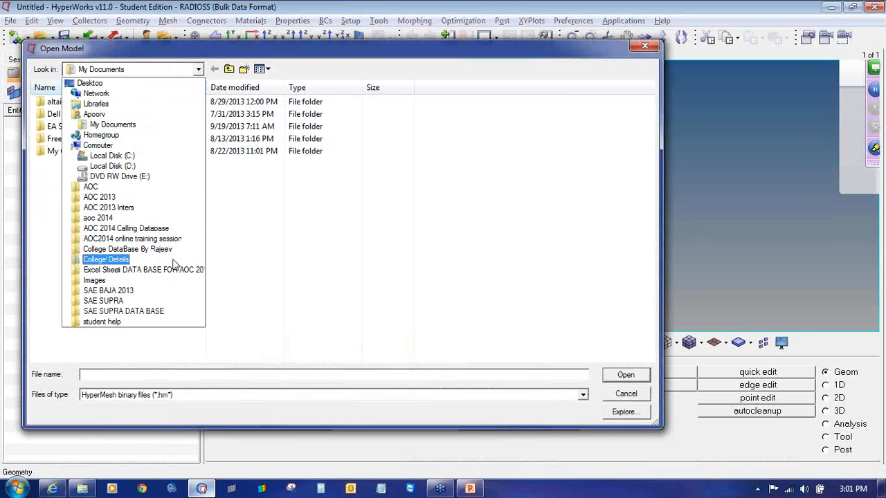
- Open solid_geom.hm from the tutorial1 folder inside AOC2014 Day4 Online Training session 3D-Meshing
{"action": "left_click", "coordinate": [139, 239]}
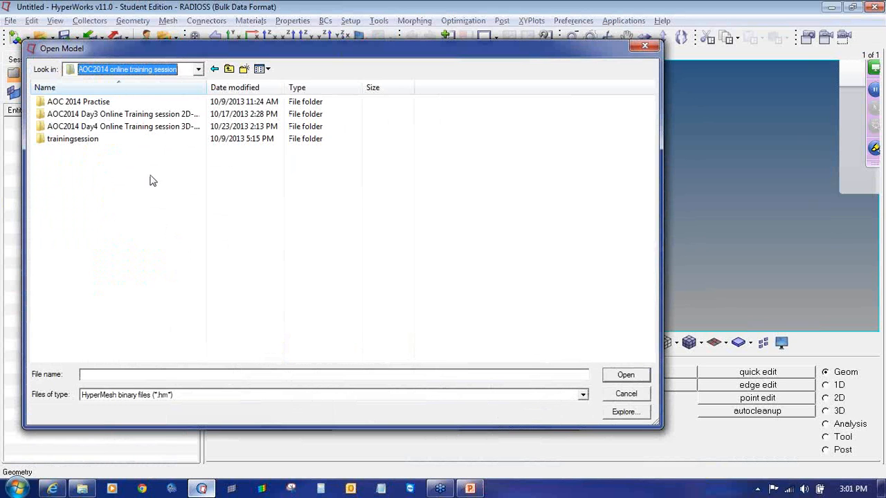
{"action": "double_click", "coordinate": [132, 126]}
{"action": "left_click", "coordinate": [123, 105]}
{"action": "double_click", "coordinate": [124, 106]}
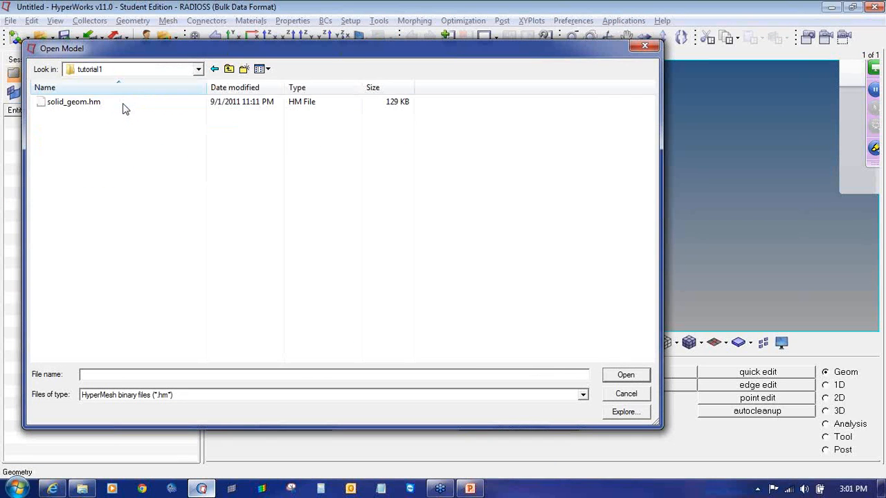
{"action": "double_click", "coordinate": [123, 102]}
- Display the geometry shaded with its surface edges and set the geometry color mode to Mixed
{"action": "mouse_move", "coordinate": [417, 244]}
{"action": "left_mouse_down", "text": "ctrl"}
{"action": "mouse_move", "coordinate": [550, 247]}
{"action": "mouse_move", "coordinate": [549, 229]}
{"action": "mouse_move", "coordinate": [578, 240]}
{"action": "mouse_move", "coordinate": [582, 212]}
{"action": "left_mouse_up", "text": "ctrl"}
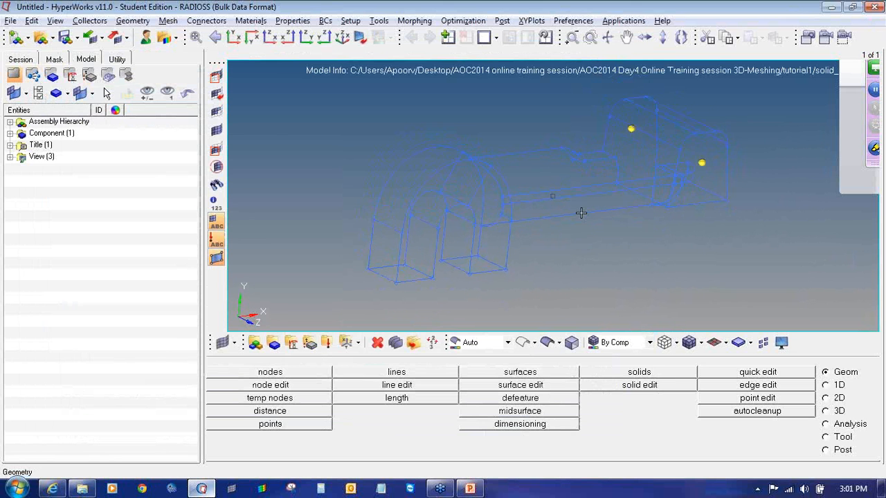
{"action": "left_click", "coordinate": [548, 344]}
{"action": "mouse_move", "coordinate": [521, 206]}
{"action": "left_mouse_down", "text": "ctrl"}
{"action": "mouse_move", "coordinate": [489, 208]}
{"action": "mouse_move", "coordinate": [477, 194]}
{"action": "mouse_move", "coordinate": [574, 201]}
{"action": "left_mouse_up", "text": "ctrl"}
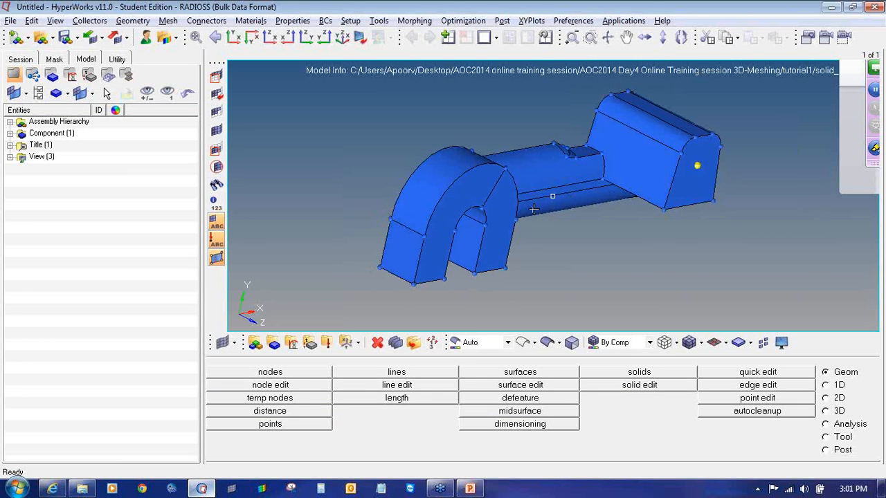
{"action": "left_click", "coordinate": [477, 342]}
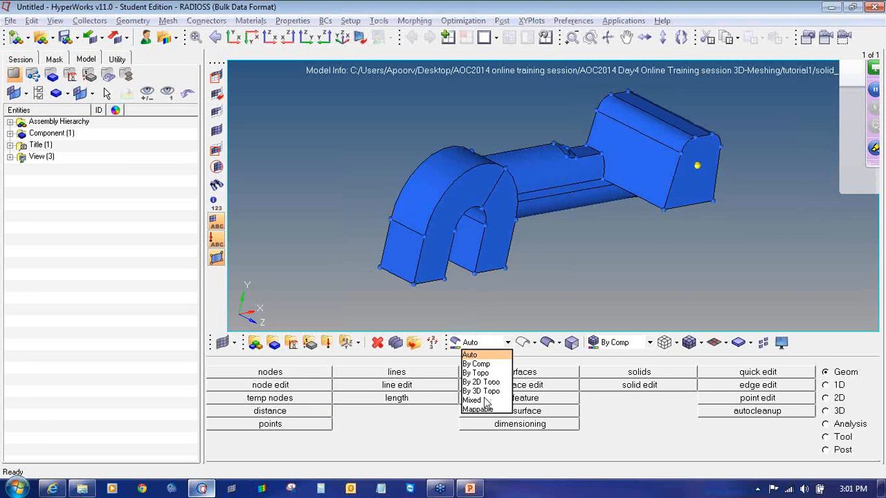
{"action": "left_click", "coordinate": [474, 400]}
{"action": "left_click_drag", "start_coordinate": [470, 231], "coordinate": [429, 232], "text": "ctrl"}
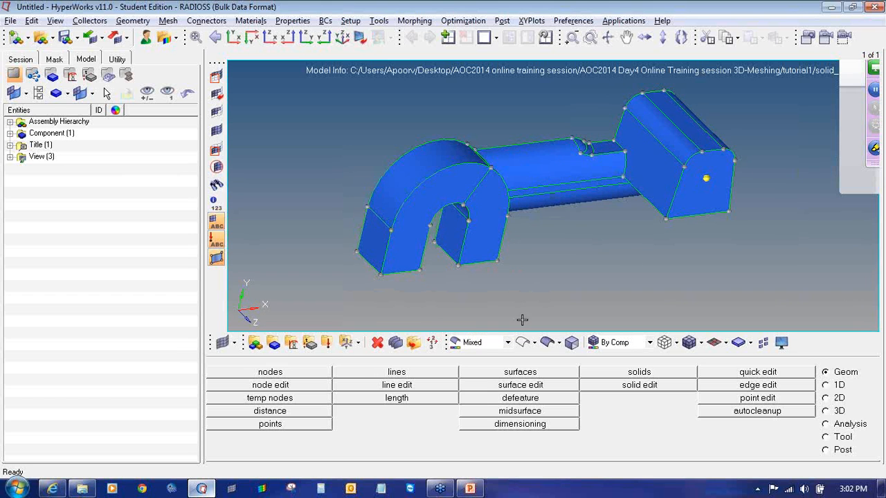
- Examine the model in wireframe from another angle and return to the shaded display with surface edges
{"action": "left_click", "coordinate": [524, 342]}
{"action": "mouse_move", "coordinate": [524, 180]}
{"action": "left_mouse_down", "text": "ctrl"}
{"action": "mouse_move", "coordinate": [479, 172]}
{"action": "mouse_move", "coordinate": [509, 194]}
{"action": "mouse_move", "coordinate": [537, 171]}
{"action": "mouse_move", "coordinate": [520, 203]}
{"action": "mouse_move", "coordinate": [605, 198]}
{"action": "mouse_move", "coordinate": [554, 178]}
{"action": "mouse_move", "coordinate": [582, 168]}
{"action": "mouse_move", "coordinate": [547, 184]}
{"action": "mouse_move", "coordinate": [506, 170]}
{"action": "mouse_move", "coordinate": [585, 256]}
{"action": "mouse_move", "coordinate": [509, 252]}
{"action": "mouse_move", "coordinate": [502, 219]}
{"action": "mouse_move", "coordinate": [552, 200]}
{"action": "mouse_move", "coordinate": [574, 226]}
{"action": "mouse_move", "coordinate": [593, 225]}
{"action": "left_mouse_up", "text": "ctrl"}
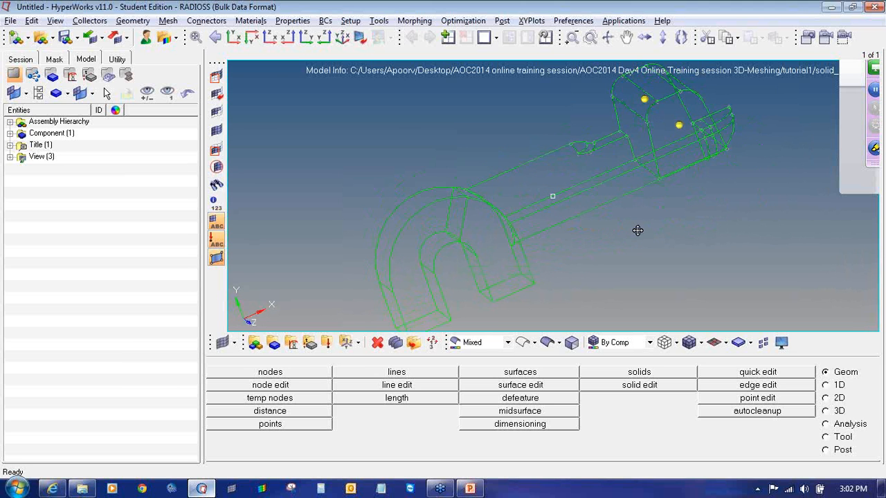
{"action": "left_click", "coordinate": [547, 342]}
{"action": "mouse_move", "coordinate": [606, 119]}
{"action": "left_mouse_down", "text": "ctrl"}
{"action": "mouse_move", "coordinate": [708, 244]}
{"action": "mouse_move", "coordinate": [489, 275]}
{"action": "mouse_move", "coordinate": [469, 234]}
{"action": "left_mouse_up", "text": "ctrl"}
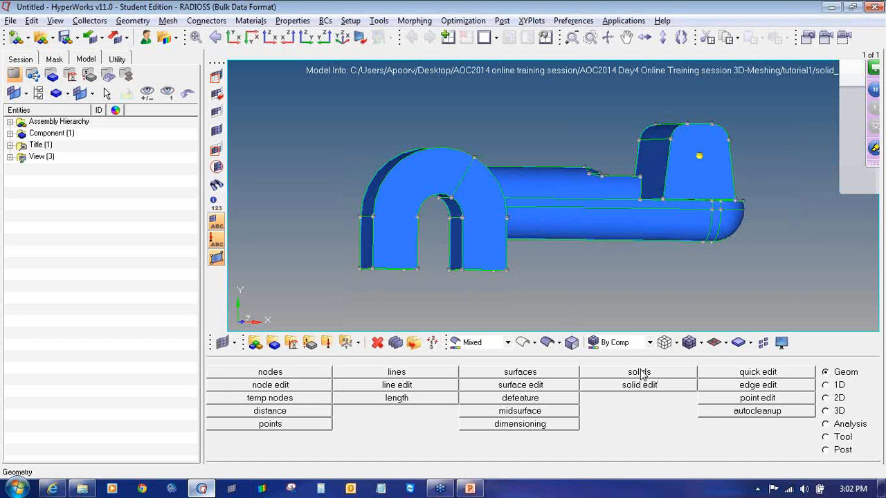
- Start creating a solid from bounding surfaces and pick a face of the U-shaped end with Auto select solid surfaces enabled
{"action": "left_click", "coordinate": [675, 374]}
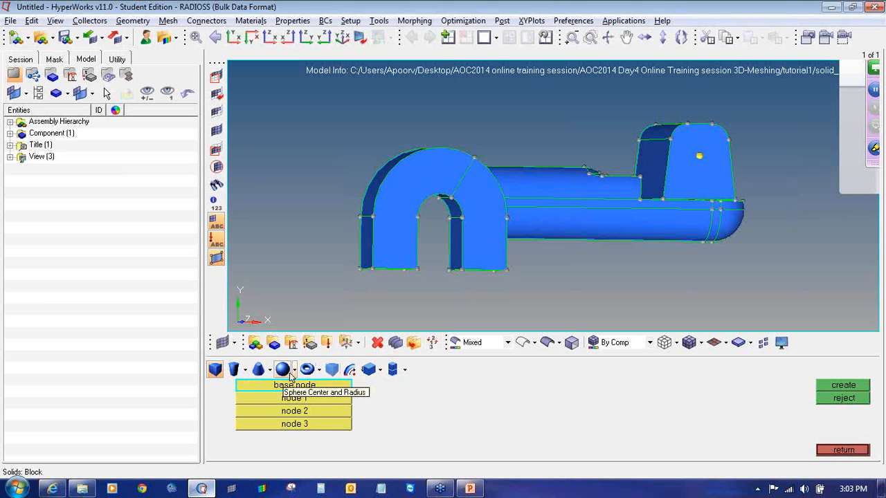
{"action": "left_click", "coordinate": [333, 371]}
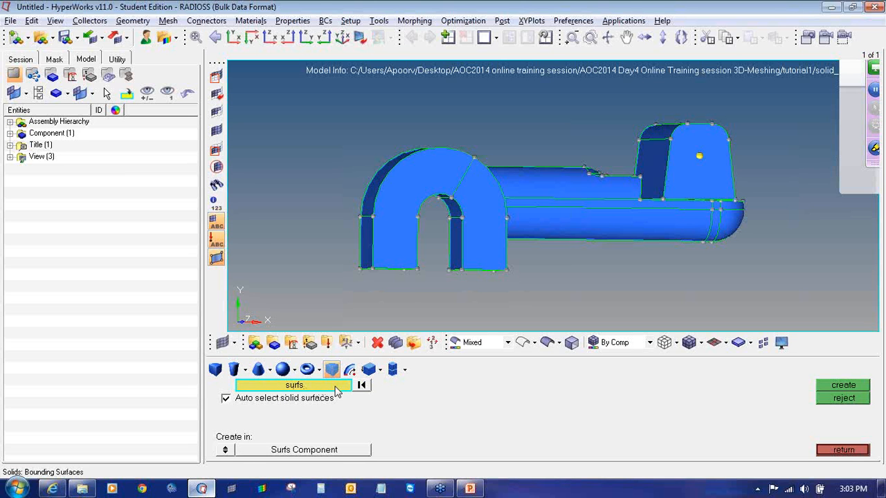
{"action": "left_click", "coordinate": [379, 239]}
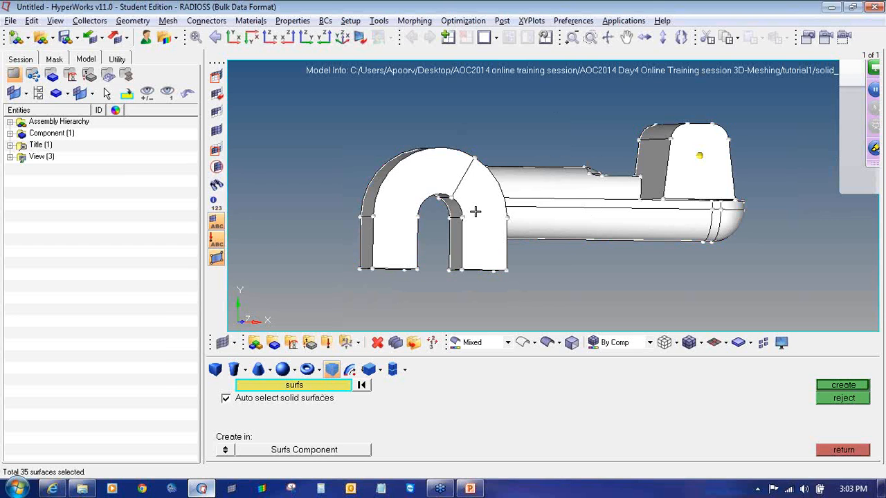
- Release the outer vertical edge of the U-shaped end with toggle edge in Quick Edit, and restore it to a shared edge
{"action": "middle_click", "coordinate": [369, 396]}
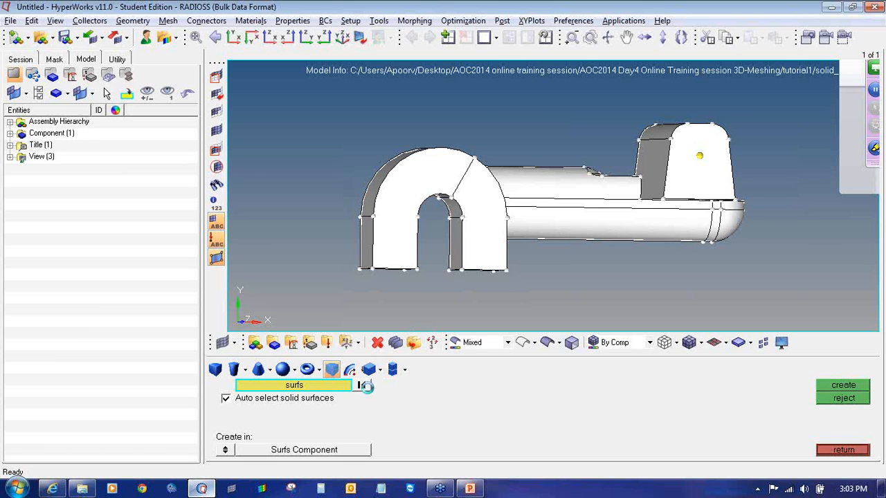
{"action": "key", "text": "F11"}
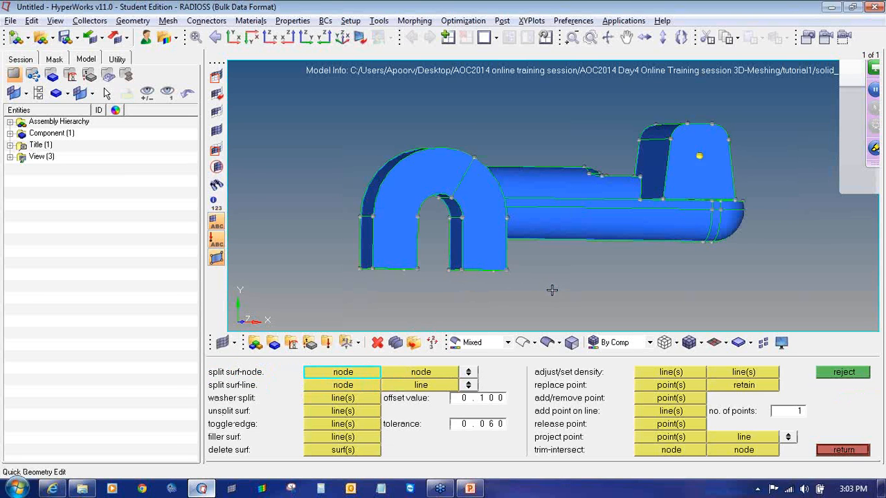
{"action": "left_click", "coordinate": [342, 424]}
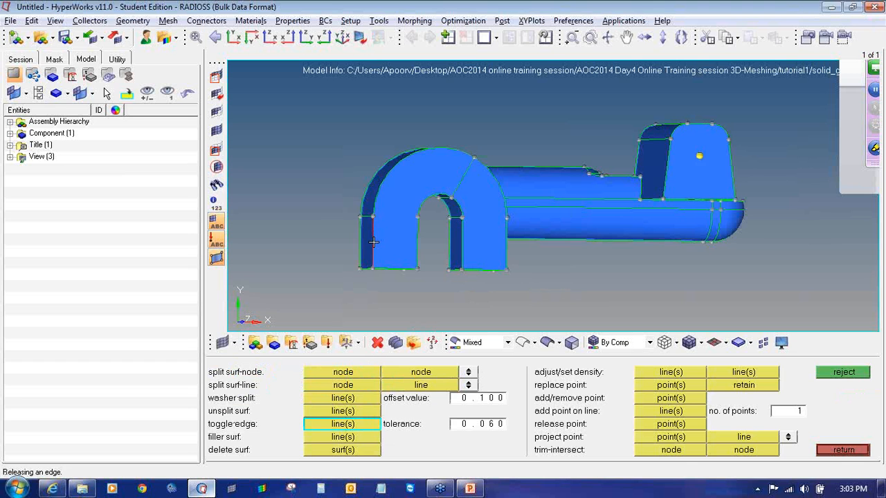
{"action": "left_click_drag", "start_coordinate": [396, 241], "coordinate": [481, 205], "text": "ctrl"}
{"action": "key", "text": "Escape"}
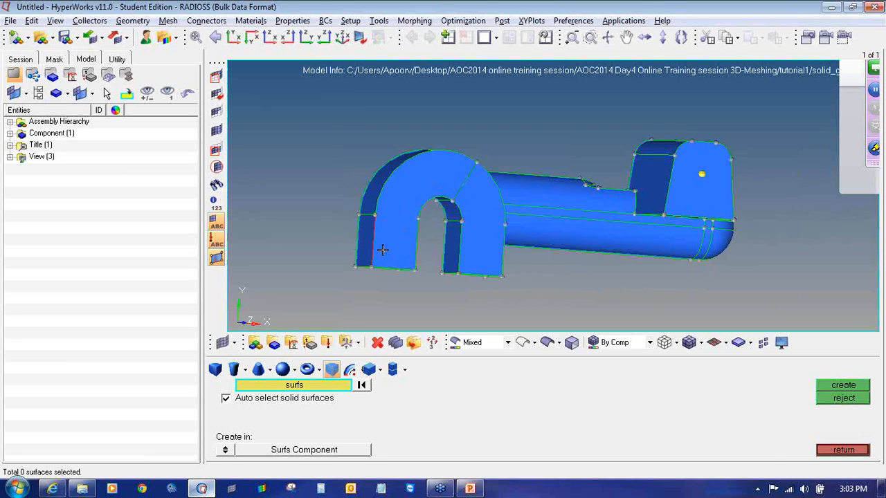
{"action": "key", "text": "F11"}
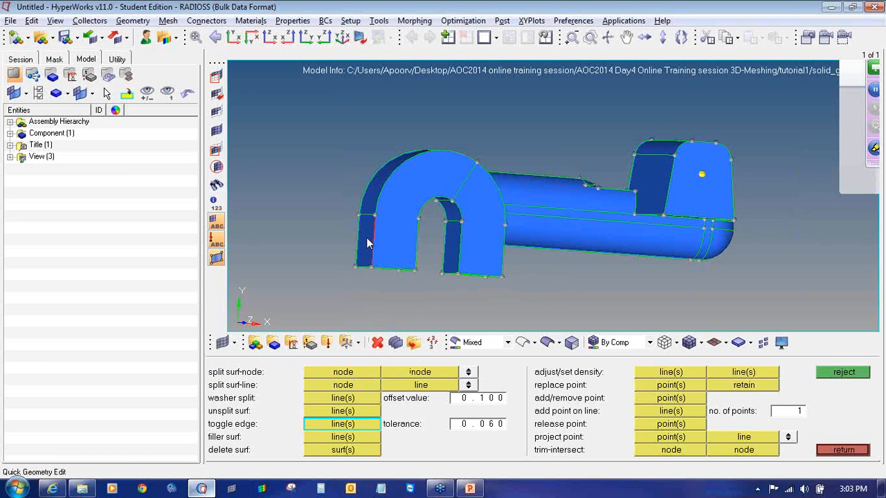
{"action": "key", "text": "Escape"}
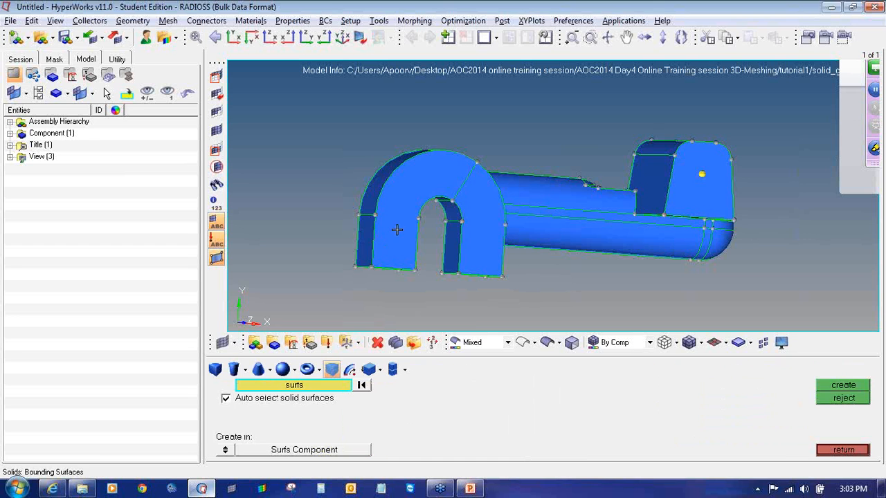
- Select the model's bounding surfaces again for the solid, keep Surfs Component as the destination, and expand the component list
{"action": "left_click", "coordinate": [396, 242]}
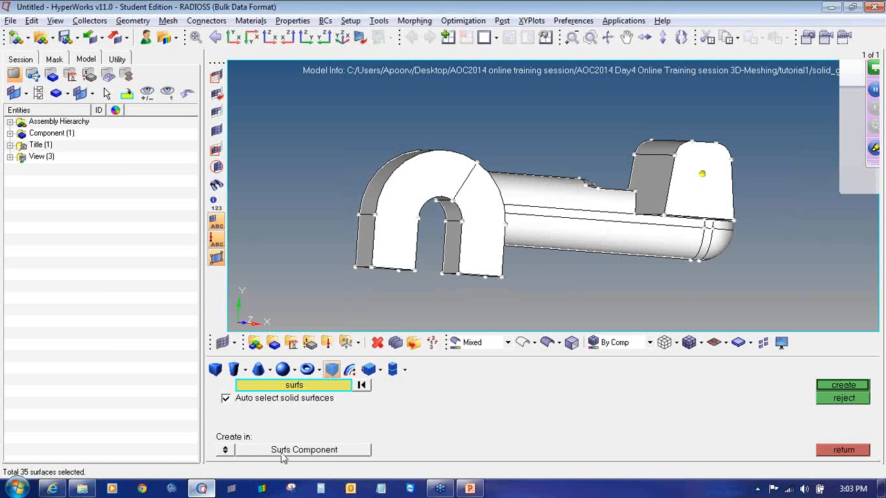
{"action": "left_click", "coordinate": [225, 450]}
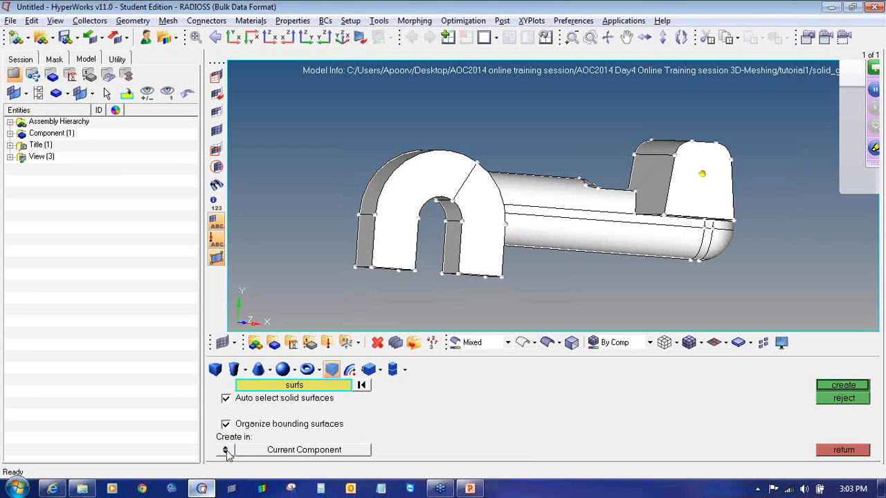
{"action": "left_click", "coordinate": [225, 450]}
{"action": "left_click", "coordinate": [10, 134]}
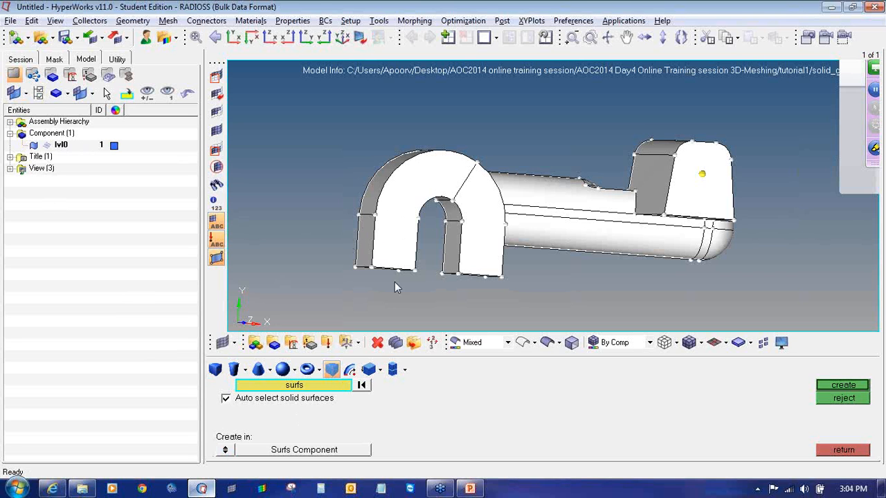
- Create a new component named solids with an olive color and no card image
{"action": "left_click", "coordinate": [274, 342]}
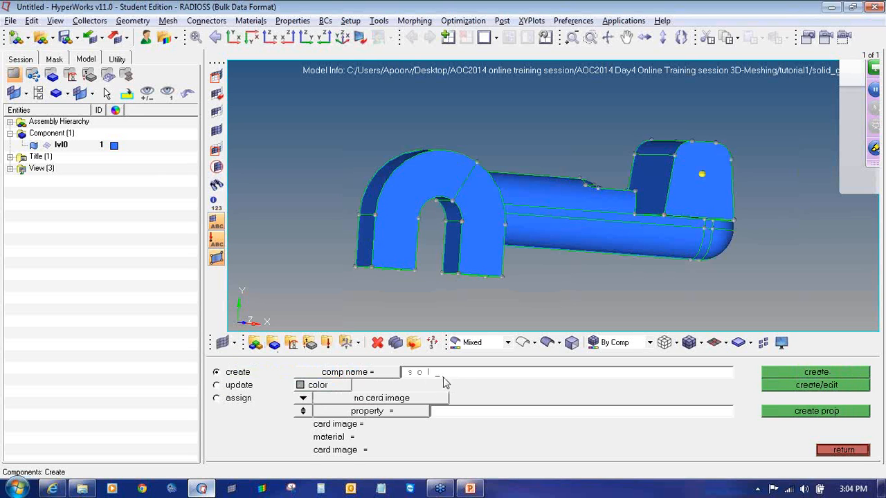
{"action": "left_click", "coordinate": [344, 387]}
{"action": "left_click", "coordinate": [371, 419]}
{"action": "left_click", "coordinate": [785, 374]}
{"action": "left_click", "coordinate": [831, 451]}
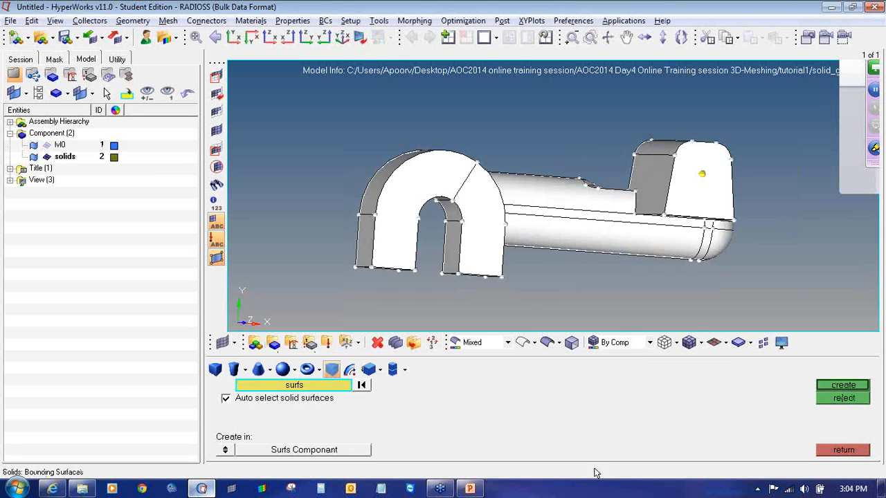
- Create the solid in the current component with its bounding surfaces organized, and toggle the component geometry's visibility to check it
{"action": "left_click", "coordinate": [225, 451]}
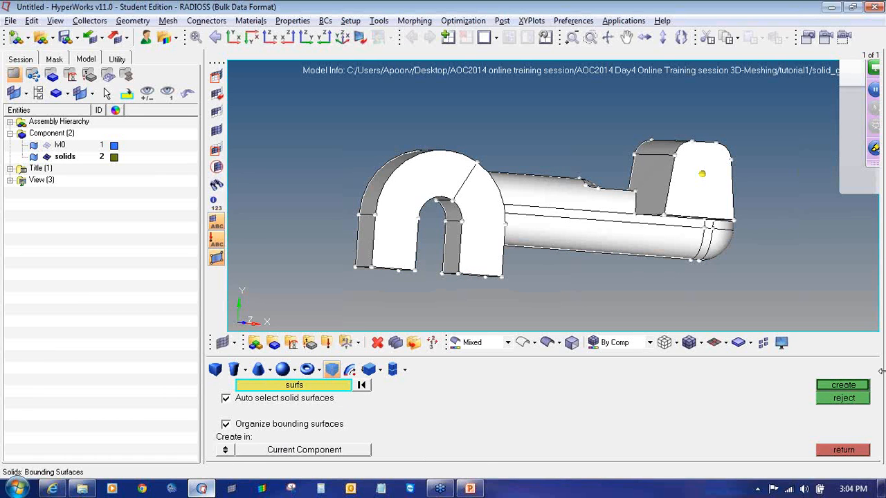
{"action": "left_click", "coordinate": [848, 385]}
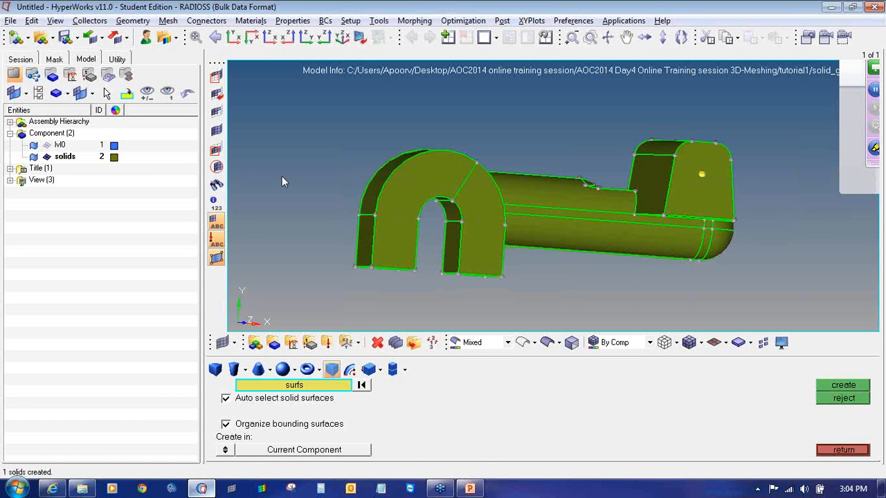
{"action": "left_click", "coordinate": [33, 146]}
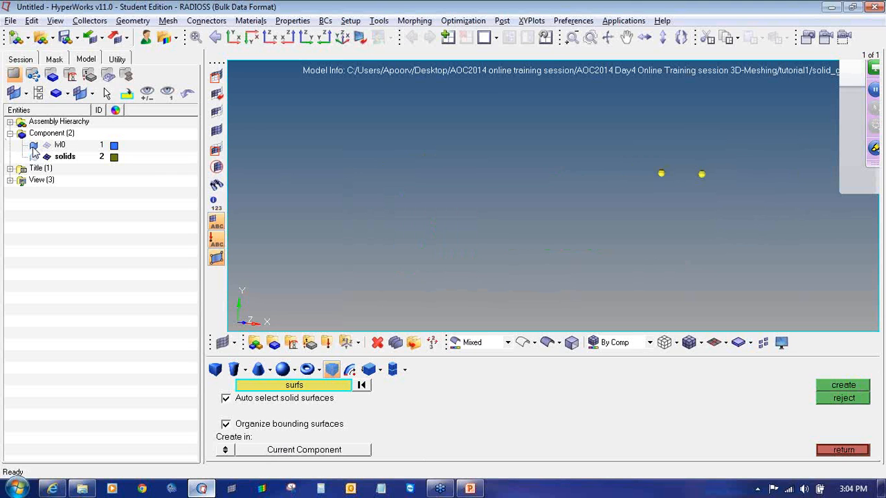
{"action": "left_click", "coordinate": [33, 157]}
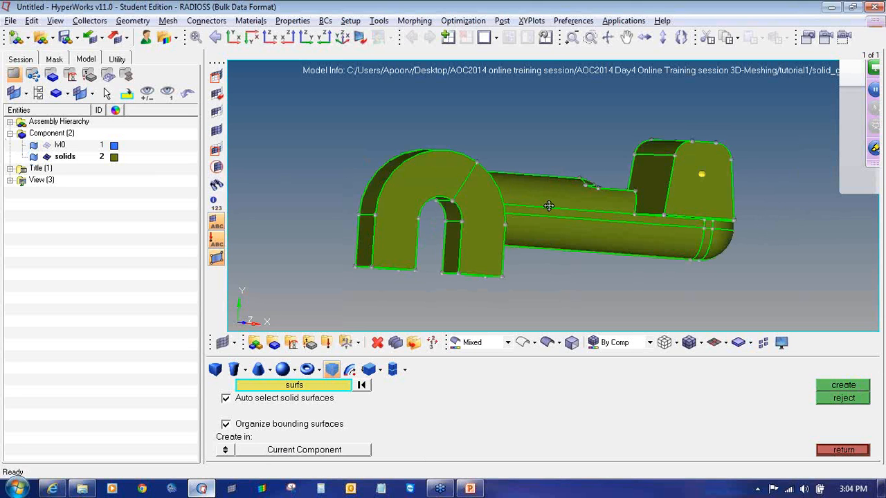
- Examine the new solid's edges from several angles and close up around the U-shaped end
{"action": "mouse_move", "coordinate": [548, 206]}
{"action": "left_mouse_down", "text": "ctrl"}
{"action": "mouse_move", "coordinate": [519, 215]}
{"action": "mouse_move", "coordinate": [502, 202]}
{"action": "mouse_move", "coordinate": [570, 215]}
{"action": "left_mouse_up", "text": "ctrl"}
{"action": "left_click_drag", "start_coordinate": [505, 224], "coordinate": [393, 198], "text": "ctrl"}
{"action": "left_click_drag", "start_coordinate": [464, 207], "coordinate": [550, 229], "text": "ctrl"}
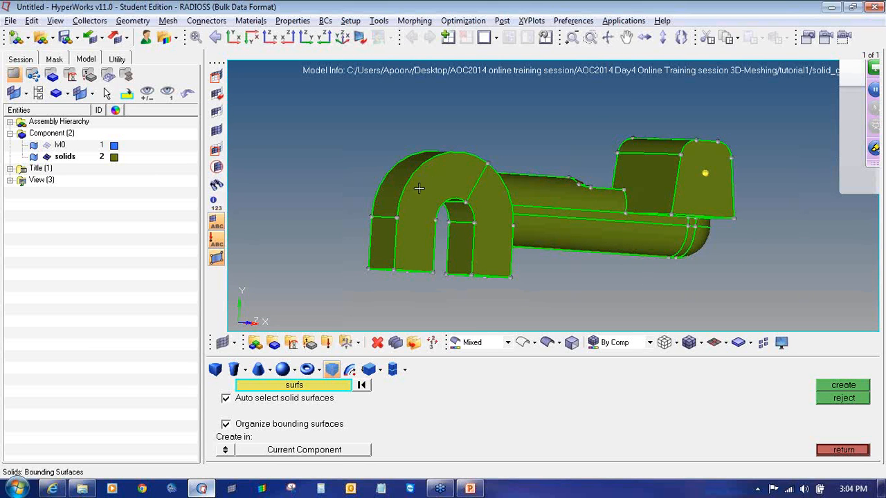
{"action": "right_click_drag", "start_coordinate": [397, 223], "coordinate": [403, 223], "text": "ctrl"}
{"action": "scroll", "coordinate": [403, 223], "scroll_direction": "up", "scroll_amount": 3, "text": "ctrl"}
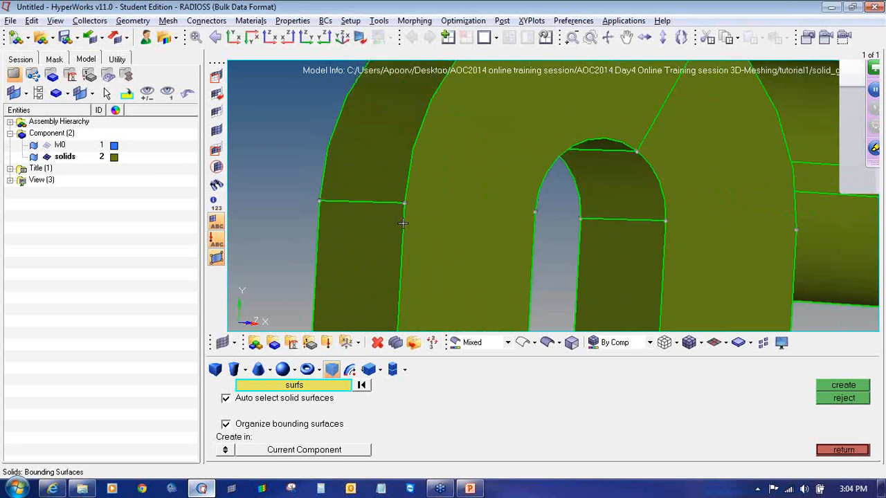
{"action": "scroll", "coordinate": [403, 223], "scroll_direction": "down", "scroll_amount": 4, "text": "ctrl"}
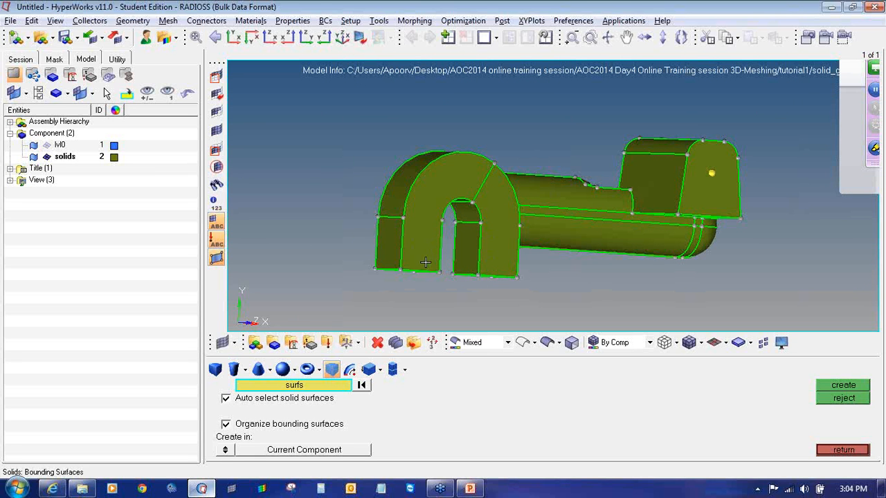
- Start a full cylinder solid, using the two nodes on the upright block as its bottom center and normal vector
{"action": "left_click", "coordinate": [844, 450]}
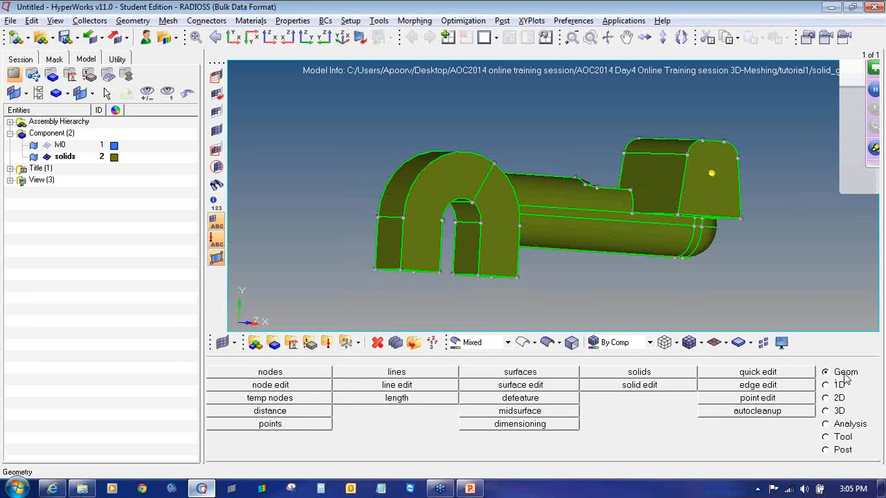
{"action": "left_click", "coordinate": [649, 375]}
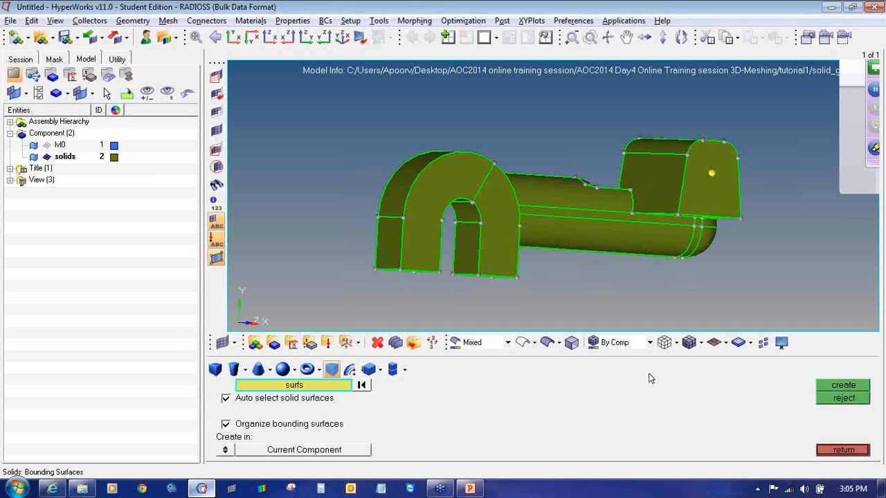
{"action": "left_click", "coordinate": [236, 372]}
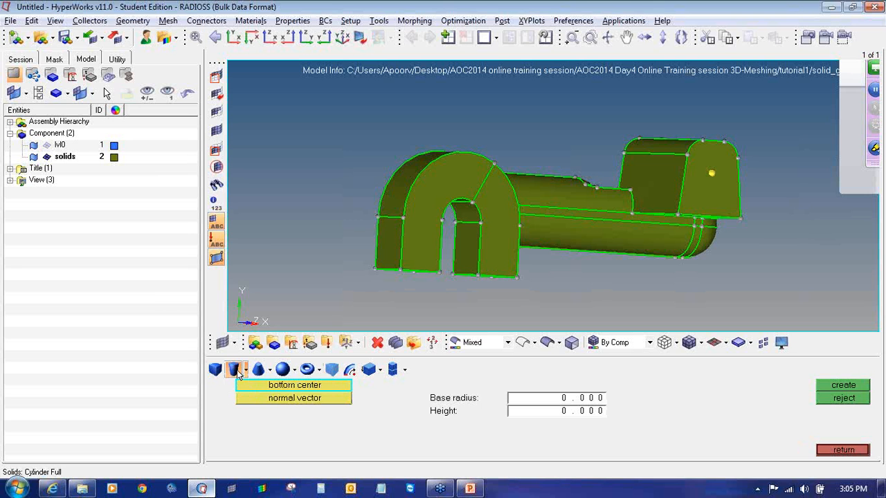
{"action": "left_click", "coordinate": [520, 344]}
{"action": "left_click_drag", "start_coordinate": [560, 208], "coordinate": [696, 180], "text": "ctrl"}
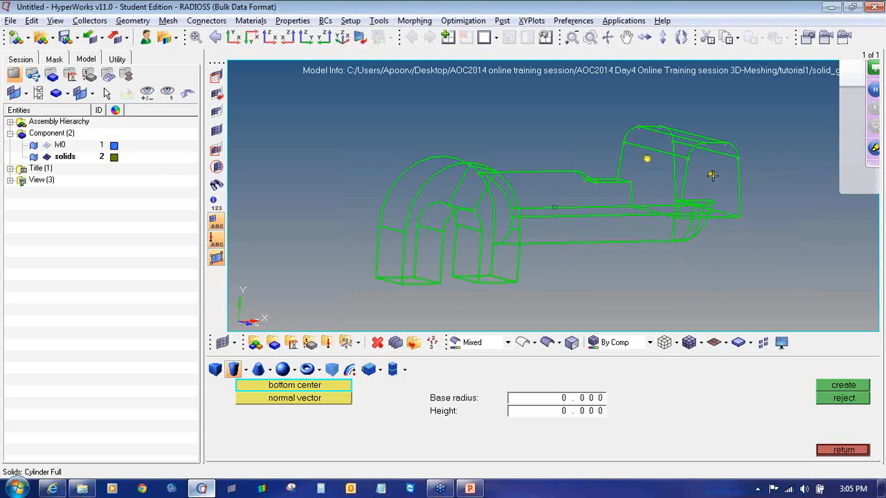
{"action": "left_click", "coordinate": [712, 176]}
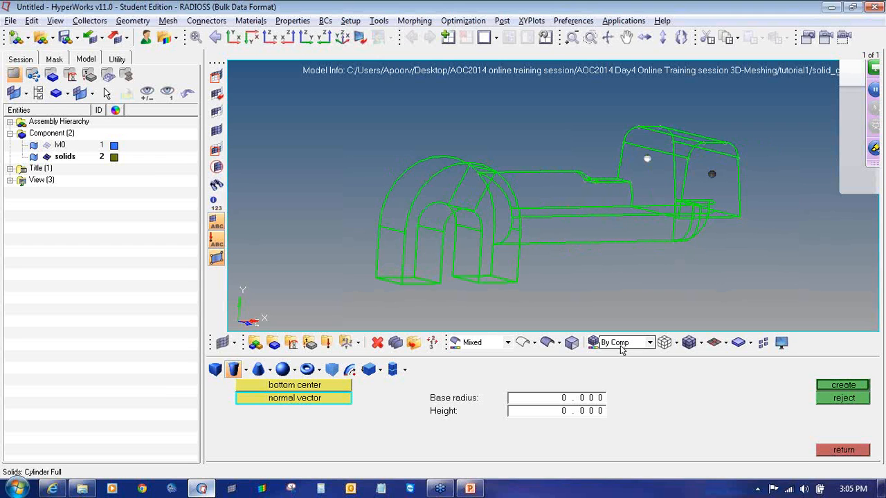
- Set the cylinder's base radius to 1.5 and its height to 25
{"action": "left_click", "coordinate": [582, 400]}
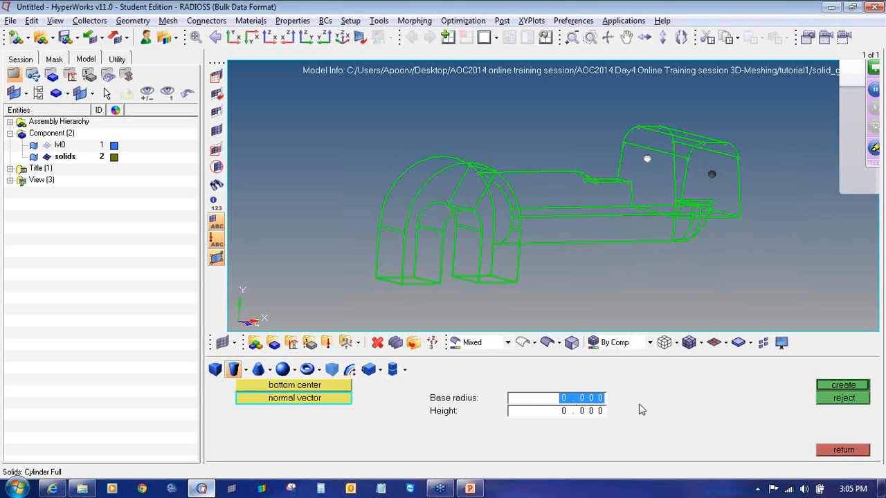
{"action": "type", "text": "1.5"}
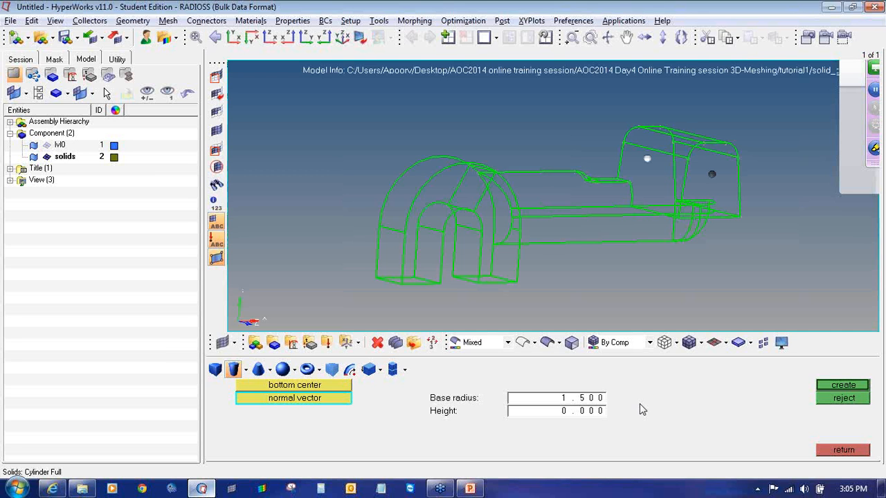
{"action": "left_click", "coordinate": [571, 412]}
{"action": "type", "text": "25"}
- Measure the distance between the two nodes on the upright block, and return to the cylinder settings
{"action": "left_click", "coordinate": [646, 160]}
{"action": "key", "text": "F4"}
{"action": "left_click", "coordinate": [715, 175]}
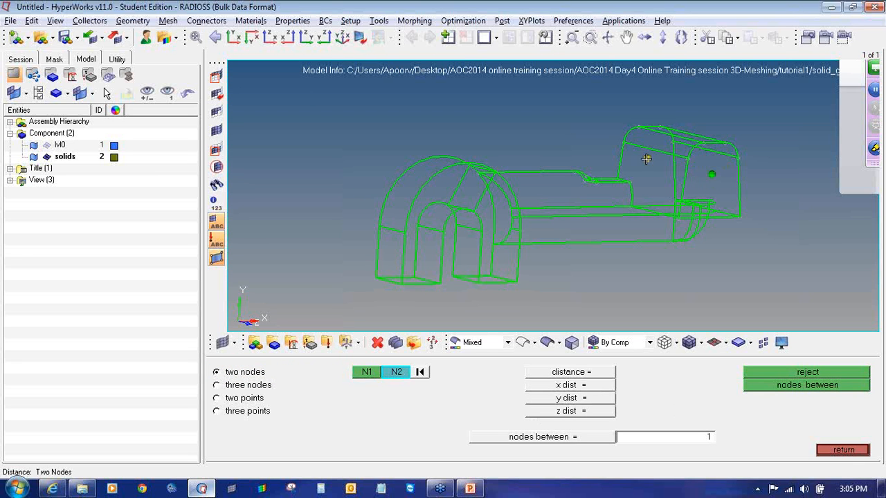
{"action": "left_click", "coordinate": [647, 159]}
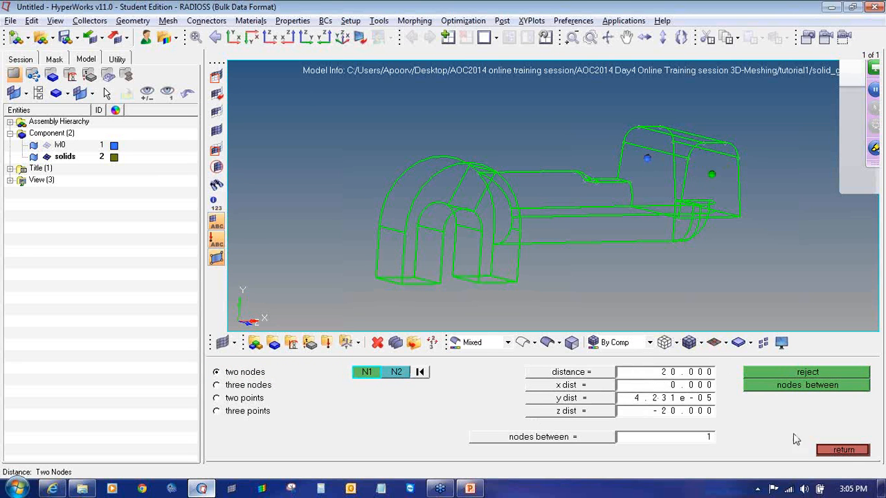
{"action": "left_click", "coordinate": [843, 450]}
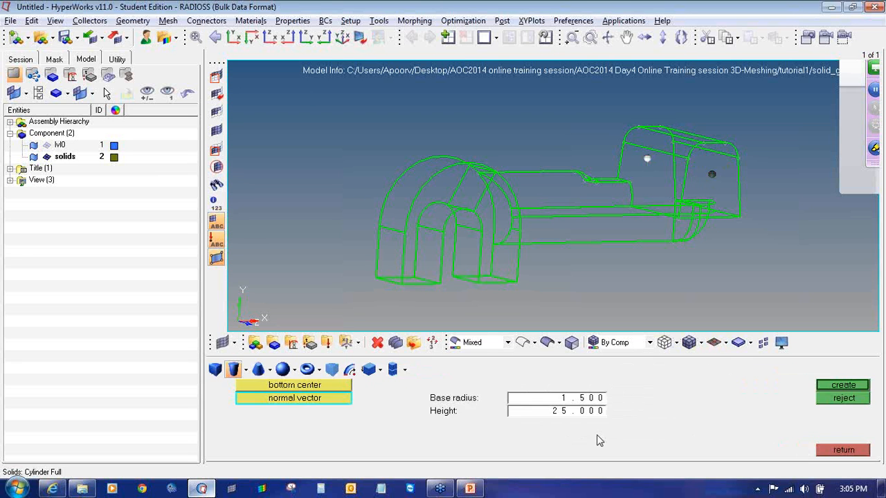
- Create the cylinder solid through the upright block, switch the geometry to shaded display, and check the cylinder's placement
{"action": "left_click", "coordinate": [828, 389]}
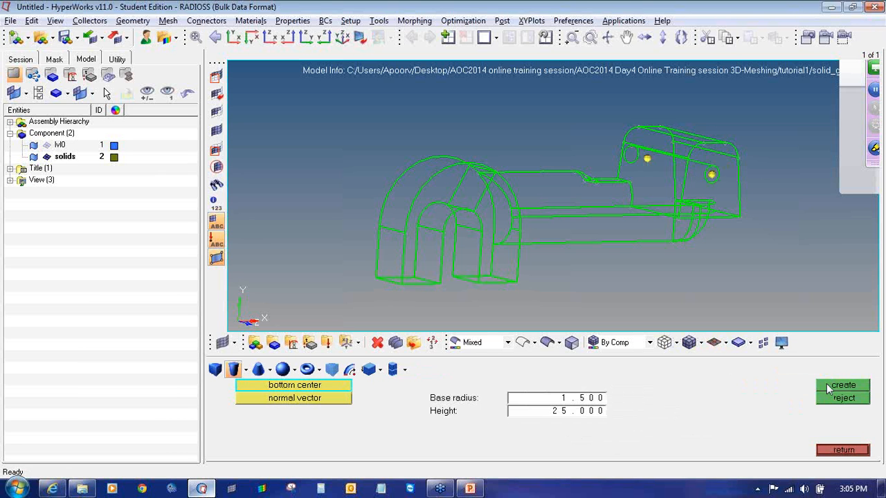
{"action": "mouse_move", "coordinate": [719, 232]}
{"action": "left_mouse_down", "text": "ctrl"}
{"action": "mouse_move", "coordinate": [612, 215]}
{"action": "mouse_move", "coordinate": [639, 263]}
{"action": "left_mouse_up", "text": "ctrl"}
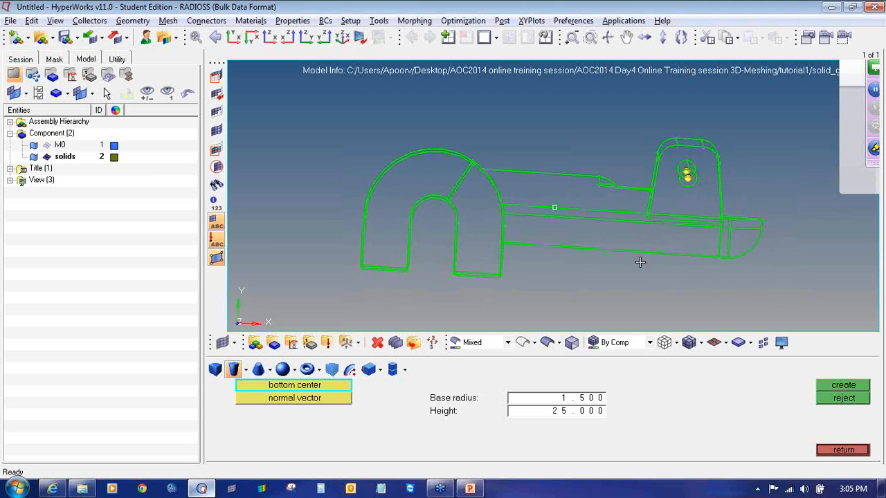
{"action": "left_click", "coordinate": [547, 342]}
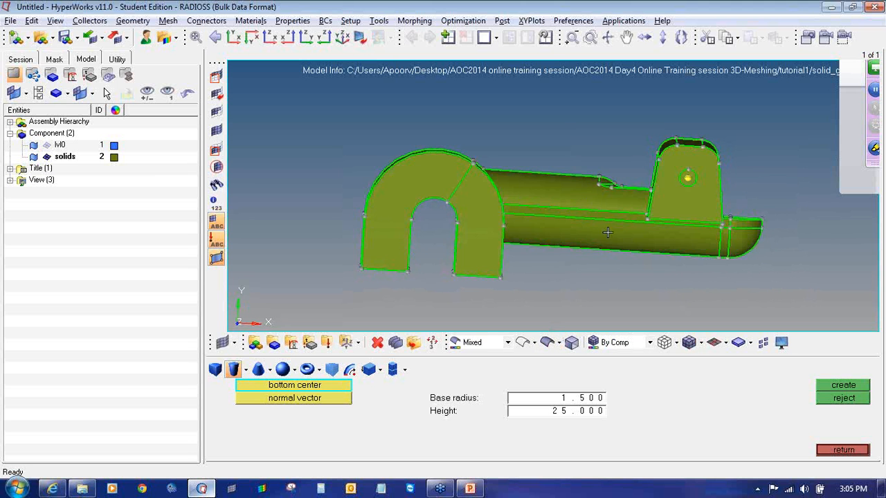
{"action": "left_click_drag", "start_coordinate": [608, 233], "coordinate": [637, 237], "text": "ctrl"}
{"action": "scroll", "coordinate": [638, 228], "scroll_direction": "up", "scroll_amount": 5}
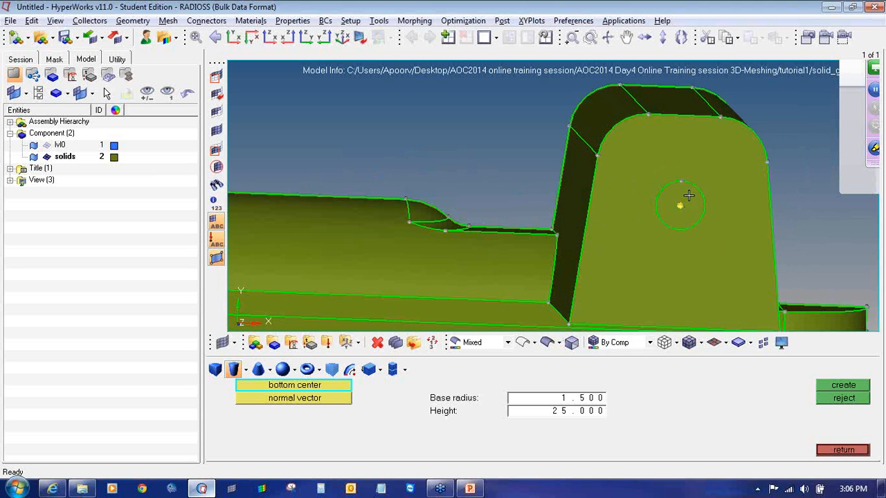
{"action": "scroll", "coordinate": [672, 224], "scroll_direction": "down", "scroll_amount": 6, "text": "ctrl"}
{"action": "right_click_drag", "start_coordinate": [673, 220], "coordinate": [625, 218], "text": "ctrl"}
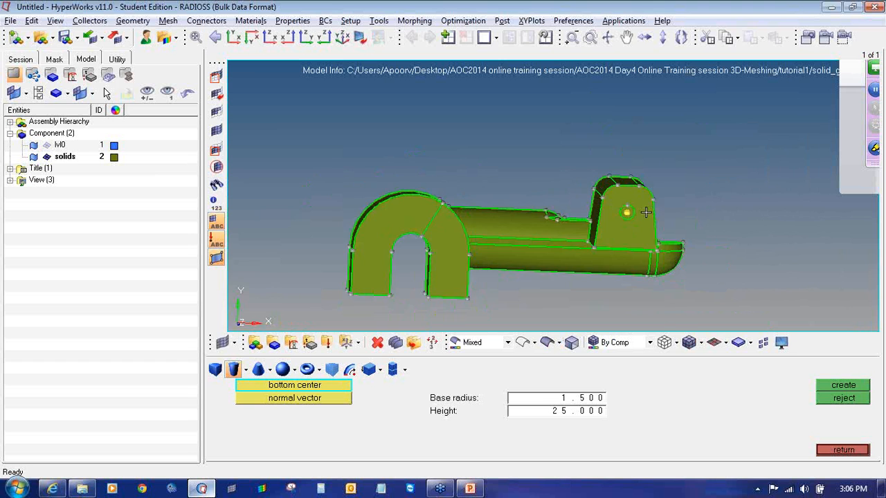
{"action": "scroll", "coordinate": [644, 212], "scroll_direction": "up", "scroll_amount": 3, "text": "ctrl"}
{"action": "scroll", "coordinate": [620, 211], "scroll_direction": "down", "scroll_amount": 4, "text": "ctrl"}
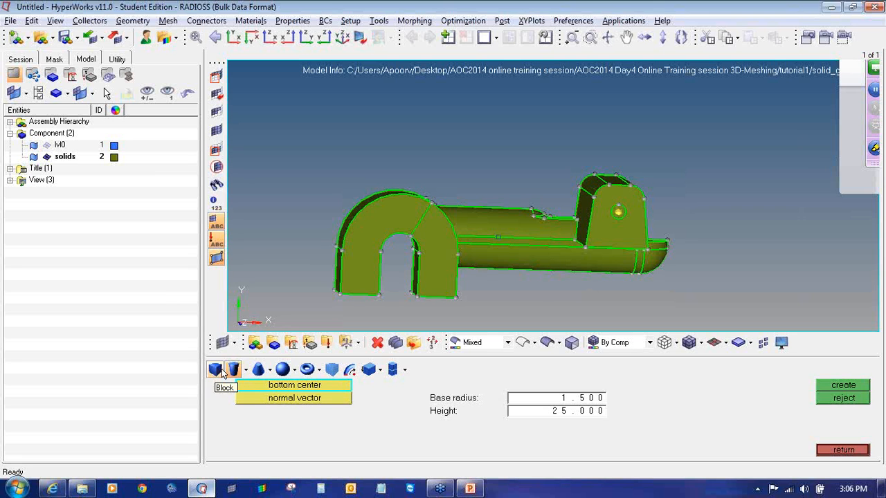
- Set up a simple boolean solid edit with the A-B (remove B from A) operation, choosing the main body as solid A
{"action": "left_click", "coordinate": [845, 451]}
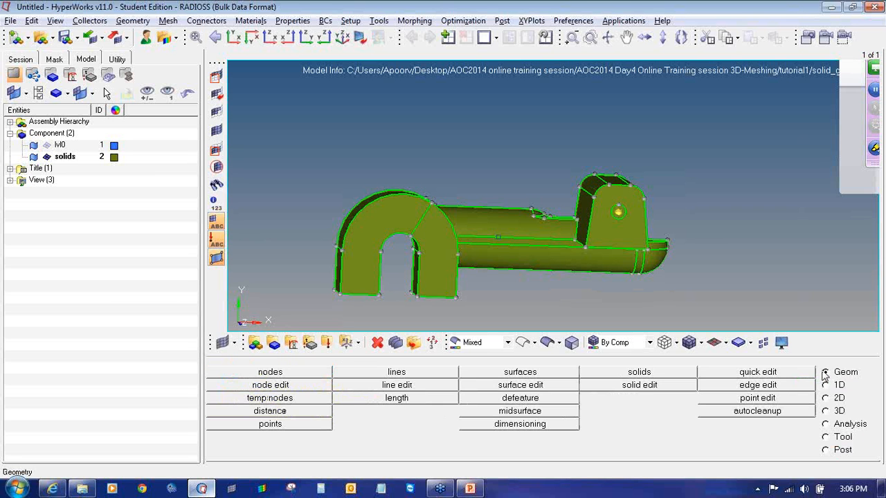
{"action": "left_click", "coordinate": [640, 386]}
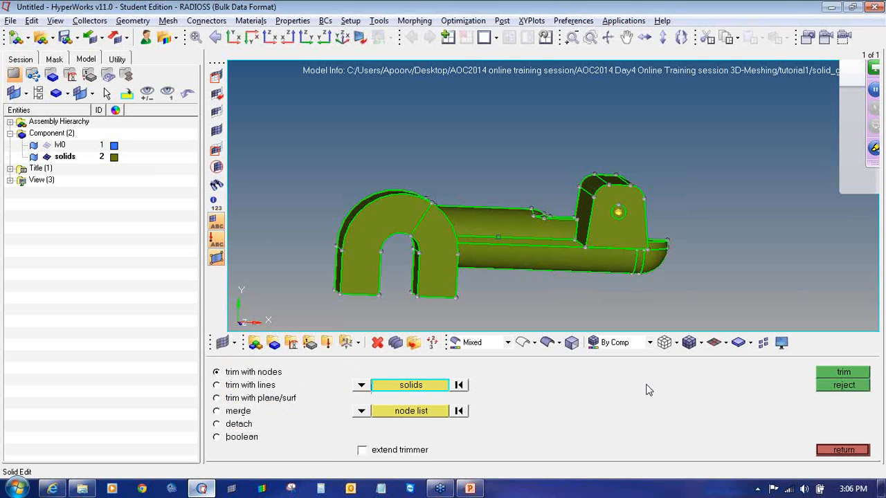
{"action": "left_click", "coordinate": [234, 441]}
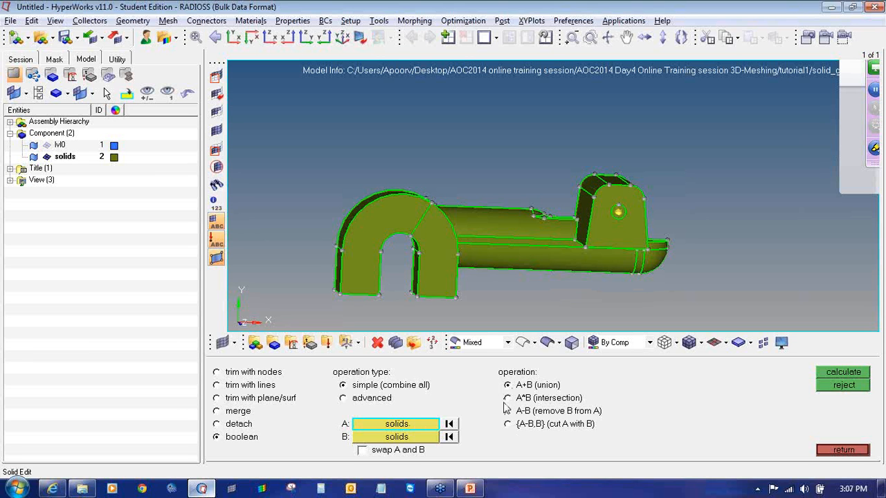
{"action": "left_click", "coordinate": [506, 412]}
{"action": "left_click", "coordinate": [399, 223]}
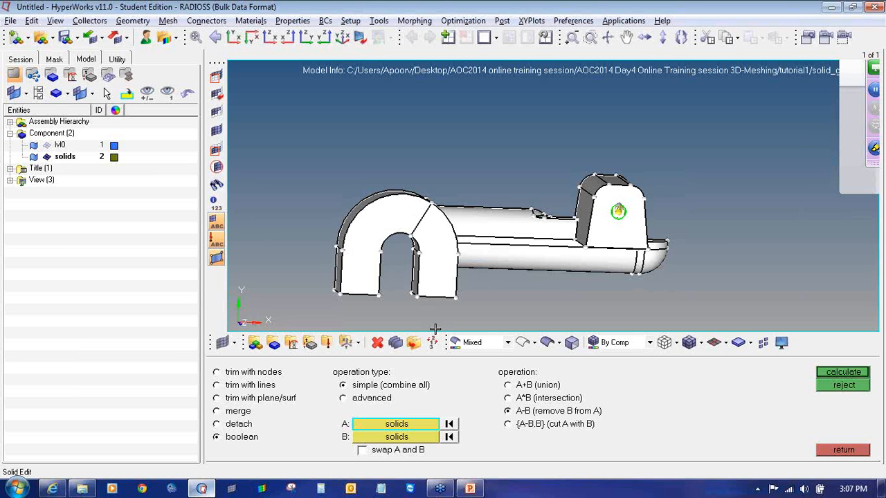
{"action": "middle_click", "coordinate": [425, 423]}
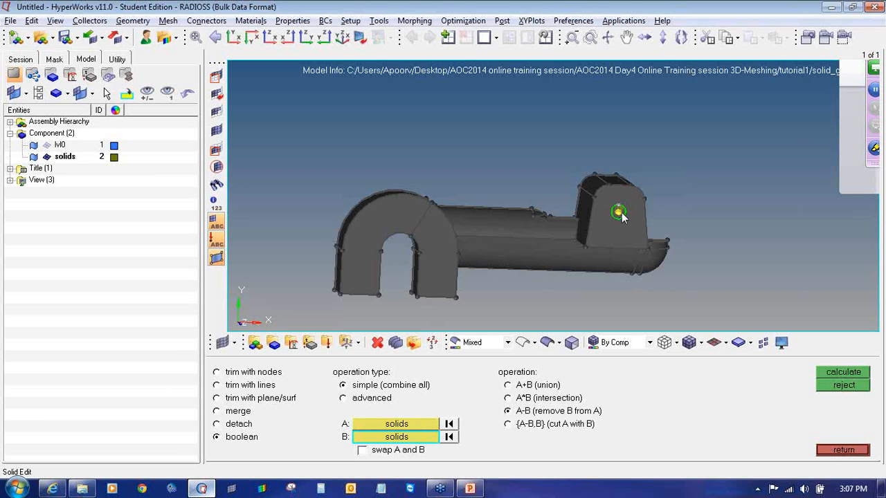
- Try to pick the cylinder in the upright block as solid B
{"action": "scroll", "coordinate": [620, 216], "scroll_direction": "up", "scroll_amount": 5}
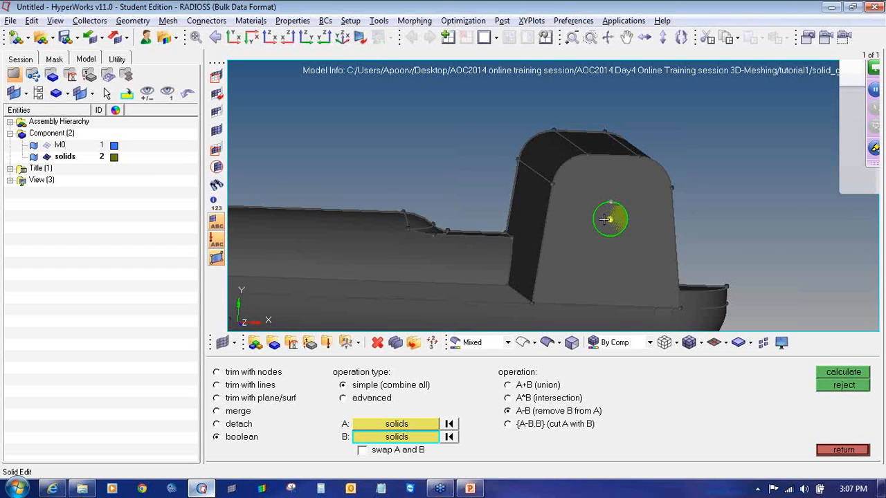
{"action": "left_click", "coordinate": [604, 219]}
{"action": "middle_click", "coordinate": [603, 220]}
{"action": "scroll", "coordinate": [605, 219], "scroll_direction": "down", "scroll_amount": 5}
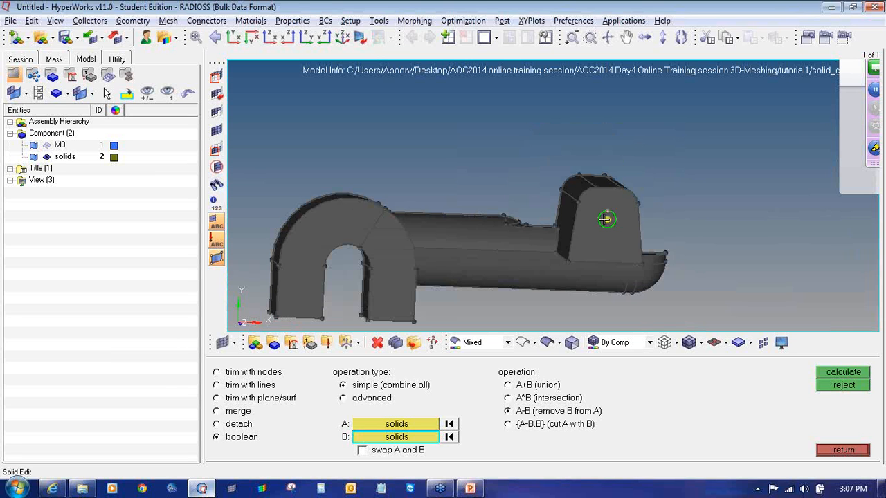
{"action": "left_click", "coordinate": [603, 220]}
{"action": "middle_click", "coordinate": [604, 220]}
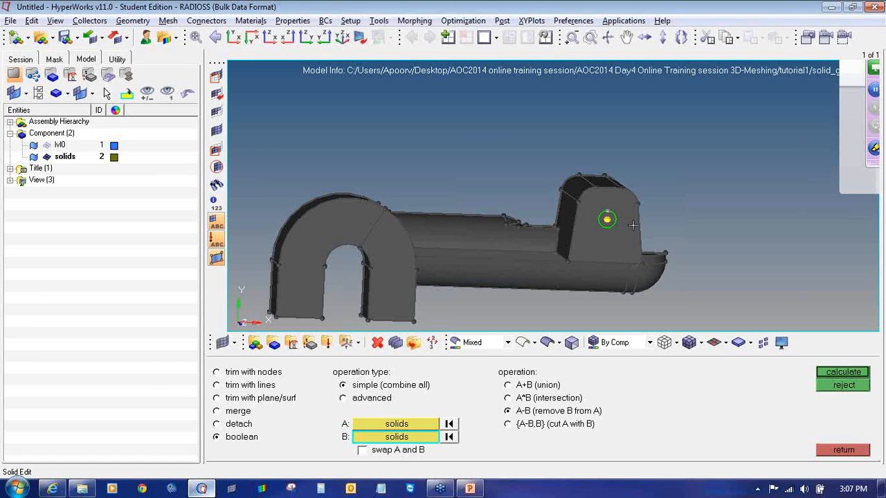
- Pick the cylinder as solid B, calculate the subtraction from the main body, and check the hole in the upright block
{"action": "scroll", "coordinate": [623, 235], "scroll_direction": "up", "scroll_amount": 2}
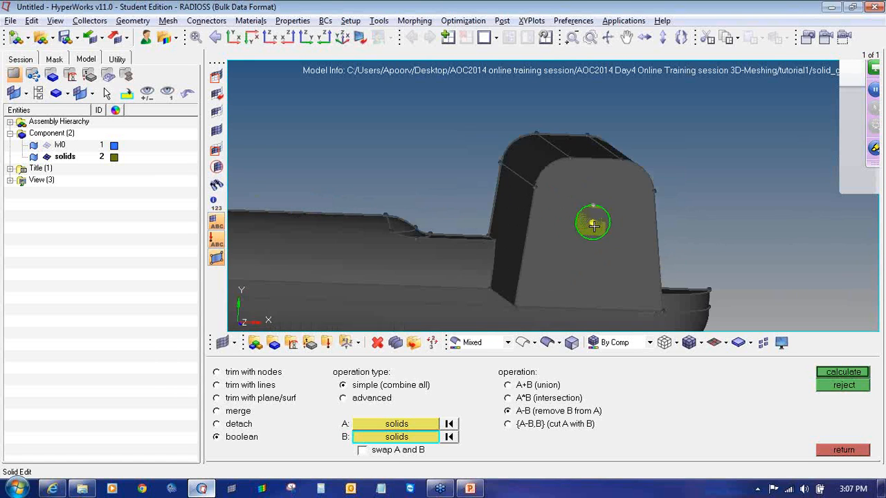
{"action": "left_click", "coordinate": [594, 237]}
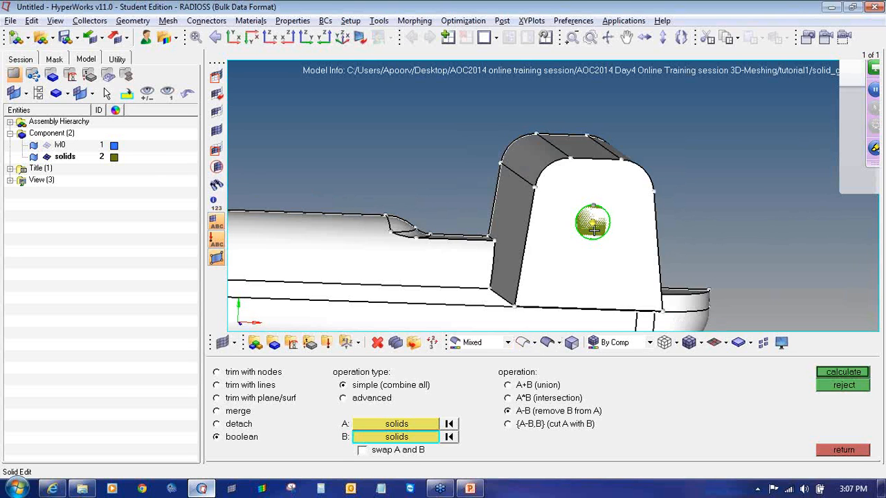
{"action": "right_click", "coordinate": [593, 225]}
{"action": "left_click", "coordinate": [592, 224]}
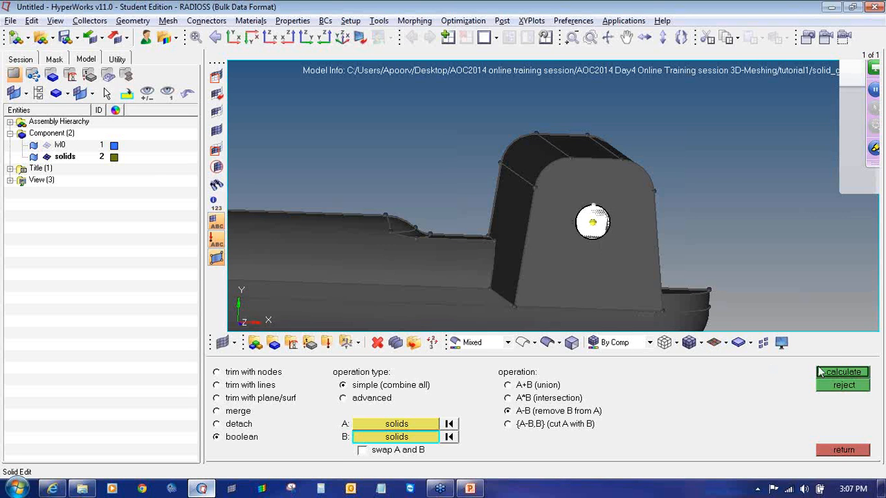
{"action": "left_click", "coordinate": [839, 373]}
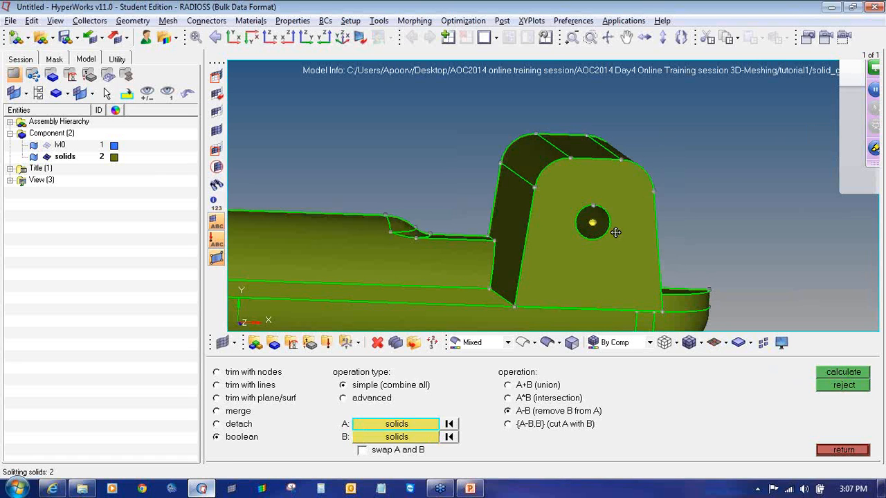
{"action": "left_click_drag", "start_coordinate": [616, 232], "coordinate": [579, 240], "text": "ctrl"}
{"action": "left_click_drag", "start_coordinate": [555, 211], "coordinate": [580, 249], "text": "ctrl"}
{"action": "scroll", "coordinate": [581, 249], "scroll_direction": "up", "scroll_amount": 3}
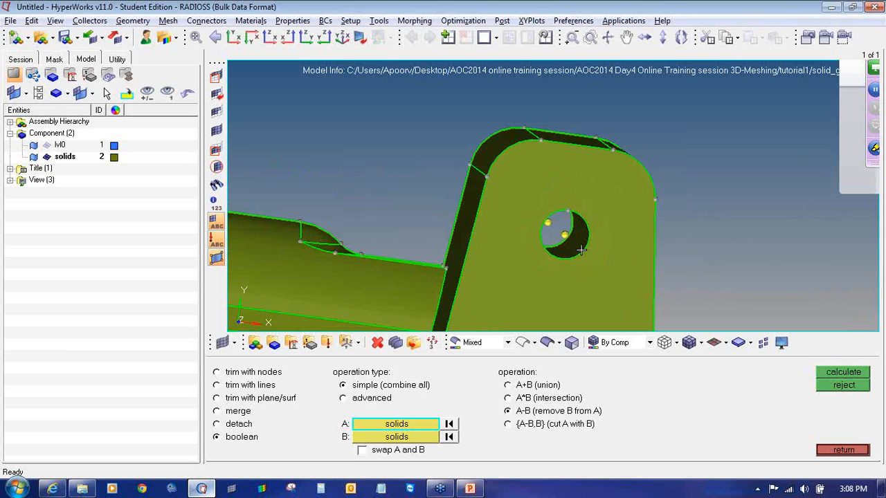
- Set up a trim-with-lines solid edit using bounding lines and pick the main body as the solid to trim
{"action": "left_click", "coordinate": [265, 391]}
{"action": "left_click", "coordinate": [826, 453]}
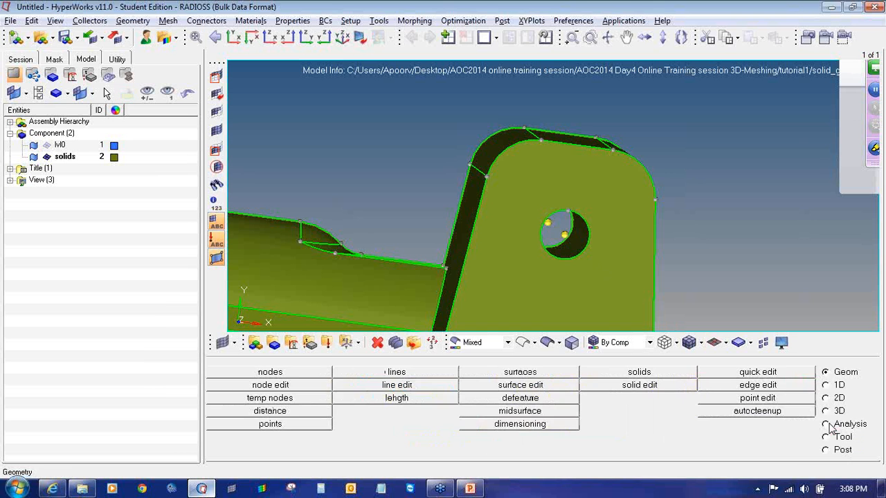
{"action": "left_click", "coordinate": [603, 390]}
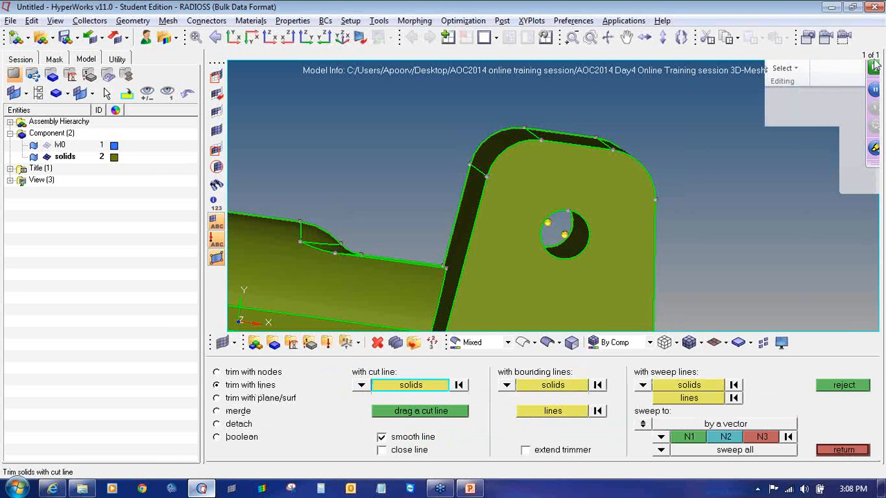
{"action": "left_click", "coordinate": [878, 37]}
{"action": "left_click", "coordinate": [702, 31]}
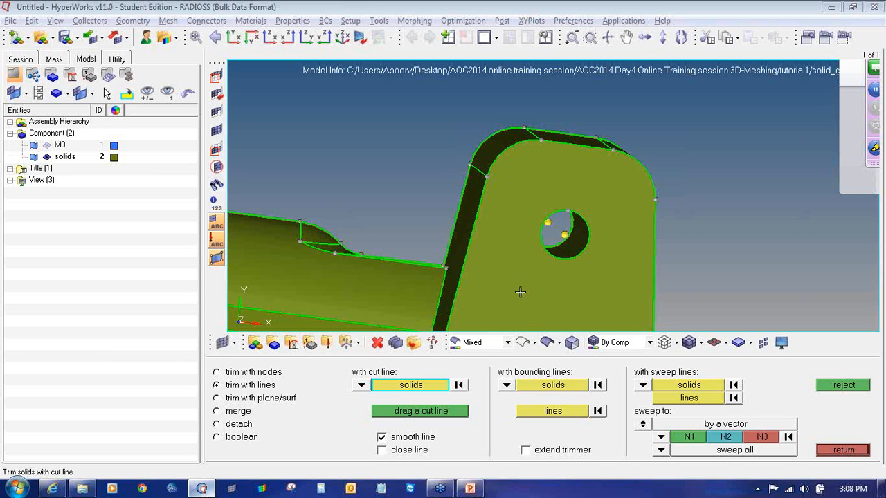
{"action": "left_click", "coordinate": [553, 385]}
{"action": "left_click", "coordinate": [492, 232]}
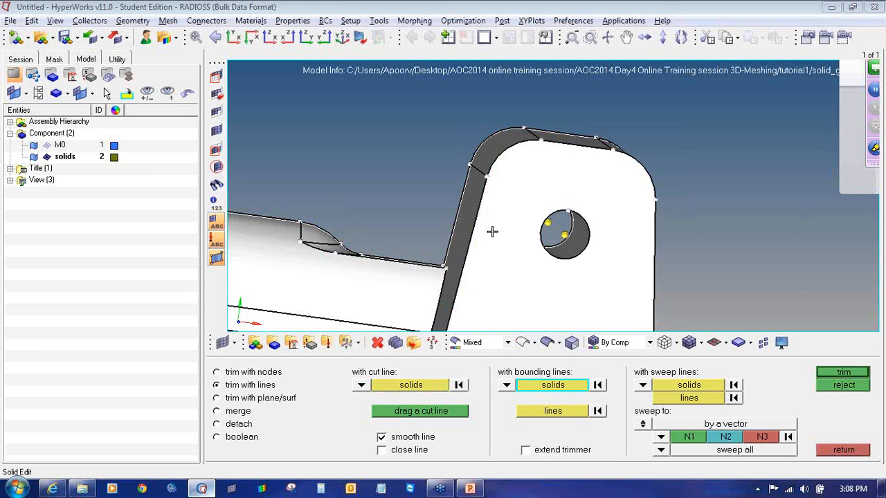
{"action": "scroll", "coordinate": [548, 232], "scroll_direction": "down", "scroll_amount": 4, "text": "ctrl"}
{"action": "right_click_drag", "start_coordinate": [500, 286], "coordinate": [556, 227], "text": "ctrl"}
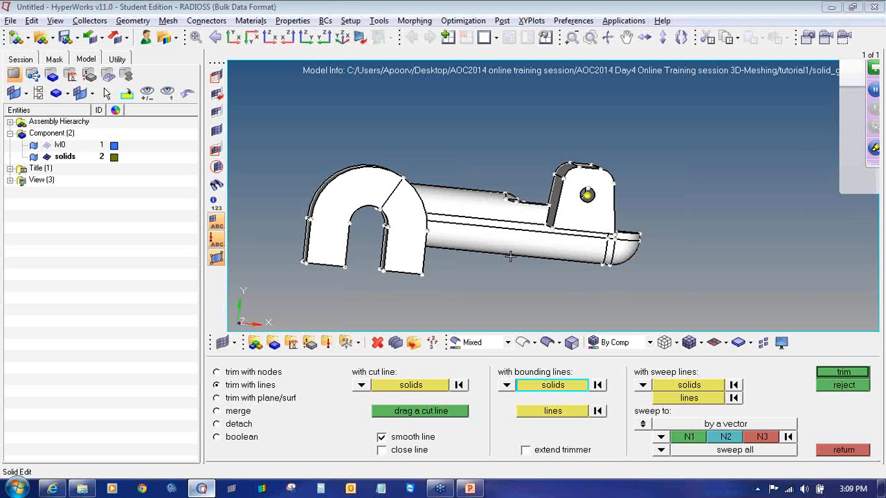
{"action": "left_click_drag", "start_coordinate": [540, 269], "coordinate": [447, 263], "text": "ctrl"}
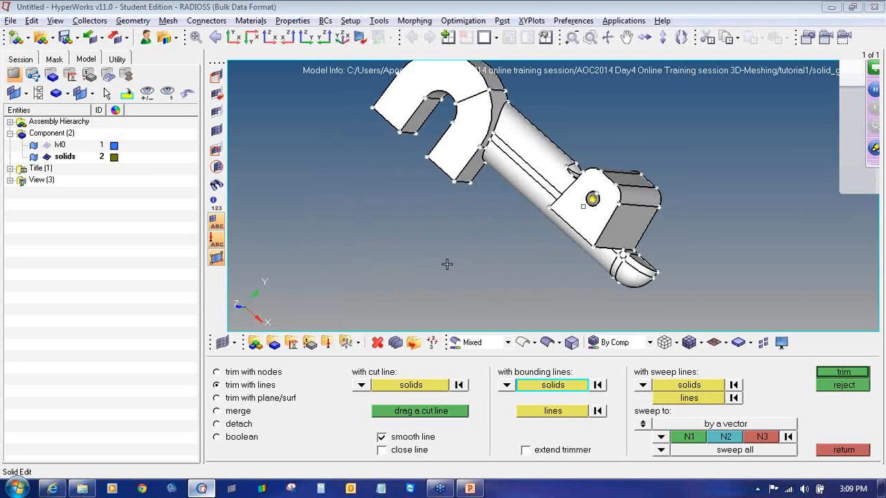
- Pick the edges where the rounded end meets the upright block as bounding lines and trim the main body along them
{"action": "left_click", "coordinate": [544, 411]}
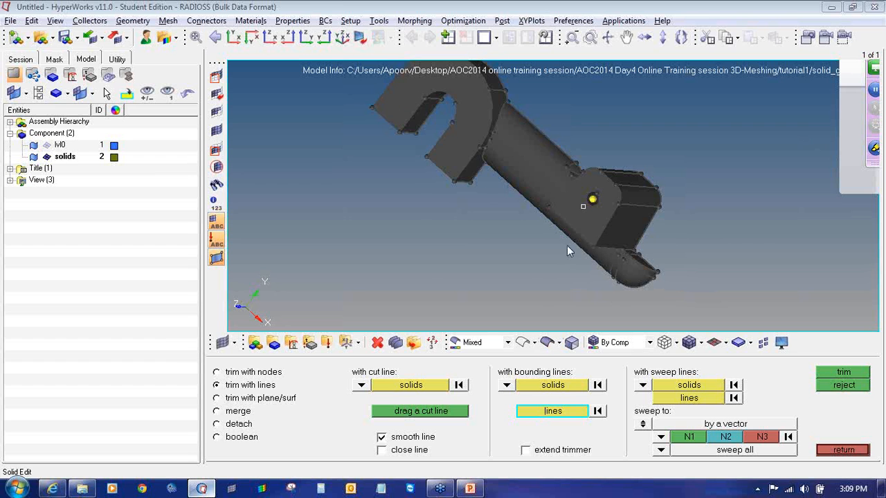
{"action": "left_click_drag", "start_coordinate": [567, 247], "coordinate": [672, 220], "text": "ctrl"}
{"action": "left_click_drag", "start_coordinate": [573, 213], "coordinate": [680, 267], "text": "ctrl"}
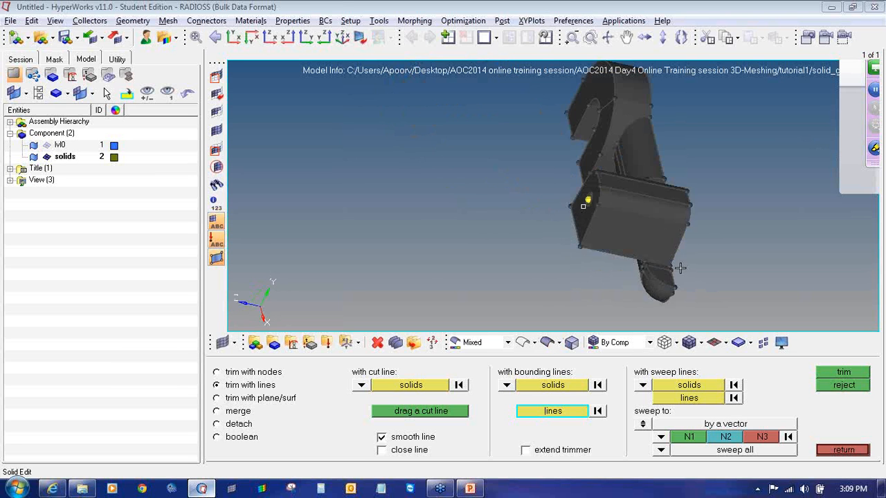
{"action": "scroll", "coordinate": [610, 238], "scroll_direction": "up", "scroll_amount": 6}
{"action": "left_click", "coordinate": [587, 220]}
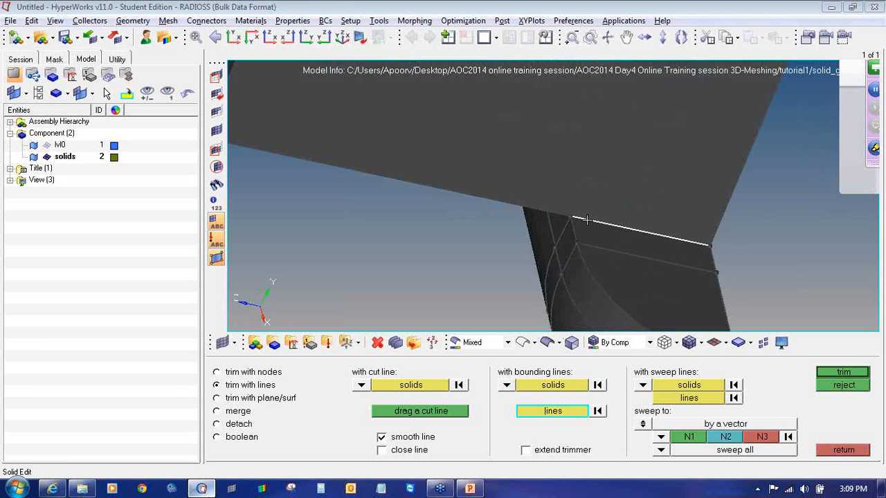
{"action": "left_click", "coordinate": [561, 234]}
{"action": "left_click_drag", "start_coordinate": [617, 256], "coordinate": [516, 231], "text": "ctrl"}
{"action": "left_click_drag", "start_coordinate": [621, 174], "coordinate": [608, 170], "text": "ctrl"}
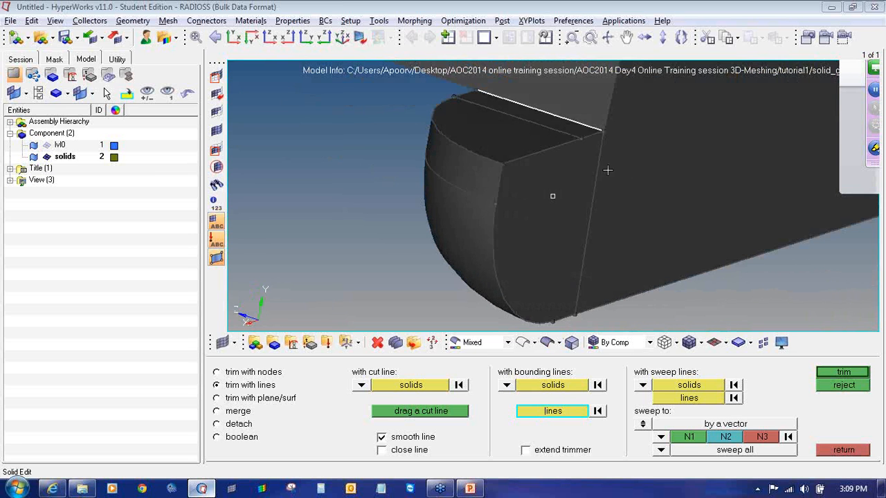
{"action": "left_click", "coordinate": [592, 218]}
{"action": "left_click_drag", "start_coordinate": [600, 219], "coordinate": [602, 178], "text": "ctrl"}
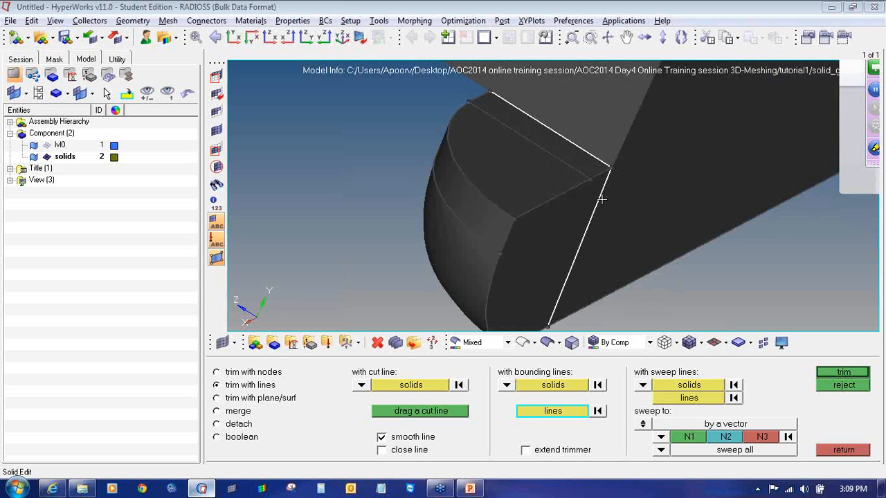
{"action": "left_click", "coordinate": [834, 374]}
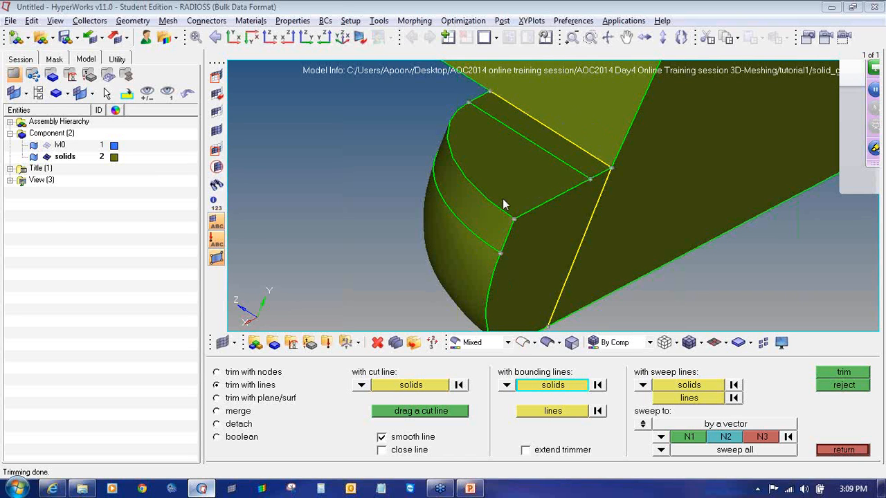
- Colour the geometry by Mappable mode to examine the mappability of the trimmed solids, and return to Mixed mode
{"action": "left_click", "coordinate": [461, 345]}
{"action": "left_click", "coordinate": [480, 400]}
{"action": "left_click", "coordinate": [481, 346]}
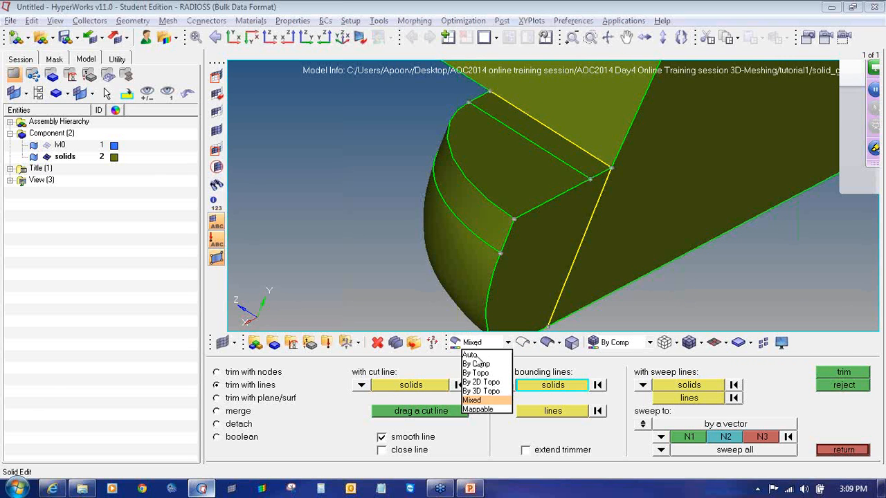
{"action": "left_click", "coordinate": [478, 409]}
{"action": "scroll", "coordinate": [456, 204], "scroll_direction": "down", "scroll_amount": 5}
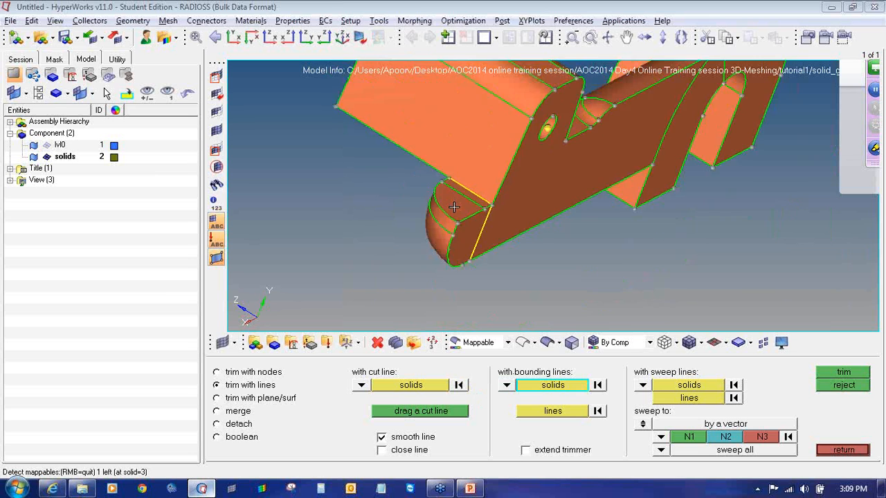
{"action": "scroll", "coordinate": [454, 206], "scroll_direction": "down", "scroll_amount": 3}
{"action": "left_click", "coordinate": [480, 342]}
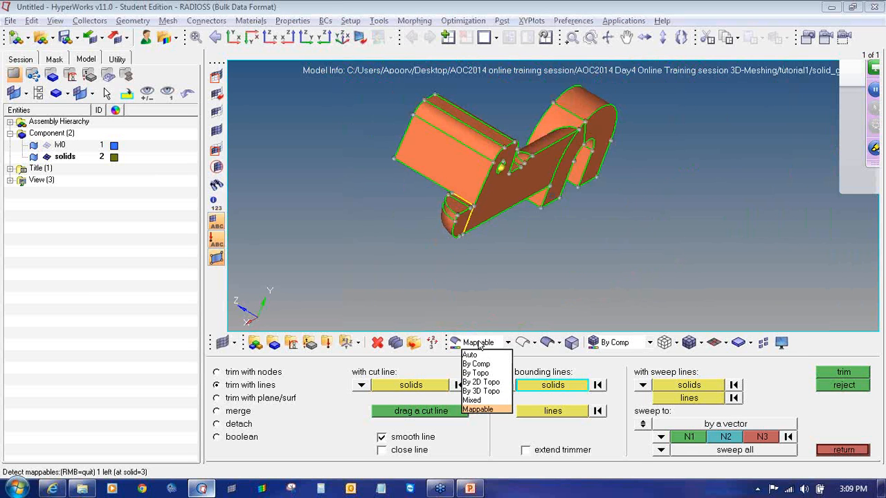
{"action": "left_click", "coordinate": [479, 401]}
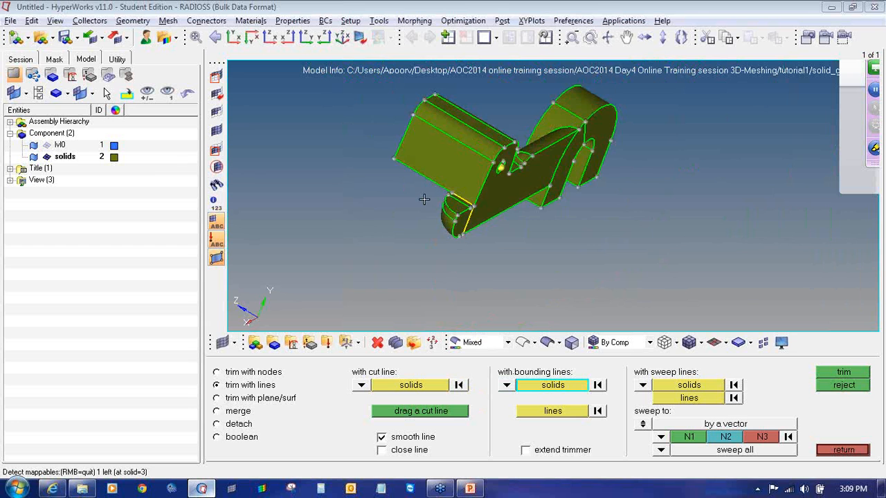
- Pick the small rounded end solid, instead of the main body, for trimming with a cut line and start the cut line
{"action": "left_click", "coordinate": [410, 387]}
{"action": "left_click", "coordinate": [457, 148]}
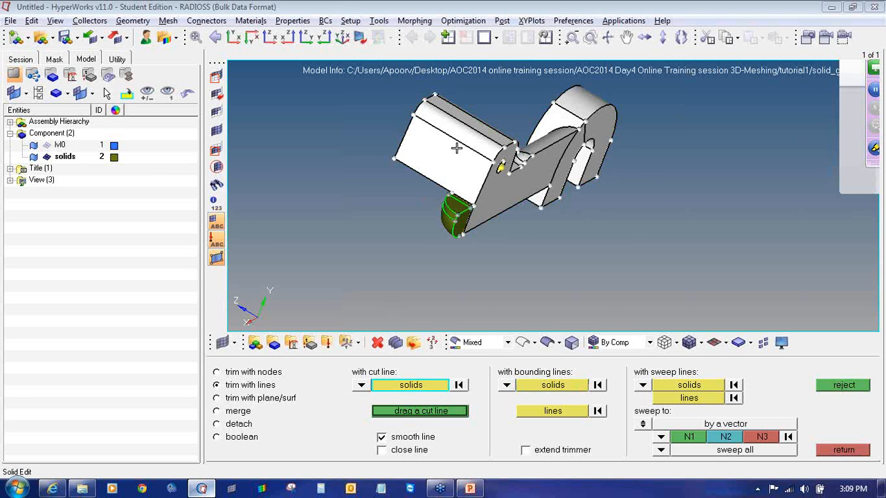
{"action": "right_click", "coordinate": [456, 158]}
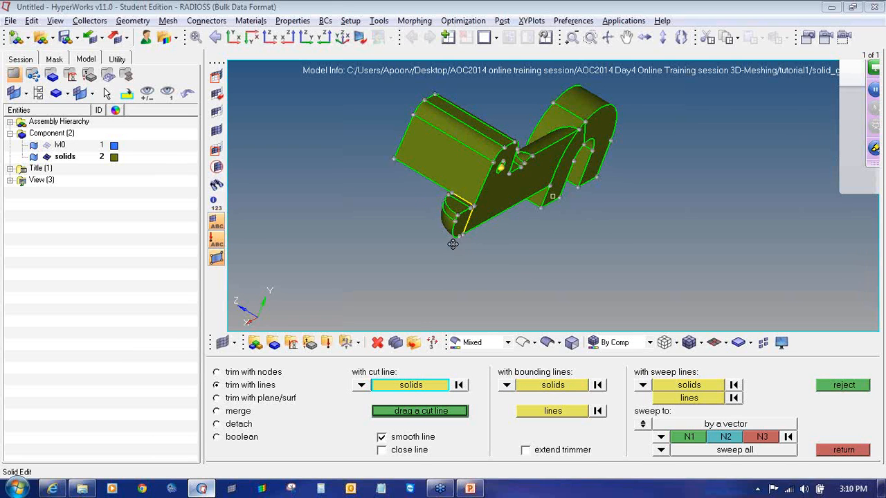
{"action": "left_click_drag", "start_coordinate": [453, 244], "coordinate": [434, 243], "text": "ctrl"}
{"action": "scroll", "coordinate": [445, 237], "scroll_direction": "up", "scroll_amount": 3, "text": "ctrl"}
{"action": "left_click", "coordinate": [412, 193]}
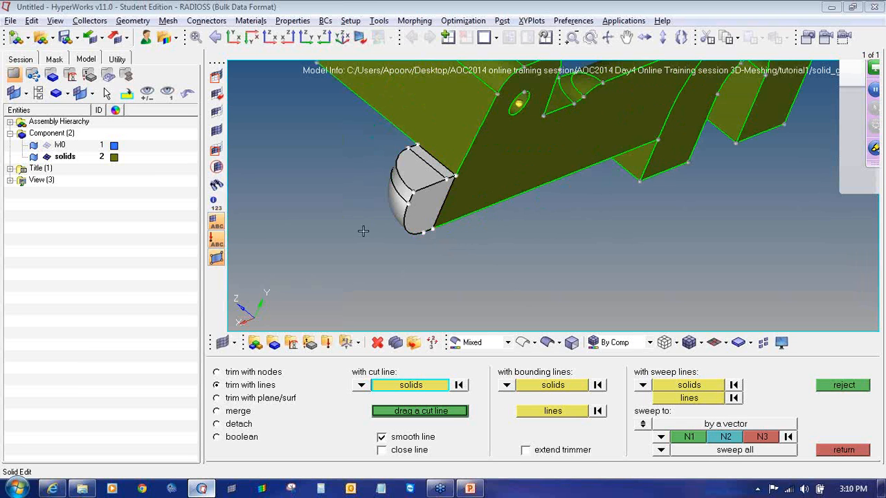
{"action": "left_click", "coordinate": [435, 413]}
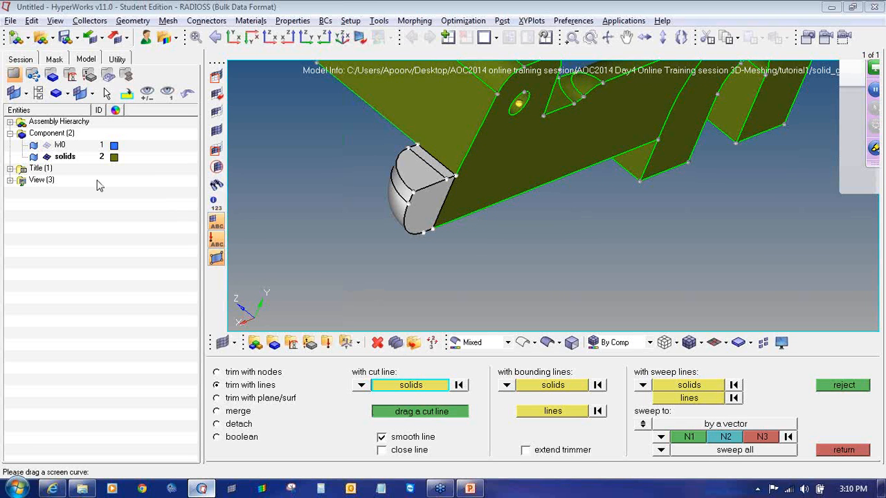
- Restore the saved View1 and try to trim the rounded end solid with a hand-drawn cut line
{"action": "left_click", "coordinate": [10, 180]}
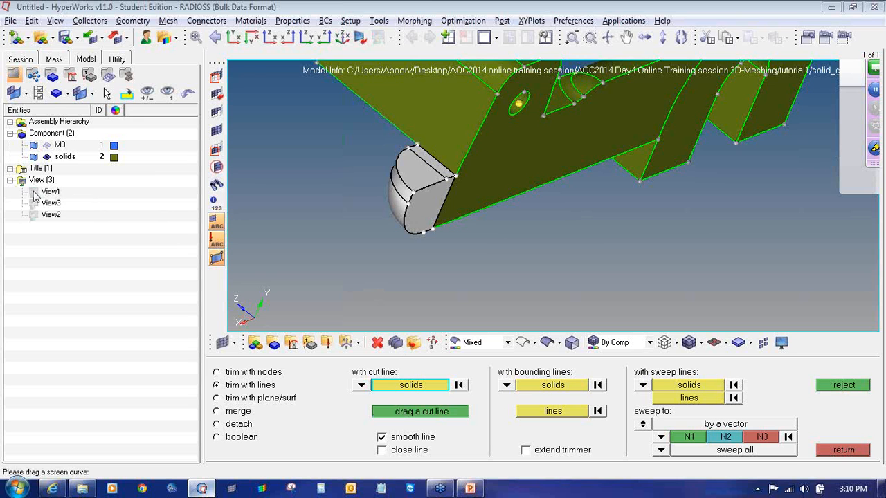
{"action": "left_click", "coordinate": [34, 193]}
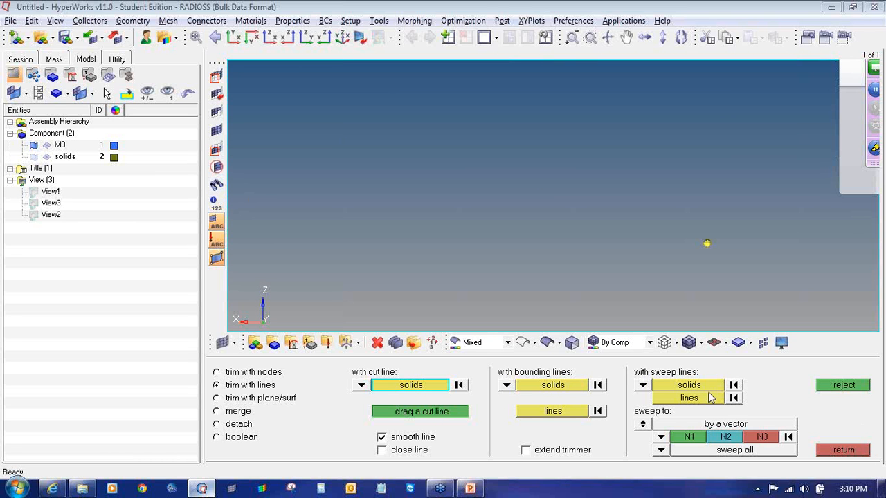
{"action": "left_click", "coordinate": [9, 180]}
{"action": "left_click", "coordinate": [457, 178]}
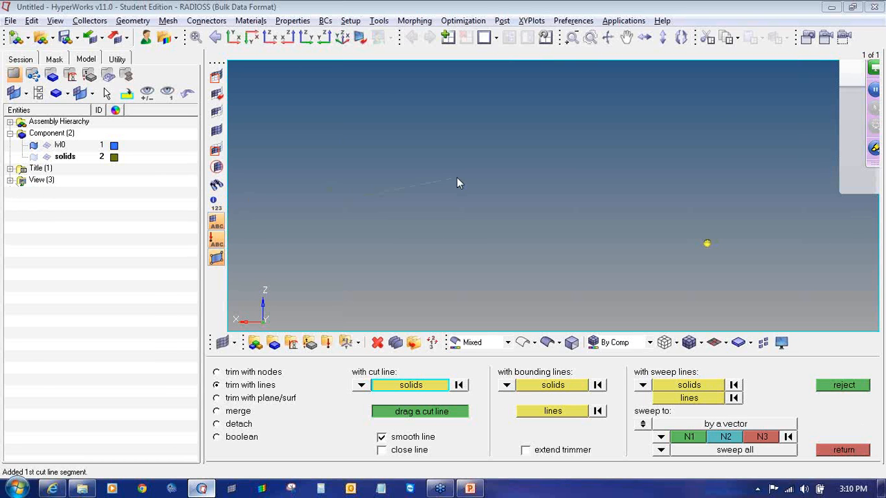
{"action": "left_click", "coordinate": [385, 263]}
{"action": "middle_click", "coordinate": [393, 284]}
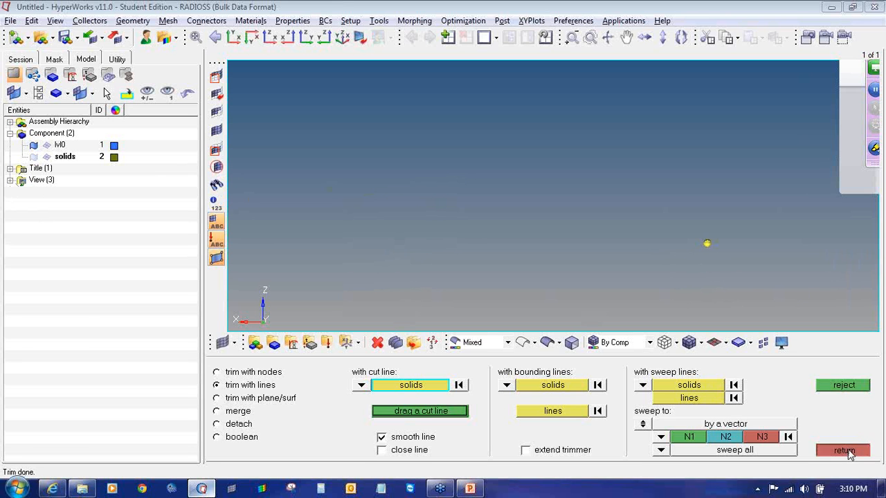
- Show the solids component's geometry again and reselect the rounded end solid for a cut-line trim
{"action": "left_click", "coordinate": [844, 451]}
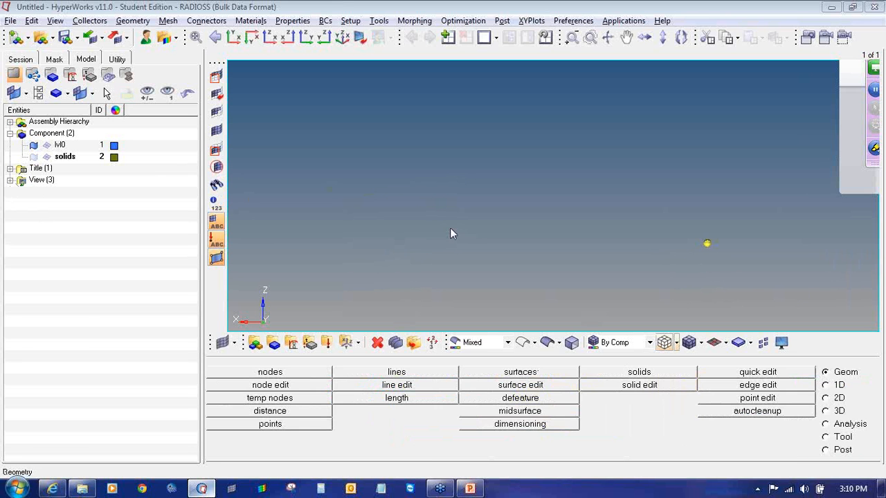
{"action": "left_click", "coordinate": [34, 156]}
{"action": "left_click_drag", "start_coordinate": [525, 259], "coordinate": [580, 347], "text": "ctrl"}
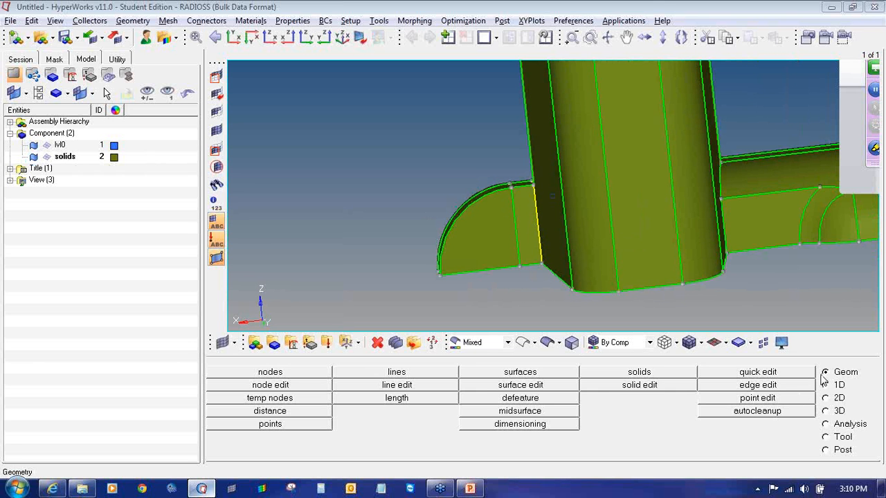
{"action": "left_click", "coordinate": [608, 385]}
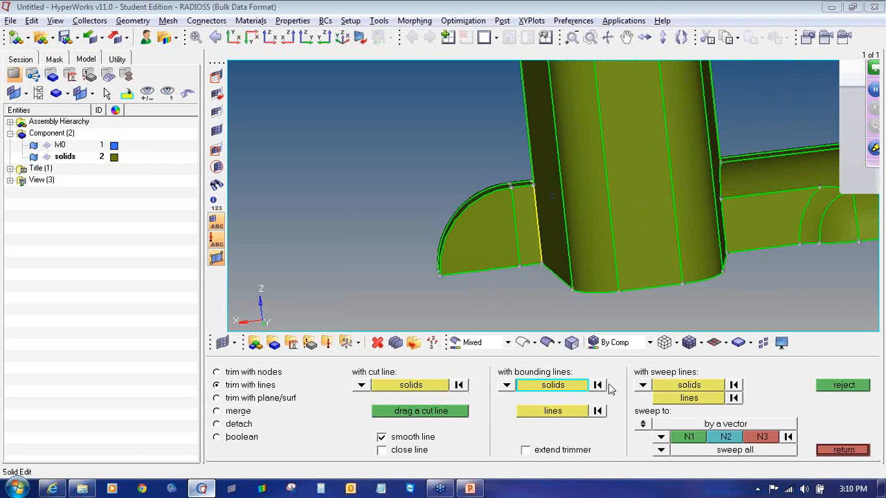
{"action": "left_click", "coordinate": [462, 268]}
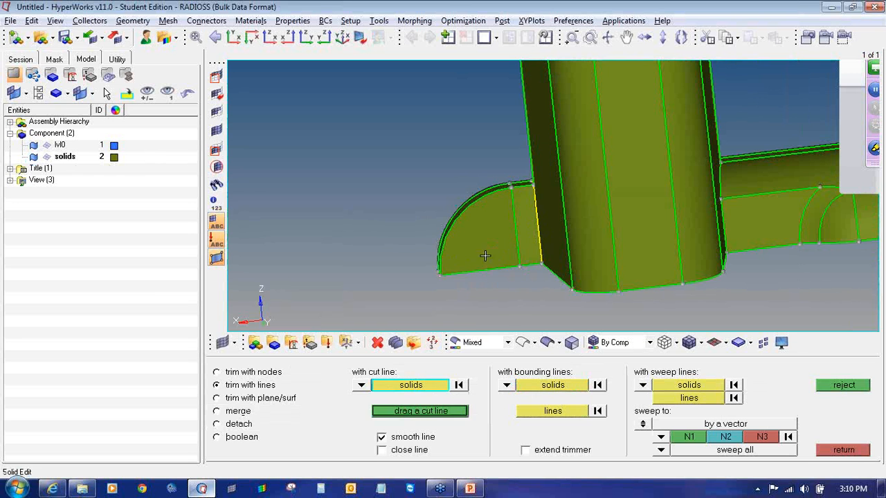
{"action": "left_click", "coordinate": [422, 411]}
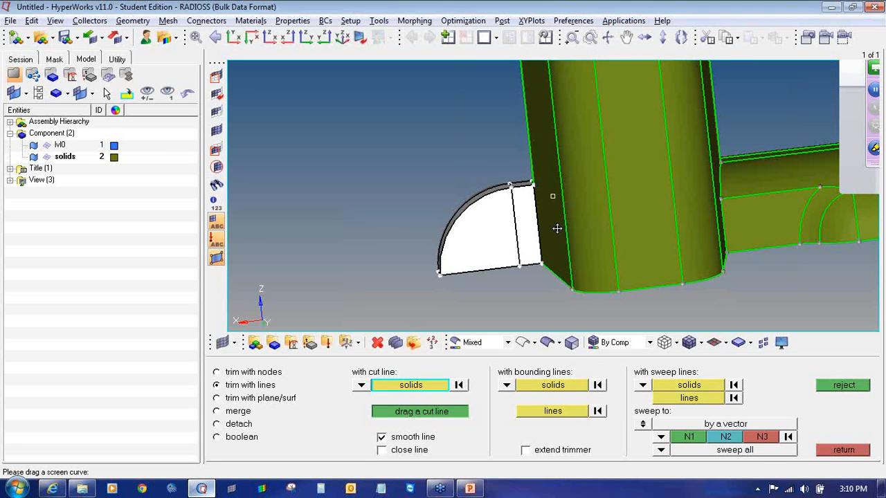
- Try to trim the rounded end solid with a multi-segment hand-drawn cut line, and reject the cut
{"action": "left_click_drag", "start_coordinate": [558, 229], "coordinate": [523, 173], "text": "ctrl"}
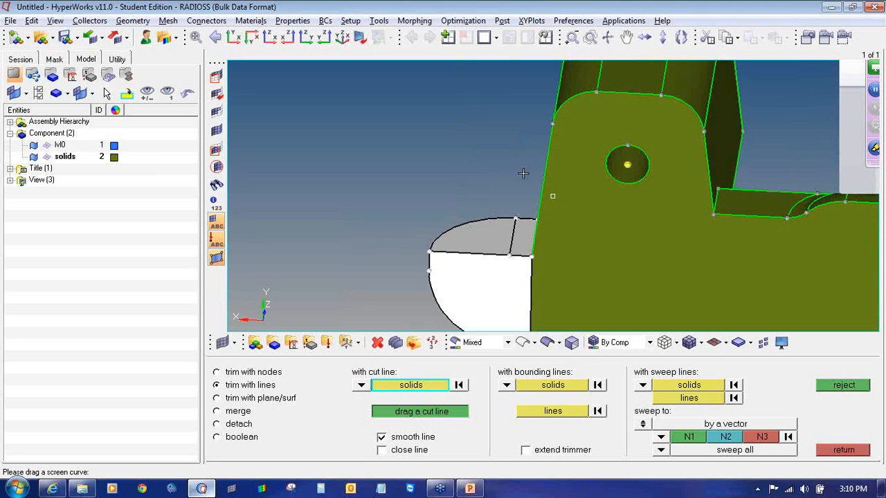
{"action": "left_click", "coordinate": [485, 254]}
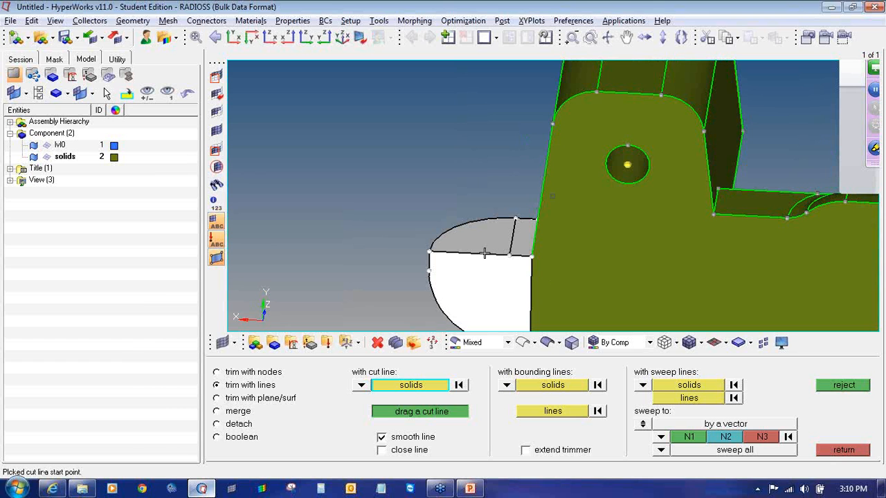
{"action": "left_click", "coordinate": [503, 204]}
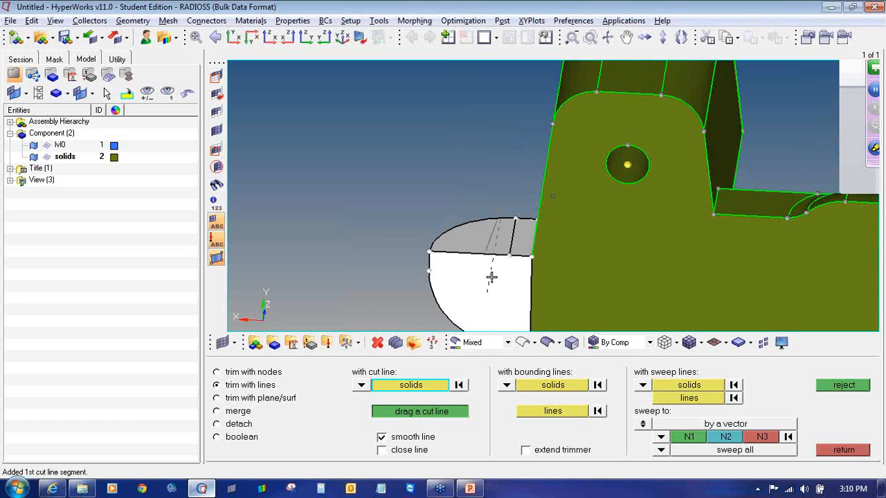
{"action": "right_click_drag", "start_coordinate": [492, 275], "coordinate": [510, 193], "text": "ctrl"}
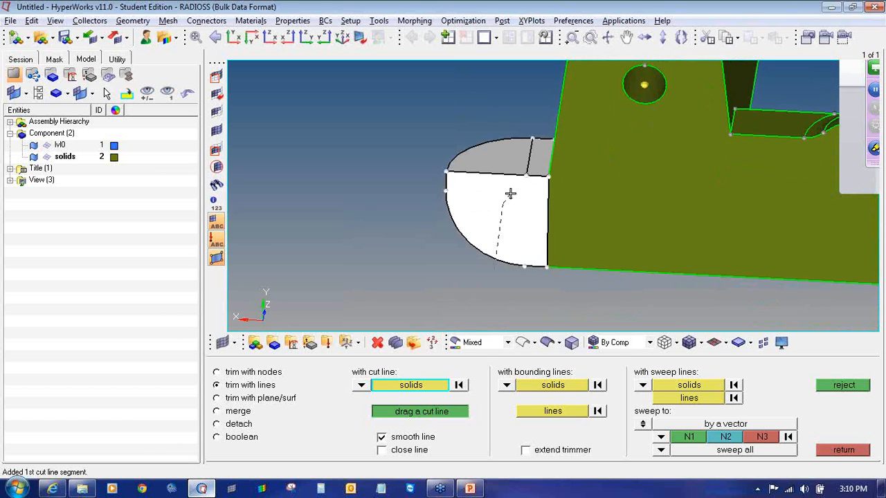
{"action": "left_click", "coordinate": [515, 127]}
{"action": "left_click", "coordinate": [518, 286]}
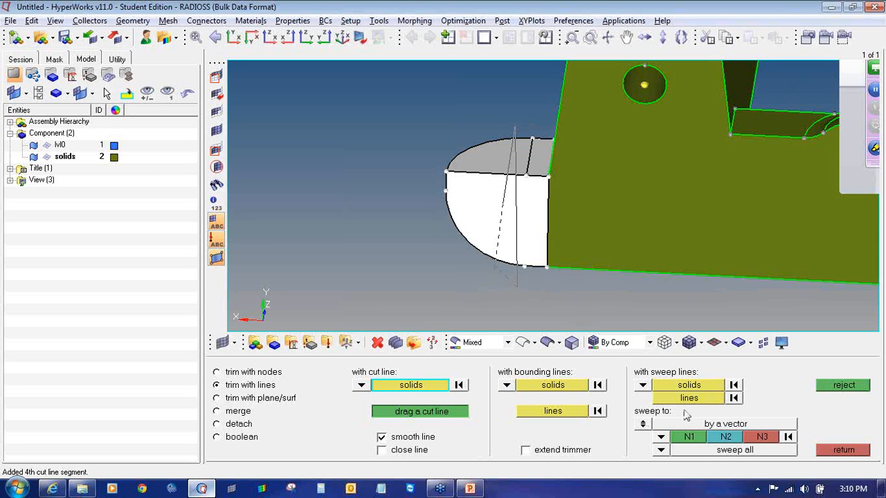
{"action": "middle_click", "coordinate": [540, 252]}
{"action": "left_click", "coordinate": [847, 386]}
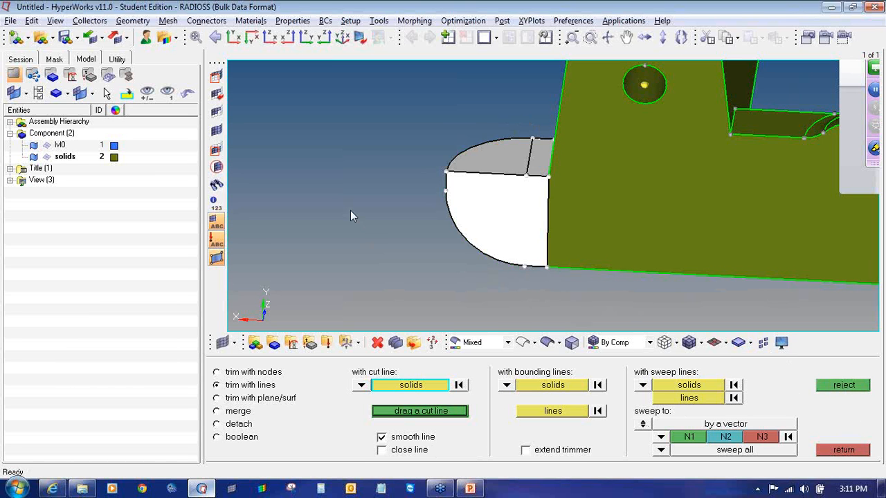
- Restore the saved View1, try to trim the rounded end solid with a cut line along its vertical edge, and reject the cut
{"action": "left_click", "coordinate": [10, 180]}
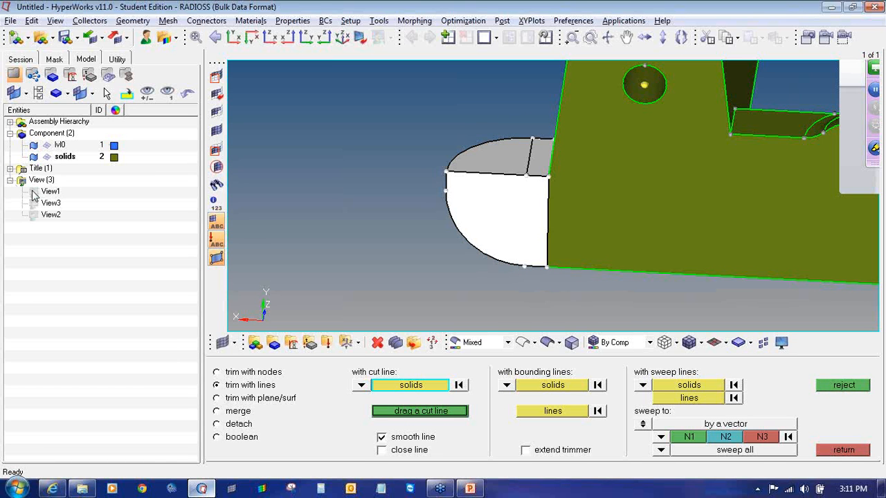
{"action": "left_click", "coordinate": [33, 193]}
{"action": "left_click", "coordinate": [33, 157]}
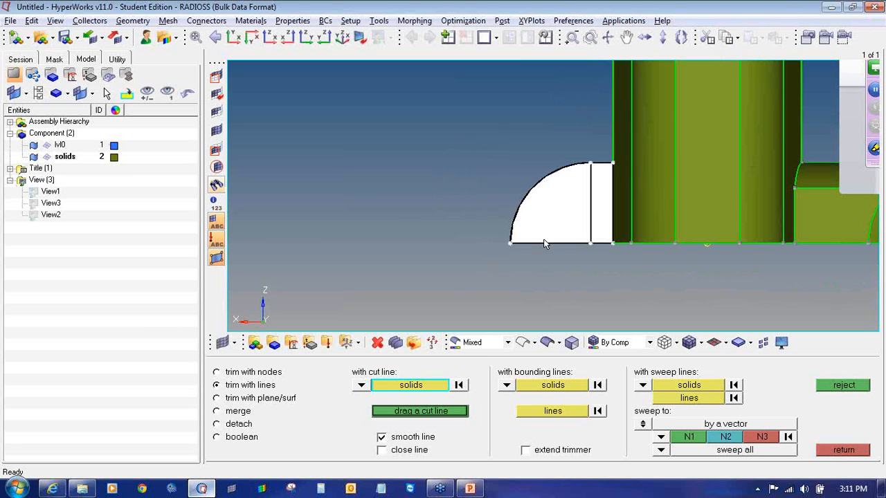
{"action": "left_click", "coordinate": [439, 415]}
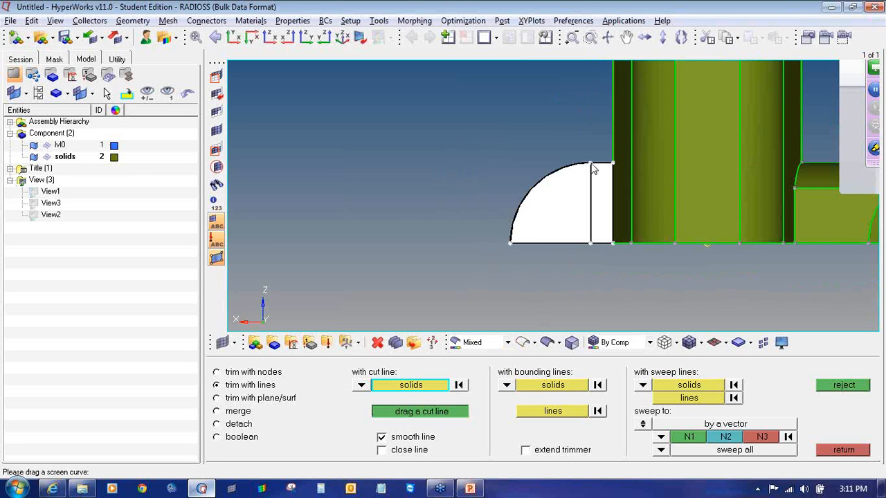
{"action": "left_click_drag", "start_coordinate": [593, 169], "coordinate": [591, 245]}
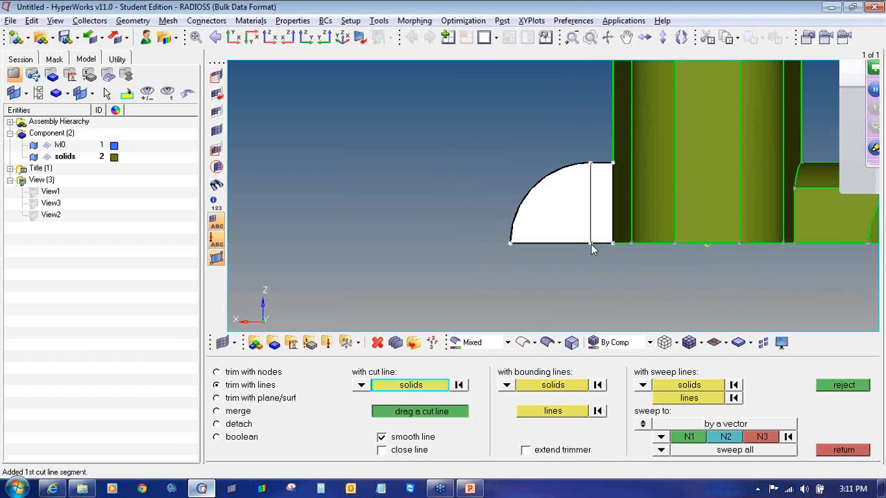
{"action": "left_click", "coordinate": [592, 167]}
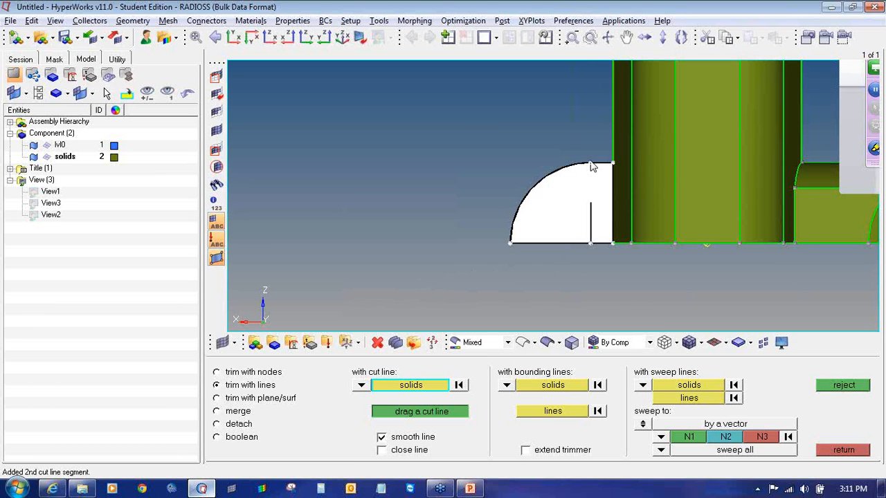
{"action": "left_click", "coordinate": [591, 133]}
{"action": "middle_click", "coordinate": [590, 255]}
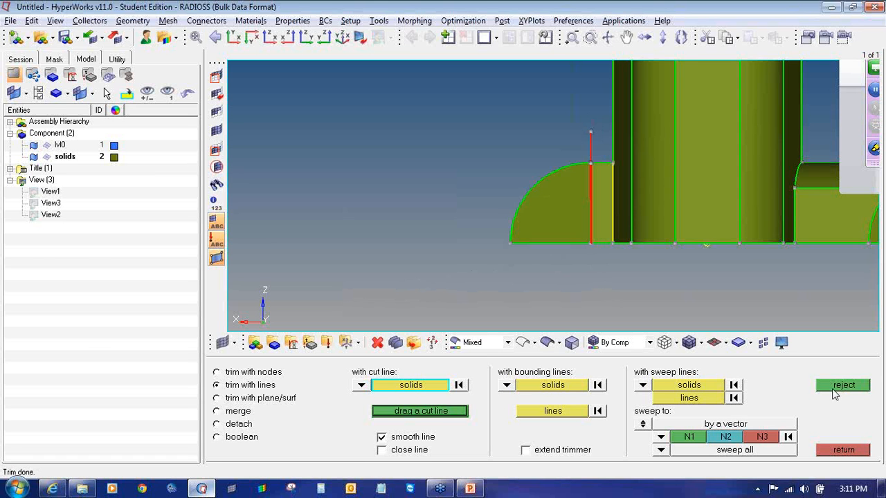
{"action": "left_click", "coordinate": [835, 389]}
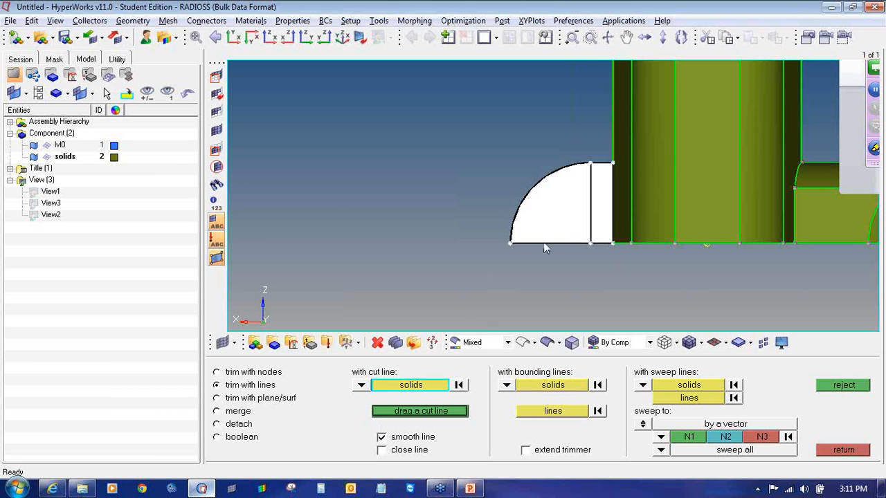
- Try to trim the rounded end solid with nodes picked at two opposite points of its flat face, and leave solid editing
{"action": "left_click_drag", "start_coordinate": [604, 188], "coordinate": [670, 286], "text": "ctrl"}
{"action": "left_click_drag", "start_coordinate": [625, 210], "coordinate": [613, 277], "text": "ctrl"}
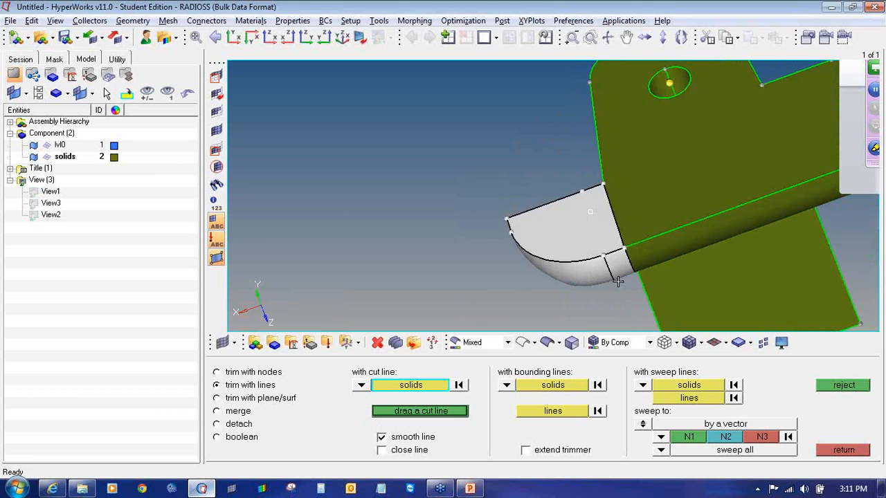
{"action": "left_click", "coordinate": [255, 372]}
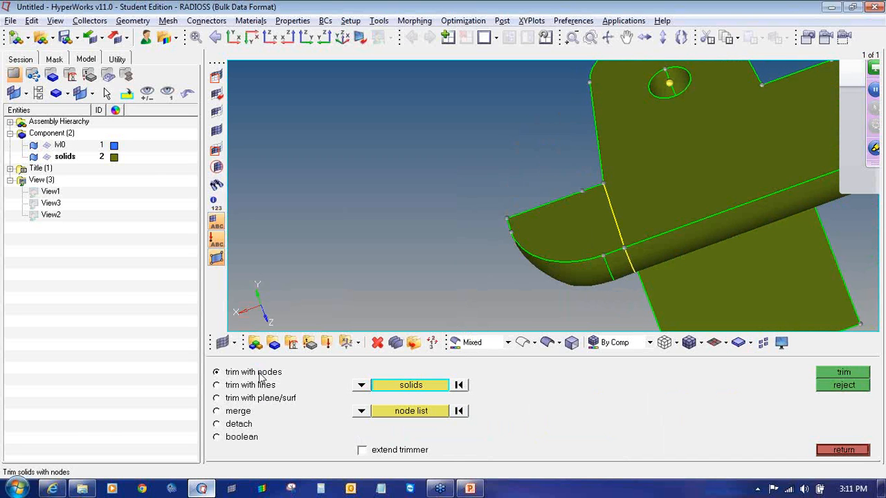
{"action": "left_click", "coordinate": [557, 243]}
{"action": "left_click", "coordinate": [415, 412]}
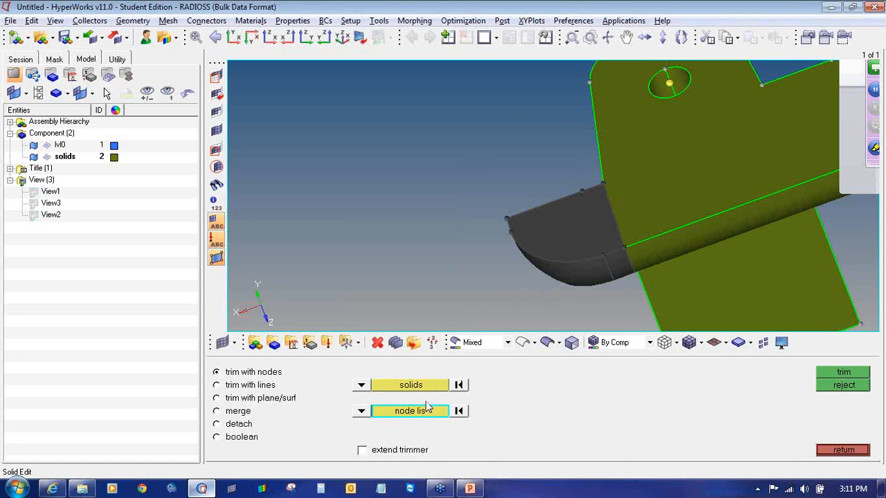
{"action": "left_click", "coordinate": [583, 191]}
{"action": "middle_click", "coordinate": [589, 189]}
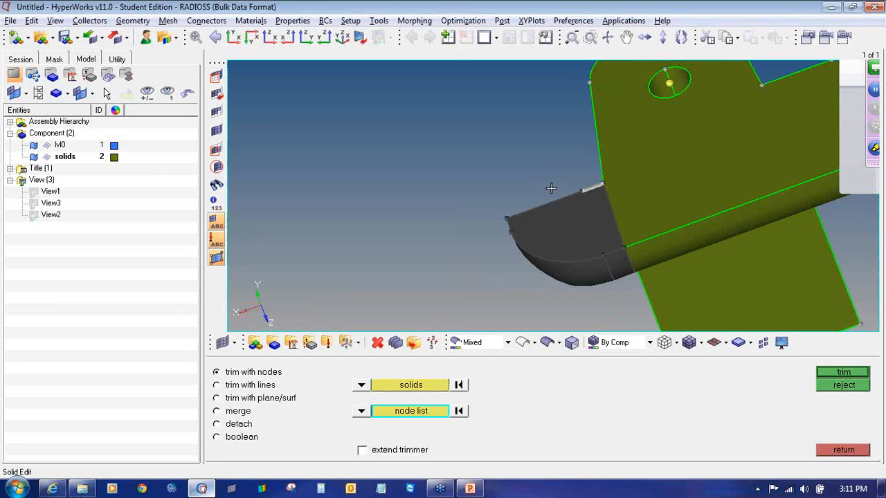
{"action": "right_click", "coordinate": [589, 191]}
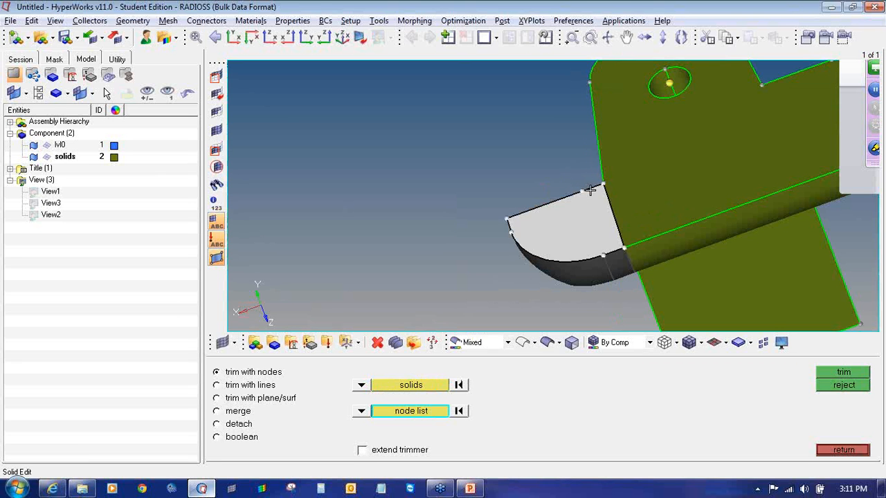
{"action": "scroll", "coordinate": [588, 191], "scroll_direction": "up", "scroll_amount": 2, "text": "ctrl"}
{"action": "left_click", "coordinate": [586, 189]}
{"action": "left_click", "coordinate": [628, 319]}
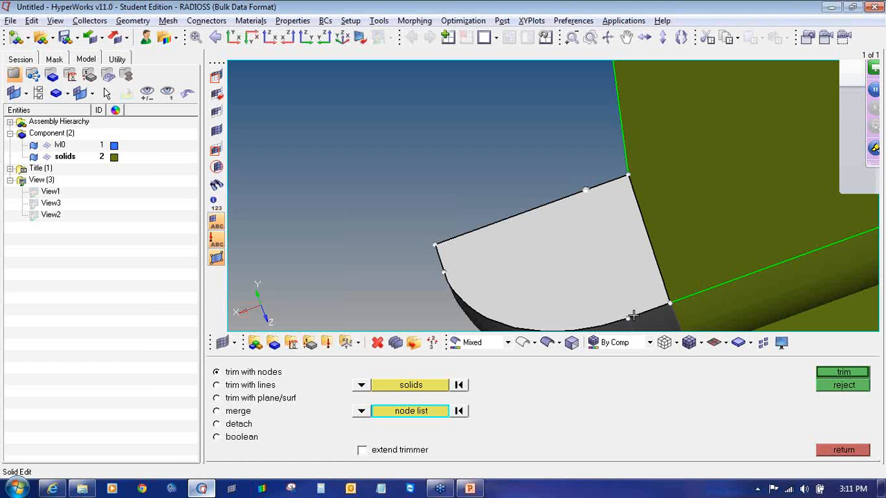
{"action": "left_click", "coordinate": [831, 374]}
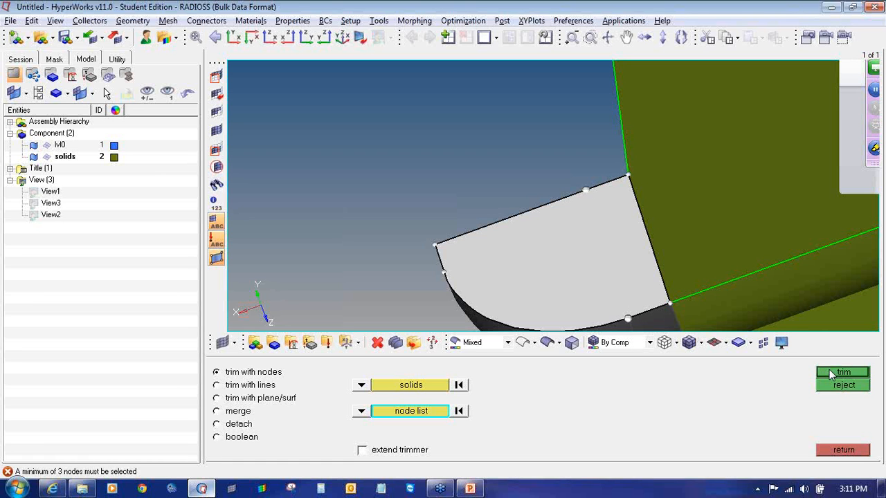
{"action": "left_click", "coordinate": [858, 451]}
- Merge the rounded end solid with the adjoining main body solid
{"action": "scroll", "coordinate": [438, 202], "scroll_direction": "down", "scroll_amount": 5, "text": "ctrl"}
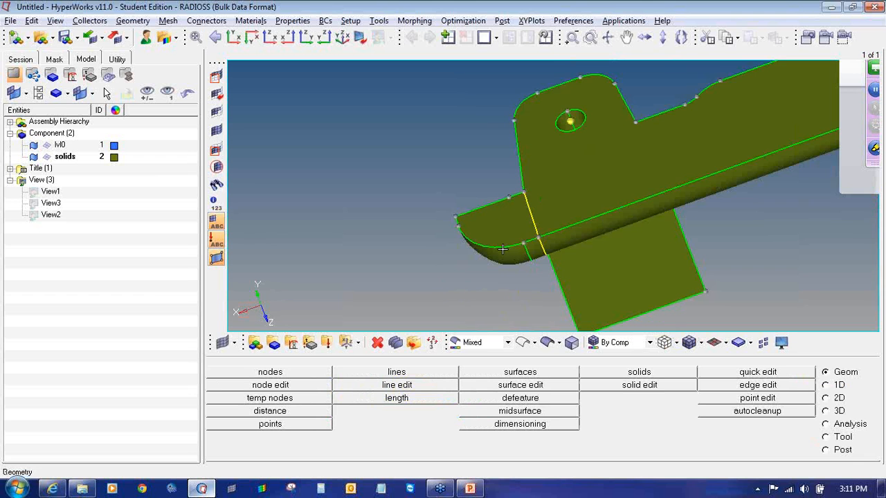
{"action": "left_click", "coordinate": [503, 249], "text": "ctrl"}
{"action": "mouse_move", "coordinate": [516, 216]}
{"action": "left_mouse_down", "text": "ctrl"}
{"action": "mouse_move", "coordinate": [551, 233]}
{"action": "mouse_move", "coordinate": [542, 288]}
{"action": "mouse_move", "coordinate": [519, 274]}
{"action": "mouse_move", "coordinate": [477, 201]}
{"action": "left_mouse_up", "text": "ctrl"}
{"action": "left_click_drag", "start_coordinate": [778, 181], "coordinate": [751, 150], "text": "ctrl"}
{"action": "left_click_drag", "start_coordinate": [429, 291], "coordinate": [418, 286], "text": "ctrl"}
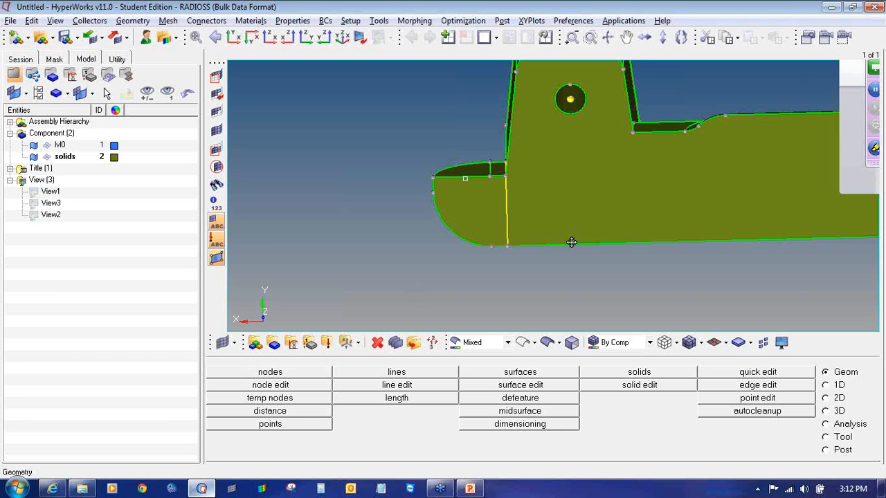
{"action": "left_click_drag", "start_coordinate": [572, 242], "coordinate": [557, 242], "text": "ctrl"}
{"action": "scroll", "coordinate": [538, 266], "scroll_direction": "up", "scroll_amount": 2, "text": "ctrl"}
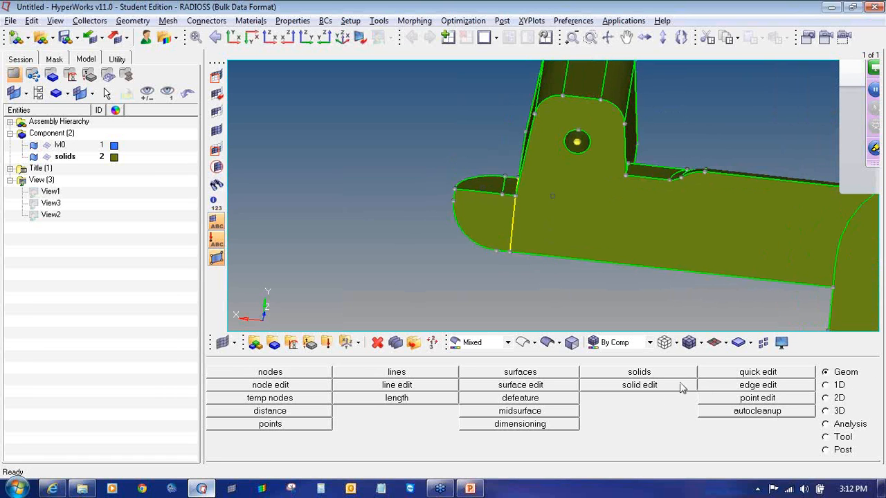
{"action": "left_click", "coordinate": [653, 387]}
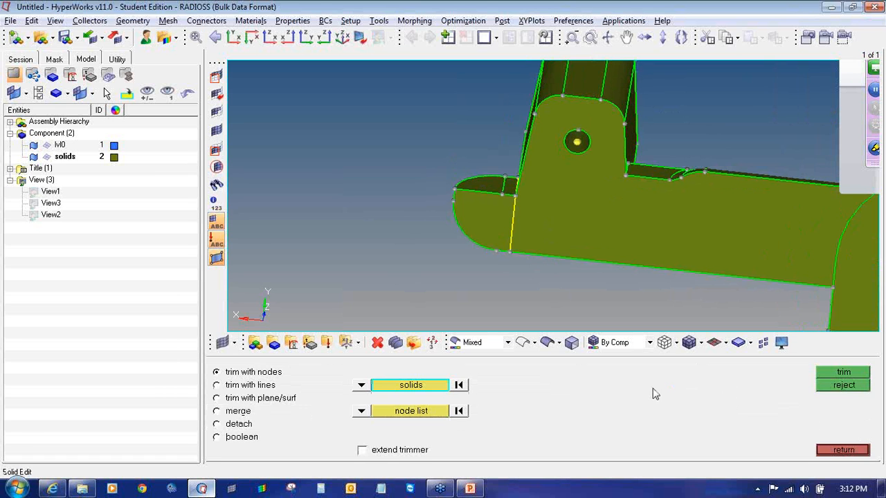
{"action": "left_click", "coordinate": [234, 413]}
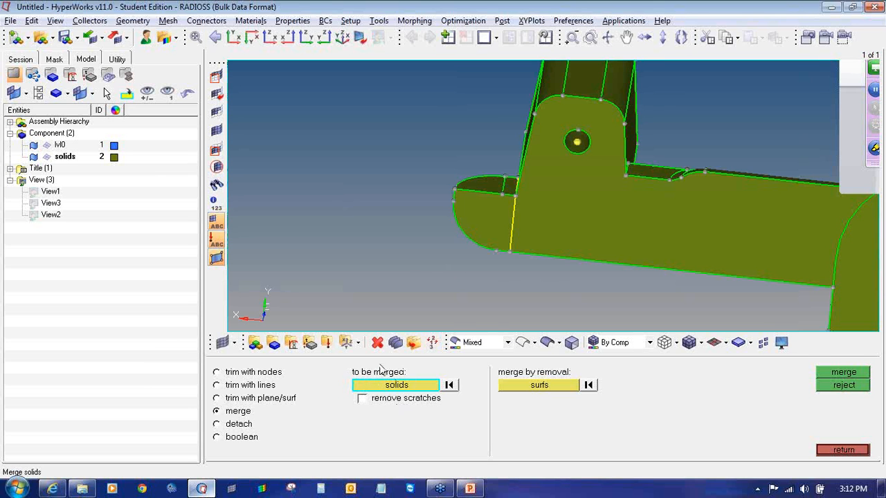
{"action": "left_click", "coordinate": [477, 215]}
{"action": "left_click", "coordinate": [601, 195]}
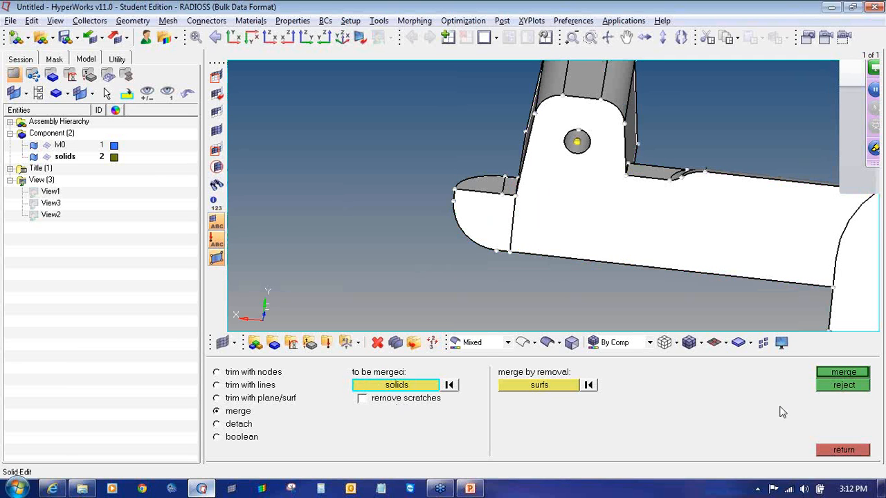
{"action": "left_click", "coordinate": [831, 374]}
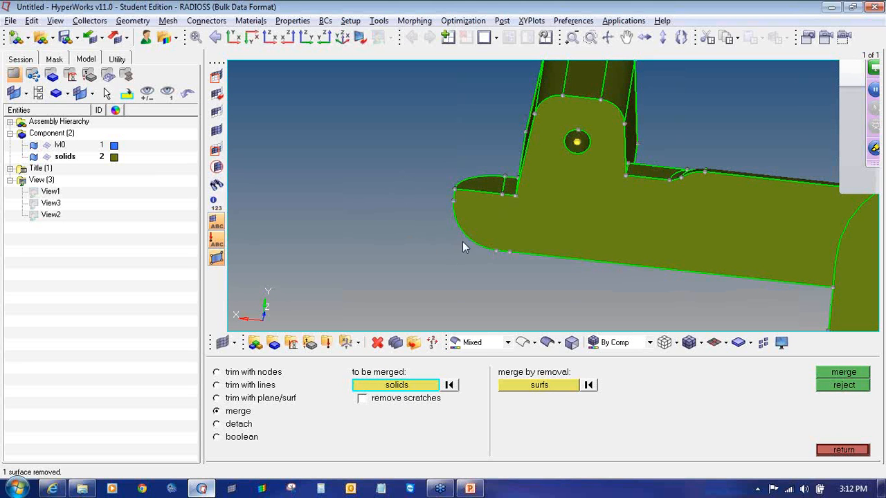
{"action": "right_click_drag", "start_coordinate": [488, 236], "coordinate": [491, 257], "text": "ctrl"}
{"action": "left_click_drag", "start_coordinate": [502, 259], "coordinate": [505, 207], "text": "ctrl"}
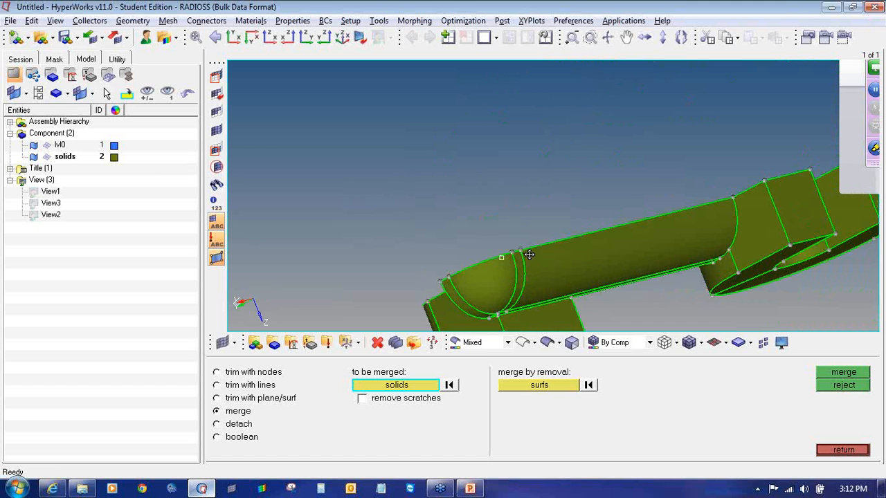
{"action": "right_click_drag", "start_coordinate": [530, 254], "coordinate": [500, 171], "text": "ctrl"}
{"action": "scroll", "coordinate": [500, 171], "scroll_direction": "down", "scroll_amount": 4, "text": "ctrl"}
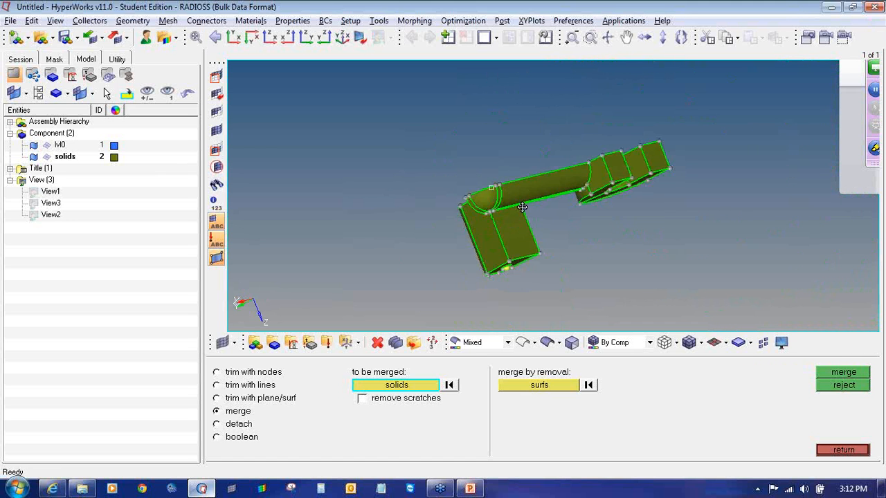
{"action": "left_click_drag", "start_coordinate": [522, 206], "coordinate": [517, 289], "text": "ctrl"}
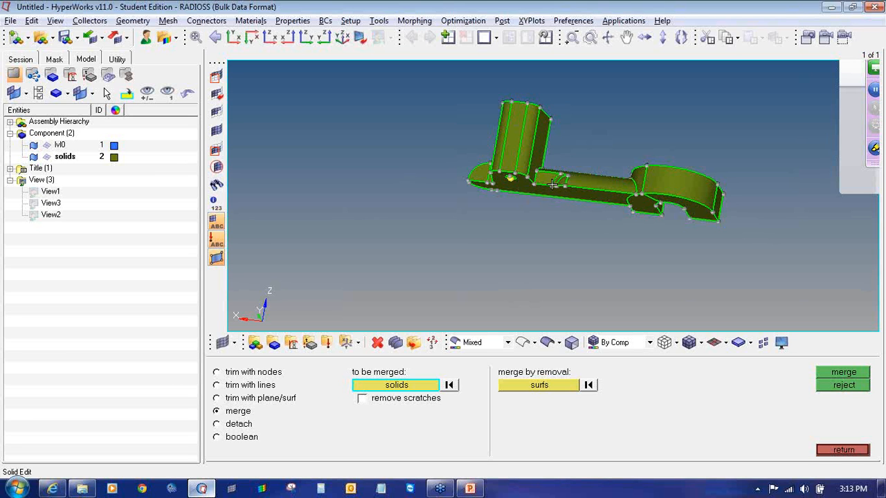
- Review the boolean and trim-with-lines options of solid editing and the bounding surfaces method for creating solids
{"action": "left_click", "coordinate": [241, 439]}
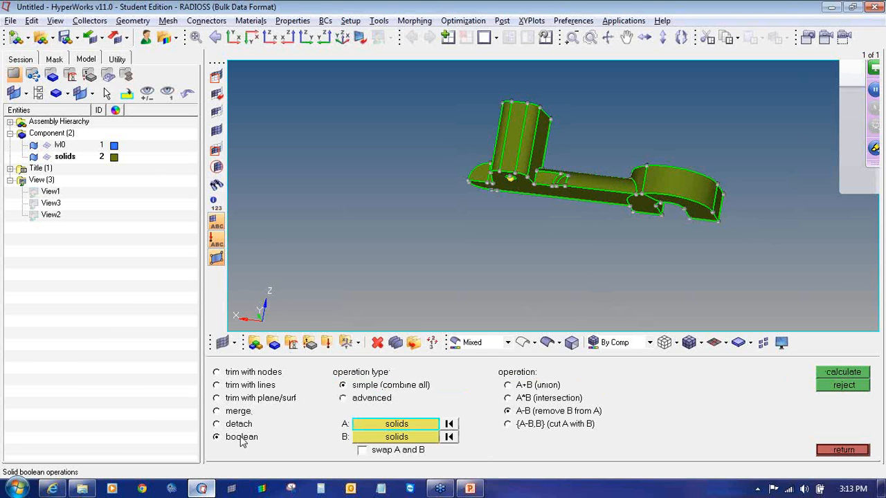
{"action": "left_click", "coordinate": [249, 387]}
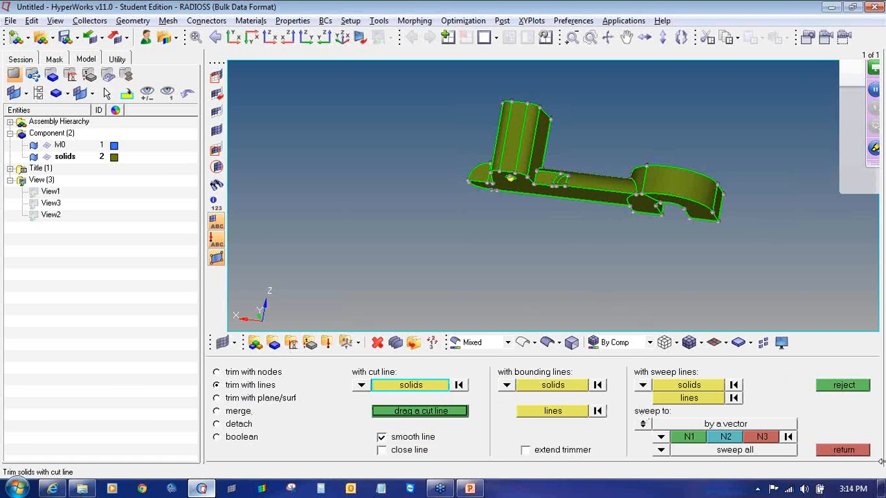
{"action": "left_click", "coordinate": [857, 451]}
{"action": "left_click", "coordinate": [654, 371]}
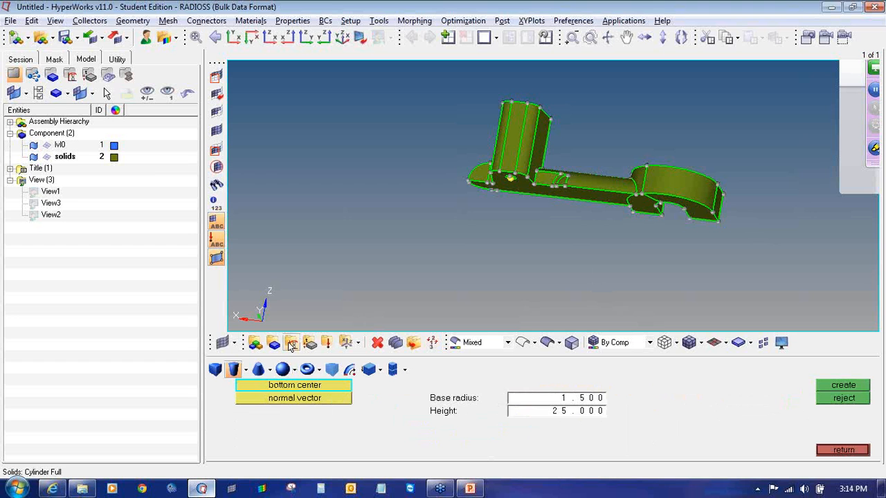
{"action": "left_click", "coordinate": [332, 369]}
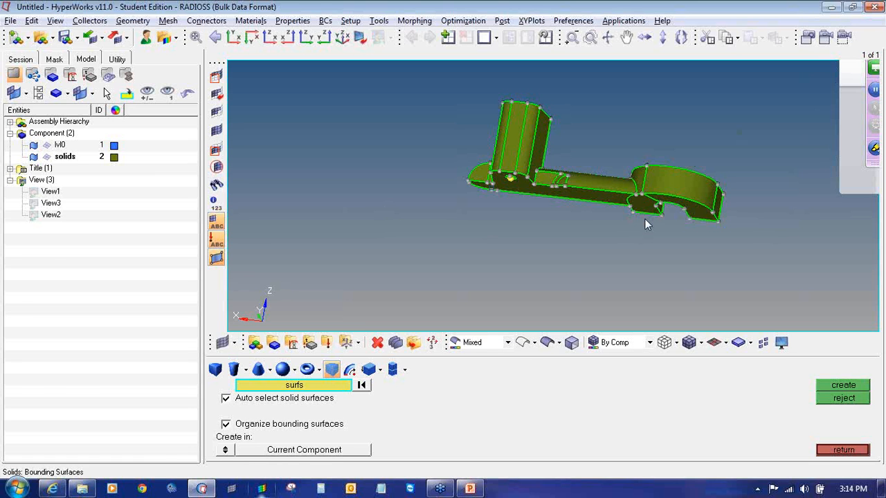
- Switch to PowerPoint and present the HM-3200: Tetrameshing slide as a slide show
{"action": "left_click", "coordinate": [470, 489]}
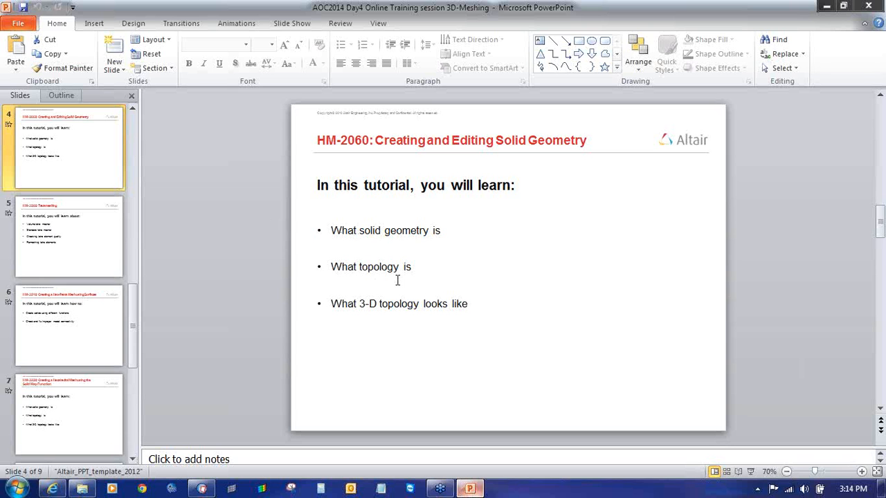
{"action": "left_click", "coordinate": [85, 243]}
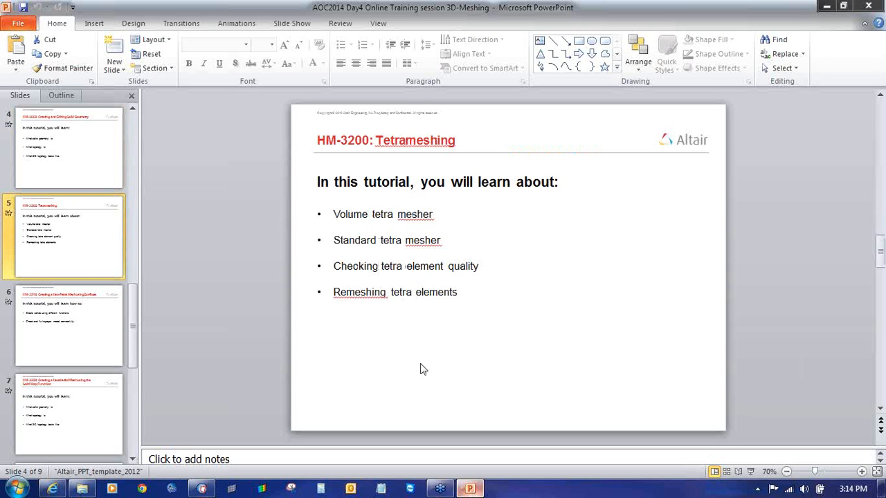
{"action": "left_click", "coordinate": [751, 472]}
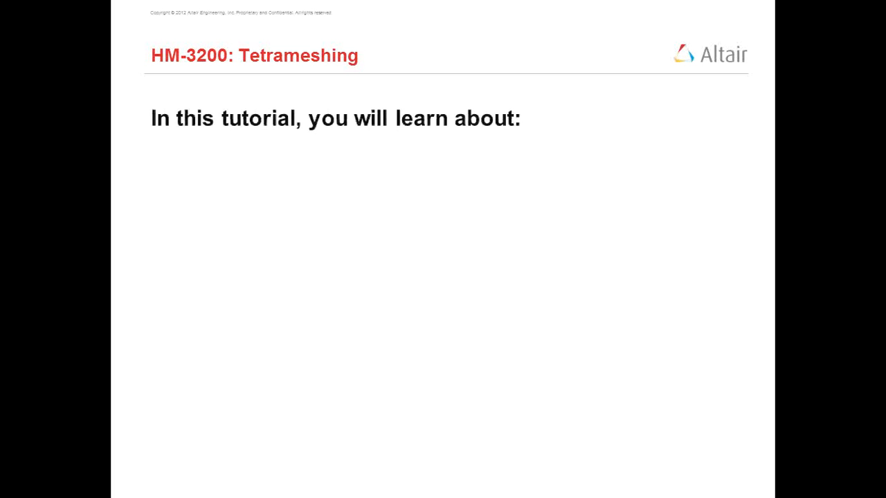
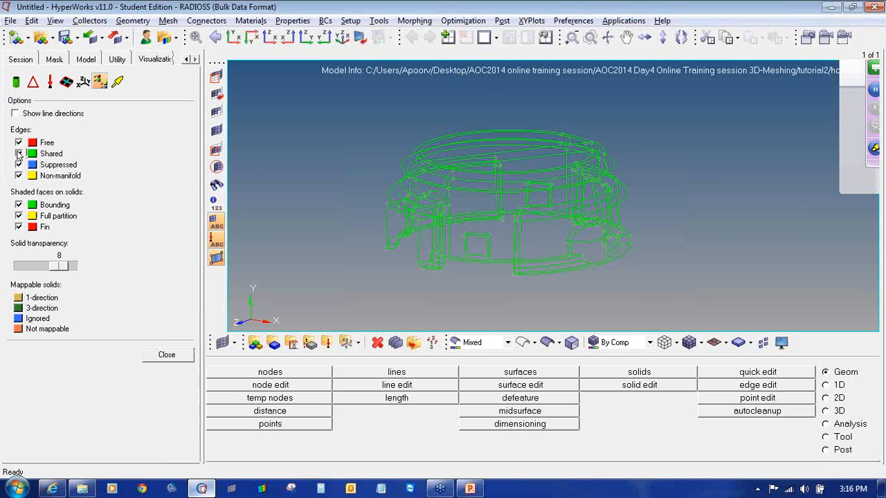
- Check the housing for free edges by temporarily hiding shared and suppressed edges, and display the geometry shaded with surface edges
{"action": "left_click", "coordinate": [18, 153]}
{"action": "left_click", "coordinate": [18, 164]}
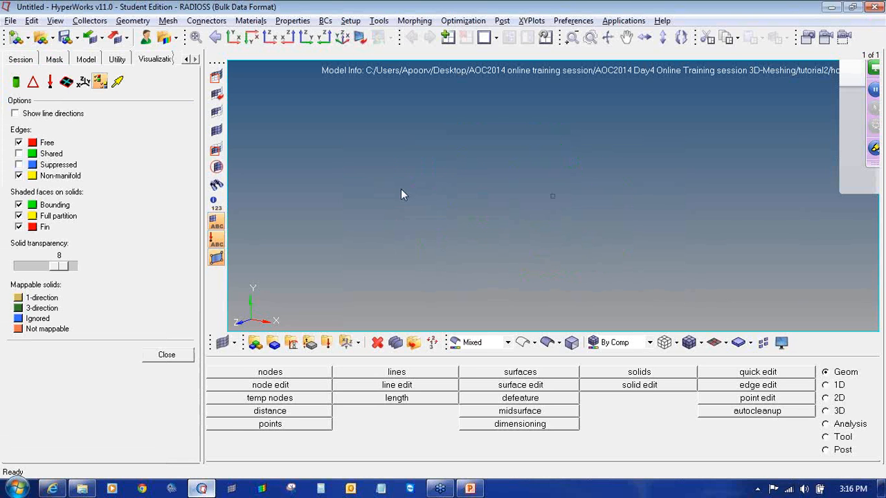
{"action": "left_click", "coordinate": [19, 153]}
{"action": "left_click", "coordinate": [19, 164]}
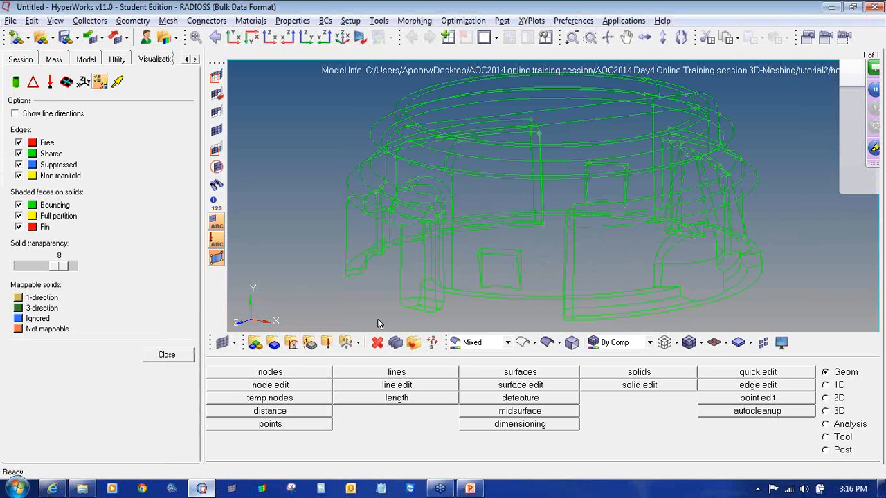
{"action": "left_click", "coordinate": [548, 343]}
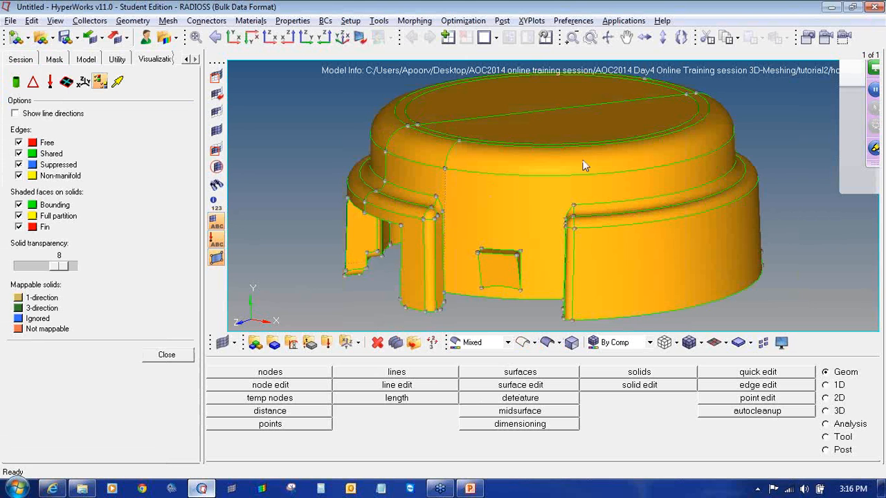
- Close the visualization options and recolour the cover component dark olive in the component list
{"action": "left_click", "coordinate": [167, 354]}
{"action": "left_click", "coordinate": [84, 59]}
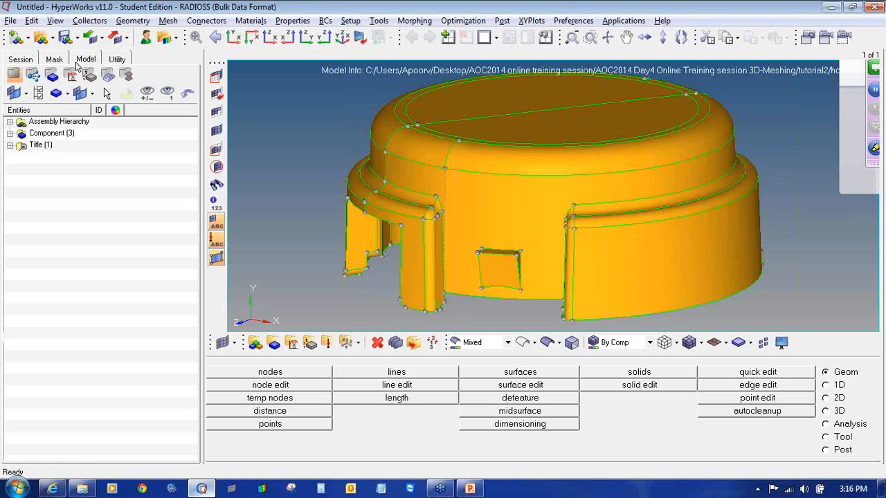
{"action": "left_click", "coordinate": [11, 134]}
{"action": "left_click", "coordinate": [114, 146]}
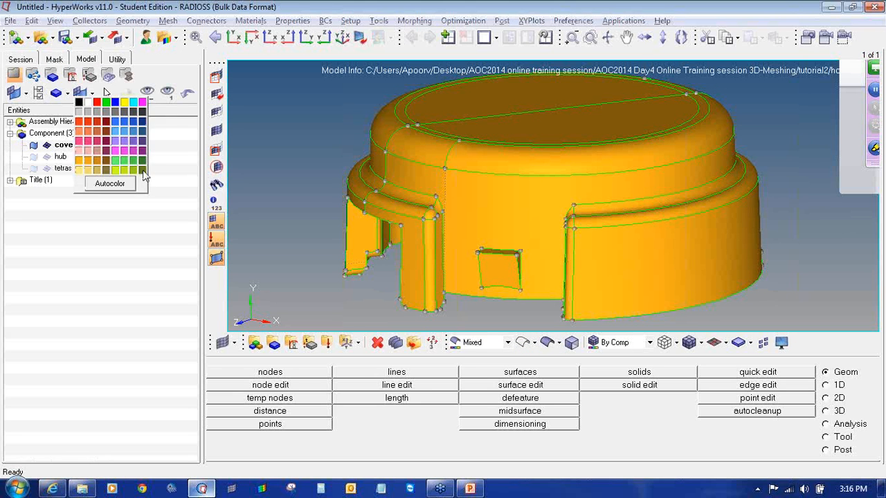
{"action": "left_click", "coordinate": [143, 170]}
- Mask a surface on the underside rim of the cover and examine the enclosed volume between its walls
{"action": "left_click_drag", "start_coordinate": [638, 179], "coordinate": [678, 187], "text": "ctrl"}
{"action": "left_click_drag", "start_coordinate": [497, 222], "coordinate": [569, 234], "text": "ctrl"}
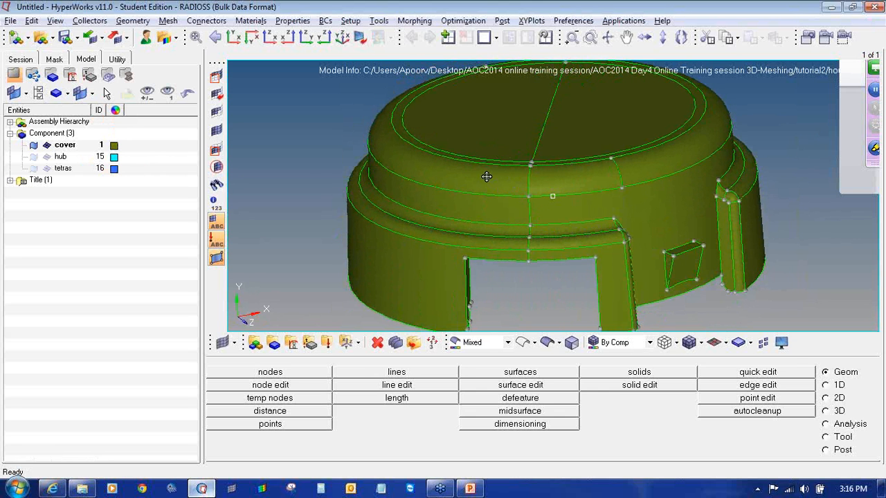
{"action": "left_click_drag", "start_coordinate": [487, 177], "coordinate": [472, 158], "text": "ctrl"}
{"action": "right_click_drag", "start_coordinate": [431, 169], "coordinate": [458, 245], "text": "ctrl"}
{"action": "scroll", "coordinate": [391, 178], "scroll_direction": "up", "scroll_amount": 3, "text": "ctrl"}
{"action": "left_click", "coordinate": [218, 78]}
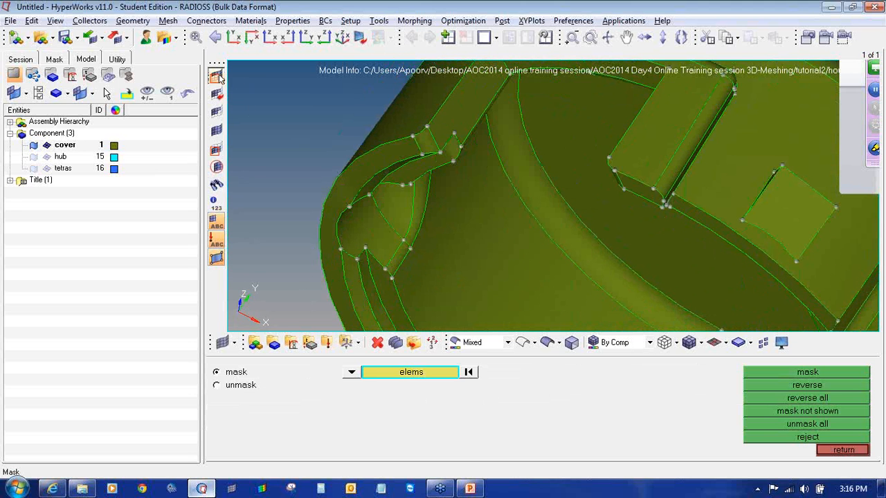
{"action": "left_click", "coordinate": [351, 374]}
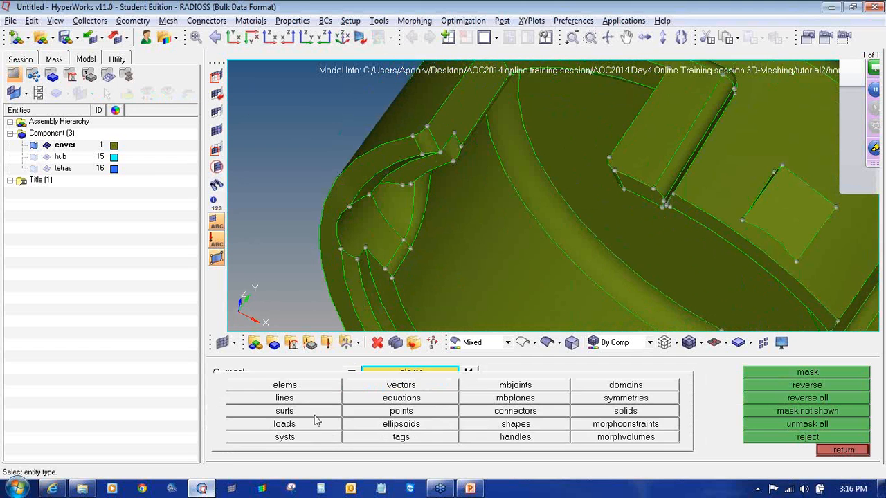
{"action": "left_click", "coordinate": [317, 420]}
{"action": "left_click", "coordinate": [388, 166]}
{"action": "middle_click", "coordinate": [388, 165]}
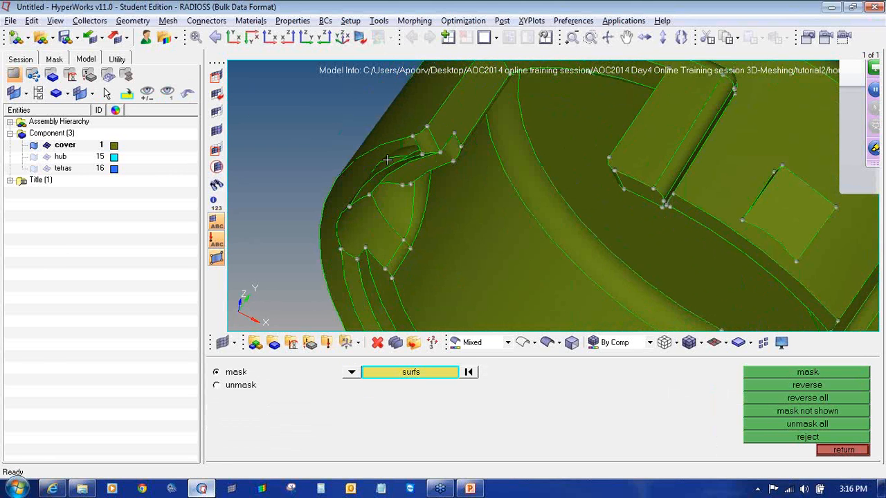
{"action": "left_click_drag", "start_coordinate": [433, 134], "coordinate": [390, 212], "text": "ctrl"}
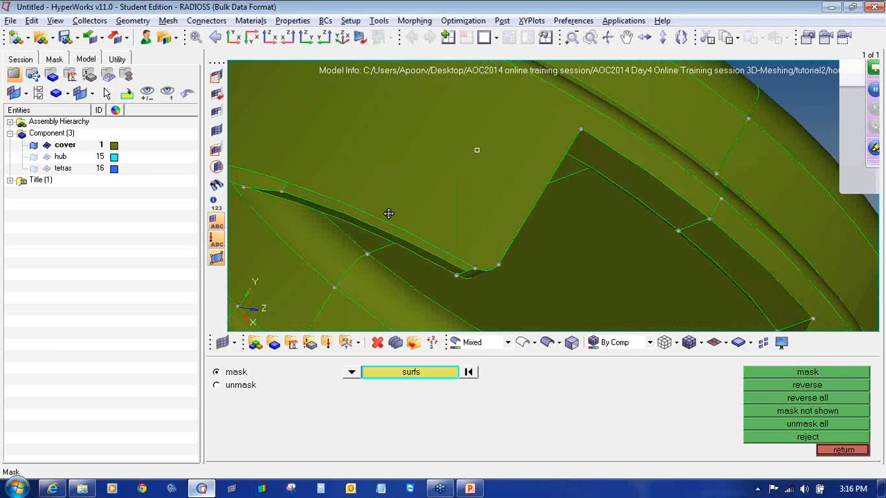
{"action": "left_click", "coordinate": [834, 452]}
- Open the 3D tetramesh tool and choose the Volume tetra method
{"action": "scroll", "coordinate": [579, 177], "scroll_direction": "down", "scroll_amount": 5, "text": "ctrl"}
{"action": "left_click_drag", "start_coordinate": [570, 185], "coordinate": [529, 257], "text": "ctrl"}
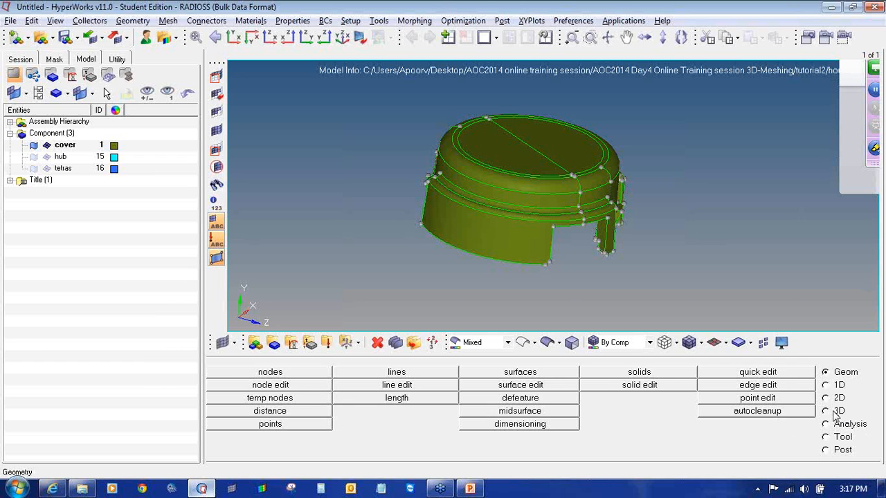
{"action": "left_click", "coordinate": [826, 411]}
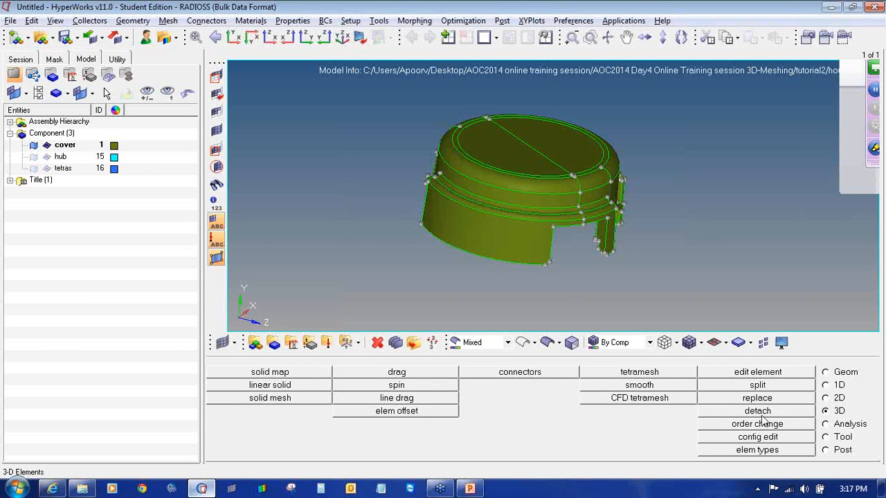
{"action": "left_click", "coordinate": [630, 374]}
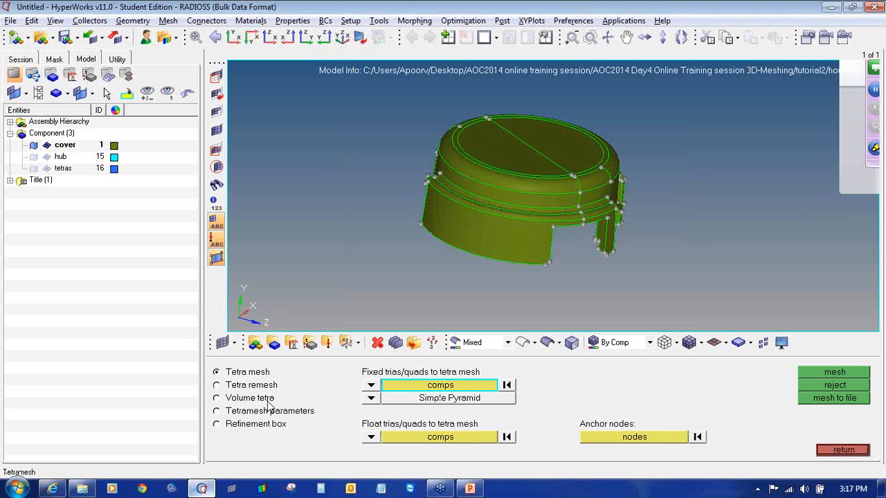
{"action": "left_click", "coordinate": [877, 34]}
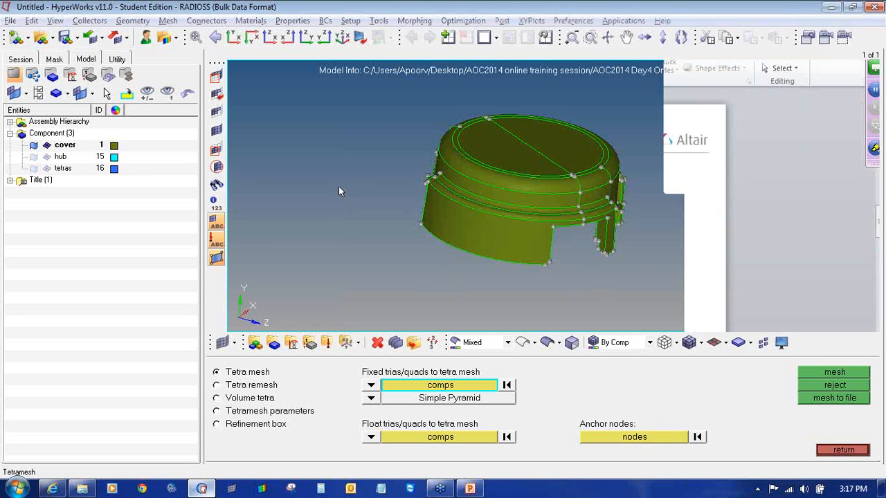
{"action": "left_click", "coordinate": [250, 399]}
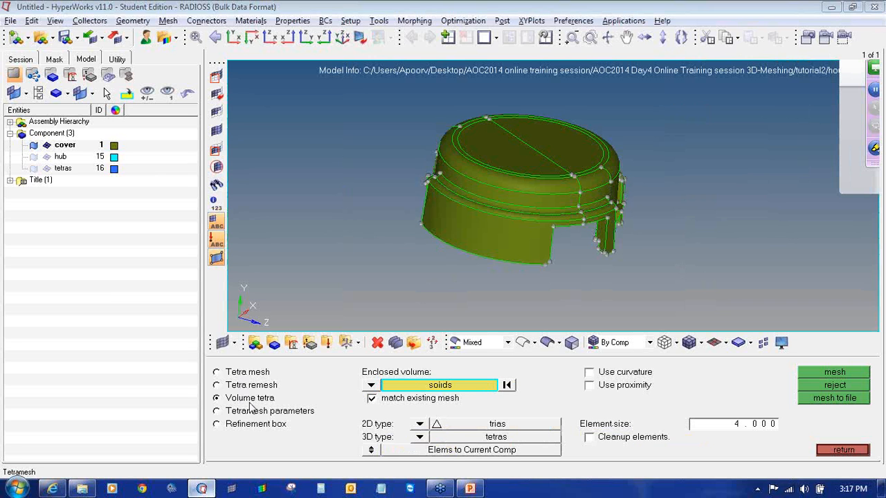
- Set the enclosed volume type to surfs after comparing it with solids, and select the cover's surfaces
{"action": "left_click", "coordinate": [371, 388]}
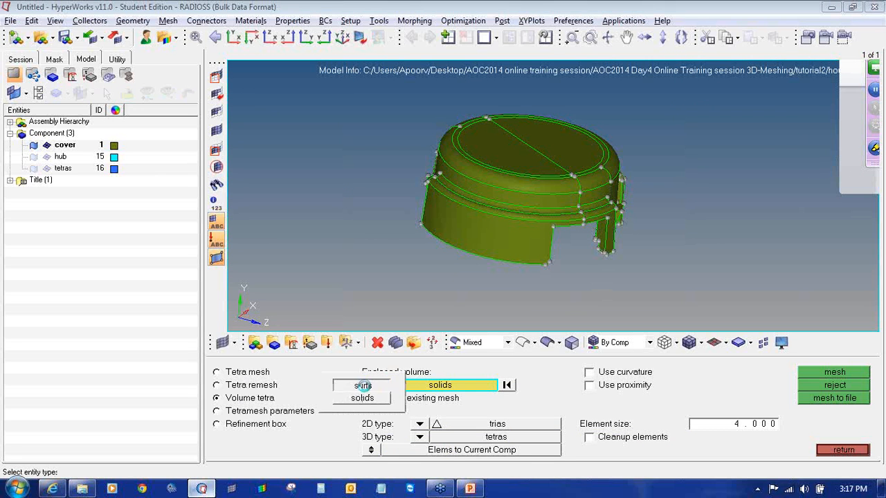
{"action": "left_click", "coordinate": [362, 386]}
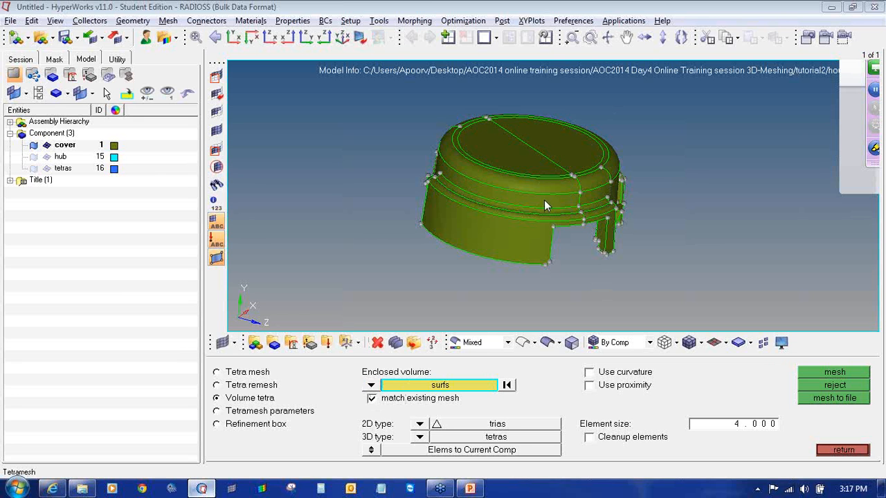
{"action": "left_click", "coordinate": [371, 386]}
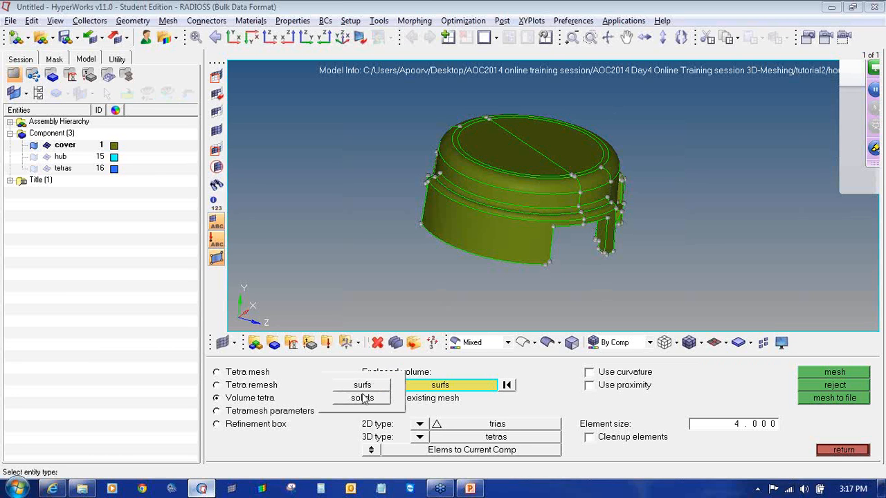
{"action": "left_click", "coordinate": [362, 399]}
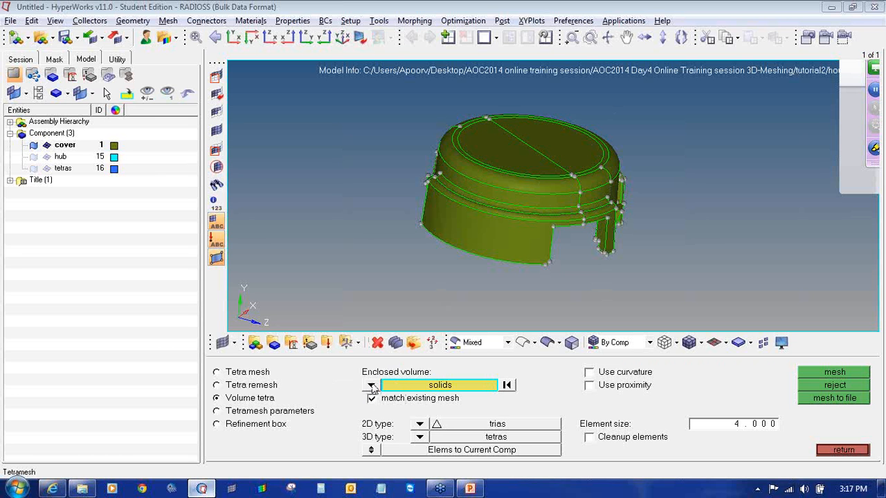
{"action": "left_click", "coordinate": [372, 386]}
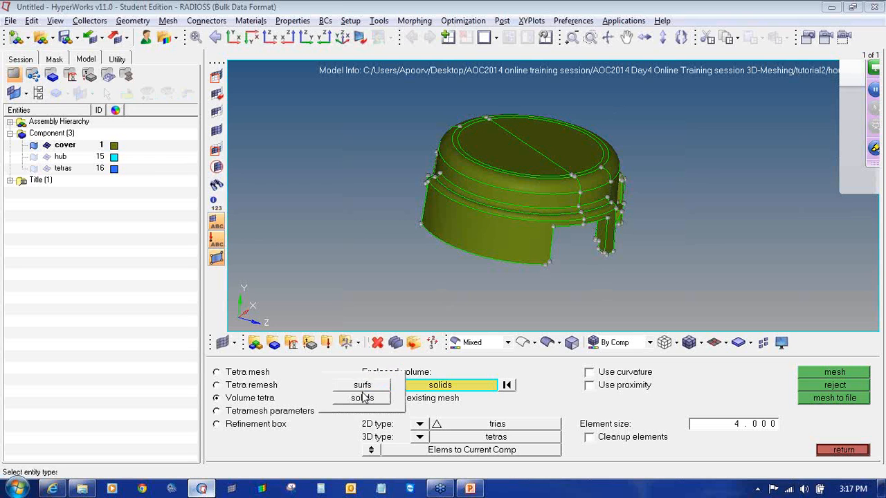
{"action": "left_click", "coordinate": [363, 386]}
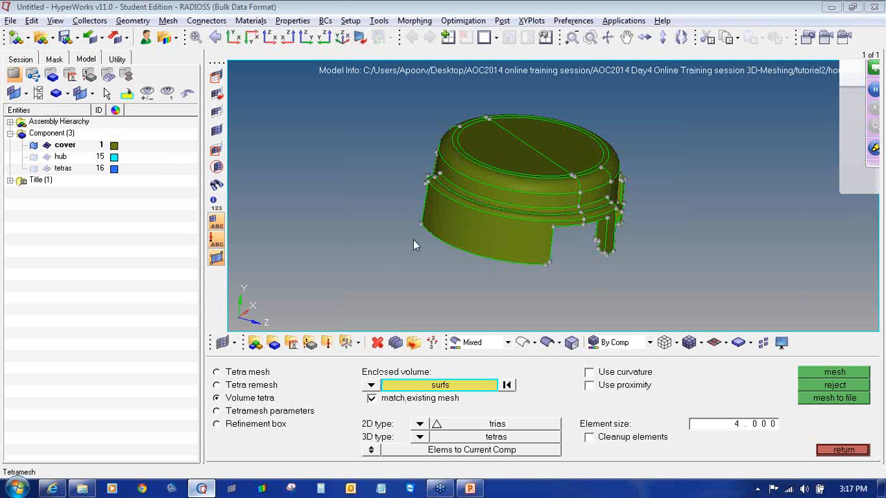
{"action": "left_click", "coordinate": [510, 225]}
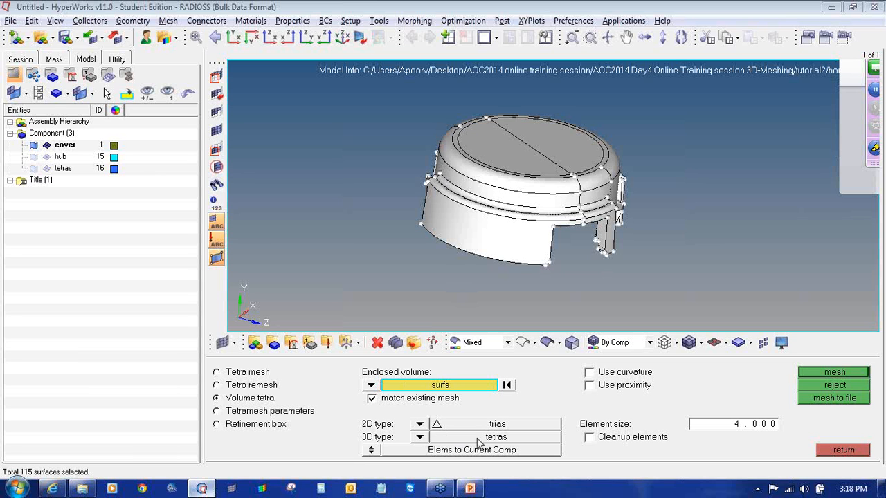
- Set the volume mesh's 2D element type to trias and its 3D element type to tetras
{"action": "left_click", "coordinate": [430, 424]}
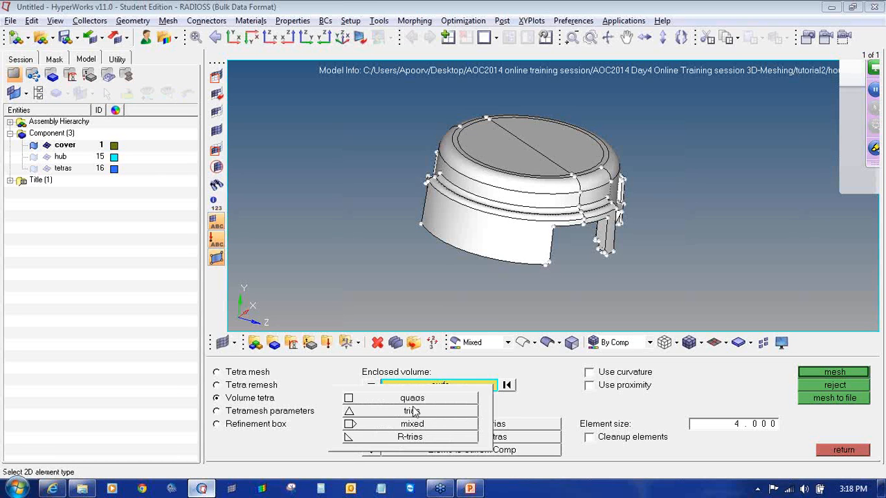
{"action": "left_click", "coordinate": [412, 411]}
{"action": "left_click", "coordinate": [419, 437]}
{"action": "left_click", "coordinate": [415, 412]}
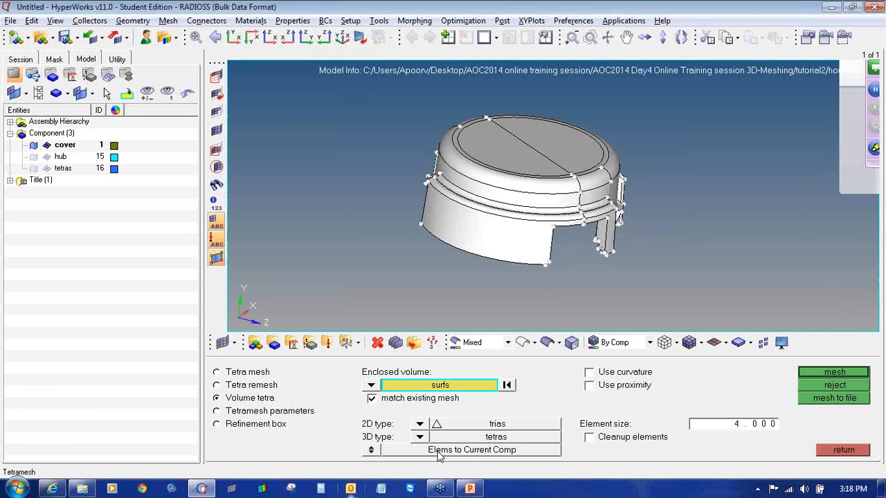
- Set the element size to 10.000 and generate the volume tetra mesh of the cover
{"action": "left_click", "coordinate": [757, 425]}
{"action": "key", "text": "BackSpace"}
{"action": "type", "text": "10.000"}
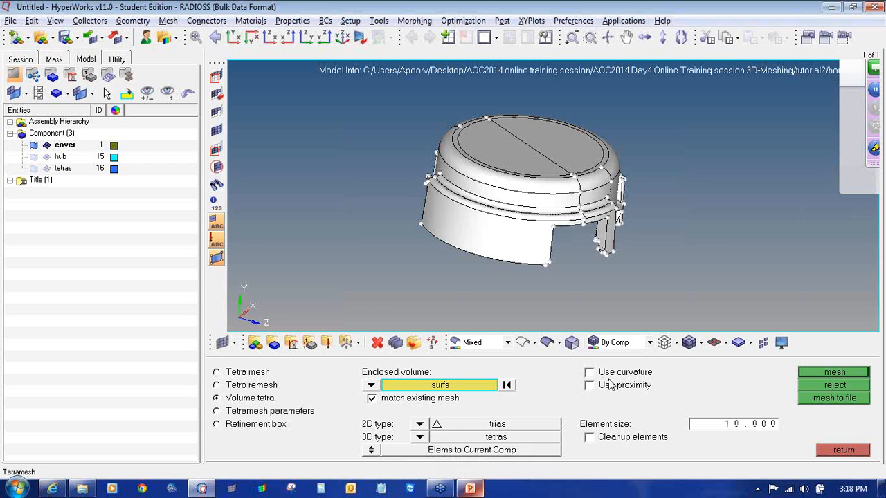
{"action": "left_click", "coordinate": [824, 372]}
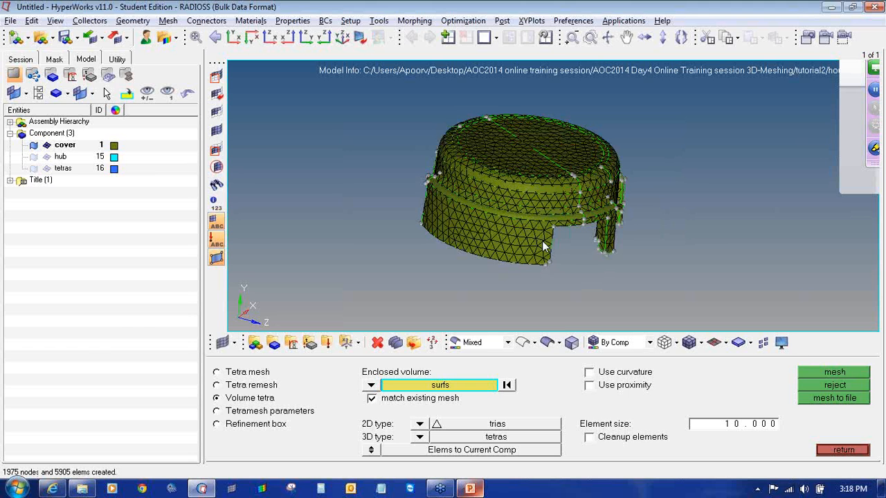
- Hide the cover component's geometry and examine the tetra mesh on its own
{"action": "left_click", "coordinate": [33, 145]}
{"action": "left_click_drag", "start_coordinate": [556, 178], "coordinate": [519, 208], "text": "ctrl"}
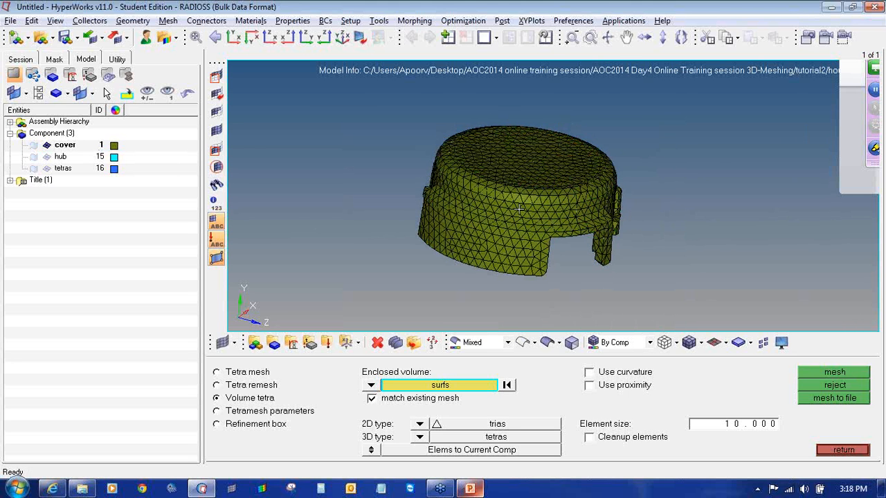
{"action": "scroll", "coordinate": [519, 209], "scroll_direction": "up", "scroll_amount": 3, "text": "ctrl"}
{"action": "left_click_drag", "start_coordinate": [546, 252], "coordinate": [534, 263], "text": "ctrl"}
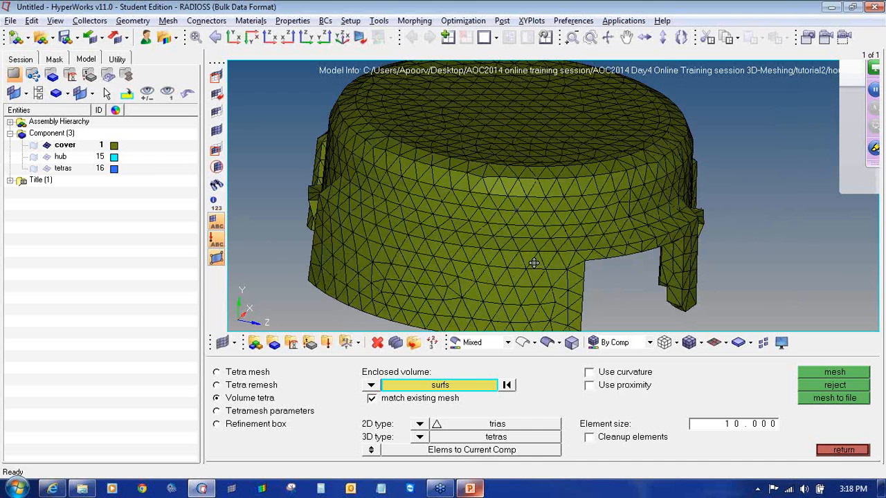
{"action": "right_click_drag", "start_coordinate": [533, 263], "coordinate": [519, 198], "text": "ctrl"}
- Isolate one tetra element near the cover's lower rim by masking all other elements, and inspect its shape from several angles
{"action": "key", "text": "F5"}
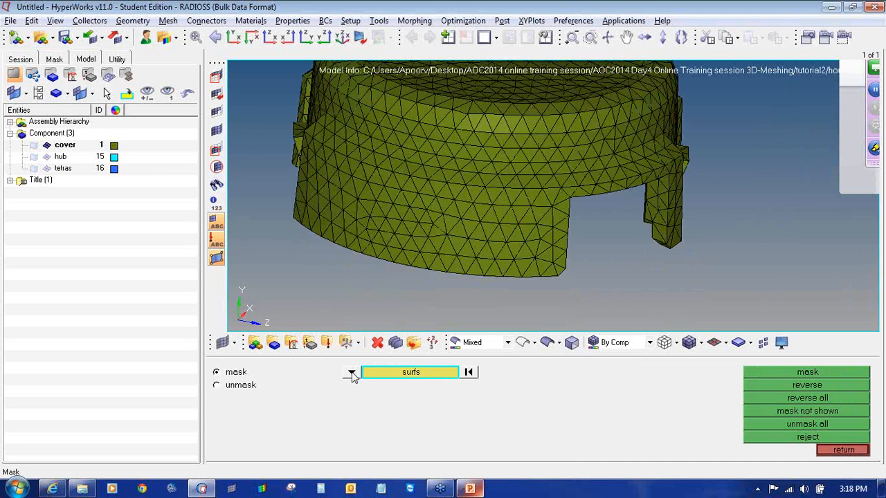
{"action": "left_click", "coordinate": [352, 373]}
{"action": "left_click", "coordinate": [311, 390]}
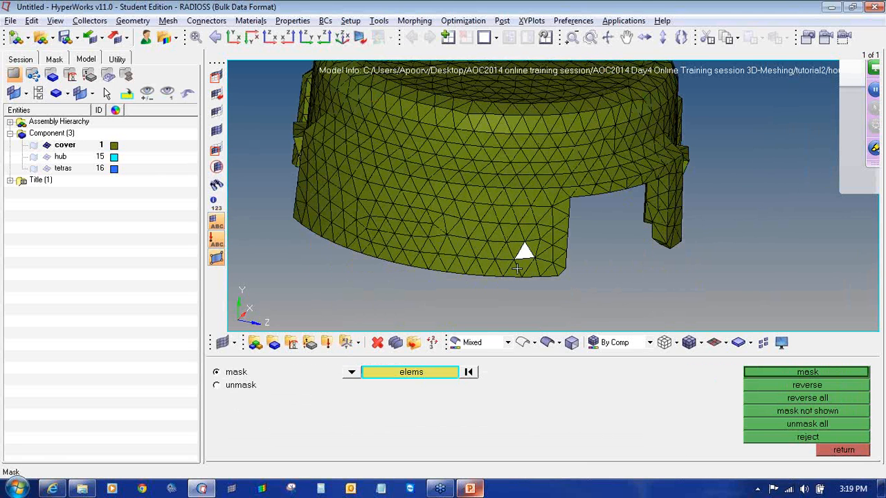
{"action": "left_click", "coordinate": [768, 386]}
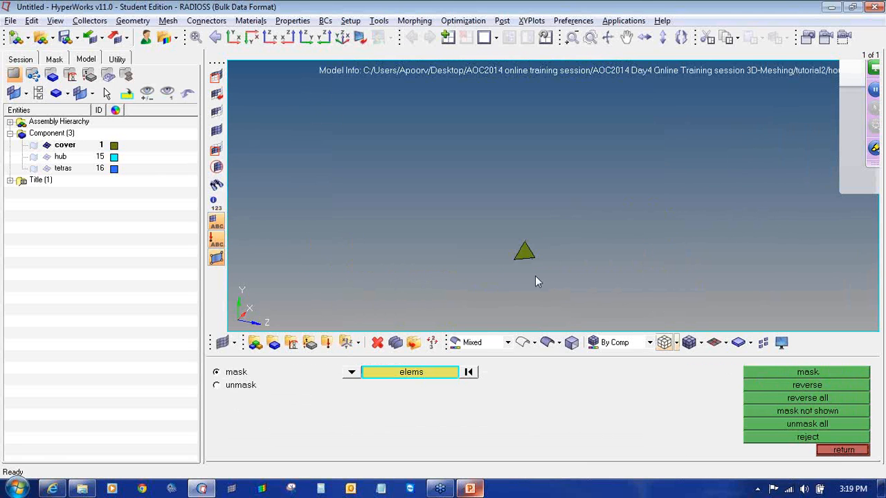
{"action": "scroll", "coordinate": [535, 281], "scroll_direction": "up", "scroll_amount": 3}
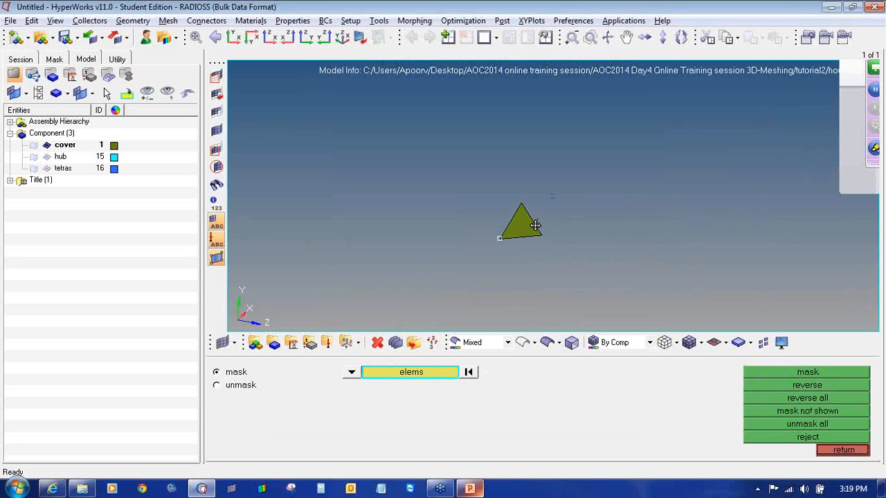
{"action": "left_click_drag", "start_coordinate": [535, 225], "coordinate": [540, 258], "text": "ctrl"}
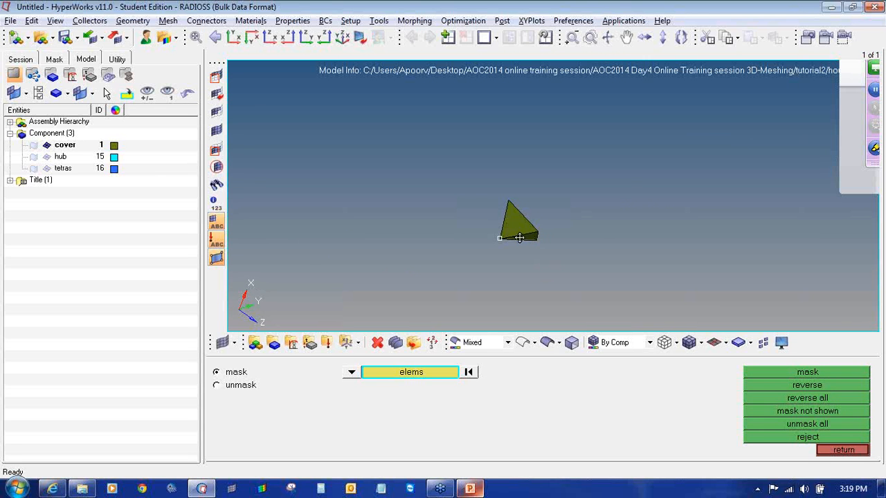
{"action": "left_click", "coordinate": [342, 42]}
{"action": "right_click_drag", "start_coordinate": [532, 203], "coordinate": [477, 185], "text": "ctrl"}
{"action": "scroll", "coordinate": [477, 186], "scroll_direction": "down", "scroll_amount": 3}
{"action": "left_click_drag", "start_coordinate": [495, 203], "coordinate": [459, 255], "text": "ctrl"}
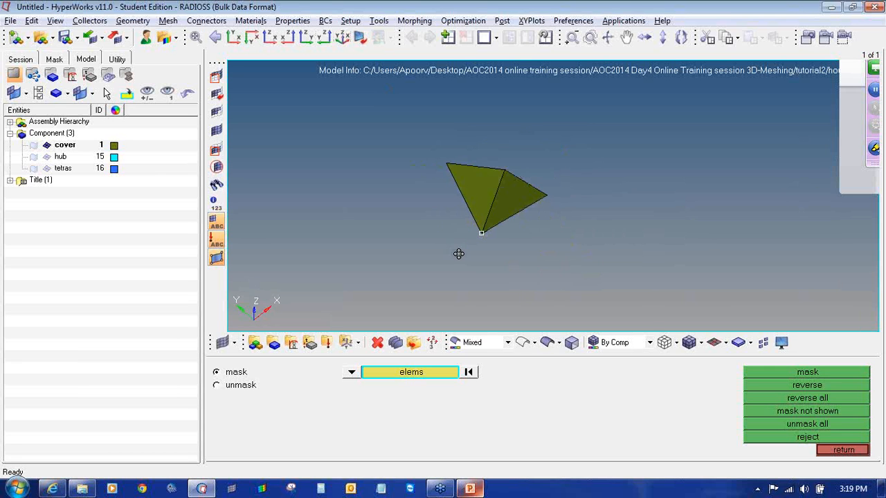
- Display the isolated tetra element in wireframe, temporarily colour the cover component red to inspect its edges, and restore the dark olive colour
{"action": "left_click", "coordinate": [664, 342]}
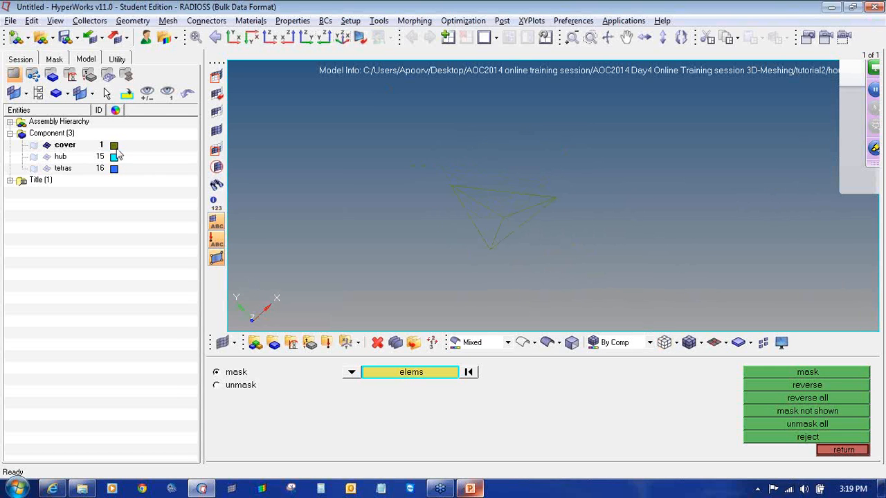
{"action": "left_click", "coordinate": [114, 146]}
{"action": "left_click", "coordinate": [104, 111]}
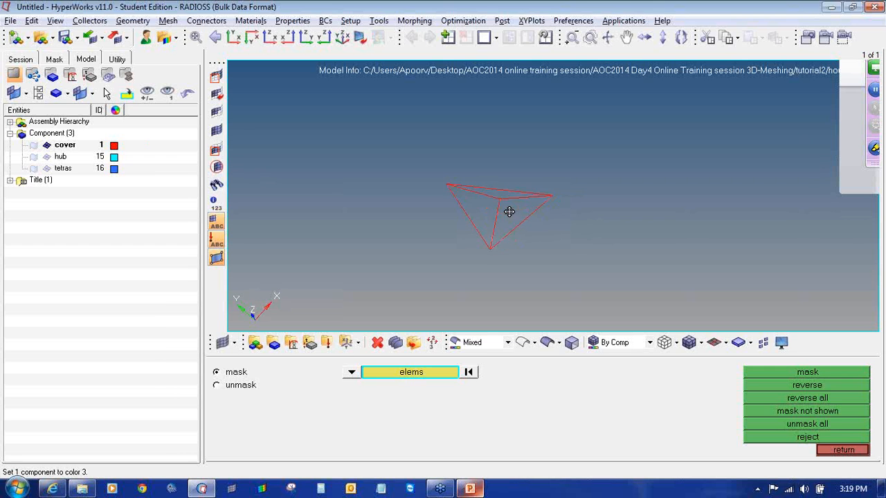
{"action": "left_click_drag", "start_coordinate": [510, 211], "coordinate": [512, 176], "text": "ctrl"}
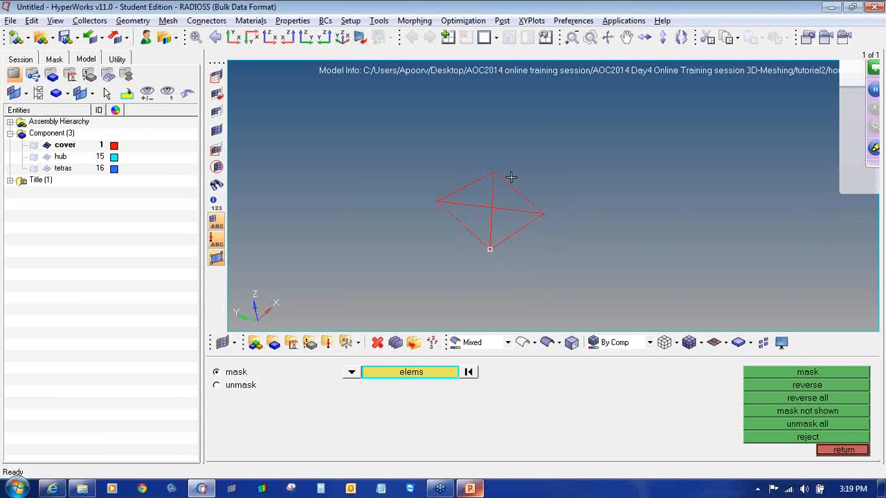
{"action": "left_click", "coordinate": [114, 147]}
{"action": "left_click", "coordinate": [149, 180]}
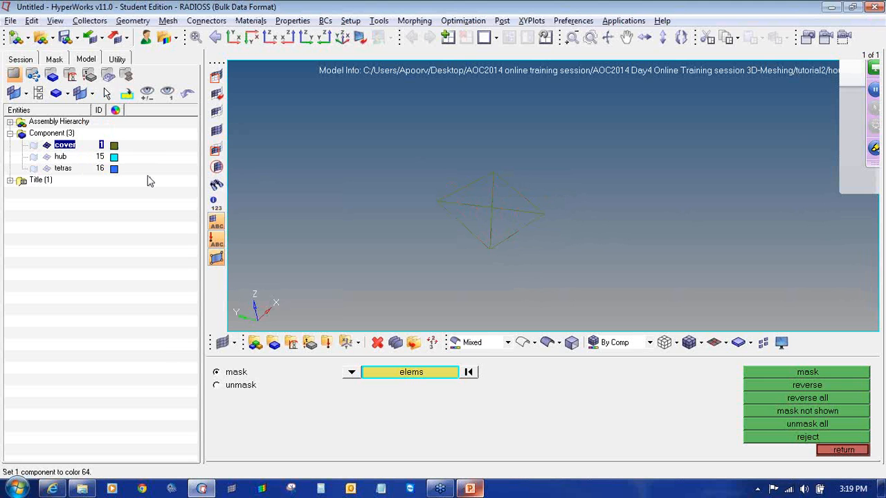
- Display the isolated tetra element shaded with mesh lines, unmask all other elements and fit the cover mesh in view
{"action": "left_click", "coordinate": [689, 344]}
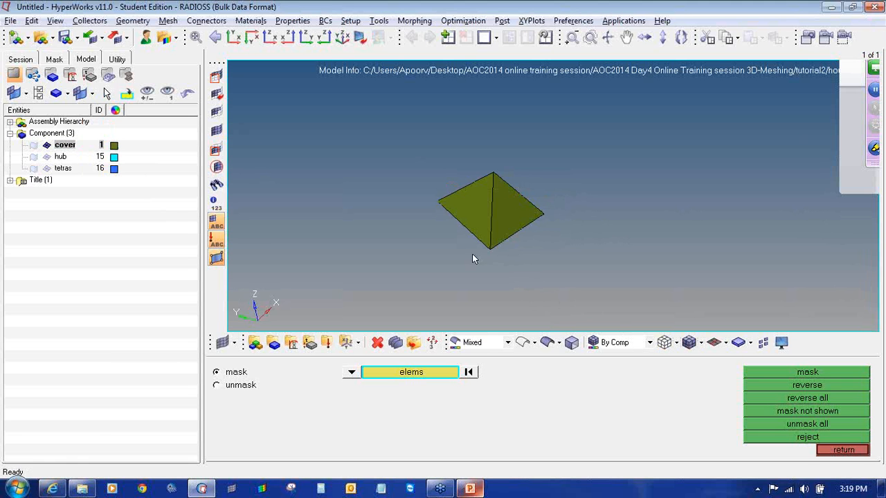
{"action": "left_click", "coordinate": [218, 130]}
{"action": "key", "text": "f"}
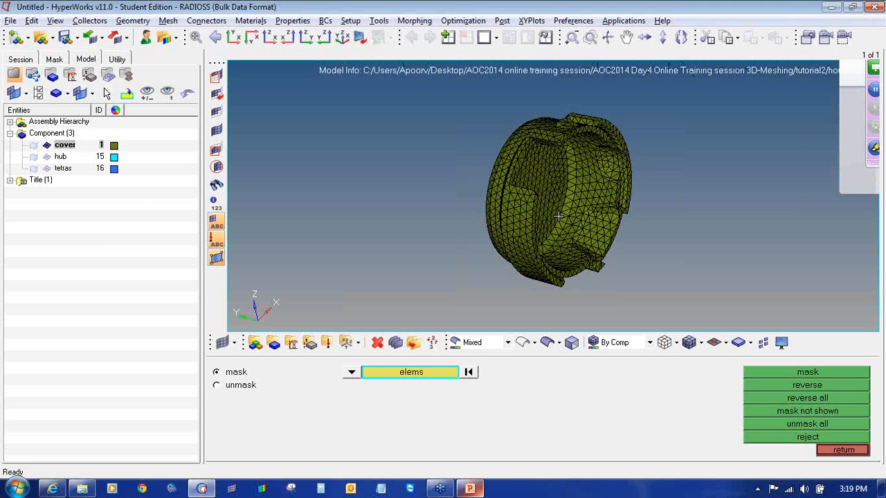
- Mask a window of elements covering the front corner of the cover to cut open the tetra mesh
{"action": "left_click", "coordinate": [559, 127], "text": "ctrl"}
{"action": "mouse_move", "coordinate": [620, 200]}
{"action": "left_mouse_down", "text": "ctrl"}
{"action": "mouse_move", "coordinate": [609, 227]}
{"action": "mouse_move", "coordinate": [555, 206]}
{"action": "mouse_move", "coordinate": [491, 257]}
{"action": "mouse_move", "coordinate": [448, 208]}
{"action": "left_mouse_up", "text": "ctrl"}
{"action": "left_click_drag", "start_coordinate": [559, 261], "coordinate": [415, 153], "text": "shift"}
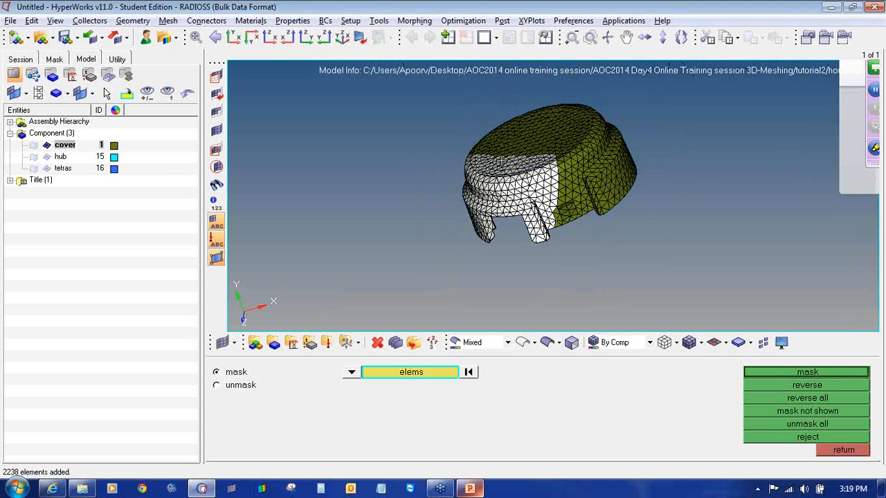
{"action": "left_click", "coordinate": [807, 372]}
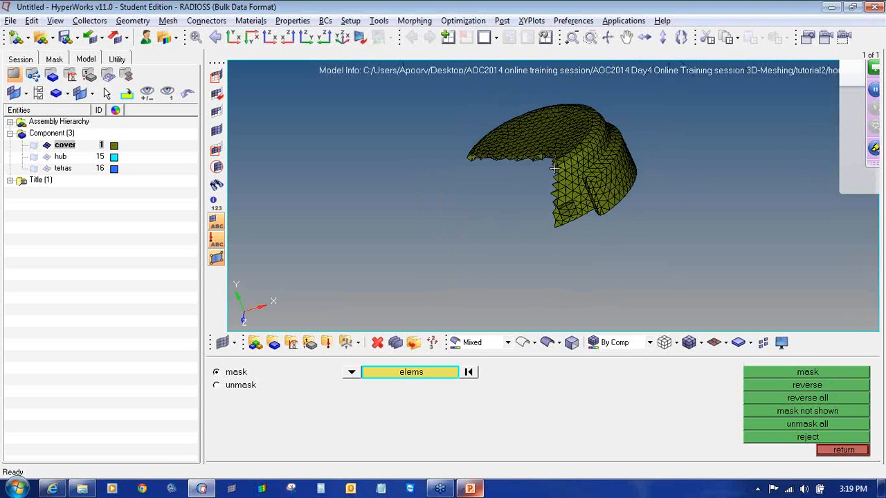
- Examine the tetra elements exposed along the cut edges and across the cover's wall thickness
{"action": "scroll", "coordinate": [554, 220], "scroll_direction": "up", "scroll_amount": 2}
{"action": "right_click_drag", "start_coordinate": [554, 220], "coordinate": [558, 240], "text": "ctrl"}
{"action": "right_click", "coordinate": [183, 186]}
{"action": "left_click", "coordinate": [279, 213]}
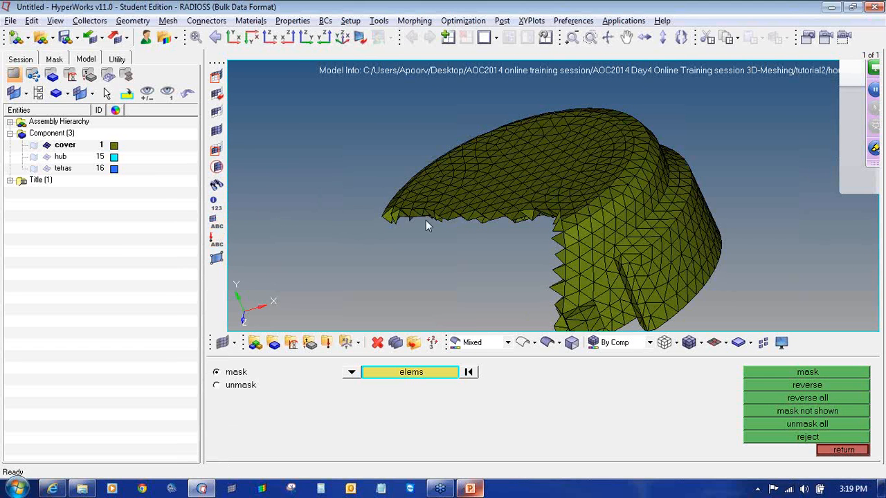
{"action": "left_click_drag", "start_coordinate": [538, 201], "coordinate": [635, 185], "text": "ctrl"}
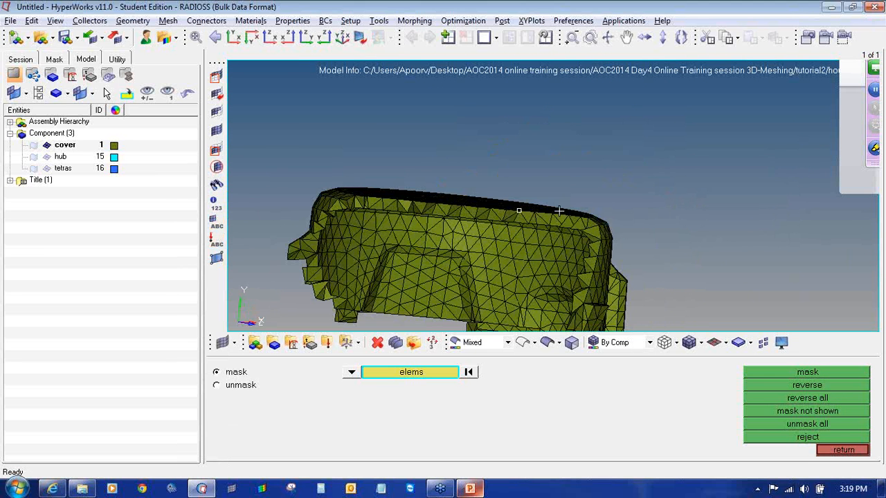
{"action": "scroll", "coordinate": [516, 177], "scroll_direction": "up", "scroll_amount": 6}
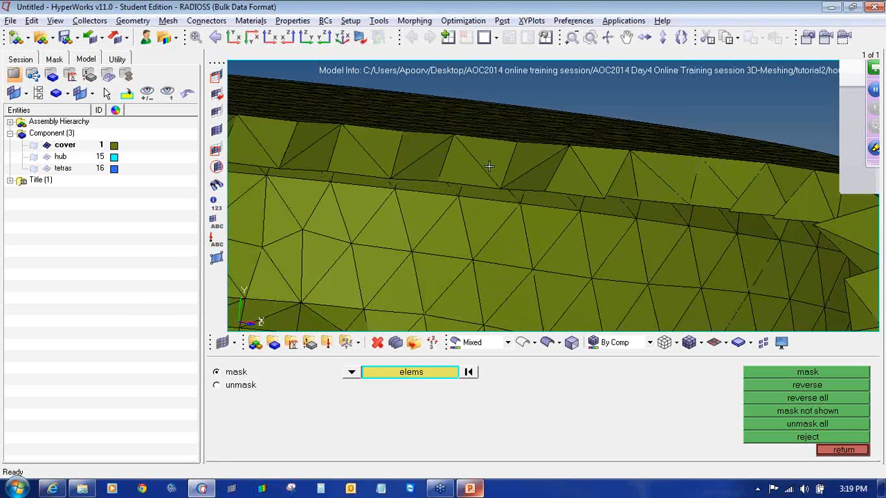
{"action": "scroll", "coordinate": [489, 166], "scroll_direction": "down", "scroll_amount": 5}
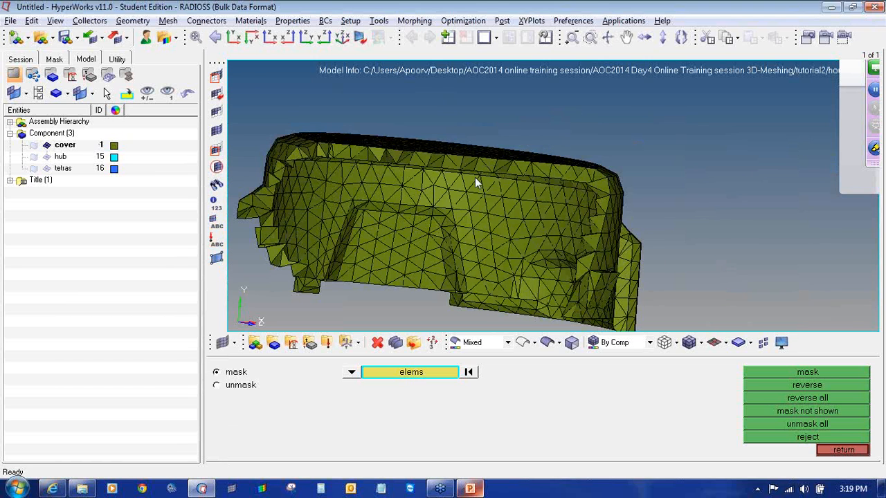
{"action": "right_click_drag", "start_coordinate": [490, 184], "coordinate": [519, 137], "text": "ctrl"}
{"action": "scroll", "coordinate": [321, 189], "scroll_direction": "up", "scroll_amount": 2}
{"action": "scroll", "coordinate": [321, 189], "scroll_direction": "down", "scroll_amount": 3}
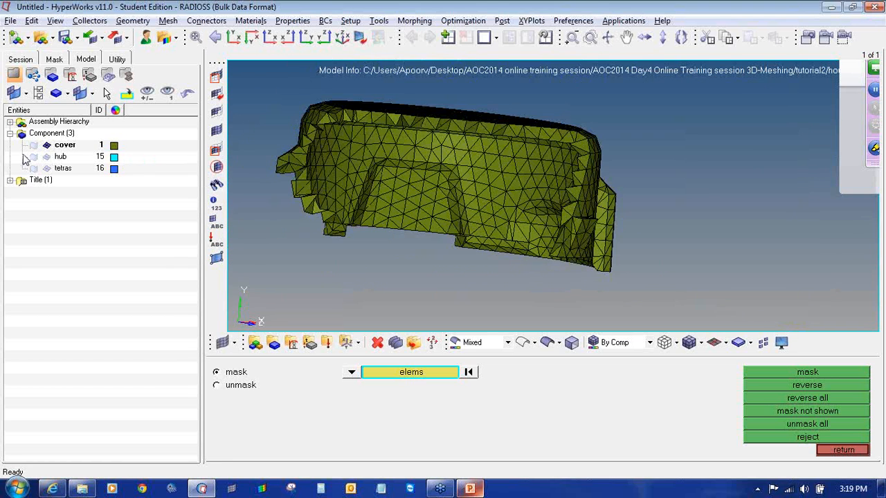
- Redisplay the cover's masked elements, close the masking, and show the cover's geometry together with its mesh
{"action": "left_click", "coordinate": [47, 145]}
{"action": "left_click", "coordinate": [46, 145]}
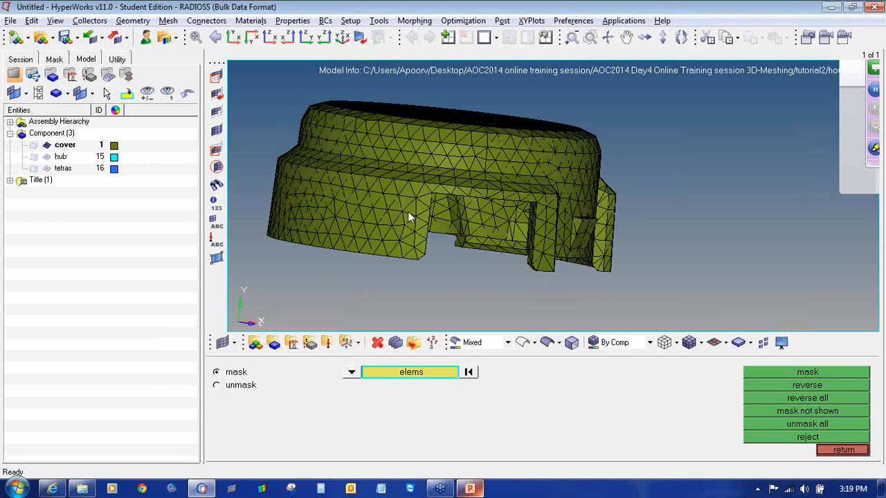
{"action": "left_click", "coordinate": [844, 450]}
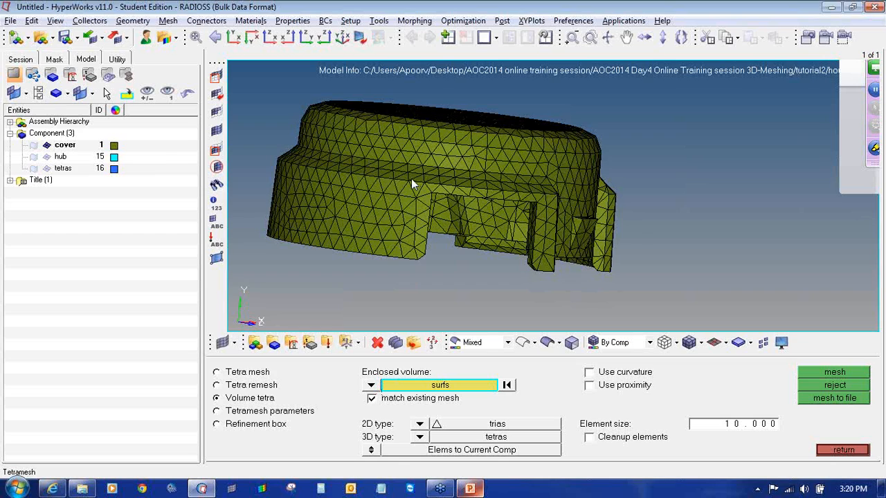
{"action": "left_click", "coordinate": [33, 146]}
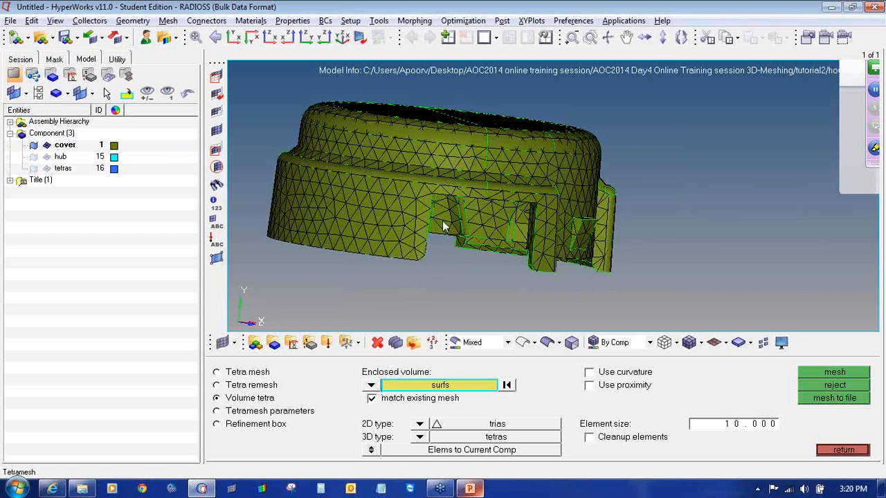
- Compare the mesh with the cover's shaded geometry at the outer fillets, small pocket and rounded rib end
{"action": "scroll", "coordinate": [426, 213], "scroll_direction": "up", "scroll_amount": 4}
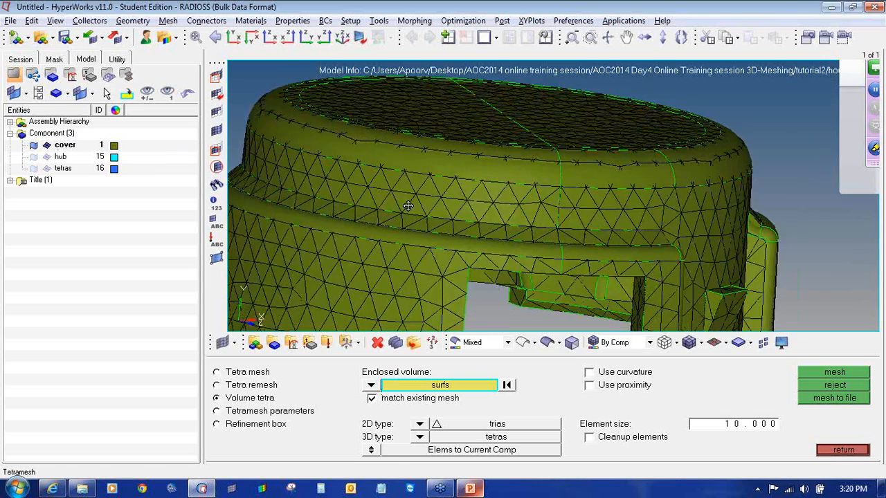
{"action": "left_click_drag", "start_coordinate": [408, 205], "coordinate": [713, 205], "text": "ctrl"}
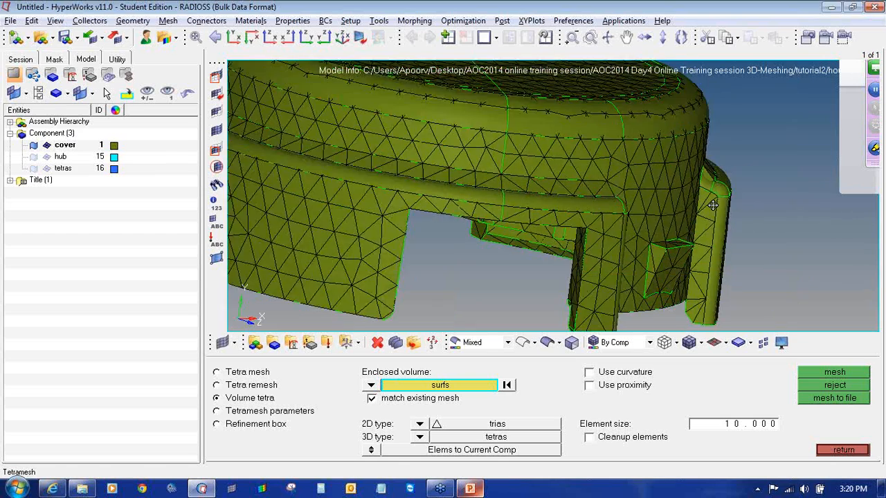
{"action": "scroll", "coordinate": [658, 297], "scroll_direction": "up", "scroll_amount": 2}
{"action": "scroll", "coordinate": [623, 239], "scroll_direction": "down", "scroll_amount": 2}
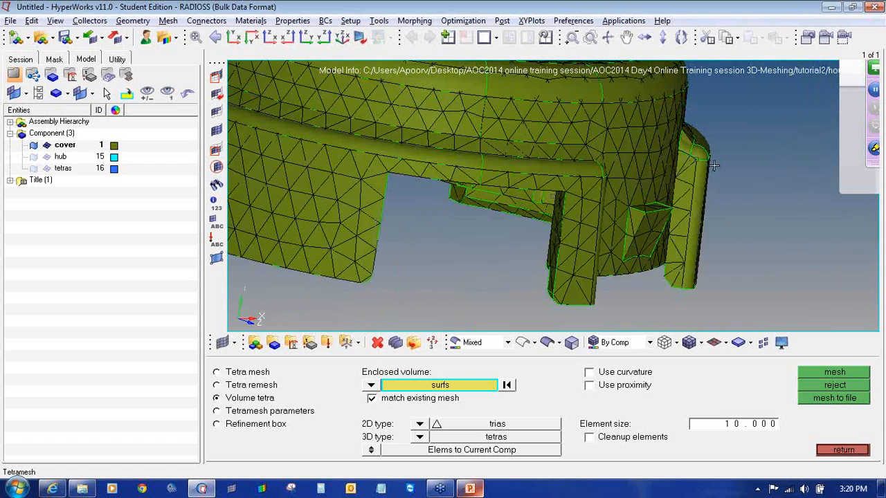
{"action": "scroll", "coordinate": [715, 166], "scroll_direction": "up", "scroll_amount": 3}
{"action": "scroll", "coordinate": [697, 211], "scroll_direction": "up", "scroll_amount": 2}
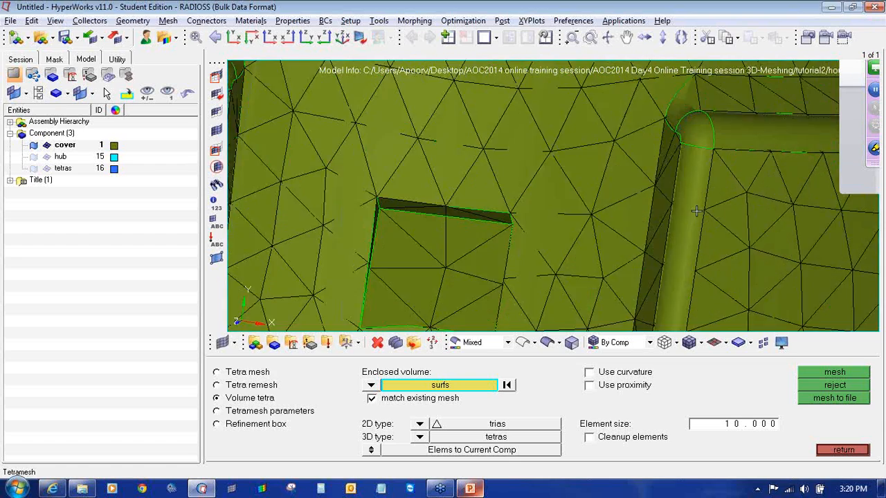
{"action": "right_click_drag", "start_coordinate": [686, 282], "coordinate": [671, 178], "text": "ctrl"}
{"action": "right_click_drag", "start_coordinate": [647, 301], "coordinate": [643, 273], "text": "ctrl"}
{"action": "scroll", "coordinate": [641, 287], "scroll_direction": "up", "scroll_amount": 2}
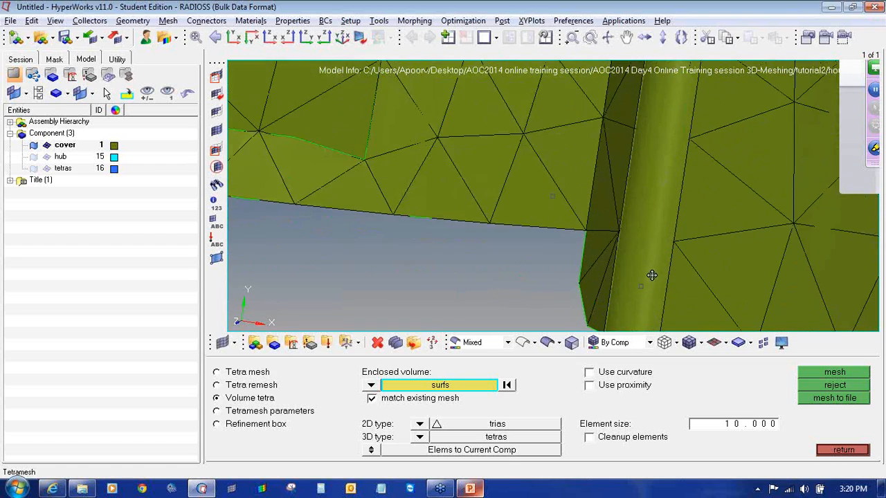
{"action": "left_click_drag", "start_coordinate": [652, 276], "coordinate": [659, 211], "text": "ctrl"}
{"action": "right_click_drag", "start_coordinate": [639, 304], "coordinate": [628, 258], "text": "ctrl"}
{"action": "scroll", "coordinate": [628, 263], "scroll_direction": "up", "scroll_amount": 2}
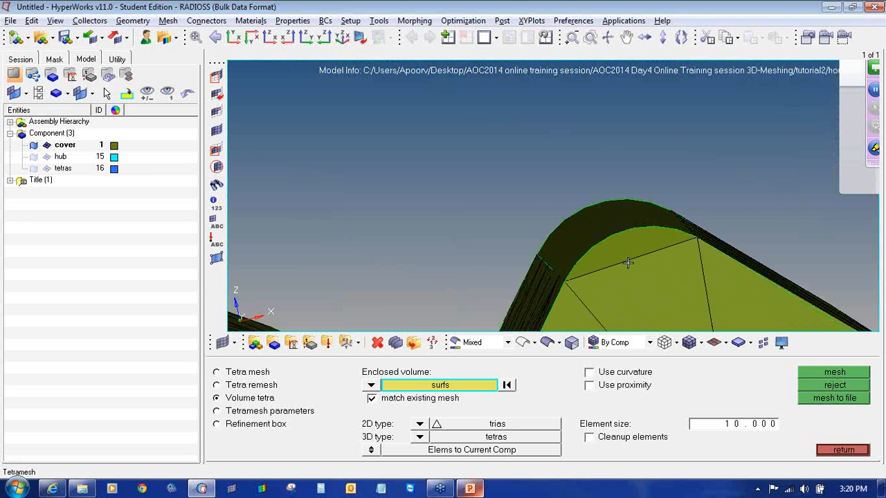
{"action": "scroll", "coordinate": [627, 263], "scroll_direction": "up", "scroll_amount": 1}
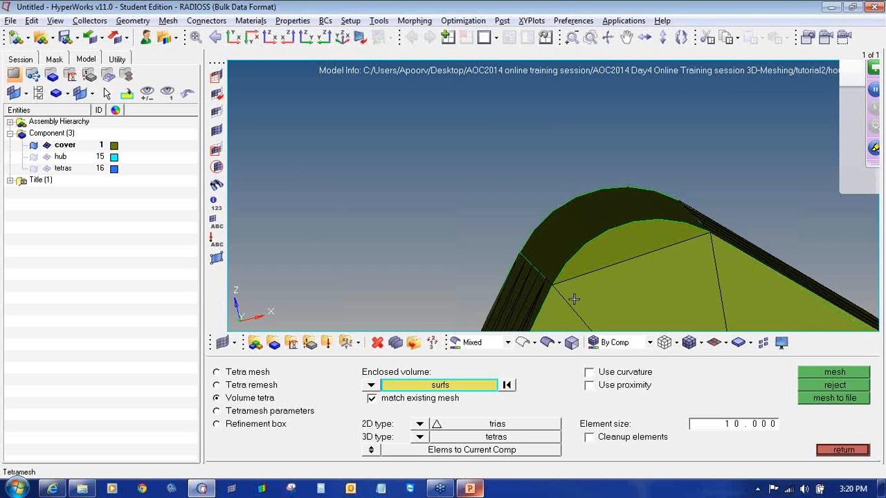
- Display the cover's geometry in wireframe and examine how closely the elements follow its curved edges and fillets
{"action": "left_click", "coordinate": [524, 342]}
{"action": "right_click_drag", "start_coordinate": [604, 211], "coordinate": [607, 237], "text": "ctrl"}
{"action": "scroll", "coordinate": [608, 240], "scroll_direction": "down", "scroll_amount": 4}
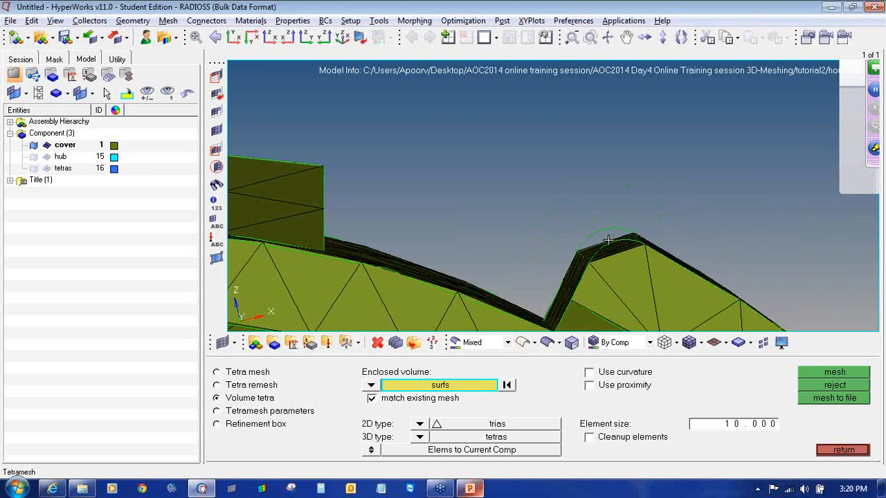
{"action": "left_click_drag", "start_coordinate": [607, 240], "coordinate": [566, 224], "text": "ctrl"}
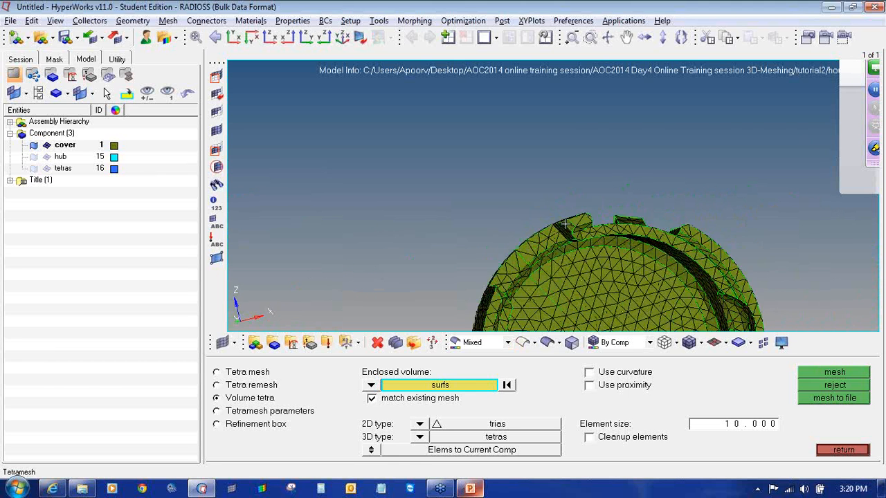
{"action": "scroll", "coordinate": [589, 221], "scroll_direction": "up", "scroll_amount": 5, "text": "ctrl"}
{"action": "scroll", "coordinate": [628, 225], "scroll_direction": "down", "scroll_amount": 8, "text": "ctrl"}
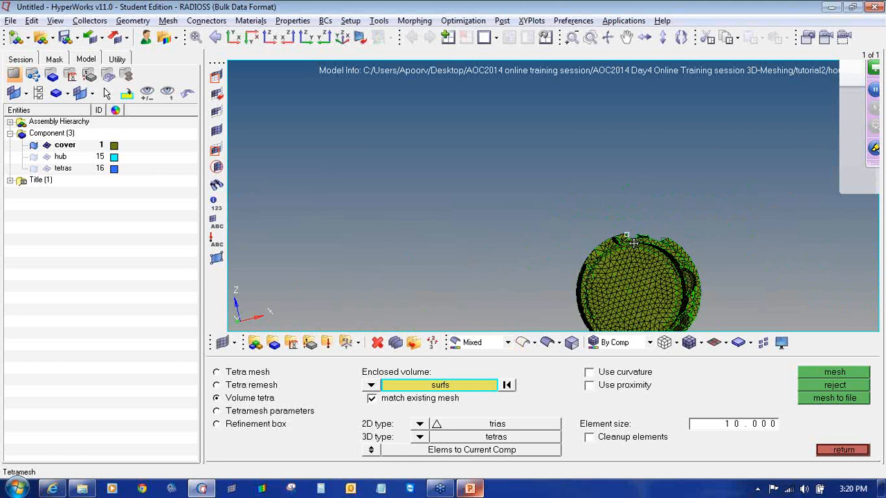
{"action": "left_click_drag", "start_coordinate": [633, 244], "coordinate": [635, 299], "text": "ctrl"}
{"action": "scroll", "coordinate": [593, 253], "scroll_direction": "up", "scroll_amount": 7, "text": "ctrl"}
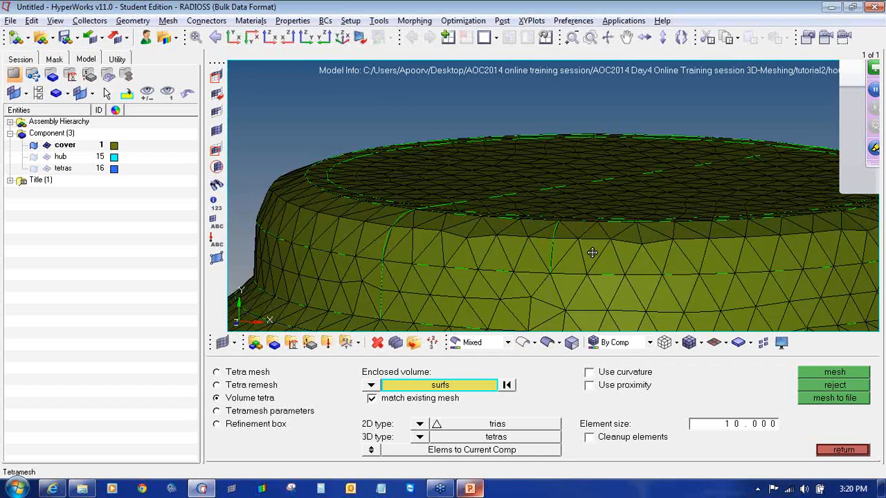
{"action": "left_click_drag", "start_coordinate": [592, 252], "coordinate": [634, 256], "text": "ctrl"}
{"action": "scroll", "coordinate": [632, 267], "scroll_direction": "down", "scroll_amount": 6, "text": "ctrl"}
{"action": "right_click_drag", "start_coordinate": [632, 269], "coordinate": [619, 224], "text": "ctrl"}
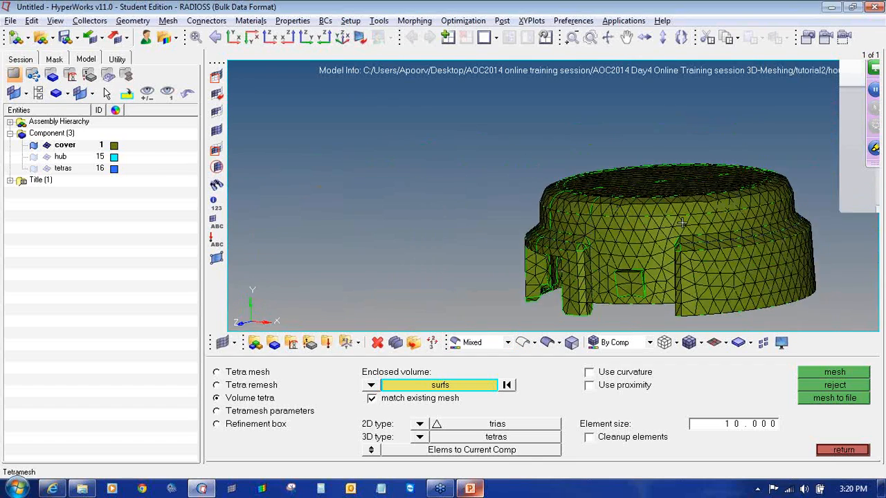
{"action": "scroll", "coordinate": [682, 221], "scroll_direction": "up", "scroll_amount": 10, "text": "ctrl"}
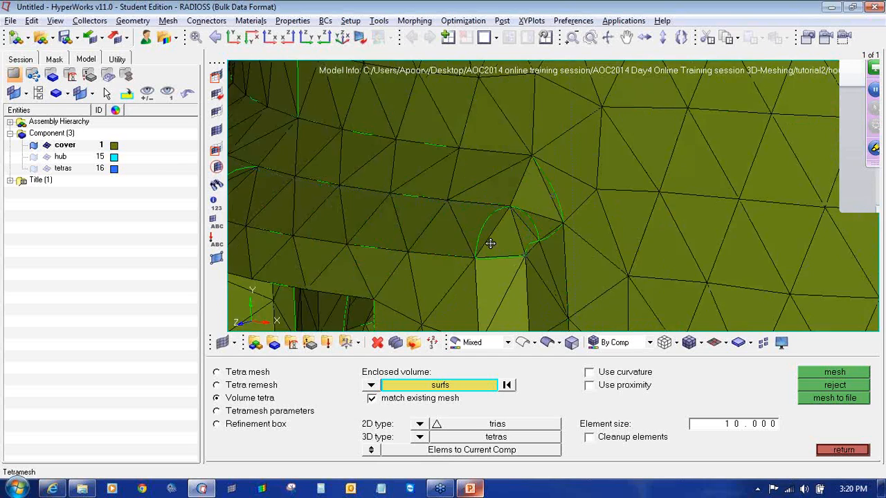
{"action": "left_click_drag", "start_coordinate": [490, 244], "coordinate": [477, 265], "text": "ctrl"}
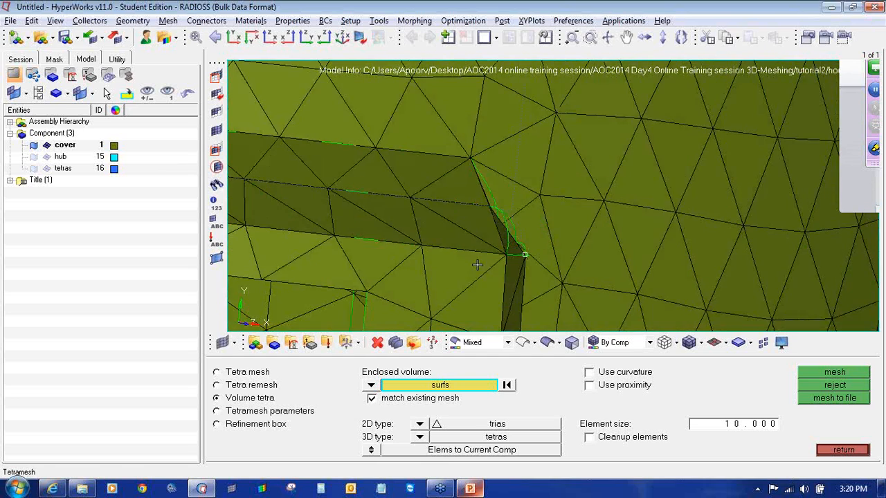
{"action": "scroll", "coordinate": [477, 265], "scroll_direction": "down", "scroll_amount": 10, "text": "ctrl"}
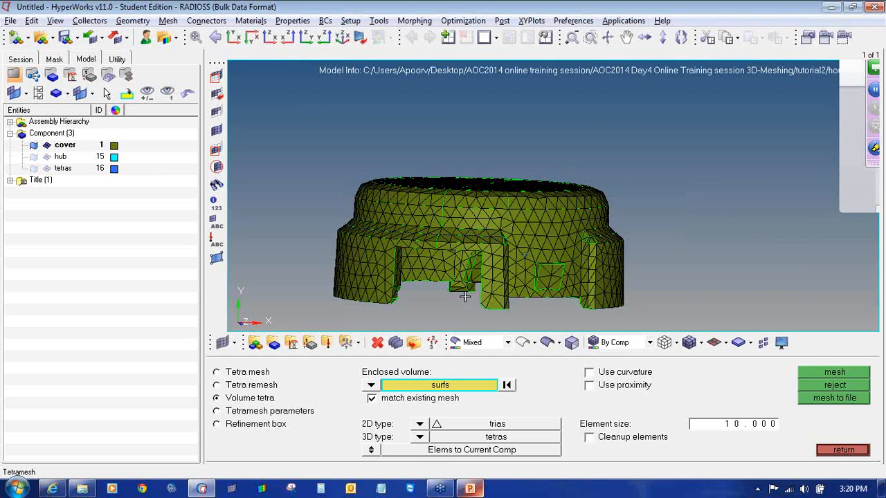
- Delete all displayed elements of the cover's tetra mesh, leaving only the geometry
{"action": "left_click", "coordinate": [375, 345]}
{"action": "left_click", "coordinate": [260, 373]}
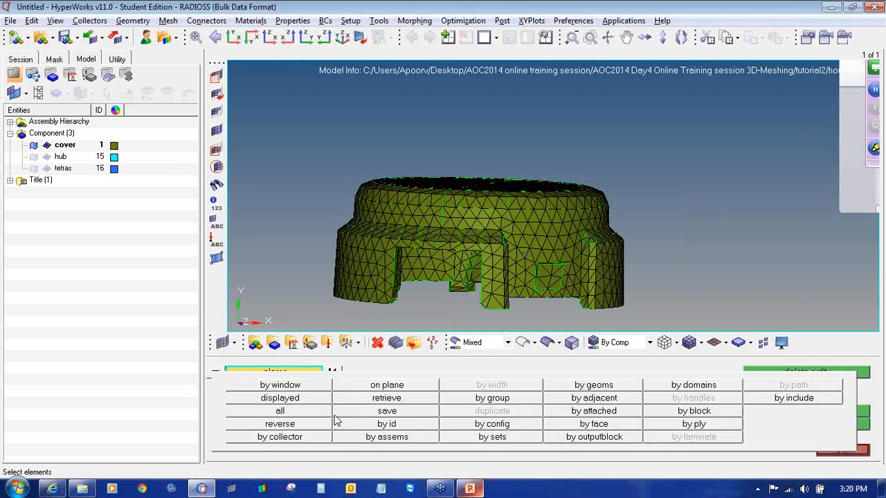
{"action": "left_click", "coordinate": [311, 411]}
{"action": "left_click", "coordinate": [332, 373]}
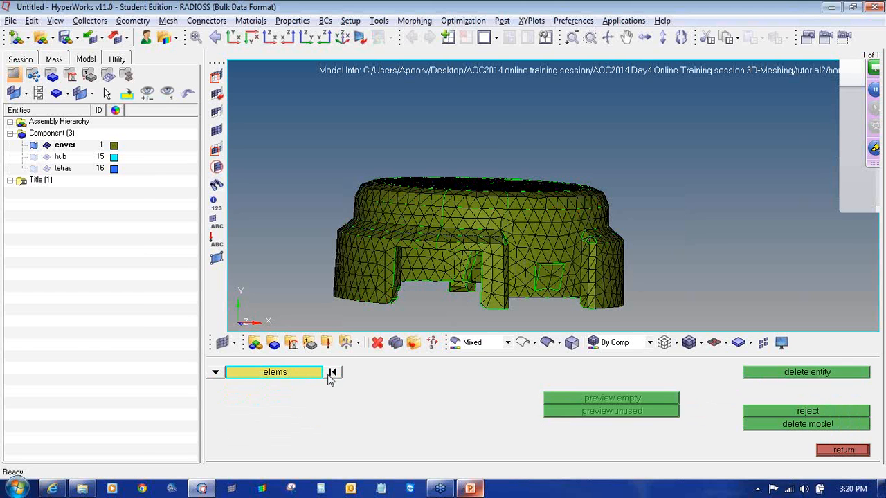
{"action": "left_click", "coordinate": [315, 373]}
{"action": "left_click", "coordinate": [310, 400]}
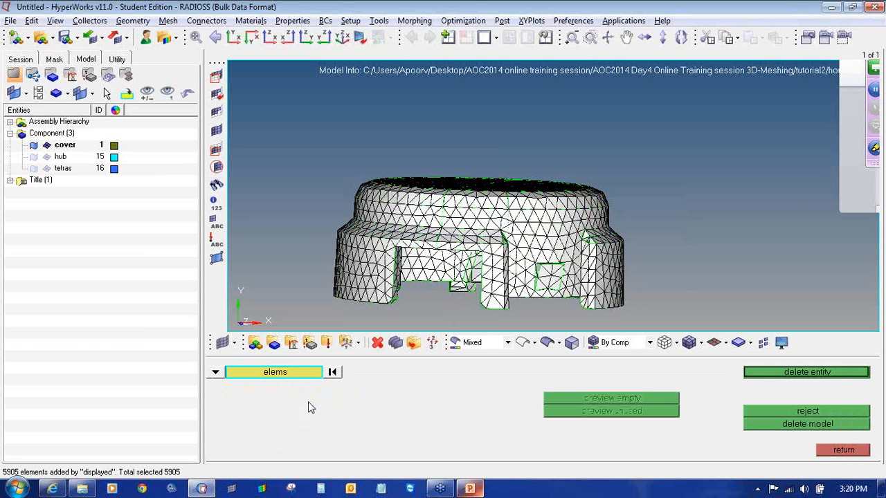
{"action": "left_click", "coordinate": [763, 372]}
{"action": "left_click", "coordinate": [827, 449]}
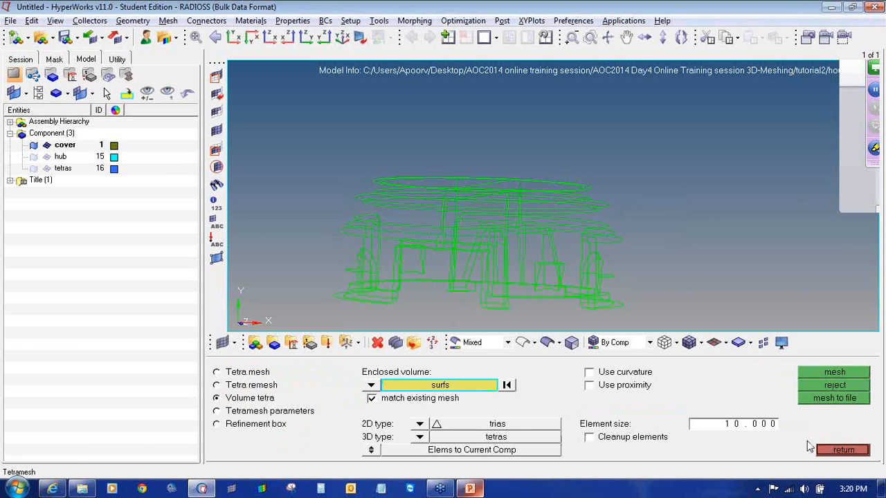
- Shade the cover's geometry and mesh all its surfaces as a volume tetra with R-trias surface elements and tetras at element size 10
{"action": "left_click", "coordinate": [549, 343]}
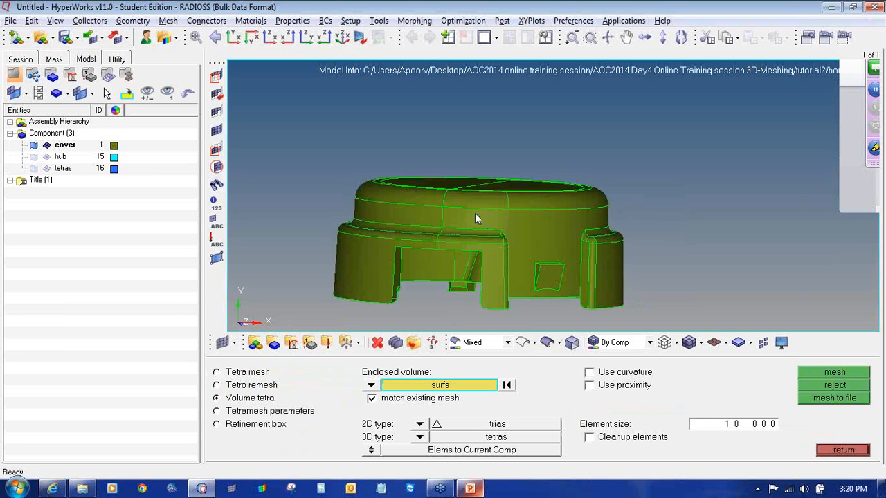
{"action": "left_click", "coordinate": [418, 424]}
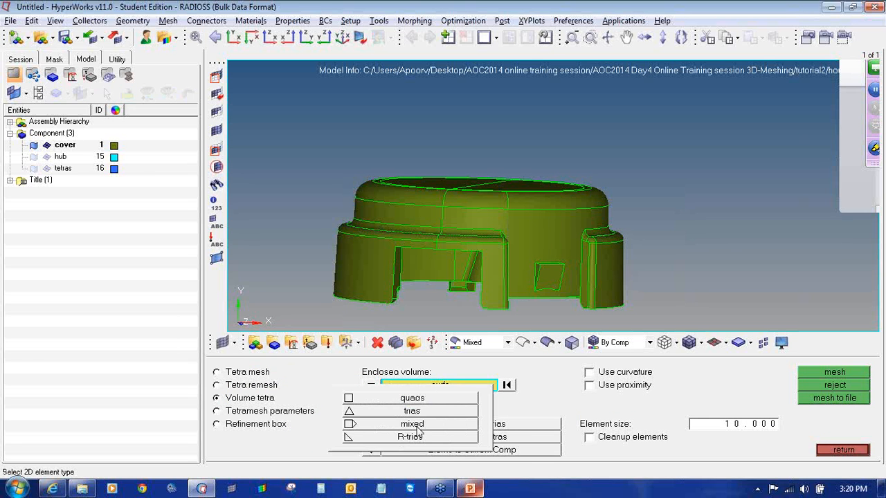
{"action": "left_click", "coordinate": [419, 437]}
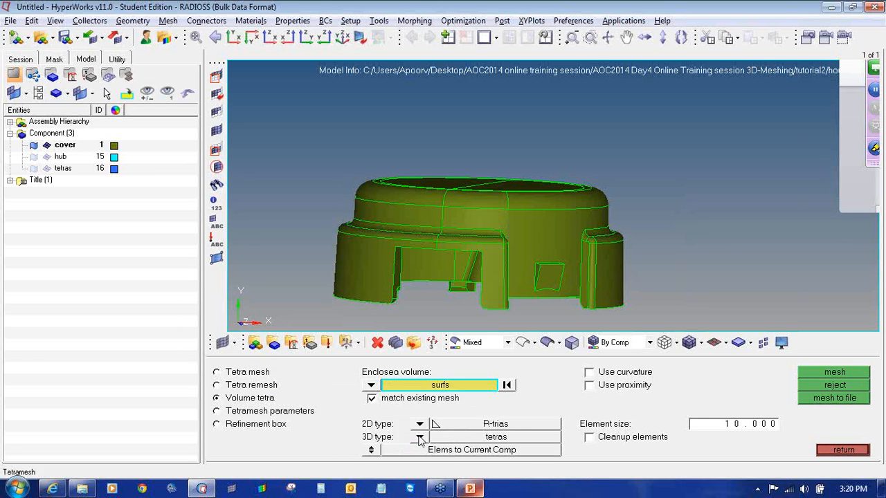
{"action": "left_click", "coordinate": [451, 234]}
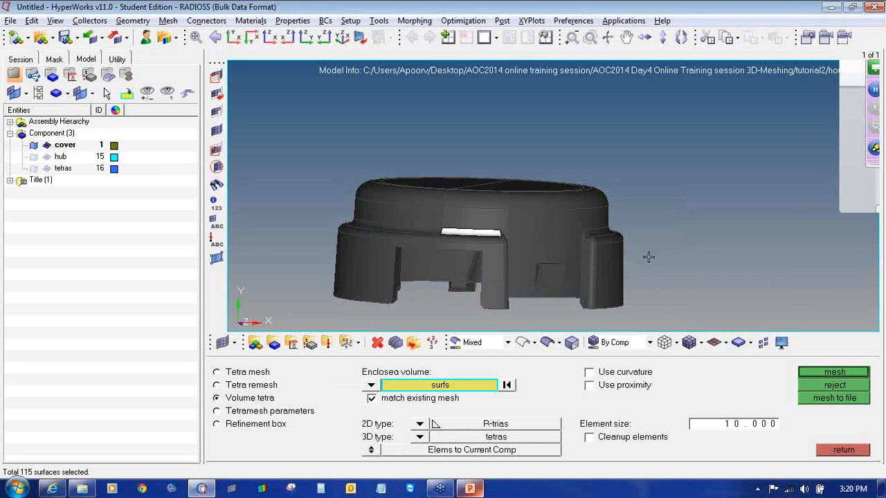
{"action": "left_click", "coordinate": [821, 374]}
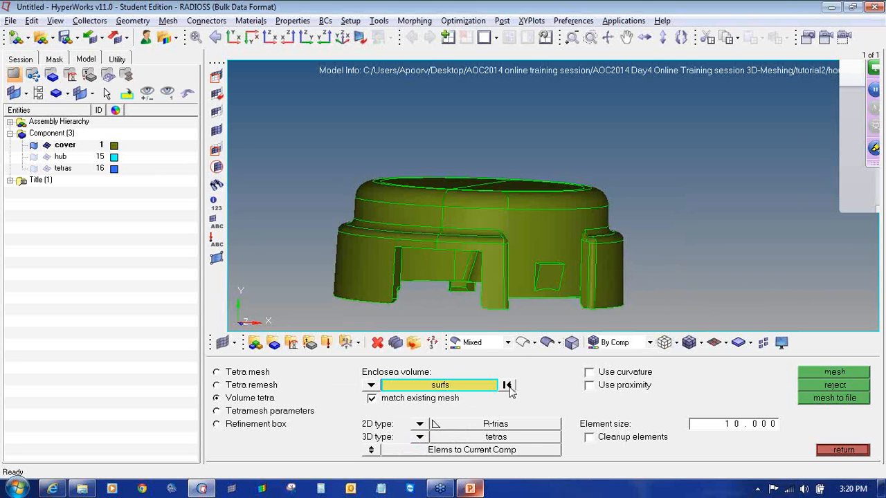
{"action": "left_click", "coordinate": [855, 374]}
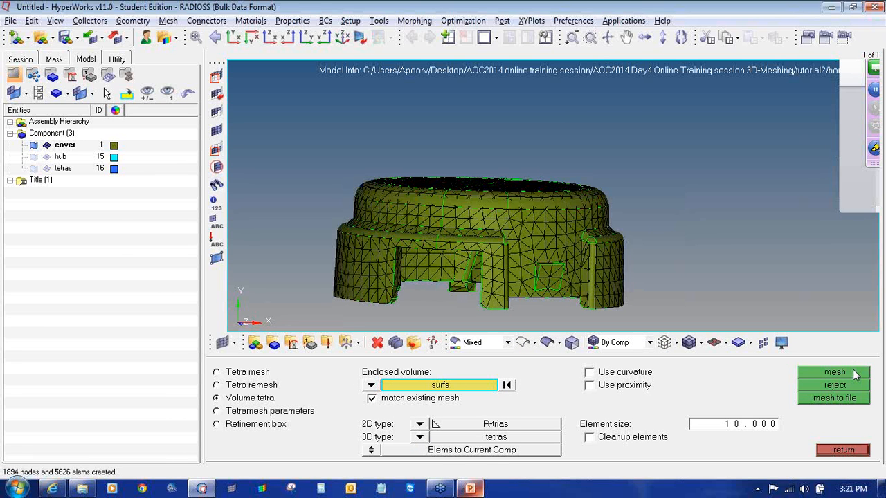
- Examine the R-trias mesh on the cover's rounded top rim, side walls, small pocket and rounded rib ends
{"action": "left_click_drag", "start_coordinate": [475, 178], "coordinate": [483, 235], "text": "ctrl"}
{"action": "scroll", "coordinate": [508, 228], "scroll_direction": "up", "scroll_amount": 6, "text": "ctrl"}
{"action": "scroll", "coordinate": [508, 228], "scroll_direction": "down", "scroll_amount": 5, "text": "ctrl"}
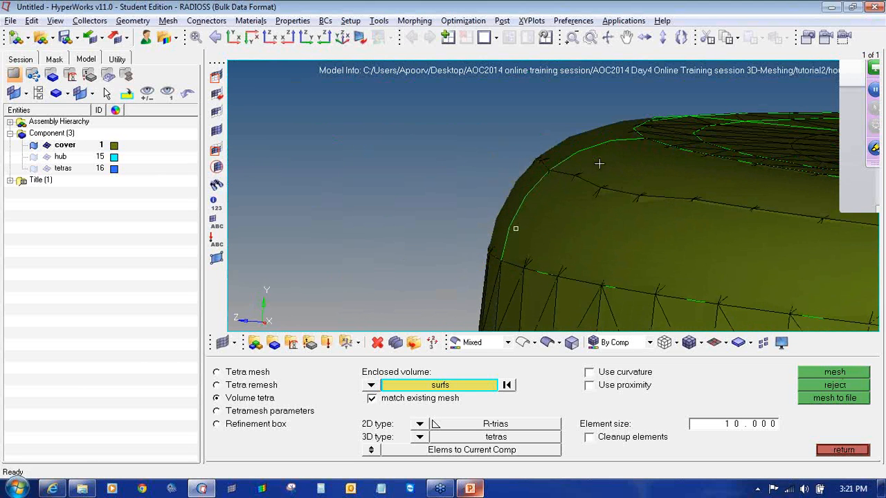
{"action": "left_click_drag", "start_coordinate": [601, 164], "coordinate": [546, 244], "text": "ctrl"}
{"action": "scroll", "coordinate": [547, 244], "scroll_direction": "down", "scroll_amount": 5, "text": "ctrl"}
{"action": "right_click_drag", "start_coordinate": [535, 258], "coordinate": [528, 221], "text": "ctrl"}
{"action": "scroll", "coordinate": [556, 258], "scroll_direction": "up", "scroll_amount": 3, "text": "ctrl"}
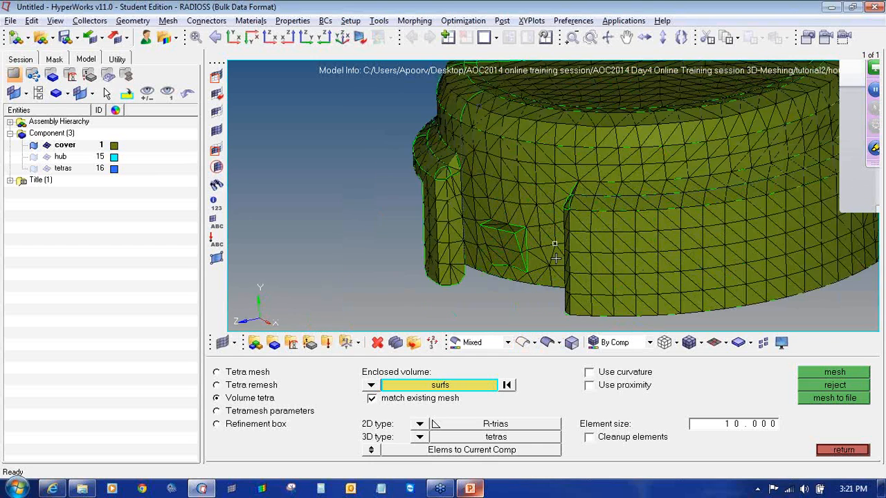
{"action": "left_click_drag", "start_coordinate": [575, 258], "coordinate": [456, 202], "text": "ctrl"}
{"action": "scroll", "coordinate": [456, 201], "scroll_direction": "up", "scroll_amount": 5, "text": "ctrl"}
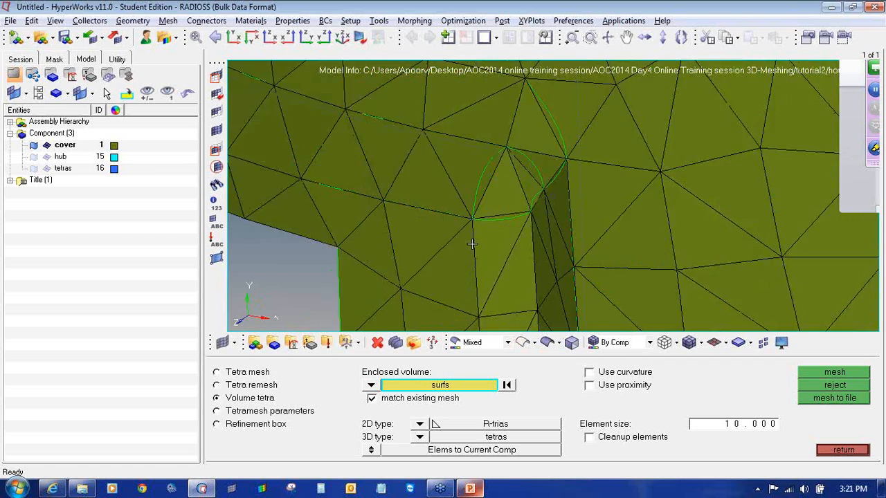
{"action": "scroll", "coordinate": [472, 243], "scroll_direction": "down", "scroll_amount": 6, "text": "ctrl"}
{"action": "left_click_drag", "start_coordinate": [530, 242], "coordinate": [537, 241], "text": "ctrl"}
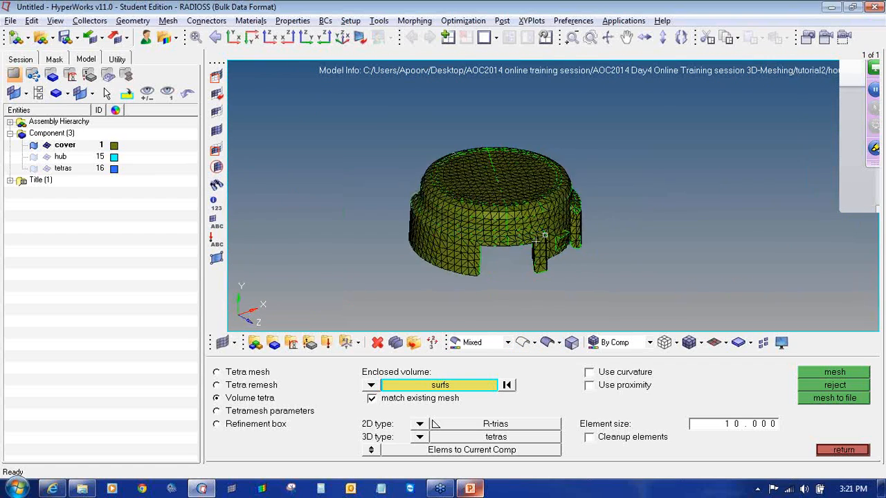
{"action": "mouse_move", "coordinate": [489, 249]}
{"action": "right_mouse_down", "text": "ctrl"}
{"action": "mouse_move", "coordinate": [483, 281]}
{"action": "mouse_move", "coordinate": [493, 256]}
{"action": "right_mouse_up", "text": "ctrl"}
{"action": "scroll", "coordinate": [483, 281], "scroll_direction": "up", "scroll_amount": 5, "text": "ctrl"}
{"action": "scroll", "coordinate": [483, 281], "scroll_direction": "down", "scroll_amount": 5, "text": "ctrl"}
{"action": "scroll", "coordinate": [493, 256], "scroll_direction": "up", "scroll_amount": 4, "text": "ctrl"}
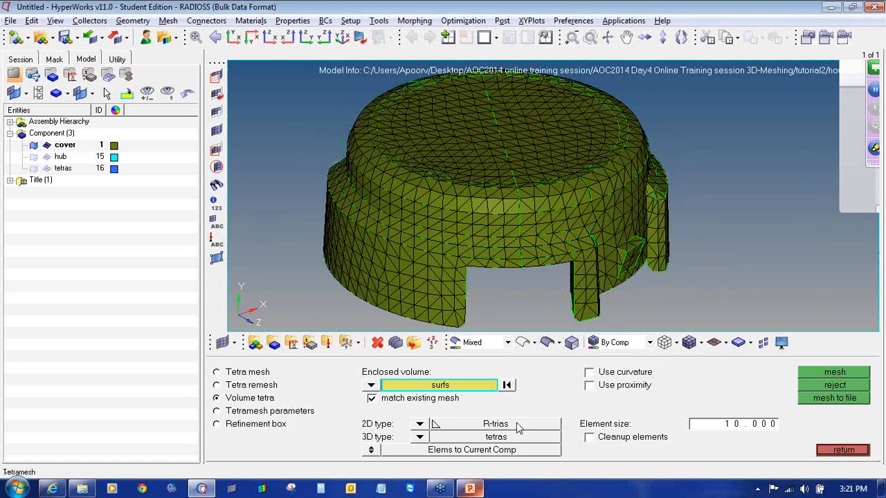
- Reject the cover's R-trias mesh and reopen the volume tetra meshing options
{"action": "left_click", "coordinate": [835, 386]}
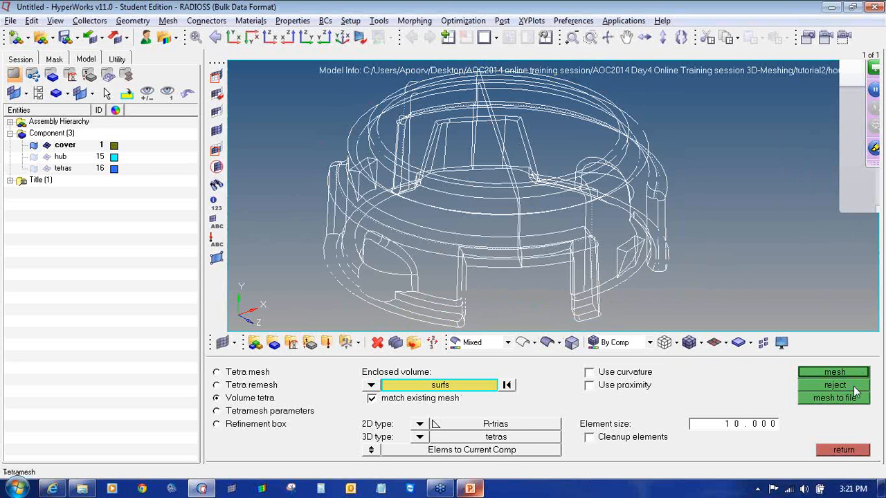
{"action": "left_click", "coordinate": [847, 451]}
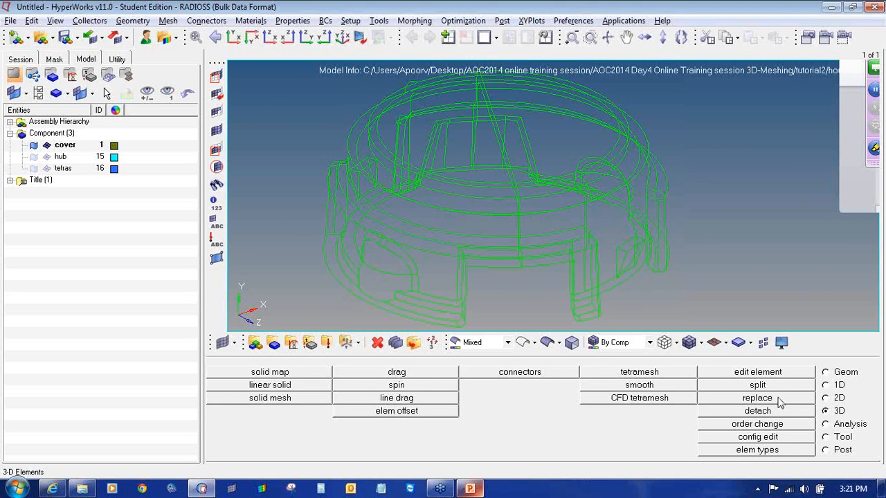
{"action": "left_click", "coordinate": [640, 372]}
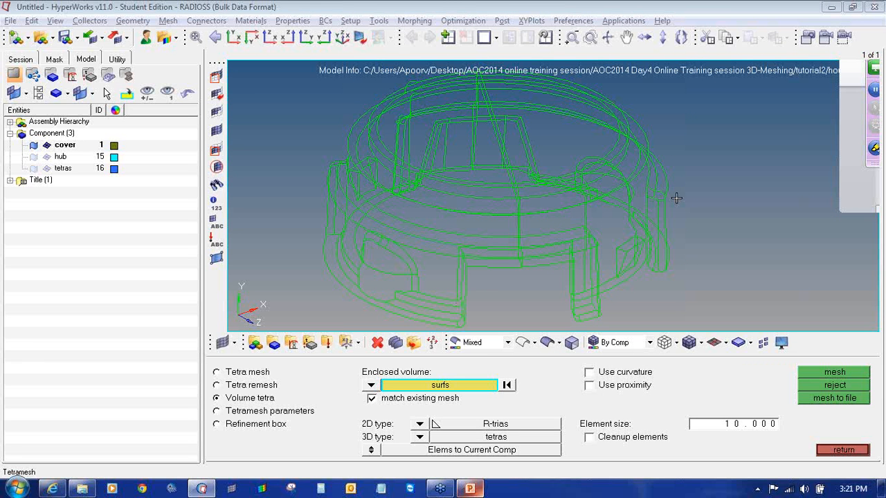
- Enable curvature and proximity refinement, shade the geometry, and select the cover's surfaces as the enclosed volume
{"action": "left_click", "coordinate": [589, 373]}
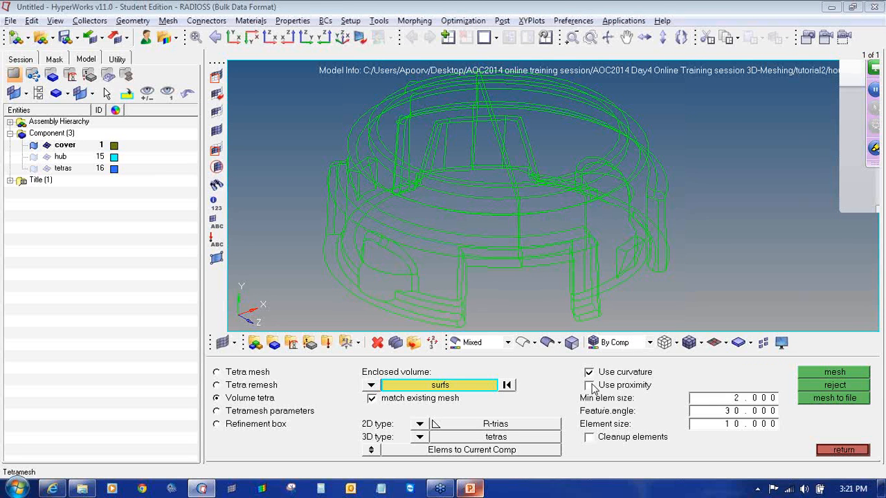
{"action": "left_click", "coordinate": [548, 344]}
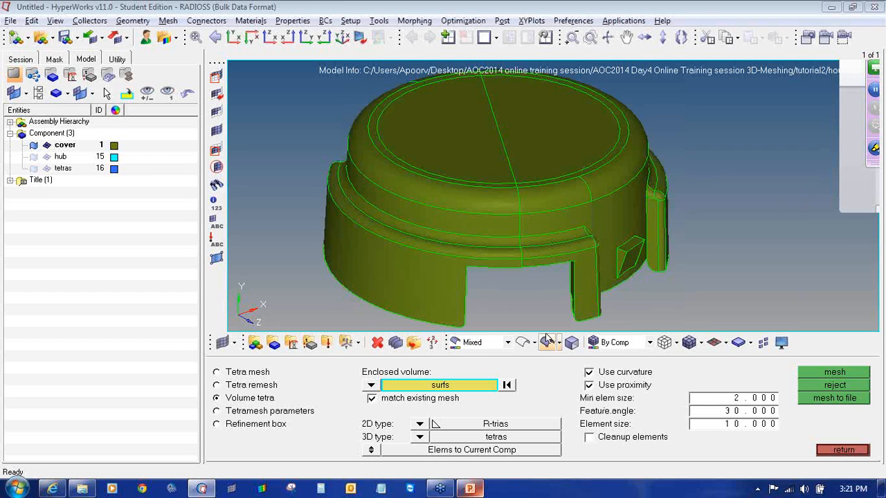
{"action": "left_click", "coordinate": [613, 233]}
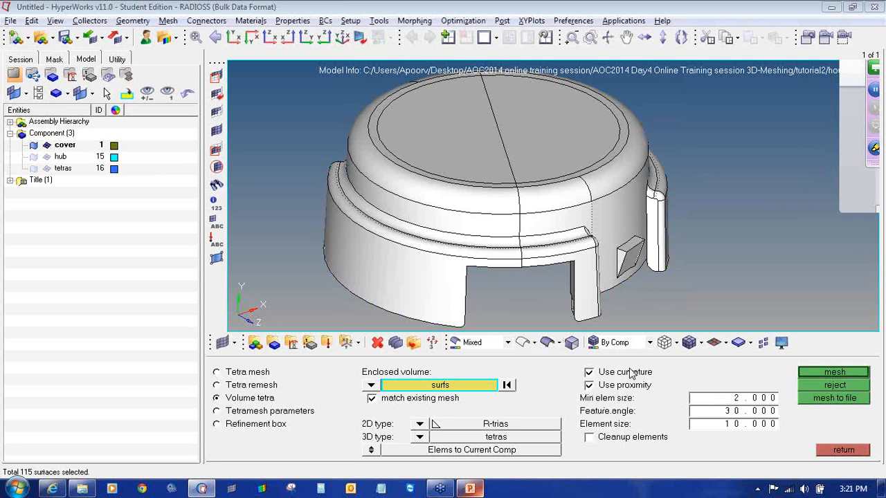
- Switch curvature and proximity refinement off and on in turn to compare the sizing settings each offers, leaving both enabled
{"action": "left_click", "coordinate": [589, 373]}
{"action": "left_click", "coordinate": [589, 385]}
{"action": "left_click", "coordinate": [590, 374]}
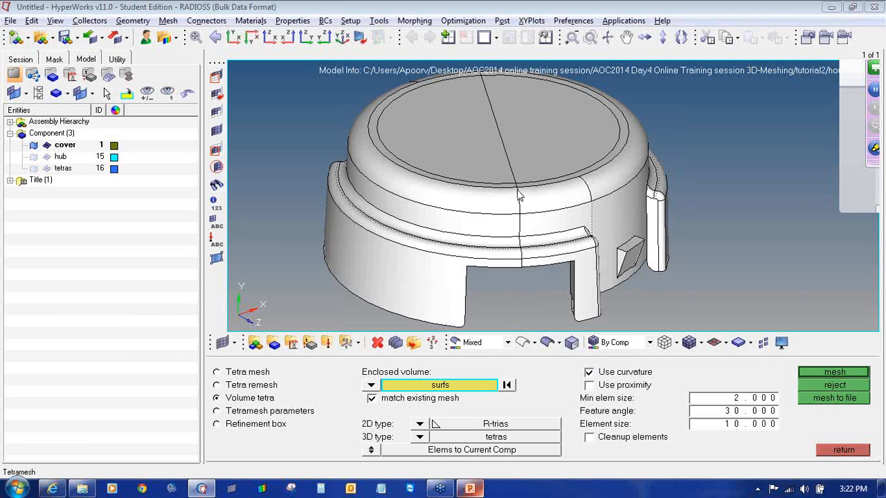
{"action": "left_click", "coordinate": [590, 374]}
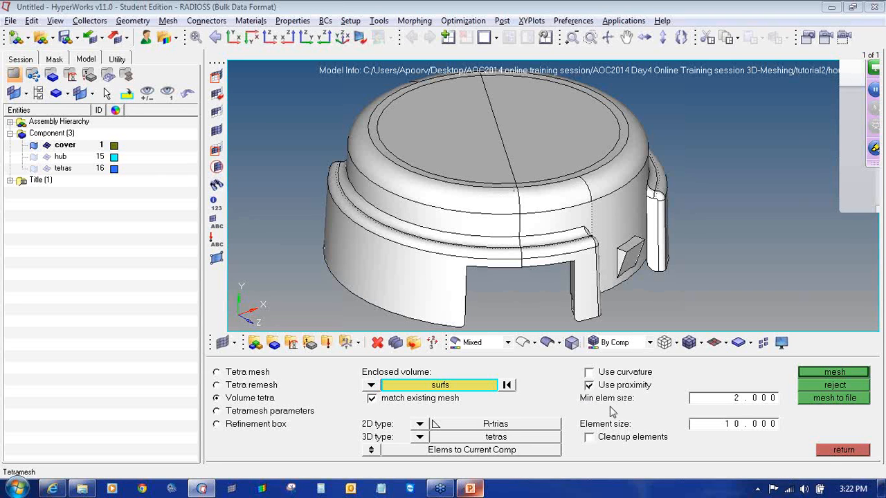
{"action": "left_click", "coordinate": [590, 373]}
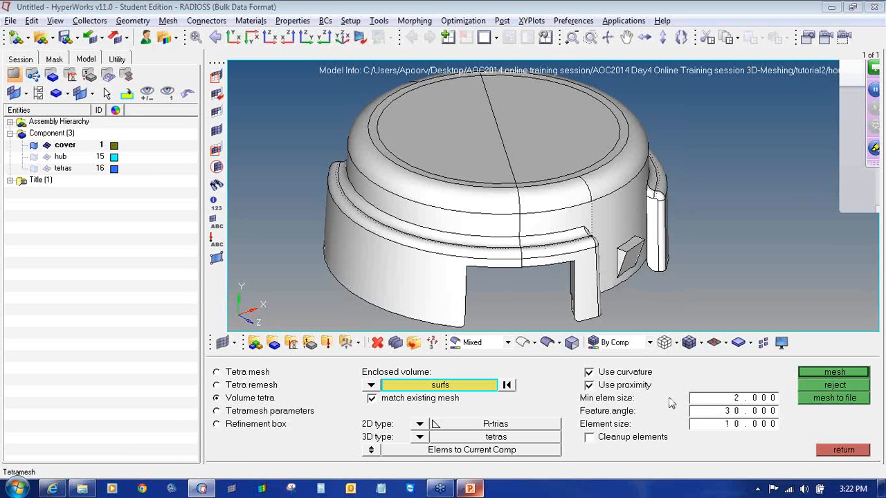
- Set the minimum element size to 1 and mesh the cover with curvature and proximity refinement
{"action": "left_click", "coordinate": [720, 399]}
{"action": "type", "text": "1"}
{"action": "key", "text": "Return"}
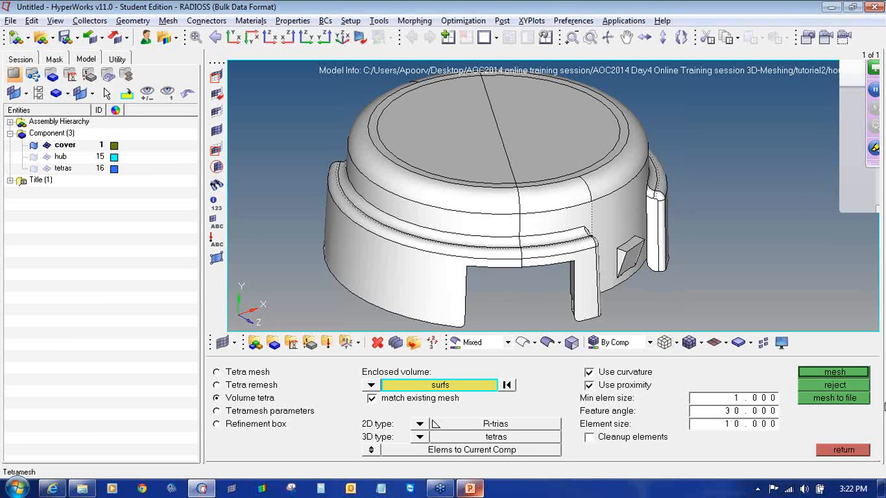
{"action": "left_click", "coordinate": [841, 373]}
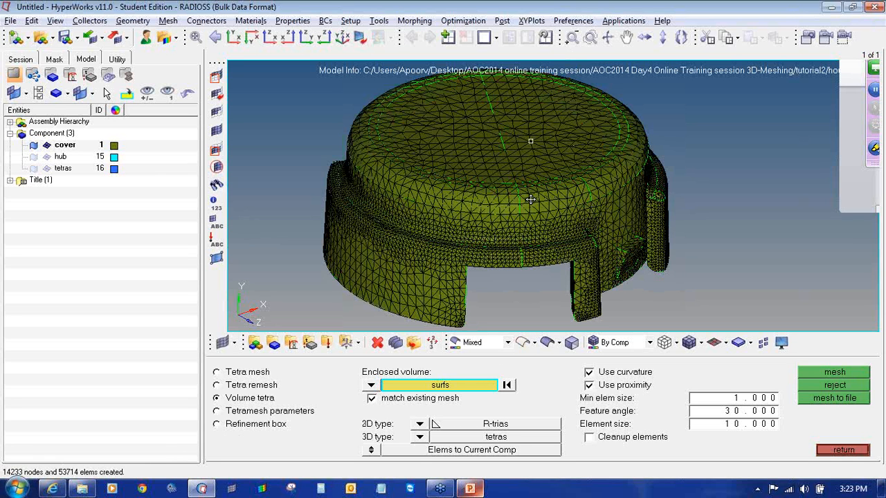
- Examine the element refinement along the cover's ledge fillet, rounded rib end and top rim
{"action": "left_click", "coordinate": [505, 199], "text": "ctrl"}
{"action": "scroll", "coordinate": [568, 218], "scroll_direction": "up", "scroll_amount": 8}
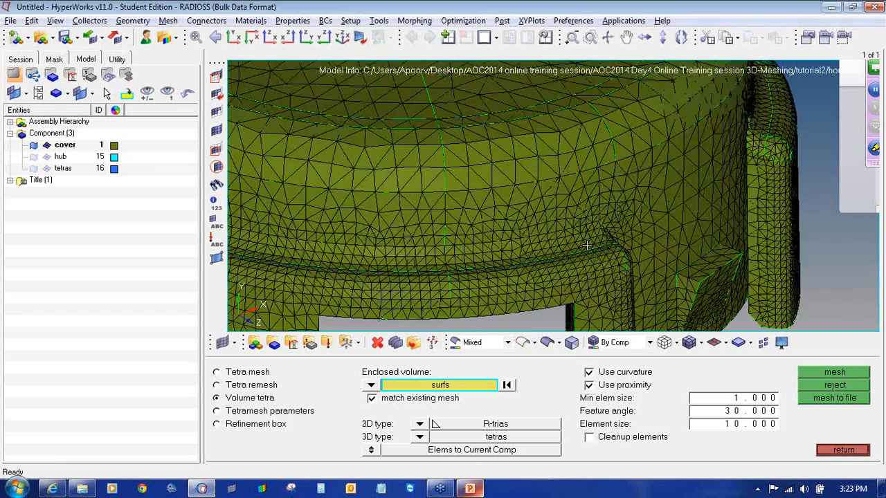
{"action": "scroll", "coordinate": [635, 266], "scroll_direction": "up", "scroll_amount": 3}
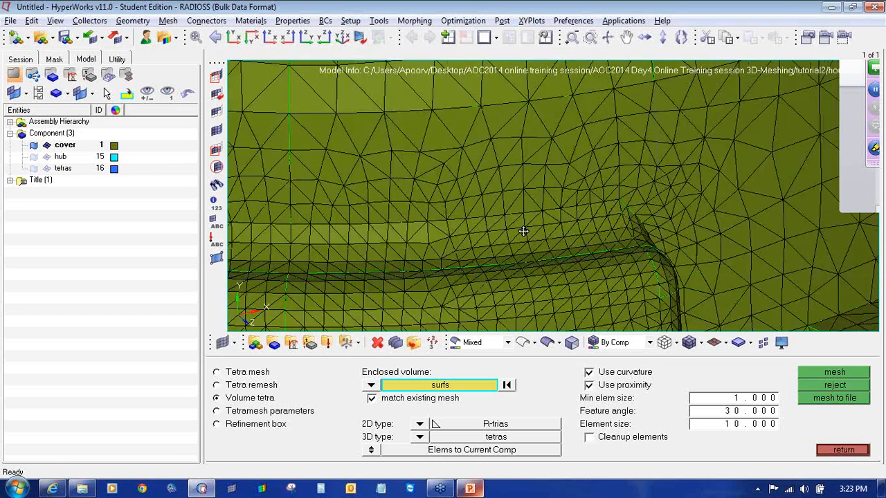
{"action": "scroll", "coordinate": [654, 243], "scroll_direction": "down", "scroll_amount": 8}
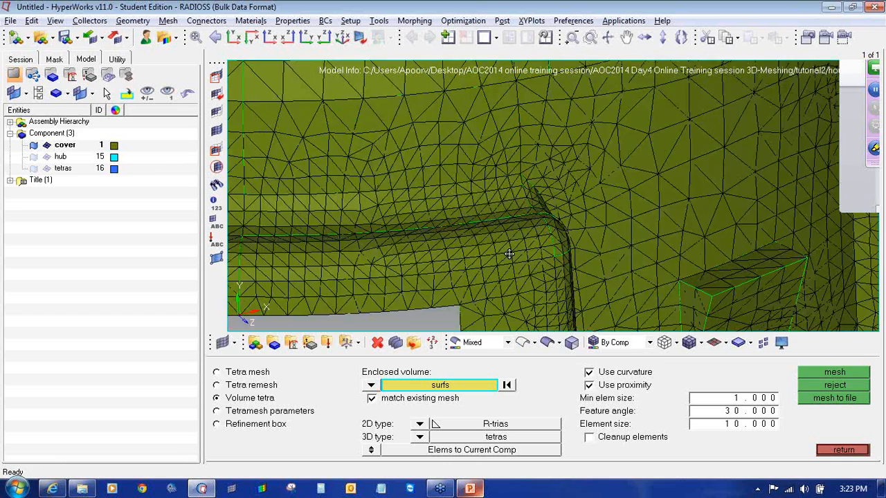
{"action": "scroll", "coordinate": [578, 196], "scroll_direction": "up", "scroll_amount": 4}
{"action": "scroll", "coordinate": [526, 241], "scroll_direction": "up", "scroll_amount": 3}
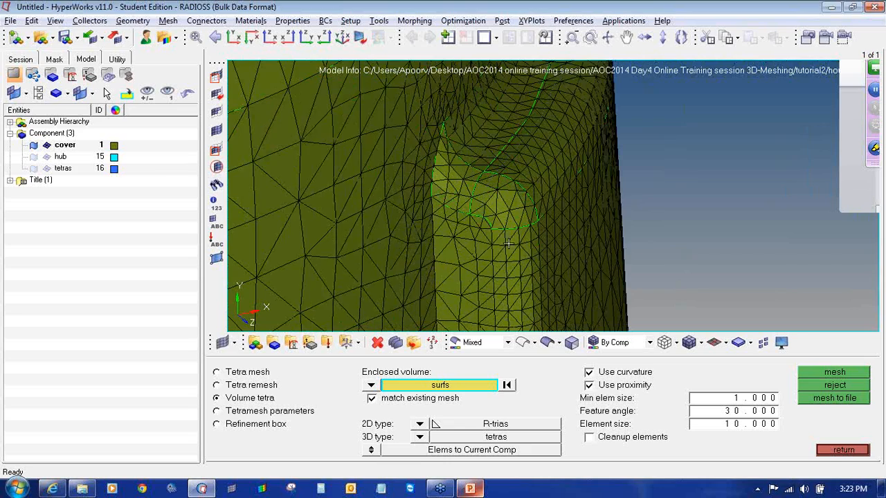
{"action": "scroll", "coordinate": [515, 240], "scroll_direction": "down", "scroll_amount": 3}
{"action": "right_click_drag", "start_coordinate": [514, 240], "coordinate": [637, 250], "text": "ctrl"}
{"action": "right_click_drag", "start_coordinate": [378, 178], "coordinate": [387, 186], "text": "ctrl"}
{"action": "scroll", "coordinate": [381, 201], "scroll_direction": "up", "scroll_amount": 2}
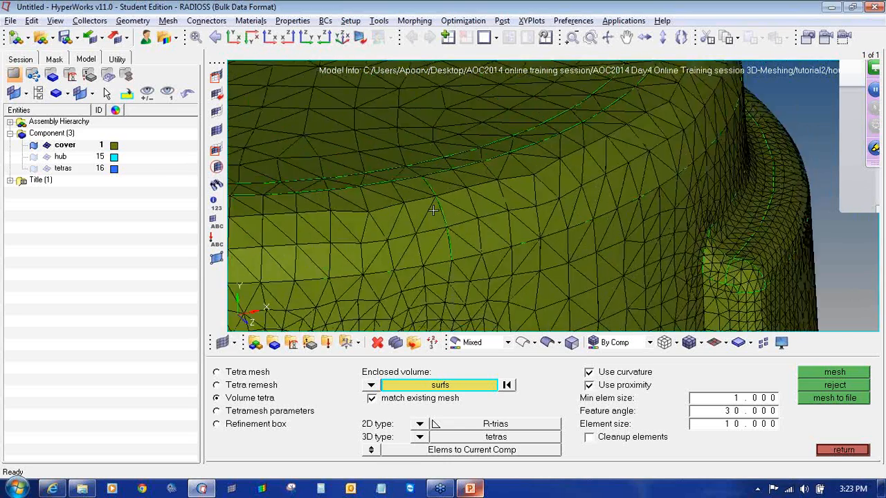
- Inspect the refined mesh around the whole cover, including the lower skirt, small pockets and leg edges
{"action": "scroll", "coordinate": [434, 210], "scroll_direction": "down", "scroll_amount": 3}
{"action": "scroll", "coordinate": [434, 210], "scroll_direction": "down", "scroll_amount": 3}
{"action": "scroll", "coordinate": [569, 206], "scroll_direction": "down", "scroll_amount": 2}
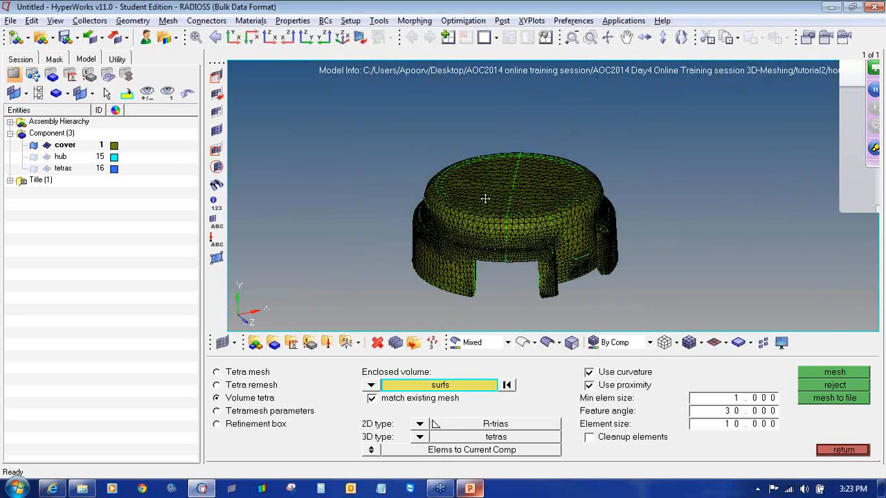
{"action": "scroll", "coordinate": [569, 206], "scroll_direction": "up", "scroll_amount": 3}
{"action": "scroll", "coordinate": [475, 171], "scroll_direction": "down", "scroll_amount": 3}
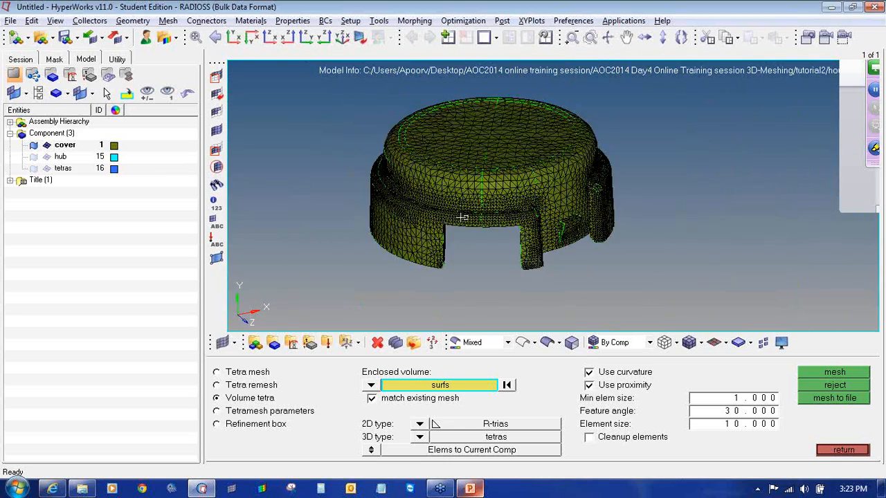
{"action": "left_click_drag", "start_coordinate": [492, 219], "coordinate": [526, 220], "text": "ctrl"}
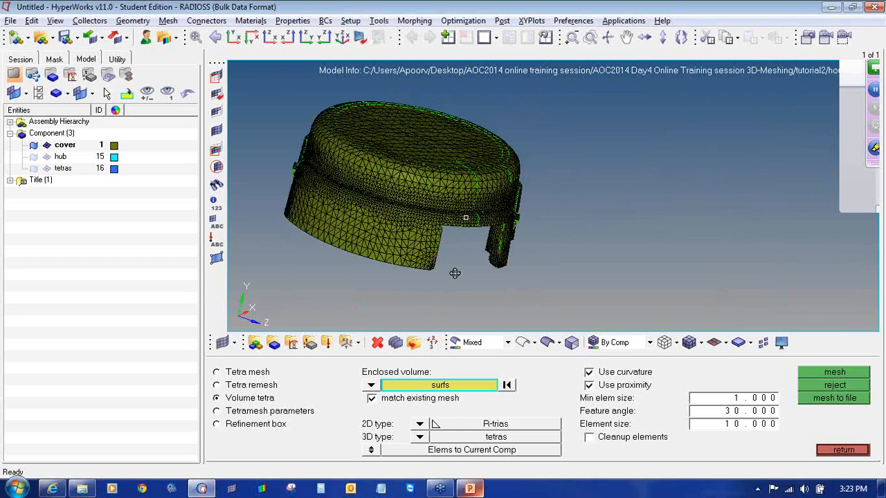
{"action": "scroll", "coordinate": [460, 280], "scroll_direction": "up", "scroll_amount": 3}
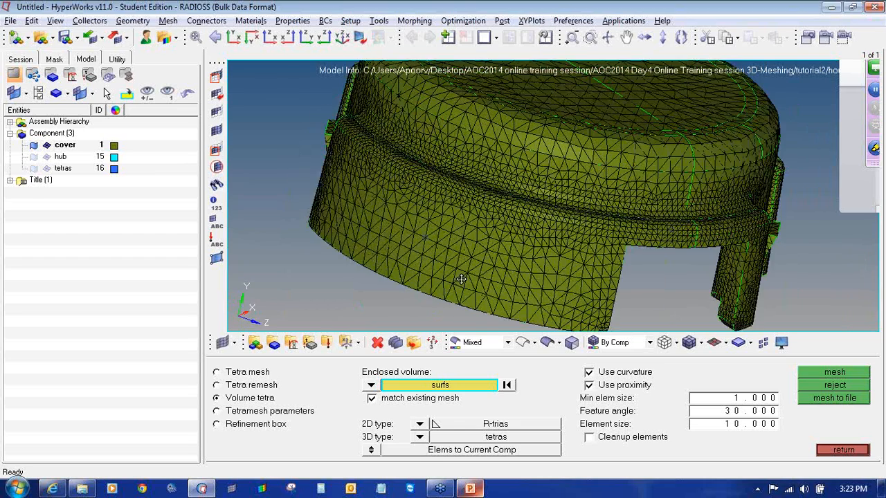
{"action": "scroll", "coordinate": [471, 280], "scroll_direction": "up", "scroll_amount": 2}
{"action": "scroll", "coordinate": [477, 280], "scroll_direction": "up", "scroll_amount": 6}
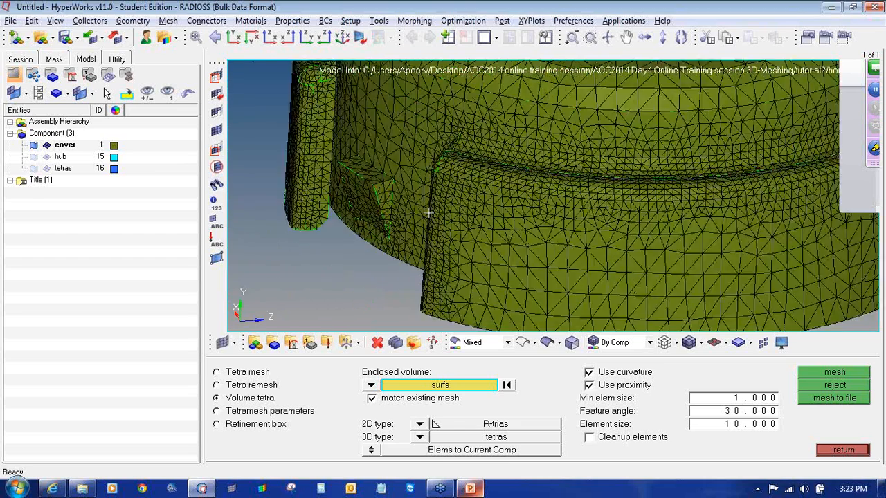
{"action": "left_click_drag", "start_coordinate": [444, 259], "coordinate": [305, 182], "text": "ctrl"}
{"action": "scroll", "coordinate": [471, 236], "scroll_direction": "down", "scroll_amount": 6}
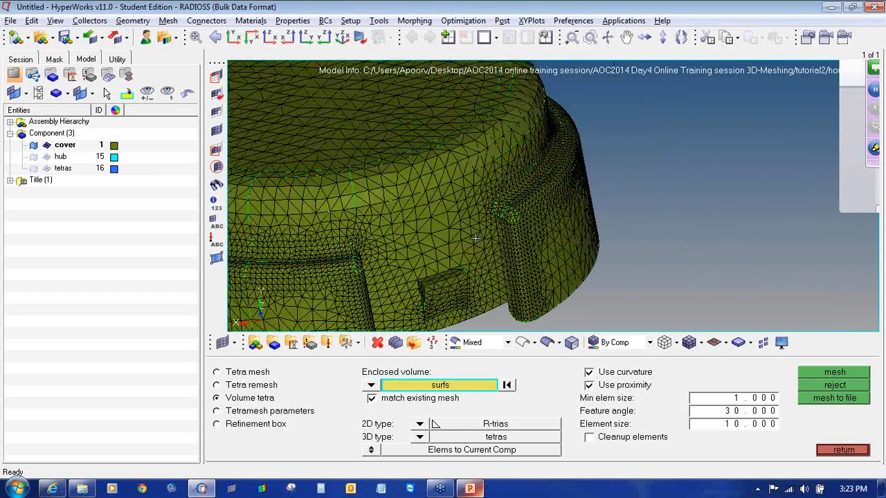
{"action": "right_click_drag", "start_coordinate": [472, 236], "coordinate": [508, 226], "text": "ctrl"}
{"action": "scroll", "coordinate": [508, 226], "scroll_direction": "up", "scroll_amount": 3, "text": "ctrl"}
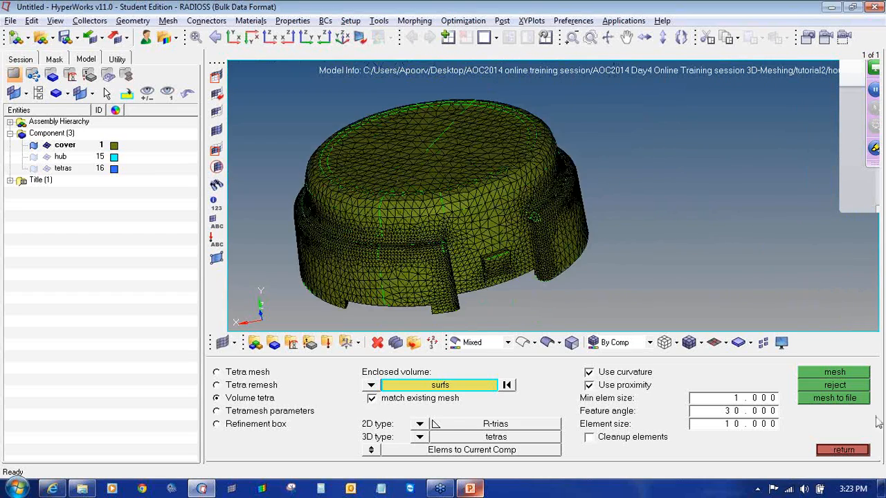
- Reject the current mesh, set the element size to 5 and mesh the cover's volume again
{"action": "left_click", "coordinate": [837, 386]}
{"action": "left_click", "coordinate": [775, 424]}
{"action": "type", "text": "5"}
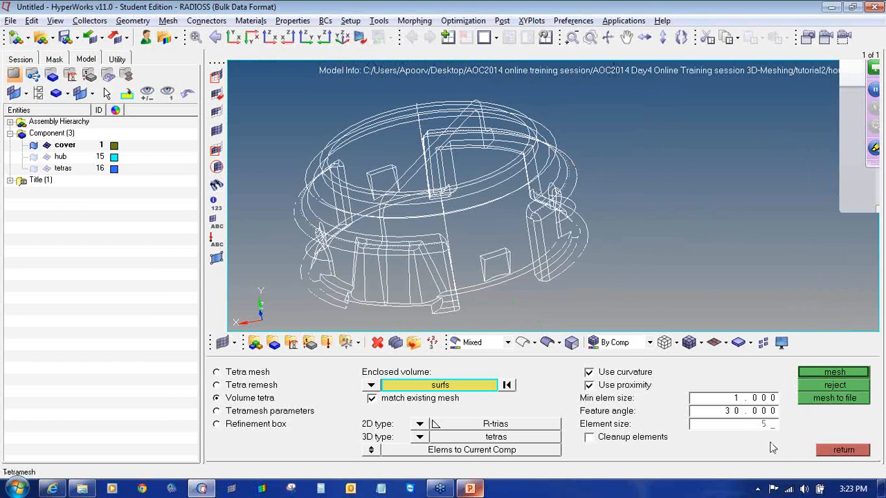
{"action": "left_click", "coordinate": [824, 374]}
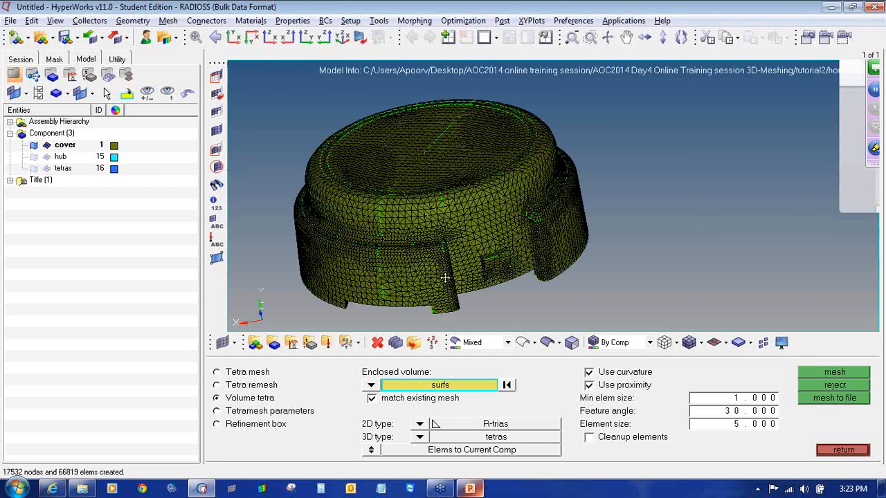
- Examine the new mesh along the cover's legs, ledge and rounded top rim, including the rim's side profile
{"action": "scroll", "coordinate": [484, 253], "scroll_direction": "up", "scroll_amount": 7, "text": "ctrl"}
{"action": "right_click_drag", "start_coordinate": [445, 278], "coordinate": [501, 230], "text": "ctrl"}
{"action": "scroll", "coordinate": [484, 254], "scroll_direction": "down", "scroll_amount": 5, "text": "ctrl"}
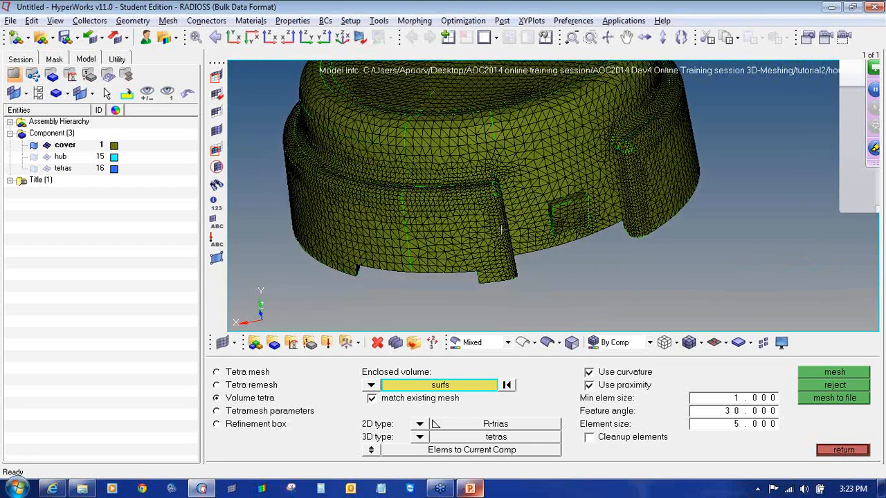
{"action": "scroll", "coordinate": [452, 246], "scroll_direction": "up", "scroll_amount": 5, "text": "ctrl"}
{"action": "right_click_drag", "start_coordinate": [406, 245], "coordinate": [446, 231], "text": "ctrl"}
{"action": "right_click_drag", "start_coordinate": [646, 244], "coordinate": [621, 293], "text": "ctrl"}
{"action": "scroll", "coordinate": [547, 181], "scroll_direction": "up", "scroll_amount": 5, "text": "ctrl"}
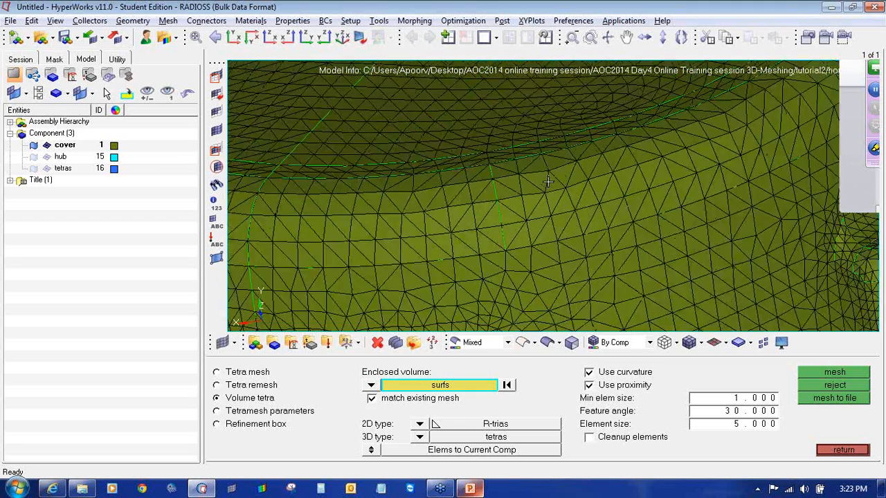
{"action": "right_click_drag", "start_coordinate": [548, 181], "coordinate": [558, 255], "text": "ctrl"}
{"action": "left_click_drag", "start_coordinate": [544, 194], "coordinate": [632, 233], "text": "ctrl"}
{"action": "right_click_drag", "start_coordinate": [632, 233], "coordinate": [621, 225], "text": "ctrl"}
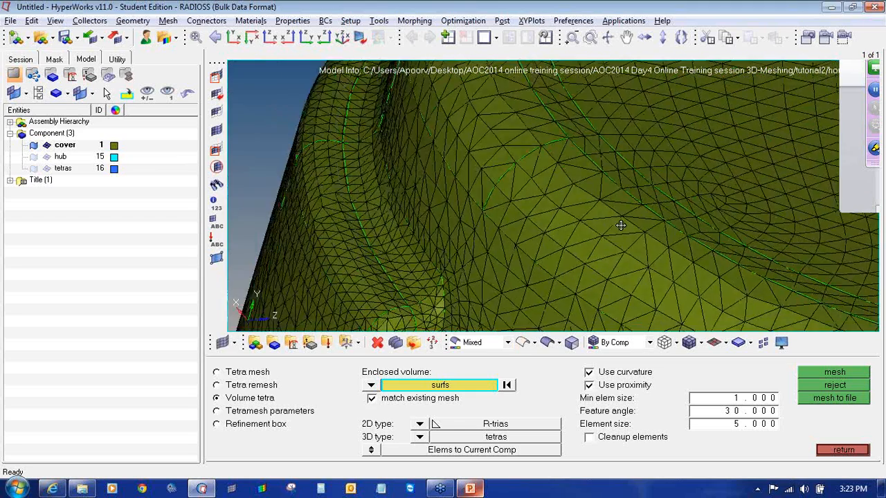
{"action": "left_click_drag", "start_coordinate": [621, 225], "coordinate": [578, 188], "text": "ctrl"}
{"action": "scroll", "coordinate": [552, 184], "scroll_direction": "up", "scroll_amount": 6, "text": "ctrl"}
{"action": "right_click_drag", "start_coordinate": [475, 193], "coordinate": [494, 217], "text": "ctrl"}
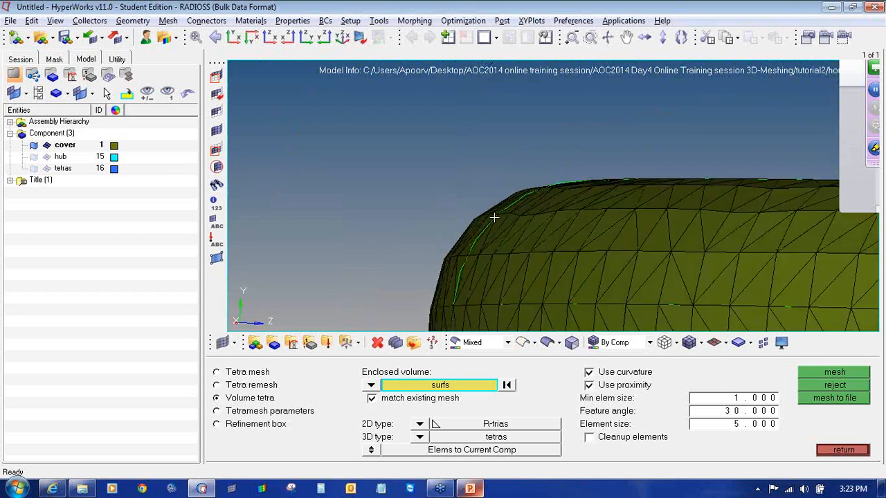
{"action": "left_click_drag", "start_coordinate": [494, 218], "coordinate": [514, 244], "text": "ctrl"}
- Examine how the elements follow the rounded corner where the raised skirt meets the cover's side wall
{"action": "scroll", "coordinate": [515, 250], "scroll_direction": "down", "scroll_amount": 6, "text": "ctrl"}
{"action": "right_click_drag", "start_coordinate": [547, 288], "coordinate": [550, 208], "text": "ctrl"}
{"action": "scroll", "coordinate": [573, 225], "scroll_direction": "up", "scroll_amount": 5, "text": "ctrl"}
{"action": "scroll", "coordinate": [530, 226], "scroll_direction": "up", "scroll_amount": 4, "text": "ctrl"}
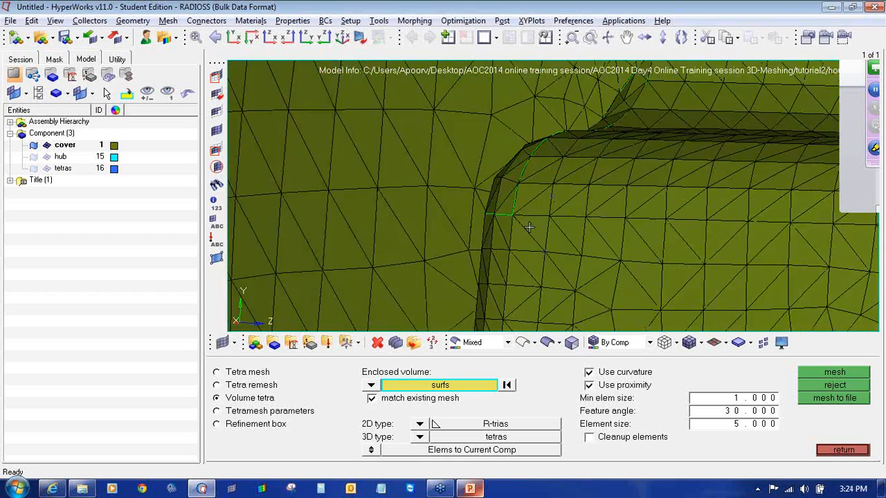
{"action": "left_click_drag", "start_coordinate": [529, 227], "coordinate": [547, 279], "text": "ctrl"}
{"action": "scroll", "coordinate": [548, 279], "scroll_direction": "down", "scroll_amount": 6, "text": "ctrl"}
{"action": "right_click_drag", "start_coordinate": [423, 277], "coordinate": [603, 307], "text": "ctrl"}
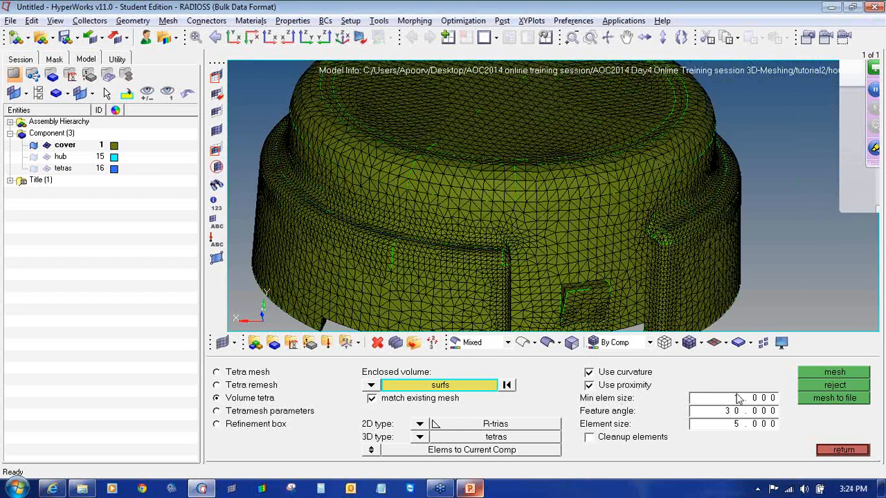
- Inspect the mesh transition around the whole cover, from the legs and ledge to the flat side wall
{"action": "right_click_drag", "start_coordinate": [458, 293], "coordinate": [505, 294], "text": "ctrl"}
{"action": "scroll", "coordinate": [505, 294], "scroll_direction": "down", "scroll_amount": 4, "text": "ctrl"}
{"action": "mouse_move", "coordinate": [444, 254]}
{"action": "left_mouse_down", "text": "ctrl"}
{"action": "mouse_move", "coordinate": [448, 272]}
{"action": "mouse_move", "coordinate": [427, 268]}
{"action": "left_mouse_up", "text": "ctrl"}
{"action": "right_click_drag", "start_coordinate": [331, 259], "coordinate": [450, 254], "text": "ctrl"}
{"action": "left_click_drag", "start_coordinate": [428, 262], "coordinate": [514, 243], "text": "ctrl"}
{"action": "scroll", "coordinate": [514, 243], "scroll_direction": "up", "scroll_amount": 5, "text": "ctrl"}
{"action": "scroll", "coordinate": [515, 243], "scroll_direction": "down", "scroll_amount": 8, "text": "ctrl"}
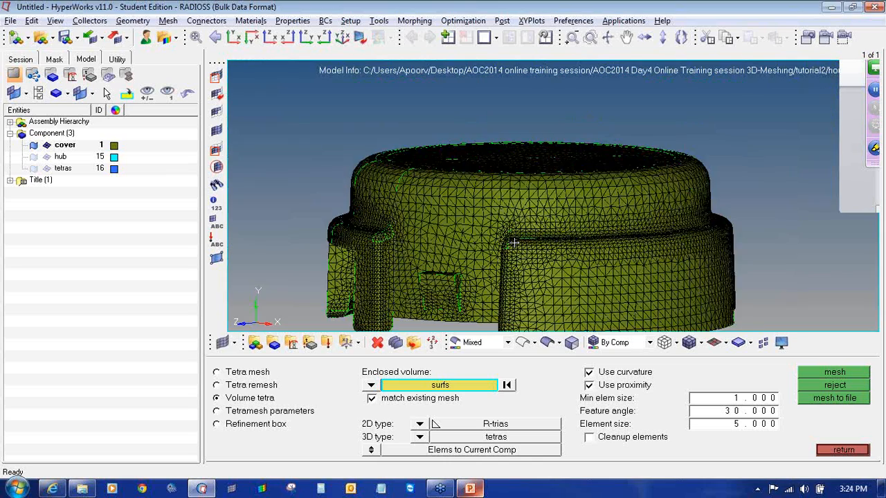
{"action": "scroll", "coordinate": [533, 182], "scroll_direction": "up", "scroll_amount": 3, "text": "ctrl"}
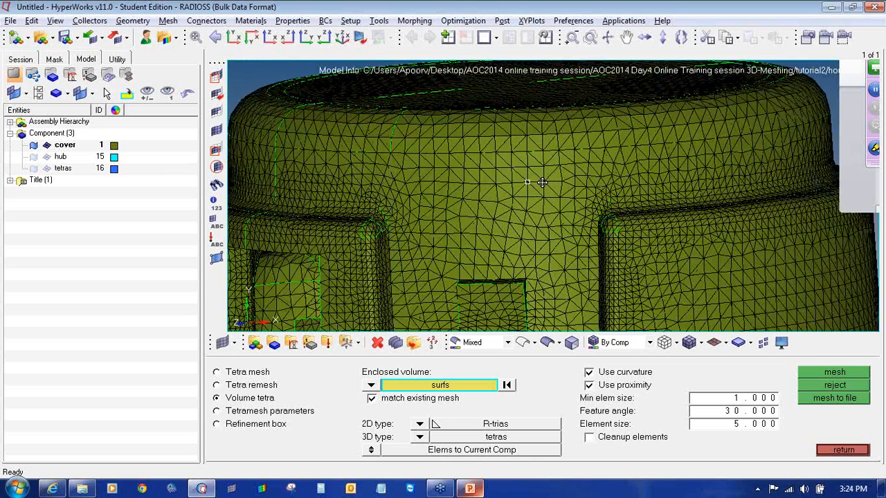
{"action": "scroll", "coordinate": [542, 182], "scroll_direction": "down", "scroll_amount": 5, "text": "ctrl"}
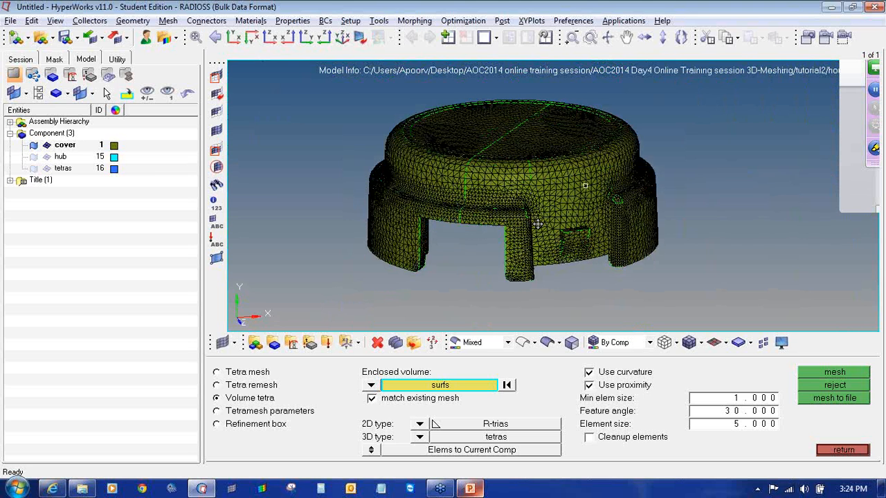
{"action": "left_click_drag", "start_coordinate": [537, 224], "coordinate": [566, 227], "text": "ctrl"}
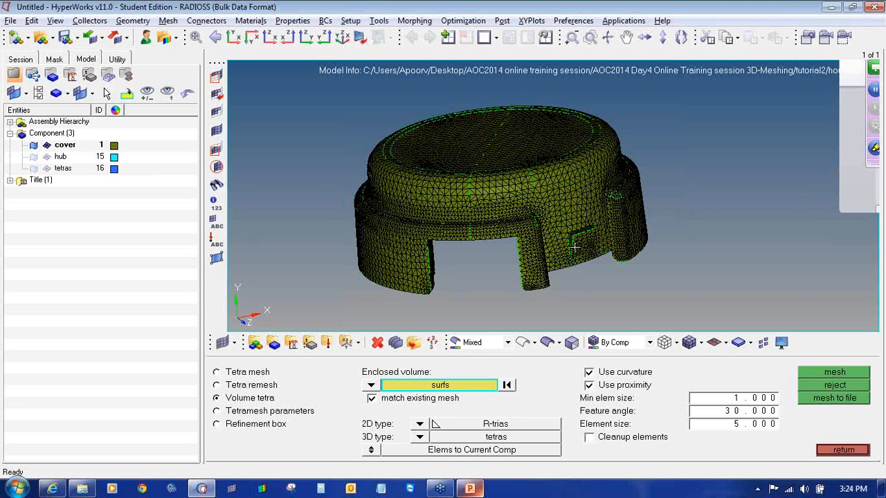
- Examine the element refinement at the small pocket on the cover's side wall
{"action": "scroll", "coordinate": [575, 247], "scroll_direction": "up", "scroll_amount": 10}
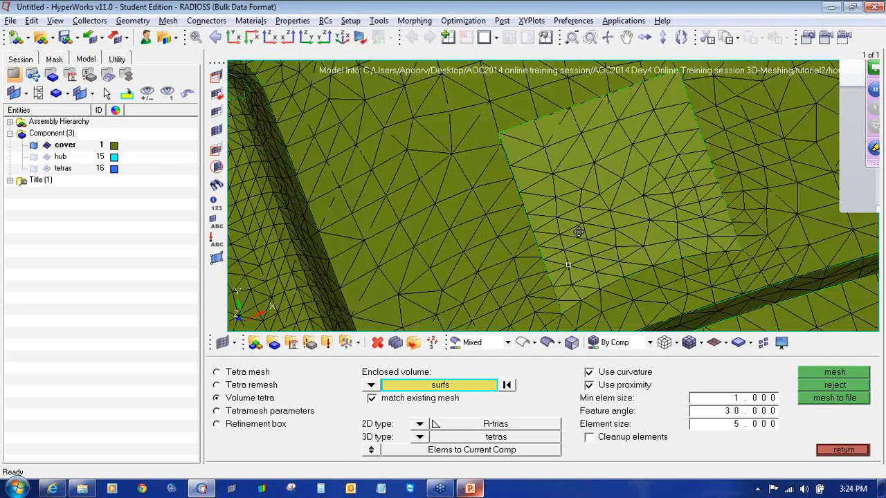
{"action": "left_click_drag", "start_coordinate": [578, 232], "coordinate": [676, 245], "text": "ctrl"}
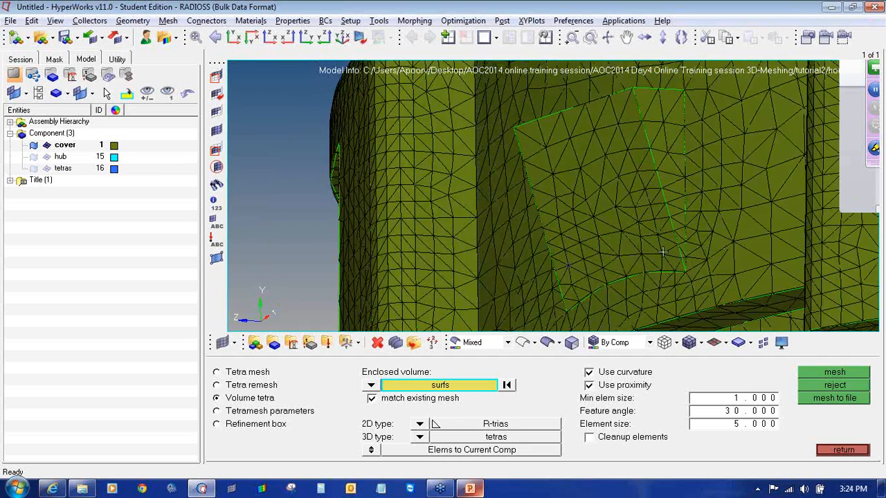
{"action": "scroll", "coordinate": [678, 264], "scroll_direction": "up", "scroll_amount": 3}
{"action": "scroll", "coordinate": [678, 264], "scroll_direction": "down", "scroll_amount": 10}
{"action": "right_click_drag", "start_coordinate": [693, 228], "coordinate": [491, 244], "text": "ctrl"}
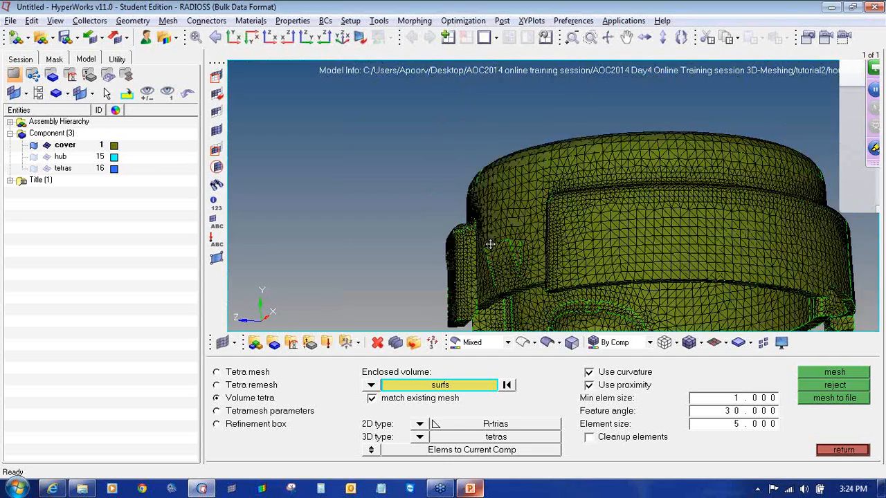
{"action": "left_click_drag", "start_coordinate": [609, 214], "coordinate": [2, 113], "text": "ctrl"}
- Hide the cover's geometry and inspect the mesh alone around the skirt corner and ledge
{"action": "left_click", "coordinate": [33, 147]}
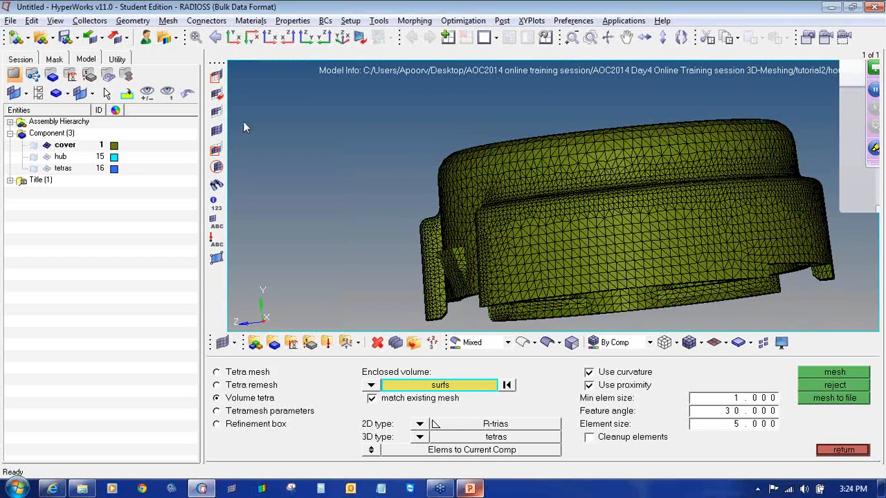
{"action": "right_click_drag", "start_coordinate": [513, 192], "coordinate": [484, 193], "text": "ctrl"}
{"action": "scroll", "coordinate": [484, 193], "scroll_direction": "down", "scroll_amount": 5}
{"action": "left_click_drag", "start_coordinate": [484, 193], "coordinate": [367, 265], "text": "ctrl"}
{"action": "scroll", "coordinate": [441, 264], "scroll_direction": "up", "scroll_amount": 5}
{"action": "right_click_drag", "start_coordinate": [424, 215], "coordinate": [407, 177], "text": "ctrl"}
{"action": "scroll", "coordinate": [659, 202], "scroll_direction": "up", "scroll_amount": 5, "text": "ctrl"}
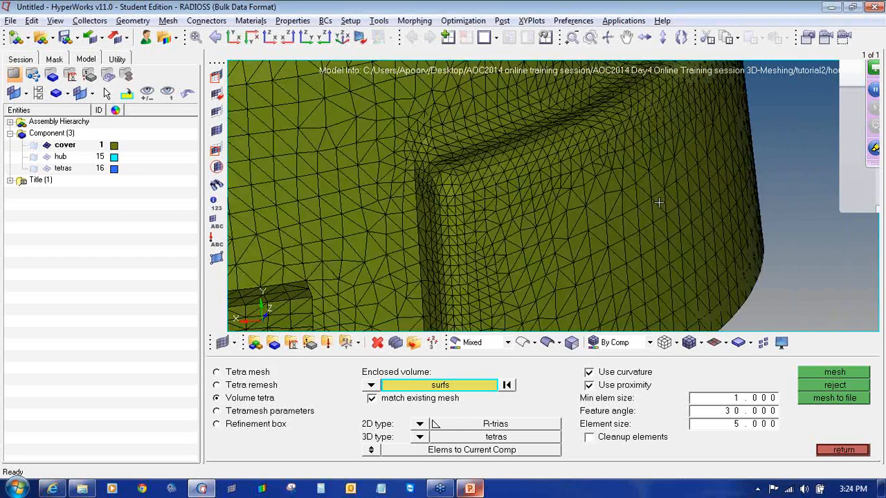
{"action": "scroll", "coordinate": [508, 188], "scroll_direction": "down", "scroll_amount": 5, "text": "ctrl"}
{"action": "scroll", "coordinate": [508, 188], "scroll_direction": "down", "scroll_amount": 4, "text": "ctrl"}
{"action": "right_click_drag", "start_coordinate": [508, 188], "coordinate": [665, 218], "text": "ctrl"}
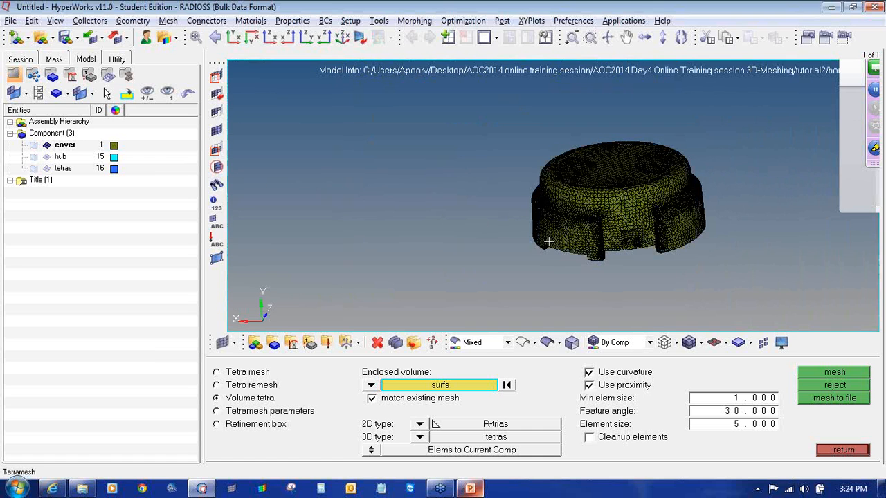
- Leave tetrameshing, hide the cover's mesh and geometry, and display the hub's mesh
{"action": "left_click", "coordinate": [838, 451]}
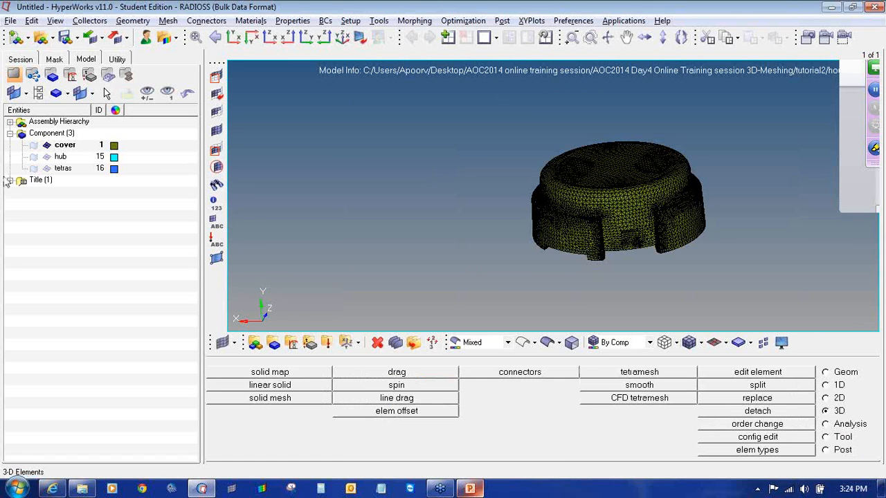
{"action": "left_click", "coordinate": [47, 146]}
{"action": "left_click", "coordinate": [34, 145]}
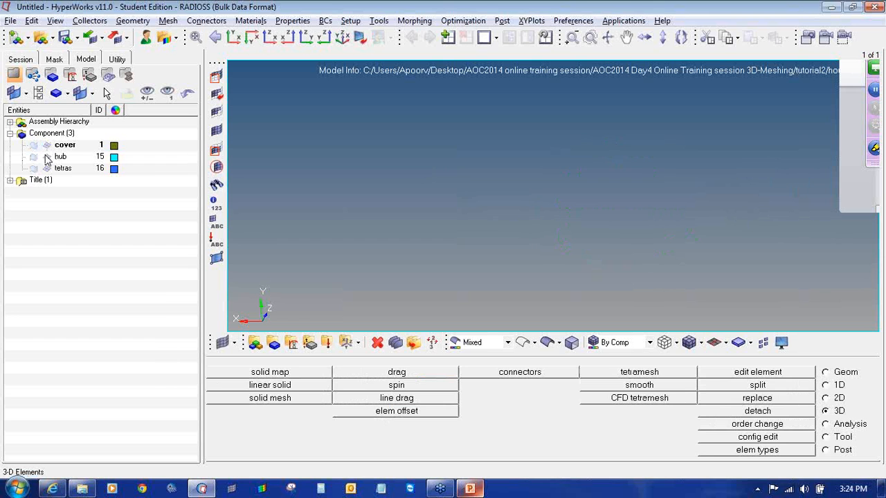
{"action": "left_click", "coordinate": [47, 157]}
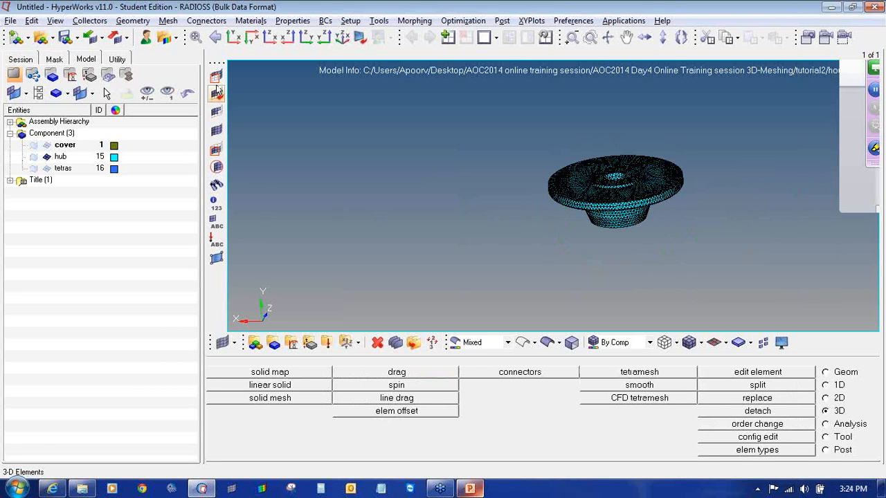
- Start masking elements and change the hub's colour from cyan to the cover's olive green
{"action": "left_click", "coordinate": [216, 131]}
{"action": "left_click", "coordinate": [216, 133]}
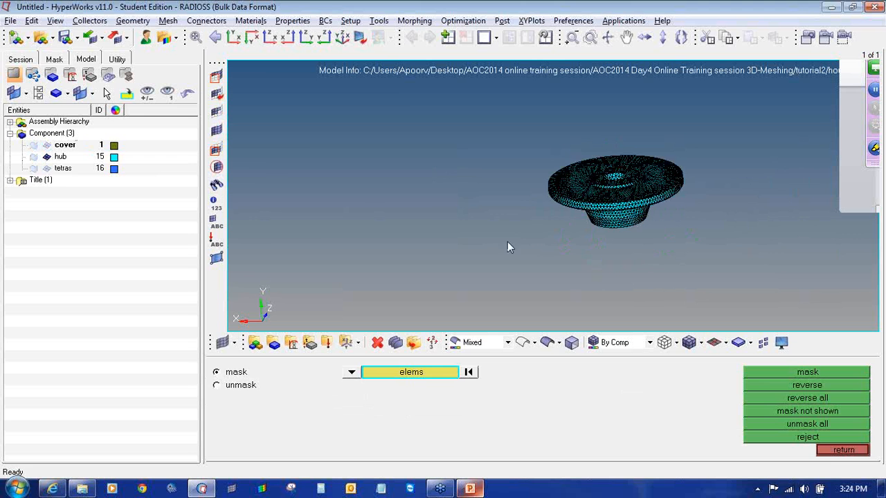
{"action": "right_click_drag", "start_coordinate": [653, 261], "coordinate": [602, 269], "text": "ctrl"}
{"action": "scroll", "coordinate": [591, 238], "scroll_direction": "up", "scroll_amount": 5, "text": "ctrl"}
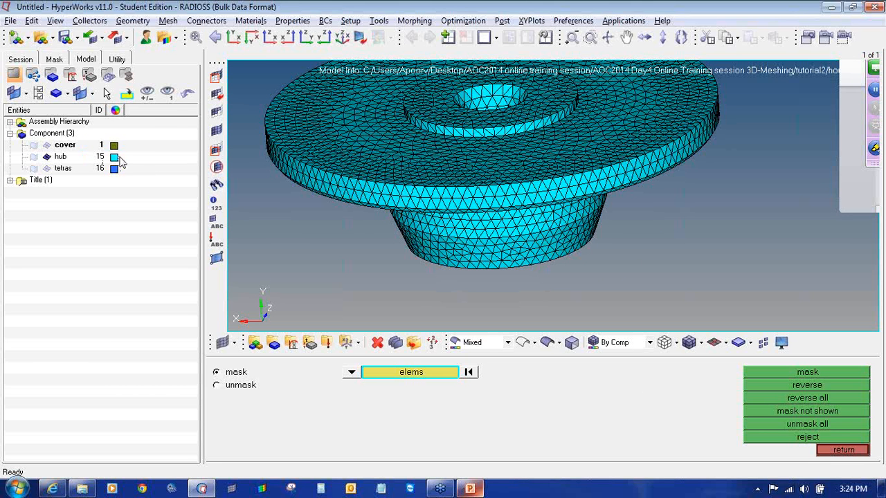
{"action": "left_click", "coordinate": [115, 158]}
{"action": "left_click", "coordinate": [150, 186]}
- Mask a window of elements on the hub's lower boss and look inside the hub
{"action": "left_click_drag", "start_coordinate": [560, 304], "coordinate": [394, 205], "text": "shift"}
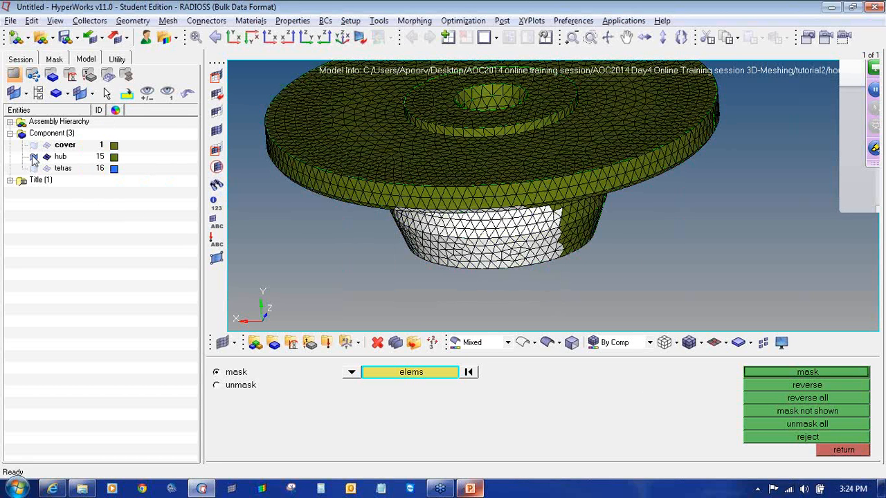
{"action": "left_click", "coordinate": [760, 371]}
{"action": "scroll", "coordinate": [499, 270], "scroll_direction": "up", "scroll_amount": 5}
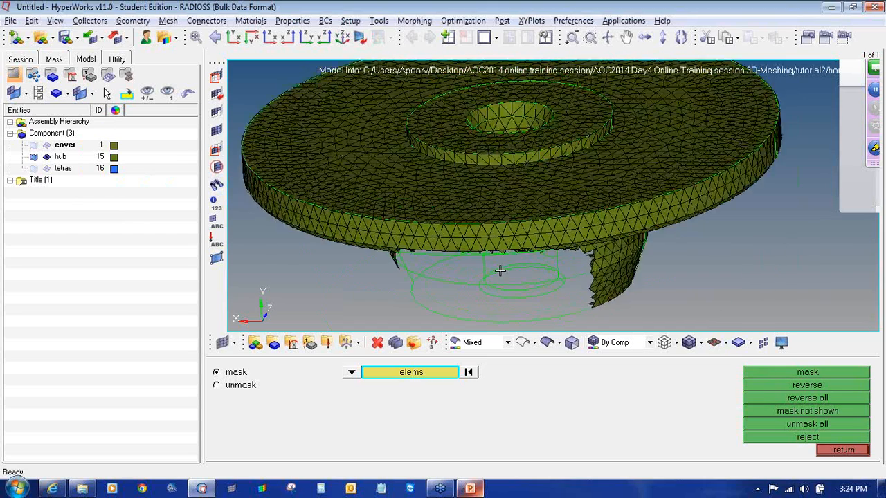
{"action": "left_click_drag", "start_coordinate": [521, 272], "coordinate": [477, 194], "text": "ctrl"}
{"action": "scroll", "coordinate": [477, 194], "scroll_direction": "down", "scroll_amount": 3, "text": "ctrl"}
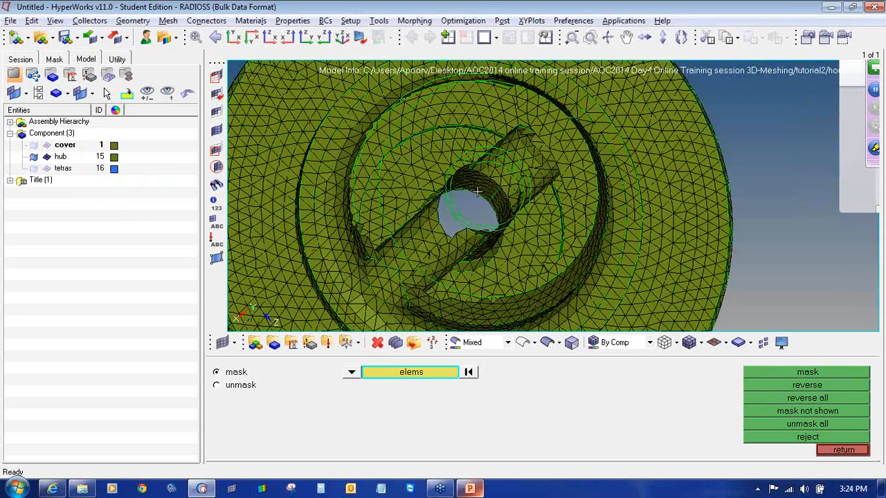
{"action": "scroll", "coordinate": [490, 227], "scroll_direction": "down", "scroll_amount": 5}
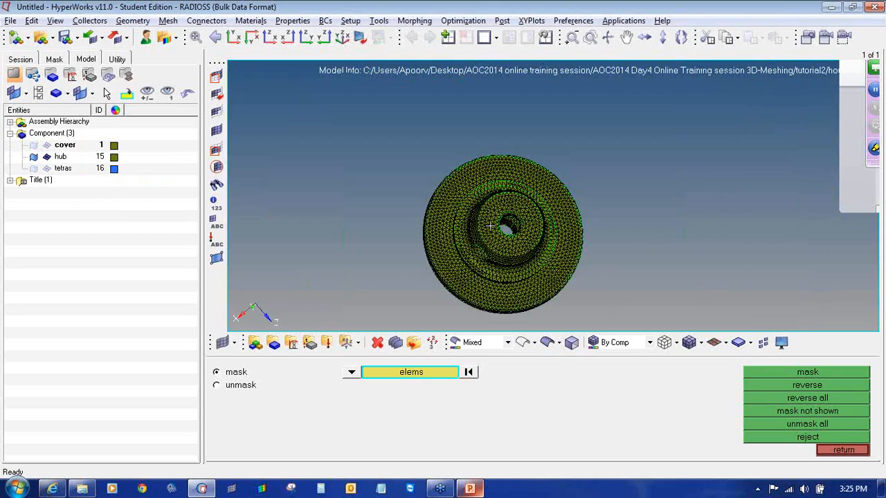
- Mask the elements on the hub's large flat ring face by face, and mask the surface beneath them
{"action": "left_click_drag", "start_coordinate": [490, 226], "coordinate": [463, 243], "text": "ctrl"}
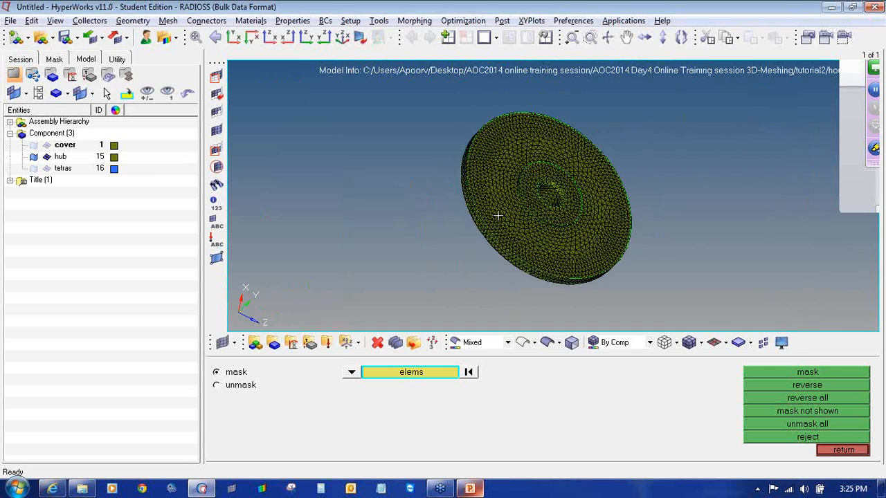
{"action": "scroll", "coordinate": [499, 217], "scroll_direction": "up", "scroll_amount": 3}
{"action": "left_click", "coordinate": [434, 373]}
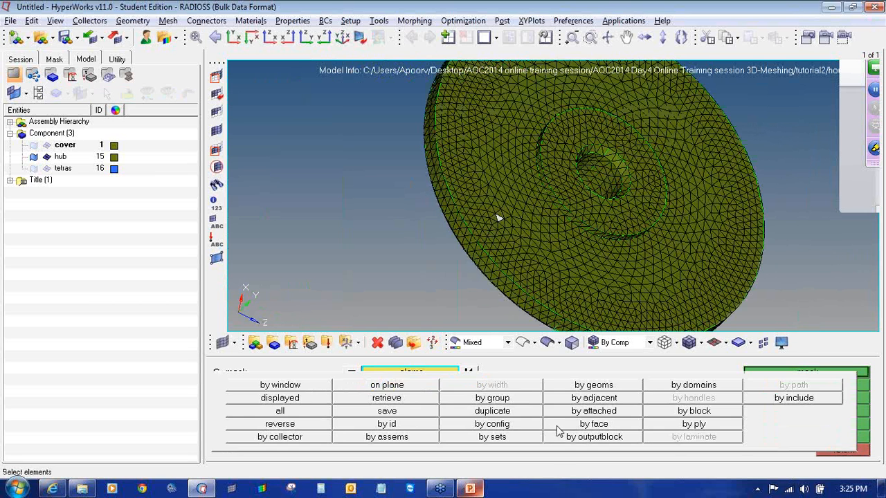
{"action": "left_click", "coordinate": [558, 425]}
{"action": "left_click", "coordinate": [804, 373]}
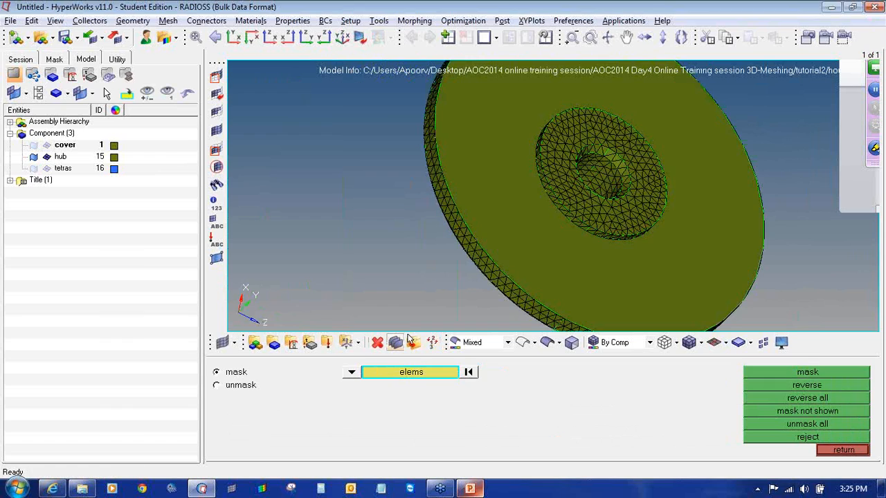
{"action": "left_click", "coordinate": [496, 228]}
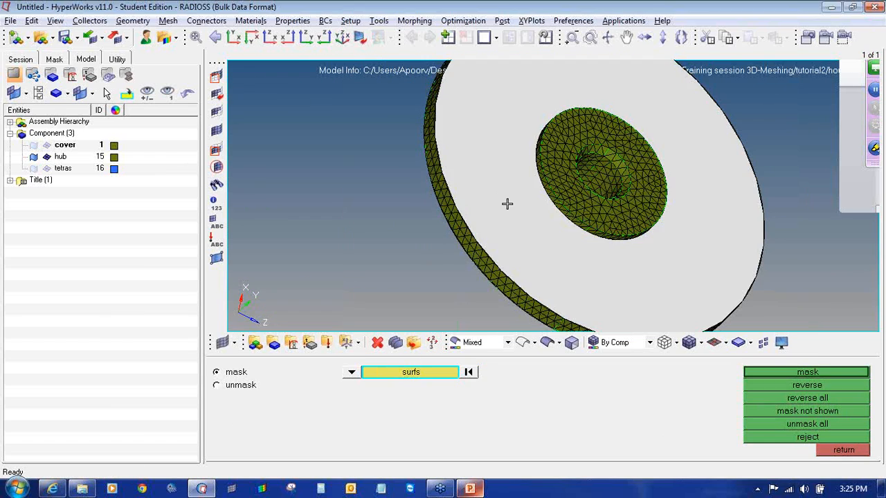
{"action": "middle_click", "coordinate": [506, 203]}
- Examine the ribs and cavity inside the hub through the opened ring face
{"action": "left_click_drag", "start_coordinate": [622, 202], "coordinate": [511, 158], "text": "ctrl"}
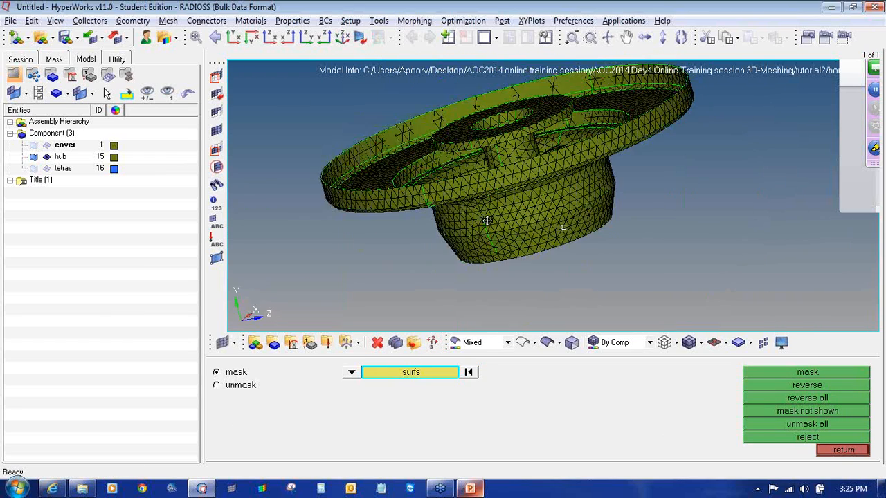
{"action": "mouse_move", "coordinate": [488, 221]}
{"action": "left_mouse_down", "text": "ctrl"}
{"action": "mouse_move", "coordinate": [436, 170]}
{"action": "mouse_move", "coordinate": [465, 224]}
{"action": "mouse_move", "coordinate": [545, 218]}
{"action": "left_mouse_up", "text": "ctrl"}
{"action": "scroll", "coordinate": [435, 170], "scroll_direction": "up", "scroll_amount": 5, "text": "ctrl"}
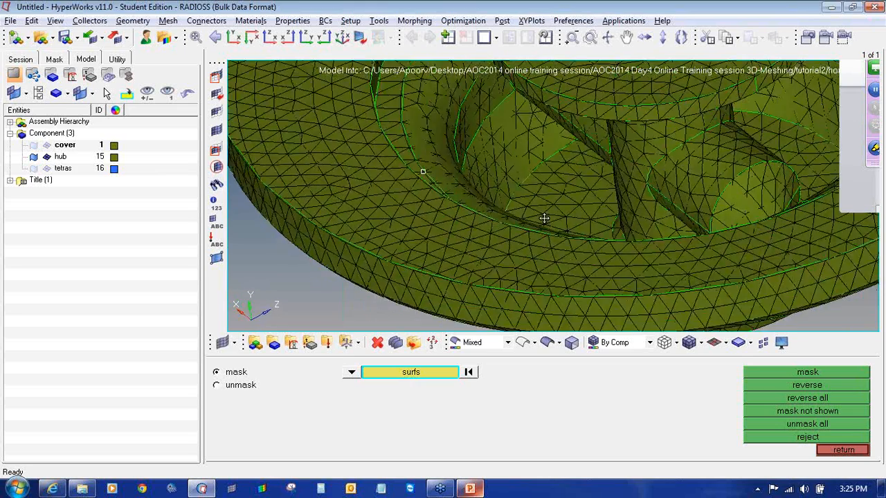
{"action": "scroll", "coordinate": [544, 218], "scroll_direction": "down", "scroll_amount": 8, "text": "ctrl"}
{"action": "mouse_move", "coordinate": [477, 238]}
{"action": "left_mouse_down", "text": "ctrl"}
{"action": "mouse_move", "coordinate": [522, 240]}
{"action": "mouse_move", "coordinate": [477, 239]}
{"action": "left_mouse_up", "text": "ctrl"}
{"action": "right_click_drag", "start_coordinate": [499, 162], "coordinate": [504, 200], "text": "ctrl"}
{"action": "scroll", "coordinate": [504, 199], "scroll_direction": "up", "scroll_amount": 5, "text": "ctrl"}
{"action": "mouse_move", "coordinate": [487, 305]}
{"action": "left_mouse_down", "text": "ctrl"}
{"action": "mouse_move", "coordinate": [530, 307]}
{"action": "mouse_move", "coordinate": [445, 273]}
{"action": "mouse_move", "coordinate": [530, 198]}
{"action": "mouse_move", "coordinate": [546, 241]}
{"action": "mouse_move", "coordinate": [557, 253]}
{"action": "mouse_move", "coordinate": [566, 240]}
{"action": "mouse_move", "coordinate": [503, 237]}
{"action": "mouse_move", "coordinate": [503, 215]}
{"action": "mouse_move", "coordinate": [516, 246]}
{"action": "left_mouse_up", "text": "ctrl"}
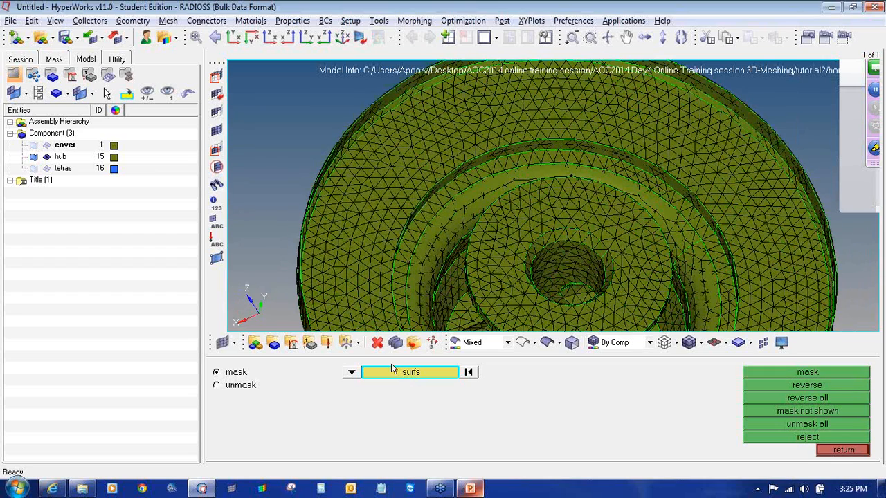
- Mask the elements on the flat ring face around the hub's bore by face and look inside the hub
{"action": "left_click", "coordinate": [353, 373]}
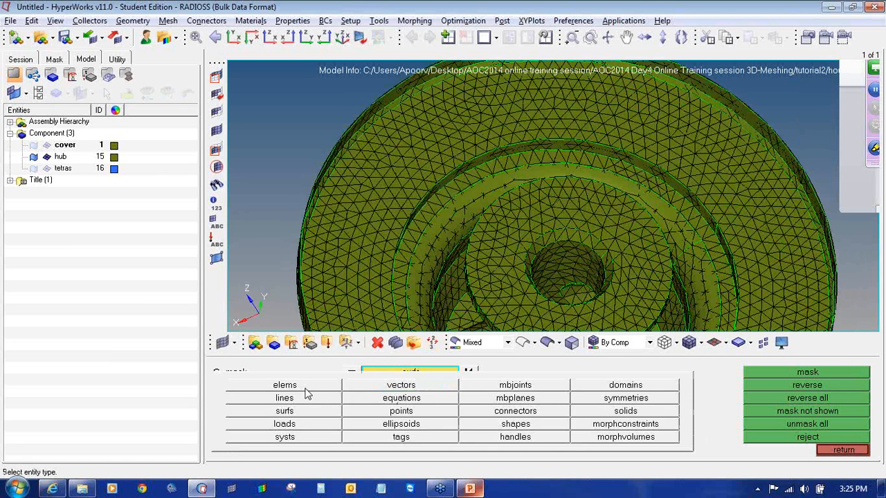
{"action": "left_click", "coordinate": [305, 388]}
{"action": "left_click", "coordinate": [410, 374]}
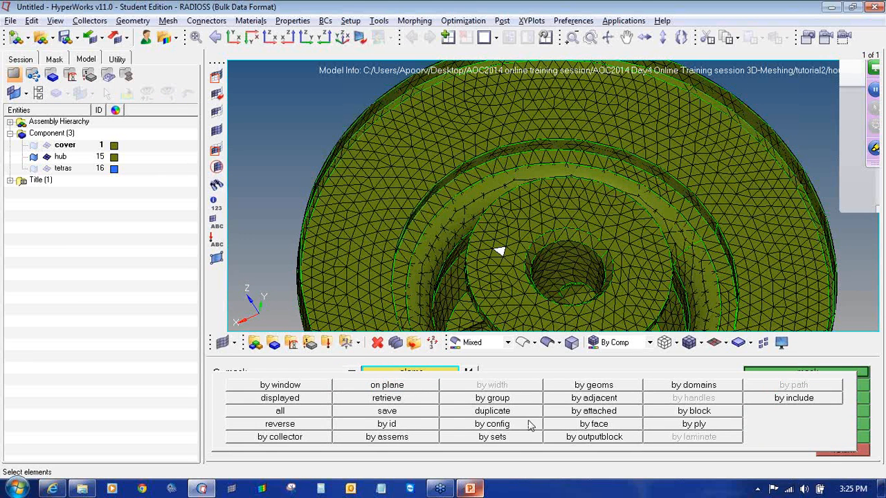
{"action": "left_click", "coordinate": [569, 424]}
{"action": "left_click", "coordinate": [788, 372]}
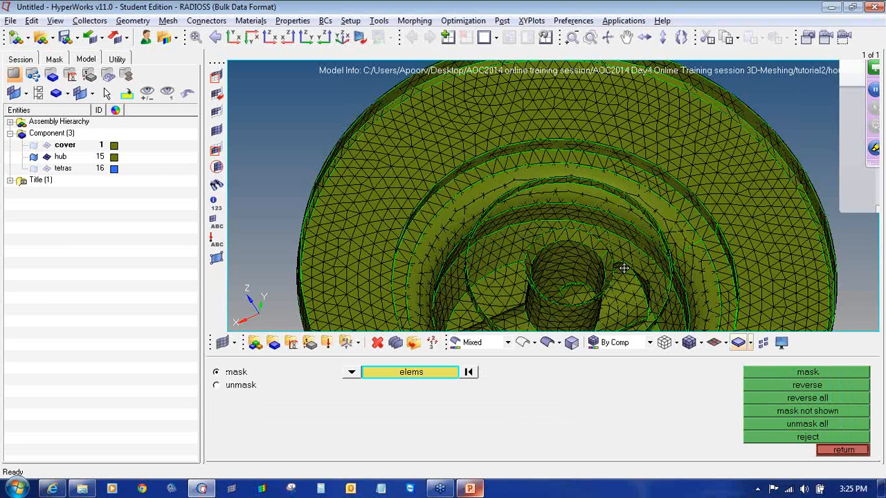
{"action": "left_click_drag", "start_coordinate": [623, 267], "coordinate": [492, 218], "text": "ctrl"}
{"action": "middle_click", "coordinate": [491, 218], "text": "ctrl"}
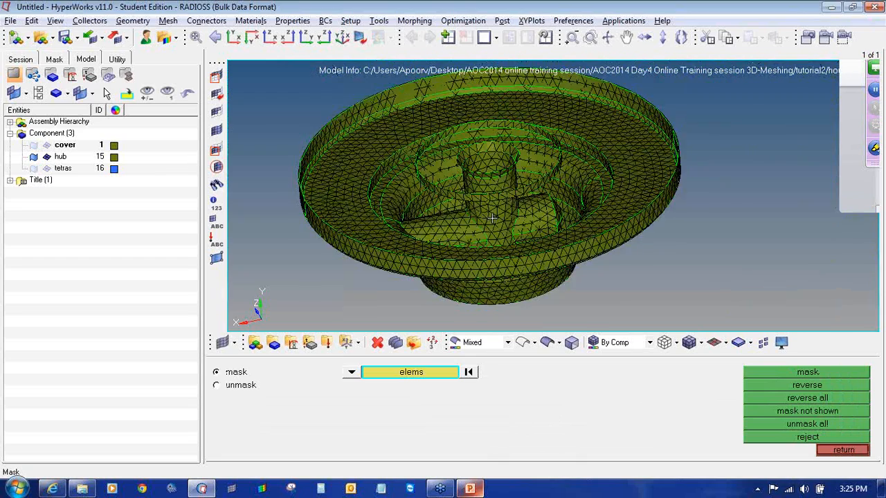
{"action": "right_click_drag", "start_coordinate": [495, 219], "coordinate": [540, 235], "text": "ctrl"}
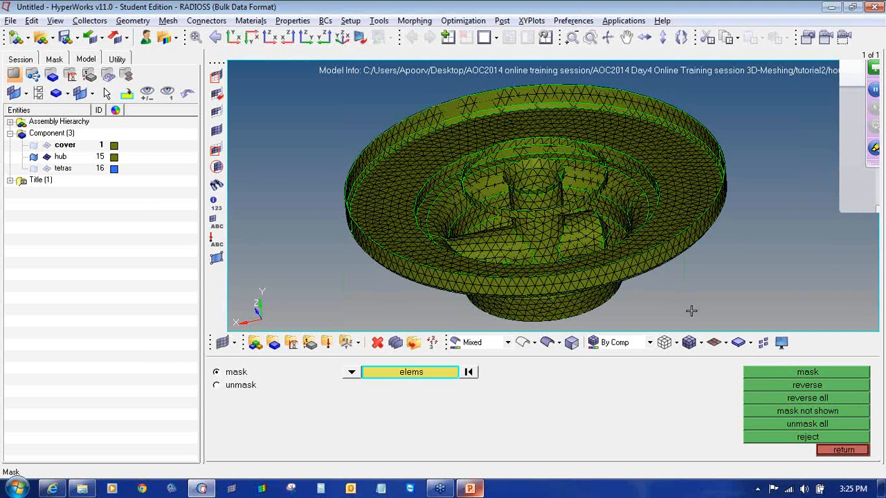
- Restore all masked elements of the hub, finish masking, and hide the hub's geometry
{"action": "left_click", "coordinate": [800, 434]}
{"action": "left_click", "coordinate": [825, 451]}
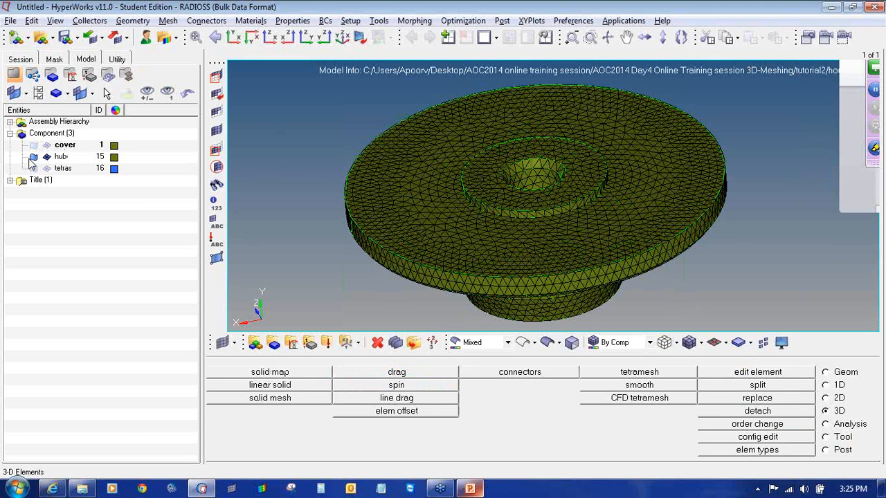
- Mask a window of elements on one side of the hub, view the sectioned interior, and unmask all elements
{"action": "key", "text": "F5"}
{"action": "scroll", "coordinate": [456, 166], "scroll_direction": "down", "scroll_amount": 3}
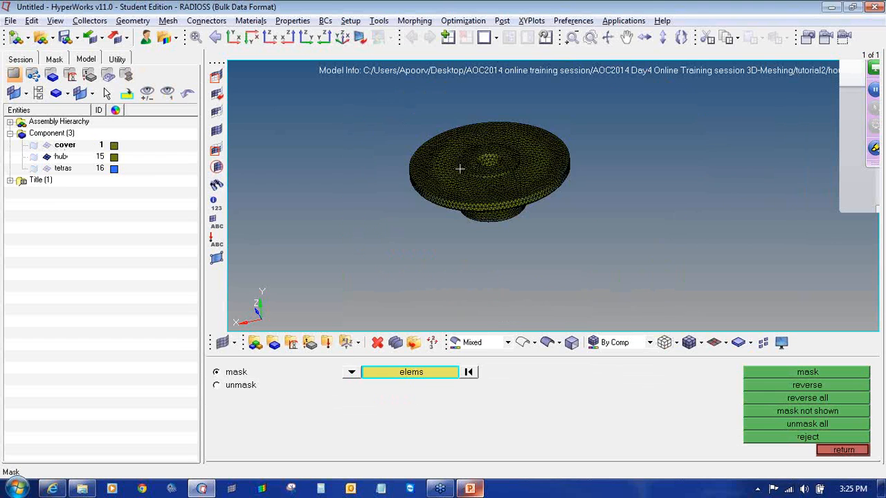
{"action": "left_click_drag", "start_coordinate": [558, 260], "coordinate": [579, 266], "text": "ctrl"}
{"action": "left_click_drag", "start_coordinate": [580, 266], "coordinate": [522, 103], "text": "shift"}
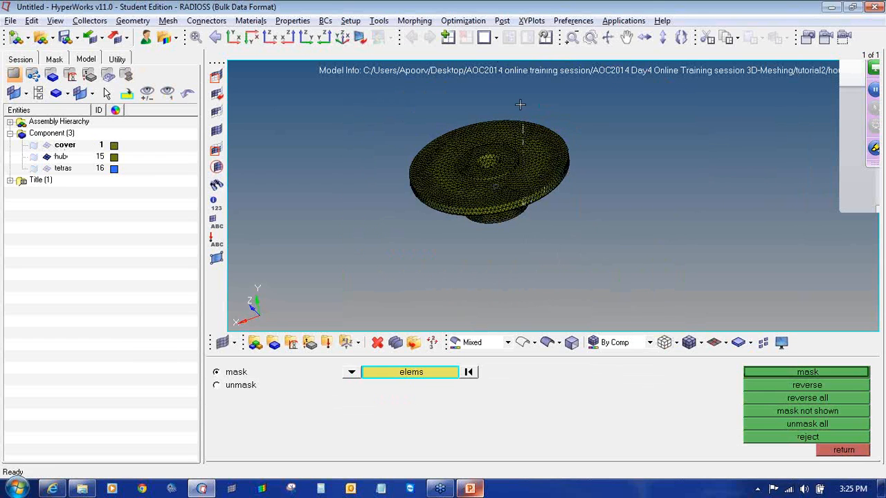
{"action": "middle_click", "coordinate": [520, 156]}
{"action": "left_click_drag", "start_coordinate": [520, 157], "coordinate": [543, 218], "text": "ctrl"}
{"action": "scroll", "coordinate": [461, 170], "scroll_direction": "up", "scroll_amount": 5, "text": "ctrl"}
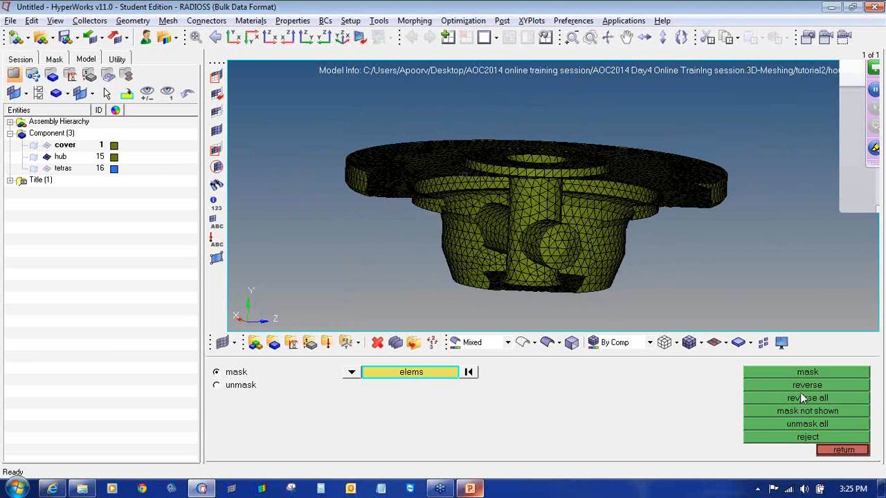
{"action": "left_click", "coordinate": [803, 424]}
{"action": "left_click", "coordinate": [831, 449]}
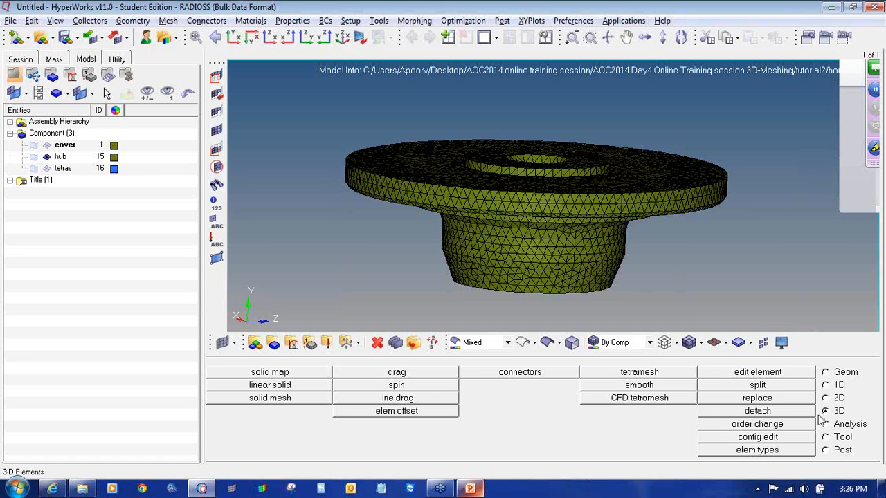
- Start the Edges check by elements and select all the hub's elements with a window
{"action": "left_click", "coordinate": [826, 439]}
{"action": "left_click", "coordinate": [667, 390]}
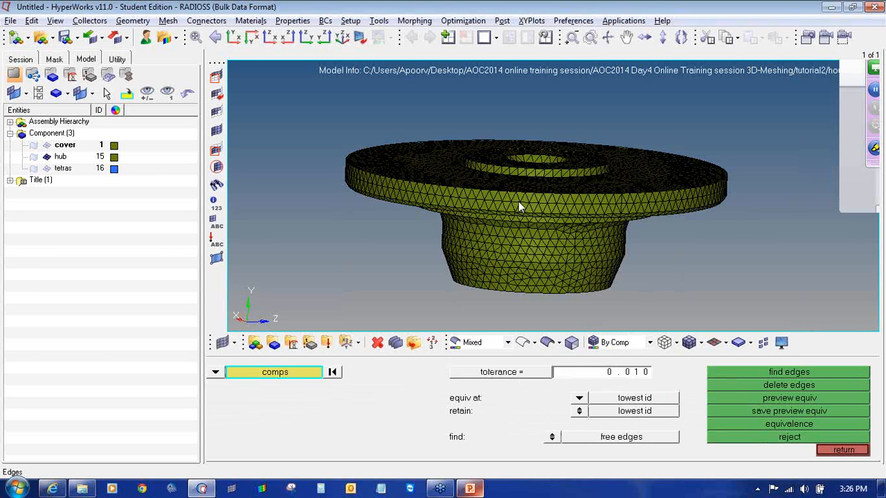
{"action": "left_click", "coordinate": [215, 372]}
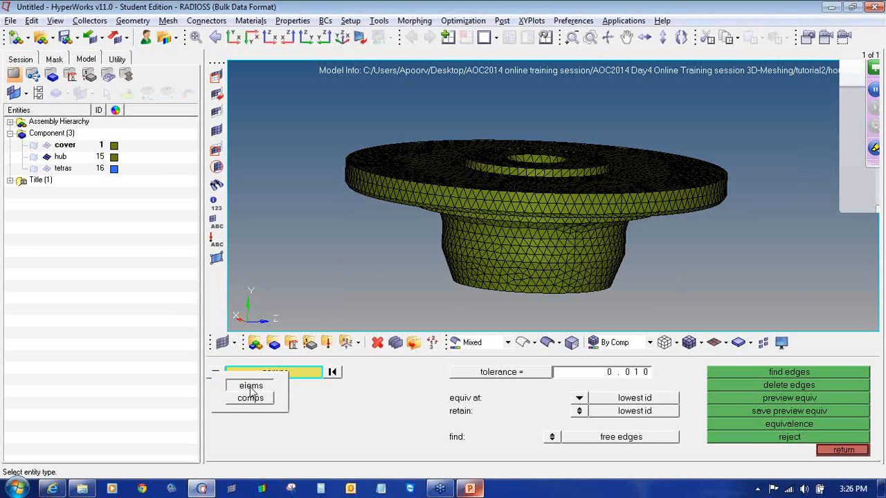
{"action": "left_click", "coordinate": [250, 386]}
{"action": "left_click_drag", "start_coordinate": [299, 106], "coordinate": [356, 154], "text": "shift"}
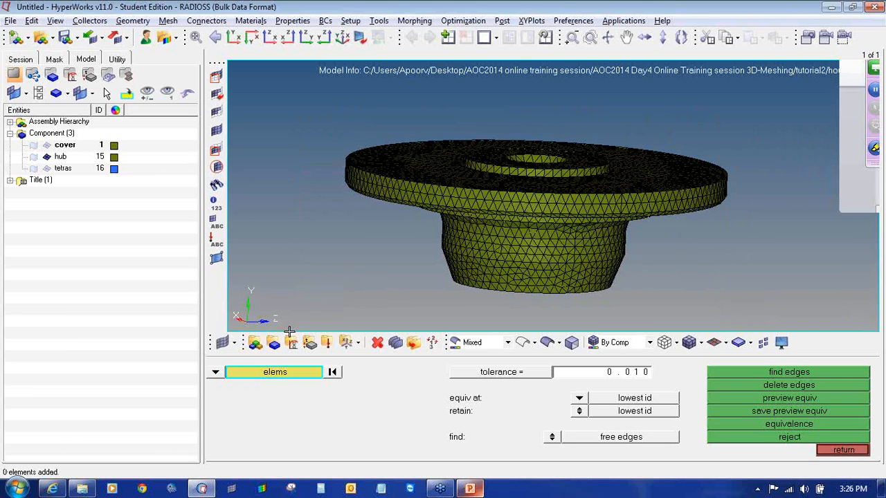
{"action": "left_click", "coordinate": [215, 372]}
{"action": "left_click", "coordinate": [251, 385]}
{"action": "left_click_drag", "start_coordinate": [288, 91], "coordinate": [795, 325], "text": "shift"}
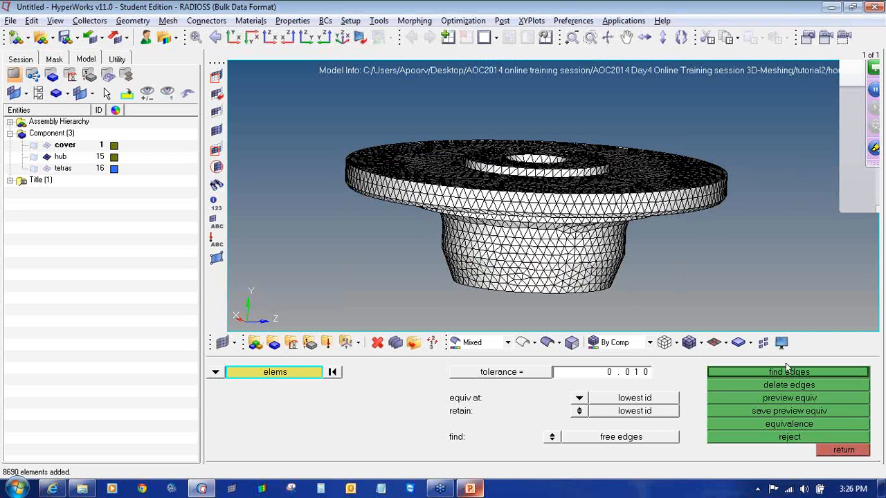
- With the tolerance set to 0.1, preview and equivalence the coincident nodes of the hub's elements and find the free edges
{"action": "left_click", "coordinate": [634, 375]}
{"action": "type", "text": "0.0"}
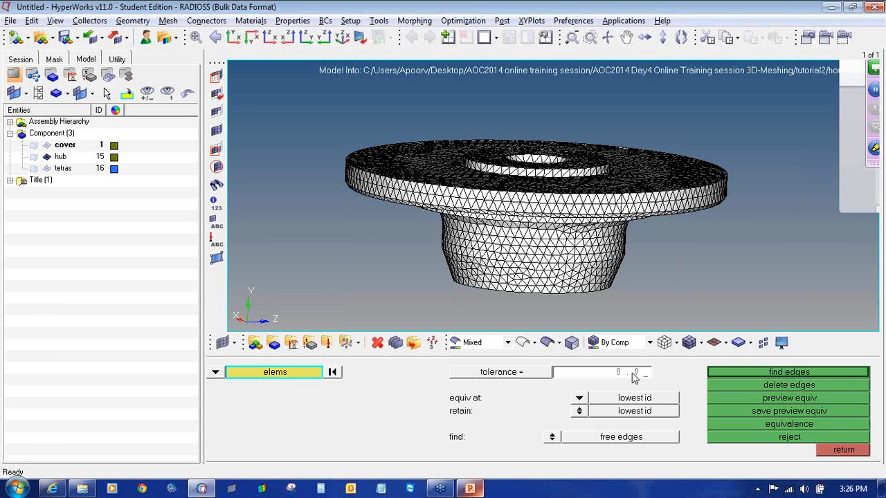
{"action": "type", "text": "00"}
{"action": "left_click", "coordinate": [726, 399]}
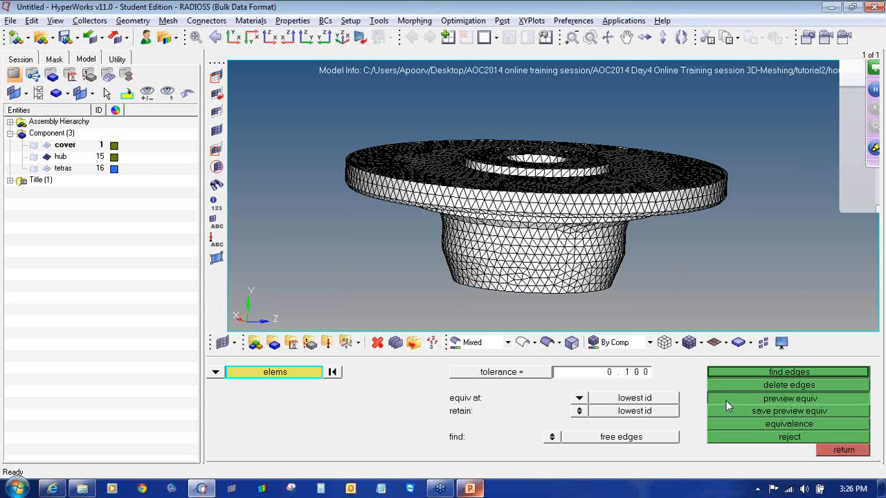
{"action": "left_click", "coordinate": [742, 424]}
{"action": "left_click", "coordinate": [742, 372]}
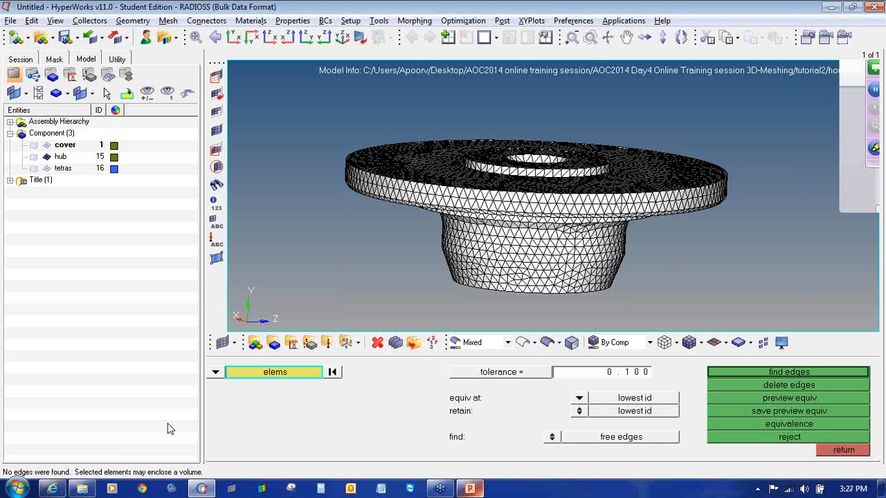
{"action": "left_click", "coordinate": [842, 453]}
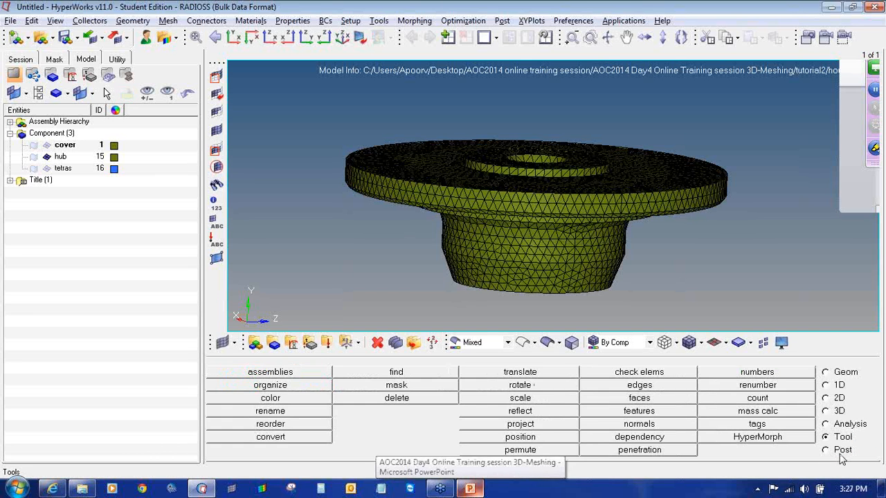
- Check the 2D element quality for warpage, aspect, jacobian, and the trias' minimum and maximum angles
{"action": "left_click", "coordinate": [675, 375]}
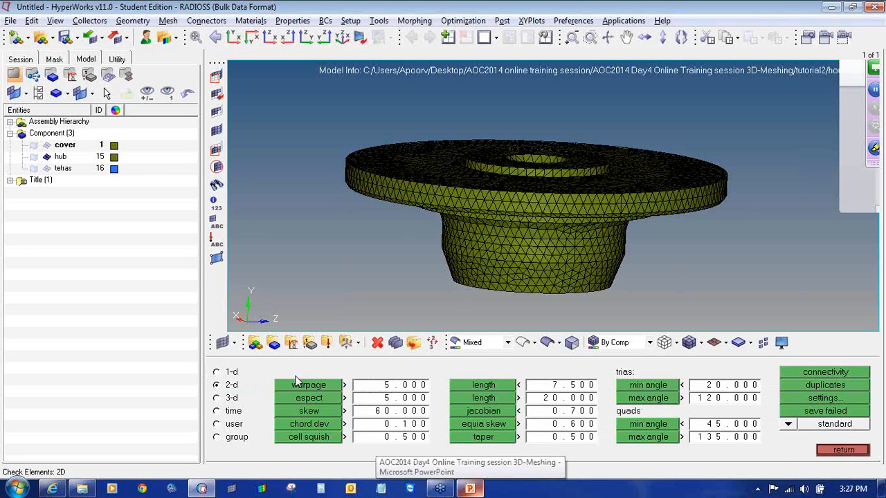
{"action": "left_click", "coordinate": [311, 386]}
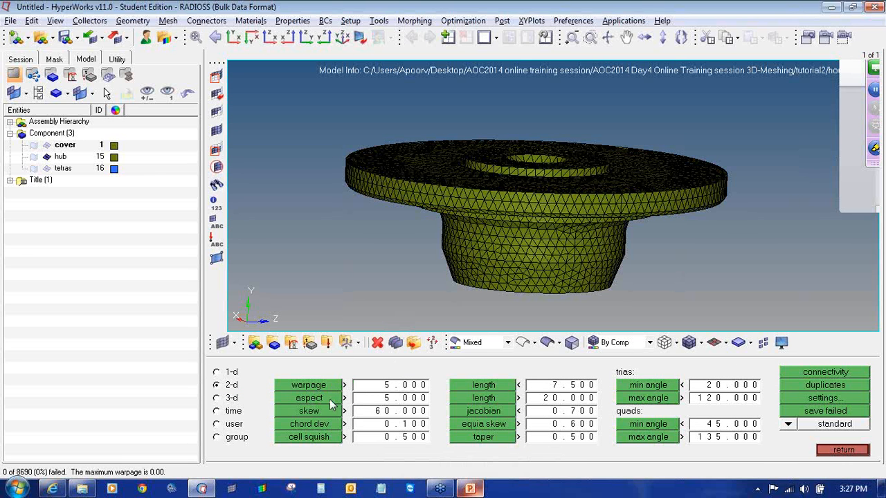
{"action": "left_click", "coordinate": [309, 398]}
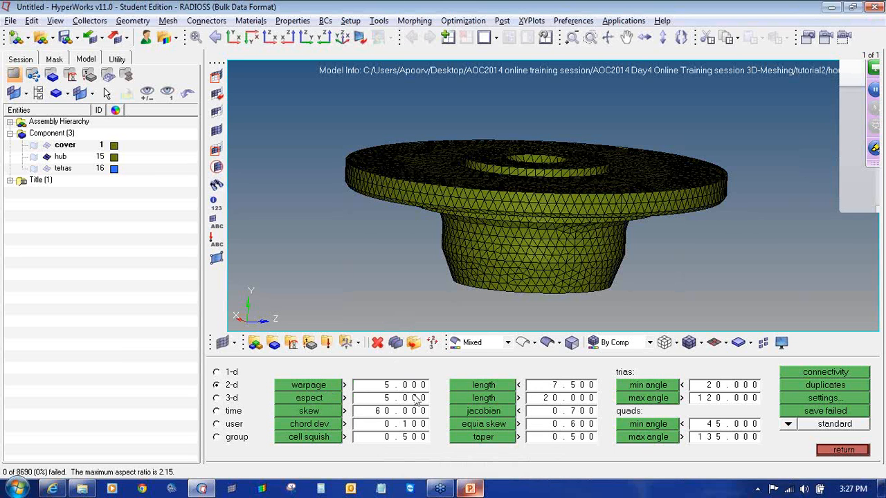
{"action": "left_click", "coordinate": [474, 414]}
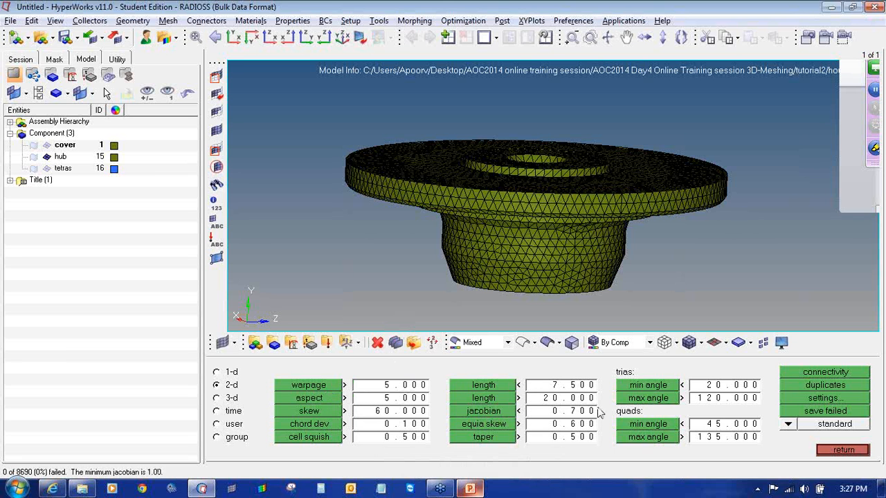
{"action": "left_click", "coordinate": [635, 391]}
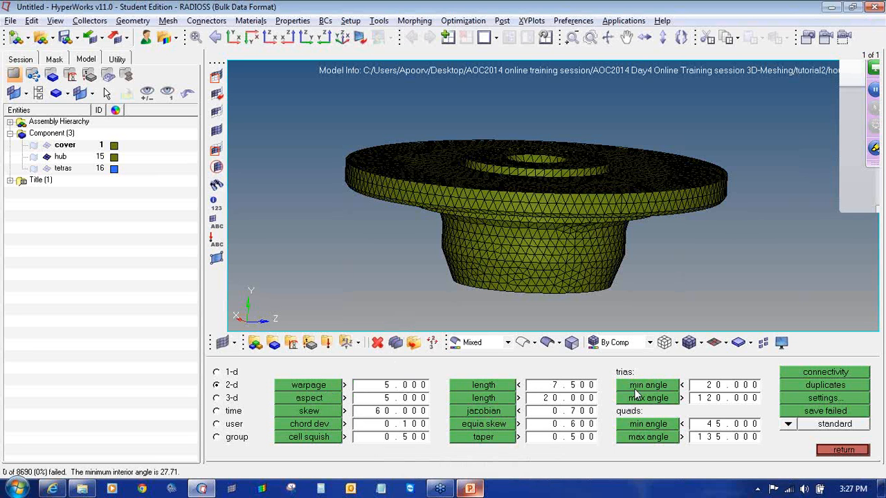
{"action": "left_click", "coordinate": [643, 401]}
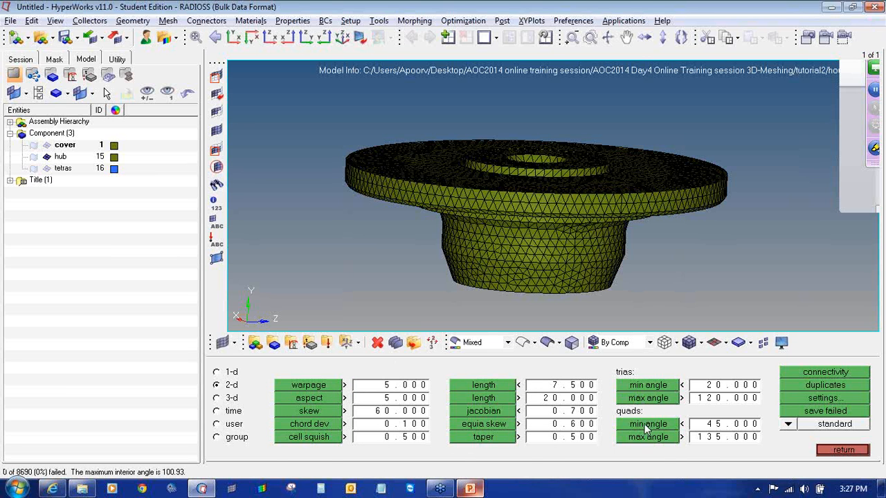
{"action": "left_click", "coordinate": [843, 450]}
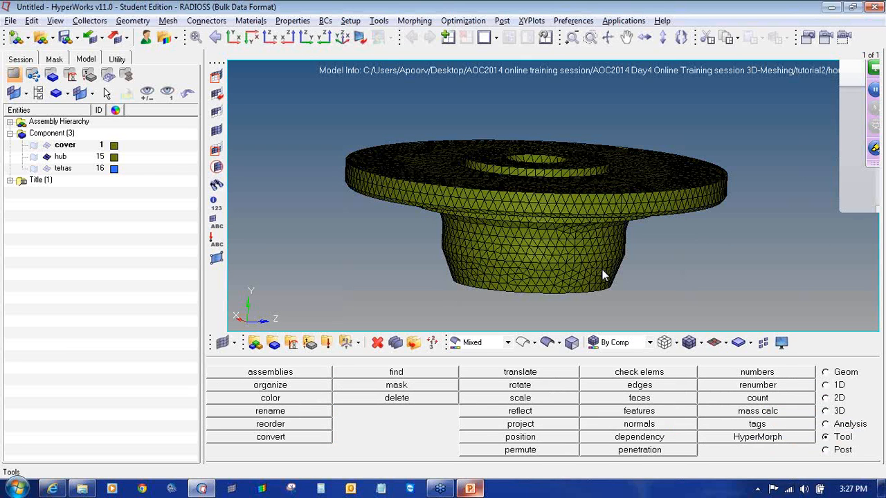
- Set up a Tetra mesh with the float trias/quads defined by elements, selecting all the hub's elements with a window
{"action": "left_click", "coordinate": [826, 413]}
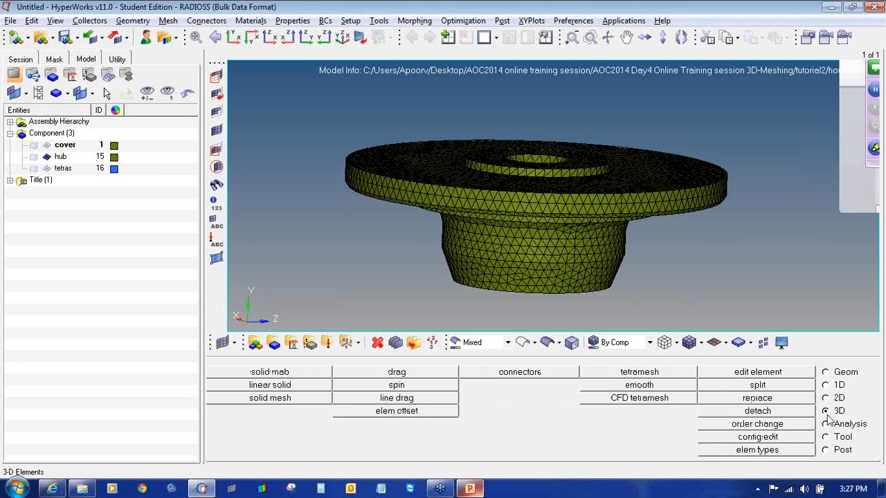
{"action": "left_click", "coordinate": [659, 377]}
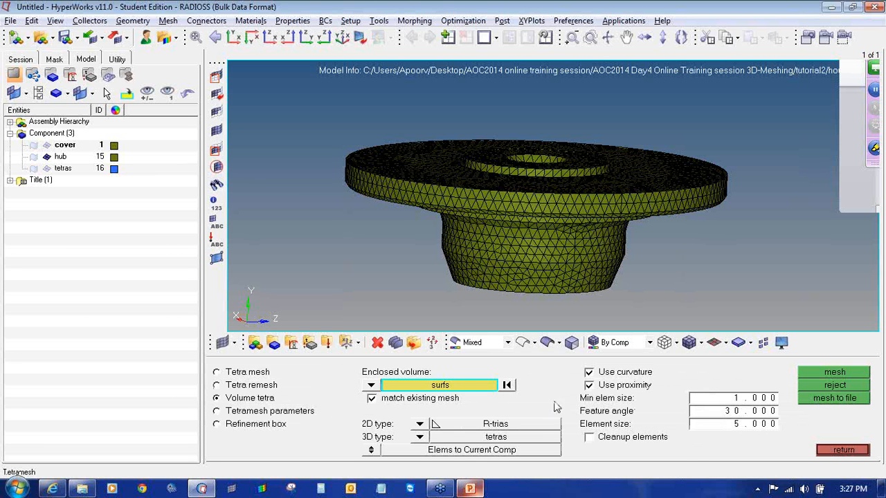
{"action": "left_click", "coordinate": [247, 374]}
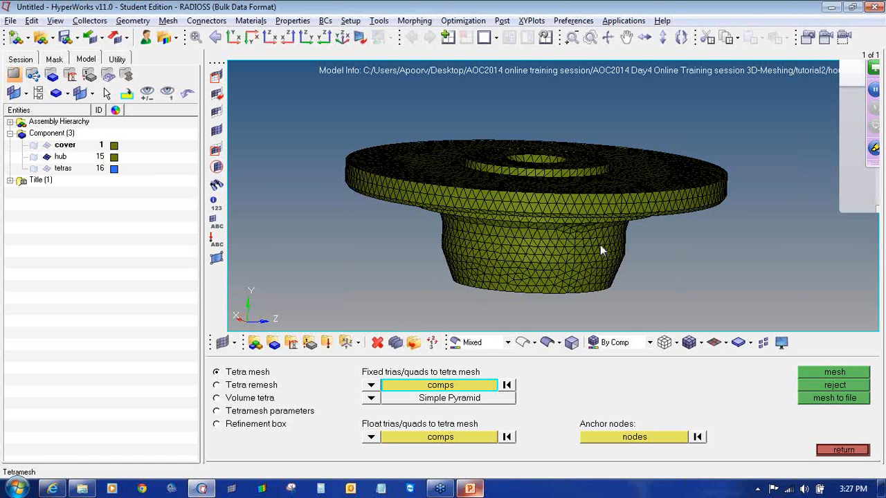
{"action": "scroll", "coordinate": [516, 242], "scroll_direction": "up", "scroll_amount": 3}
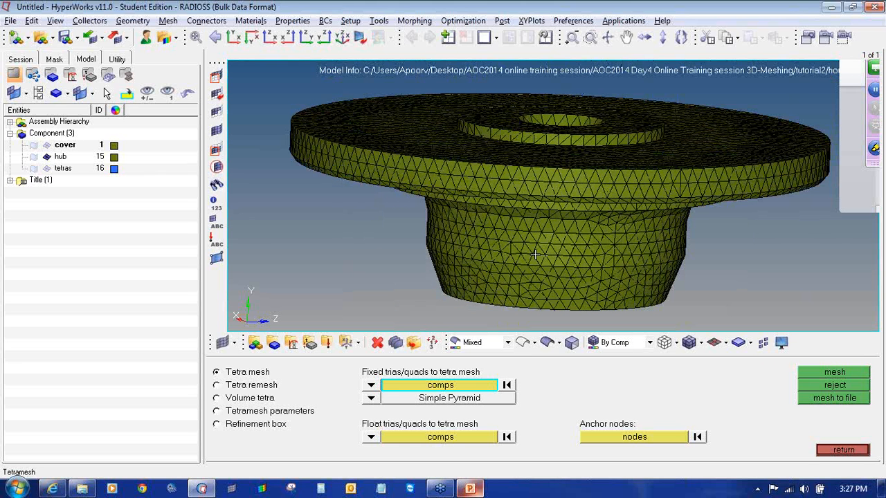
{"action": "left_click", "coordinate": [414, 439]}
{"action": "left_click", "coordinate": [370, 438]}
{"action": "left_click", "coordinate": [369, 425]}
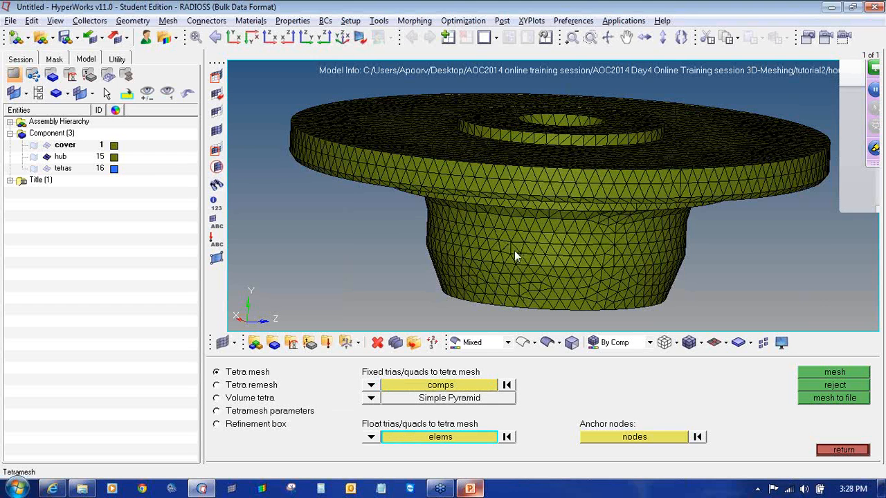
{"action": "scroll", "coordinate": [541, 239], "scroll_direction": "up", "scroll_amount": 3}
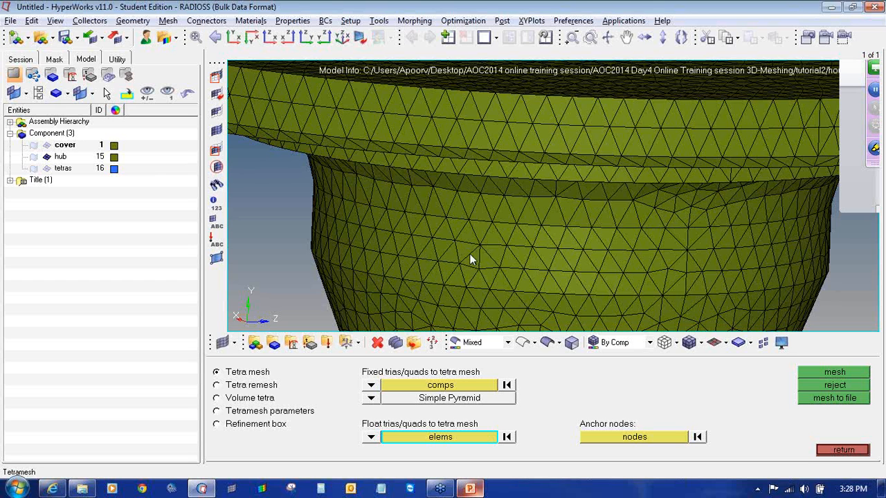
{"action": "key", "text": "f"}
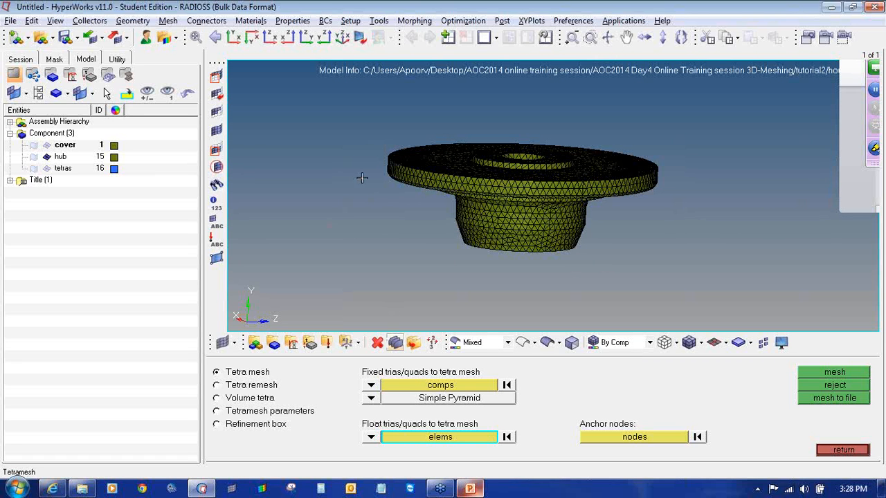
{"action": "left_click_drag", "start_coordinate": [357, 119], "coordinate": [726, 294], "text": "shift"}
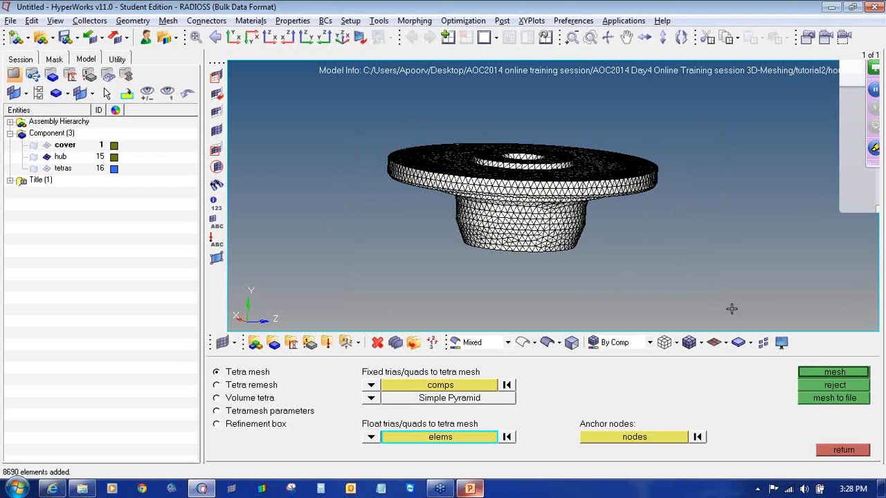
- Try generating the tetra mesh while cover is the current component, and reject the result
{"action": "left_click", "coordinate": [807, 372]}
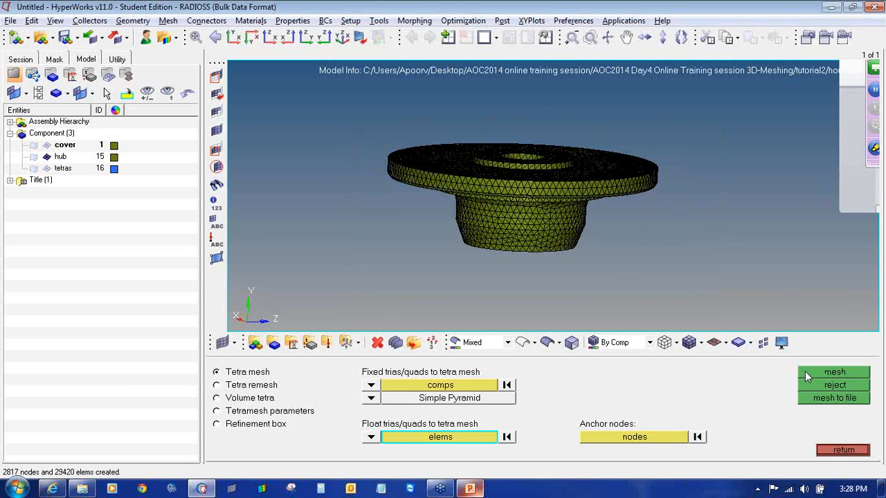
{"action": "left_click", "coordinate": [820, 386]}
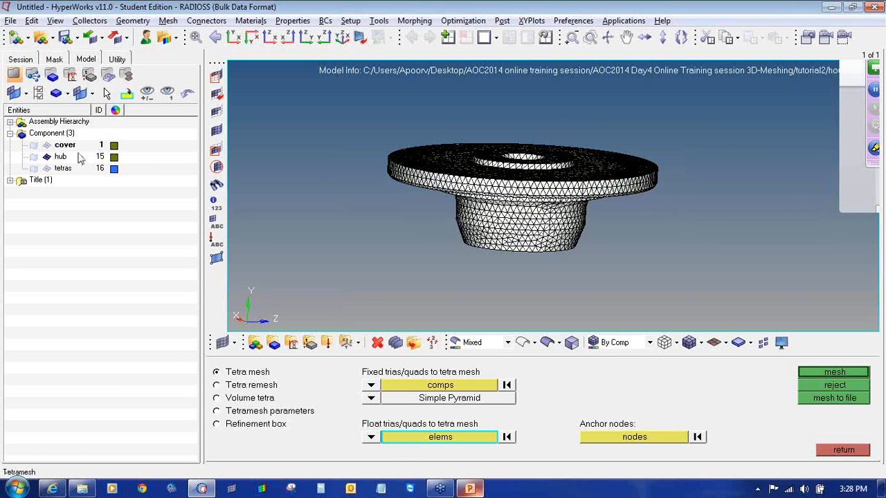
- Make tetras the current component, generate the tetra mesh from the hub's elements, and hide the hub's shell elements
{"action": "left_click", "coordinate": [64, 168]}
{"action": "right_click", "coordinate": [68, 169]}
{"action": "left_click", "coordinate": [118, 263]}
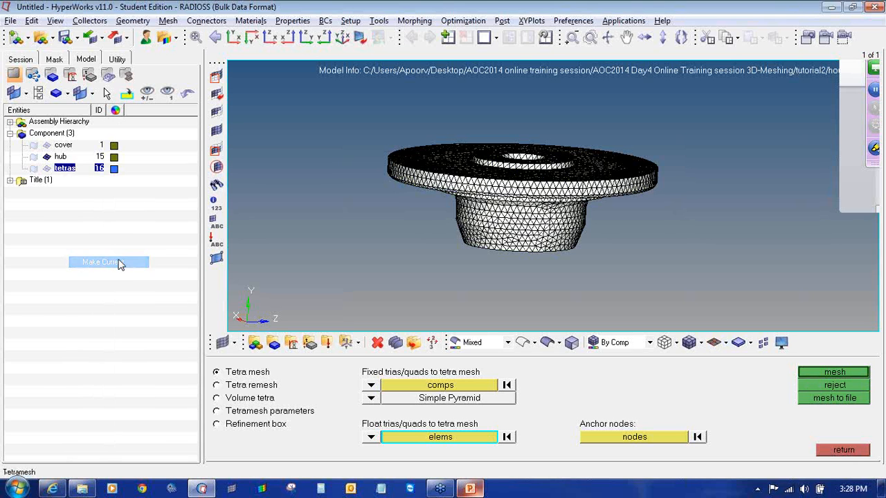
{"action": "left_click", "coordinate": [821, 378]}
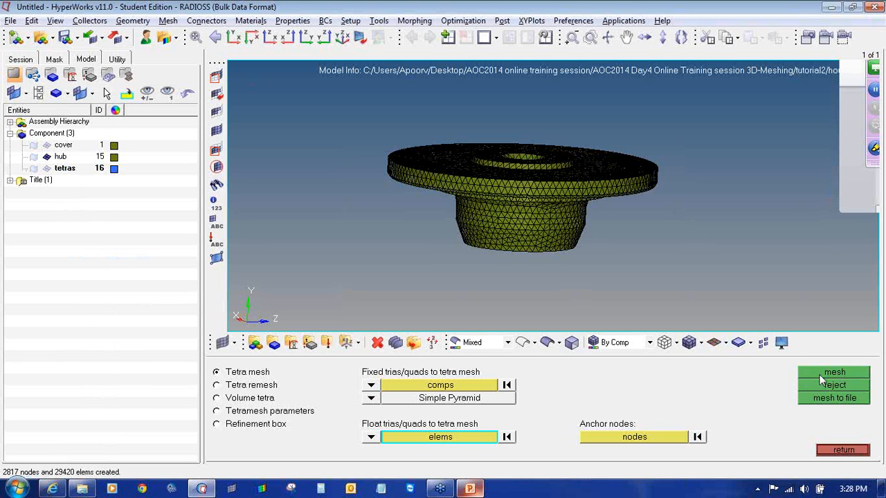
{"action": "left_click", "coordinate": [47, 157]}
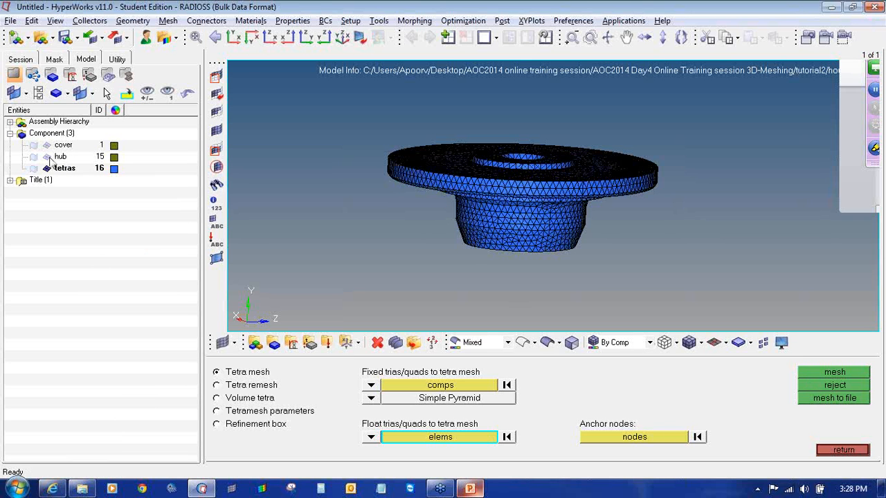
- Mask successive window selections of the tetras' elements to section the hub and inspect the tetra mesh inside
{"action": "left_click_drag", "start_coordinate": [566, 201], "coordinate": [498, 253], "text": "ctrl"}
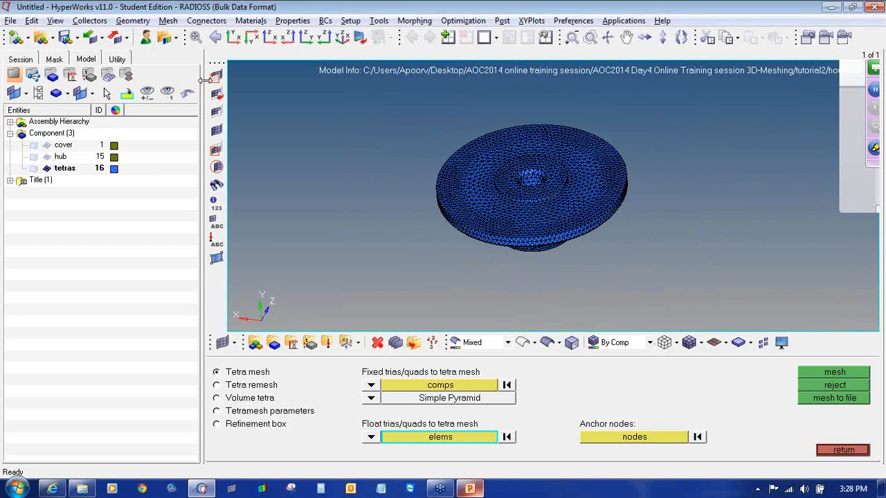
{"action": "key", "text": "F5"}
{"action": "left_click_drag", "start_coordinate": [625, 290], "coordinate": [576, 101], "text": "shift"}
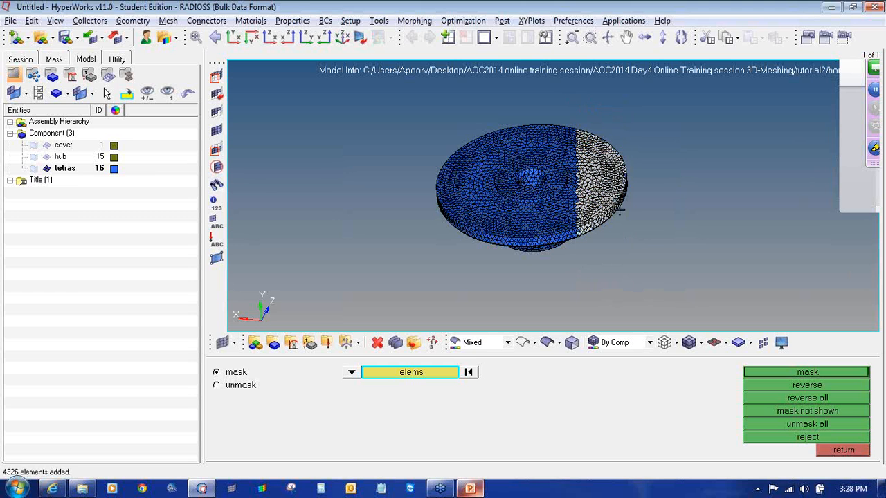
{"action": "left_click_drag", "start_coordinate": [656, 229], "coordinate": [595, 127], "text": "shift"}
{"action": "middle_click", "coordinate": [637, 188]}
{"action": "left_click_drag", "start_coordinate": [607, 229], "coordinate": [556, 266], "text": "ctrl"}
{"action": "left_click_drag", "start_coordinate": [585, 293], "coordinate": [615, 270], "text": "shift"}
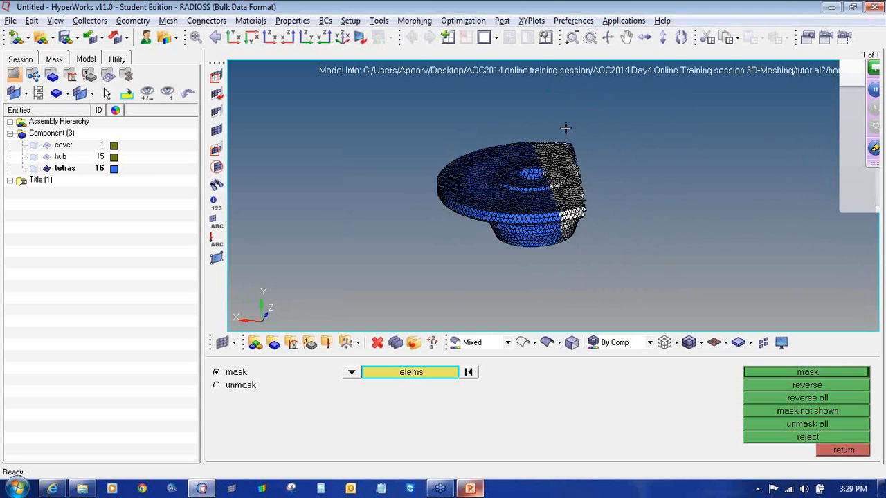
{"action": "left_click_drag", "start_coordinate": [529, 102], "coordinate": [543, 188], "text": "shift"}
{"action": "middle_click", "coordinate": [644, 256]}
{"action": "scroll", "coordinate": [524, 209], "scroll_direction": "up", "scroll_amount": 4, "text": "ctrl"}
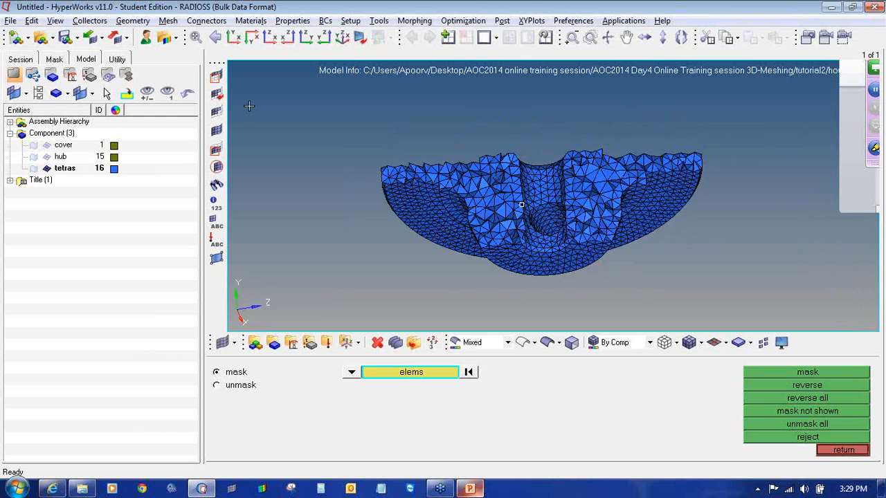
- Show the hub's shell elements as well and mask them in section to compare the outer shell with the tetras inside
{"action": "left_click", "coordinate": [47, 157]}
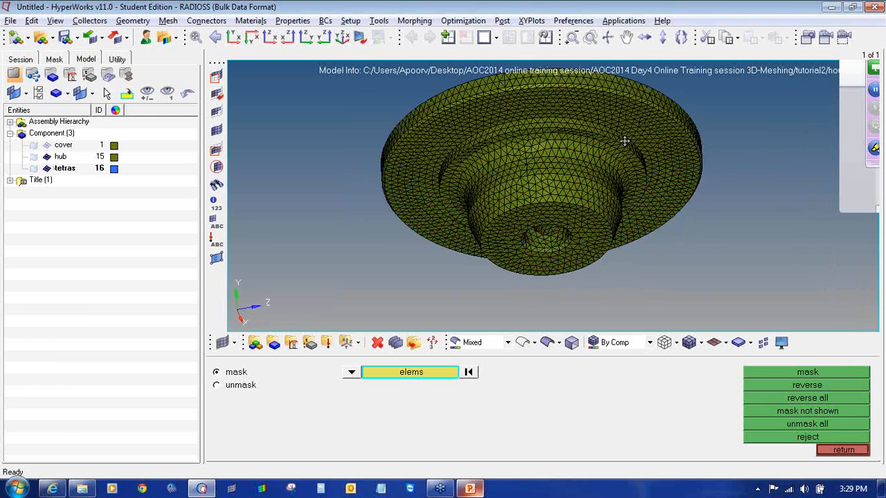
{"action": "left_click_drag", "start_coordinate": [625, 141], "coordinate": [726, 214], "text": "ctrl"}
{"action": "left_click_drag", "start_coordinate": [704, 294], "coordinate": [617, 92], "text": "shift"}
{"action": "middle_click", "coordinate": [617, 92]}
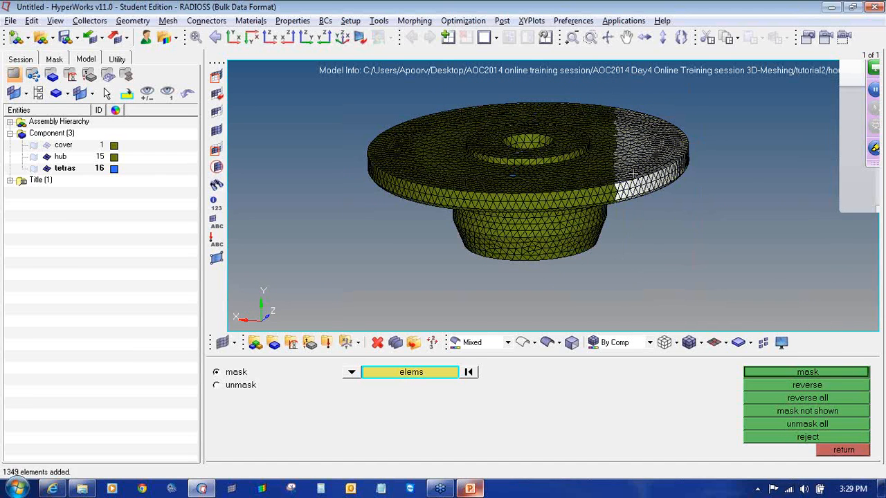
{"action": "left_click_drag", "start_coordinate": [666, 272], "coordinate": [589, 76], "text": "shift"}
{"action": "middle_click", "coordinate": [588, 77]}
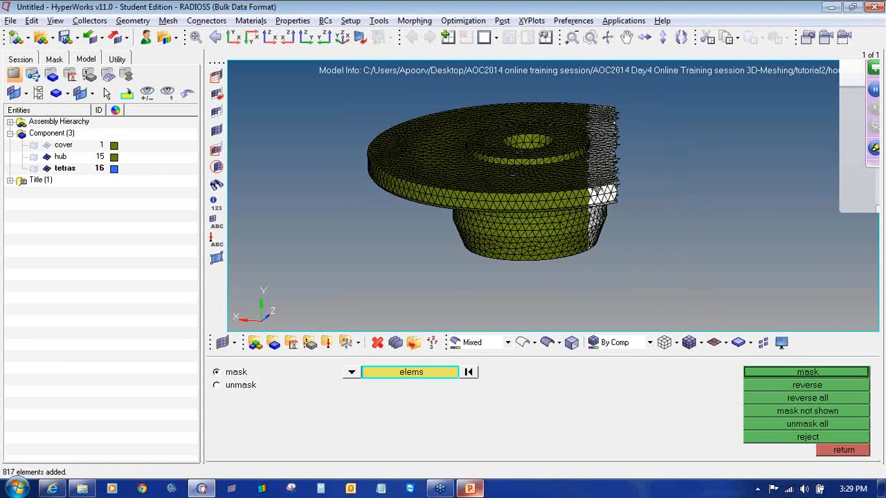
{"action": "left_click_drag", "start_coordinate": [637, 220], "coordinate": [589, 237], "text": "ctrl"}
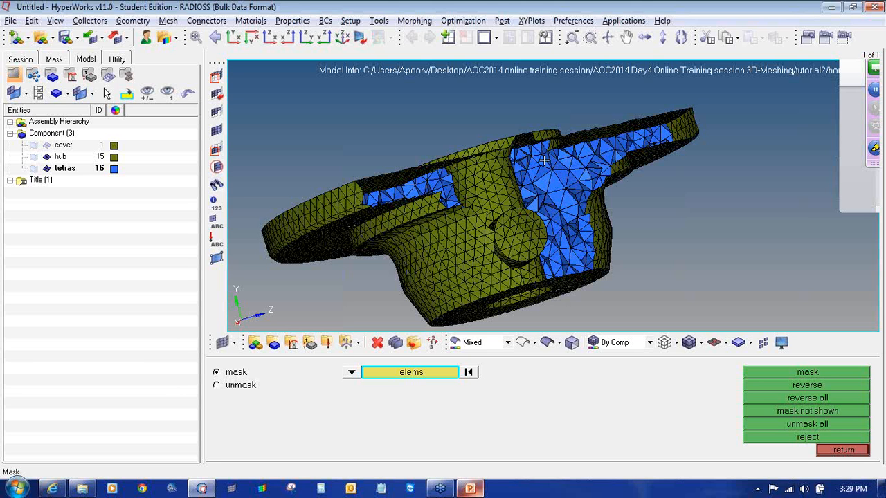
- Hide the hub's shell elements and restore the display of all the tetras' elements
{"action": "left_click", "coordinate": [47, 157]}
{"action": "left_click", "coordinate": [47, 169]}
{"action": "left_click", "coordinate": [47, 169]}
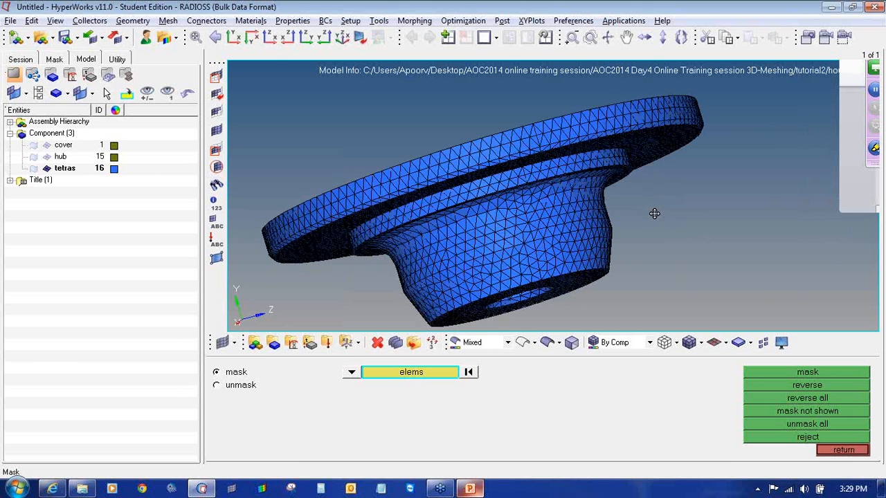
{"action": "left_click_drag", "start_coordinate": [655, 214], "coordinate": [629, 238], "text": "ctrl"}
{"action": "left_click_drag", "start_coordinate": [579, 216], "coordinate": [572, 185], "text": "ctrl"}
{"action": "scroll", "coordinate": [572, 184], "scroll_direction": "down", "scroll_amount": 3}
{"action": "left_click_drag", "start_coordinate": [585, 216], "coordinate": [614, 219], "text": "ctrl"}
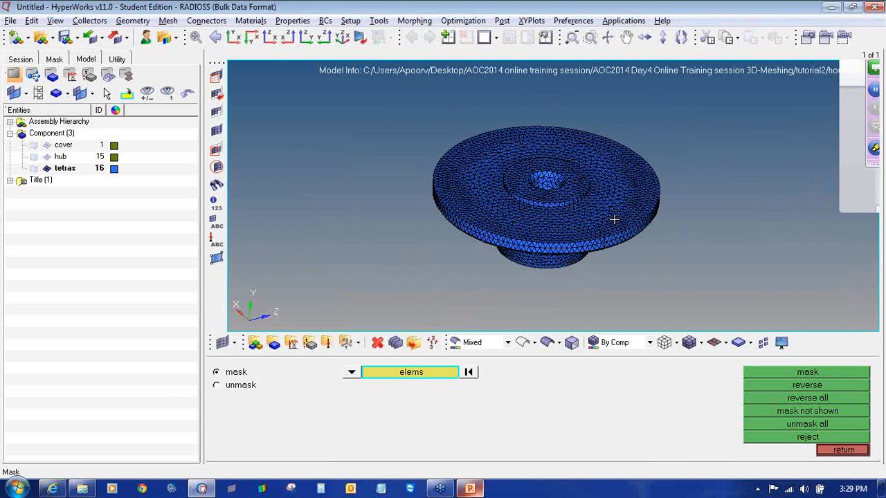
- Leave the masking and tetramesh commands and open the 3-D element quality checks
{"action": "left_click", "coordinate": [846, 451]}
{"action": "left_click", "coordinate": [845, 452]}
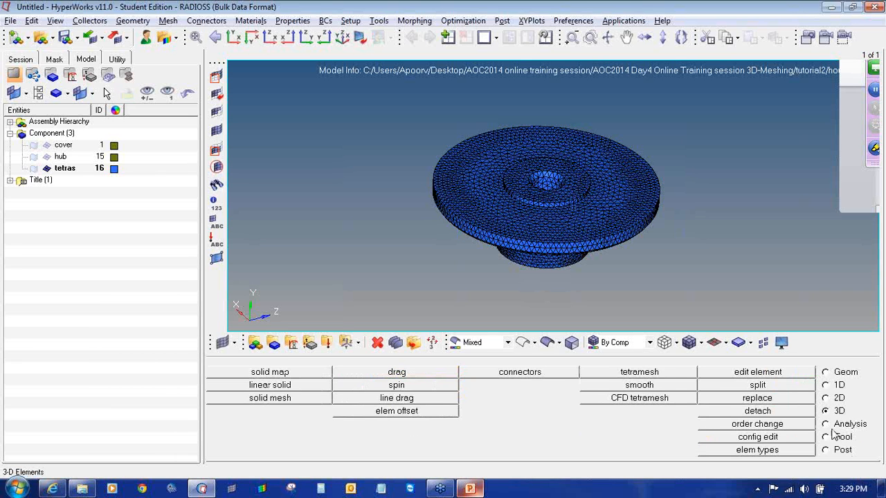
{"action": "left_click", "coordinate": [826, 436]}
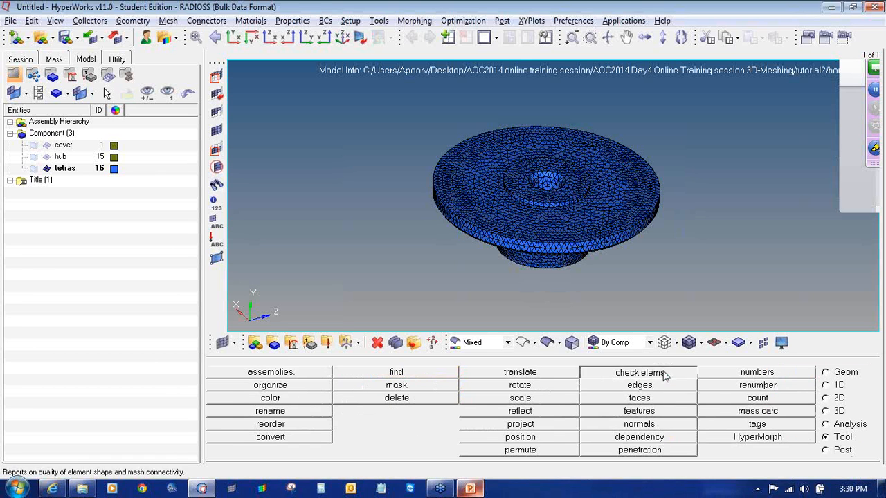
{"action": "left_click", "coordinate": [665, 374]}
{"action": "key", "text": "Escape"}
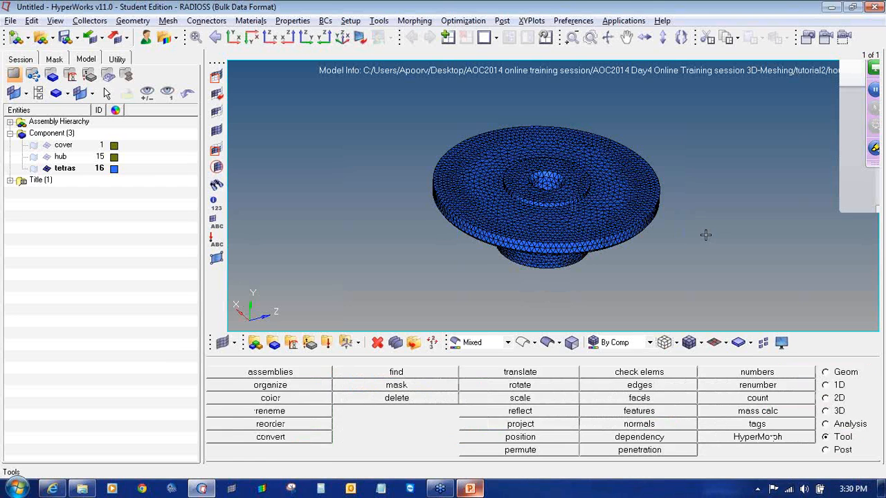
{"action": "key", "text": "F10"}
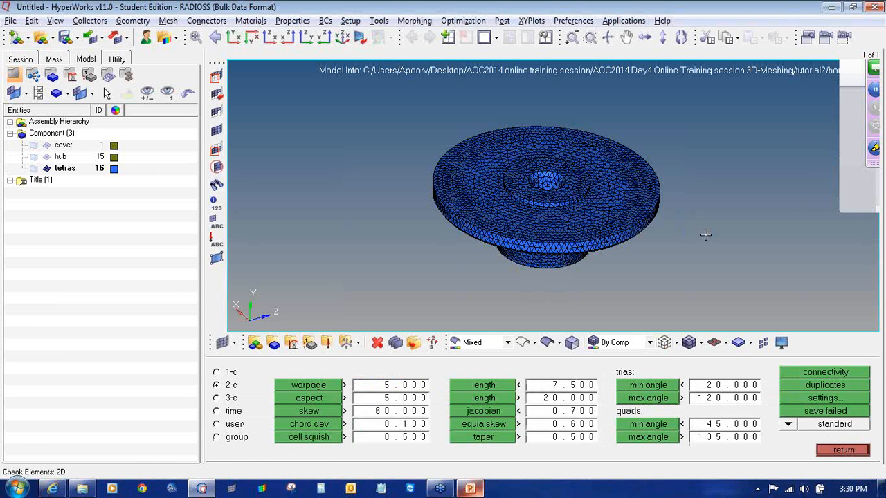
{"action": "left_click", "coordinate": [216, 398]}
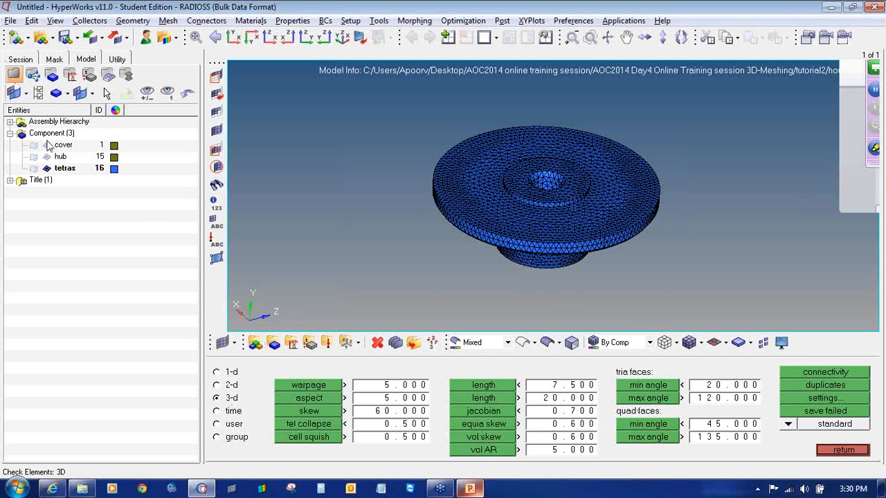
- Display only the cover component's elements and delete all the displayed elements
{"action": "left_click", "coordinate": [47, 146]}
{"action": "left_click", "coordinate": [47, 146]}
{"action": "left_click", "coordinate": [47, 168]}
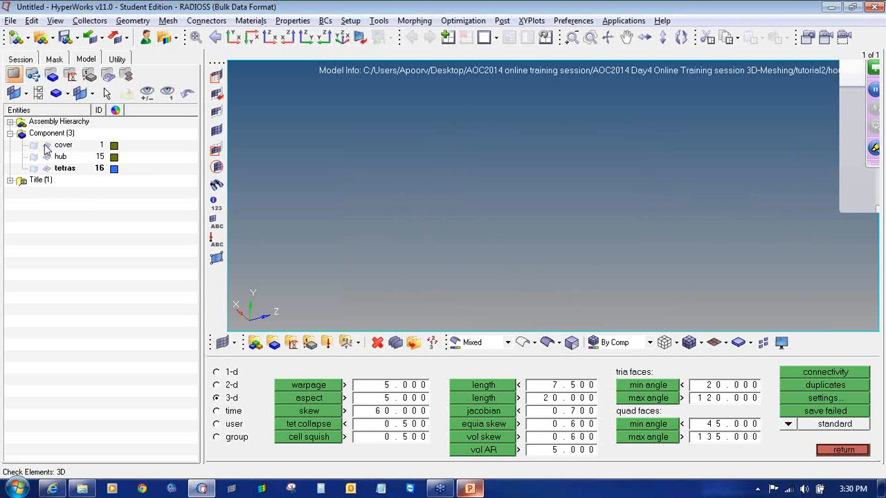
{"action": "left_click", "coordinate": [48, 146]}
{"action": "key", "text": "F2"}
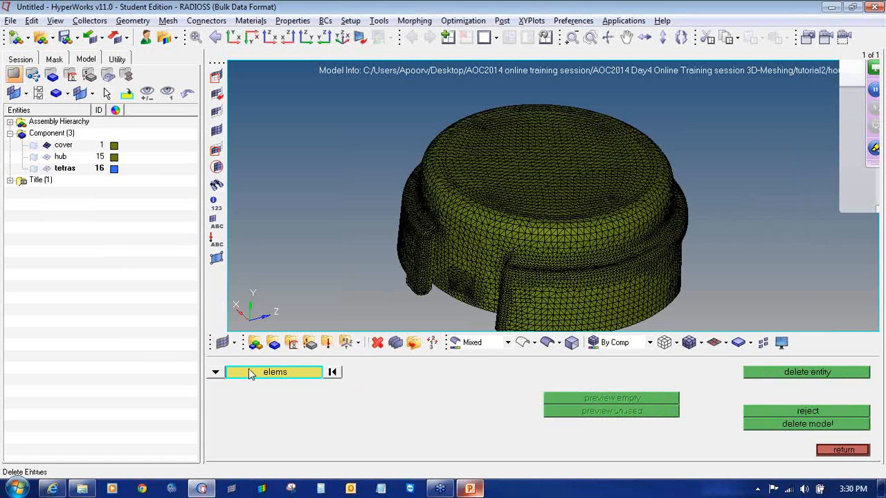
{"action": "left_click", "coordinate": [275, 372]}
{"action": "left_click", "coordinate": [304, 402]}
{"action": "left_click", "coordinate": [761, 373]}
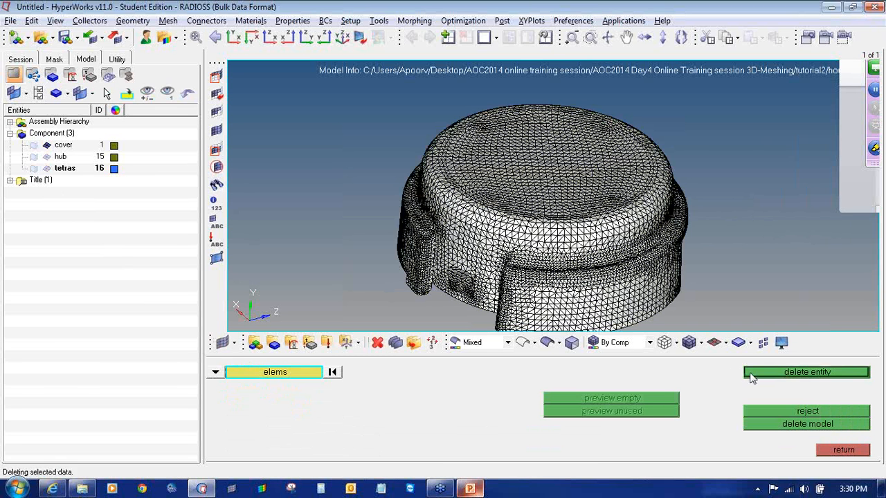
{"action": "left_click", "coordinate": [843, 450]}
- Display the tetras, check their tet collapse, set the tet collapse limit to 0.3 and check again
{"action": "left_click", "coordinate": [47, 169]}
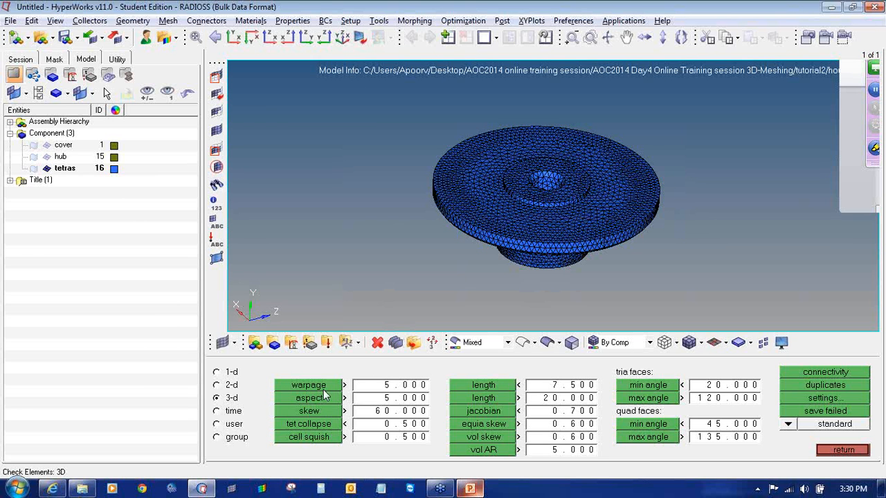
{"action": "left_click", "coordinate": [325, 425]}
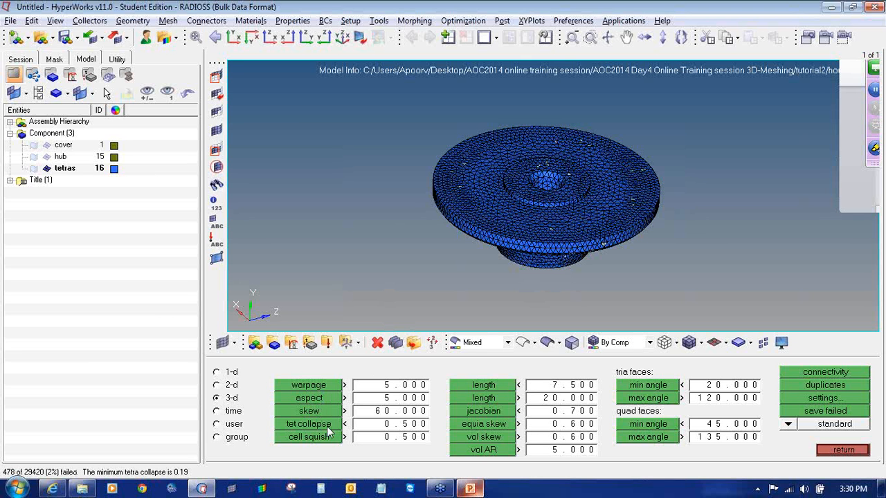
{"action": "double_click", "coordinate": [391, 426]}
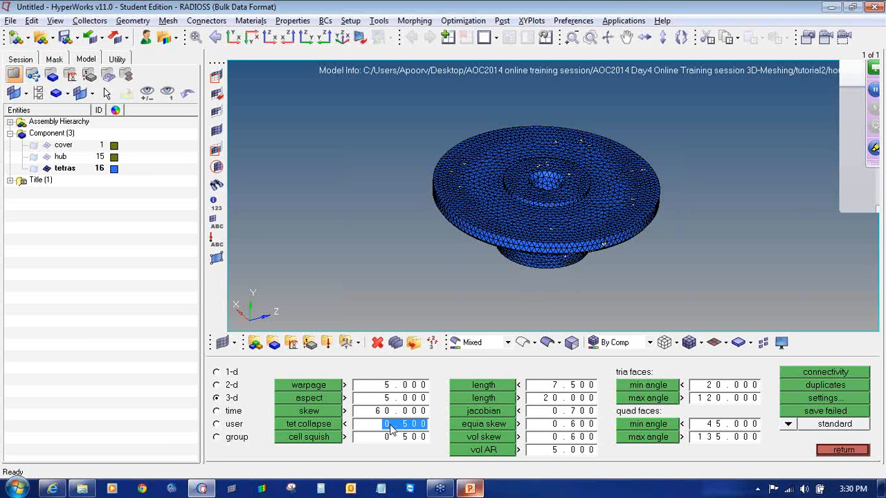
{"action": "type", "text": "0.3"}
{"action": "key", "text": "Return"}
{"action": "left_click", "coordinate": [309, 425]}
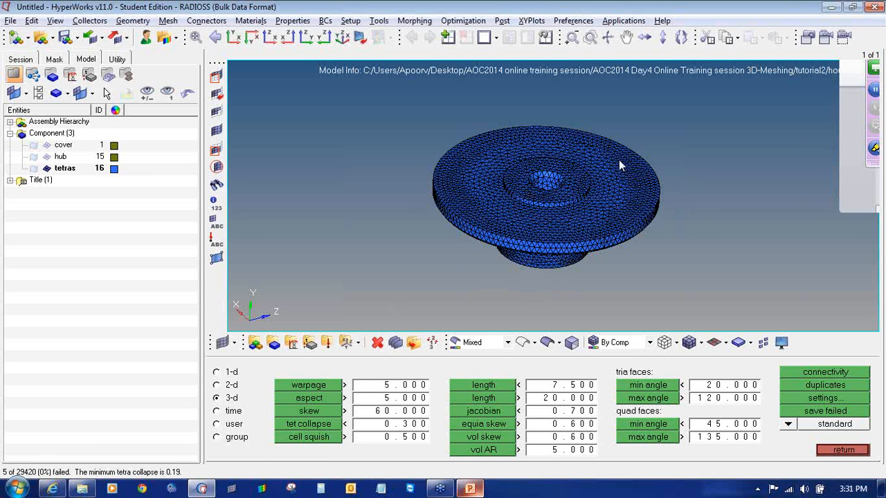
- Save the elements failing tet collapse, retrieve them as the mask selection, and reverse the selection to mask all other elements
{"action": "left_click", "coordinate": [822, 412]}
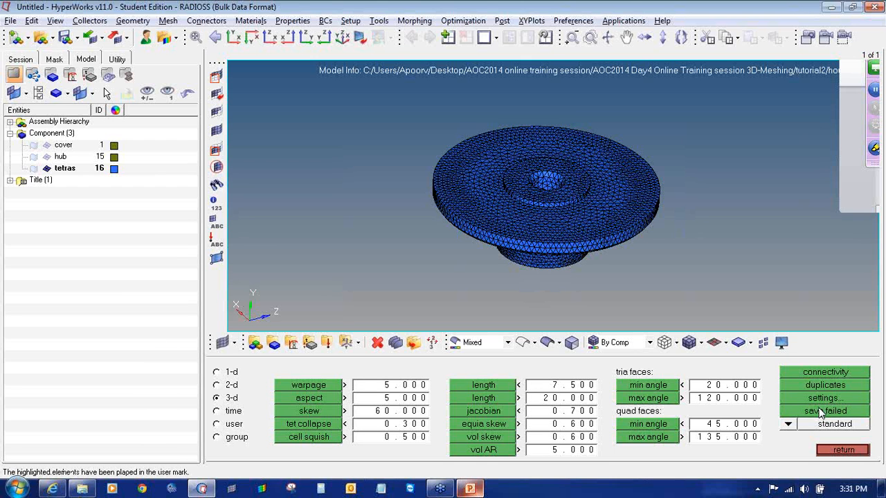
{"action": "left_click", "coordinate": [214, 78]}
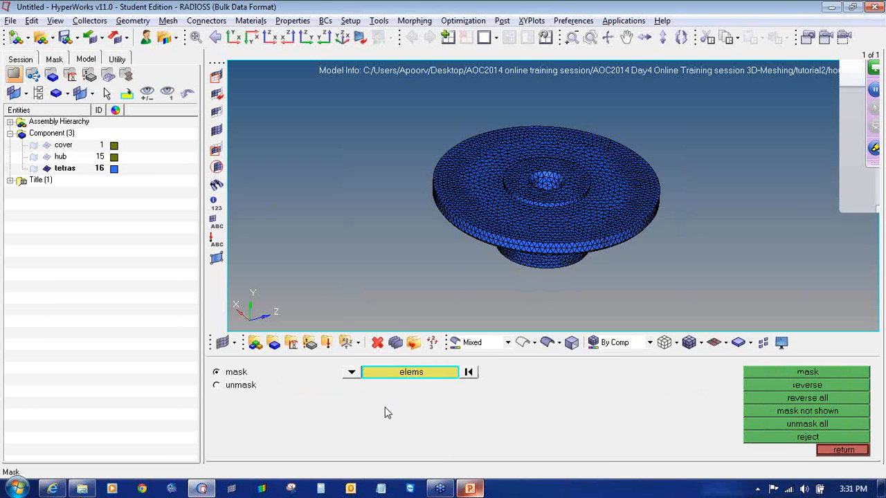
{"action": "left_click", "coordinate": [351, 374]}
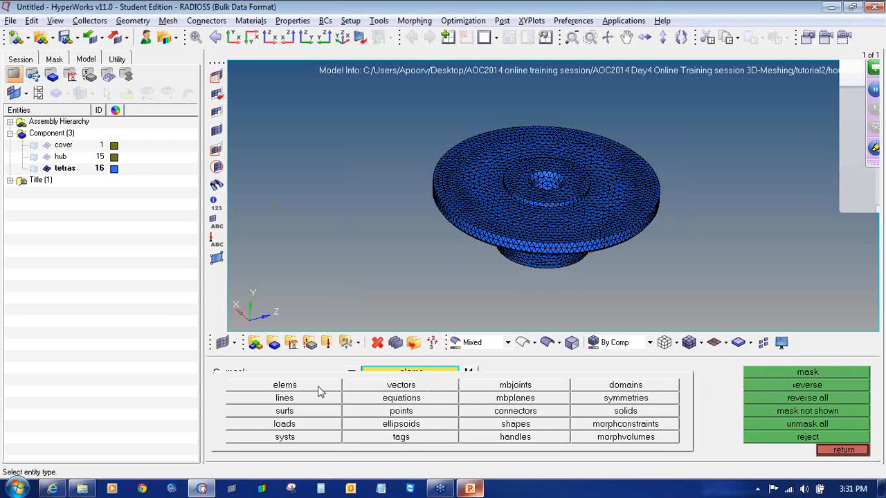
{"action": "left_click", "coordinate": [317, 390]}
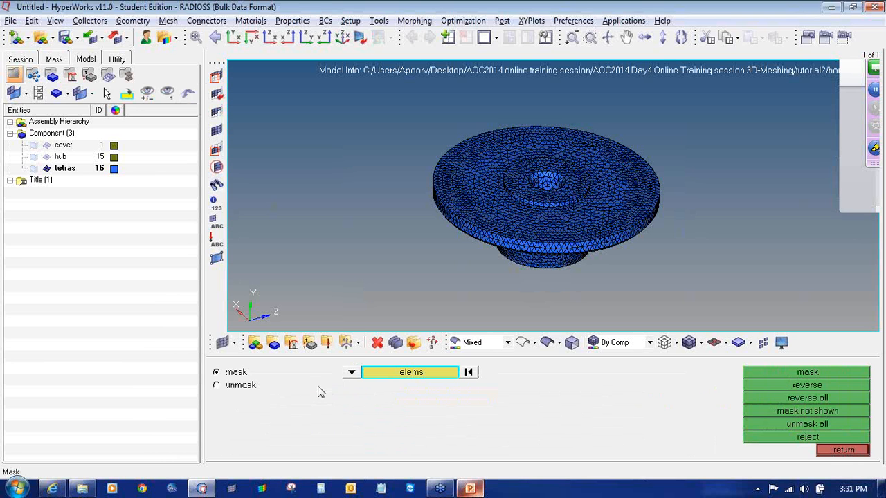
{"action": "left_click", "coordinate": [392, 373]}
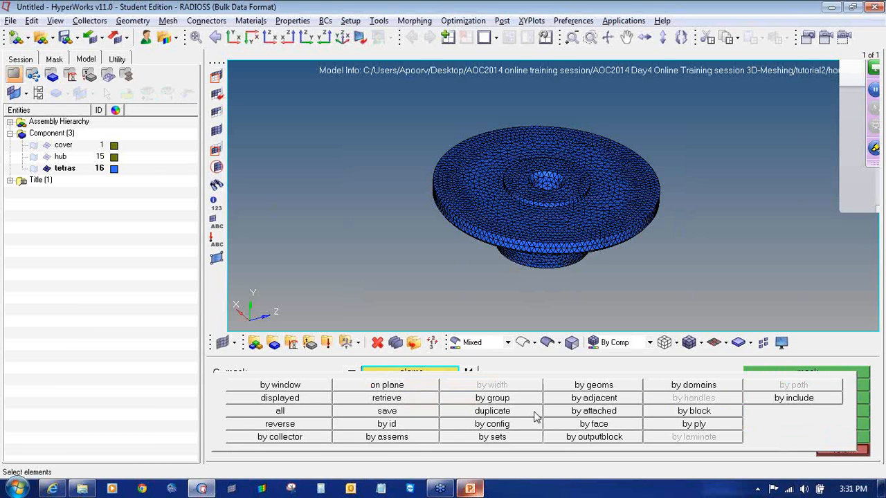
{"action": "left_click", "coordinate": [405, 404]}
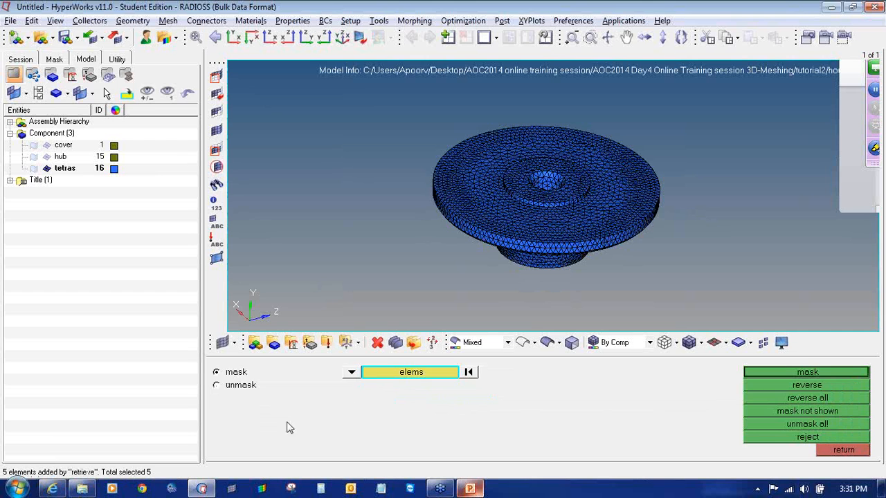
{"action": "left_click", "coordinate": [380, 382]}
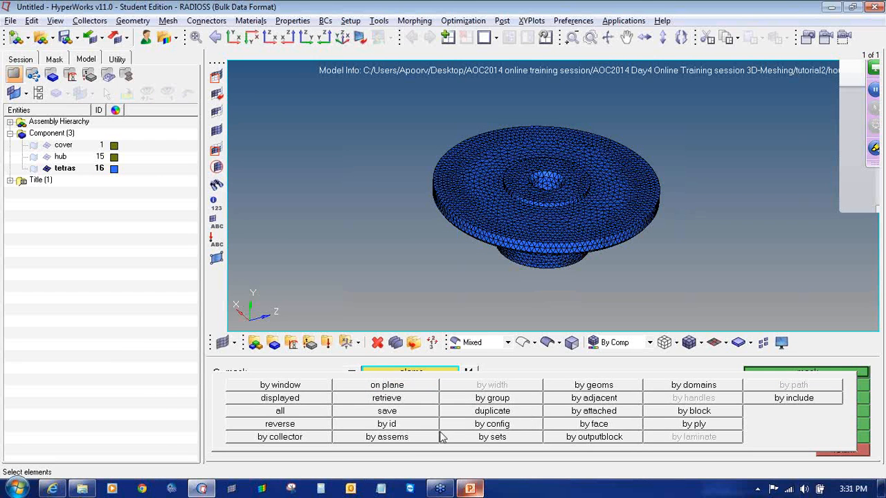
{"action": "left_click", "coordinate": [310, 424]}
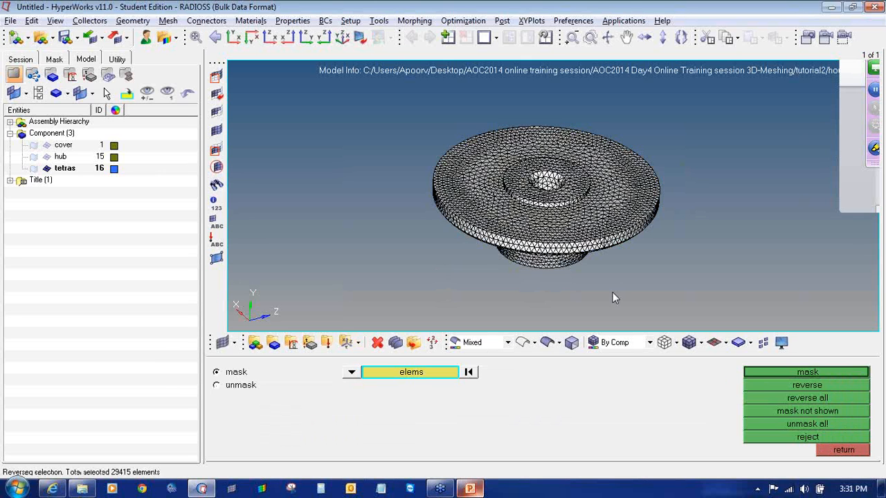
{"action": "left_click", "coordinate": [758, 372]}
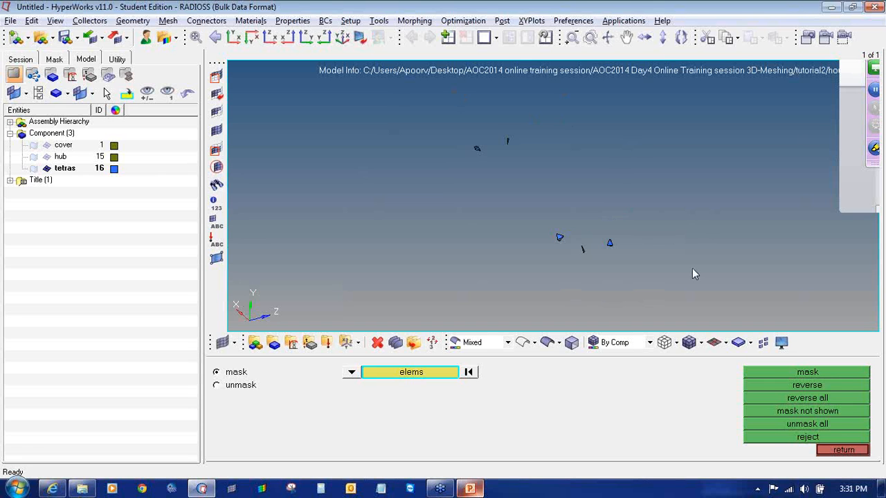
- Add temporary nodes at all the nodes of the displayed elements that fail tet collapse
{"action": "key", "text": "shift+F2"}
{"action": "left_click_drag", "start_coordinate": [549, 188], "coordinate": [343, 111], "text": "shift"}
{"action": "left_click_drag", "start_coordinate": [400, 110], "coordinate": [727, 303], "text": "shift"}
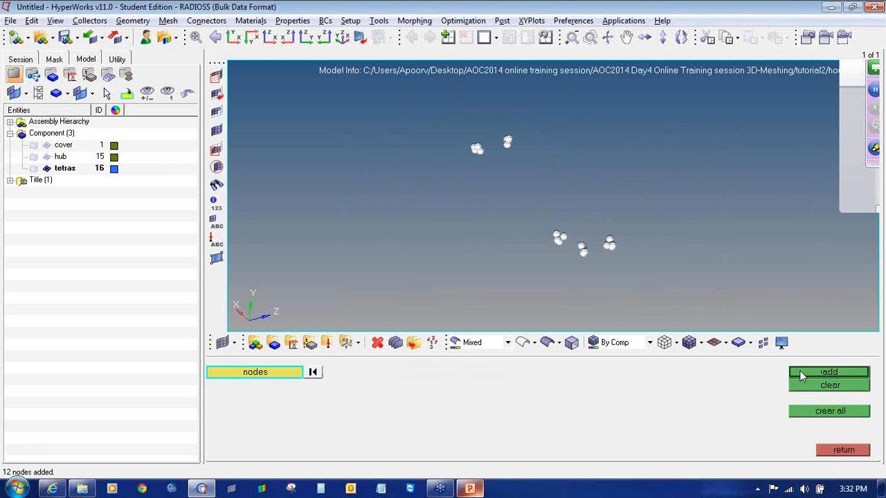
{"action": "left_click", "coordinate": [806, 372]}
{"action": "left_click", "coordinate": [836, 452]}
- Leave the element checks and examine the shape of one failed tetra up close from several angles
{"action": "right_click_drag", "start_coordinate": [518, 250], "coordinate": [519, 259], "text": "ctrl"}
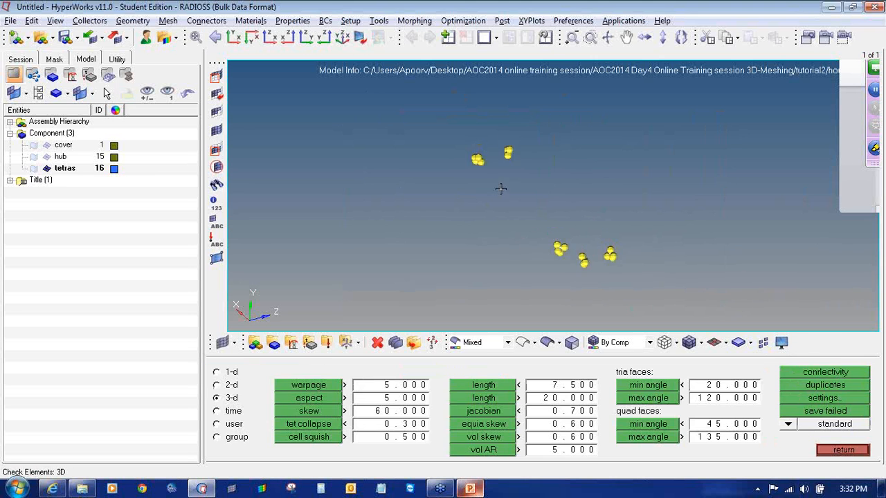
{"action": "scroll", "coordinate": [501, 190], "scroll_direction": "up", "scroll_amount": 2, "text": "ctrl"}
{"action": "right_click_drag", "start_coordinate": [504, 205], "coordinate": [501, 151], "text": "ctrl"}
{"action": "left_click", "coordinate": [842, 450]}
{"action": "right_click_drag", "start_coordinate": [540, 223], "coordinate": [545, 261], "text": "ctrl"}
{"action": "scroll", "coordinate": [467, 132], "scroll_direction": "up", "scroll_amount": 1, "text": "ctrl"}
{"action": "scroll", "coordinate": [468, 123], "scroll_direction": "up", "scroll_amount": 3, "text": "ctrl"}
{"action": "right_click_drag", "start_coordinate": [471, 122], "coordinate": [470, 164], "text": "ctrl"}
{"action": "scroll", "coordinate": [471, 164], "scroll_direction": "up", "scroll_amount": 3, "text": "ctrl"}
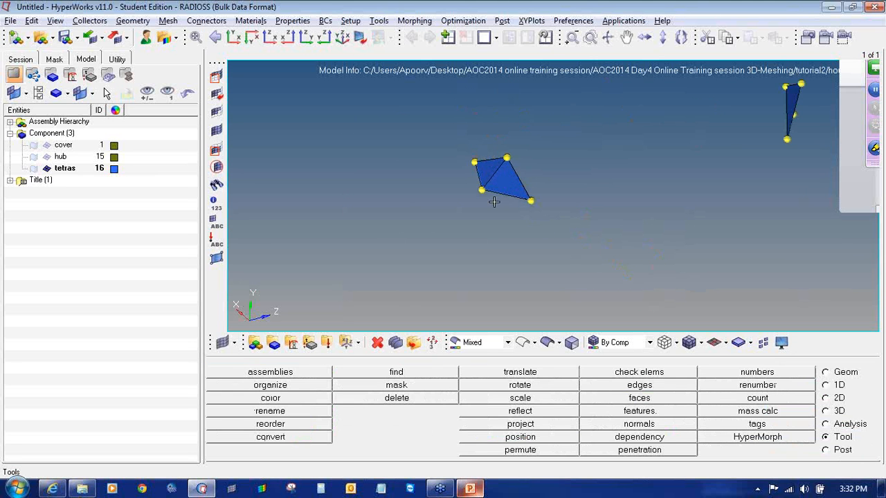
{"action": "left_click", "coordinate": [553, 197], "text": "ctrl"}
{"action": "right_click_drag", "start_coordinate": [510, 127], "coordinate": [529, 168], "text": "ctrl"}
{"action": "left_click_drag", "start_coordinate": [528, 168], "coordinate": [524, 153], "text": "ctrl"}
{"action": "right_click_drag", "start_coordinate": [523, 158], "coordinate": [501, 242], "text": "ctrl"}
{"action": "scroll", "coordinate": [520, 201], "scroll_direction": "up", "scroll_amount": 2, "text": "ctrl"}
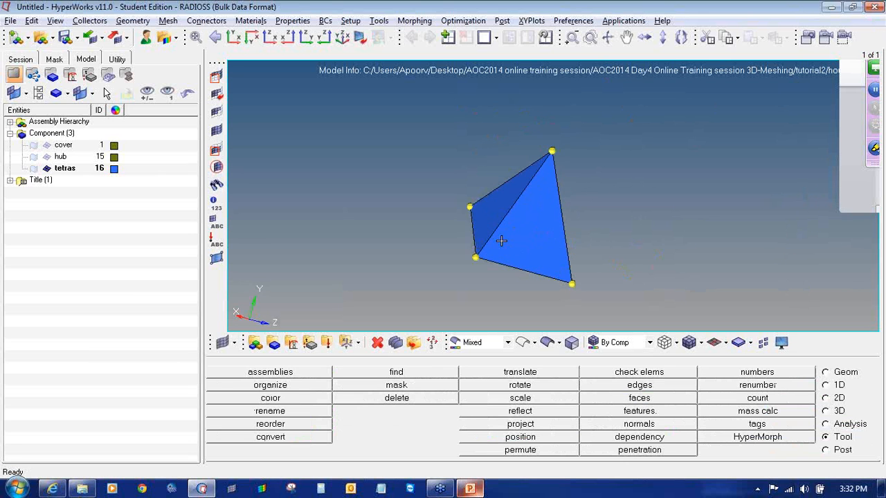
{"action": "left_click_drag", "start_coordinate": [563, 240], "coordinate": [470, 213], "text": "ctrl"}
{"action": "left_click_drag", "start_coordinate": [472, 277], "coordinate": [497, 290], "text": "ctrl"}
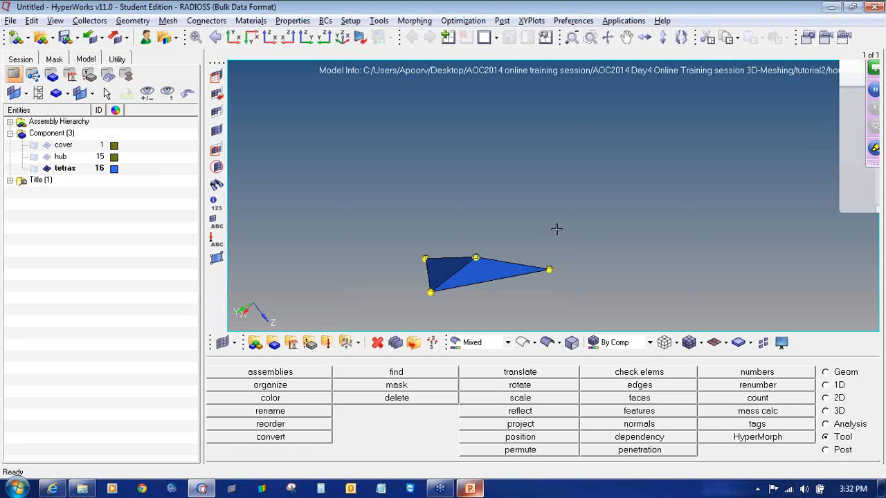
- Find the elements attached to all the displayed failed tetras and leave the Find command
{"action": "key", "text": "f"}
{"action": "scroll", "coordinate": [536, 247], "scroll_direction": "down", "scroll_amount": 2}
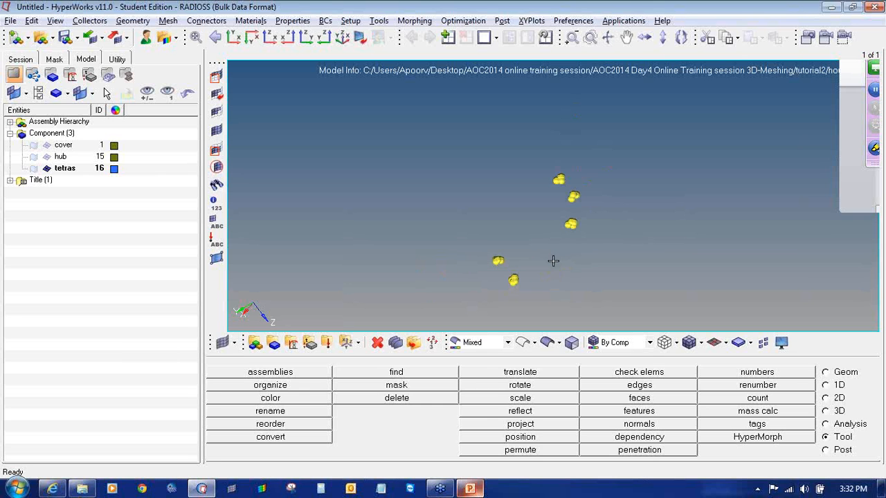
{"action": "key", "text": "shift+F5"}
{"action": "key", "text": "F5"}
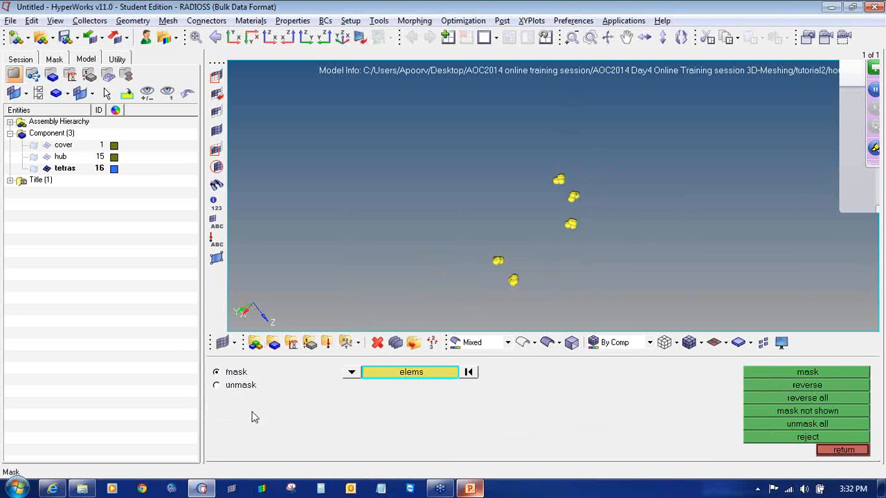
{"action": "key", "text": "shift+F5"}
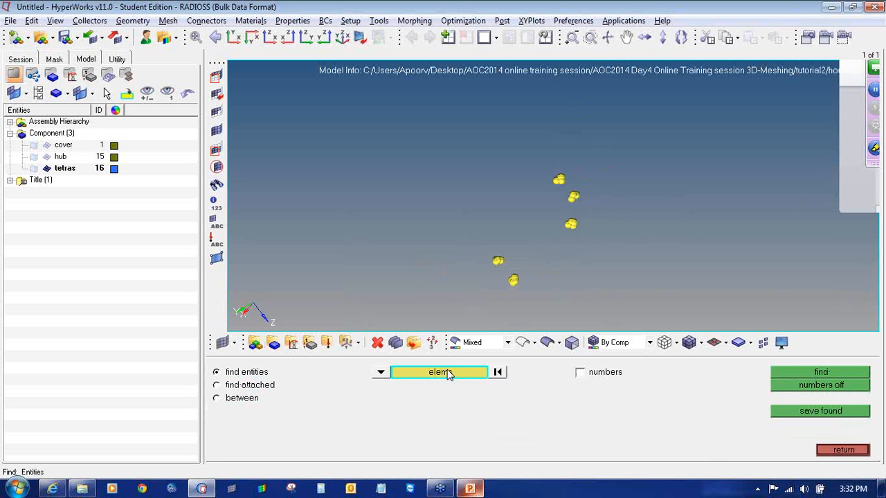
{"action": "left_click", "coordinate": [268, 391]}
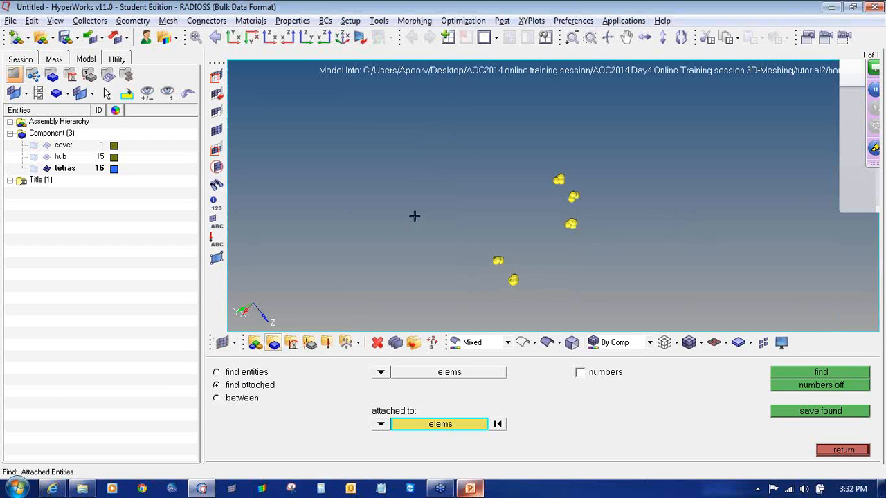
{"action": "left_click_drag", "start_coordinate": [440, 130], "coordinate": [644, 307], "text": "shift"}
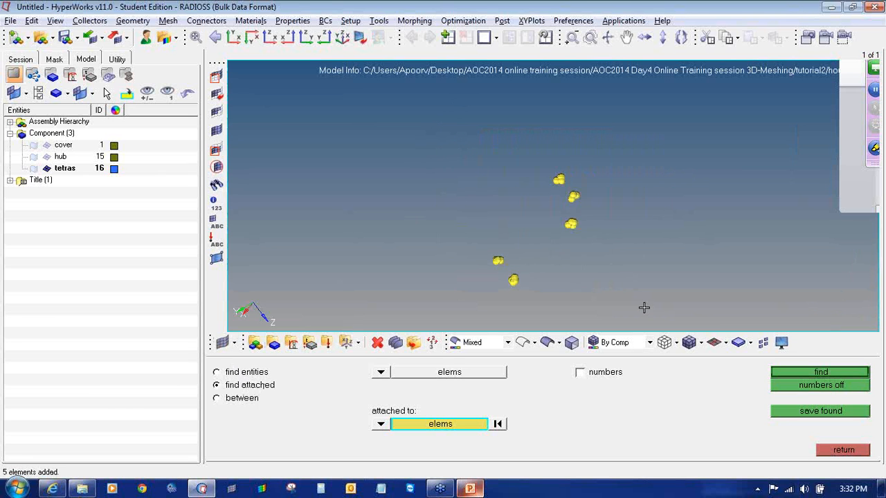
{"action": "left_click", "coordinate": [792, 372]}
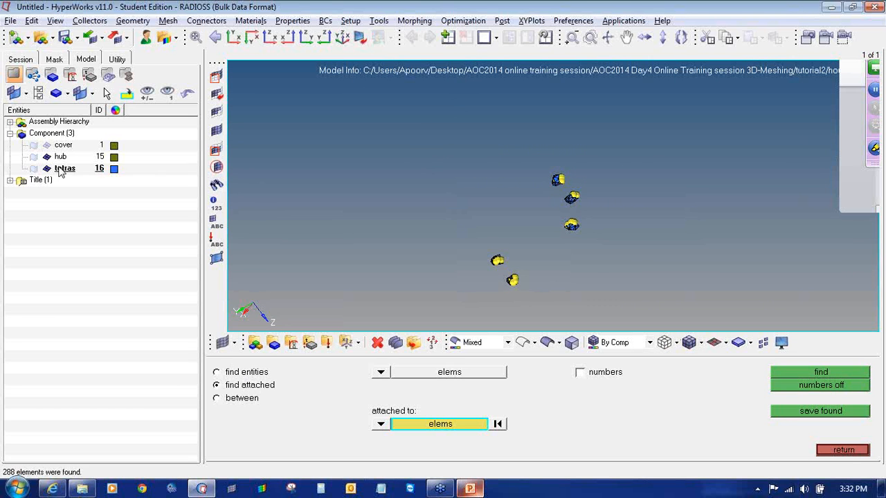
{"action": "scroll", "coordinate": [575, 227], "scroll_direction": "up", "scroll_amount": 5}
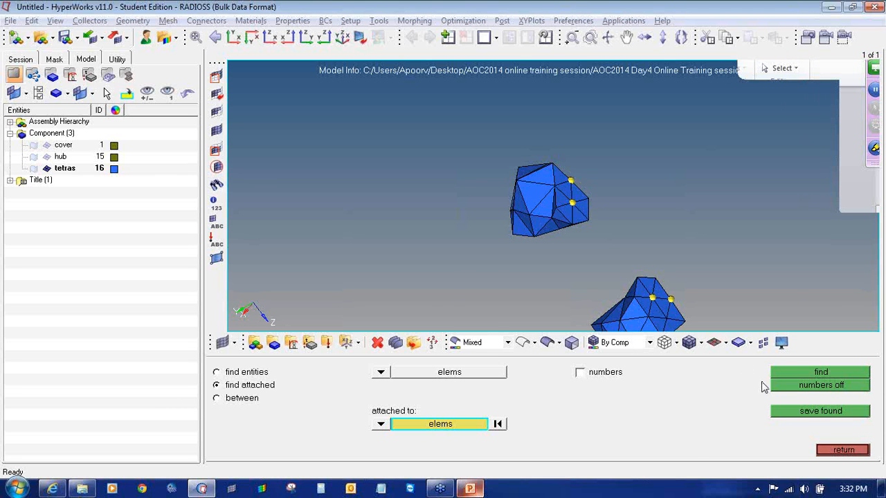
{"action": "left_click", "coordinate": [836, 452]}
- Tetra remesh all the displayed element clusters around the failed tetras and leave the Tetramesh command
{"action": "scroll", "coordinate": [637, 192], "scroll_direction": "down", "scroll_amount": 5}
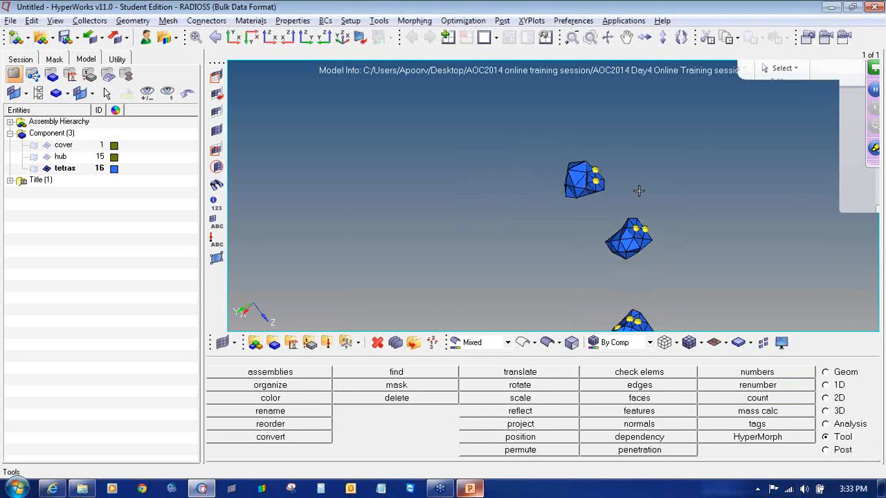
{"action": "right_click_drag", "start_coordinate": [597, 267], "coordinate": [599, 237], "text": "ctrl"}
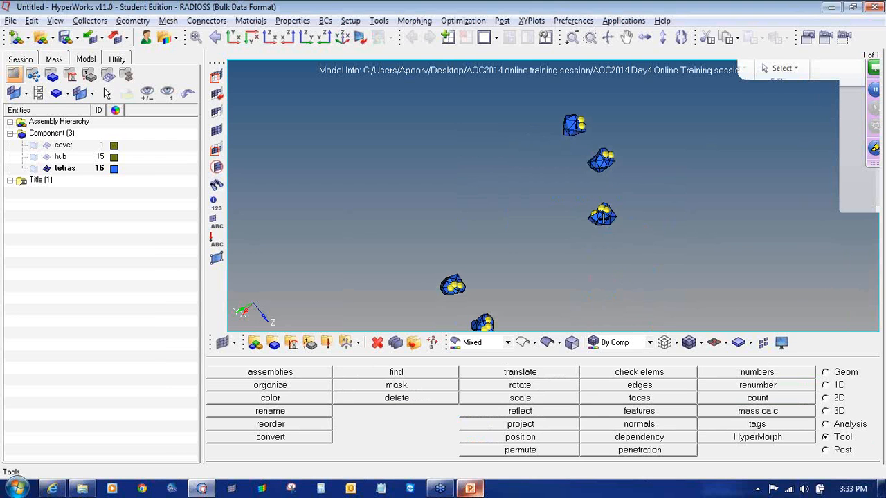
{"action": "left_click", "coordinate": [837, 412]}
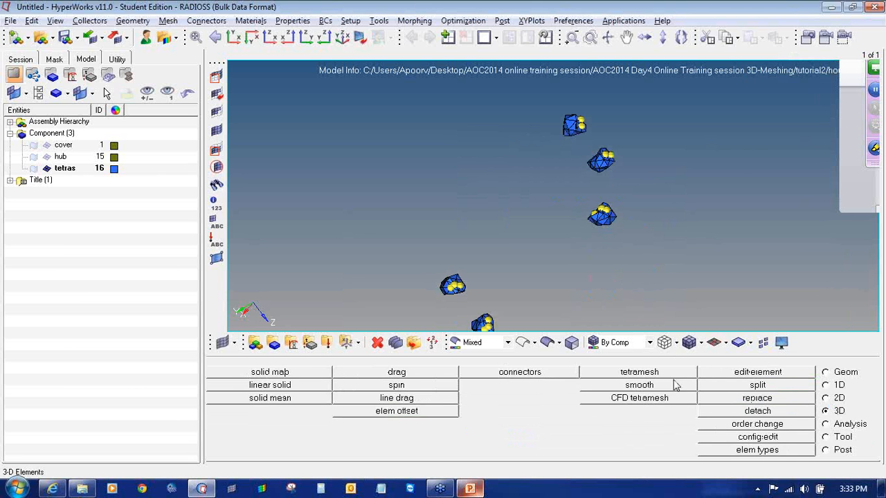
{"action": "left_click", "coordinate": [639, 373]}
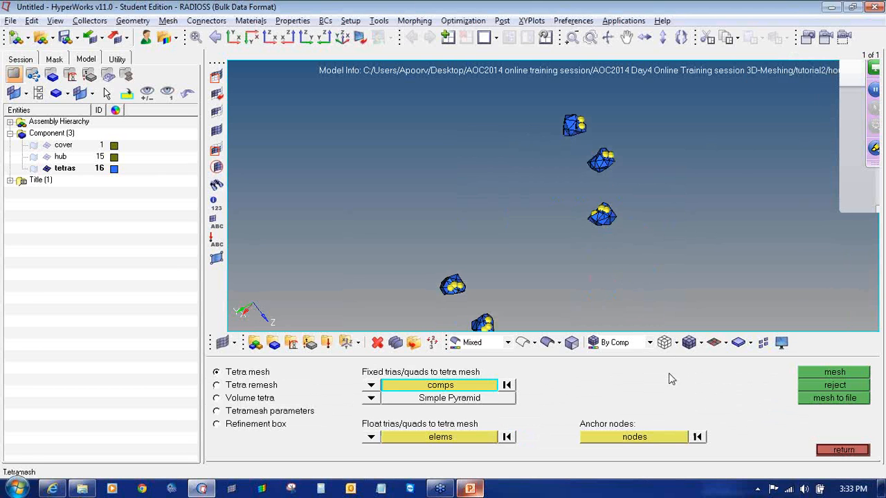
{"action": "left_click", "coordinate": [245, 386]}
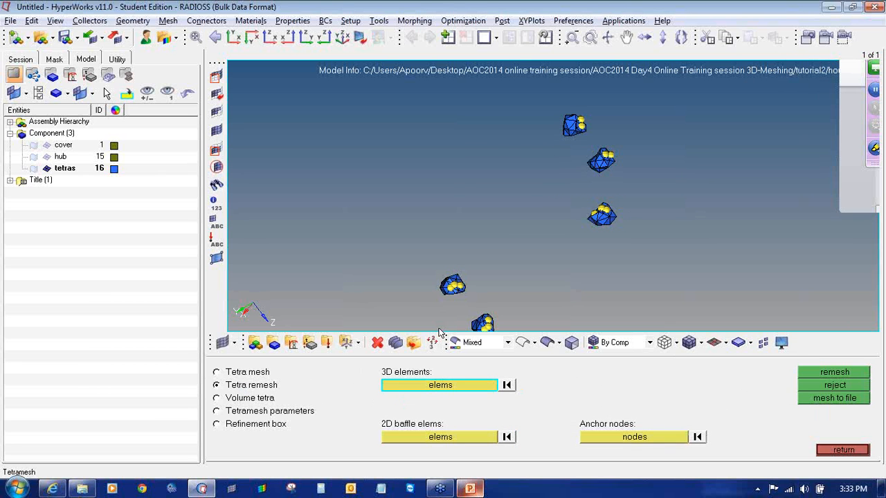
{"action": "scroll", "coordinate": [460, 160], "scroll_direction": "down", "scroll_amount": 2}
{"action": "left_click_drag", "start_coordinate": [396, 109], "coordinate": [642, 302], "text": "shift"}
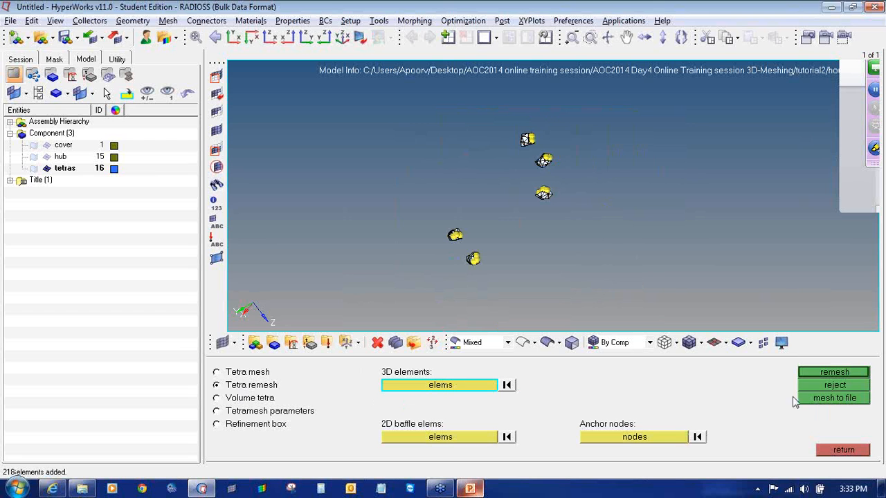
{"action": "left_click", "coordinate": [808, 375]}
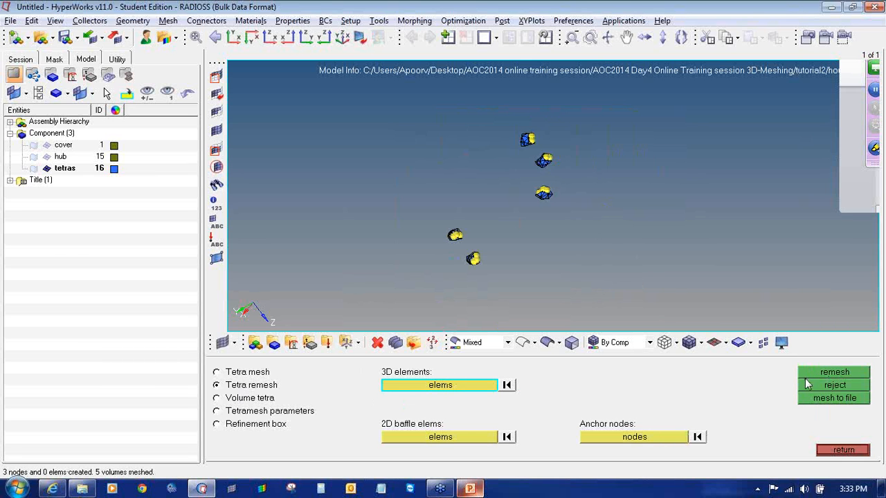
{"action": "left_click", "coordinate": [834, 450]}
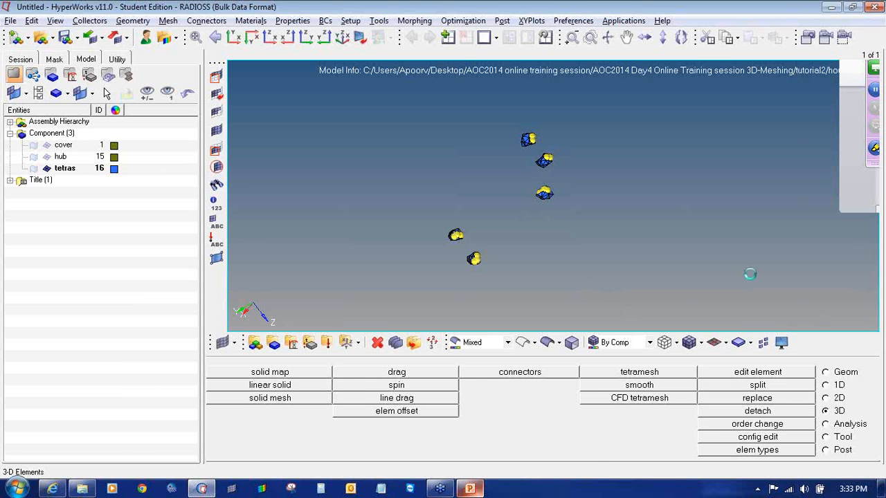
- Check the remeshed clusters' tet collapse, display all the tetras component's elements and check again
{"action": "key", "text": "F10"}
{"action": "left_click", "coordinate": [309, 423]}
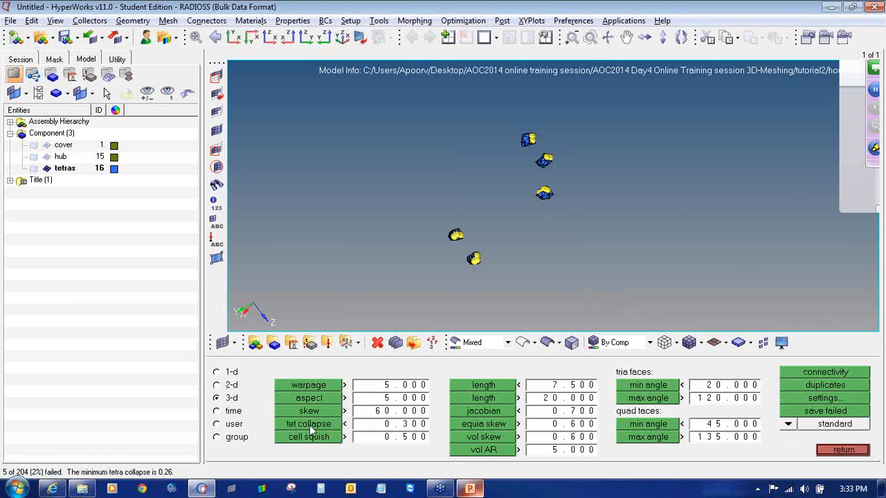
{"action": "left_click", "coordinate": [47, 169]}
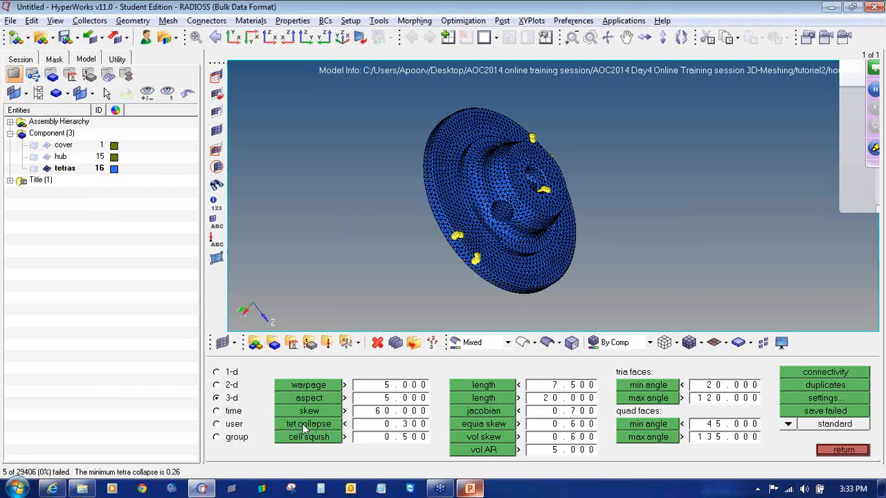
- Clear all the temporary nodes from the model and return to the element checks
{"action": "key", "text": "shift+F2"}
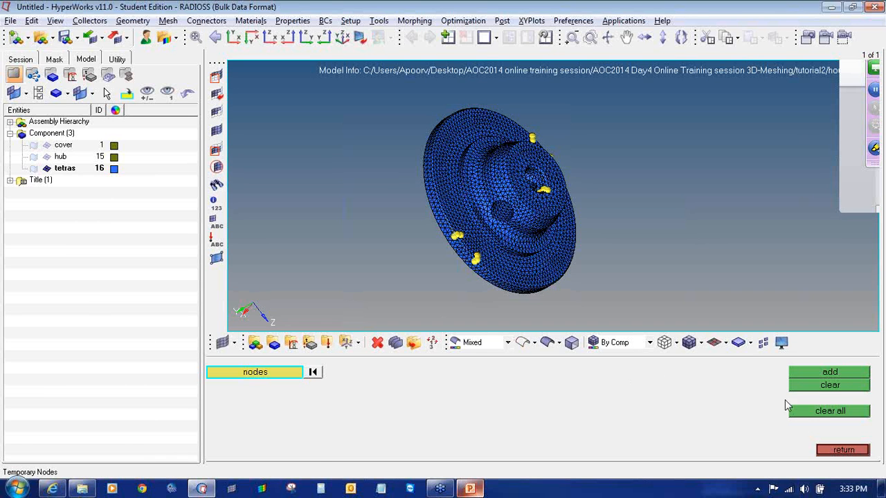
{"action": "left_click", "coordinate": [830, 411]}
{"action": "left_click", "coordinate": [836, 450]}
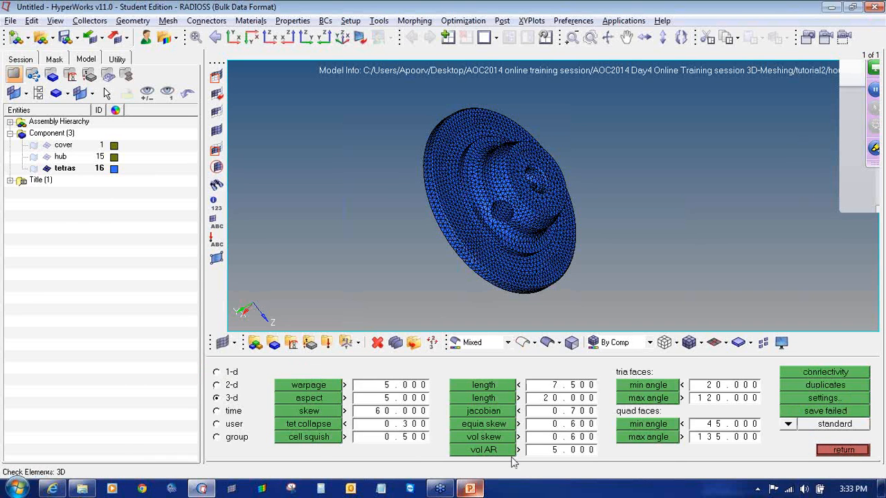
- Save the tetras failing the tet collapse check, retrieve them as the mask selection, and reverse it to mask all other elements
{"action": "left_click", "coordinate": [326, 427]}
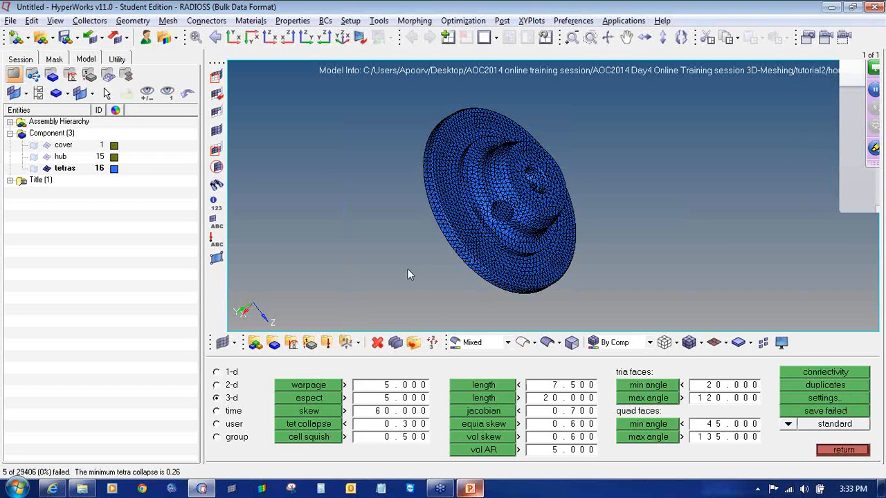
{"action": "left_click", "coordinate": [820, 411]}
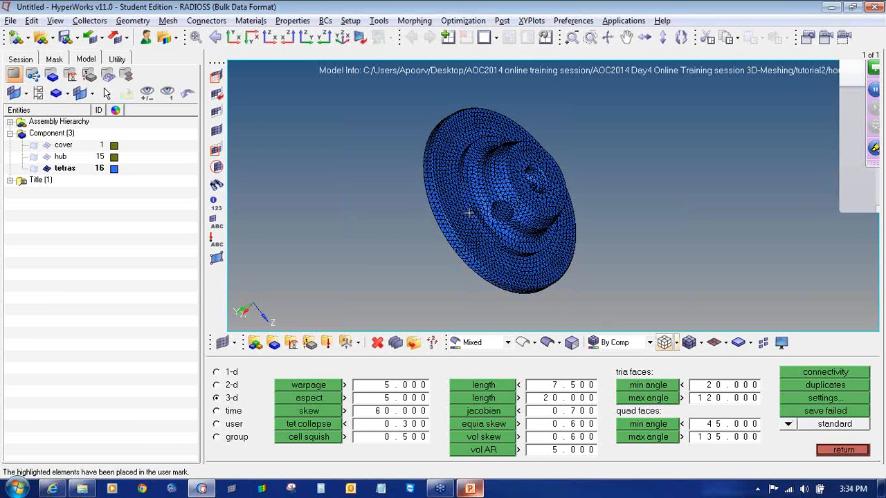
{"action": "left_click", "coordinate": [217, 77]}
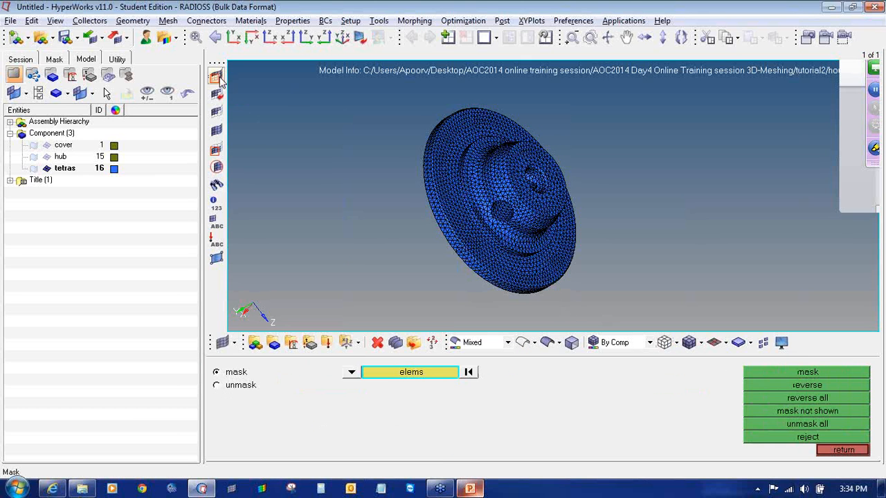
{"action": "left_click", "coordinate": [380, 381]}
{"action": "left_click", "coordinate": [395, 399]}
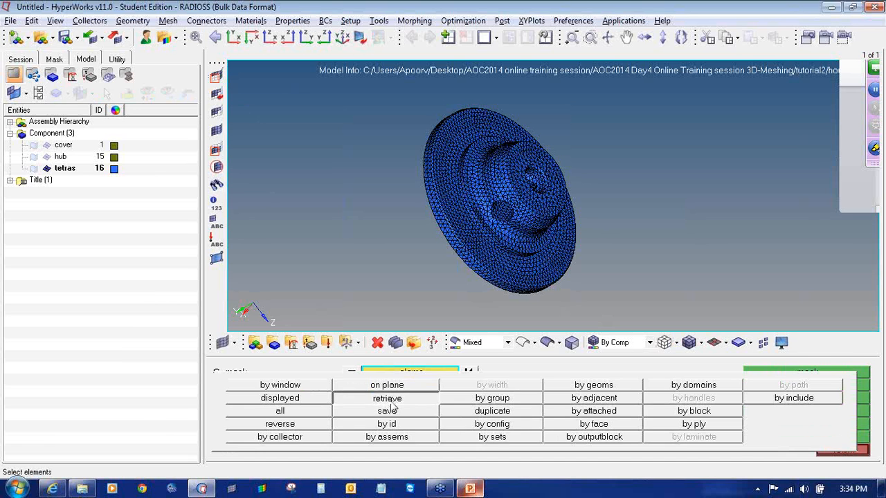
{"action": "left_click", "coordinate": [398, 377]}
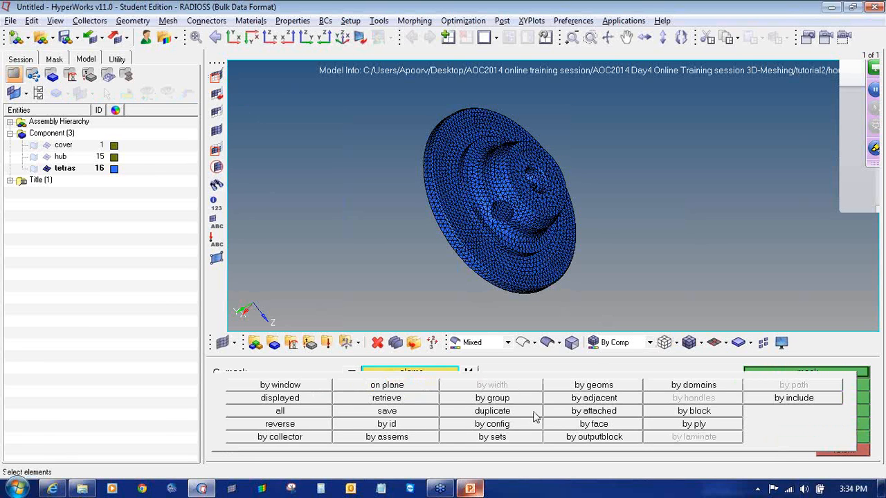
{"action": "left_click", "coordinate": [313, 424]}
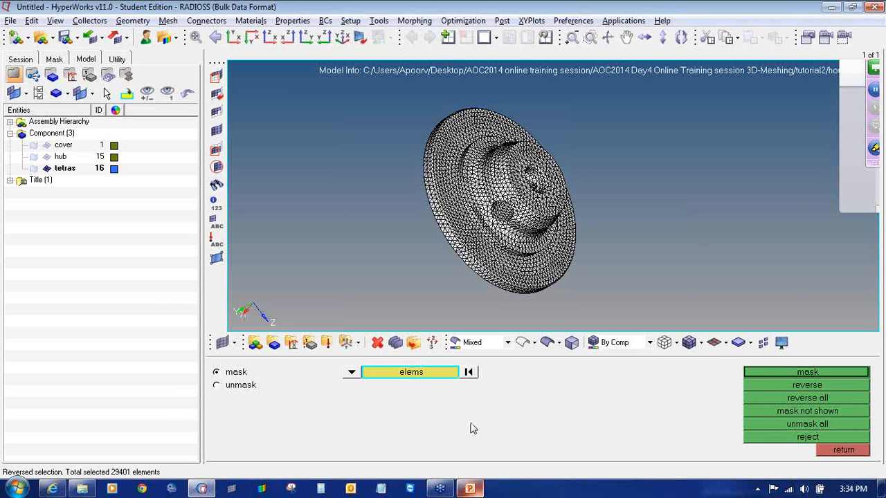
{"action": "left_click", "coordinate": [756, 372]}
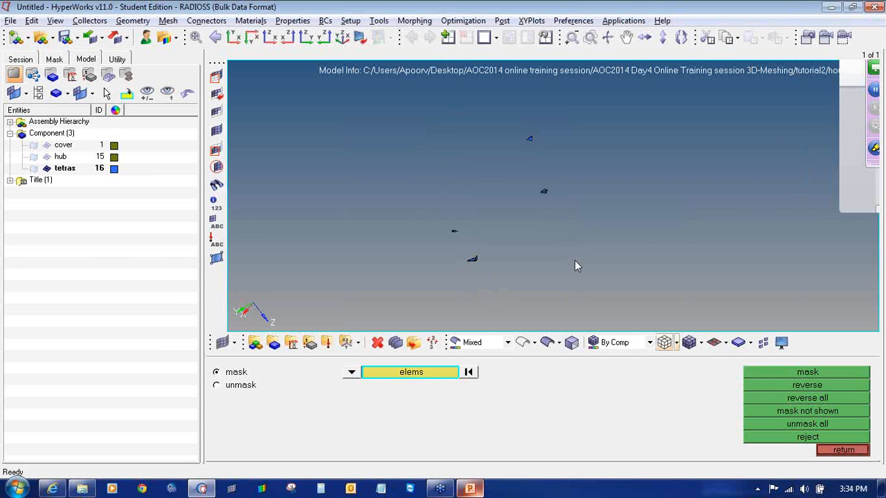
- Add temporary nodes at all the nodes of the isolated failing tetras
{"action": "key", "text": "shift+F2"}
{"action": "left_click_drag", "start_coordinate": [610, 297], "coordinate": [408, 109], "text": "shift"}
{"action": "left_click", "coordinate": [830, 374]}
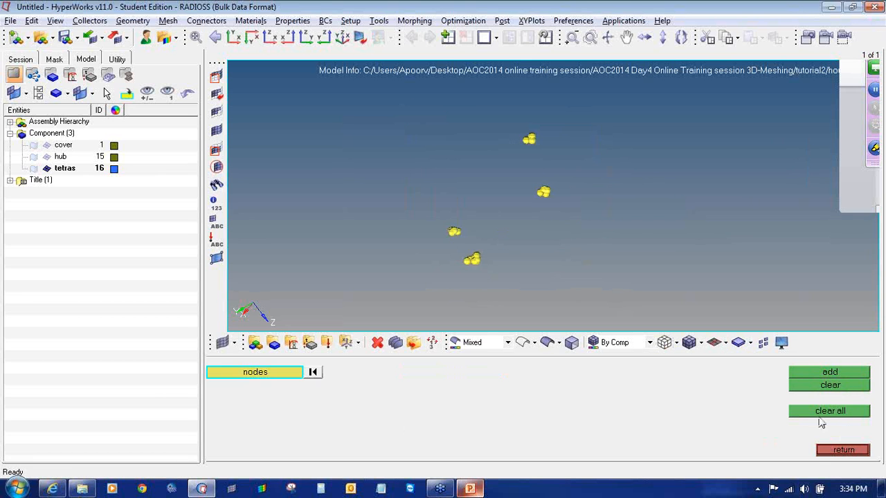
{"action": "left_click", "coordinate": [844, 450]}
- Zoom in on a cluster of the isolated failing tetras and check the 3-D elements' tet collapse against 0.300
{"action": "key", "text": "F10"}
{"action": "scroll", "coordinate": [510, 263], "scroll_direction": "up", "scroll_amount": 10, "text": "ctrl"}
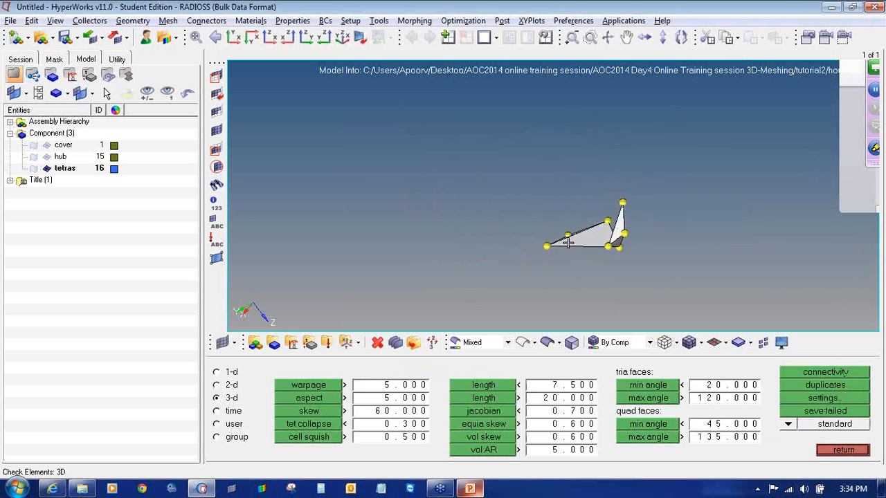
{"action": "scroll", "coordinate": [582, 236], "scroll_direction": "up", "scroll_amount": 3}
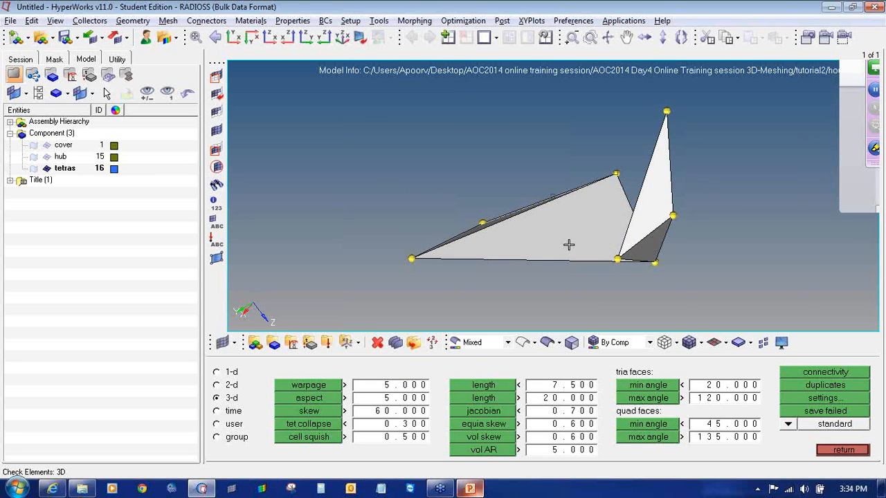
{"action": "left_click_drag", "start_coordinate": [605, 248], "coordinate": [513, 295], "text": "ctrl"}
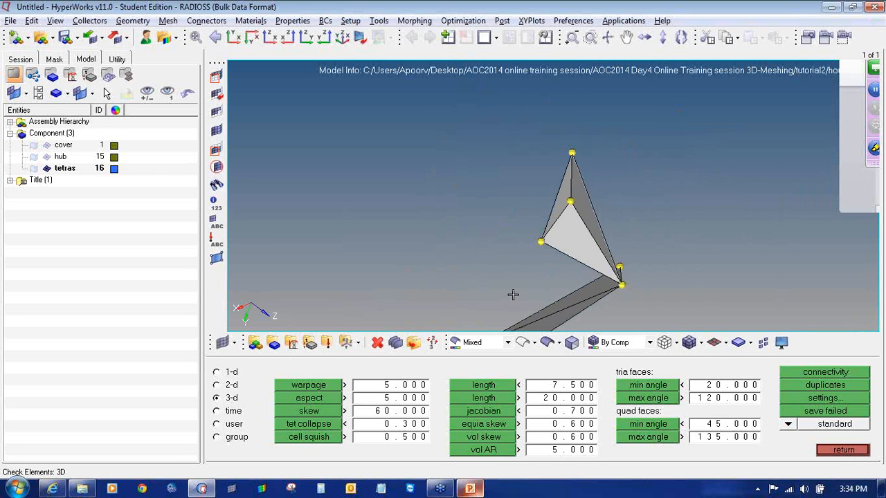
{"action": "left_click", "coordinate": [292, 424]}
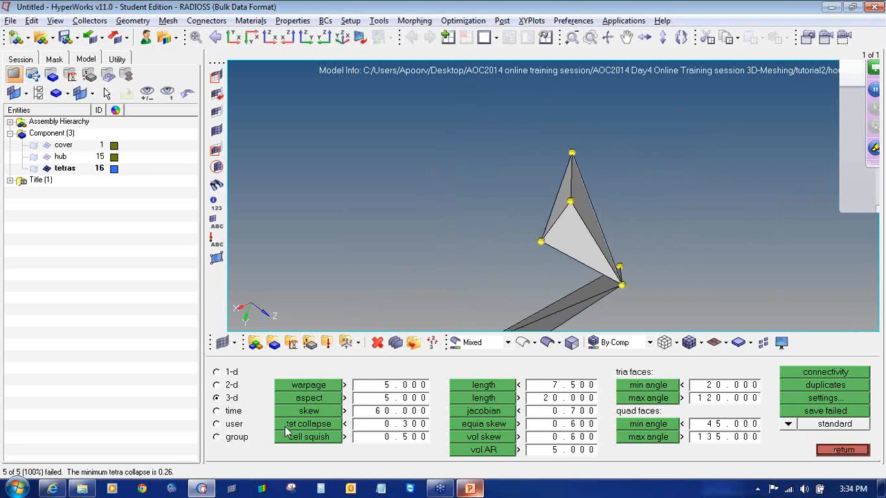
- Query the individual quality values of a failing tetra in the cluster, and leave the element checks
{"action": "left_click", "coordinate": [569, 234]}
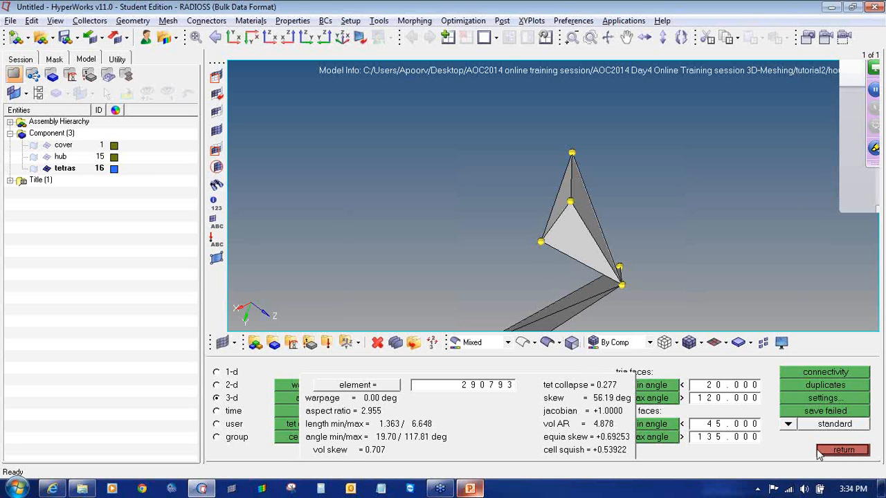
{"action": "left_click", "coordinate": [594, 239]}
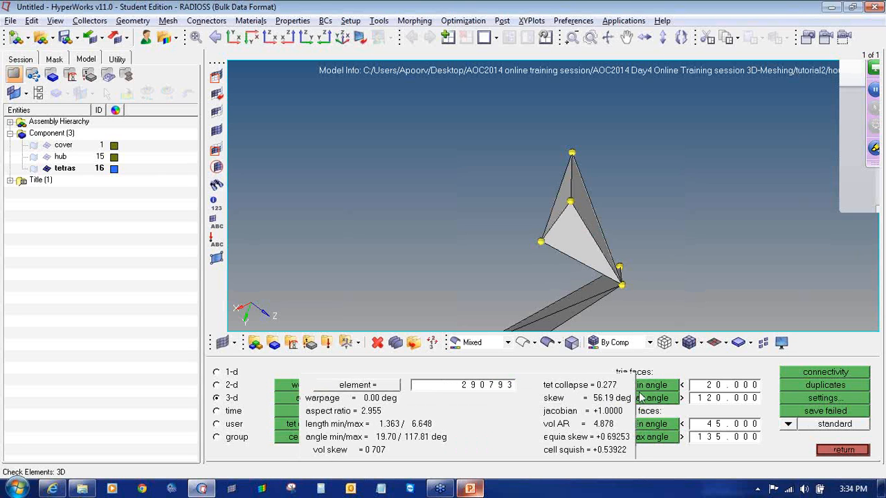
{"action": "left_click", "coordinate": [844, 452]}
{"action": "left_click", "coordinate": [571, 202], "text": "ctrl"}
{"action": "left_click", "coordinate": [475, 257], "text": "ctrl"}
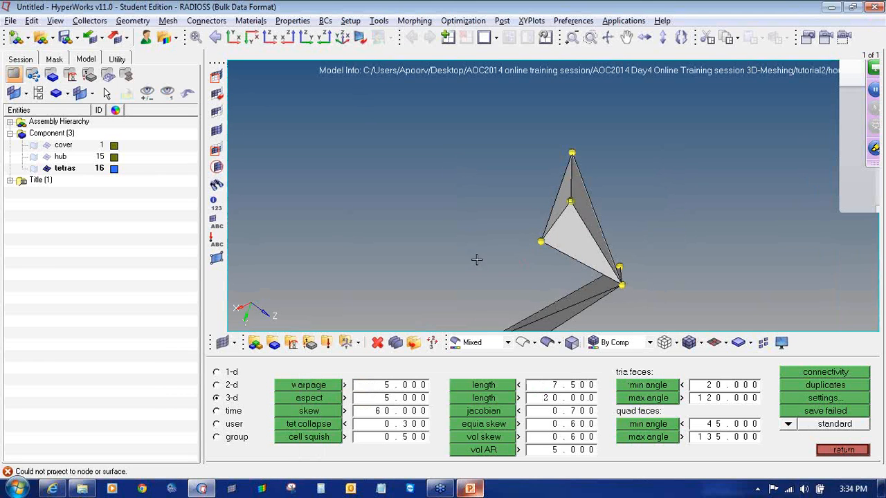
{"action": "left_click_drag", "start_coordinate": [650, 315], "coordinate": [659, 312], "text": "ctrl"}
{"action": "left_click", "coordinate": [830, 446]}
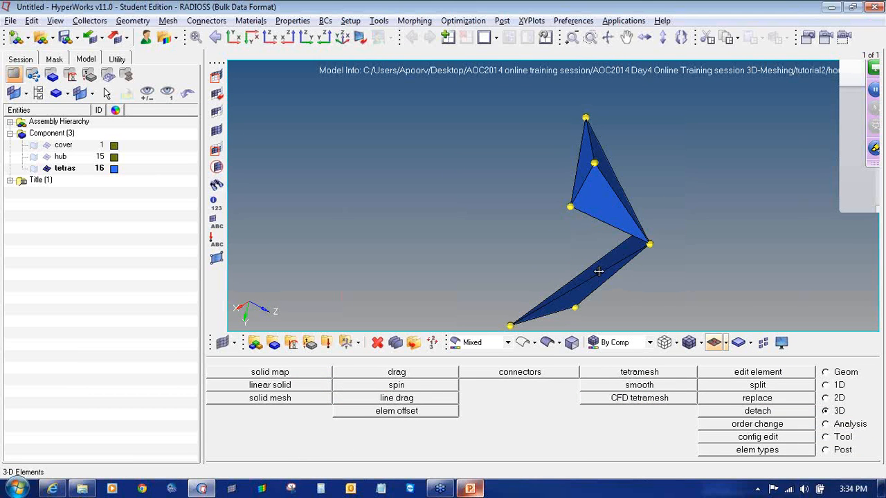
- Select the peak node of a failing tetra for translation and begin defining the direction from nodes, starting with N1
{"action": "left_click_drag", "start_coordinate": [449, 177], "coordinate": [418, 217], "text": "ctrl"}
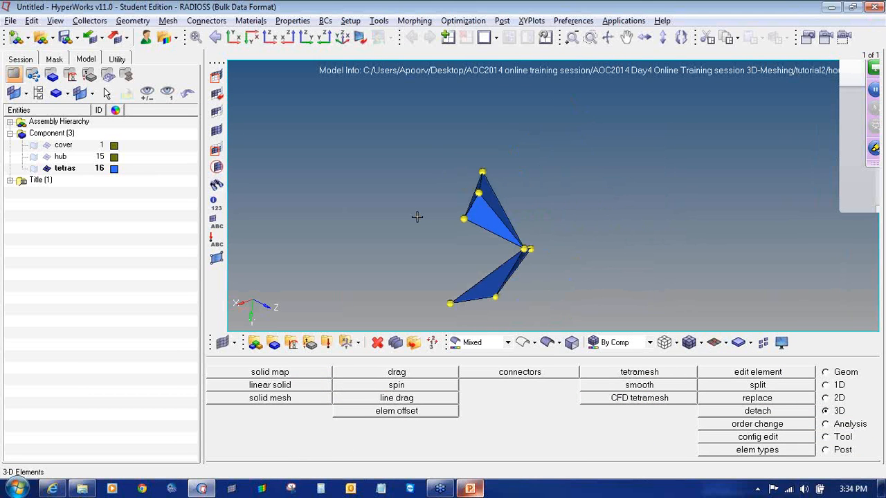
{"action": "left_click_drag", "start_coordinate": [607, 307], "coordinate": [558, 216], "text": "ctrl"}
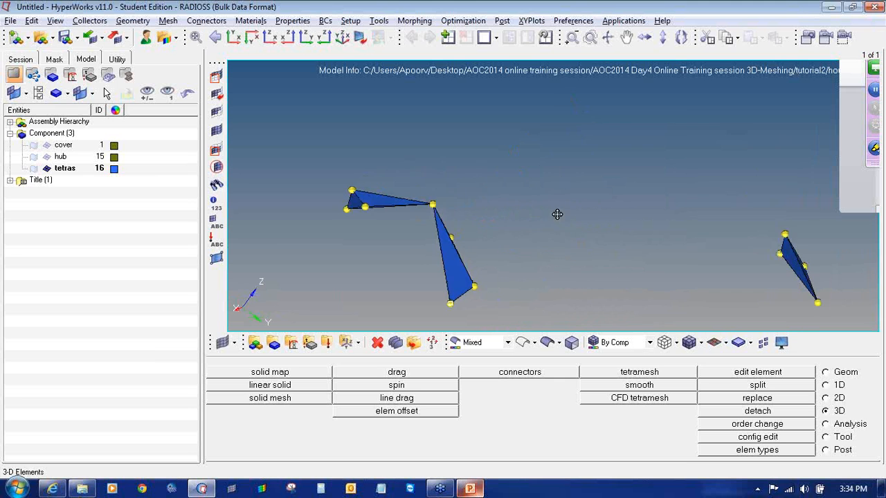
{"action": "left_click_drag", "start_coordinate": [549, 286], "coordinate": [476, 188], "text": "ctrl"}
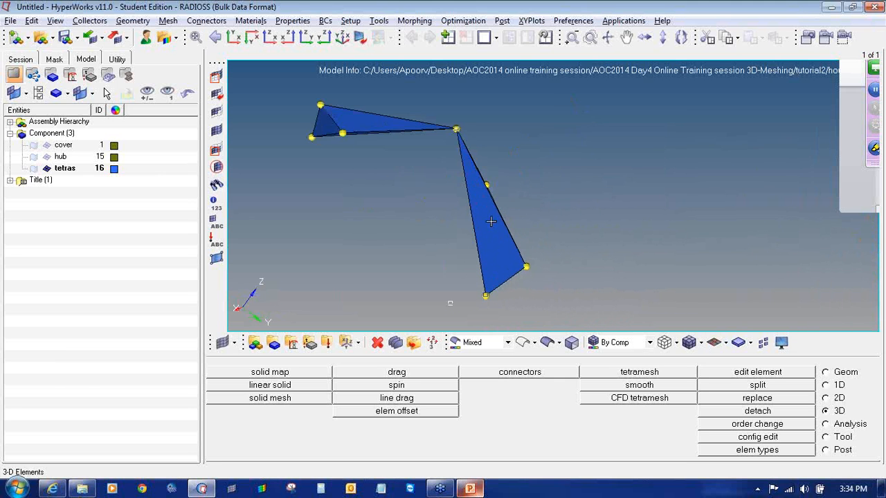
{"action": "right_click_drag", "start_coordinate": [511, 234], "coordinate": [600, 272], "text": "ctrl"}
{"action": "left_click_drag", "start_coordinate": [456, 178], "coordinate": [492, 178], "text": "ctrl"}
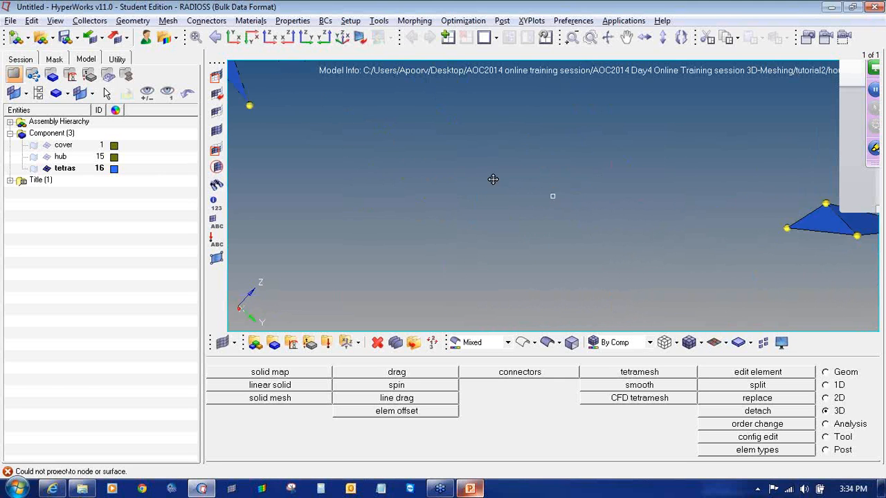
{"action": "right_click_drag", "start_coordinate": [754, 257], "coordinate": [495, 259], "text": "ctrl"}
{"action": "scroll", "coordinate": [494, 259], "scroll_direction": "up", "scroll_amount": 1, "text": "ctrl"}
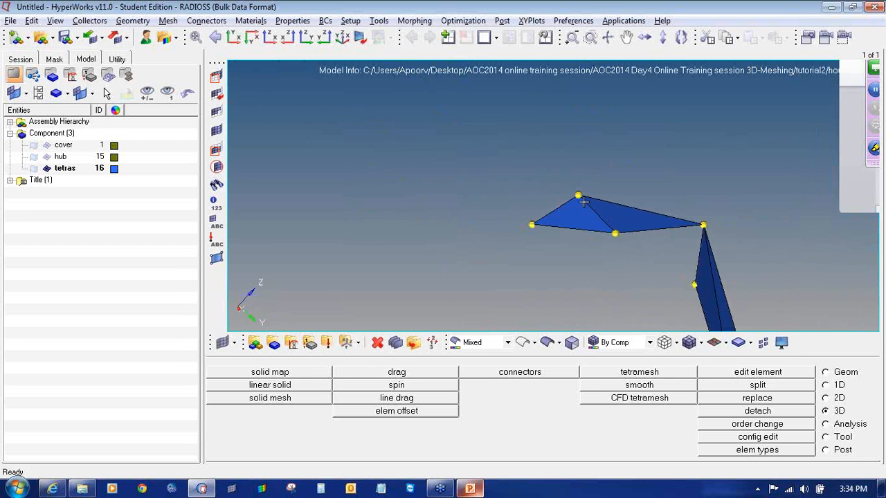
{"action": "key", "text": "shift+F4"}
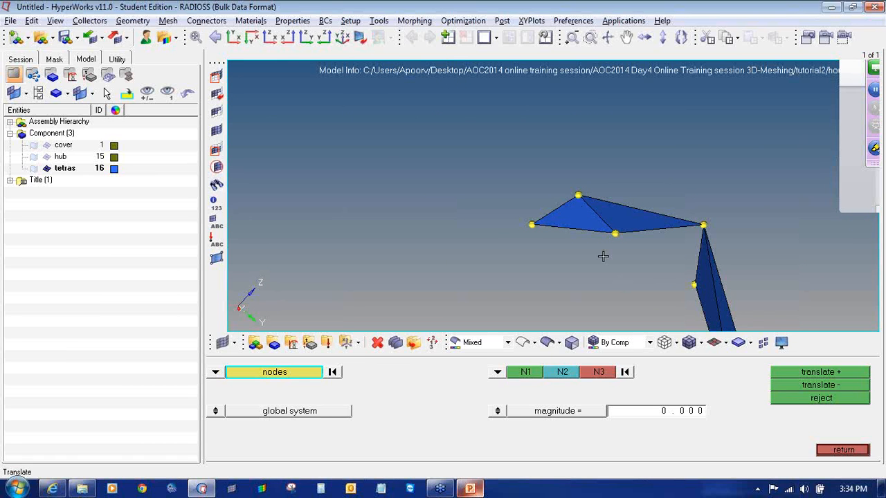
{"action": "left_click", "coordinate": [576, 195]}
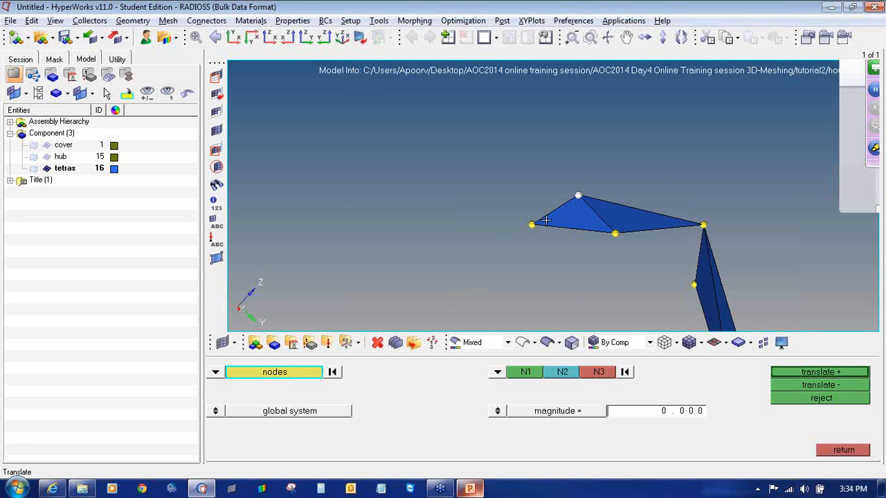
{"action": "left_click", "coordinate": [531, 374]}
{"action": "left_click", "coordinate": [531, 227]}
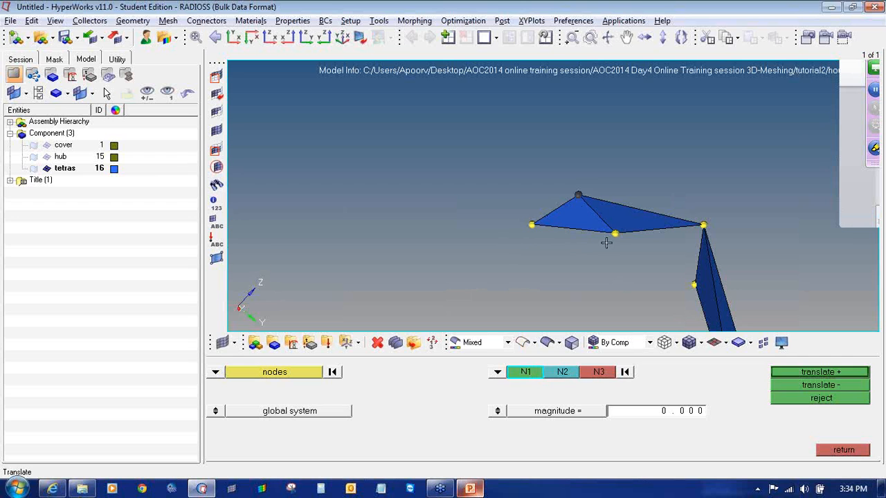
- Translate the upper tetra's apex node positively by 0.1 twice, normal to the plane through its three base nodes
{"action": "left_click", "coordinate": [615, 233]}
{"action": "left_click", "coordinate": [625, 373]}
{"action": "left_click", "coordinate": [531, 226]}
{"action": "left_click", "coordinate": [615, 233]}
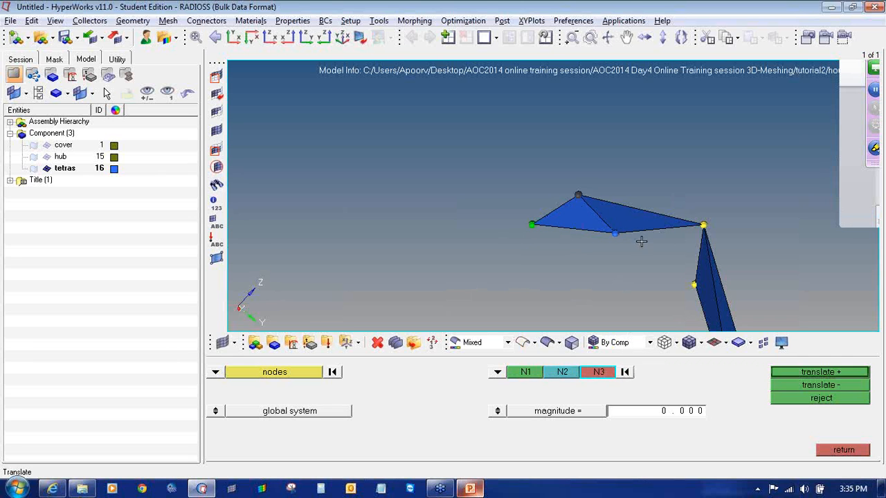
{"action": "left_click", "coordinate": [703, 225]}
{"action": "left_click", "coordinate": [673, 411]}
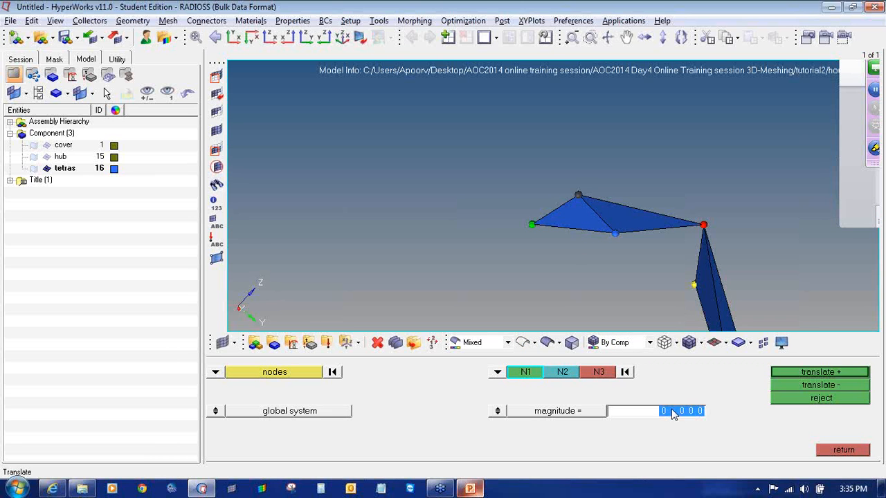
{"action": "type", "text": "0."}
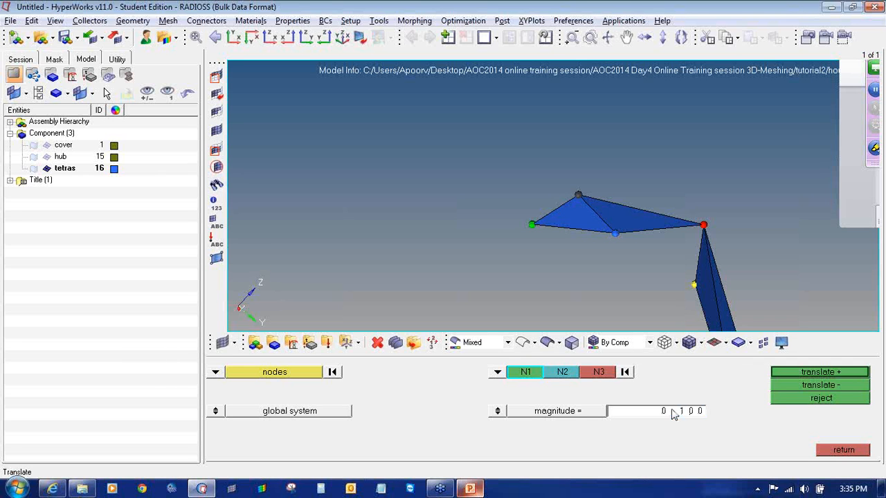
{"action": "left_click", "coordinate": [801, 374]}
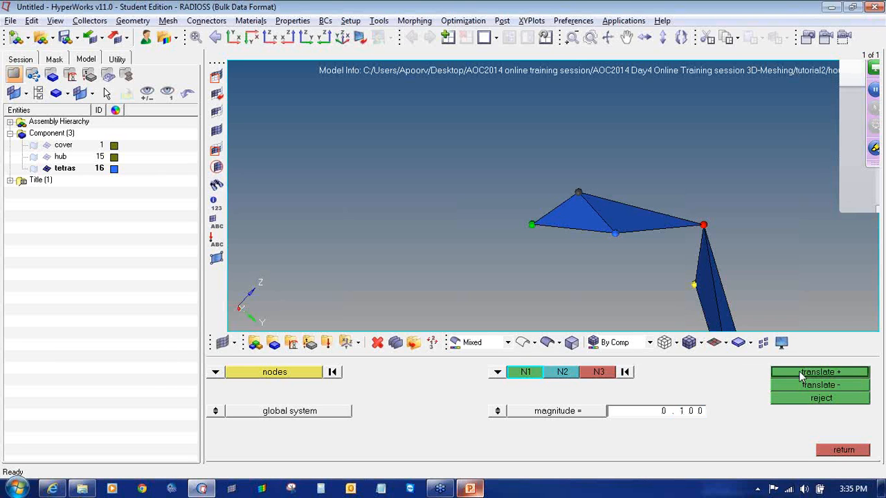
{"action": "left_click", "coordinate": [801, 374]}
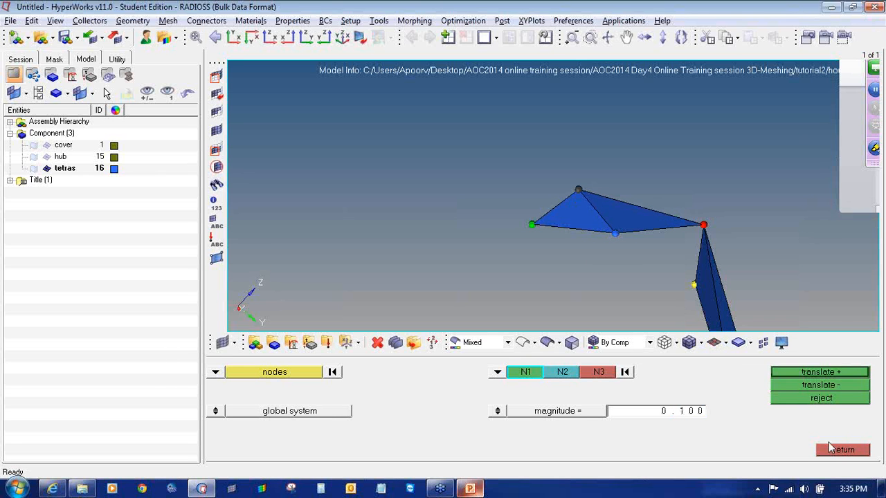
{"action": "left_click", "coordinate": [823, 449]}
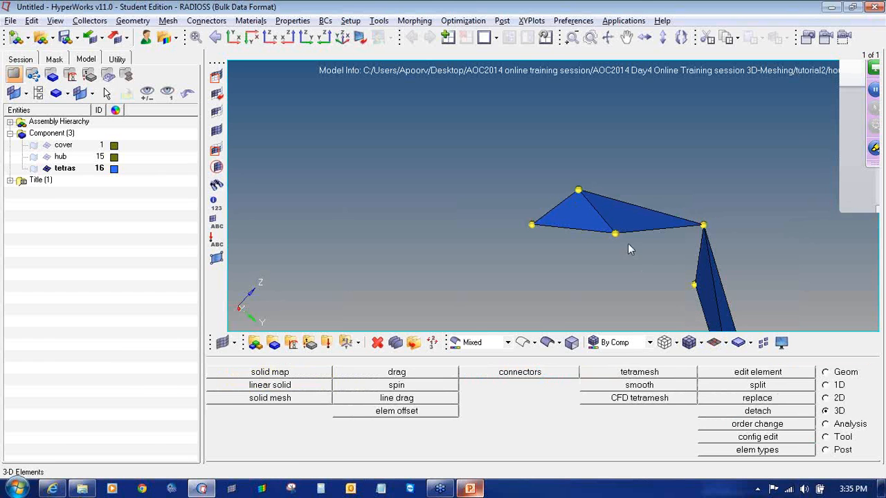
- Check the 3D element quality values of the upper tetra
{"action": "key", "text": "F10"}
{"action": "left_click", "coordinate": [594, 220]}
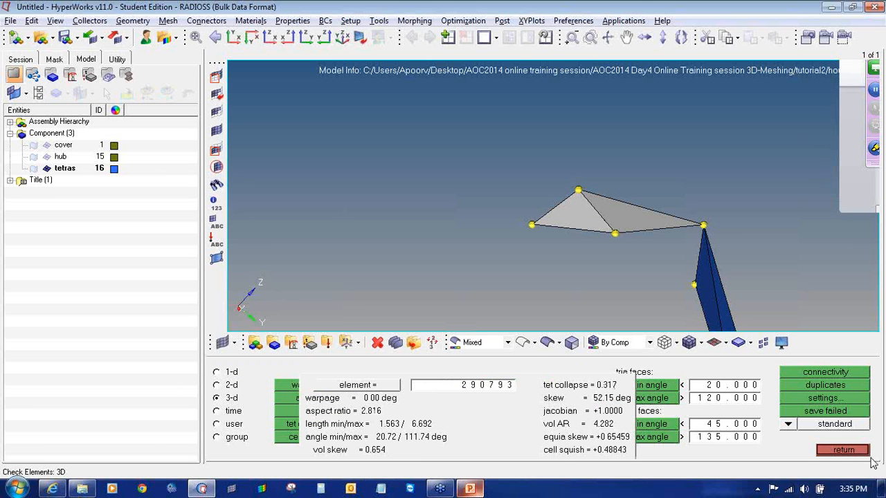
{"action": "left_click", "coordinate": [849, 452]}
- Set the distance between the two nodes on the second tetra's short-edged end to 6 by moving its middle node
{"action": "right_click_drag", "start_coordinate": [720, 295], "coordinate": [596, 172], "text": "ctrl"}
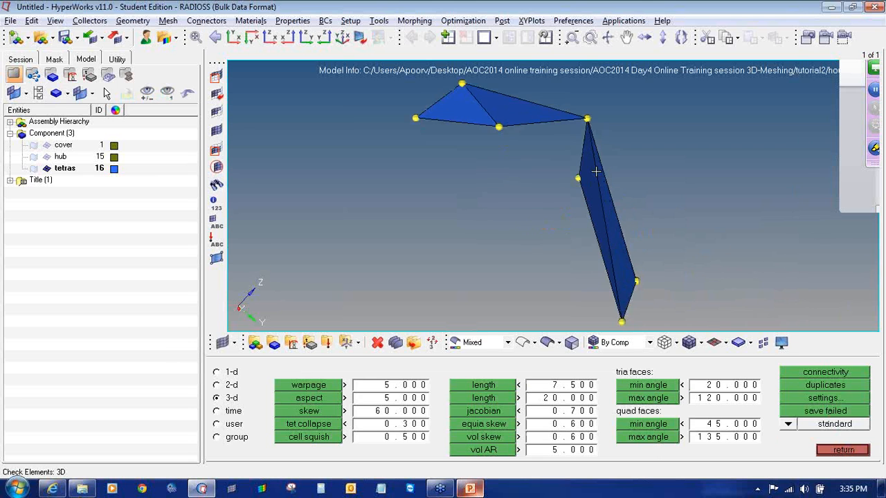
{"action": "left_click_drag", "start_coordinate": [598, 247], "coordinate": [720, 241], "text": "ctrl"}
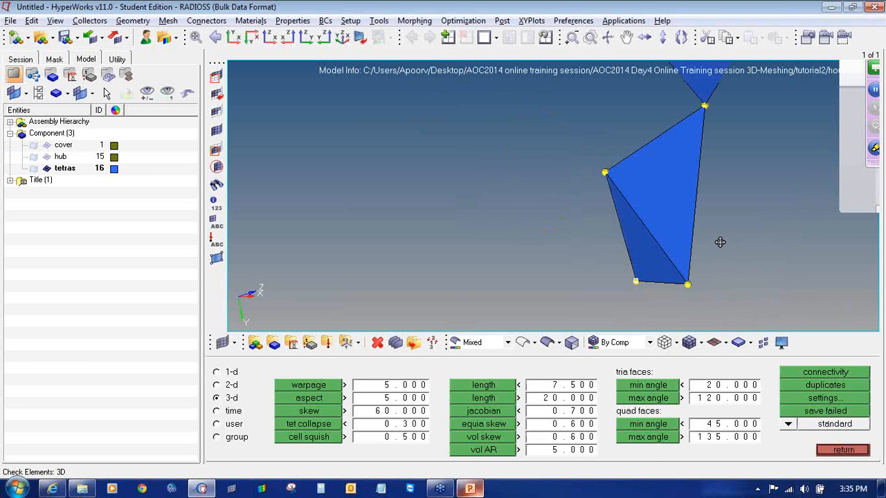
{"action": "left_click_drag", "start_coordinate": [653, 264], "coordinate": [755, 206], "text": "ctrl"}
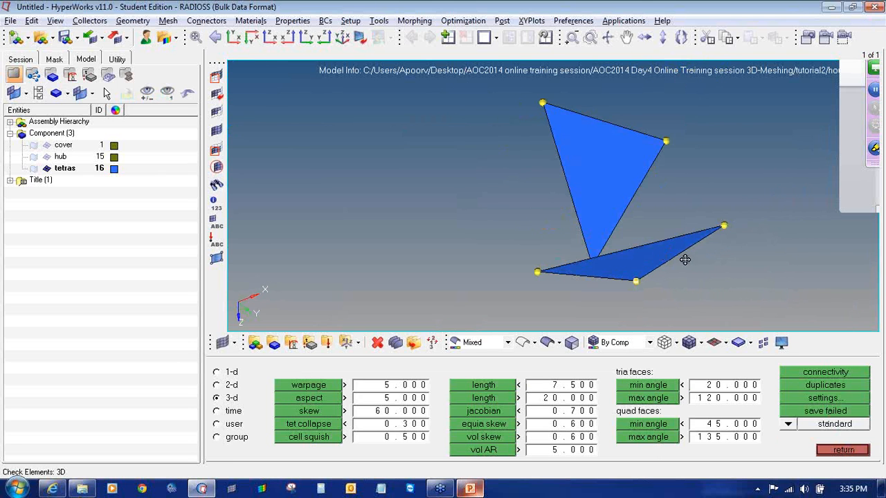
{"action": "left_click_drag", "start_coordinate": [685, 259], "coordinate": [715, 261], "text": "ctrl"}
{"action": "left_click_drag", "start_coordinate": [658, 283], "coordinate": [704, 290], "text": "ctrl"}
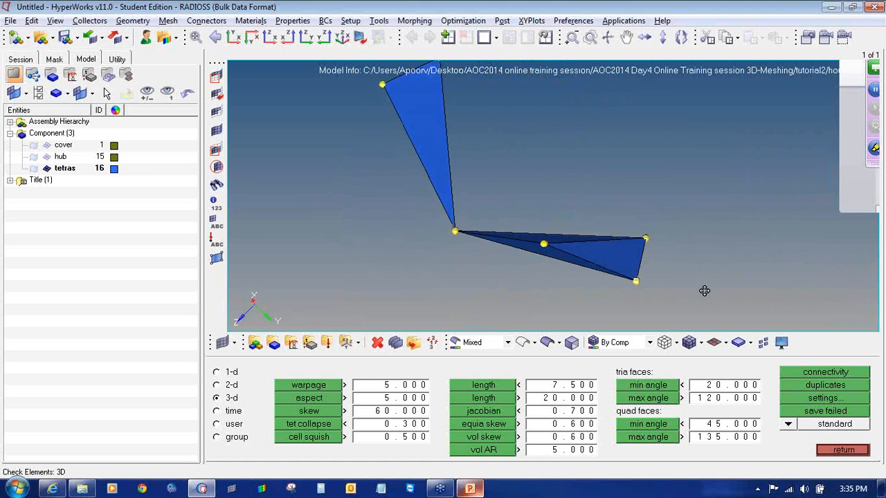
{"action": "key", "text": "F4"}
{"action": "left_click", "coordinate": [645, 238]}
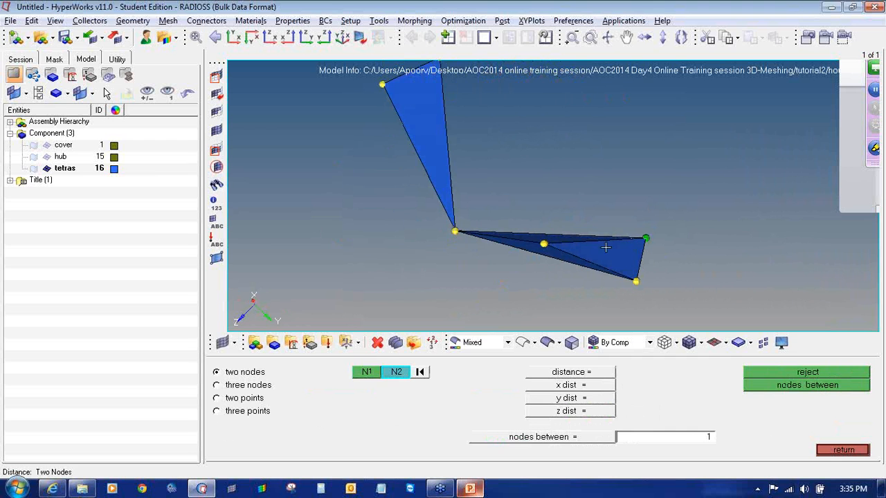
{"action": "left_click", "coordinate": [544, 245]}
{"action": "left_click", "coordinate": [658, 375]}
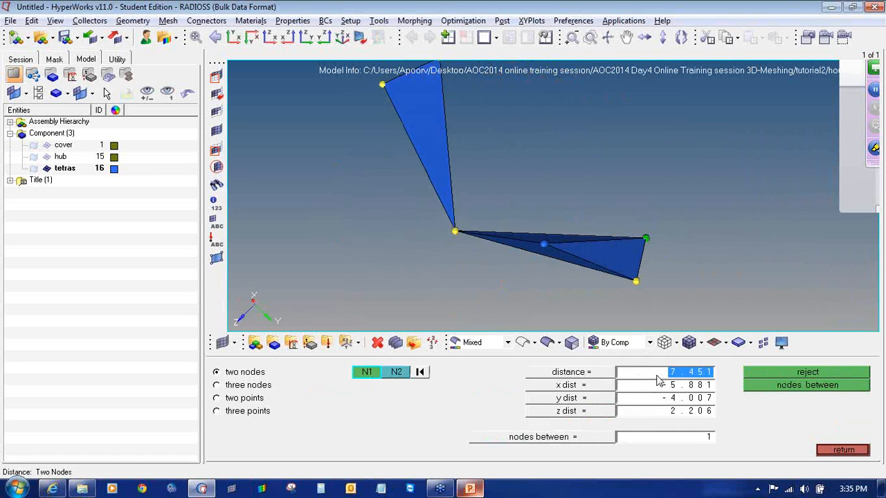
{"action": "type", "text": "6"}
{"action": "key", "text": "Return"}
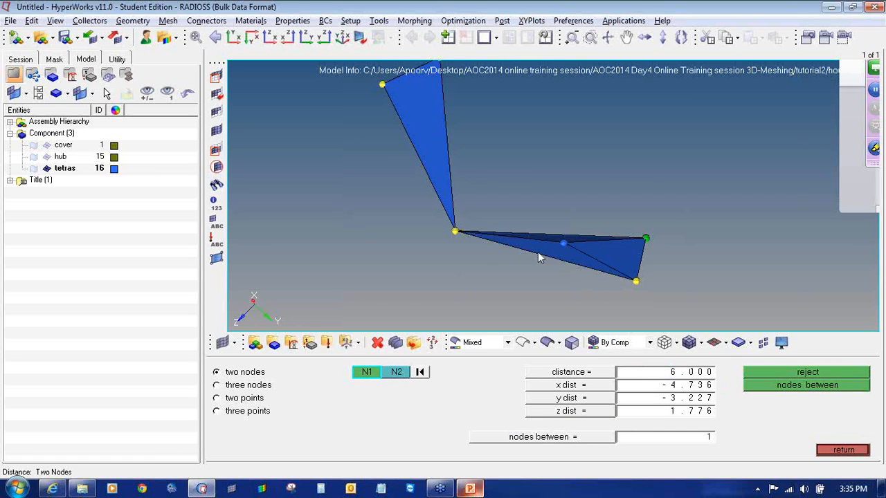
- Check the 3D element quality of the second tetra with its shortened edge
{"action": "left_click_drag", "start_coordinate": [534, 273], "coordinate": [571, 291], "text": "ctrl"}
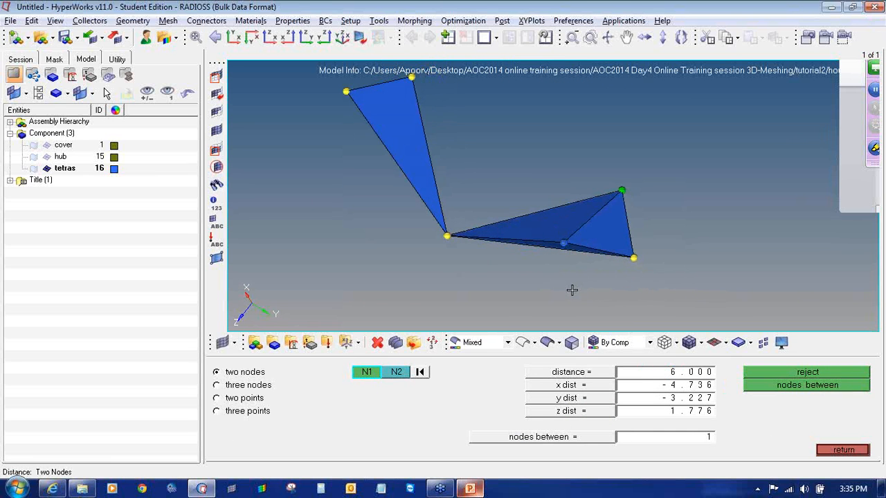
{"action": "key", "text": "F10"}
{"action": "left_click", "coordinate": [572, 244]}
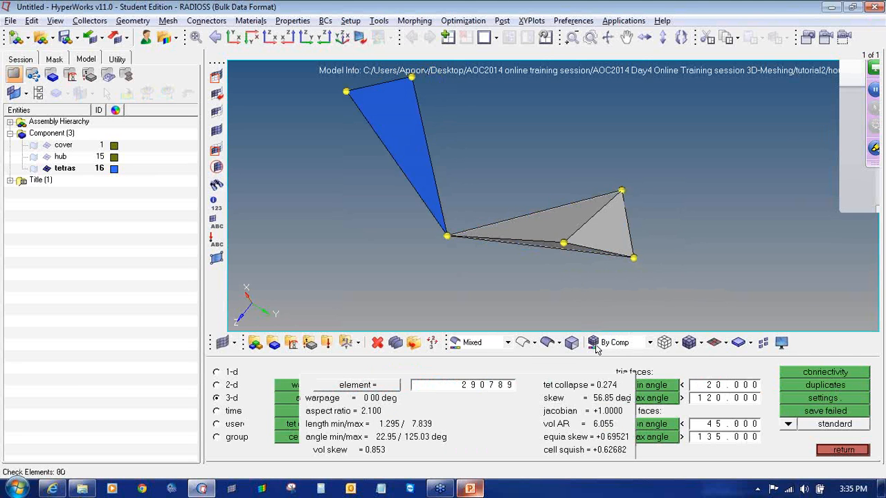
{"action": "left_click", "coordinate": [837, 450]}
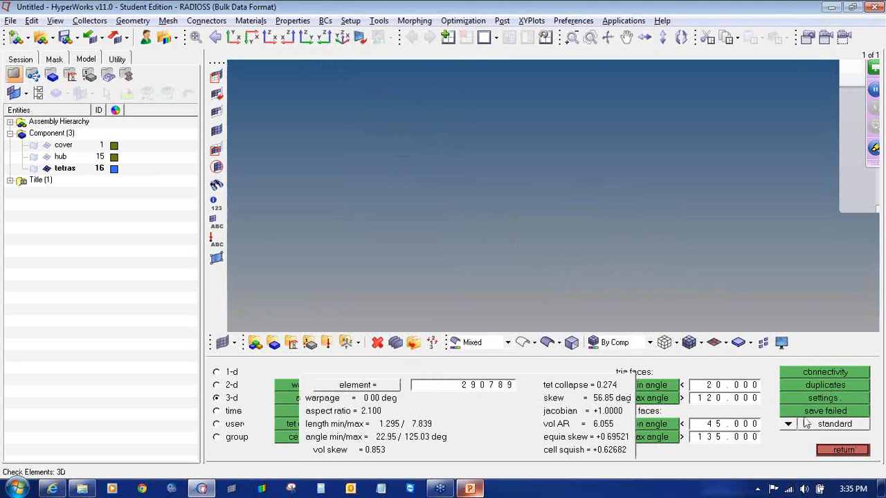
{"action": "left_click", "coordinate": [824, 451]}
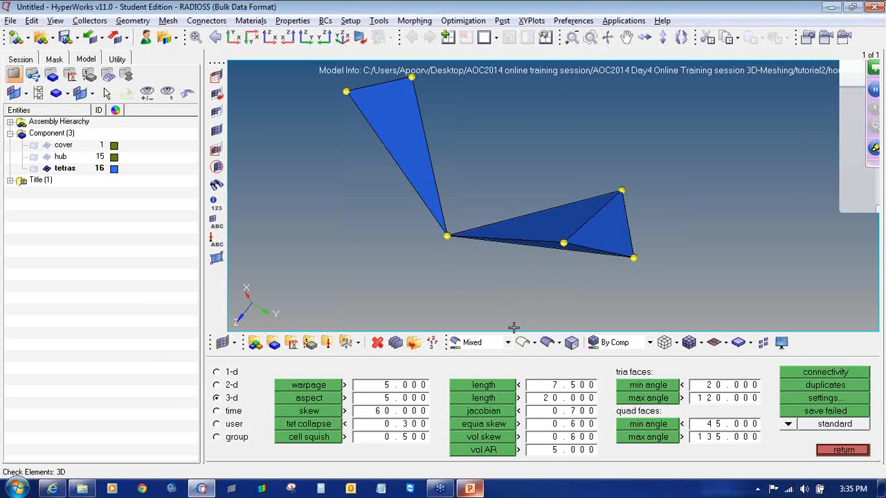
- Translate the second tetra's middle node in 0.1 increments normal to its other three nodes, once positively and four times negatively
{"action": "key", "text": "shift+F4"}
{"action": "left_click", "coordinate": [565, 245]}
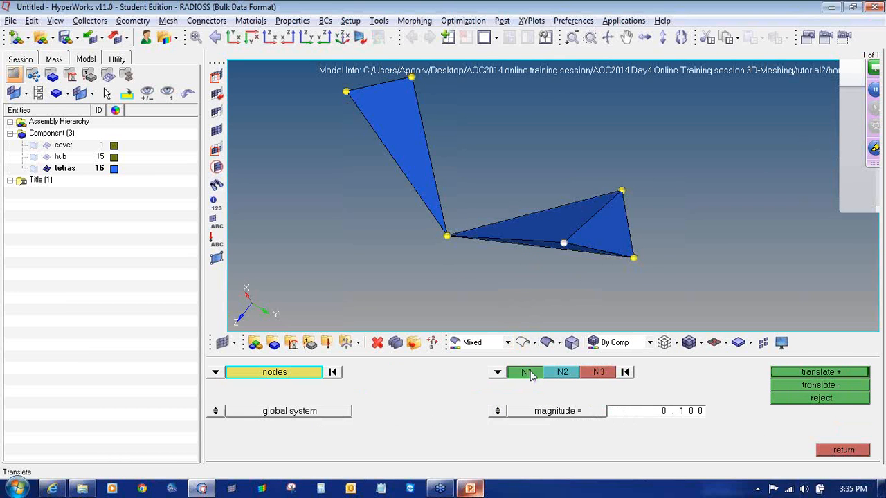
{"action": "left_click", "coordinate": [526, 372]}
{"action": "left_click", "coordinate": [447, 236]}
{"action": "left_click", "coordinate": [622, 192]}
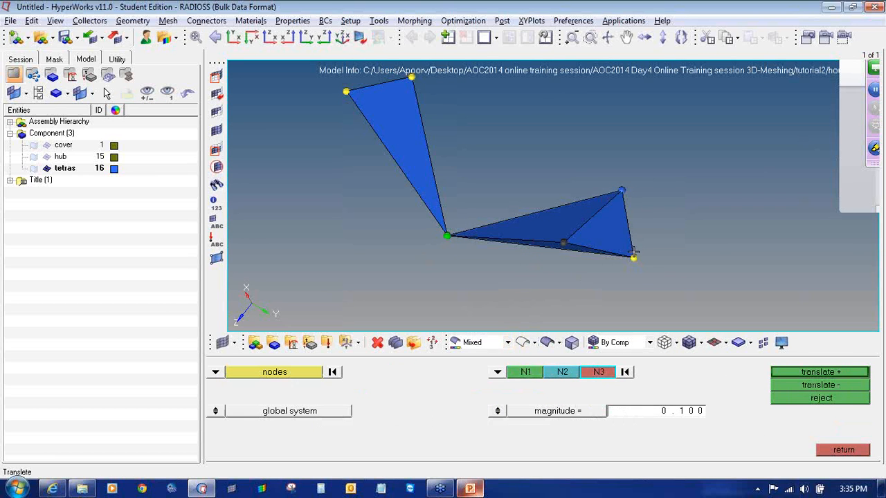
{"action": "left_click", "coordinate": [634, 257]}
{"action": "left_click", "coordinate": [789, 372]}
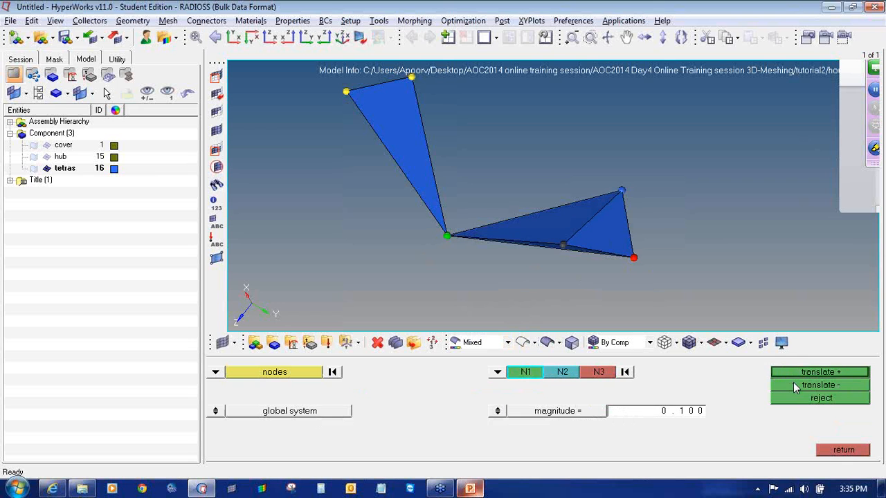
{"action": "left_click", "coordinate": [794, 384]}
{"action": "left_click", "coordinate": [794, 384]}
{"action": "left_click", "coordinate": [794, 384]}
{"action": "left_click", "coordinate": [795, 383]}
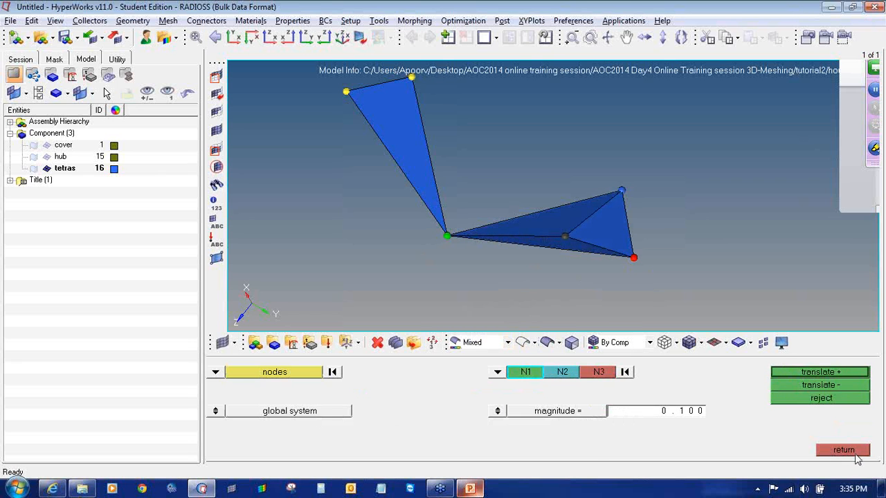
- Recheck the second tetra's 3D element quality with its middle node translated
{"action": "left_click", "coordinate": [857, 452]}
{"action": "left_click", "coordinate": [601, 236]}
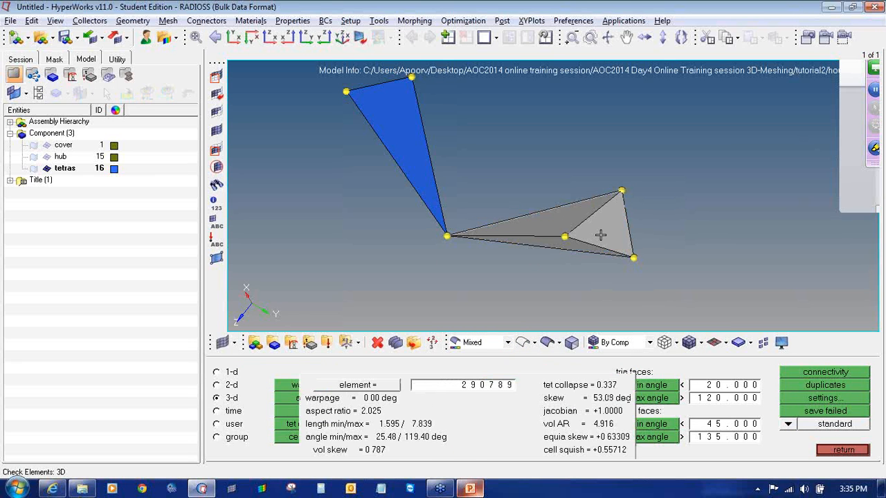
{"action": "left_click", "coordinate": [838, 449]}
- Mask the two adjusted tetras and clear their temporary nodes
{"action": "scroll", "coordinate": [565, 208], "scroll_direction": "down", "scroll_amount": 3}
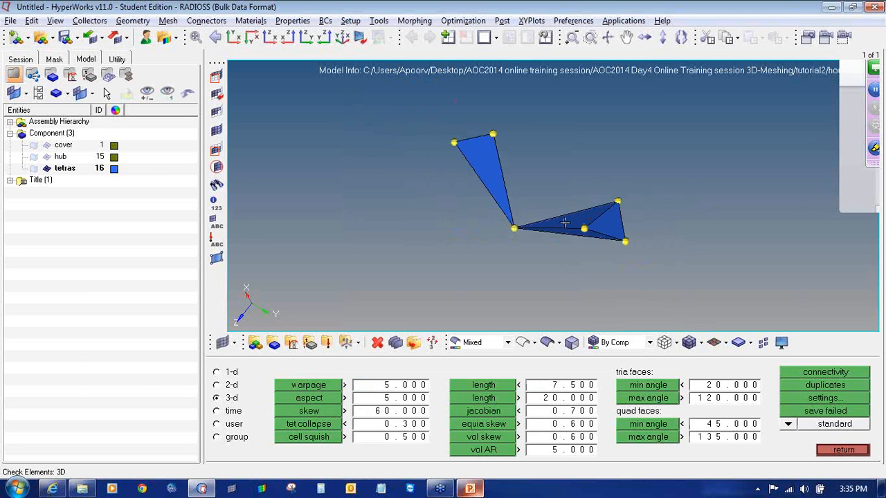
{"action": "key", "text": "F5"}
{"action": "mouse_move", "coordinate": [381, 111]}
{"action": "left_mouse_down", "text": "shift"}
{"action": "mouse_move", "coordinate": [623, 243]}
{"action": "mouse_move", "coordinate": [362, 79]}
{"action": "left_mouse_up", "text": "shift"}
{"action": "middle_click", "coordinate": [652, 261]}
{"action": "key", "text": "shift+F2"}
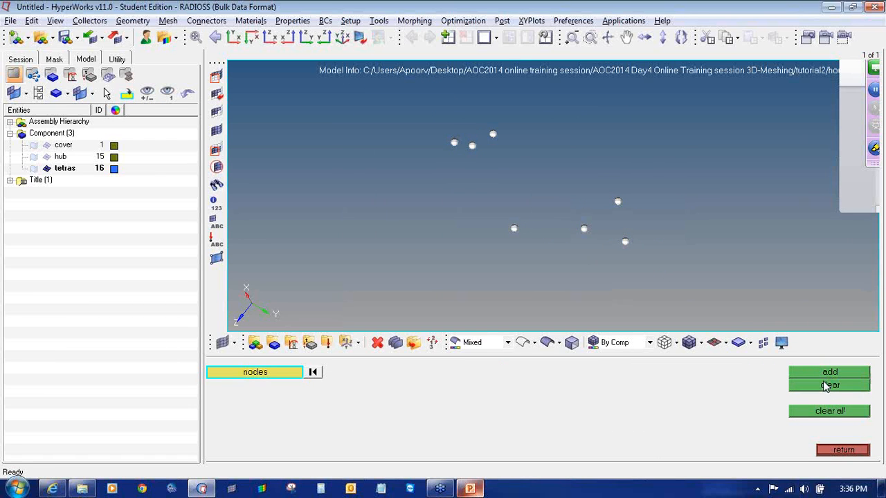
{"action": "left_click", "coordinate": [825, 386]}
- Examine one of the remaining isolated tetras up close and check its 3D element quality
{"action": "right_click_drag", "start_coordinate": [653, 271], "coordinate": [613, 233], "text": "ctrl"}
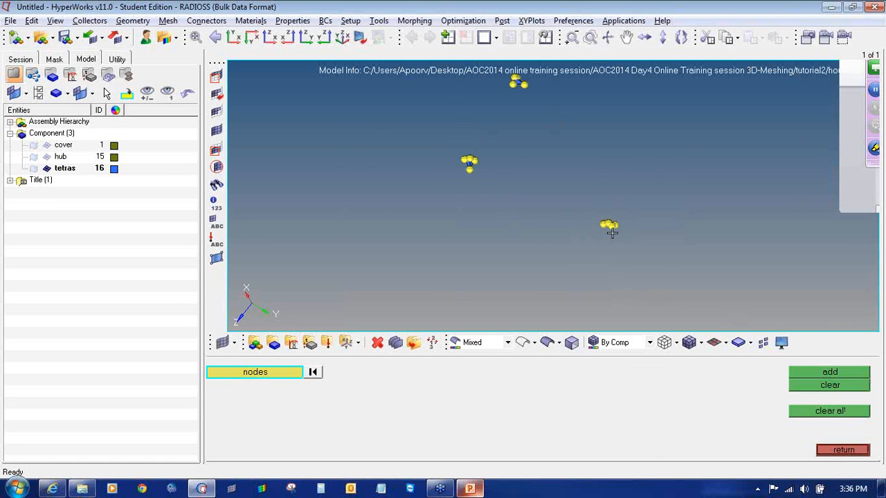
{"action": "scroll", "coordinate": [601, 206], "scroll_direction": "up", "scroll_amount": 12, "text": "ctrl"}
{"action": "left_click_drag", "start_coordinate": [600, 205], "coordinate": [692, 225], "text": "ctrl"}
{"action": "left_click_drag", "start_coordinate": [600, 228], "coordinate": [549, 191], "text": "ctrl"}
{"action": "left_click_drag", "start_coordinate": [544, 249], "coordinate": [495, 249], "text": "ctrl"}
{"action": "key", "text": "F10"}
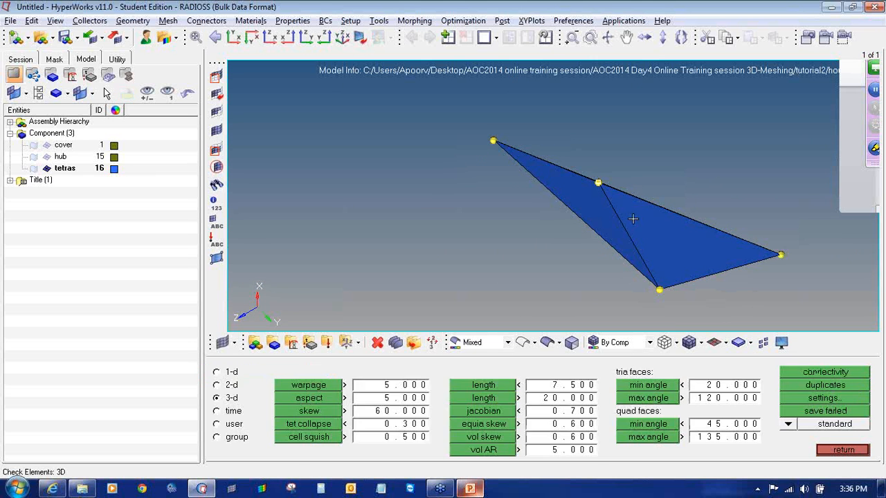
{"action": "left_click", "coordinate": [633, 219]}
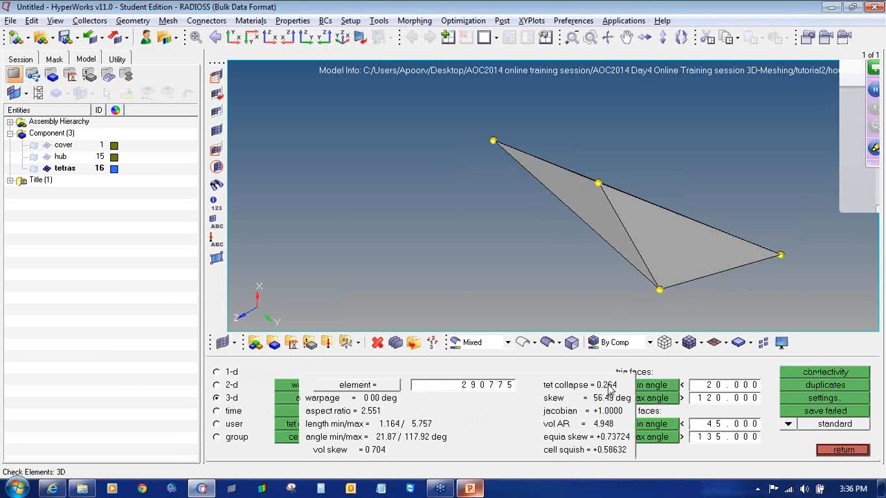
{"action": "left_click", "coordinate": [833, 449]}
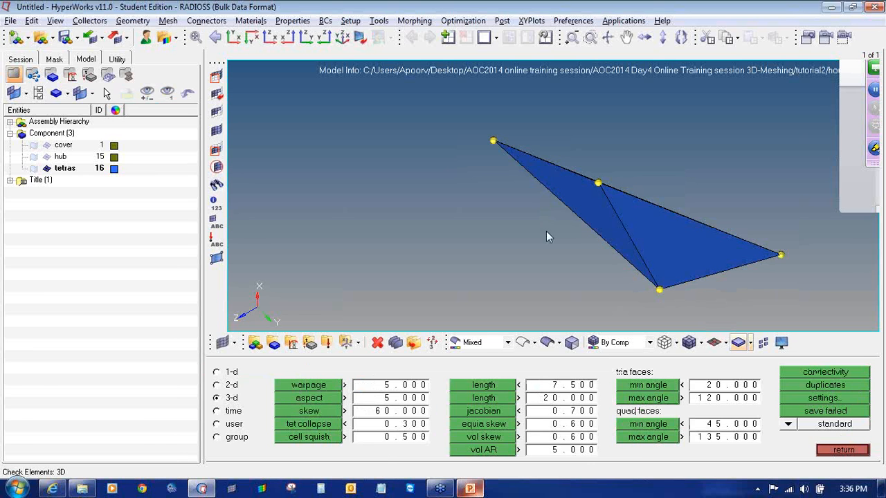
- Translate this tetra's middle node positively in 0.1 increments, normal to the plane through its three outer nodes
{"action": "left_click_drag", "start_coordinate": [547, 234], "coordinate": [609, 239], "text": "ctrl"}
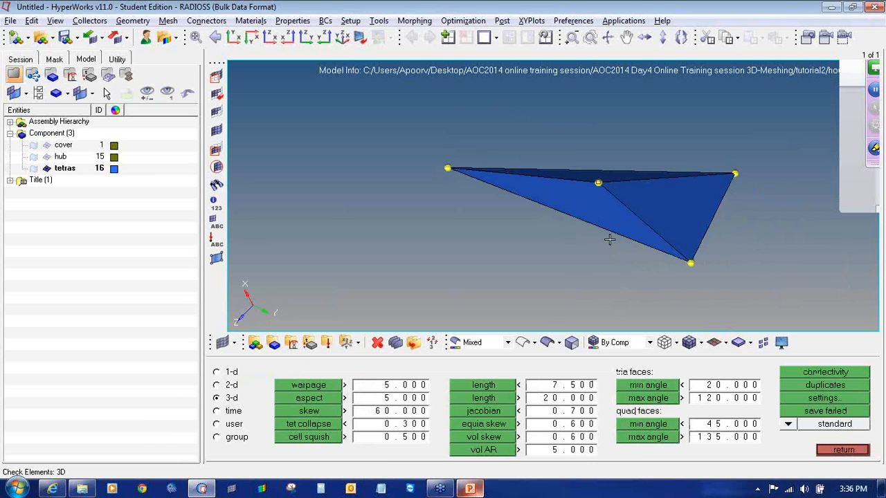
{"action": "key", "text": "shift+F4"}
{"action": "left_click", "coordinate": [599, 184]}
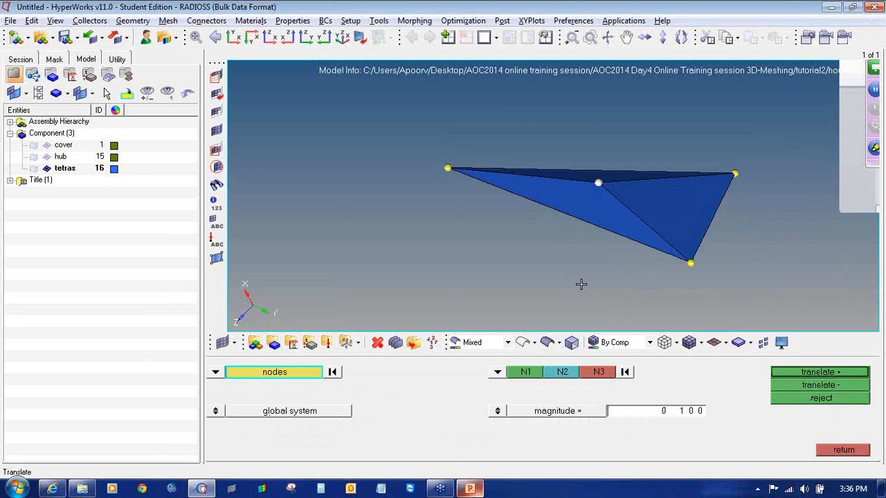
{"action": "left_click", "coordinate": [525, 372]}
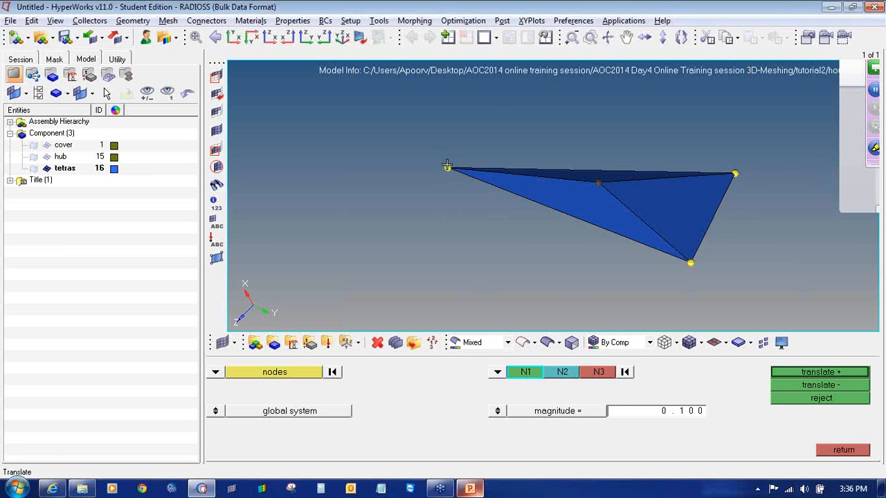
{"action": "left_click", "coordinate": [448, 168]}
{"action": "left_click", "coordinate": [691, 262]}
{"action": "left_click", "coordinate": [735, 173]}
{"action": "left_click", "coordinate": [798, 373]}
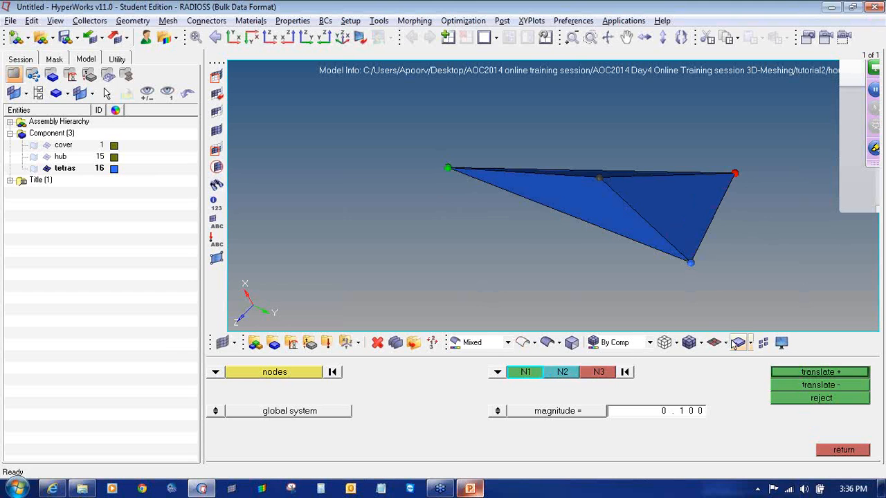
- Recheck this tetra's 3D element quality with its middle node translated
{"action": "key", "text": "F10"}
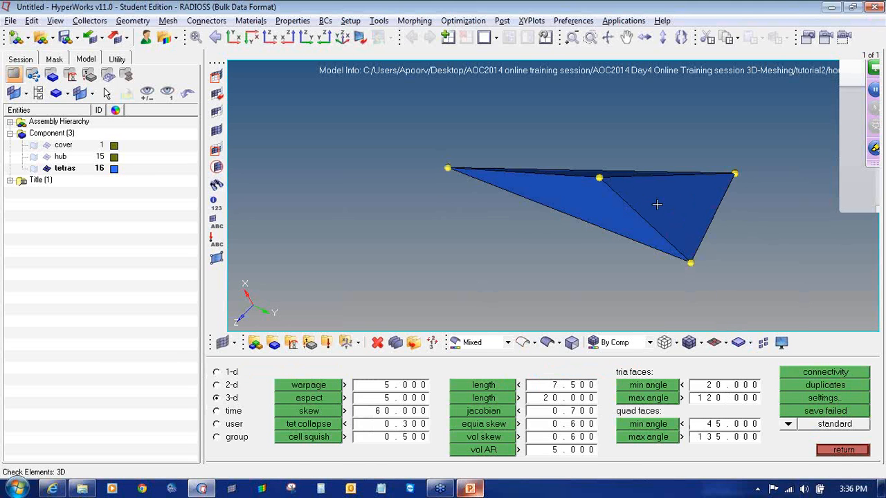
{"action": "left_click", "coordinate": [628, 191]}
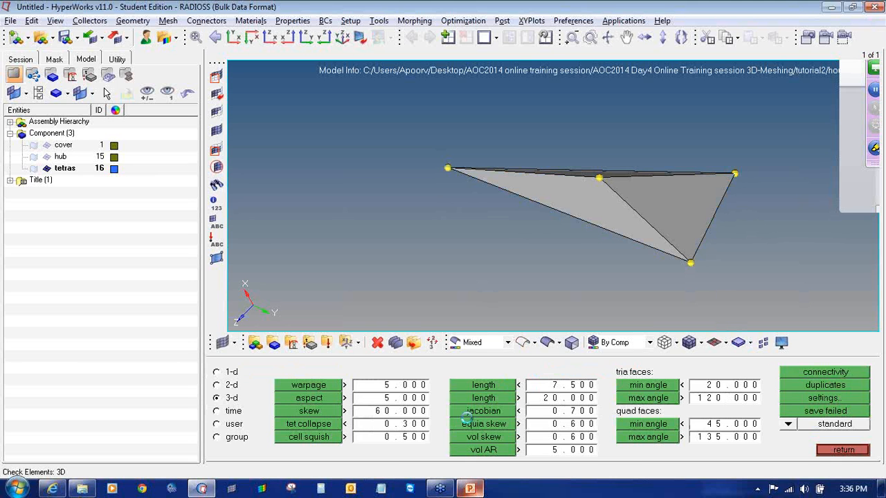
{"action": "left_click", "coordinate": [838, 452]}
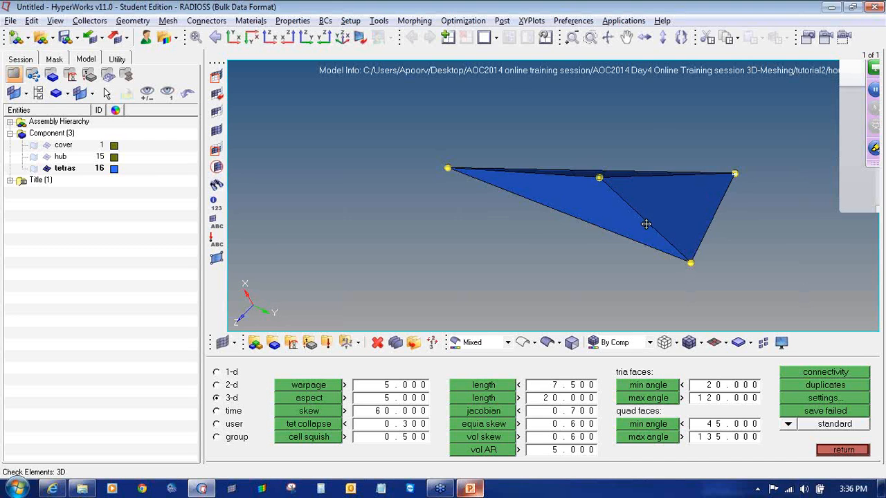
- Move the tetra's middle node by setting its distance from the outer node along their shared edge to 4.3
{"action": "left_click_drag", "start_coordinate": [646, 224], "coordinate": [641, 209], "text": "ctrl"}
{"action": "right_click_drag", "start_coordinate": [548, 133], "coordinate": [571, 219], "text": "ctrl"}
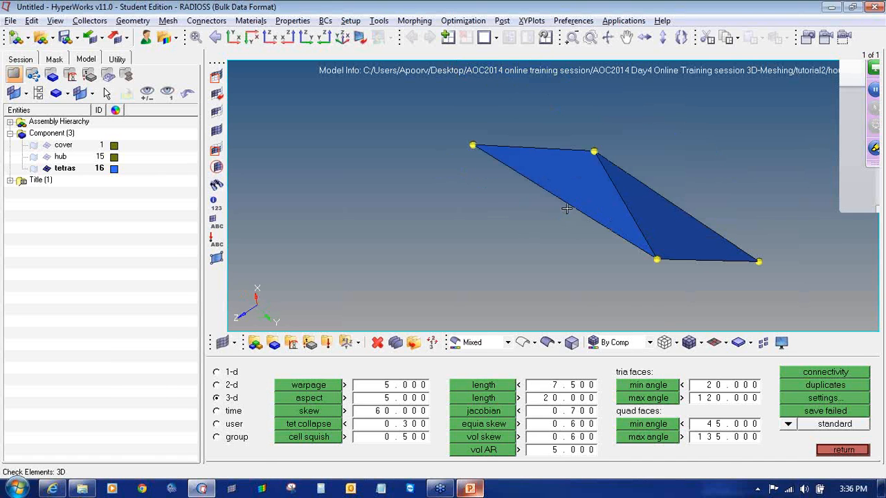
{"action": "key", "text": "F4"}
{"action": "left_click", "coordinate": [472, 144]}
{"action": "left_click", "coordinate": [594, 151]}
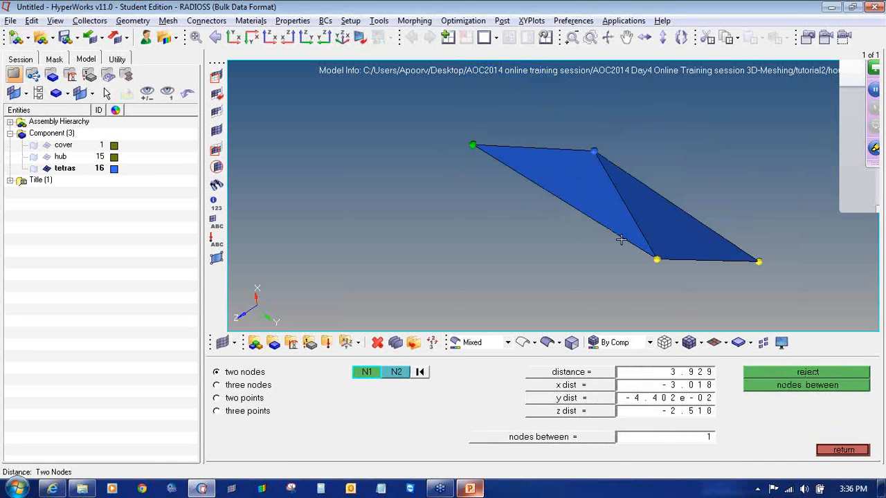
{"action": "double_click", "coordinate": [691, 374]}
{"action": "type", "text": "4."}
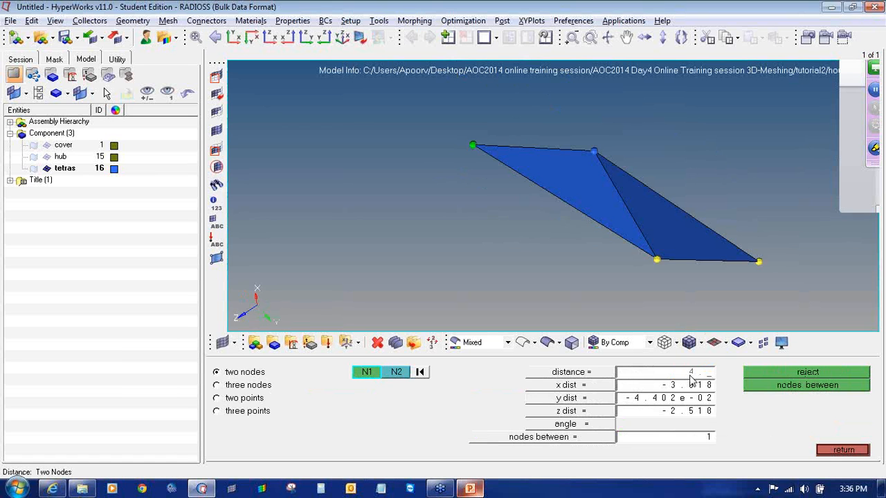
{"action": "type", "text": "3"}
{"action": "key", "text": "Return"}
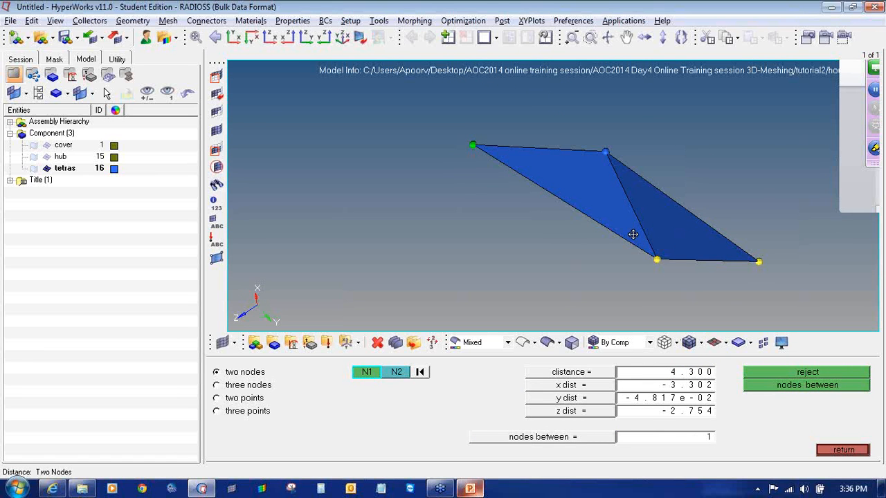
- Recheck the tetra's 3D element quality with the edited node distance
{"action": "left_click_drag", "start_coordinate": [613, 272], "coordinate": [642, 277], "text": "ctrl"}
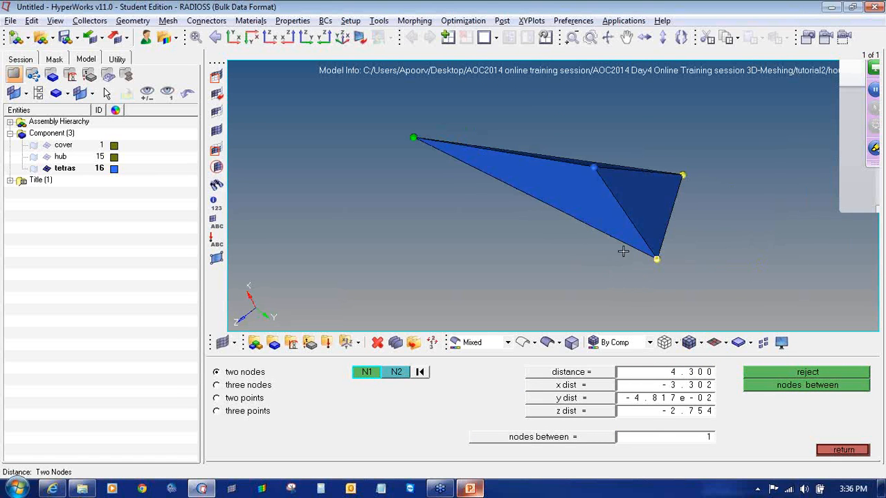
{"action": "key", "text": "F10"}
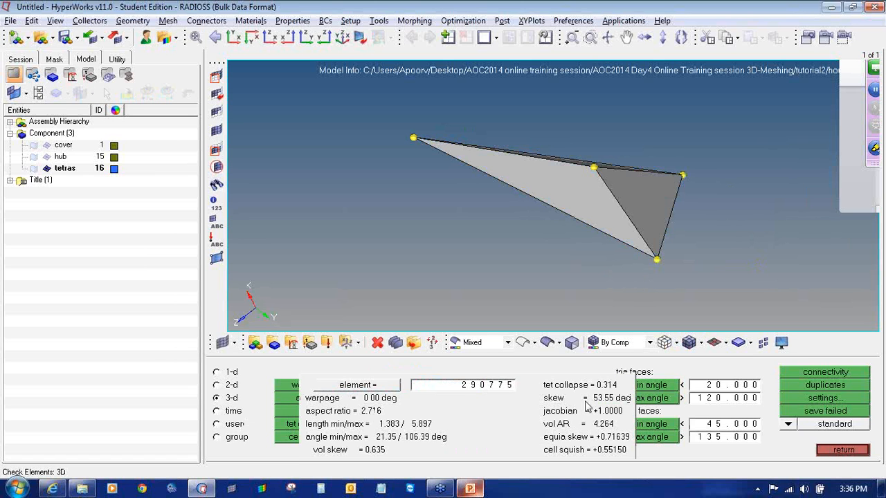
{"action": "left_click", "coordinate": [829, 449]}
- Mask the adjusted tetra and clear its four temporary nodes
{"action": "key", "text": "F5"}
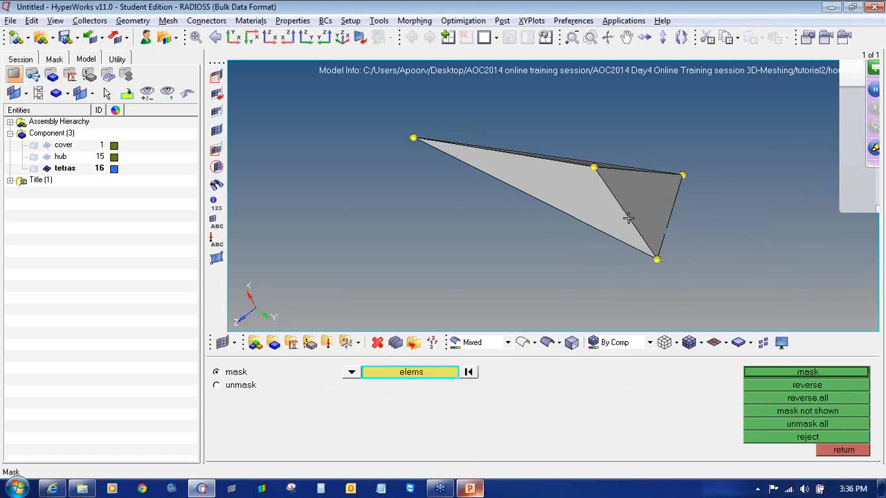
{"action": "left_click", "coordinate": [778, 371]}
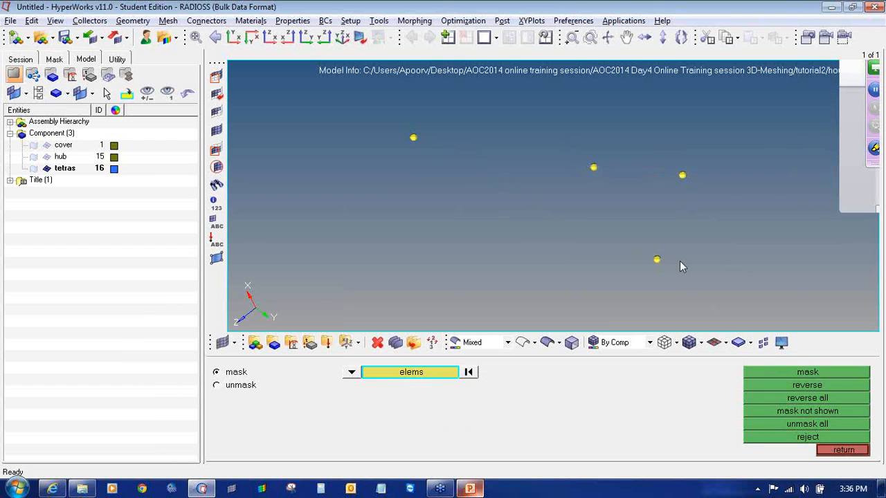
{"action": "key", "text": "shift+F2"}
{"action": "left_click_drag", "start_coordinate": [697, 287], "coordinate": [364, 99], "text": "shift"}
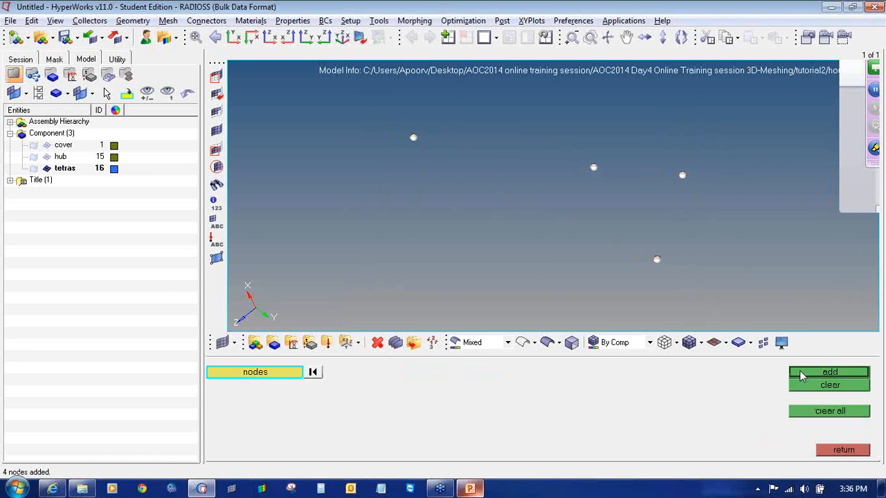
{"action": "left_click", "coordinate": [821, 384]}
- Examine the lower of the two remaining tetras up close from several sides to identify its middle node
{"action": "key", "text": "f"}
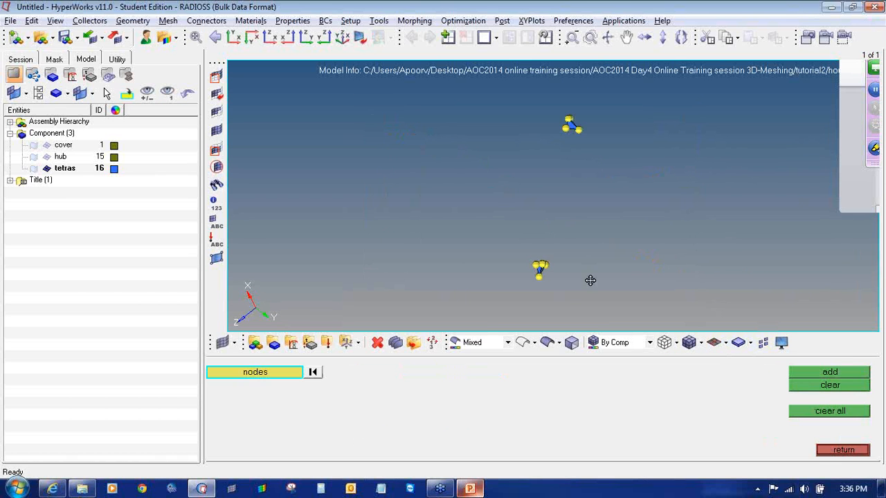
{"action": "right_click_drag", "start_coordinate": [526, 268], "coordinate": [538, 237], "text": "ctrl"}
{"action": "scroll", "coordinate": [539, 238], "scroll_direction": "up", "scroll_amount": 2, "text": "ctrl"}
{"action": "scroll", "coordinate": [539, 237], "scroll_direction": "up", "scroll_amount": 5, "text": "ctrl"}
{"action": "left_click", "coordinate": [585, 245], "text": "ctrl"}
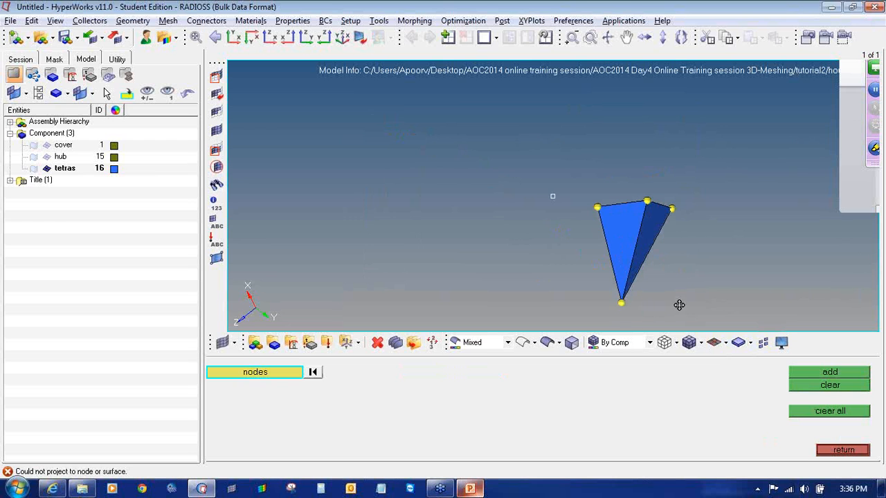
{"action": "left_click_drag", "start_coordinate": [679, 306], "coordinate": [664, 271], "text": "ctrl"}
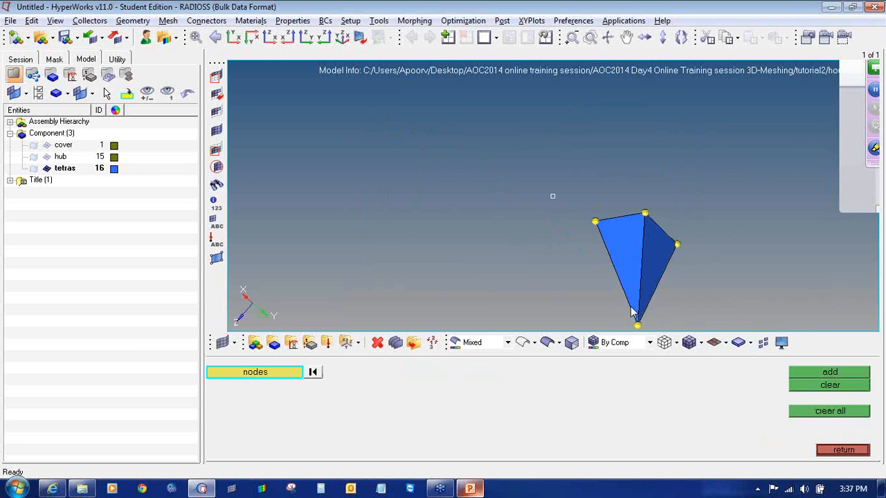
{"action": "left_click_drag", "start_coordinate": [670, 303], "coordinate": [757, 275], "text": "ctrl"}
{"action": "left_click_drag", "start_coordinate": [803, 248], "coordinate": [687, 295], "text": "ctrl"}
{"action": "left_click_drag", "start_coordinate": [766, 283], "coordinate": [769, 224], "text": "ctrl"}
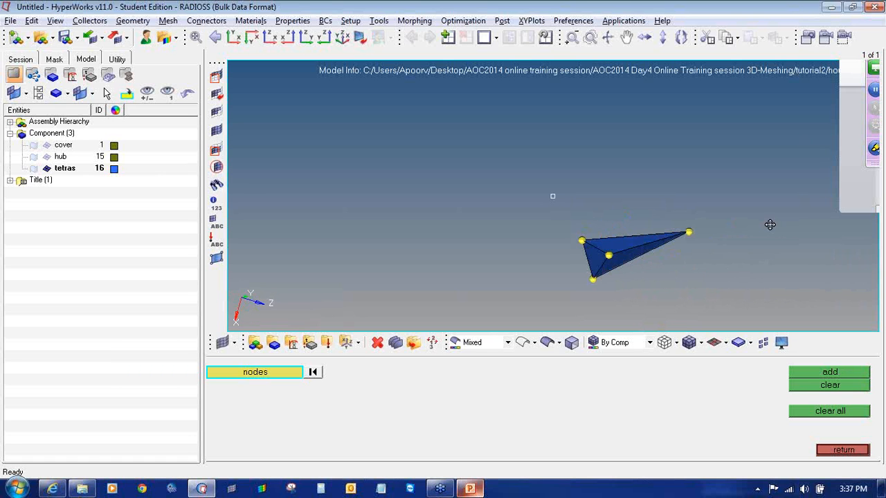
{"action": "left_click_drag", "start_coordinate": [676, 231], "coordinate": [699, 211], "text": "ctrl"}
{"action": "left_click_drag", "start_coordinate": [568, 245], "coordinate": [607, 211], "text": "ctrl"}
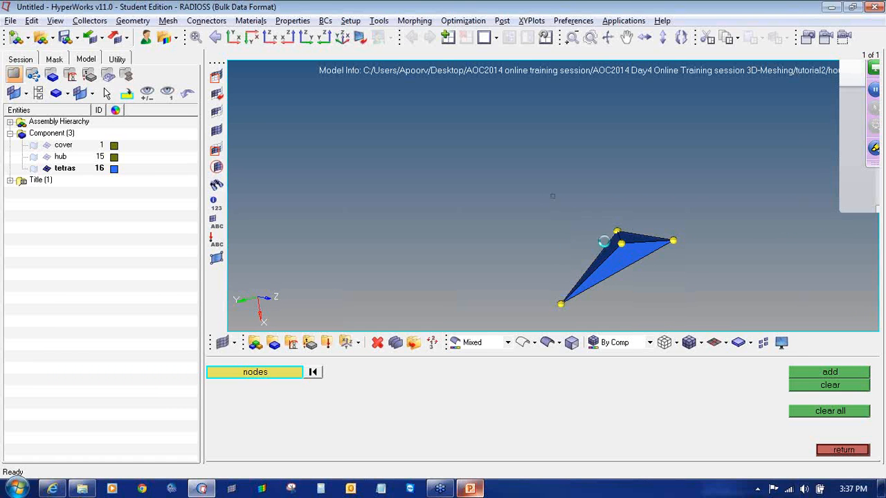
- Translate this tetra's middle node positively in 0.1 increments, normal to its three outer nodes' plane, and recheck its 3D quality
{"action": "key", "text": "shift+F4"}
{"action": "left_click", "coordinate": [622, 244]}
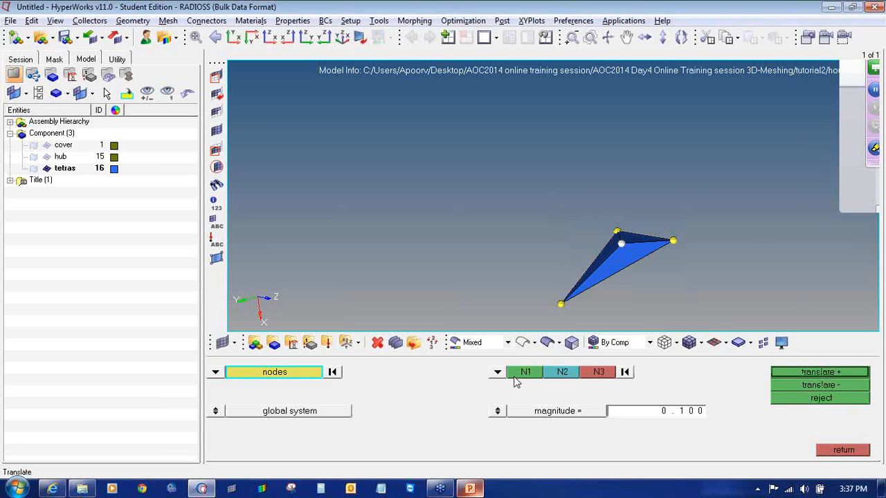
{"action": "left_click", "coordinate": [525, 372]}
{"action": "left_click", "coordinate": [561, 303]}
{"action": "left_click", "coordinate": [674, 240]}
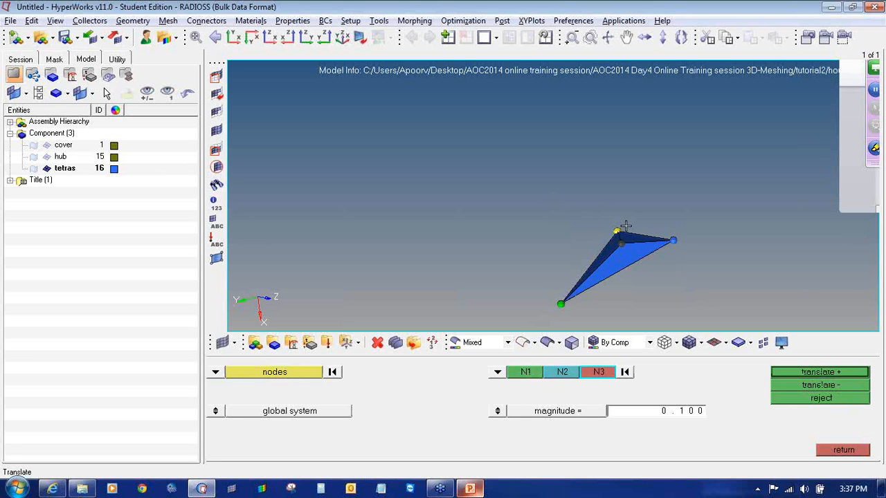
{"action": "left_click", "coordinate": [617, 231]}
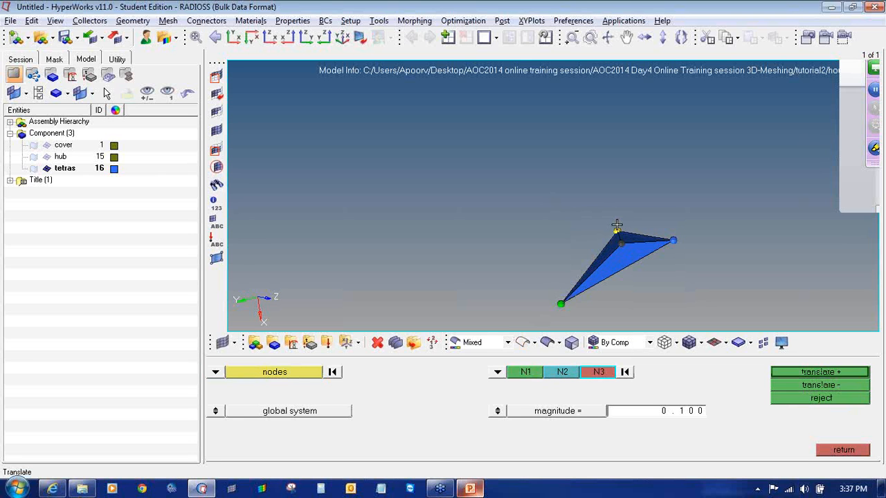
{"action": "left_click", "coordinate": [797, 371]}
{"action": "left_click", "coordinate": [797, 371]}
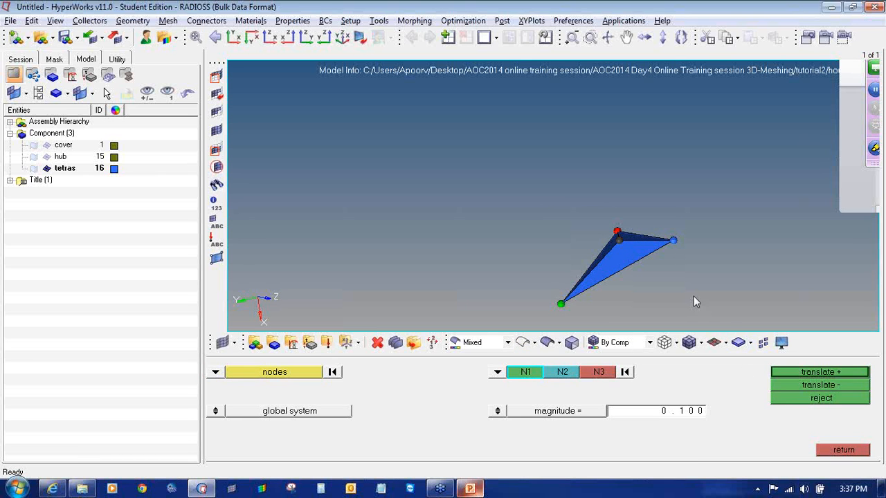
{"action": "key", "text": "F10"}
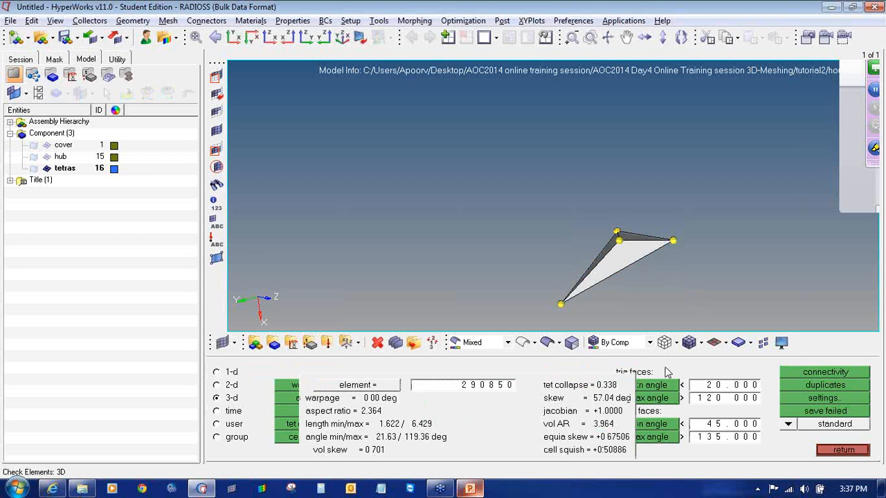
{"action": "left_click", "coordinate": [843, 452]}
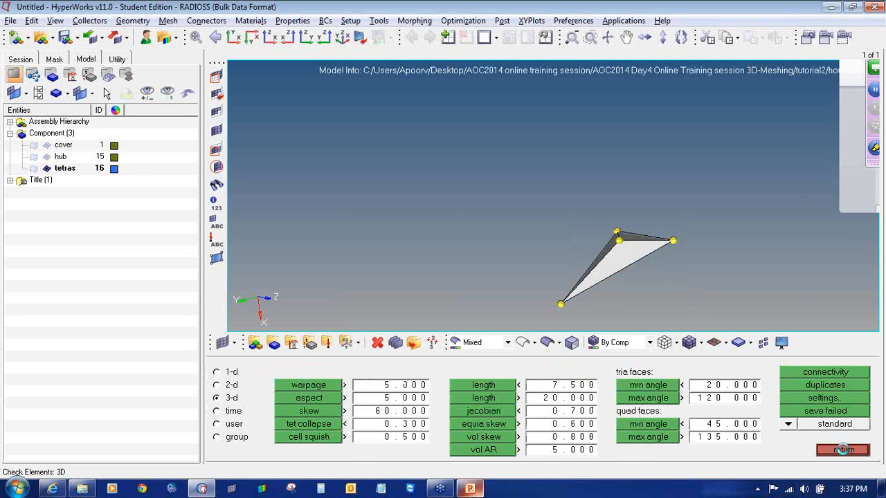
- Mask the repaired tetra and clear its temporary nodes
{"action": "key", "text": "F5"}
{"action": "middle_click", "coordinate": [608, 257]}
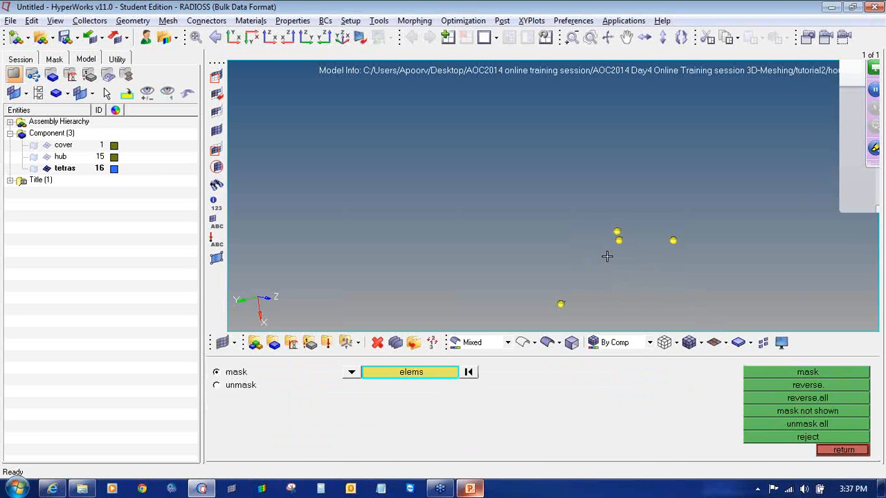
{"action": "key", "text": "shift+F2"}
{"action": "left_click_drag", "start_coordinate": [701, 319], "coordinate": [509, 207], "text": "shift"}
{"action": "middle_click", "coordinate": [506, 199]}
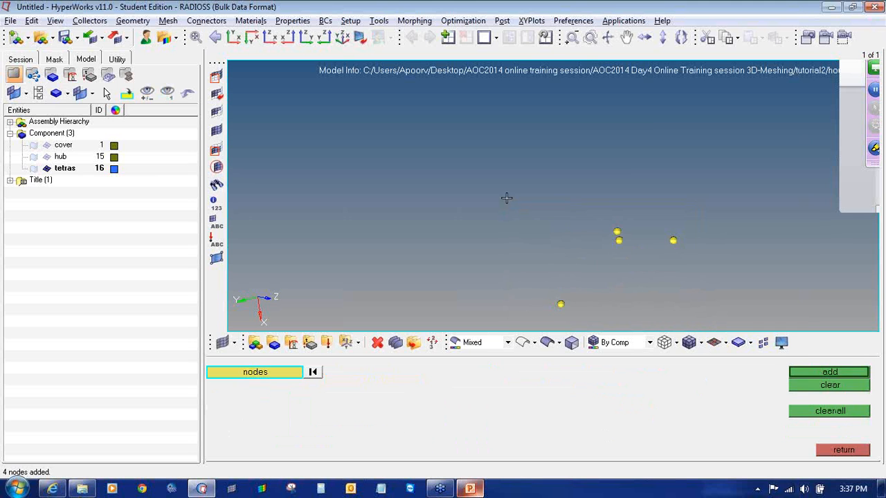
{"action": "left_click", "coordinate": [830, 410]}
- Examine the last remaining tetra up close and check its 3D element quality
{"action": "key", "text": "f"}
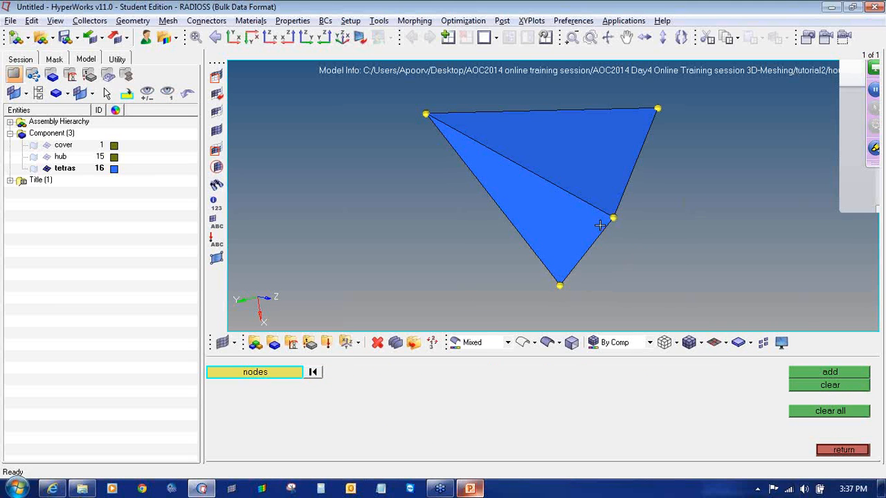
{"action": "left_click_drag", "start_coordinate": [544, 201], "coordinate": [543, 199], "text": "ctrl"}
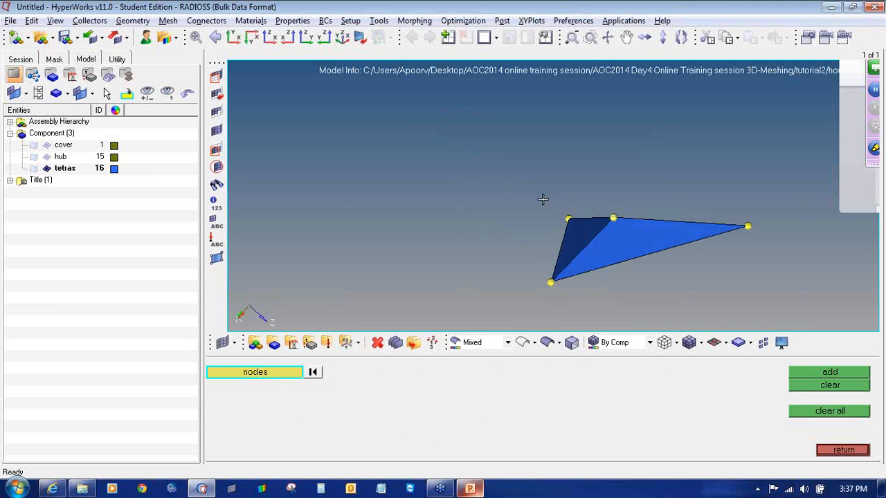
{"action": "key", "text": "F10"}
{"action": "left_click", "coordinate": [607, 232]}
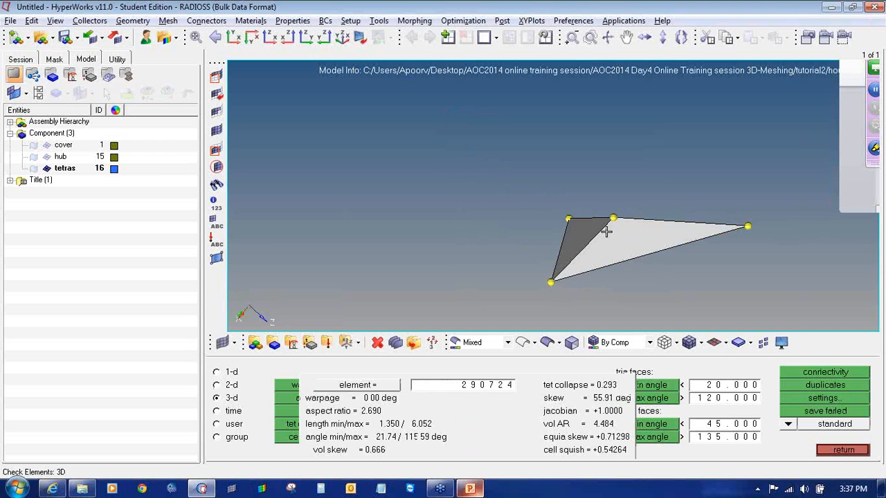
{"action": "left_click", "coordinate": [838, 451]}
- Translate the last tetra's middle node positively at magnitude 0.1, normal to its three outer nodes' plane, and recheck its 3D quality
{"action": "key", "text": "shift+F4"}
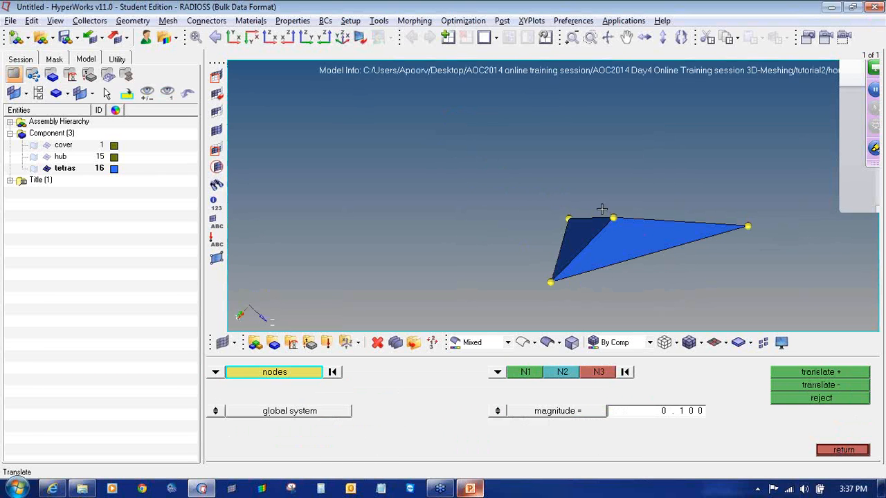
{"action": "left_click", "coordinate": [613, 219]}
{"action": "left_click", "coordinate": [515, 372]}
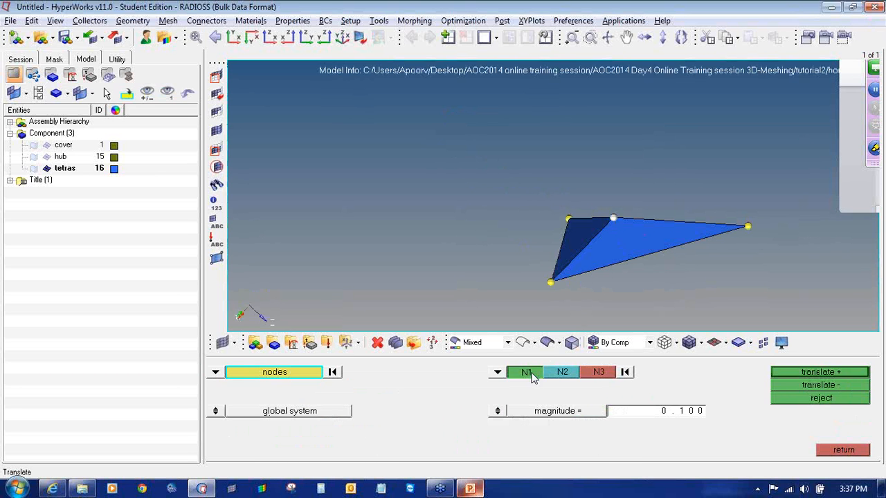
{"action": "left_click", "coordinate": [550, 282]}
{"action": "left_click", "coordinate": [568, 220]}
{"action": "left_click", "coordinate": [747, 226]}
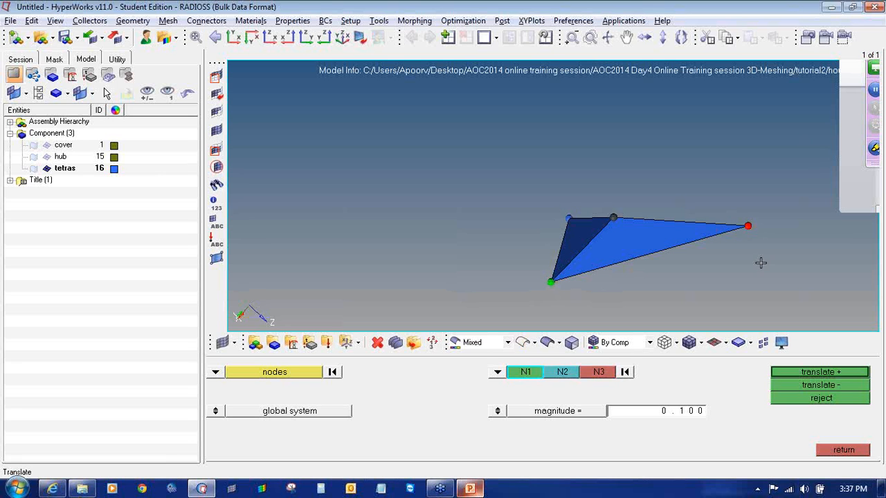
{"action": "left_click", "coordinate": [822, 372]}
{"action": "left_click", "coordinate": [833, 385]}
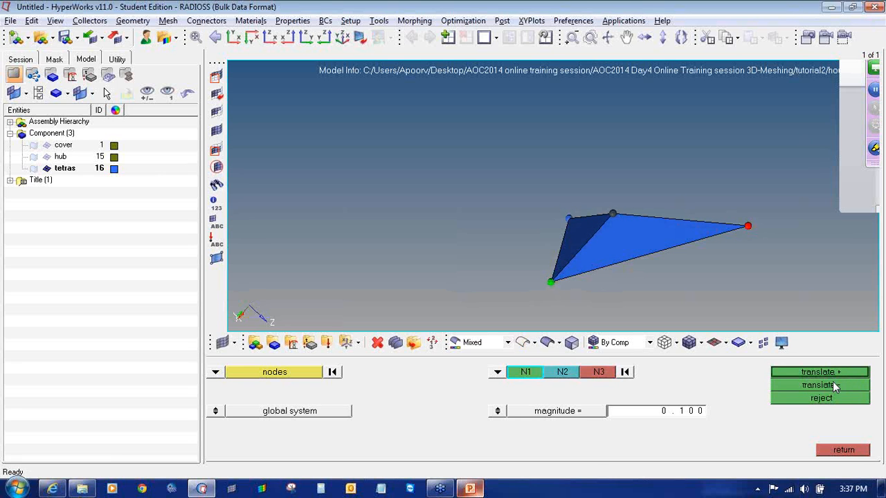
{"action": "left_click", "coordinate": [844, 450]}
{"action": "left_click", "coordinate": [653, 240]}
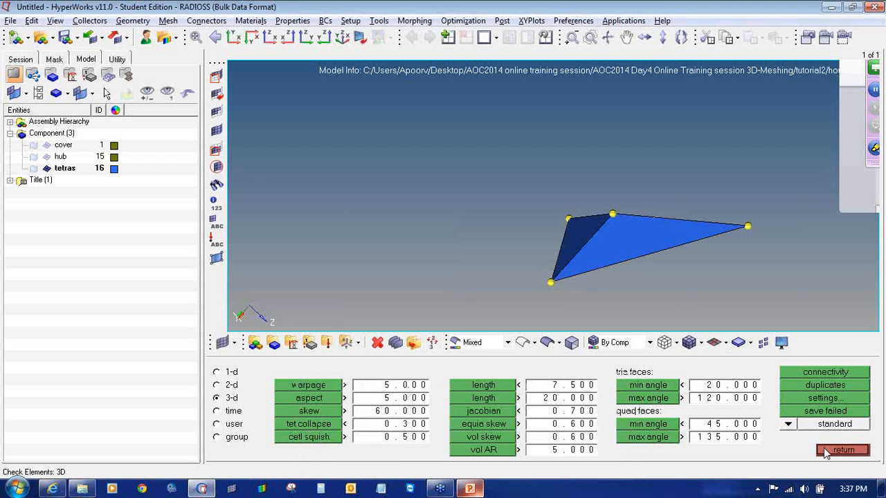
- Redisplay all elements of the tetras component, fit the whole mesh in view and leave the element check
{"action": "left_click", "coordinate": [46, 168]}
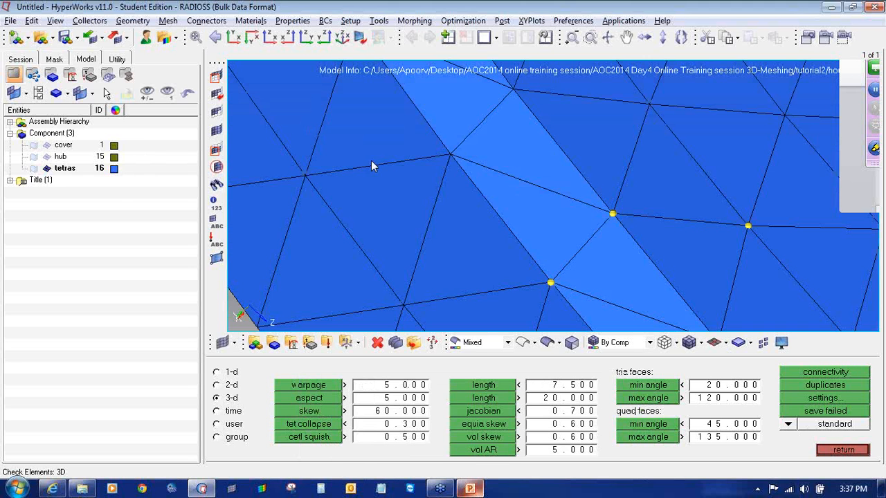
{"action": "left_click", "coordinate": [451, 207]}
{"action": "left_click", "coordinate": [832, 454]}
{"action": "middle_click", "coordinate": [556, 217], "text": "ctrl"}
{"action": "left_click", "coordinate": [855, 451]}
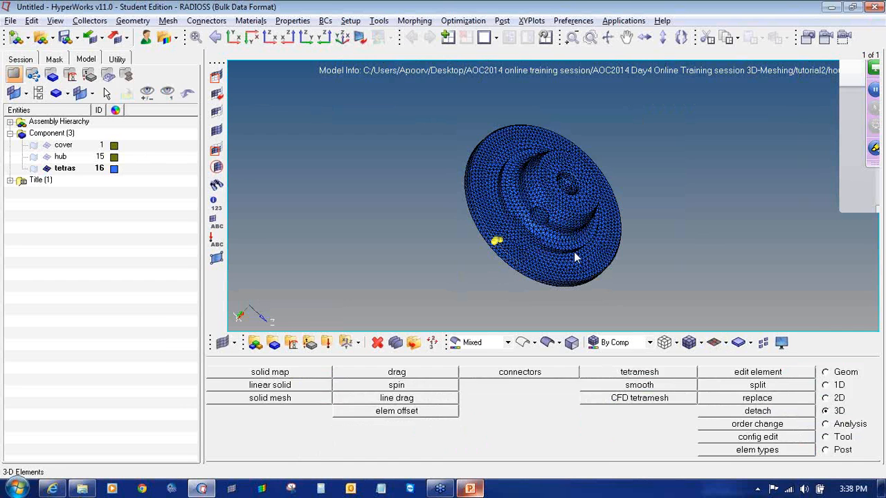
- Clear all temporary nodes from the model
{"action": "key", "text": "shift+F2"}
{"action": "left_click", "coordinate": [846, 412]}
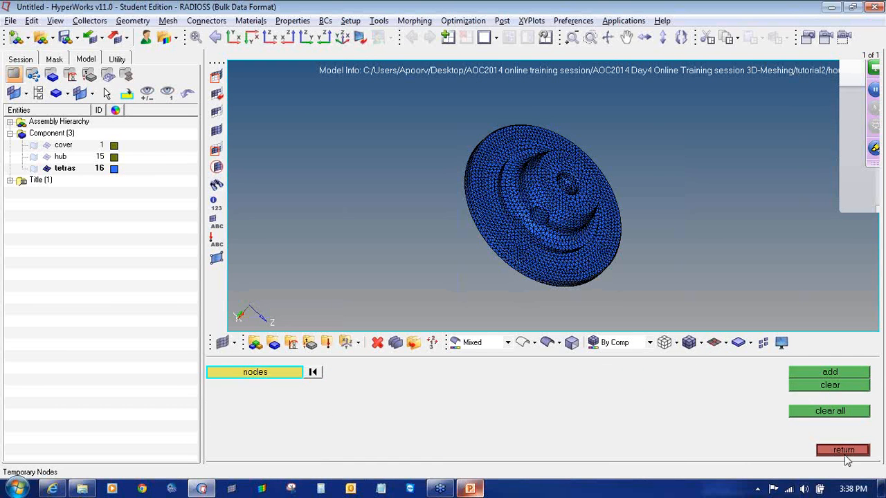
{"action": "left_click", "coordinate": [847, 454]}
- Check the full tetra mesh's 3D tet collapse and tria-face minimum angle
{"action": "left_click", "coordinate": [843, 438]}
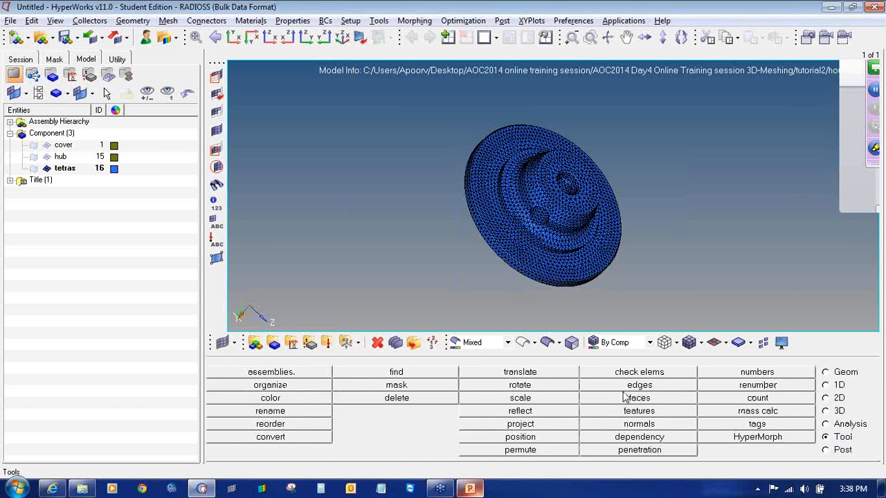
{"action": "left_click", "coordinate": [625, 373]}
{"action": "left_click", "coordinate": [316, 424]}
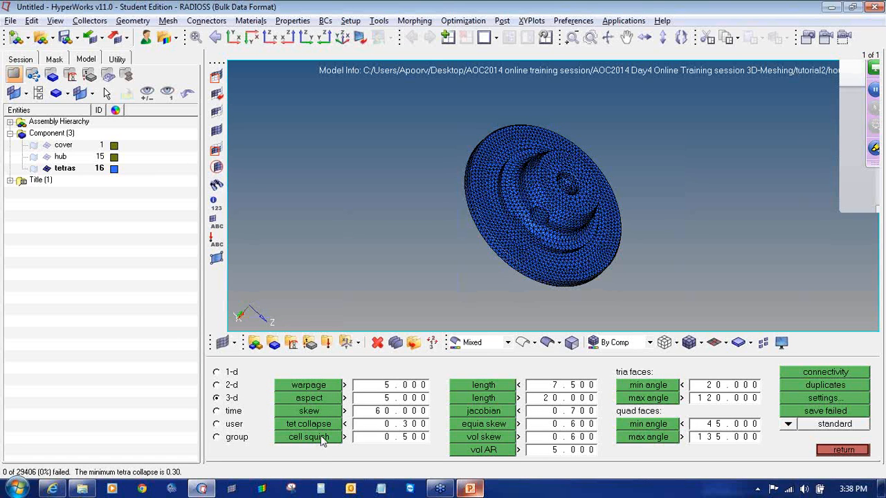
{"action": "left_click", "coordinate": [631, 390]}
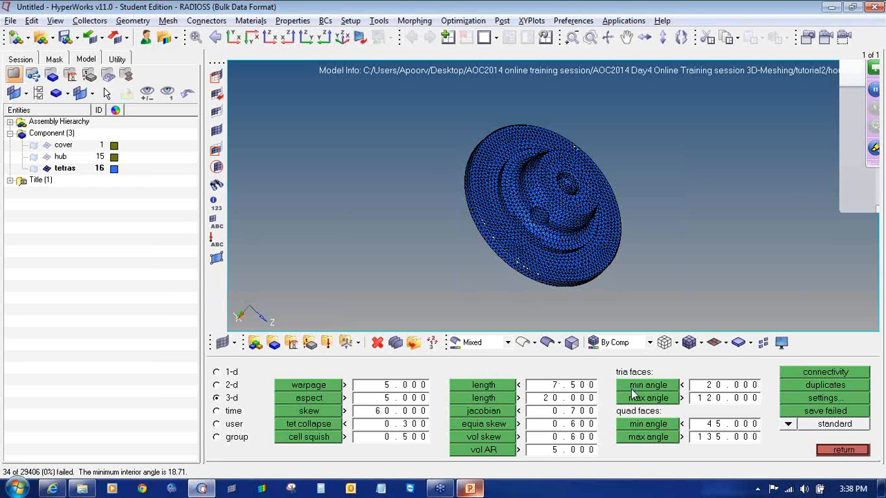
- Set the tria-face angle limits to 15 minimum and 130 maximum, and check the tetra mesh against both
{"action": "left_click", "coordinate": [706, 385]}
{"action": "type", "text": "15"}
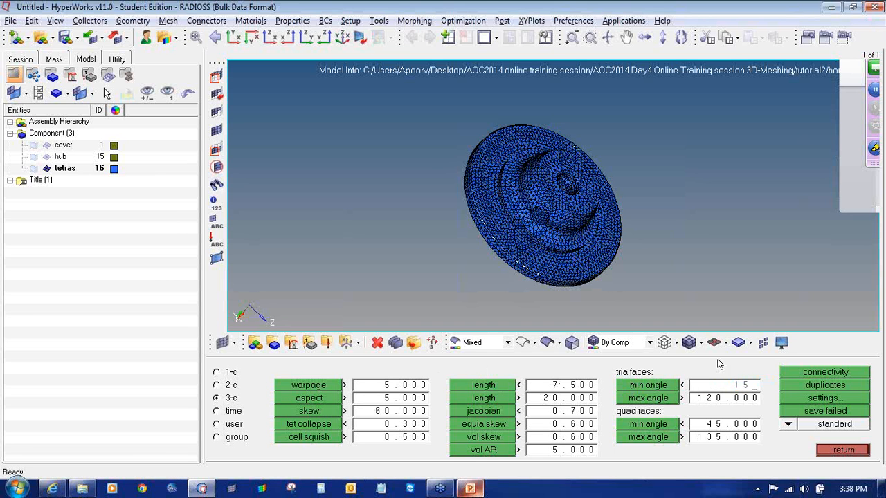
{"action": "left_click", "coordinate": [661, 386]}
{"action": "left_click", "coordinate": [669, 399]}
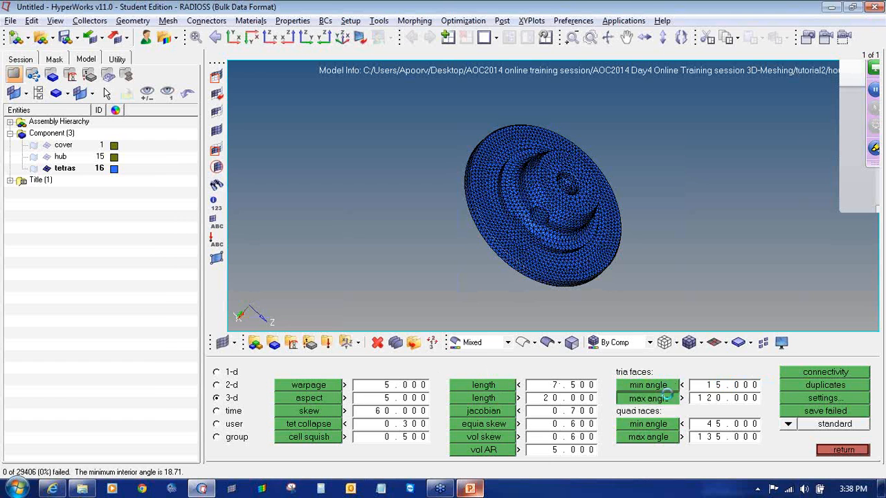
{"action": "left_click", "coordinate": [701, 401]}
{"action": "type", "text": "1"}
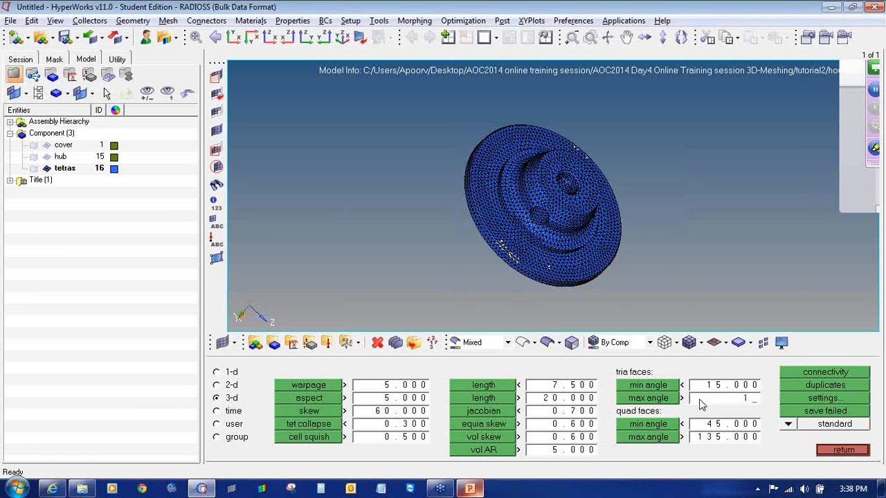
{"action": "type", "text": "30"}
{"action": "left_click", "coordinate": [665, 395]}
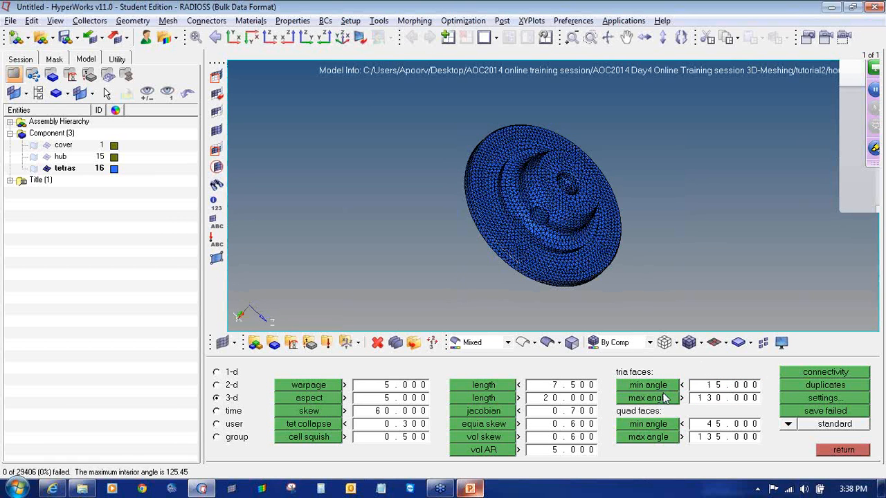
{"action": "left_click", "coordinate": [664, 386]}
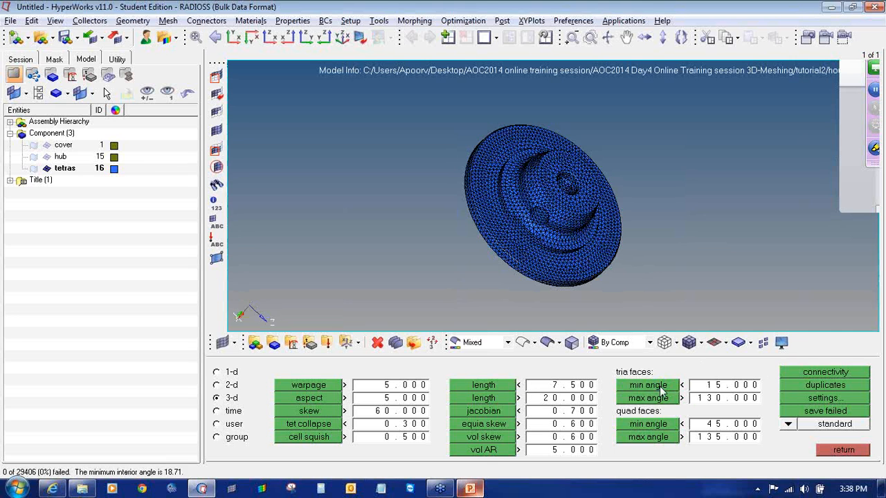
{"action": "left_click", "coordinate": [662, 400]}
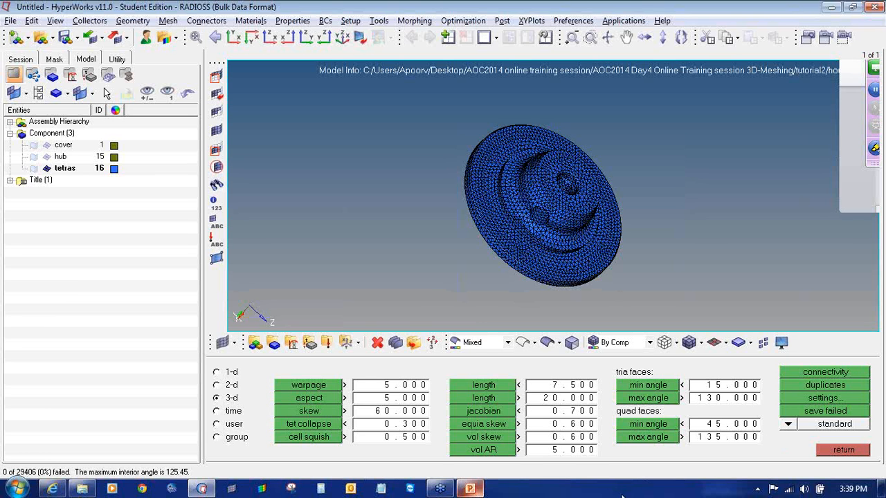
- Switch to PowerPoint, present the HM-3210 hex-penta mesh slide full screen and end the slide show
{"action": "left_click", "coordinate": [470, 489]}
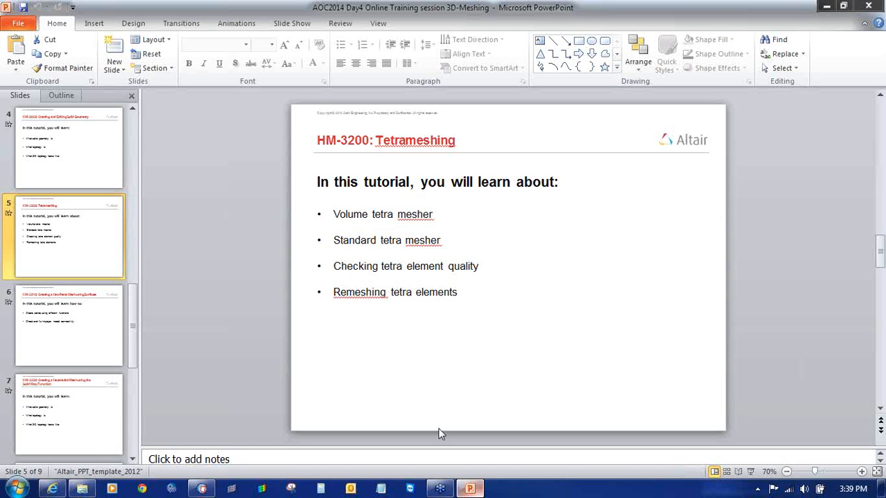
{"action": "left_click", "coordinate": [103, 311]}
{"action": "left_click", "coordinate": [750, 472]}
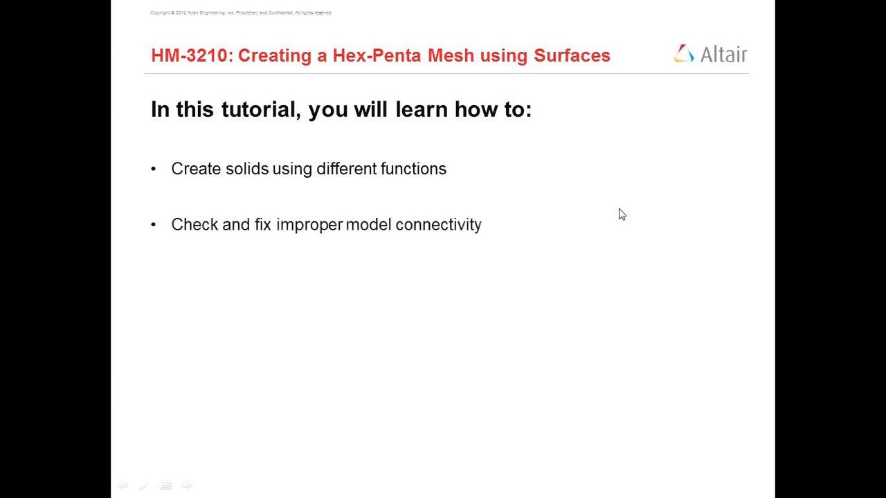
{"action": "key", "text": "Escape"}
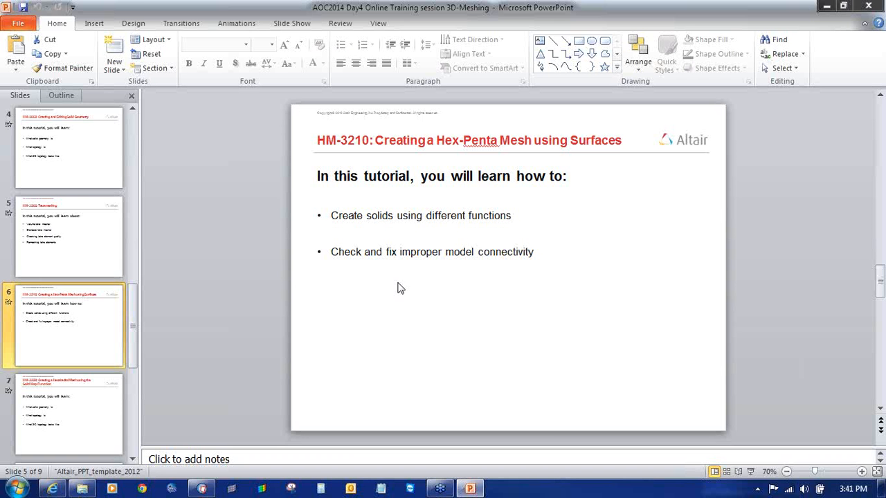
- Switch back to HyperWorks and start a new model, discarding the current model data
{"action": "left_click", "coordinate": [202, 488]}
{"action": "left_click", "coordinate": [15, 37]}
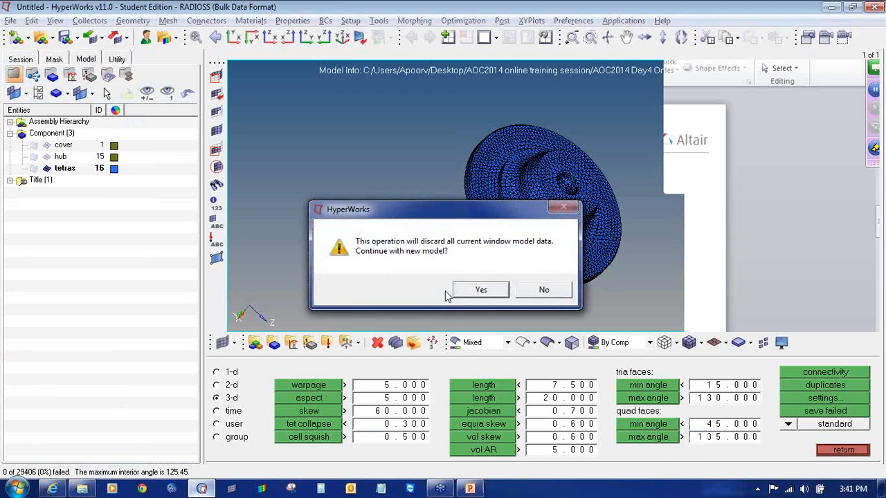
{"action": "left_click", "coordinate": [479, 294]}
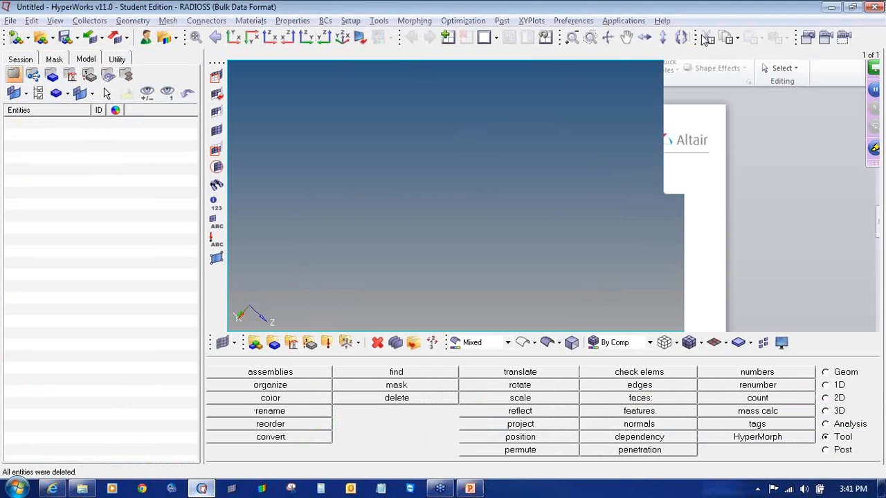
- Open the model arm_bracket.hm from the tutorial3 folder
{"action": "left_click", "coordinate": [41, 38]}
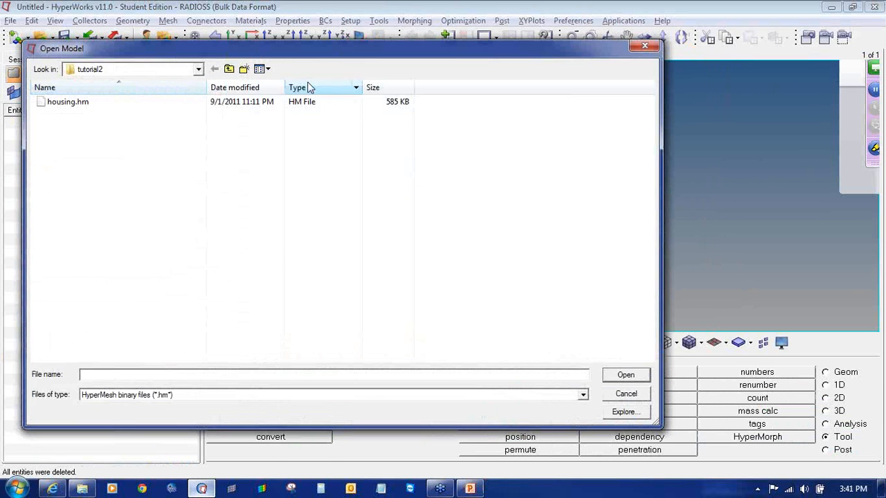
{"action": "left_click", "coordinate": [230, 69]}
{"action": "double_click", "coordinate": [132, 127]}
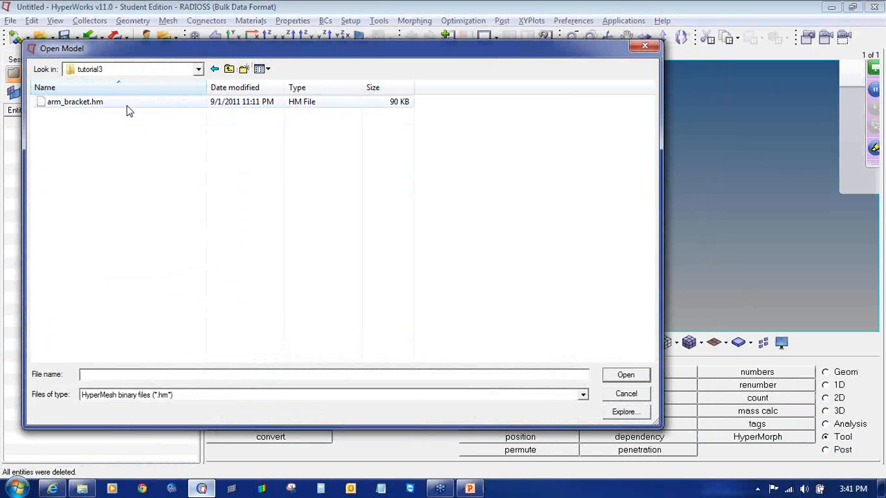
{"action": "left_click", "coordinate": [127, 104]}
{"action": "double_click", "coordinate": [127, 110]}
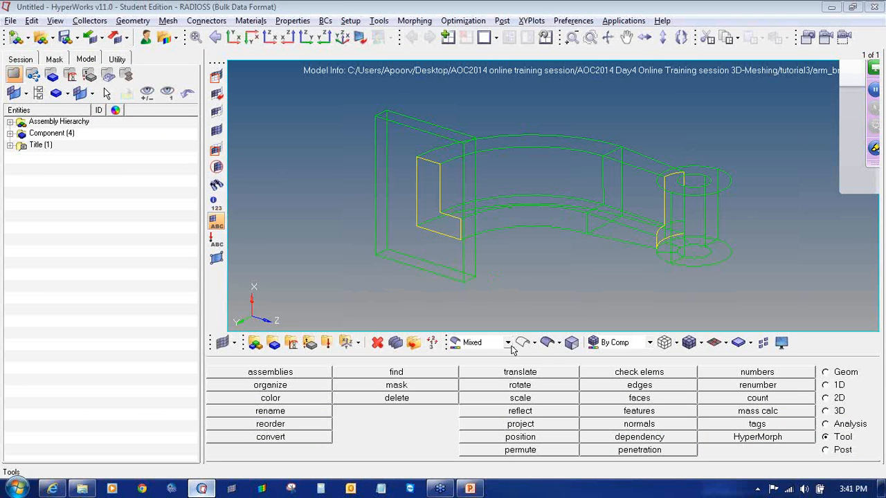
- Display the arm bracket's geometry shaded with surface edges and inspect it from several angles
{"action": "left_click", "coordinate": [547, 342]}
{"action": "mouse_move", "coordinate": [439, 177]}
{"action": "left_mouse_down", "text": "ctrl"}
{"action": "mouse_move", "coordinate": [433, 216]}
{"action": "mouse_move", "coordinate": [591, 178]}
{"action": "left_mouse_up", "text": "ctrl"}
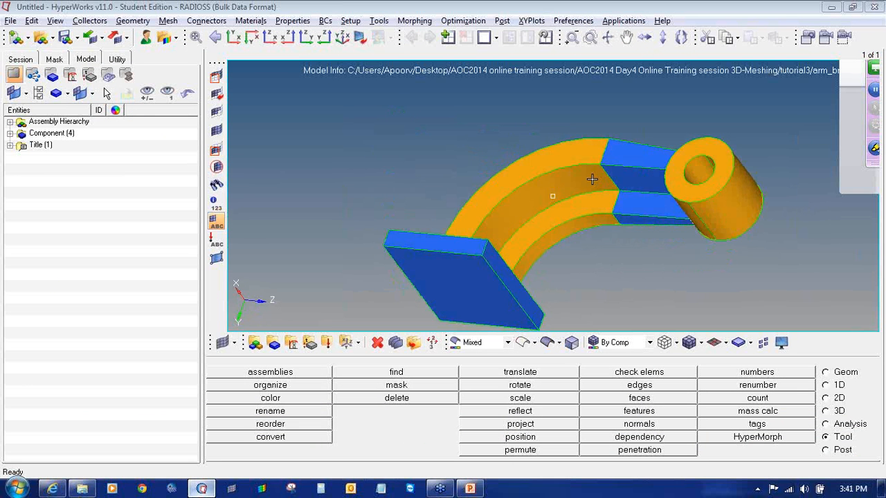
{"action": "left_click_drag", "start_coordinate": [583, 230], "coordinate": [593, 259], "text": "ctrl"}
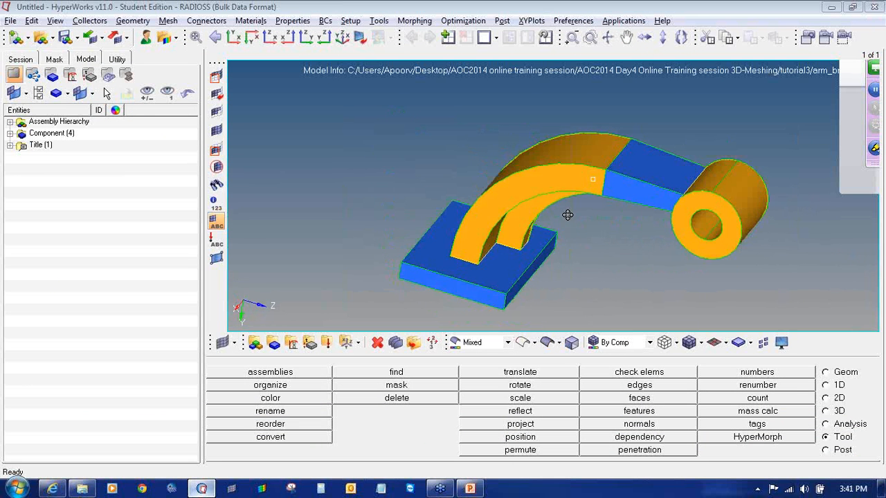
{"action": "left_click_drag", "start_coordinate": [567, 214], "coordinate": [618, 220], "text": "ctrl"}
{"action": "scroll", "coordinate": [618, 219], "scroll_direction": "down", "scroll_amount": 4, "text": "ctrl"}
{"action": "right_click_drag", "start_coordinate": [617, 220], "coordinate": [526, 200], "text": "ctrl"}
{"action": "mouse_move", "coordinate": [524, 200]}
{"action": "left_mouse_down", "text": "ctrl"}
{"action": "mouse_move", "coordinate": [534, 238]}
{"action": "mouse_move", "coordinate": [581, 246]}
{"action": "left_mouse_up", "text": "ctrl"}
{"action": "right_click_drag", "start_coordinate": [540, 244], "coordinate": [471, 245], "text": "ctrl"}
{"action": "scroll", "coordinate": [506, 243], "scroll_direction": "up", "scroll_amount": 3, "text": "ctrl"}
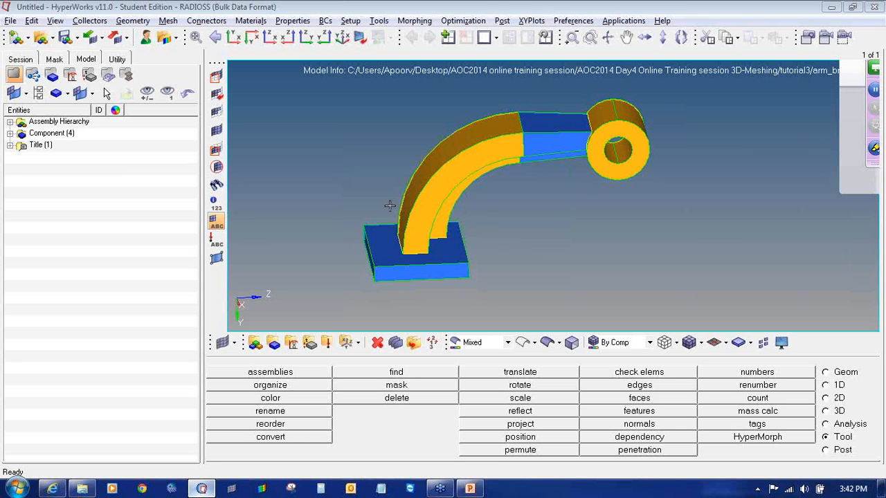
- Hide the geometry of the arm_curve, arm_straight and boss components so only the base is displayed
{"action": "left_click", "coordinate": [10, 133]}
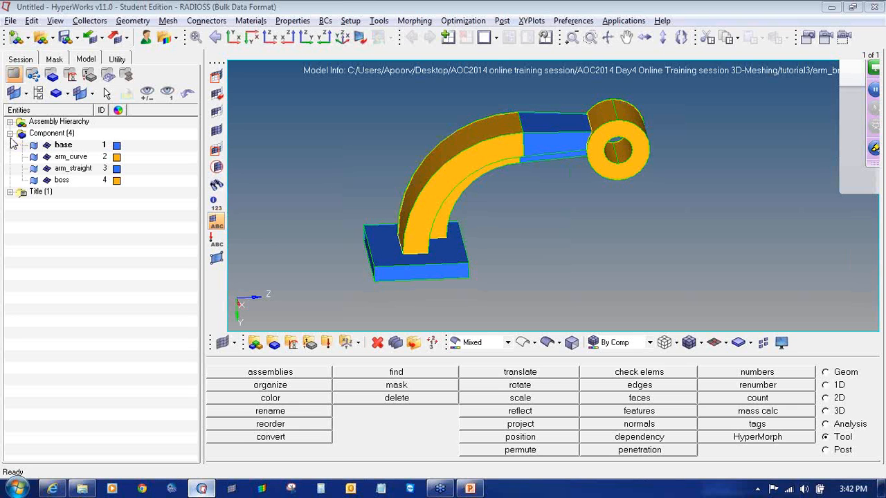
{"action": "right_click", "coordinate": [67, 146]}
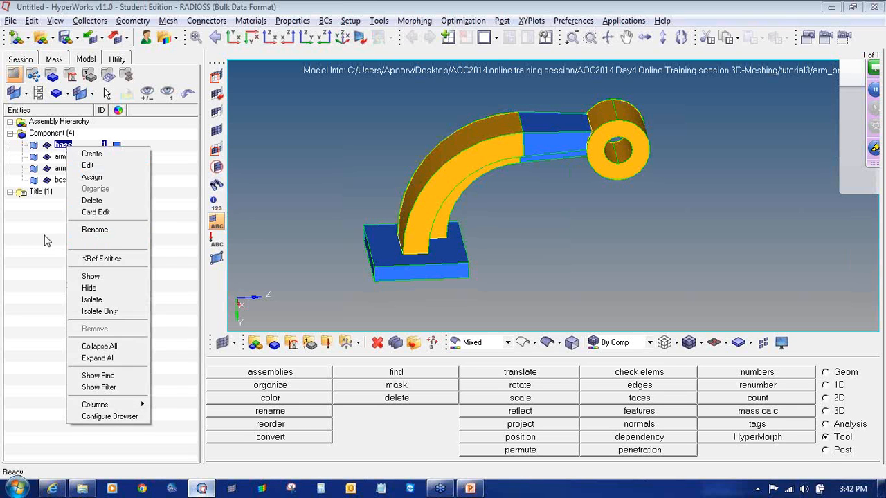
{"action": "left_click", "coordinate": [19, 242]}
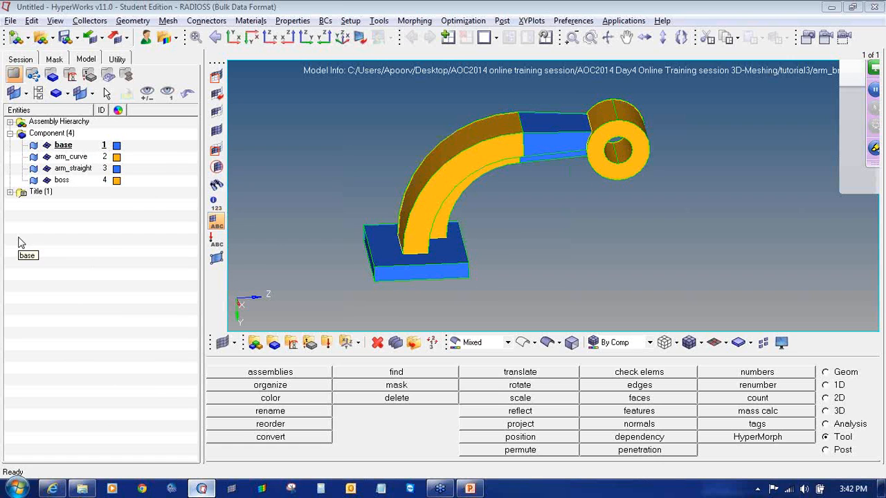
{"action": "left_click", "coordinate": [33, 156]}
{"action": "left_click", "coordinate": [34, 168]}
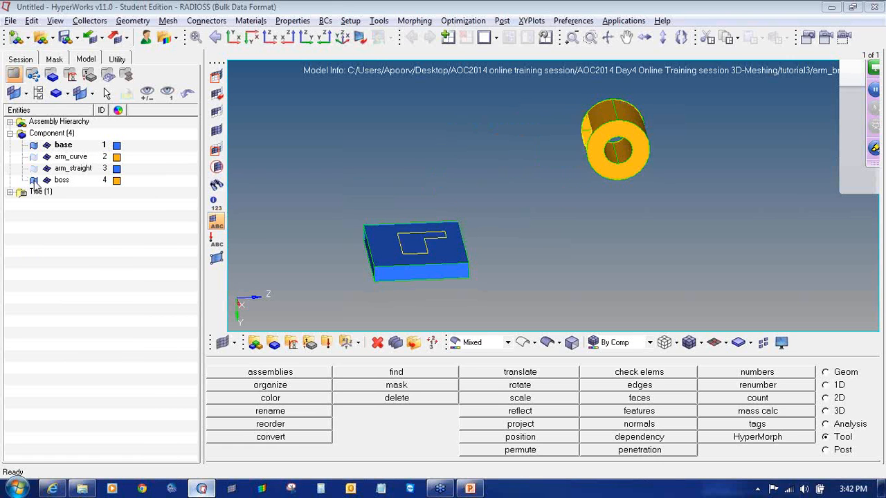
{"action": "left_click", "coordinate": [33, 180]}
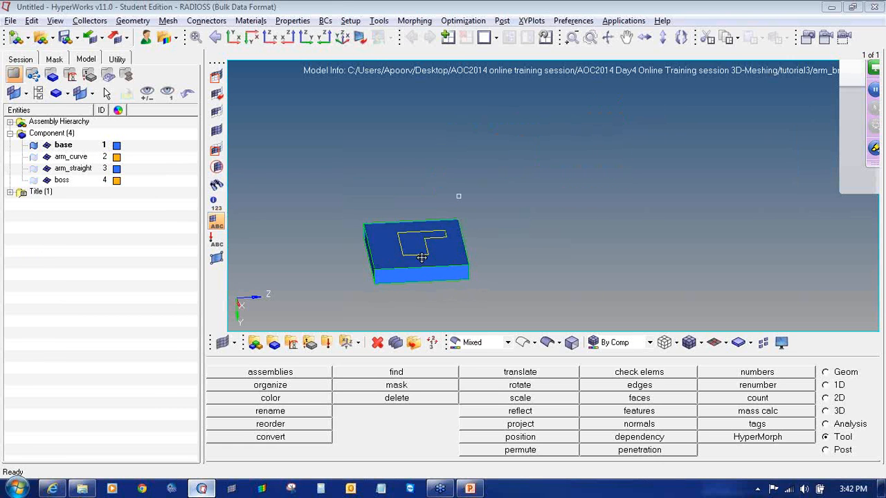
{"action": "scroll", "coordinate": [422, 258], "scroll_direction": "up", "scroll_amount": 5}
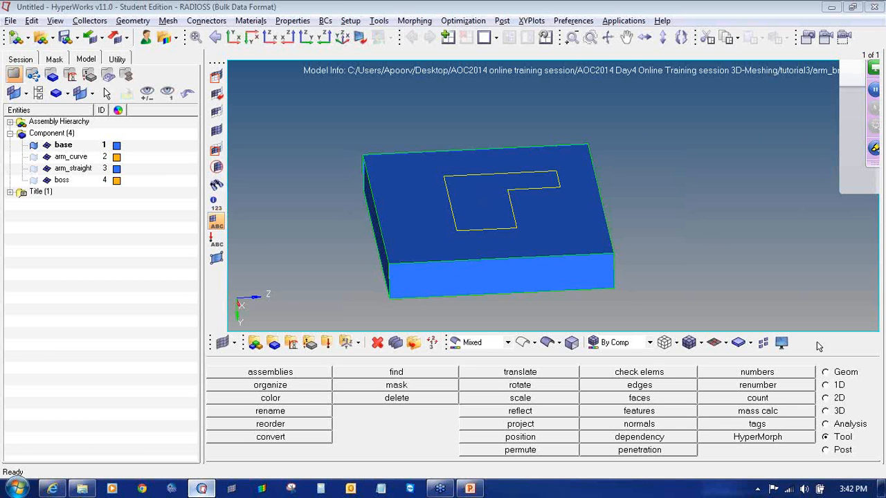
- Inspect the base plate's underside and start the 2D automesh command for surfaces
{"action": "left_click", "coordinate": [836, 401]}
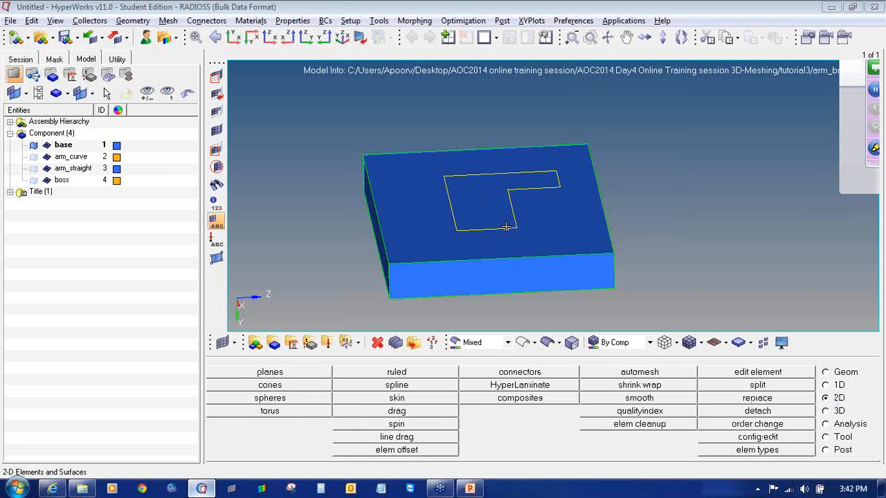
{"action": "mouse_move", "coordinate": [508, 223]}
{"action": "left_mouse_down", "text": "ctrl"}
{"action": "mouse_move", "coordinate": [508, 212]}
{"action": "mouse_move", "coordinate": [535, 206]}
{"action": "mouse_move", "coordinate": [537, 177]}
{"action": "mouse_move", "coordinate": [550, 179]}
{"action": "left_mouse_up", "text": "ctrl"}
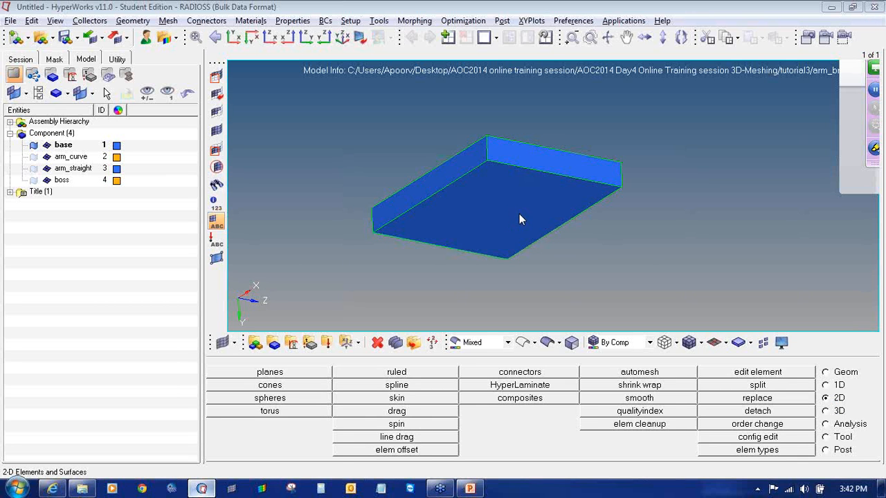
{"action": "left_click", "coordinate": [628, 374]}
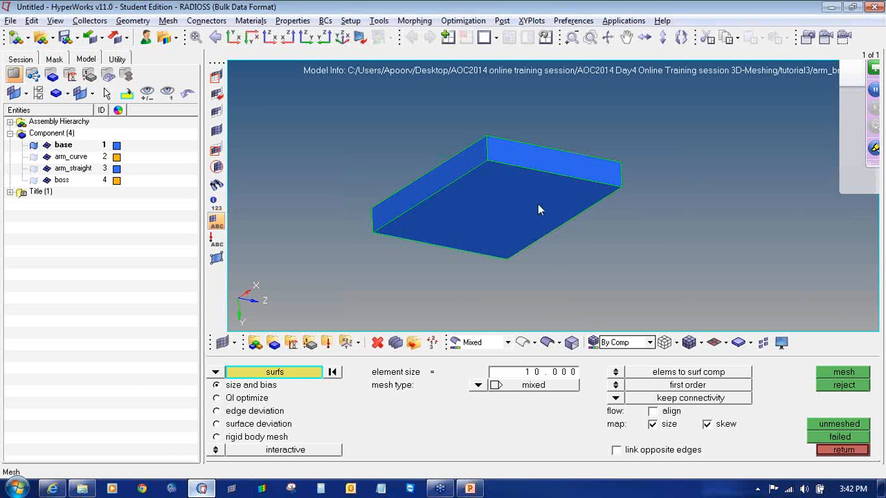
- Try a mixed automesh with element size 10 on the base face containing the arm outline, and reject it
{"action": "mouse_move", "coordinate": [520, 173]}
{"action": "left_mouse_down", "text": "ctrl"}
{"action": "mouse_move", "coordinate": [518, 201]}
{"action": "mouse_move", "coordinate": [505, 184]}
{"action": "mouse_move", "coordinate": [485, 208]}
{"action": "left_mouse_up", "text": "ctrl"}
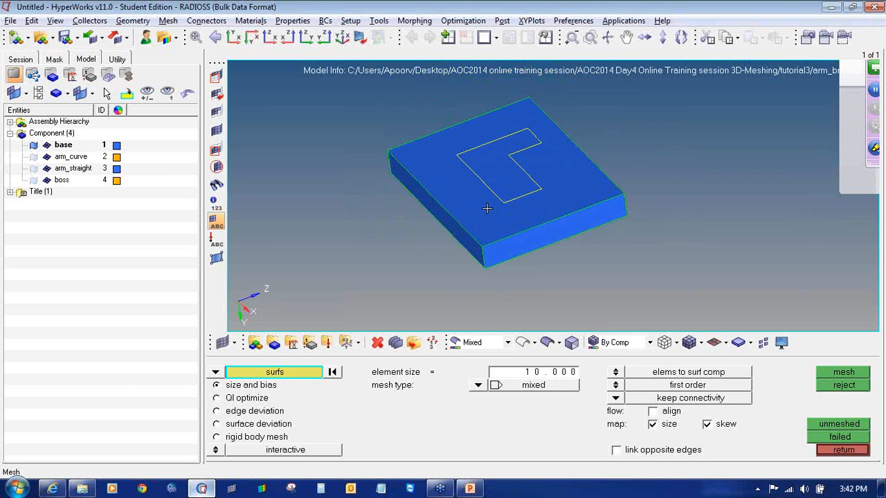
{"action": "left_click", "coordinate": [486, 205]}
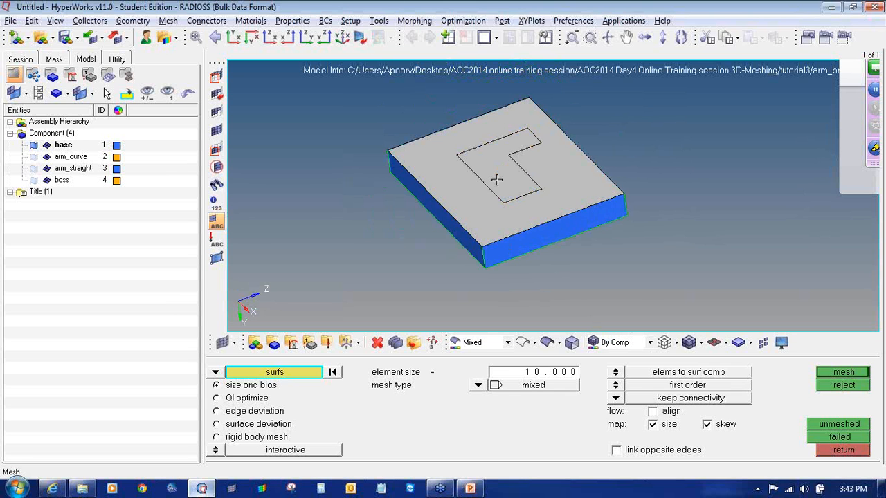
{"action": "left_click", "coordinate": [843, 372]}
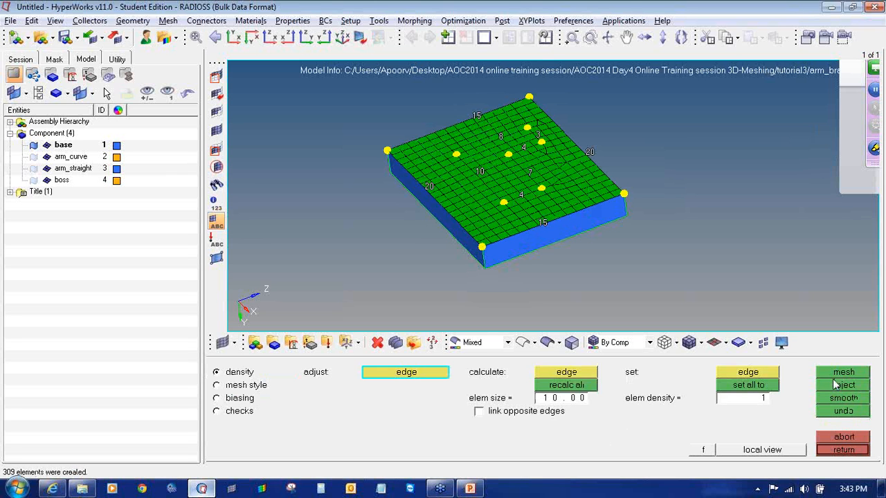
{"action": "left_click", "coordinate": [834, 385]}
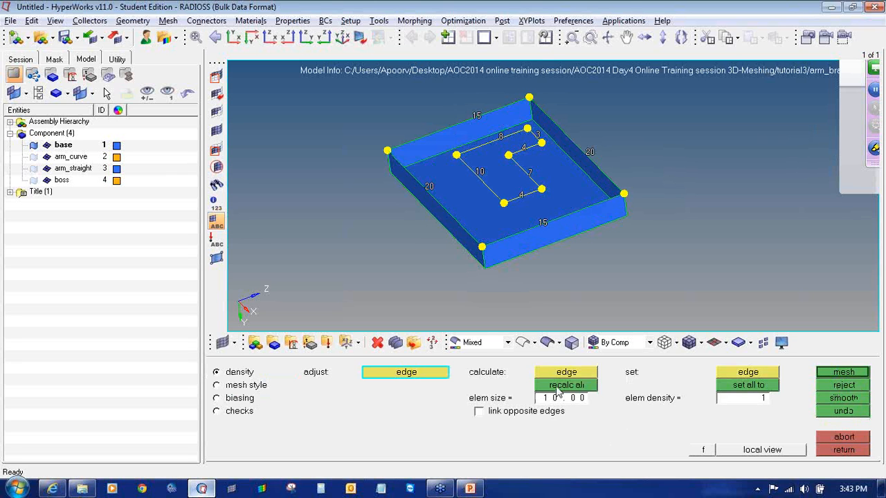
{"action": "left_click", "coordinate": [839, 436]}
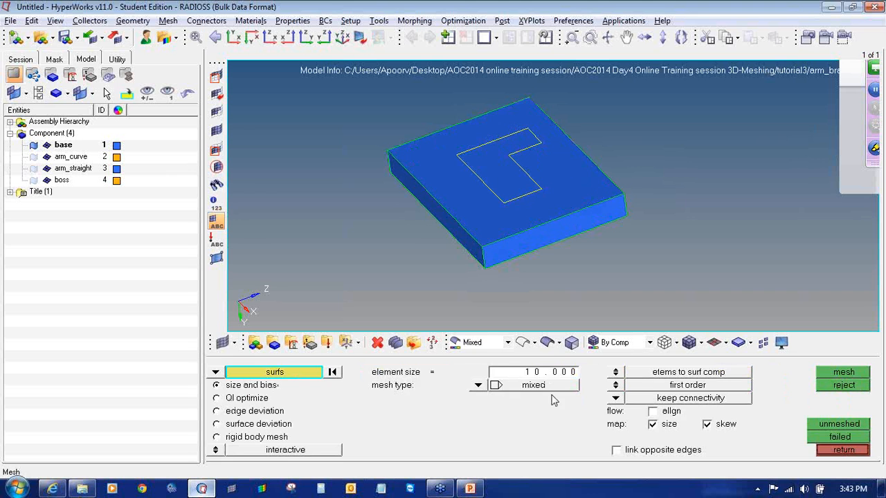
- Automesh the base face containing the arm outline with quads elements at element size 10
{"action": "left_click", "coordinate": [469, 382]}
{"action": "left_click", "coordinate": [467, 379]}
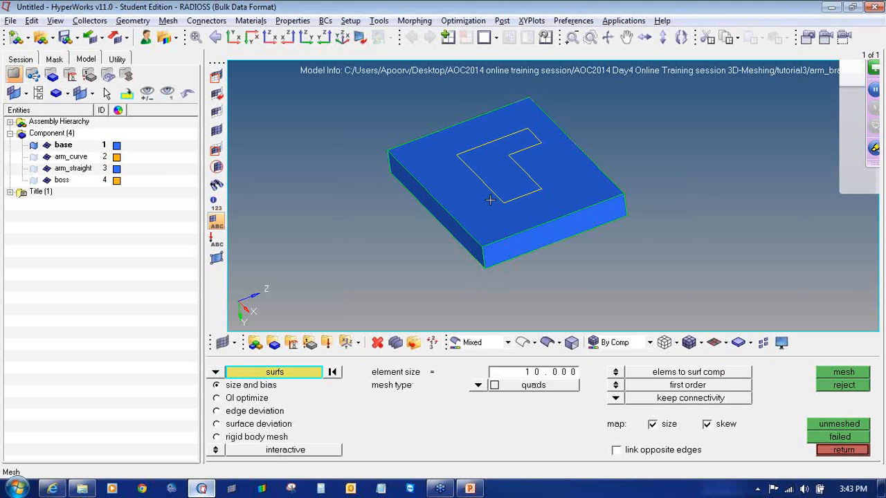
{"action": "left_click", "coordinate": [837, 373]}
{"action": "left_click", "coordinate": [834, 373]}
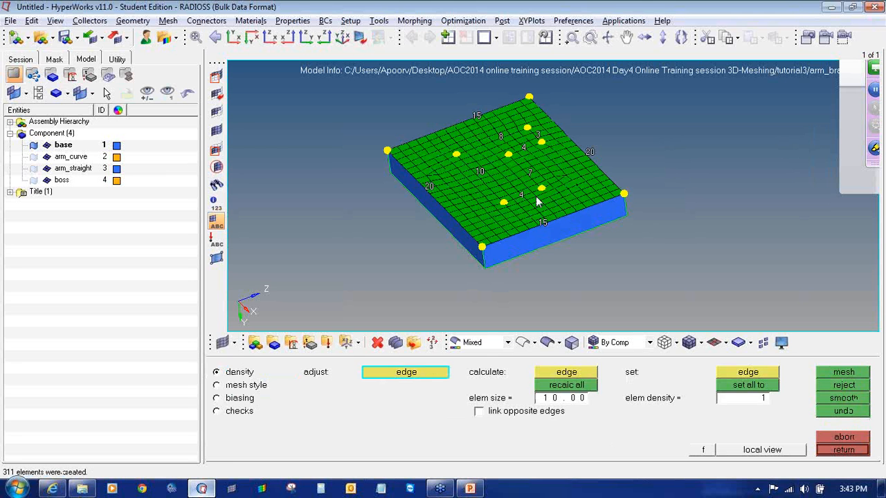
- Switch the face's element type to quads only, remesh it, and accept the mesh
{"action": "mouse_move", "coordinate": [546, 234]}
{"action": "left_mouse_down", "text": "ctrl"}
{"action": "mouse_move", "coordinate": [531, 234]}
{"action": "mouse_move", "coordinate": [540, 249]}
{"action": "left_mouse_up", "text": "ctrl"}
{"action": "left_click", "coordinate": [257, 386]}
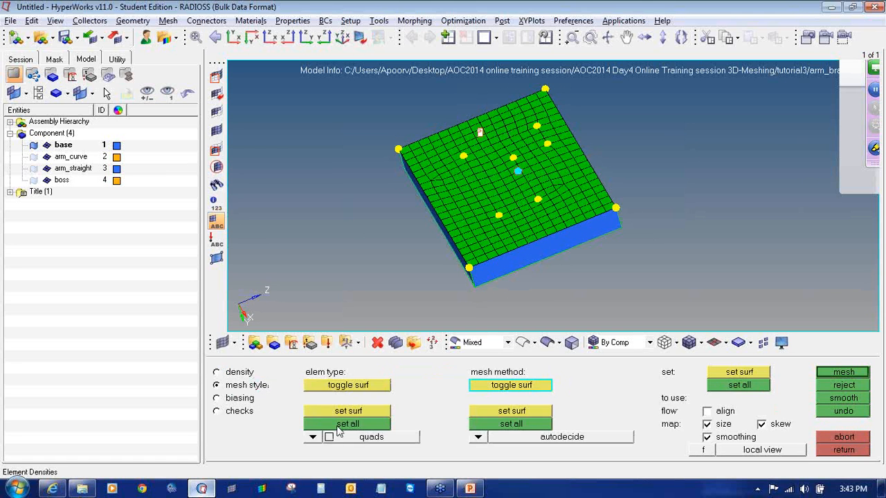
{"action": "left_click", "coordinate": [327, 437]}
{"action": "left_click", "coordinate": [326, 436]}
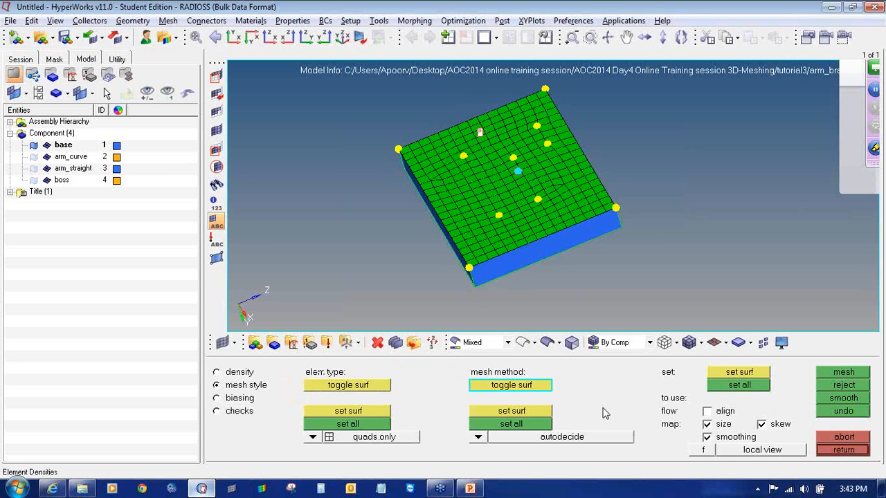
{"action": "left_click", "coordinate": [842, 374]}
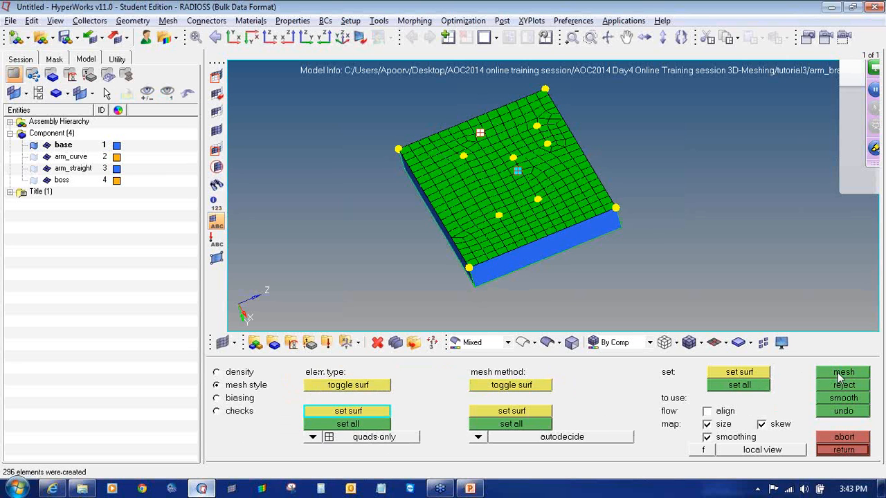
{"action": "right_click_drag", "start_coordinate": [534, 179], "coordinate": [533, 191], "text": "ctrl"}
{"action": "left_click_drag", "start_coordinate": [548, 253], "coordinate": [557, 252], "text": "ctrl"}
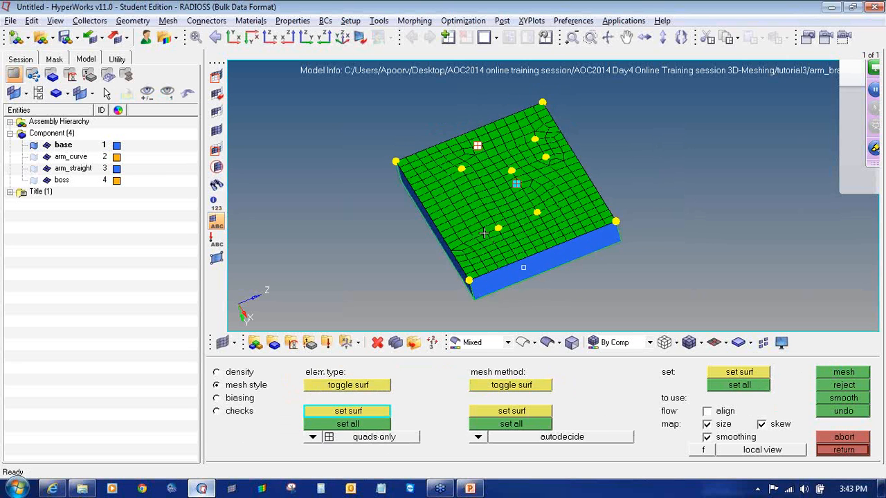
{"action": "scroll", "coordinate": [484, 233], "scroll_direction": "up", "scroll_amount": 1, "text": "ctrl"}
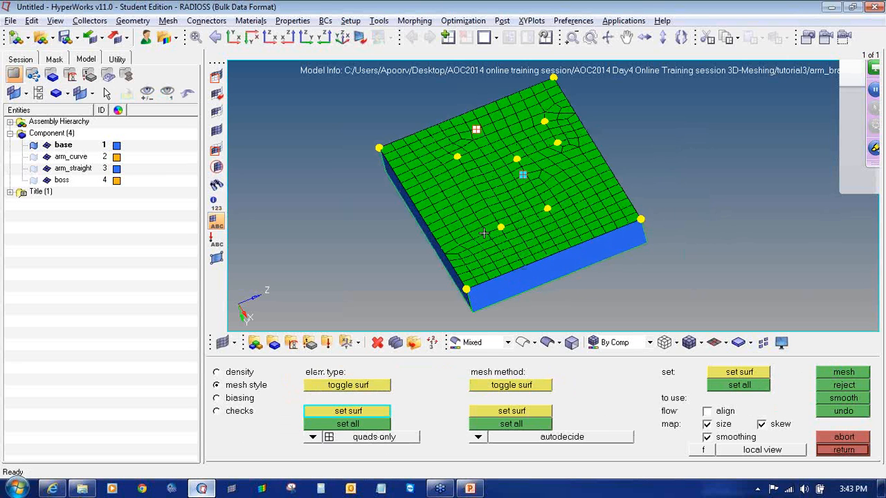
{"action": "left_click", "coordinate": [826, 451]}
{"action": "left_click_drag", "start_coordinate": [473, 293], "coordinate": [459, 280], "text": "ctrl"}
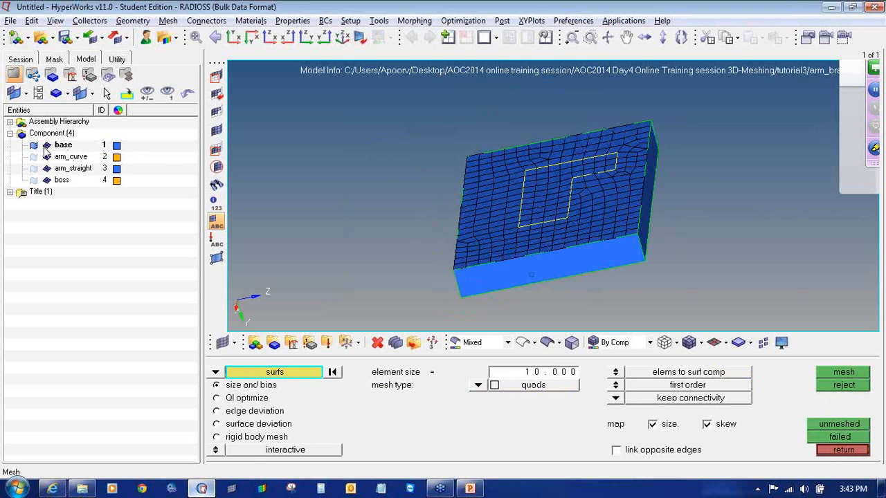
- Inspect the meshed base face with the geometry in wireframe and shaded display, and leave the automesh command
{"action": "left_click", "coordinate": [524, 342]}
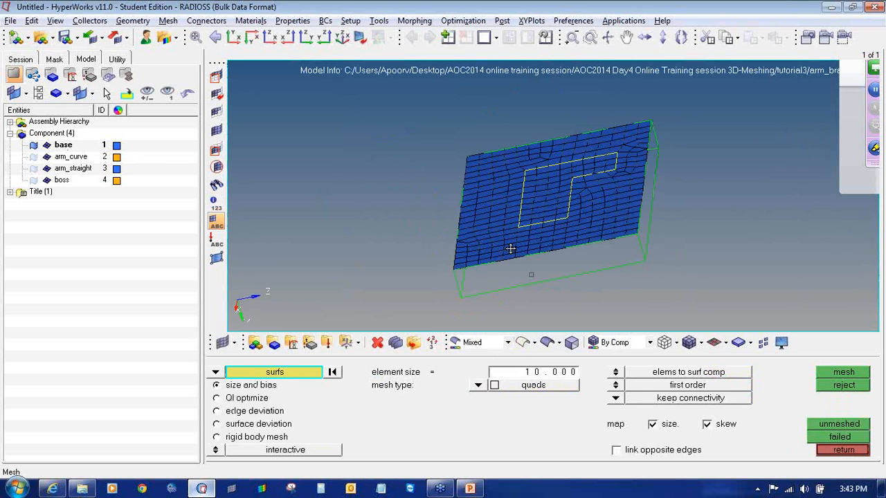
{"action": "mouse_move", "coordinate": [461, 255]}
{"action": "left_mouse_down", "text": "ctrl"}
{"action": "mouse_move", "coordinate": [459, 242]}
{"action": "mouse_move", "coordinate": [487, 237]}
{"action": "mouse_move", "coordinate": [529, 267]}
{"action": "left_mouse_up", "text": "ctrl"}
{"action": "scroll", "coordinate": [487, 236], "scroll_direction": "up", "scroll_amount": 3, "text": "ctrl"}
{"action": "scroll", "coordinate": [490, 245], "scroll_direction": "down", "scroll_amount": 5, "text": "ctrl"}
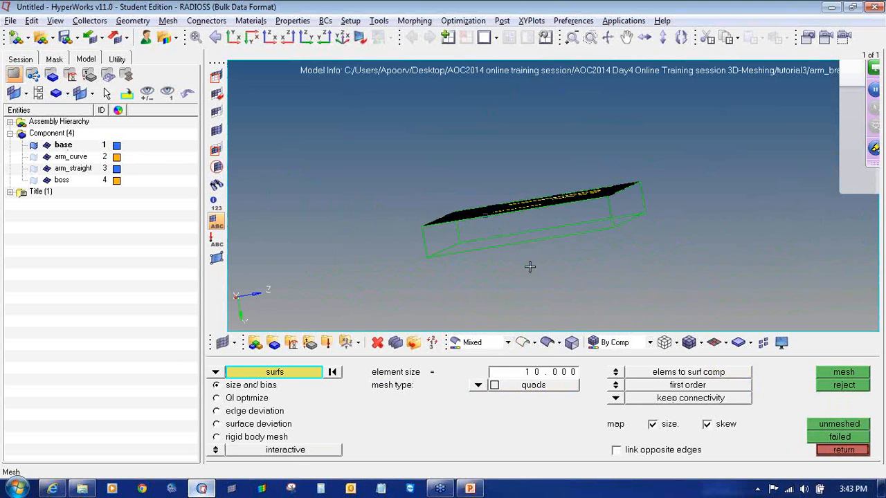
{"action": "left_click", "coordinate": [547, 342]}
{"action": "left_click_drag", "start_coordinate": [565, 212], "coordinate": [589, 228], "text": "ctrl"}
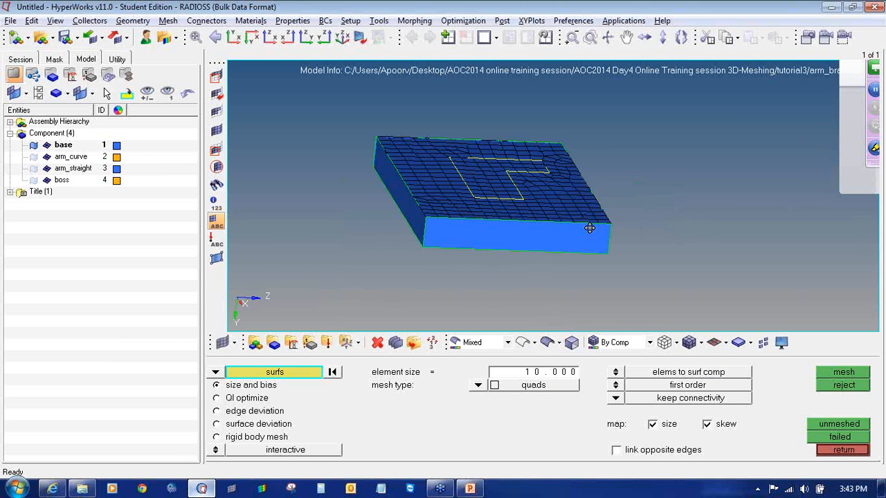
{"action": "left_click_drag", "start_coordinate": [488, 229], "coordinate": [485, 228], "text": "ctrl"}
{"action": "left_click_drag", "start_coordinate": [481, 259], "coordinate": [541, 299], "text": "ctrl"}
{"action": "scroll", "coordinate": [509, 266], "scroll_direction": "up", "scroll_amount": 2, "text": "ctrl"}
{"action": "left_click", "coordinate": [828, 450]}
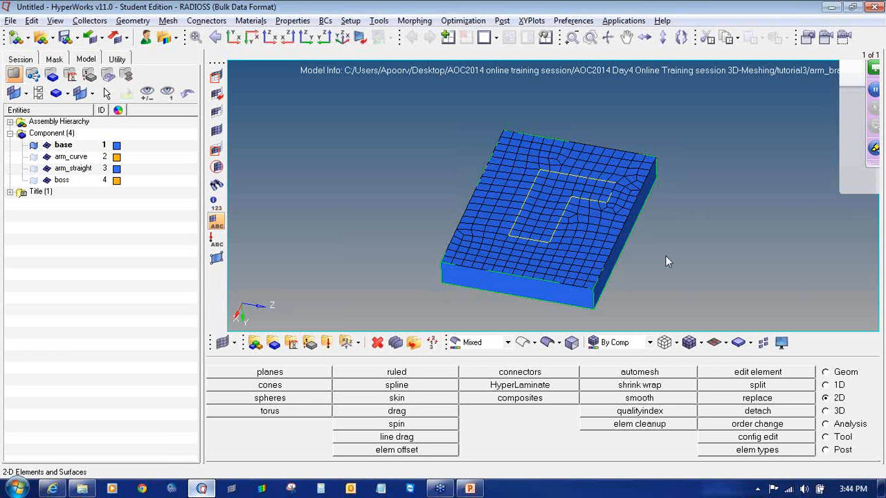
- Start an element offset with solid layers, select all shell elements on the base face, and set the number of layers to 5
{"action": "left_click", "coordinate": [831, 412]}
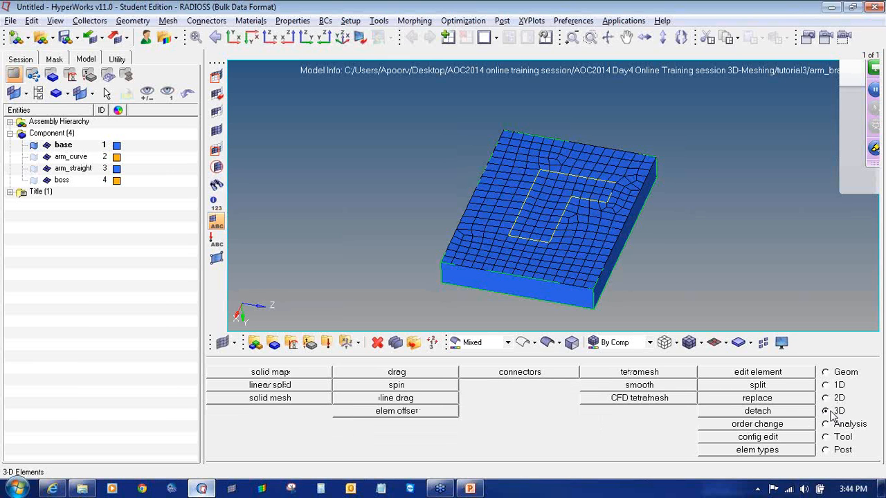
{"action": "left_click", "coordinate": [433, 414]}
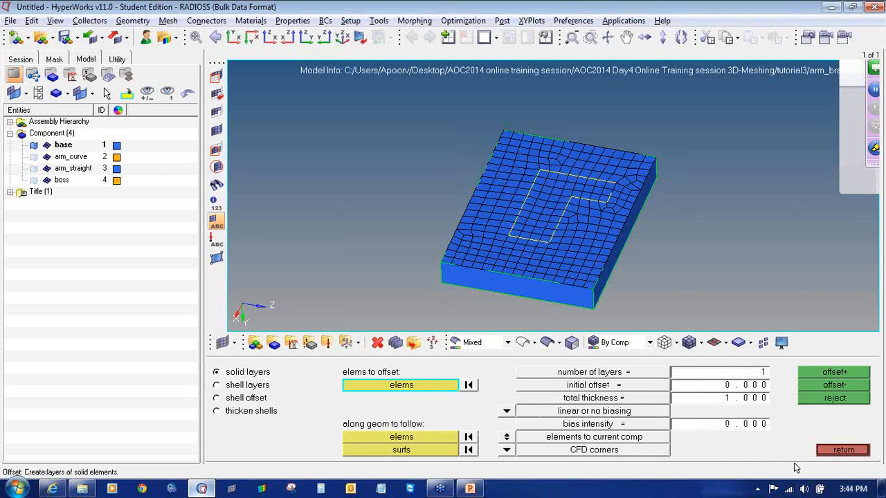
{"action": "left_click", "coordinate": [823, 451]}
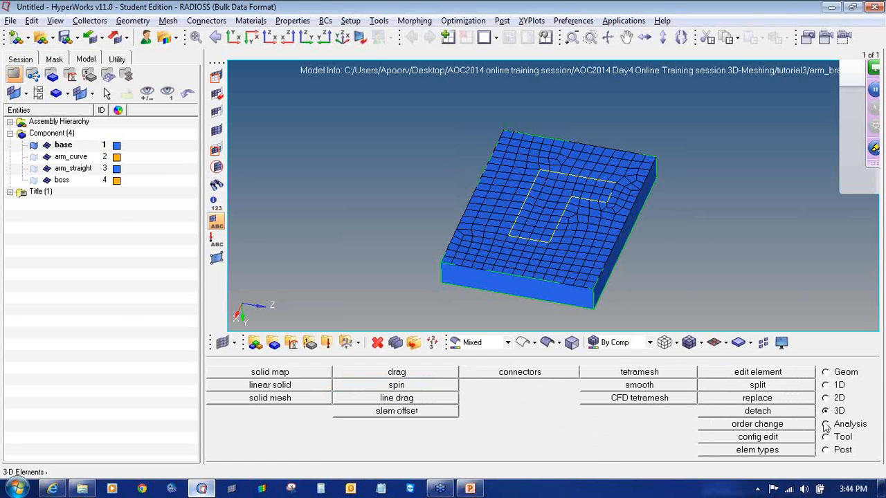
{"action": "left_click", "coordinate": [392, 414]}
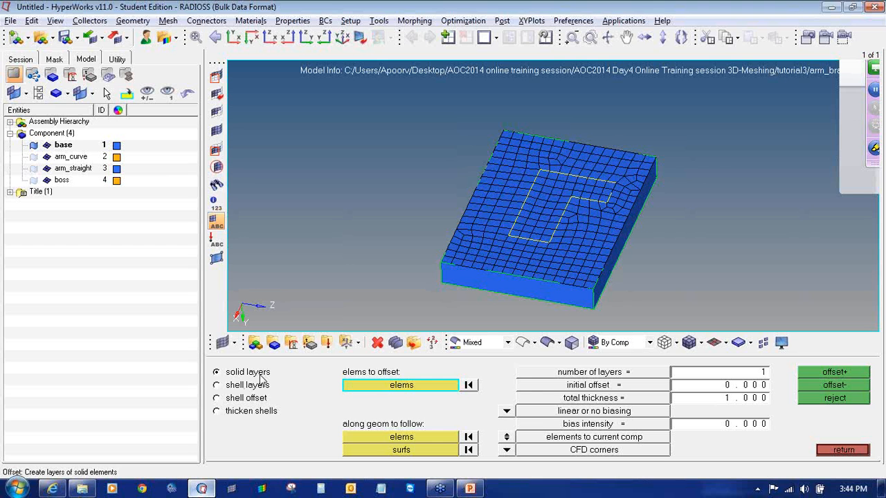
{"action": "scroll", "coordinate": [535, 221], "scroll_direction": "down", "scroll_amount": 1, "text": "ctrl"}
{"action": "left_click_drag", "start_coordinate": [400, 115], "coordinate": [683, 302], "text": "shift"}
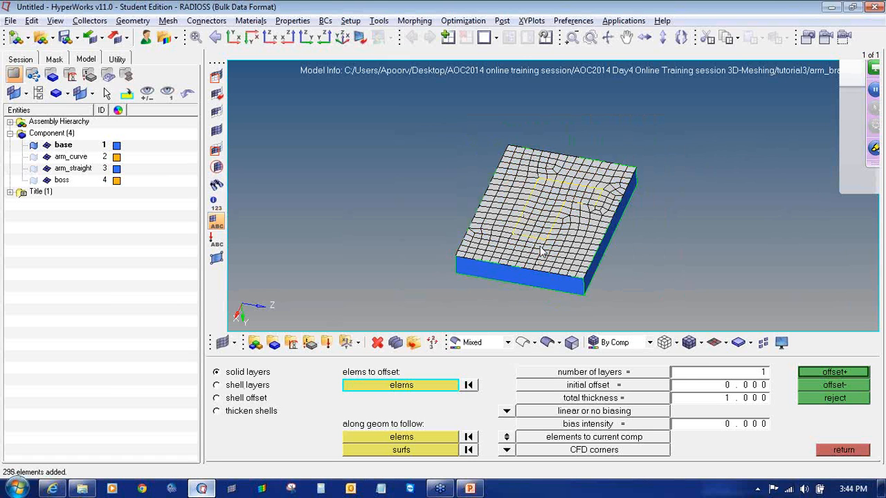
{"action": "left_click", "coordinate": [711, 375]}
{"action": "type", "text": "5"}
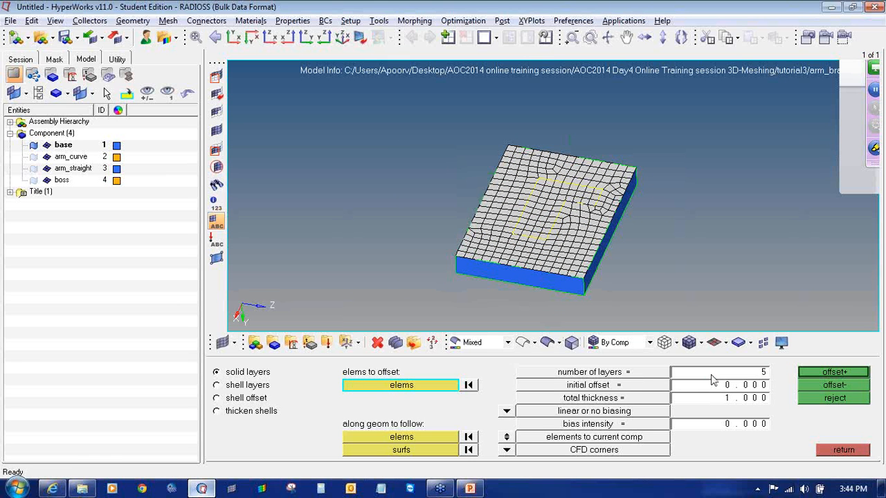
- Set the total thickness to 25 and offset the shells in the positive direction to fill the base with solid elements
{"action": "left_click_drag", "start_coordinate": [554, 281], "coordinate": [558, 249], "text": "ctrl"}
{"action": "scroll", "coordinate": [576, 251], "scroll_direction": "up", "scroll_amount": 3, "text": "ctrl"}
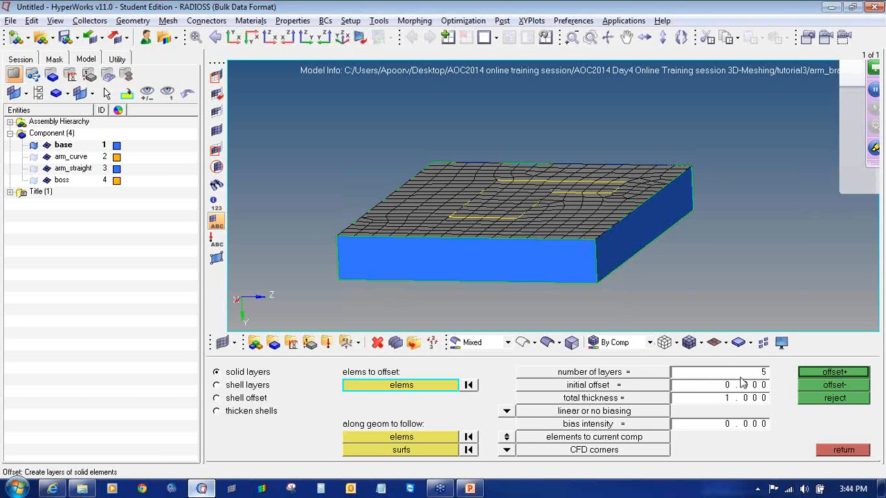
{"action": "left_click", "coordinate": [733, 402]}
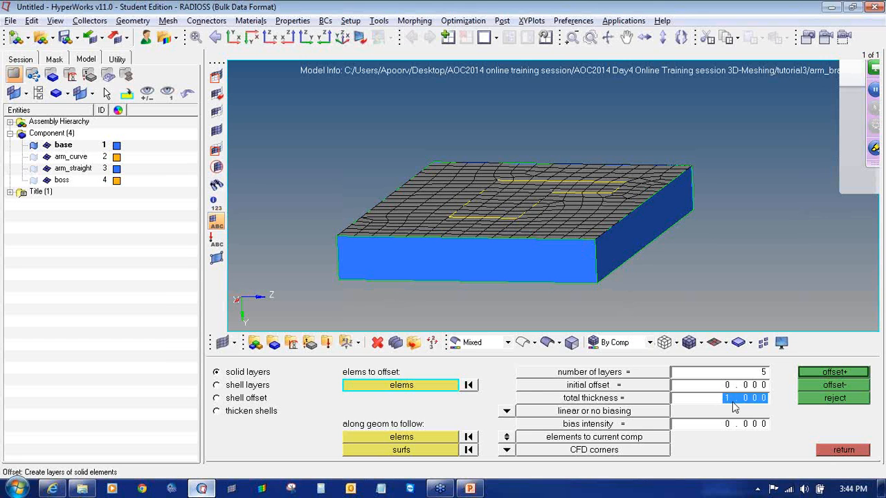
{"action": "type", "text": "25"}
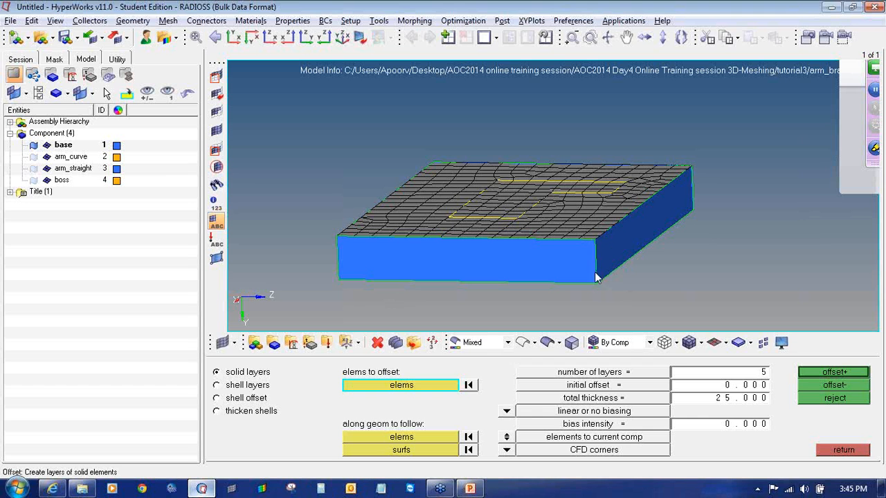
{"action": "left_click", "coordinate": [843, 374]}
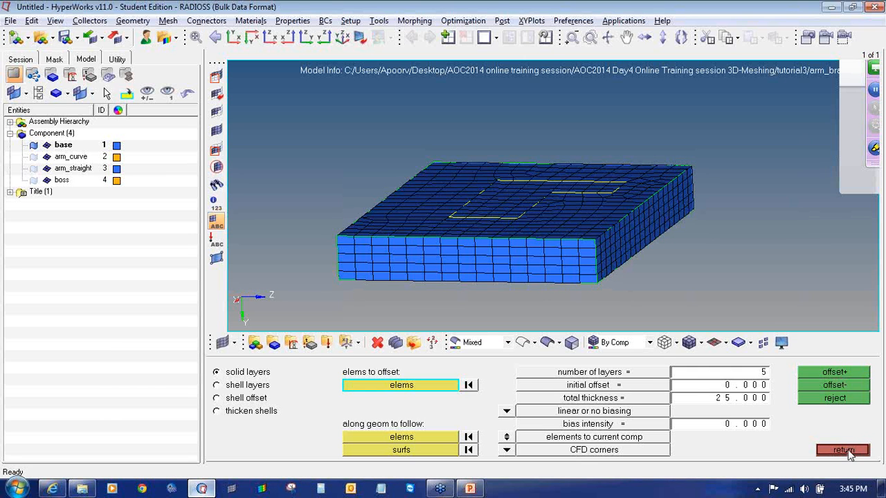
{"action": "left_click", "coordinate": [843, 450]}
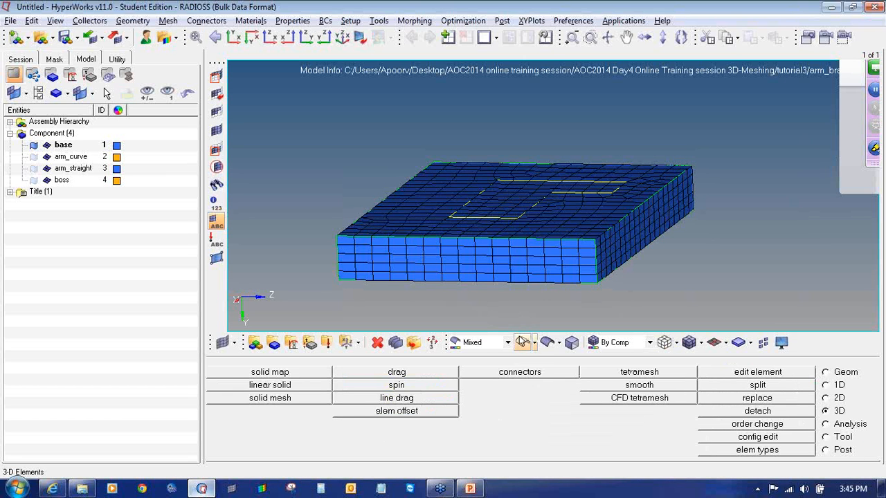
- Mask elements along the base's edge to examine the solid layers inside, and restore the full mesh display
{"action": "left_click_drag", "start_coordinate": [550, 235], "coordinate": [521, 117], "text": "ctrl"}
{"action": "key", "text": "F5"}
{"action": "middle_click", "coordinate": [528, 196]}
{"action": "left_click_drag", "start_coordinate": [528, 196], "coordinate": [436, 232], "text": "ctrl"}
{"action": "scroll", "coordinate": [436, 233], "scroll_direction": "up", "scroll_amount": 3, "text": "ctrl"}
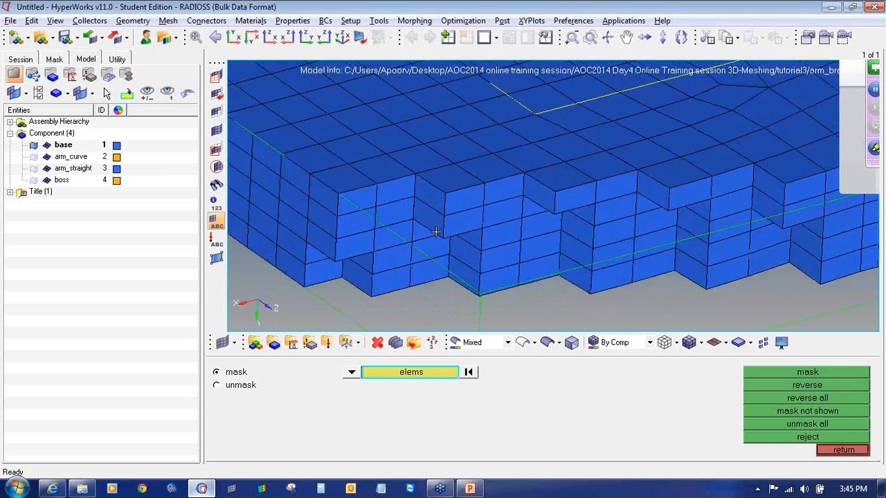
{"action": "scroll", "coordinate": [436, 233], "scroll_direction": "down", "scroll_amount": 3, "text": "ctrl"}
{"action": "scroll", "coordinate": [436, 233], "scroll_direction": "up", "scroll_amount": 2, "text": "ctrl"}
{"action": "scroll", "coordinate": [474, 270], "scroll_direction": "up", "scroll_amount": 2, "text": "ctrl"}
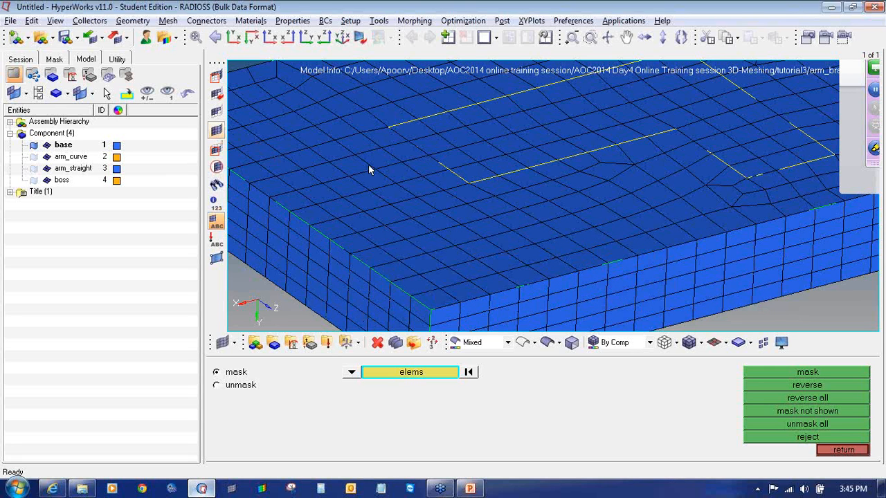
{"action": "left_click", "coordinate": [468, 216]}
{"action": "left_click", "coordinate": [766, 383]}
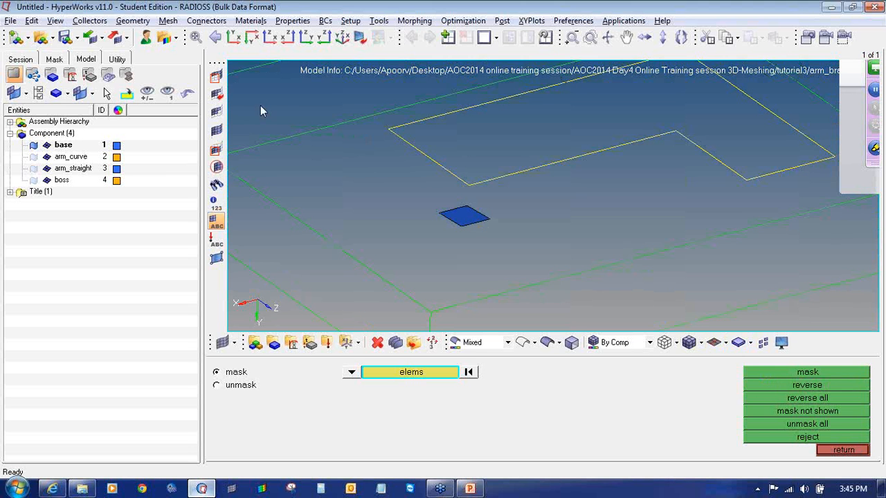
{"action": "left_click", "coordinate": [786, 424]}
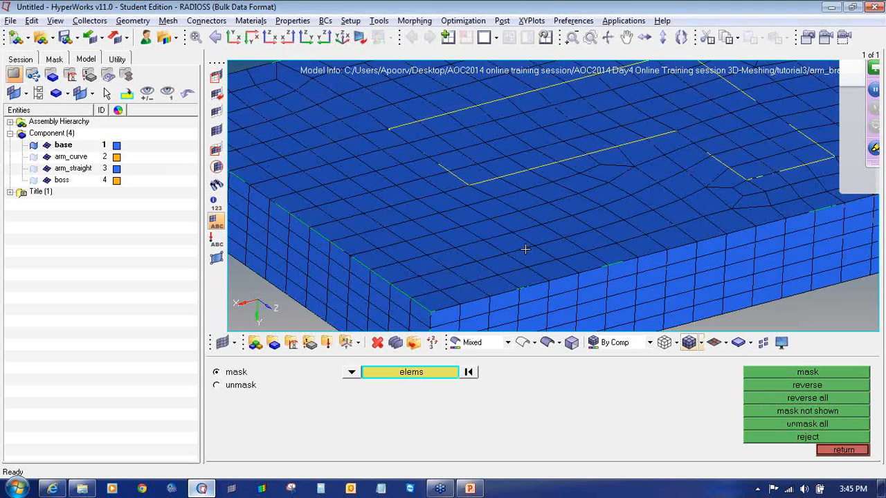
- Isolate a single hexa element near the base's edge by reverse masking and view it up close
{"action": "left_click", "coordinate": [377, 299]}
{"action": "left_click", "coordinate": [808, 387]}
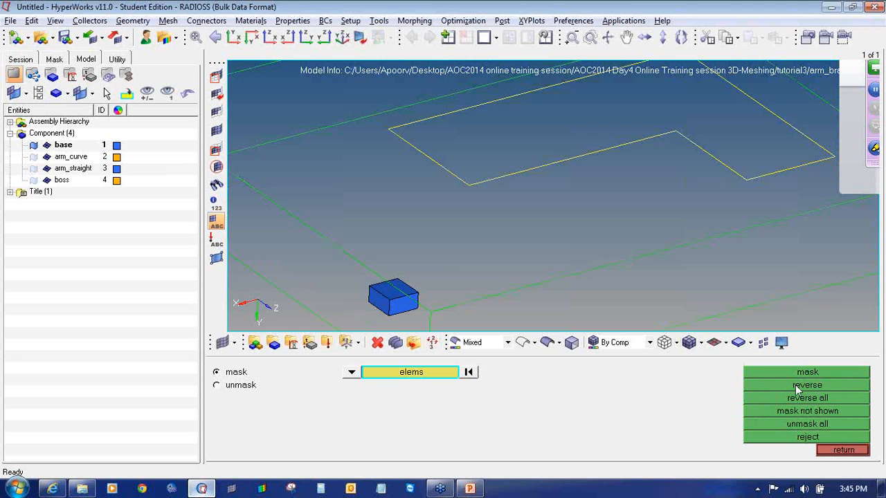
{"action": "right_click_drag", "start_coordinate": [415, 244], "coordinate": [420, 247], "text": "ctrl"}
{"action": "scroll", "coordinate": [438, 265], "scroll_direction": "up", "scroll_amount": 4, "text": "ctrl"}
{"action": "left_click_drag", "start_coordinate": [458, 269], "coordinate": [386, 281], "text": "ctrl"}
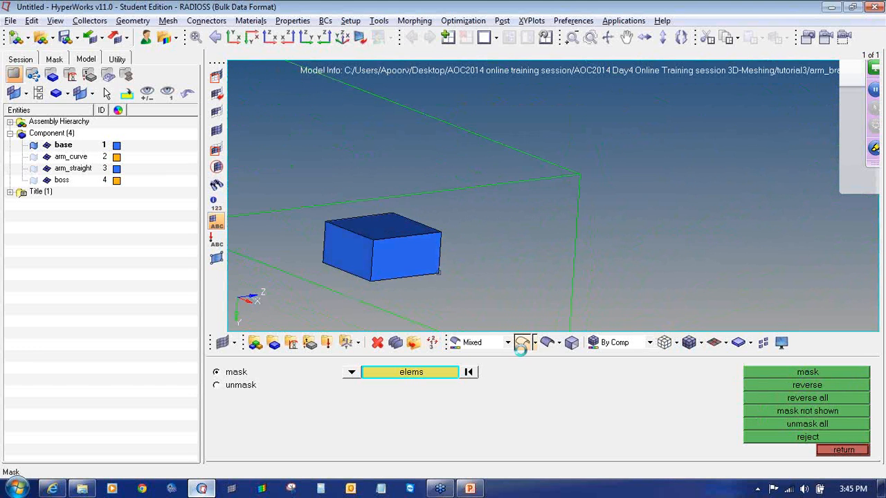
- Display the isolated element in wireframe and change the base component's color to red
{"action": "left_click", "coordinate": [664, 343]}
{"action": "right_click_drag", "start_coordinate": [388, 255], "coordinate": [416, 246], "text": "ctrl"}
{"action": "scroll", "coordinate": [417, 246], "scroll_direction": "up", "scroll_amount": 2, "text": "ctrl"}
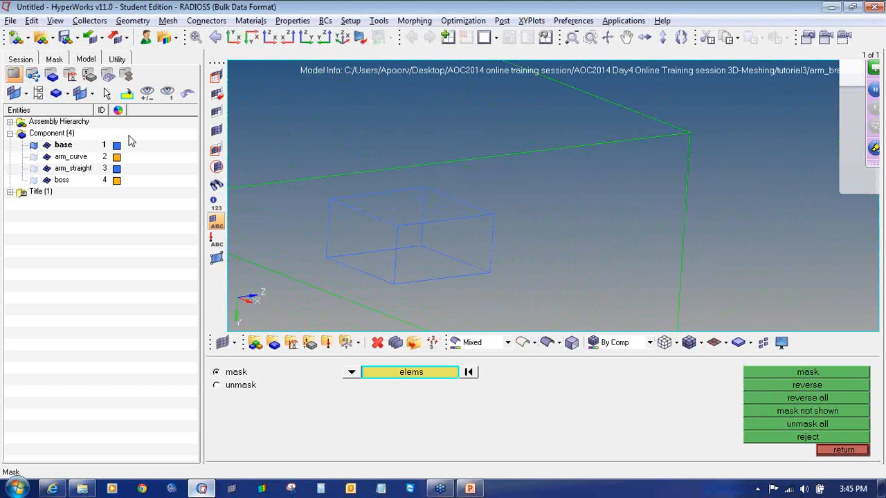
{"action": "left_click", "coordinate": [116, 145]}
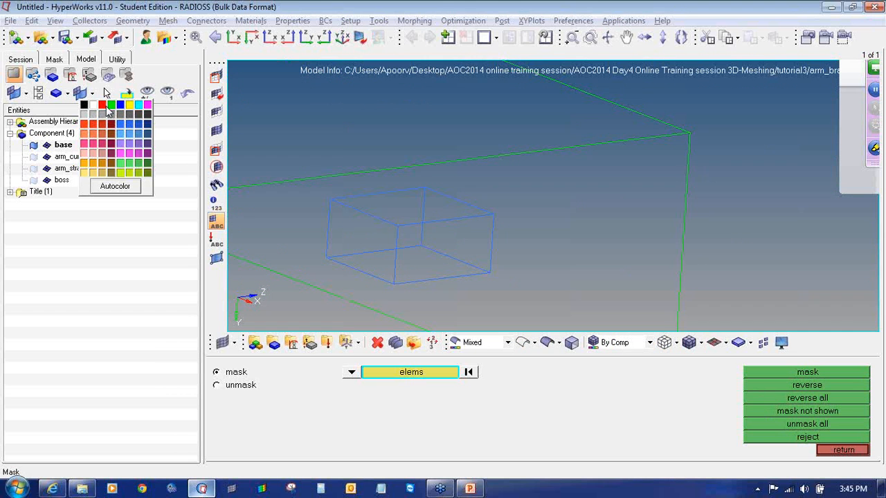
{"action": "left_click", "coordinate": [102, 106]}
{"action": "right_click_drag", "start_coordinate": [387, 224], "coordinate": [413, 222], "text": "ctrl"}
{"action": "scroll", "coordinate": [421, 225], "scroll_direction": "up", "scroll_amount": 2, "text": "ctrl"}
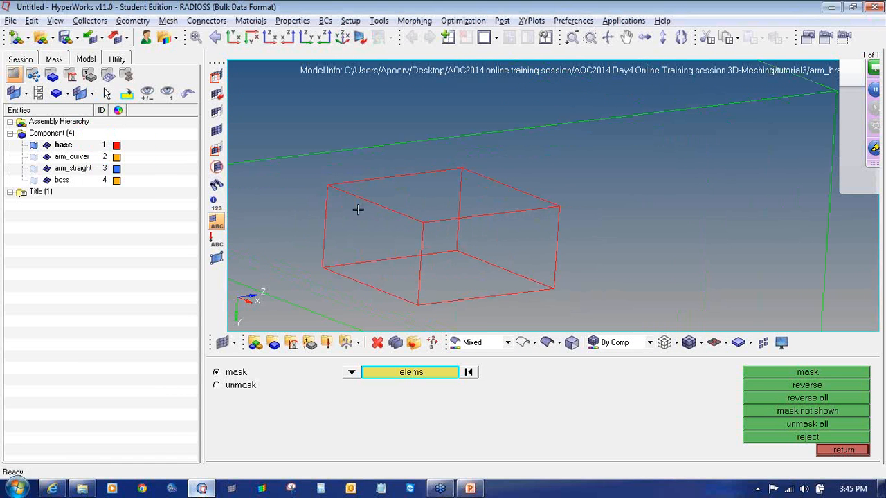
- Add temp nodes at all the corners of the isolated hexa element
{"action": "key", "text": "shift+F2"}
{"action": "left_click_drag", "start_coordinate": [271, 122], "coordinate": [630, 322], "text": "shift"}
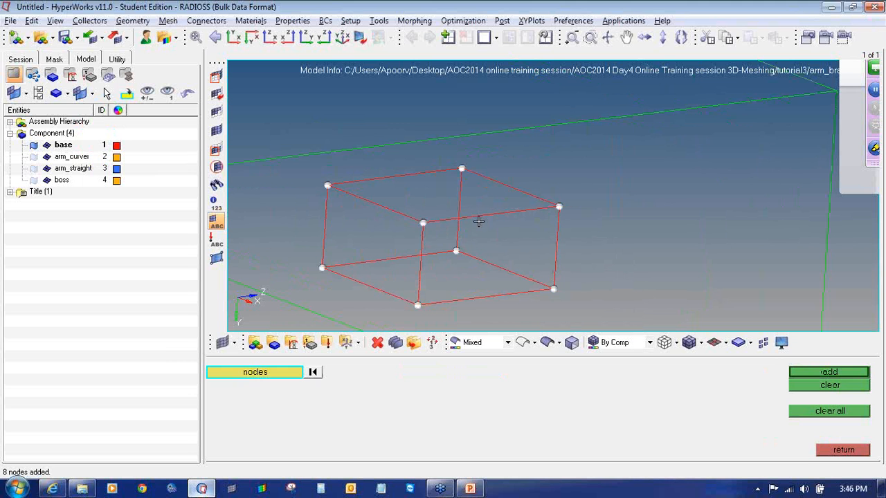
{"action": "middle_click", "coordinate": [479, 221]}
{"action": "left_click_drag", "start_coordinate": [501, 225], "coordinate": [482, 215], "text": "ctrl"}
{"action": "left_click", "coordinate": [841, 451]}
- Change the isolated hexa element to second order with midside nodes at the exact midpoint
{"action": "key", "text": "F5"}
{"action": "left_click", "coordinate": [852, 450]}
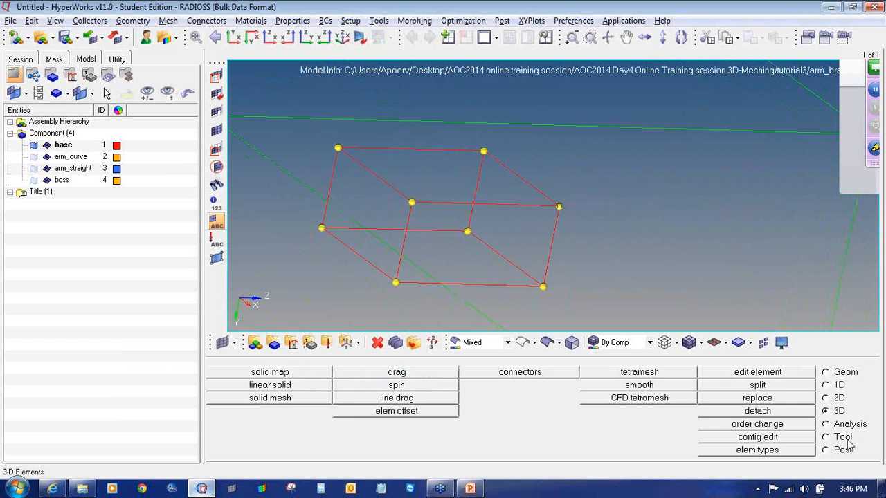
{"action": "left_click", "coordinate": [777, 429]}
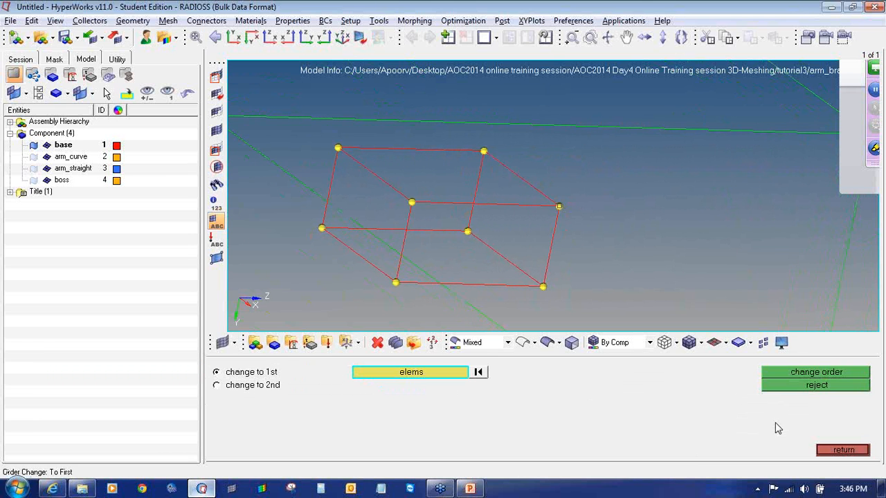
{"action": "left_click", "coordinate": [266, 386]}
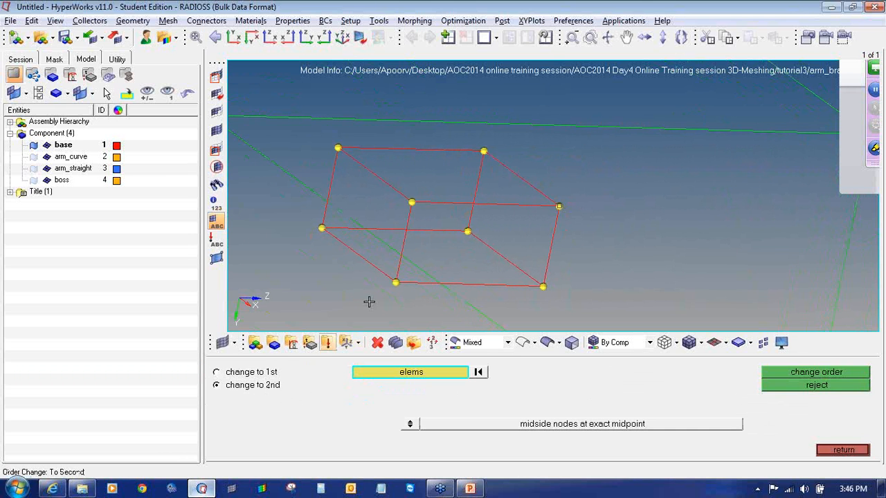
{"action": "middle_click", "coordinate": [442, 197]}
{"action": "left_click", "coordinate": [819, 374]}
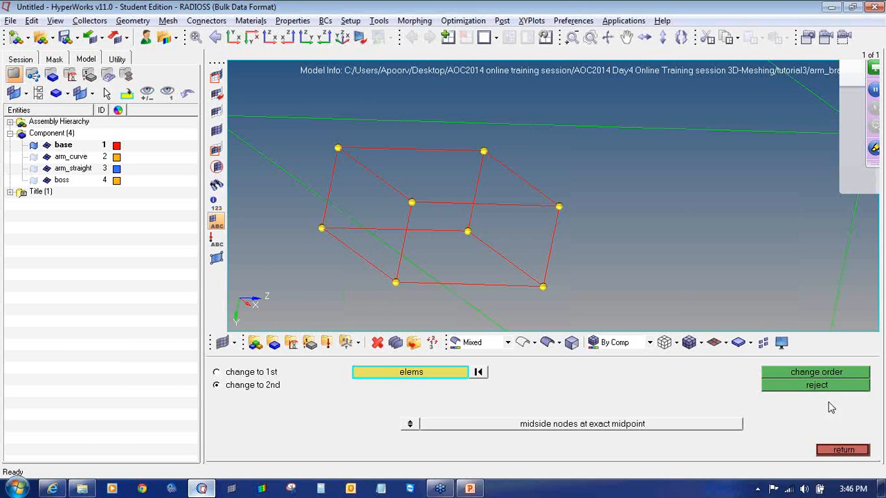
{"action": "left_click", "coordinate": [844, 450]}
- Add temp nodes on all corner and midside nodes of the isolated hexa element and view it from another angle
{"action": "key", "text": "shift+F2"}
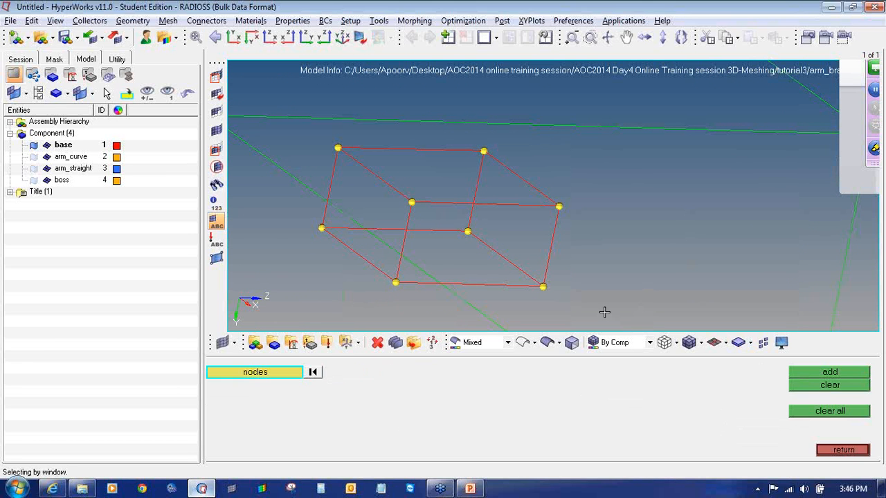
{"action": "left_click_drag", "start_coordinate": [636, 319], "coordinate": [269, 104], "text": "shift"}
{"action": "left_click", "coordinate": [830, 374]}
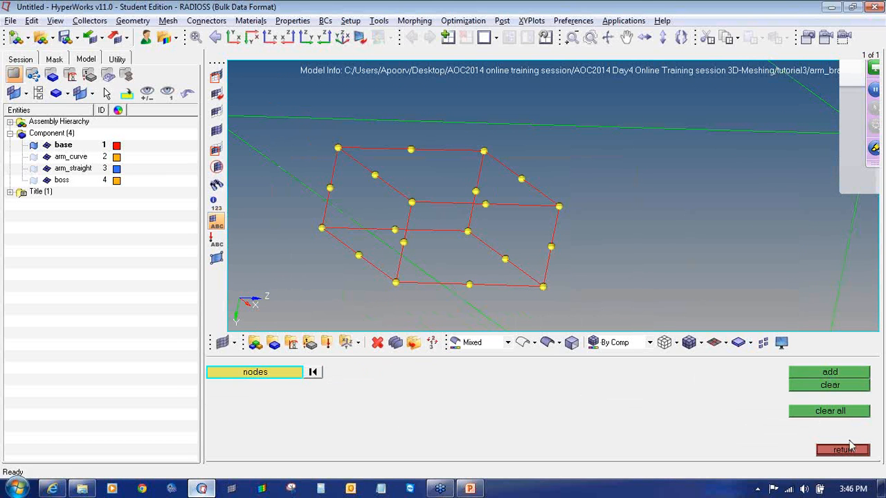
{"action": "left_click", "coordinate": [844, 450]}
{"action": "mouse_move", "coordinate": [612, 226]}
{"action": "left_mouse_down", "text": "ctrl"}
{"action": "mouse_move", "coordinate": [491, 229]}
{"action": "mouse_move", "coordinate": [445, 220]}
{"action": "mouse_move", "coordinate": [510, 231]}
{"action": "mouse_move", "coordinate": [621, 225]}
{"action": "mouse_move", "coordinate": [616, 232]}
{"action": "left_mouse_up", "text": "ctrl"}
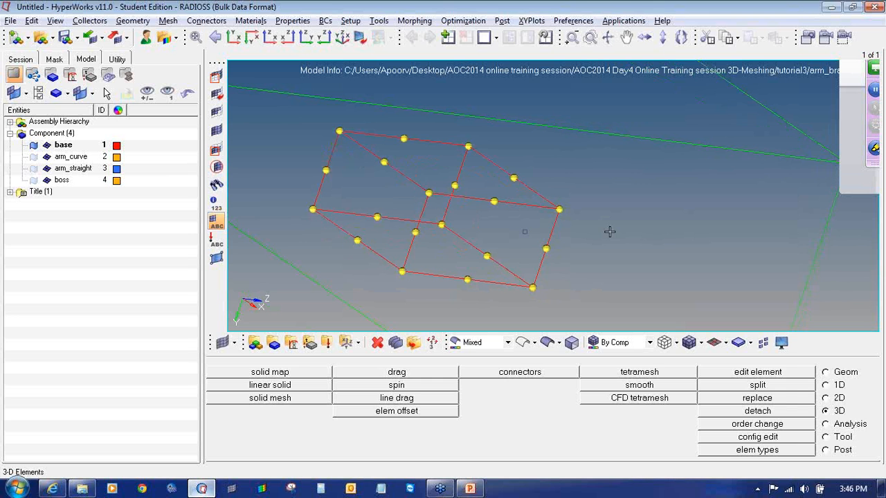
- Clear all temp nodes from the model
{"action": "key", "text": "shift+F2"}
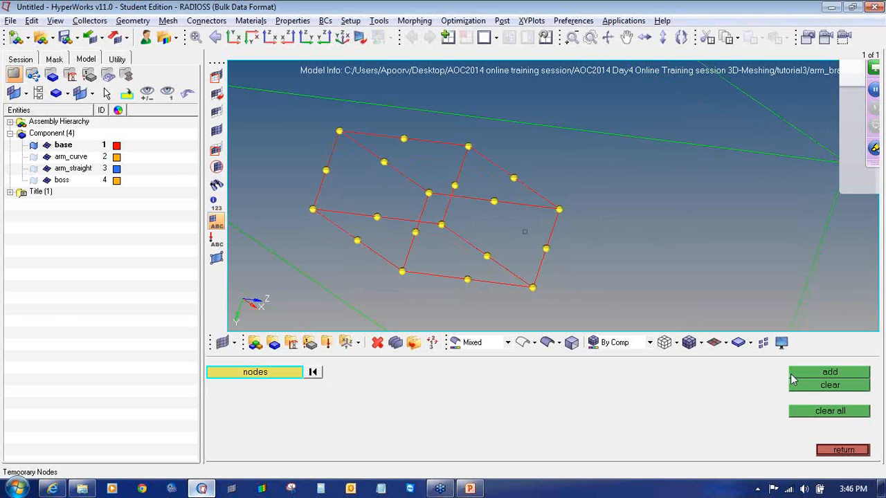
{"action": "left_click", "coordinate": [830, 413]}
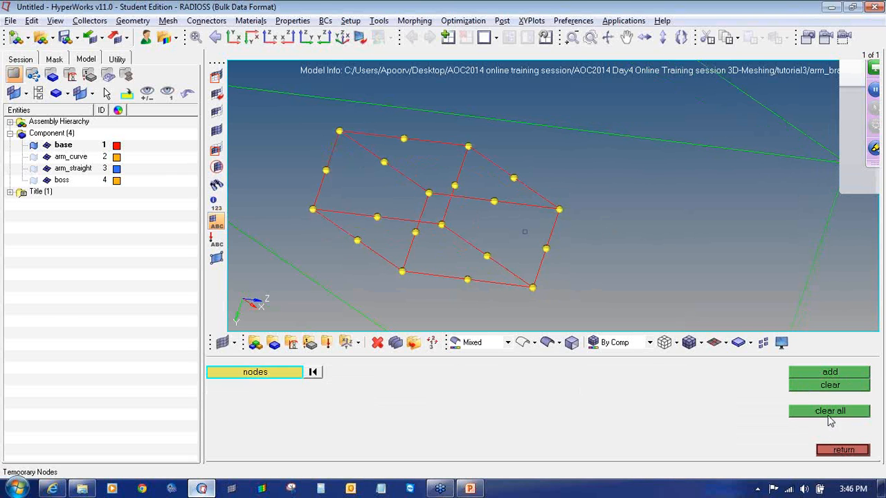
{"action": "left_click", "coordinate": [837, 450]}
- Unmask the full base mesh and change all displayed elements to first order
{"action": "left_click", "coordinate": [780, 424]}
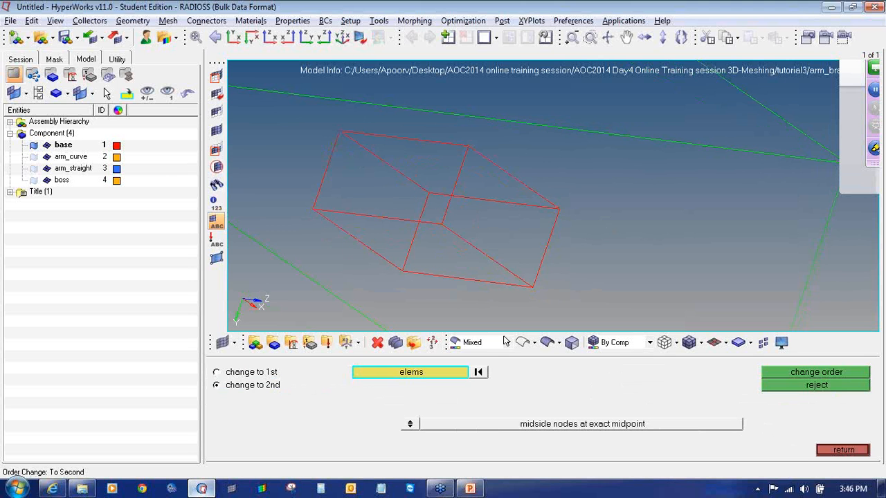
{"action": "left_click", "coordinate": [214, 132]}
{"action": "left_click", "coordinate": [267, 374]}
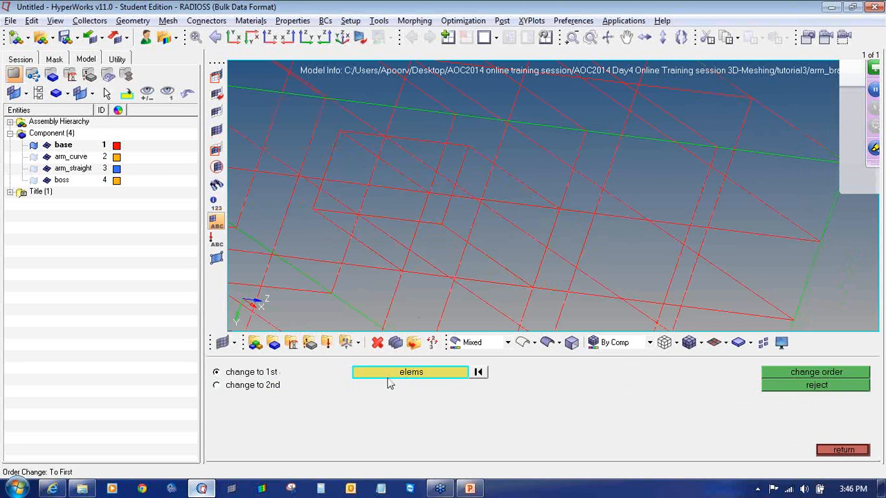
{"action": "left_click", "coordinate": [387, 374]}
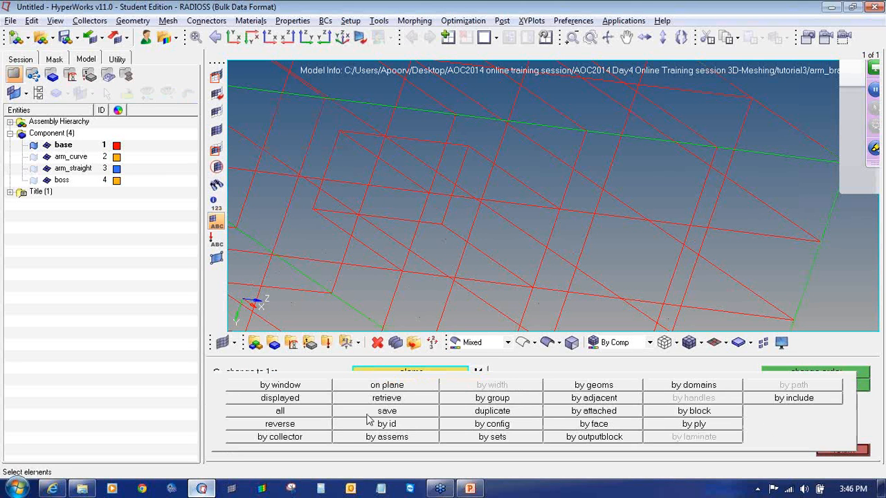
{"action": "left_click", "coordinate": [297, 401]}
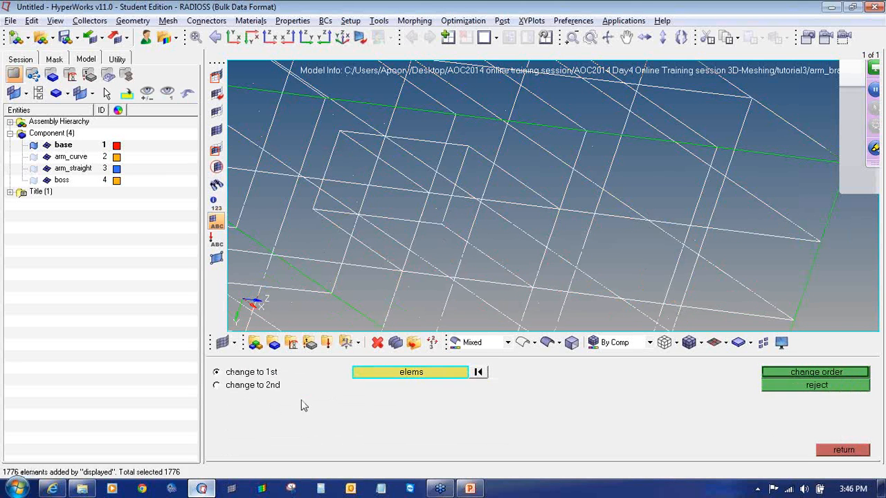
{"action": "left_click", "coordinate": [807, 375]}
- Display the whole base mesh as shaded elements with mesh lines
{"action": "left_click", "coordinate": [845, 450]}
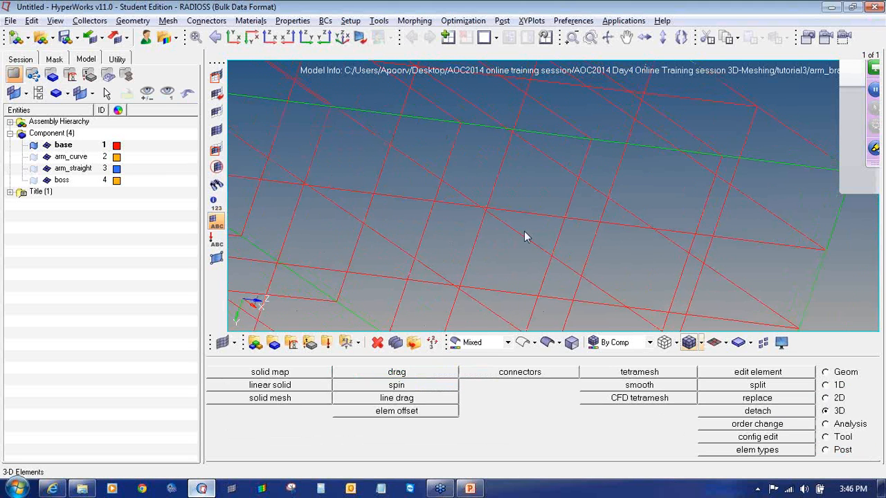
{"action": "scroll", "coordinate": [526, 237], "scroll_direction": "down", "scroll_amount": 5}
{"action": "left_click", "coordinate": [689, 342]}
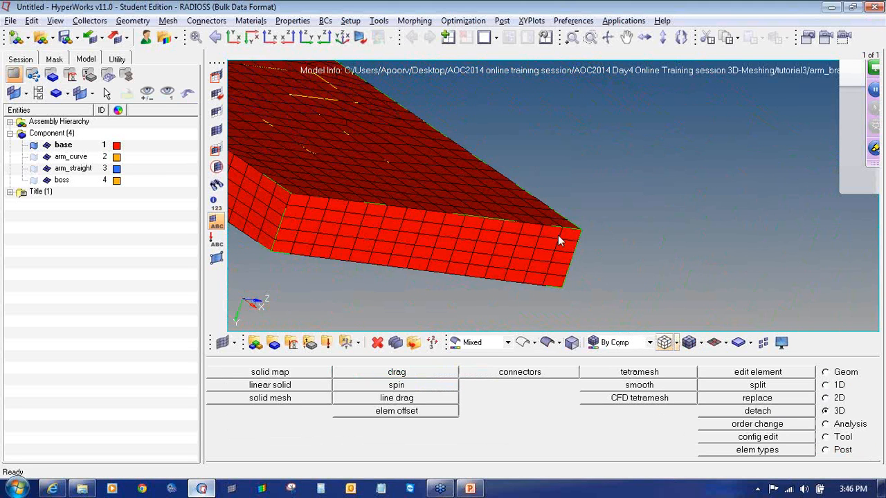
{"action": "scroll", "coordinate": [526, 236], "scroll_direction": "down", "scroll_amount": 5}
- Change the base component's color to light blue
{"action": "right_click", "coordinate": [148, 138]}
{"action": "left_click", "coordinate": [116, 149]}
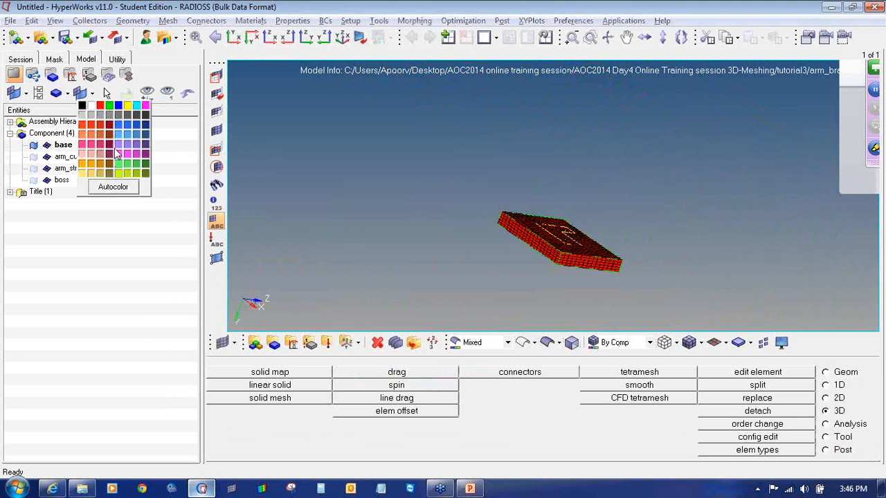
{"action": "left_click", "coordinate": [146, 175]}
{"action": "left_click_drag", "start_coordinate": [645, 221], "coordinate": [595, 280], "text": "ctrl"}
{"action": "left_click", "coordinate": [116, 148]}
{"action": "left_click", "coordinate": [116, 148]}
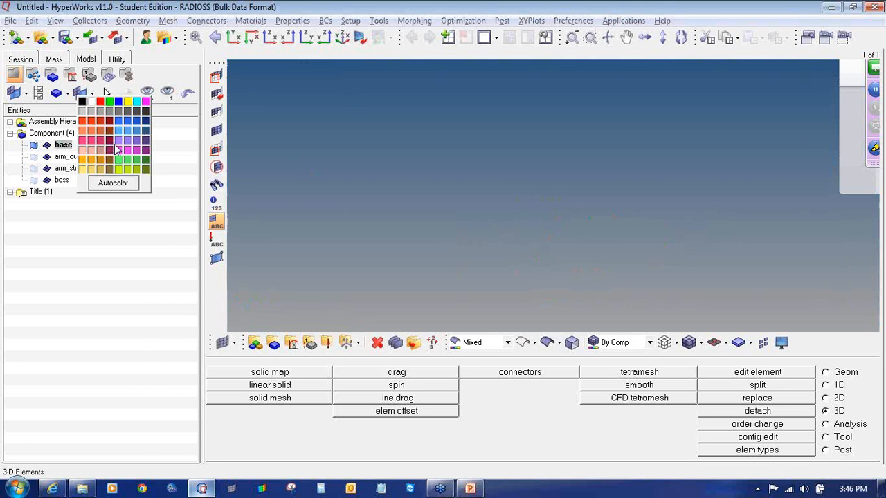
{"action": "left_click", "coordinate": [119, 109]}
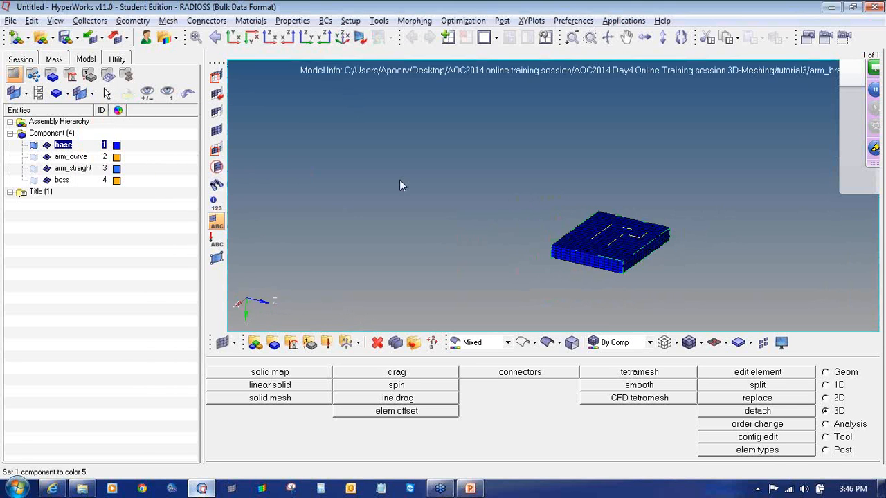
{"action": "scroll", "coordinate": [577, 249], "scroll_direction": "up", "scroll_amount": 5}
{"action": "scroll", "coordinate": [532, 241], "scroll_direction": "down", "scroll_amount": 5}
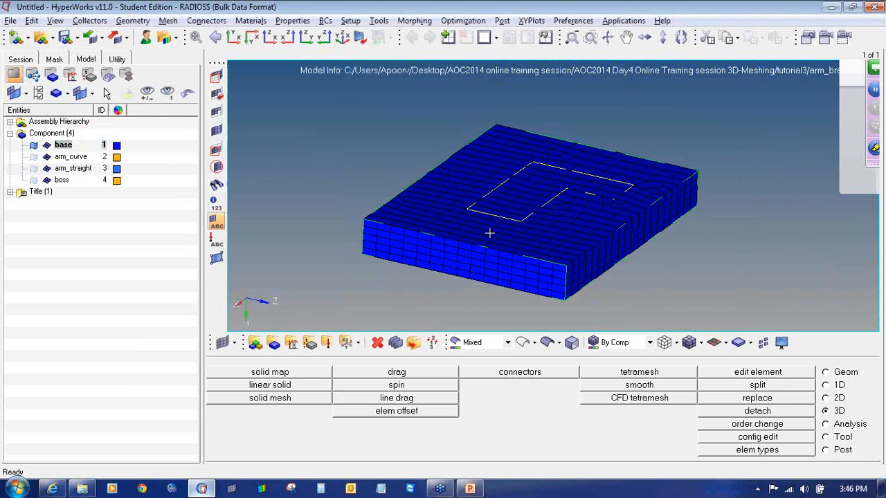
{"action": "left_click", "coordinate": [118, 146]}
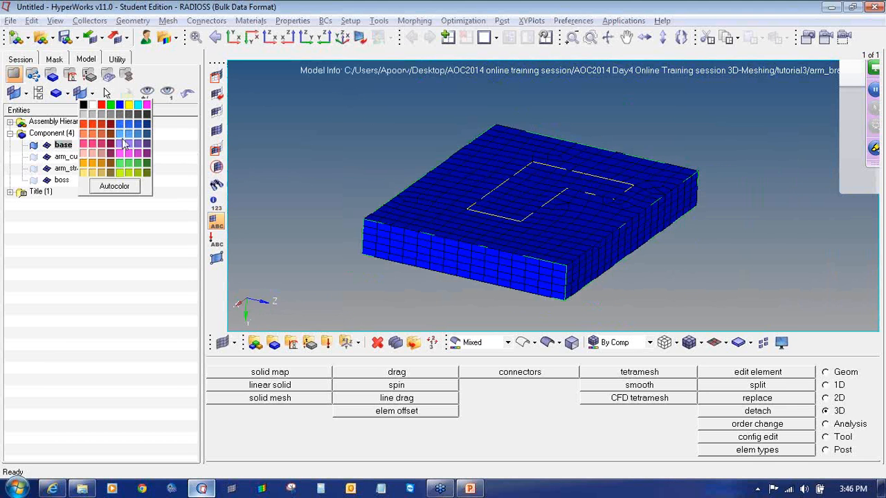
{"action": "left_click", "coordinate": [121, 134]}
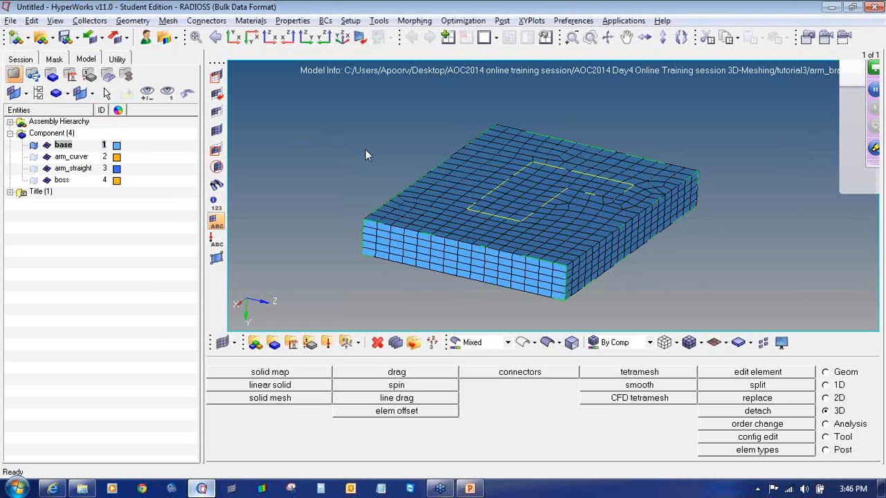
- Show the arm_curve component's geometry shaded with surface edges alongside the meshed base
{"action": "left_click", "coordinate": [33, 156]}
{"action": "scroll", "coordinate": [532, 145], "scroll_direction": "down", "scroll_amount": 3, "text": "ctrl"}
{"action": "mouse_move", "coordinate": [529, 160]}
{"action": "left_mouse_down", "text": "ctrl"}
{"action": "mouse_move", "coordinate": [577, 158]}
{"action": "mouse_move", "coordinate": [503, 198]}
{"action": "mouse_move", "coordinate": [536, 228]}
{"action": "mouse_move", "coordinate": [592, 228]}
{"action": "mouse_move", "coordinate": [572, 229]}
{"action": "left_mouse_up", "text": "ctrl"}
{"action": "left_click", "coordinate": [549, 343]}
{"action": "right_click_drag", "start_coordinate": [493, 173], "coordinate": [463, 214], "text": "ctrl"}
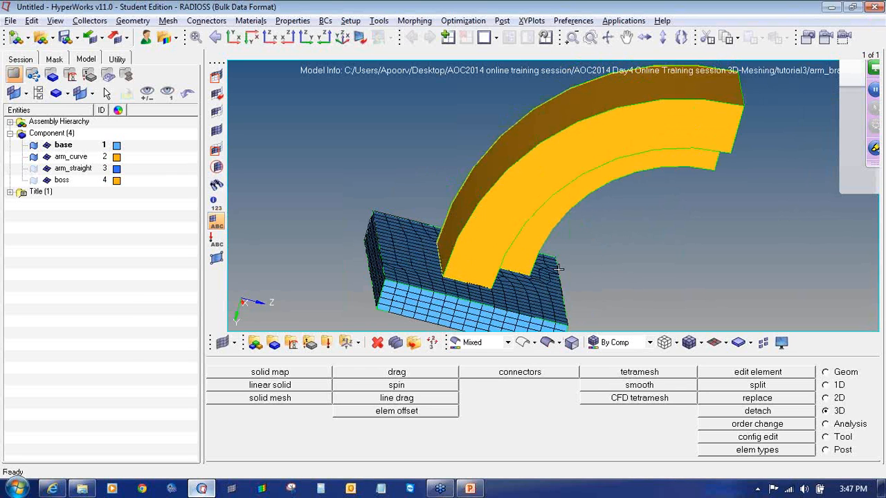
- Mask the displayed elements by configuration, using hex8 with type CHEXA, and view the remaining geometry
{"action": "key", "text": "F5"}
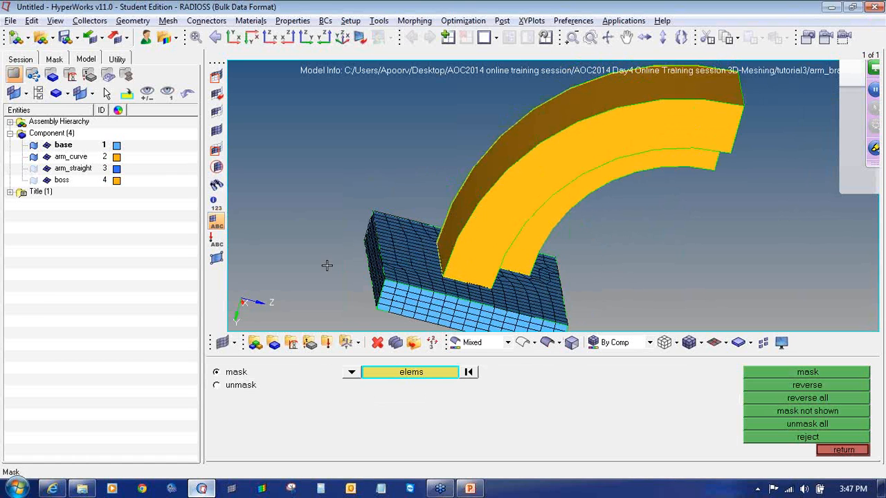
{"action": "left_click", "coordinate": [357, 373]}
{"action": "left_click", "coordinate": [320, 390]}
{"action": "left_click", "coordinate": [404, 373]}
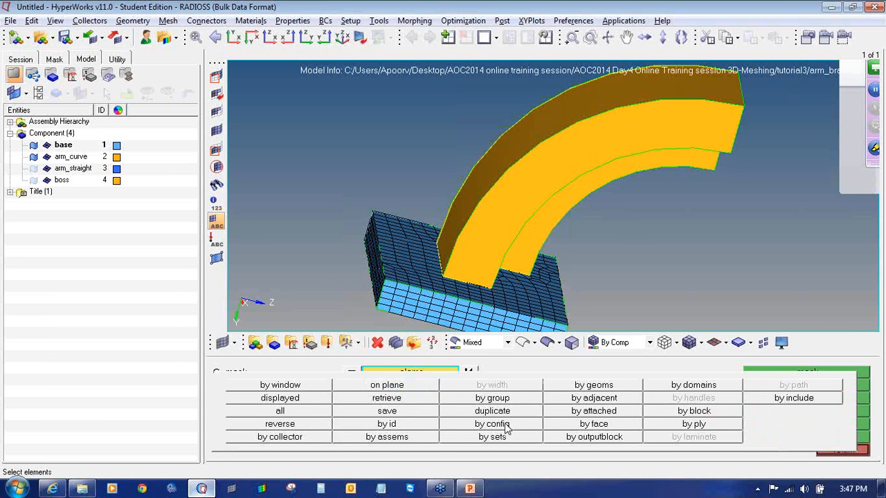
{"action": "left_click", "coordinate": [506, 423]}
{"action": "left_click", "coordinate": [257, 377]}
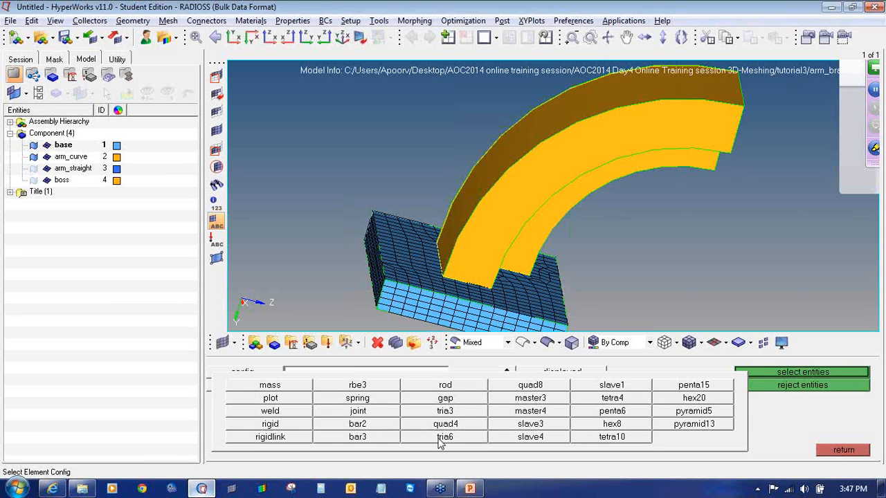
{"action": "left_click", "coordinate": [589, 428]}
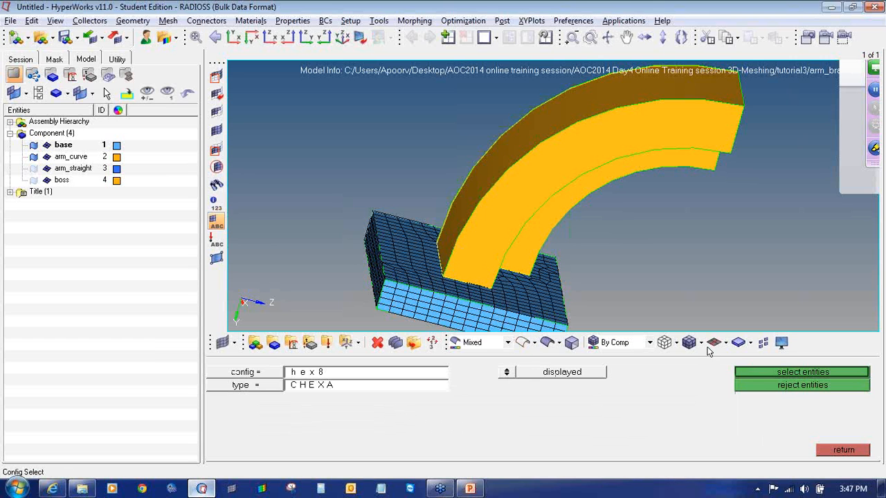
{"action": "left_click", "coordinate": [775, 374]}
{"action": "left_click", "coordinate": [792, 378]}
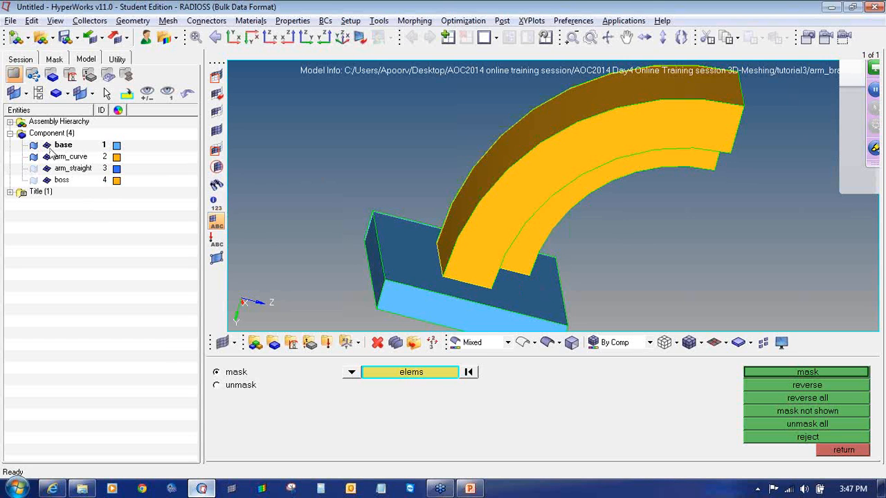
{"action": "right_click_drag", "start_coordinate": [440, 272], "coordinate": [445, 256], "text": "ctrl"}
{"action": "scroll", "coordinate": [445, 256], "scroll_direction": "up", "scroll_amount": 1, "text": "ctrl"}
{"action": "scroll", "coordinate": [445, 256], "scroll_direction": "down", "scroll_amount": 2, "text": "ctrl"}
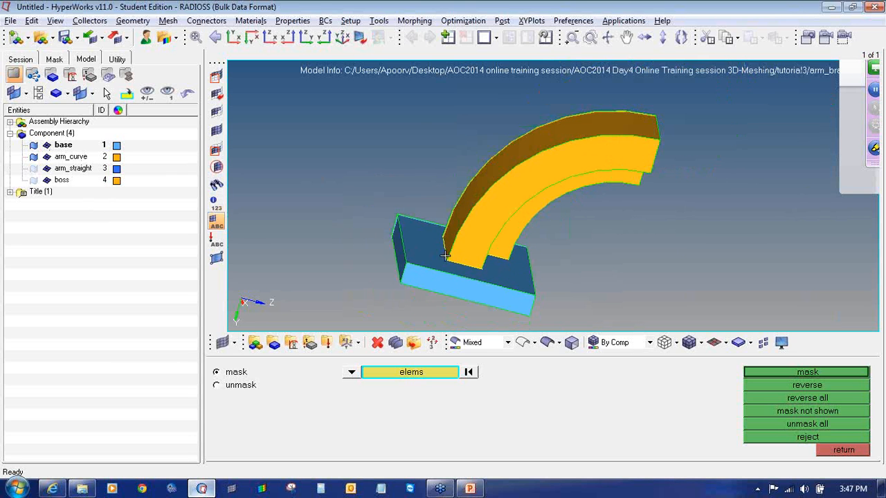
{"action": "left_click", "coordinate": [826, 451]}
- Turn off element display for arm_straight, boss and arm_curve, and redisplay the base's elements
{"action": "left_click", "coordinate": [47, 169]}
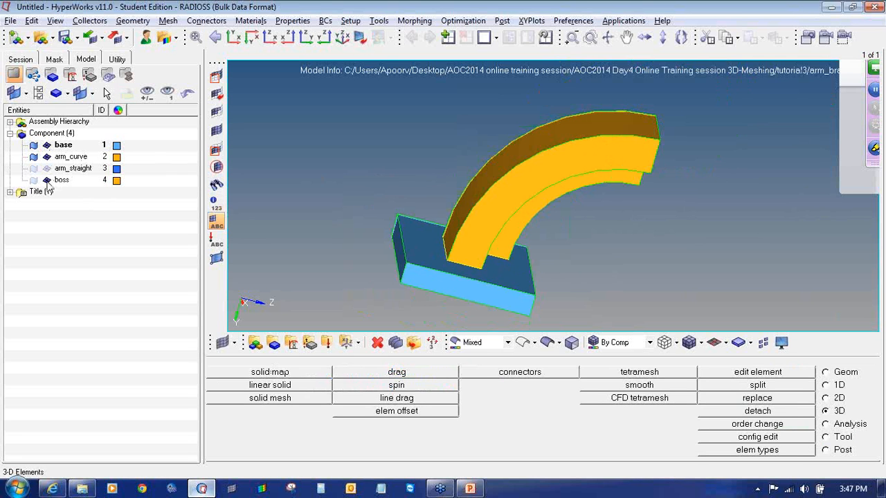
{"action": "left_click", "coordinate": [47, 180]}
{"action": "left_click", "coordinate": [46, 157]}
{"action": "left_click", "coordinate": [46, 145]}
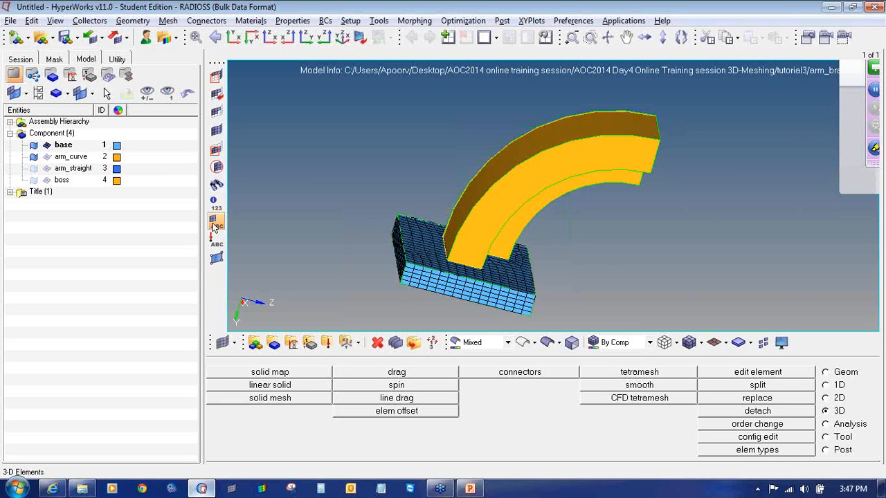
- Mask all elements of configuration hex8 and type CHEXA, with the selection scope set to all
{"action": "left_click", "coordinate": [220, 77]}
{"action": "left_click", "coordinate": [425, 375]}
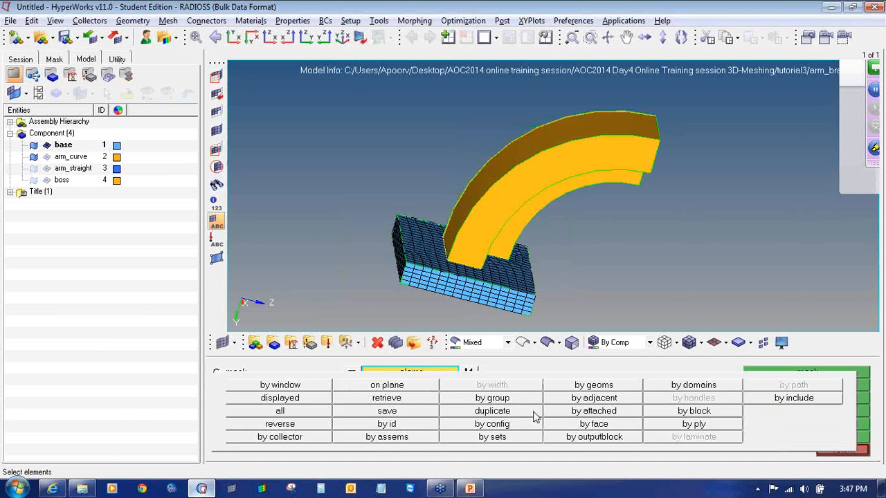
{"action": "left_click", "coordinate": [477, 424]}
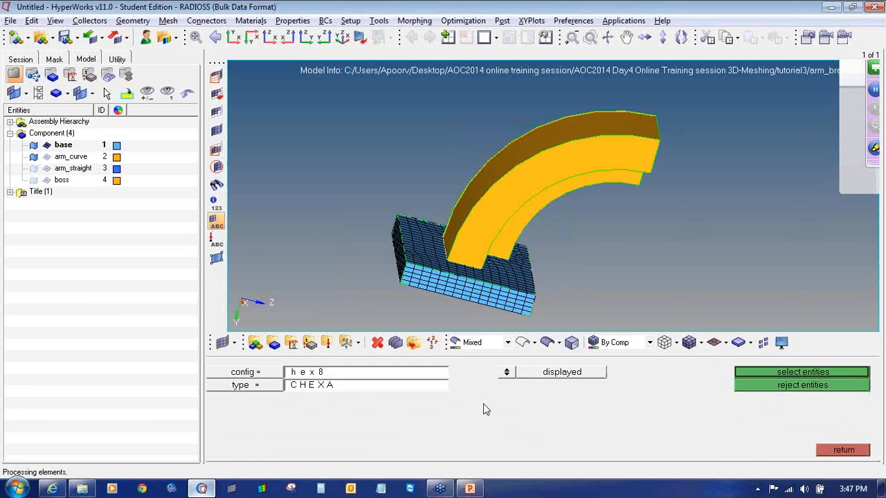
{"action": "left_click", "coordinate": [276, 372]}
{"action": "left_click", "coordinate": [587, 431]}
{"action": "left_click", "coordinate": [272, 387]}
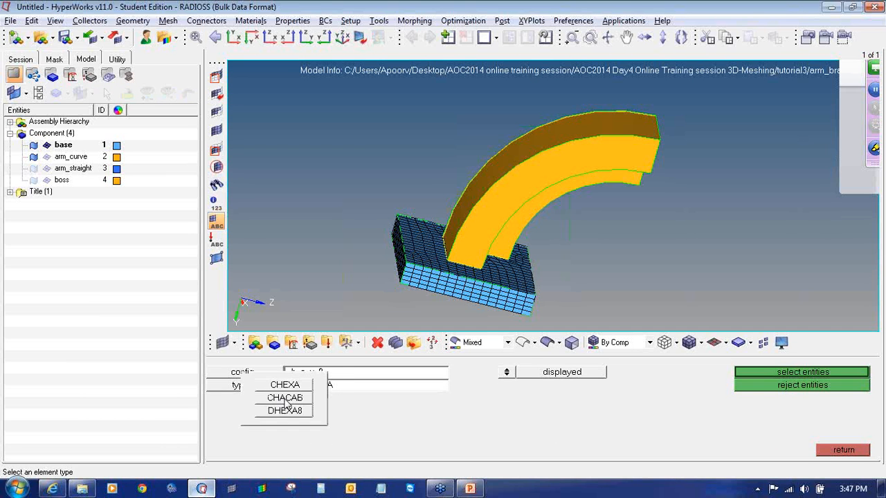
{"action": "left_click", "coordinate": [315, 382]}
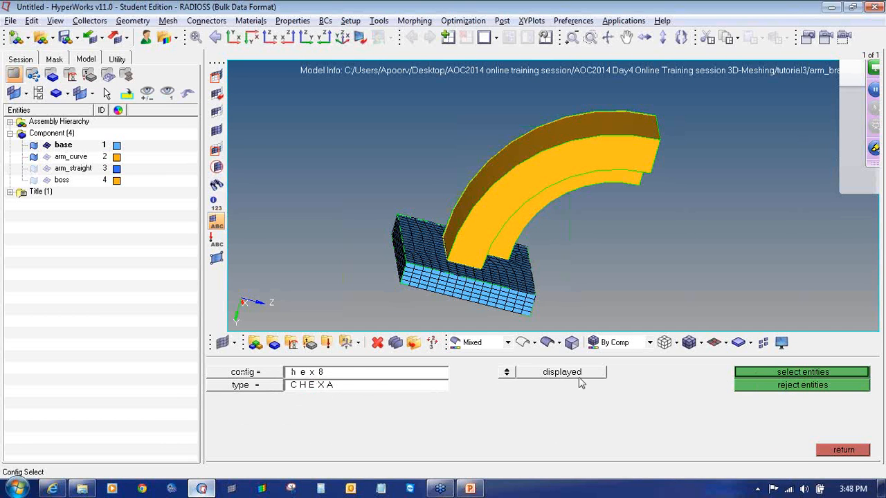
{"action": "left_click", "coordinate": [507, 372]}
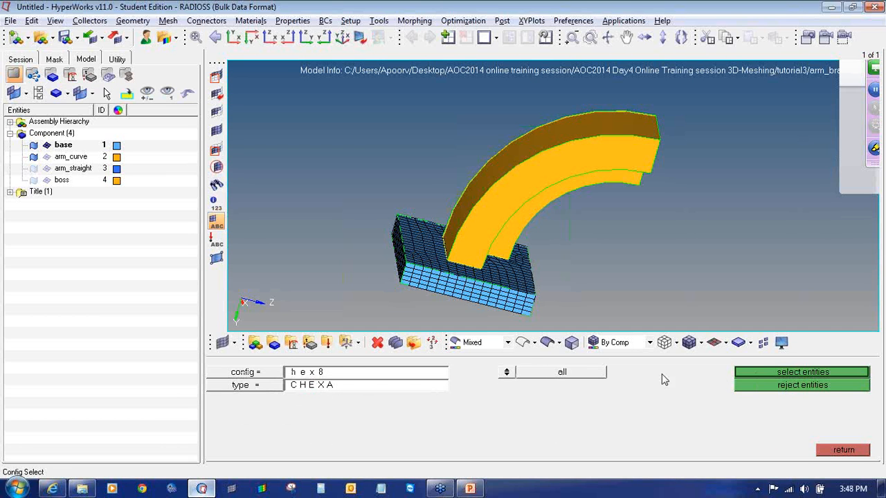
{"action": "left_click", "coordinate": [748, 374]}
{"action": "left_click", "coordinate": [770, 374]}
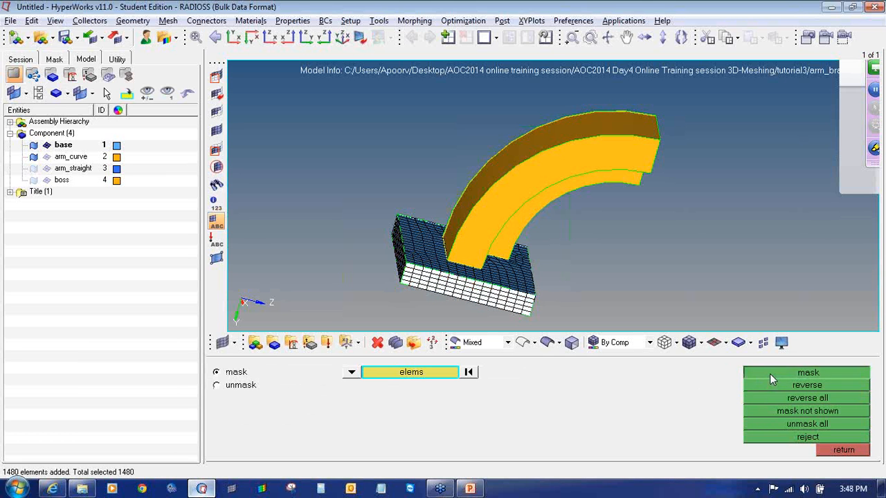
- Inspect the base's remaining shell elements with the geometry in wireframe, and return the geometry to shaded display with surface edges
{"action": "scroll", "coordinate": [337, 300], "scroll_direction": "up", "scroll_amount": 1}
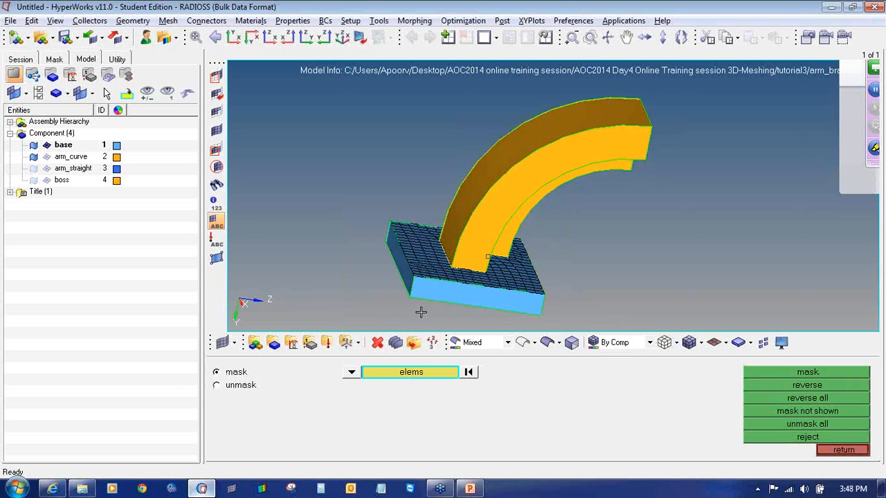
{"action": "scroll", "coordinate": [436, 286], "scroll_direction": "up", "scroll_amount": 3}
{"action": "scroll", "coordinate": [387, 305], "scroll_direction": "up", "scroll_amount": 4}
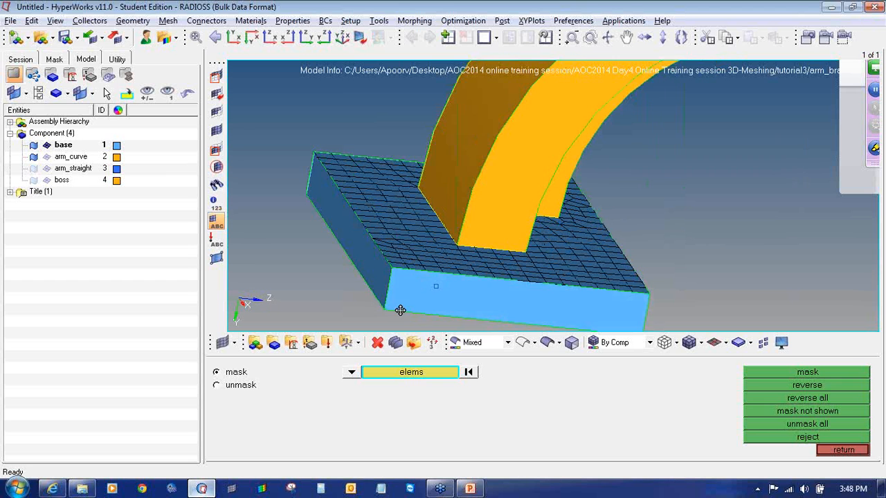
{"action": "left_click", "coordinate": [523, 343]}
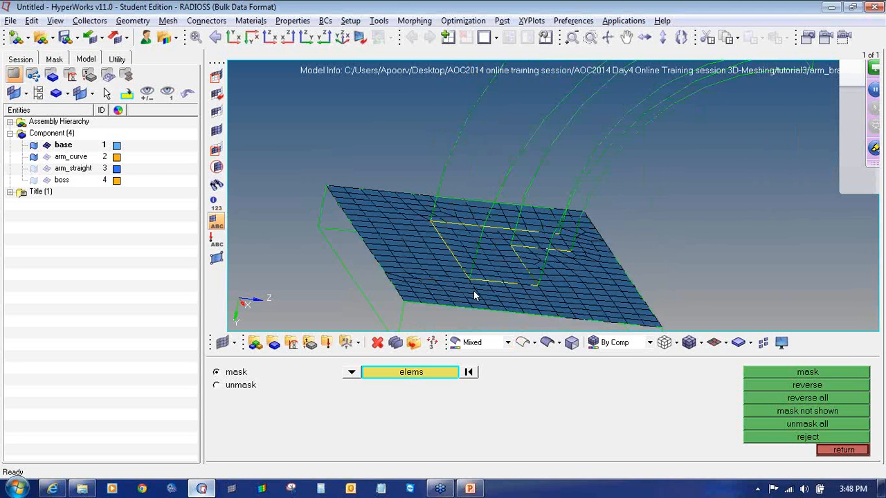
{"action": "right_click_drag", "start_coordinate": [452, 264], "coordinate": [431, 240], "text": "ctrl"}
{"action": "left_click_drag", "start_coordinate": [407, 313], "coordinate": [434, 318], "text": "ctrl"}
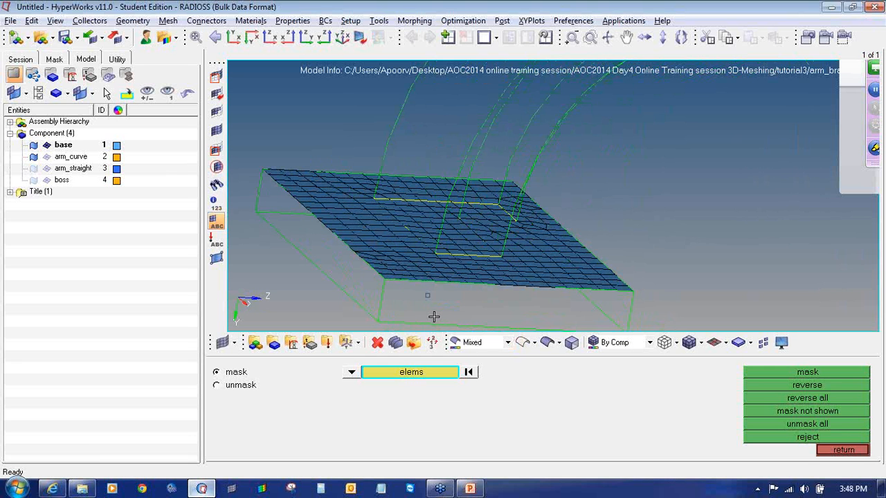
{"action": "right_click_drag", "start_coordinate": [578, 207], "coordinate": [571, 225], "text": "ctrl"}
{"action": "scroll", "coordinate": [570, 229], "scroll_direction": "down", "scroll_amount": 5, "text": "ctrl"}
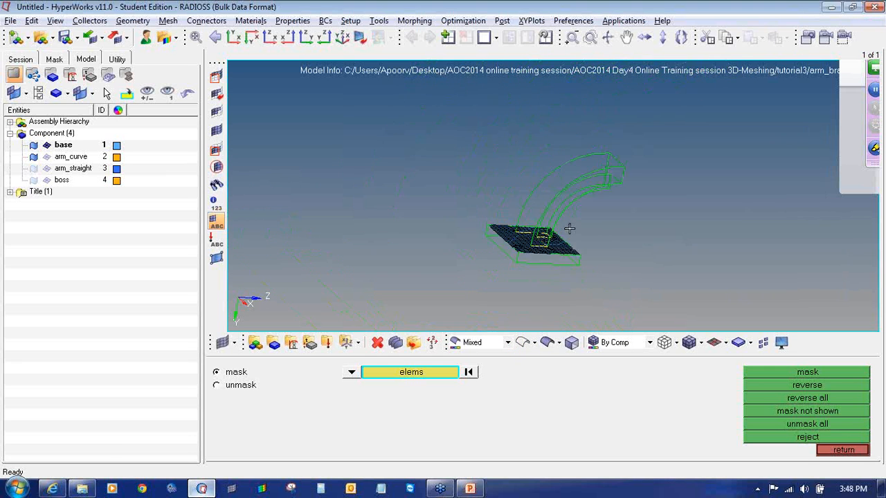
{"action": "mouse_move", "coordinate": [547, 232]}
{"action": "left_mouse_down", "text": "ctrl"}
{"action": "mouse_move", "coordinate": [533, 227]}
{"action": "mouse_move", "coordinate": [542, 219]}
{"action": "left_mouse_up", "text": "ctrl"}
{"action": "left_click", "coordinate": [546, 342]}
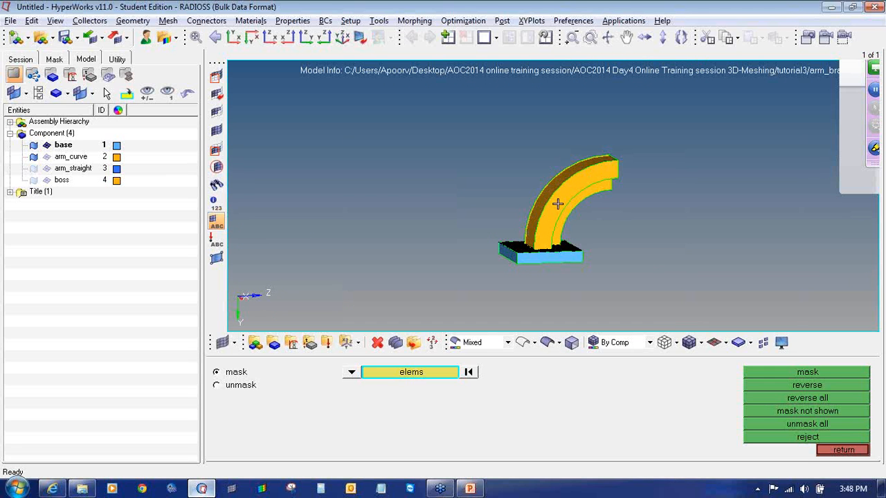
{"action": "right_click_drag", "start_coordinate": [558, 221], "coordinate": [536, 235], "text": "ctrl"}
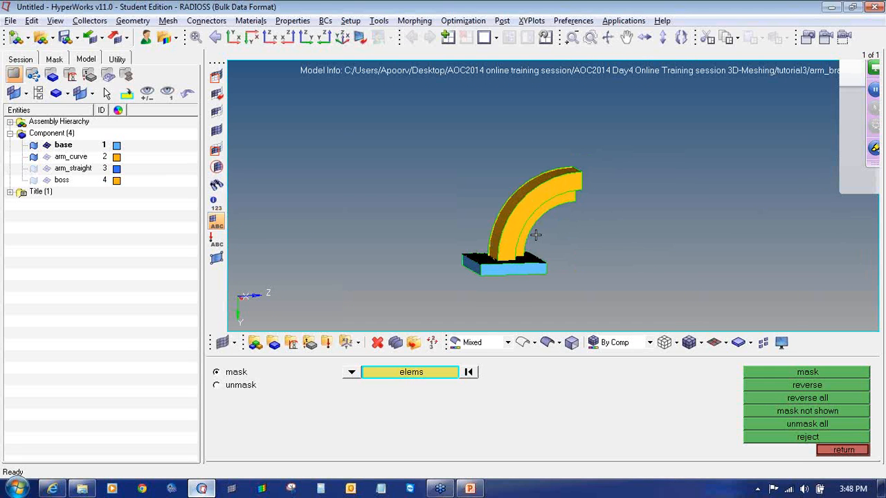
- Create a circle-center node from three nodes picked along the curved arm's middle edge
{"action": "key", "text": "F4"}
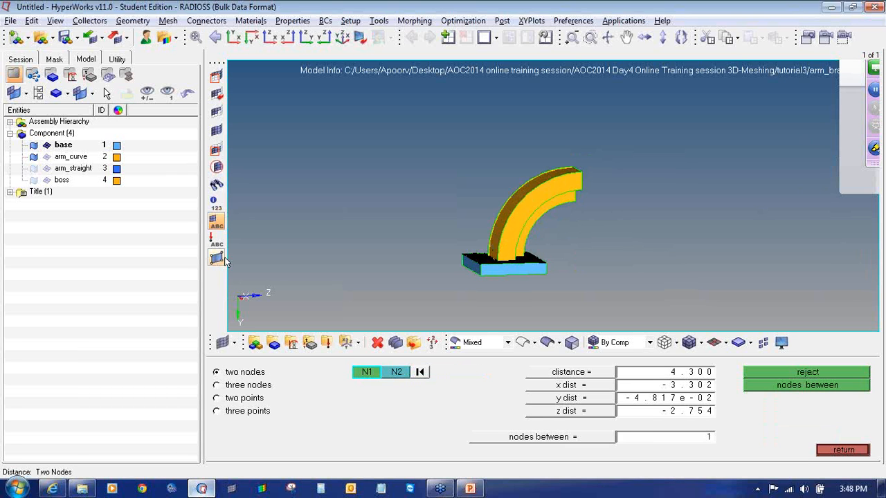
{"action": "left_click_drag", "start_coordinate": [613, 258], "coordinate": [503, 263], "text": "ctrl"}
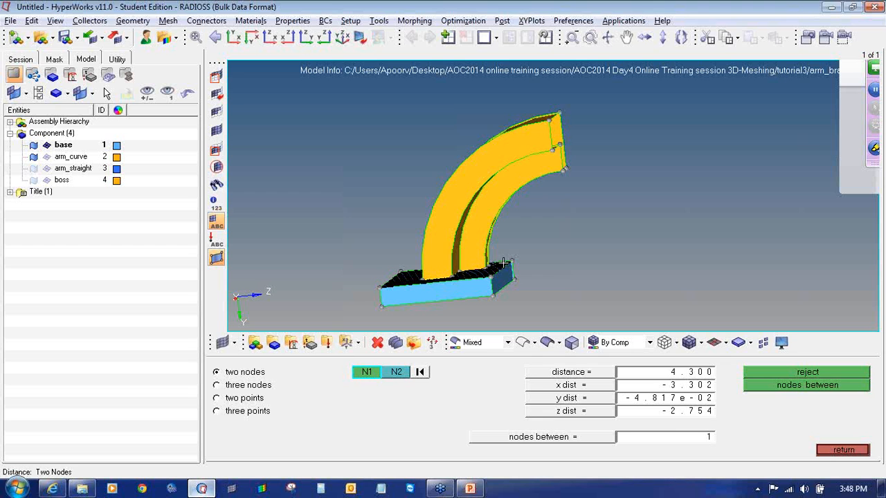
{"action": "left_click", "coordinate": [264, 411]}
{"action": "left_click", "coordinate": [256, 391]}
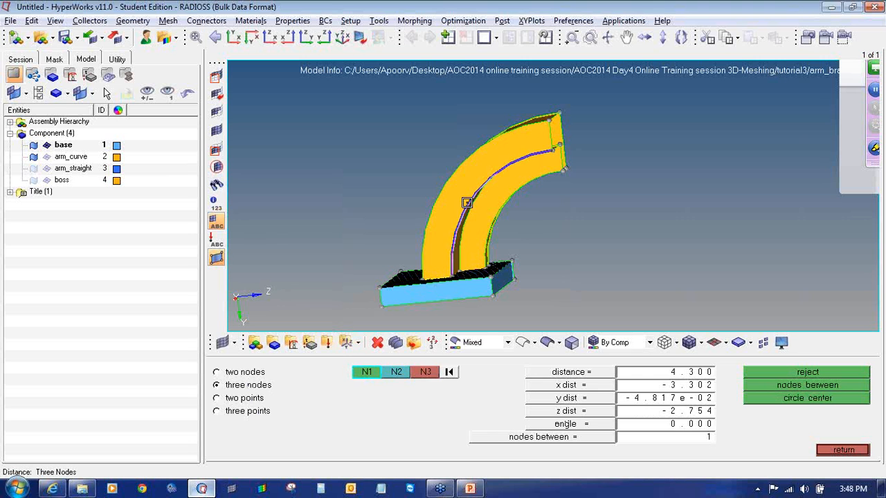
{"action": "left_click", "coordinate": [450, 242]}
{"action": "left_click", "coordinate": [462, 214]}
{"action": "left_click", "coordinate": [501, 169]}
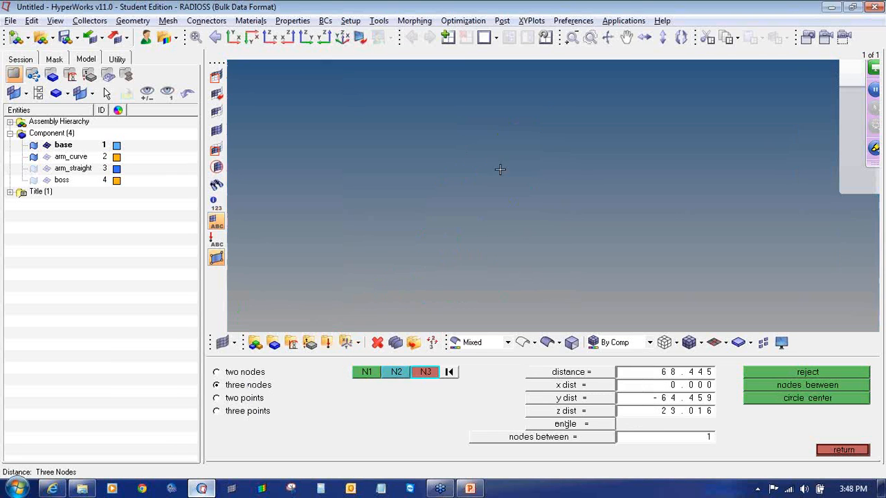
{"action": "left_click", "coordinate": [817, 405]}
{"action": "left_click", "coordinate": [842, 451]}
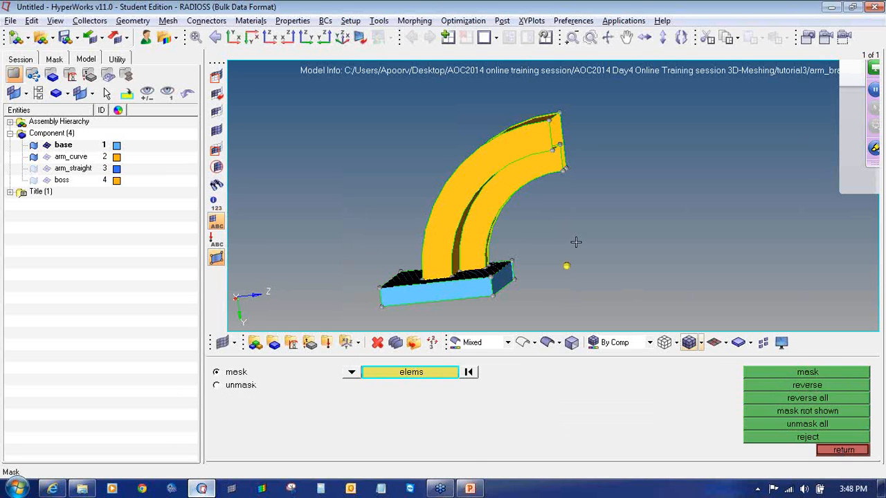
- Clear all temporary nodes from the model
{"action": "scroll", "coordinate": [586, 206], "scroll_direction": "down", "scroll_amount": 3}
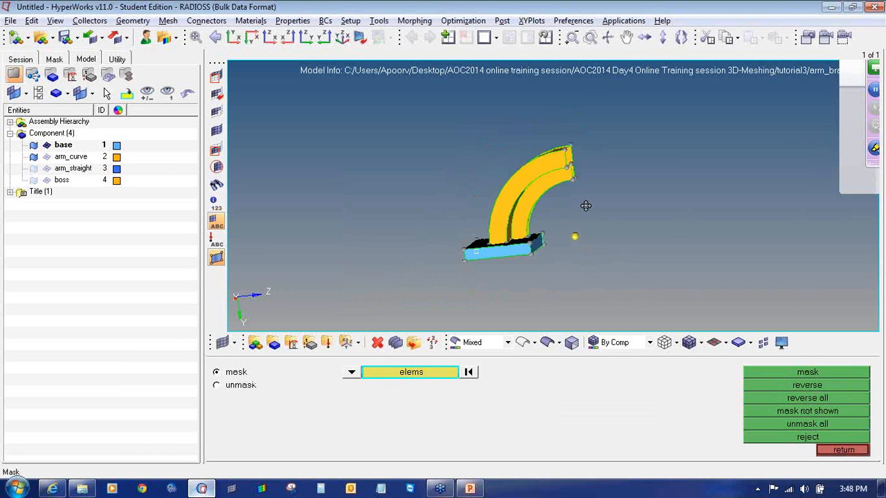
{"action": "left_click_drag", "start_coordinate": [592, 206], "coordinate": [586, 216], "text": "ctrl"}
{"action": "scroll", "coordinate": [533, 264], "scroll_direction": "up", "scroll_amount": 4, "text": "ctrl"}
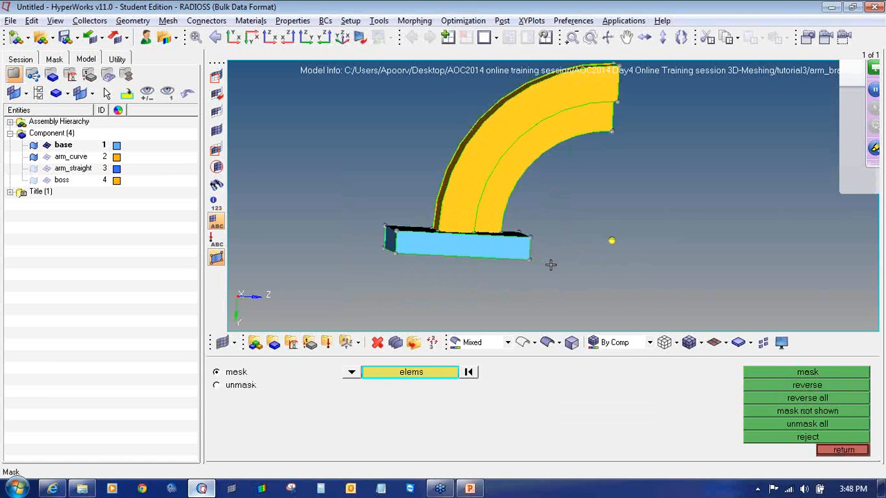
{"action": "key", "text": "shift+F2"}
{"action": "left_click", "coordinate": [812, 411]}
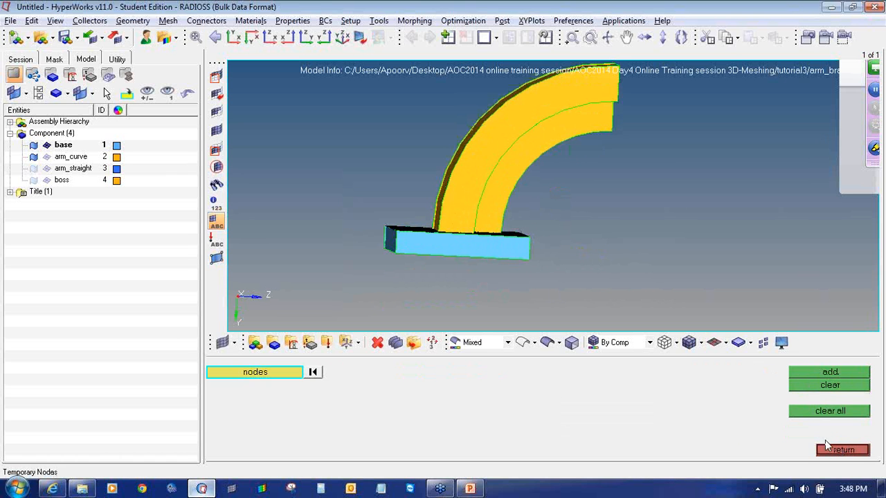
{"action": "left_click", "coordinate": [841, 450]}
{"action": "left_click", "coordinate": [841, 450]}
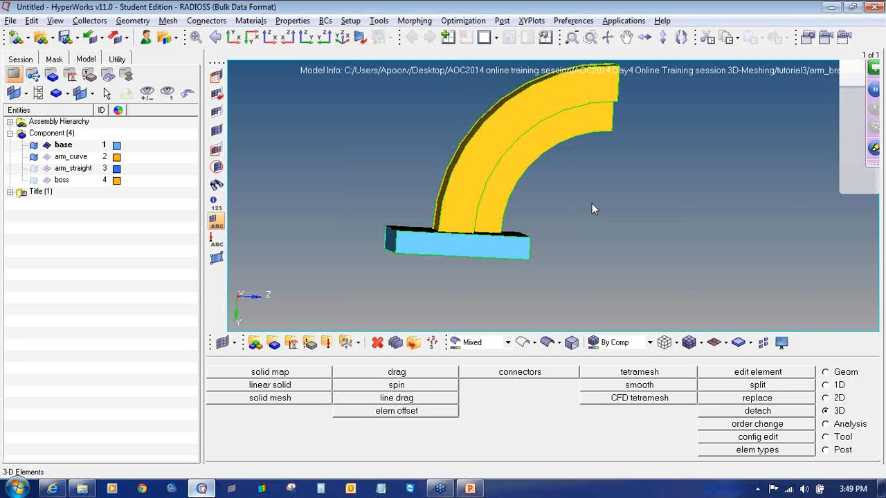
- Create a circle-center node from three nodes picked along the curved arm's inner edge
{"action": "key", "text": "F4"}
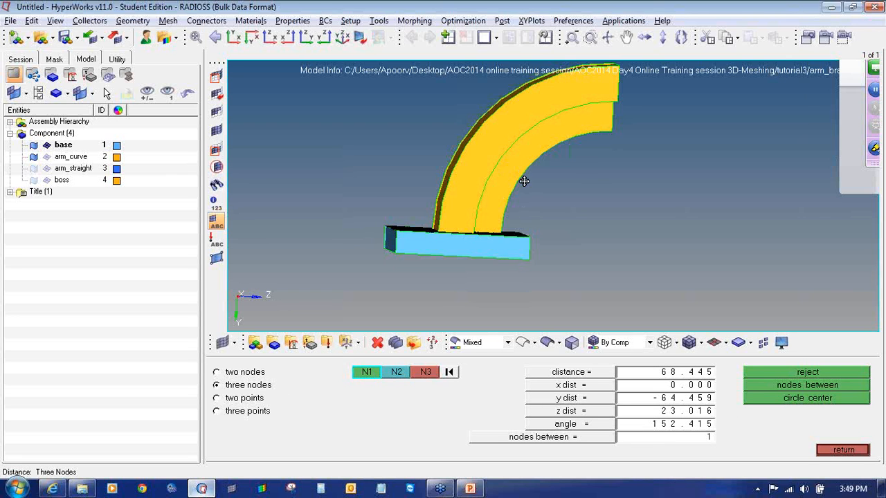
{"action": "scroll", "coordinate": [524, 182], "scroll_direction": "up", "scroll_amount": 3}
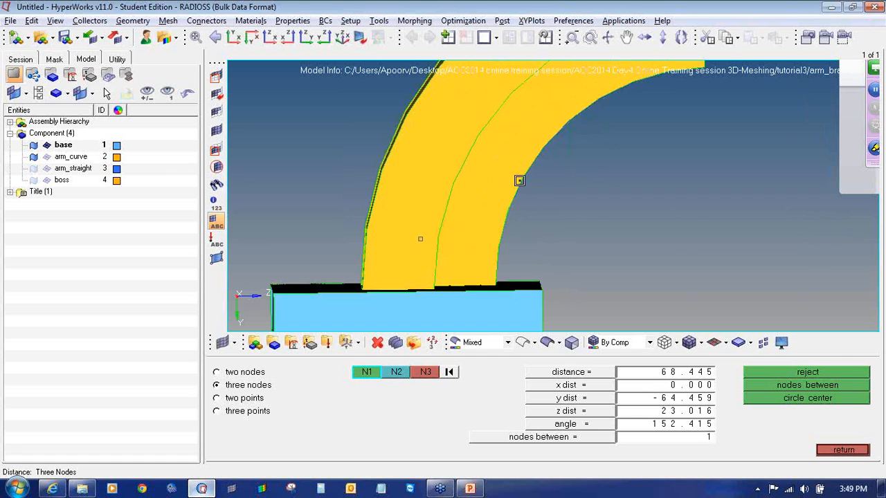
{"action": "left_click", "coordinate": [496, 266]}
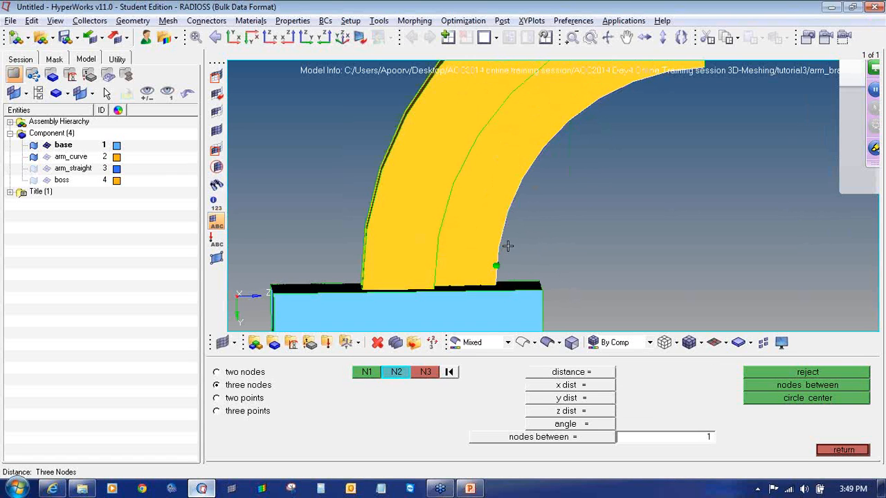
{"action": "left_click", "coordinate": [551, 139]}
{"action": "left_click", "coordinate": [656, 75]}
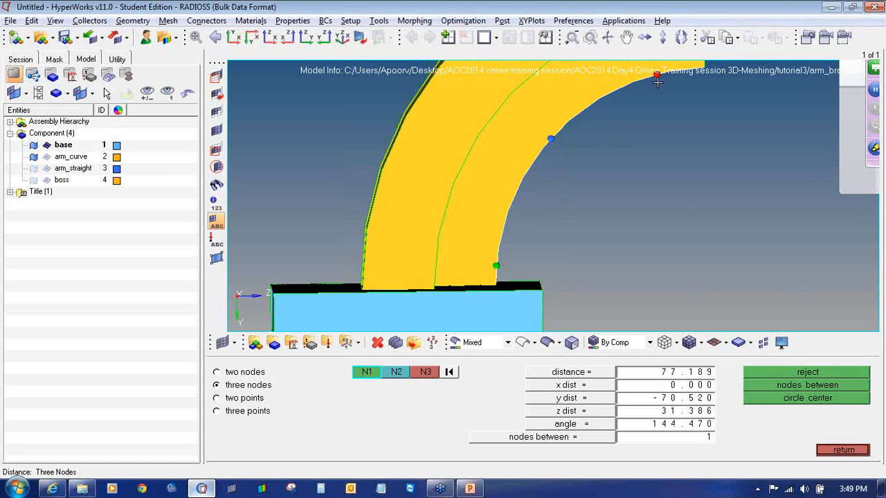
{"action": "left_click", "coordinate": [822, 405]}
{"action": "left_click", "coordinate": [828, 449]}
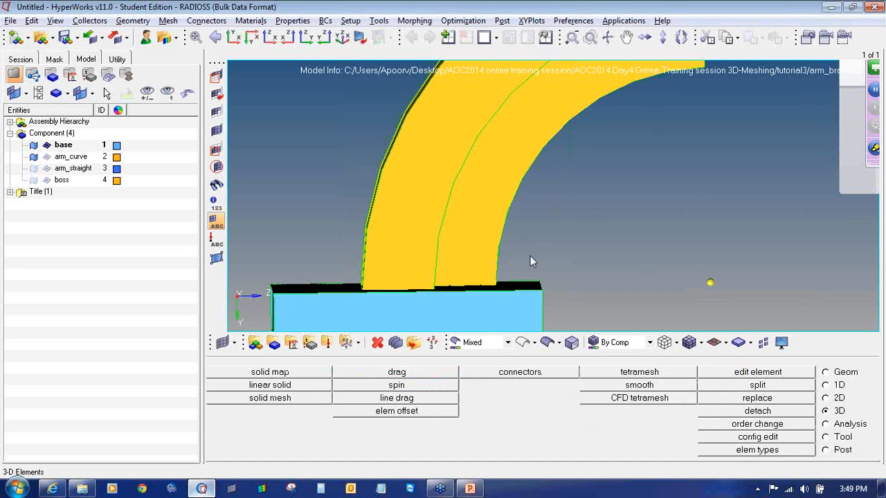
- Determine the circle center of the curved arm's middle edge from three nodes, comparing it with the inner edge's center node
{"action": "key", "text": "F4"}
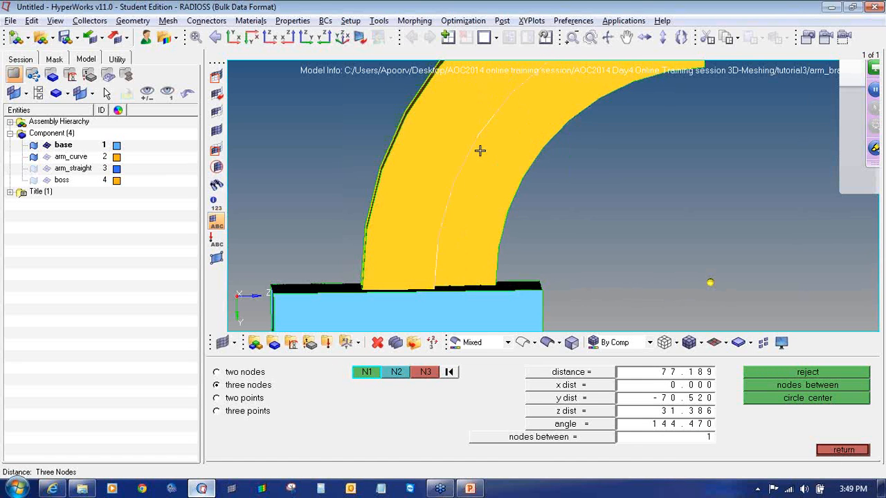
{"action": "left_click", "coordinate": [439, 240]}
{"action": "left_click", "coordinate": [496, 117]}
{"action": "right_click_drag", "start_coordinate": [576, 85], "coordinate": [556, 132], "text": "ctrl"}
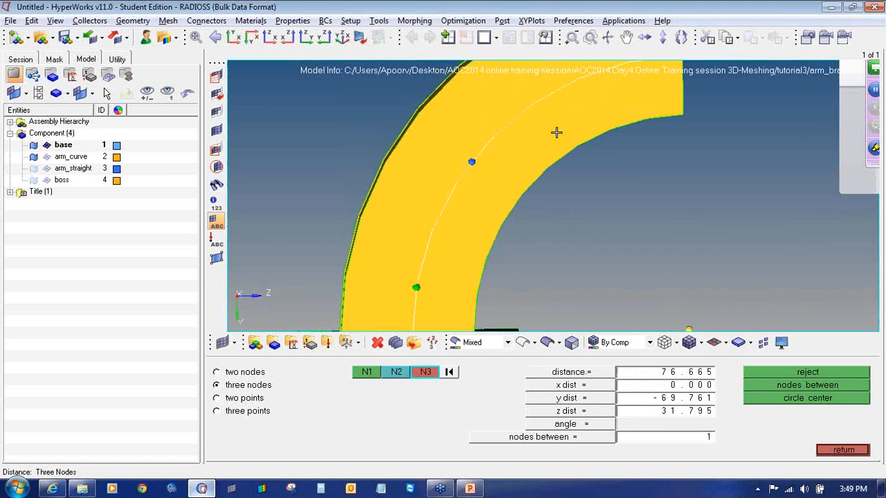
{"action": "left_click", "coordinate": [578, 84]}
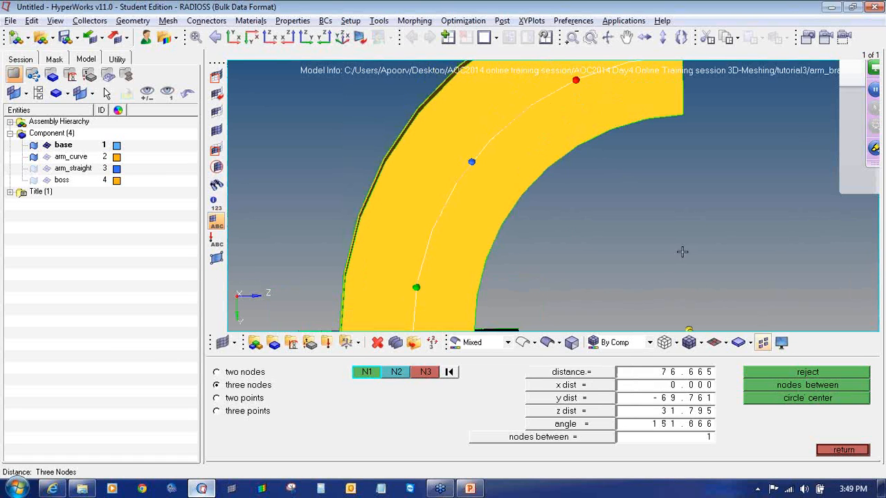
{"action": "right_click_drag", "start_coordinate": [667, 236], "coordinate": [616, 158], "text": "ctrl"}
{"action": "scroll", "coordinate": [650, 245], "scroll_direction": "up", "scroll_amount": 3, "text": "ctrl"}
{"action": "scroll", "coordinate": [650, 245], "scroll_direction": "down", "scroll_amount": 3, "text": "ctrl"}
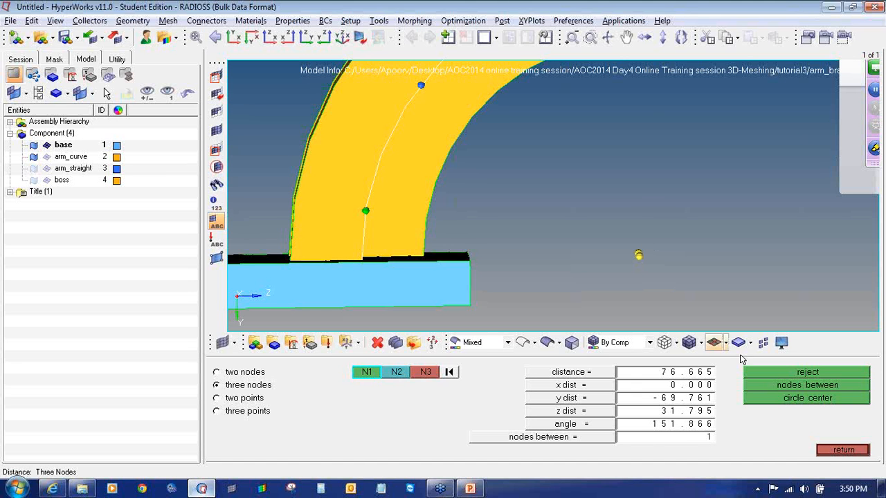
{"action": "left_click", "coordinate": [831, 450]}
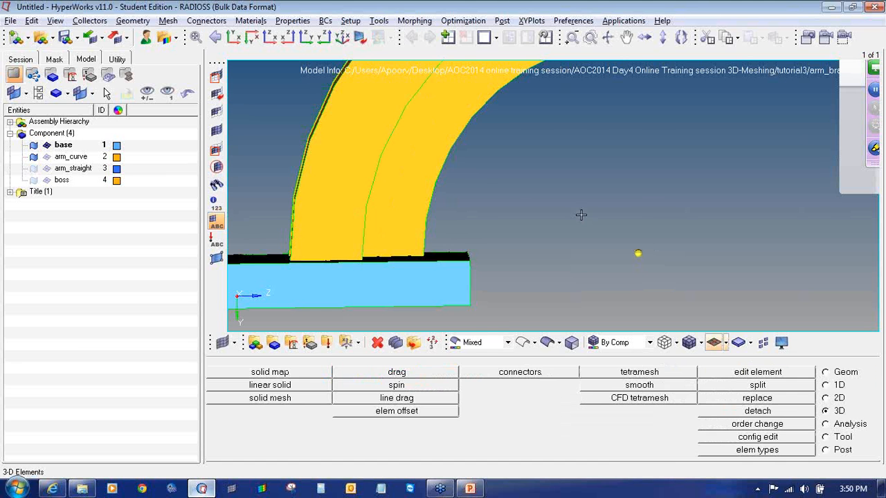
- Open Spin for elements, with the geometry displayed as wireframe so the mesh under the curved arm is exposed
{"action": "scroll", "coordinate": [579, 214], "scroll_direction": "down", "scroll_amount": 3}
{"action": "left_click_drag", "start_coordinate": [574, 234], "coordinate": [537, 232], "text": "ctrl"}
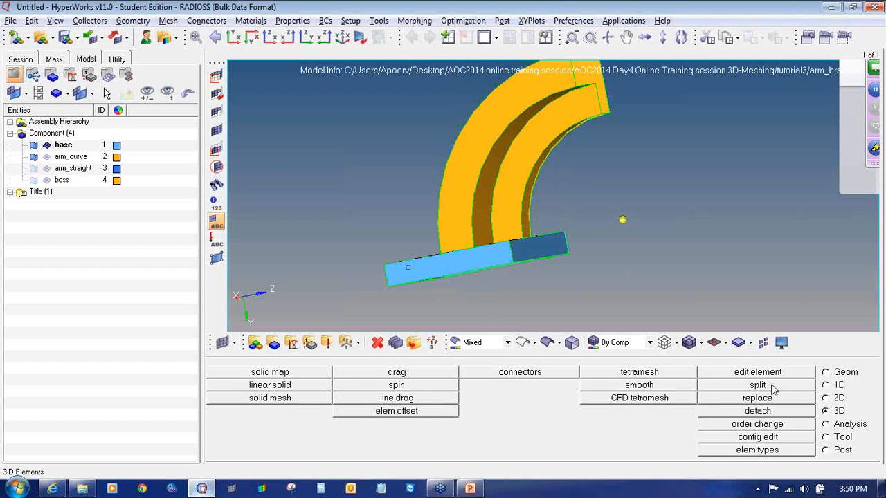
{"action": "left_click", "coordinate": [427, 389]}
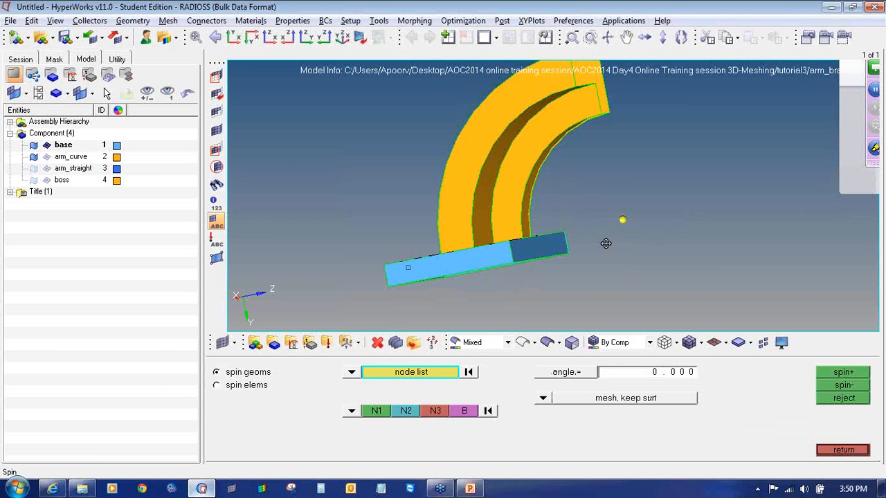
{"action": "right_click_drag", "start_coordinate": [603, 229], "coordinate": [607, 246], "text": "ctrl"}
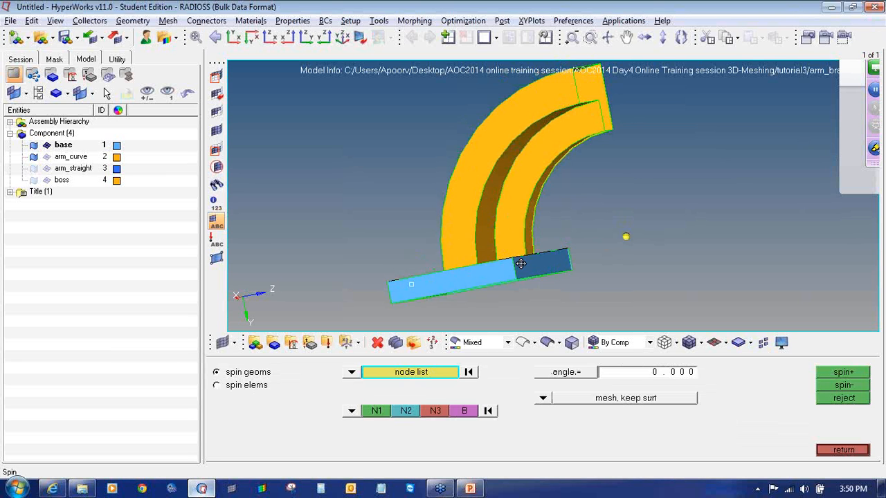
{"action": "left_click_drag", "start_coordinate": [514, 263], "coordinate": [572, 271], "text": "ctrl"}
{"action": "left_click_drag", "start_coordinate": [470, 314], "coordinate": [450, 231], "text": "ctrl"}
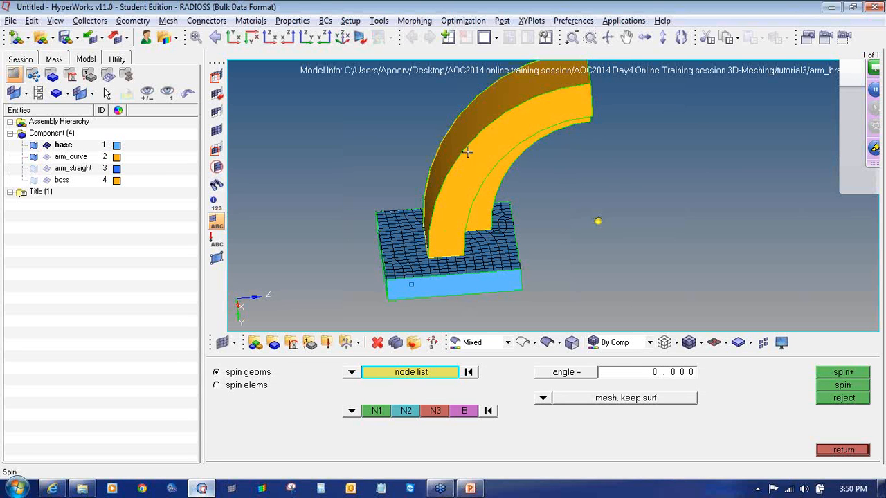
{"action": "left_click_drag", "start_coordinate": [458, 305], "coordinate": [446, 303], "text": "ctrl"}
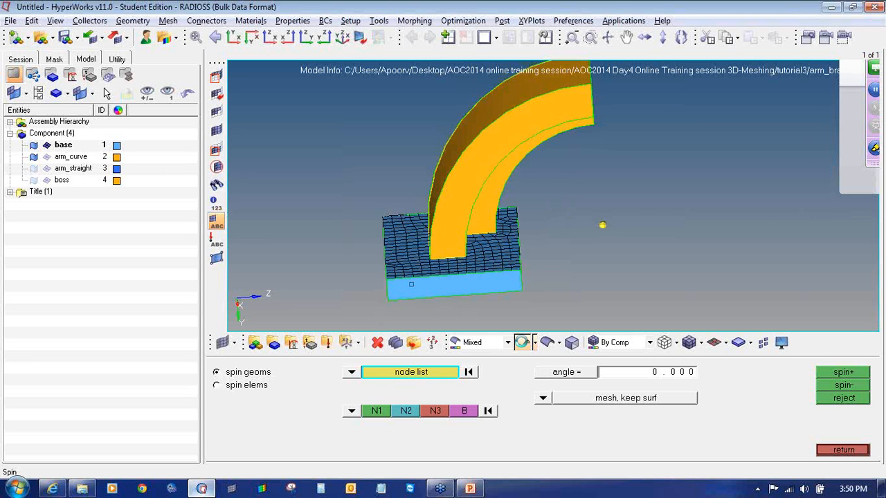
{"action": "left_click", "coordinate": [523, 342]}
{"action": "left_click_drag", "start_coordinate": [450, 244], "coordinate": [449, 251], "text": "ctrl"}
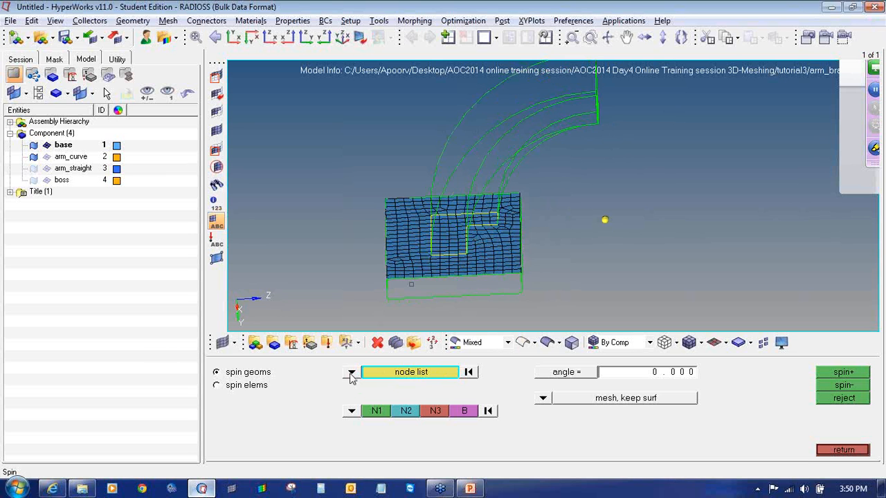
{"action": "left_click", "coordinate": [247, 387]}
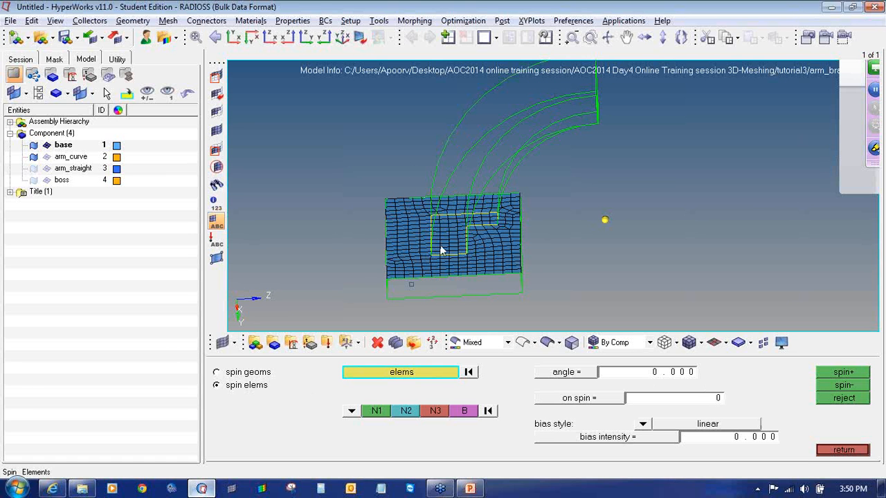
- Select all base surface elements inside the curved arm's L-shaped footprint for spinning
{"action": "left_click_drag", "start_coordinate": [445, 250], "coordinate": [444, 263], "text": "ctrl"}
{"action": "scroll", "coordinate": [395, 206], "scroll_direction": "up", "scroll_amount": 5}
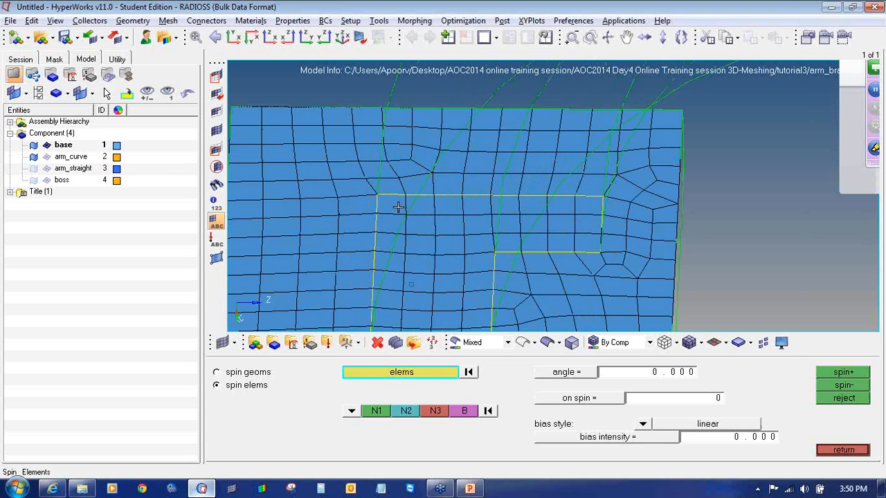
{"action": "left_click", "coordinate": [393, 205]}
{"action": "left_click", "coordinate": [417, 206]}
{"action": "mouse_move", "coordinate": [417, 205]}
{"action": "left_mouse_down"}
{"action": "mouse_move", "coordinate": [568, 206]}
{"action": "mouse_move", "coordinate": [594, 242]}
{"action": "left_mouse_up"}
{"action": "left_click_drag", "start_coordinate": [406, 212], "coordinate": [530, 238], "text": "shift"}
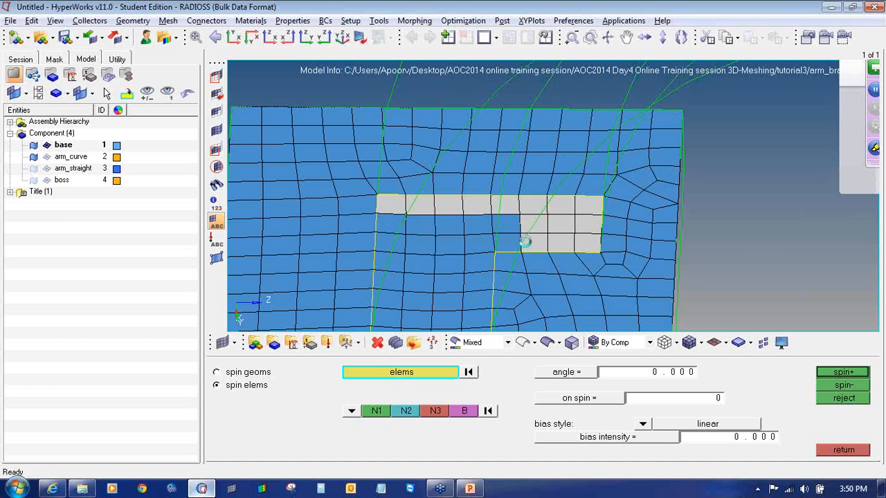
{"action": "left_click_drag", "start_coordinate": [384, 214], "coordinate": [479, 328], "text": "shift"}
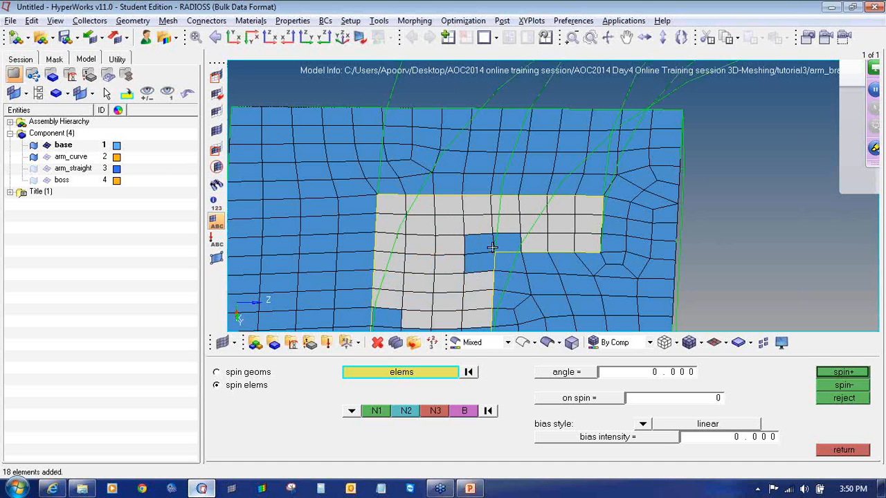
{"action": "left_click_drag", "start_coordinate": [472, 235], "coordinate": [496, 268], "text": "shift"}
{"action": "left_click", "coordinate": [509, 242]}
{"action": "right_click_drag", "start_coordinate": [396, 303], "coordinate": [411, 195], "text": "ctrl"}
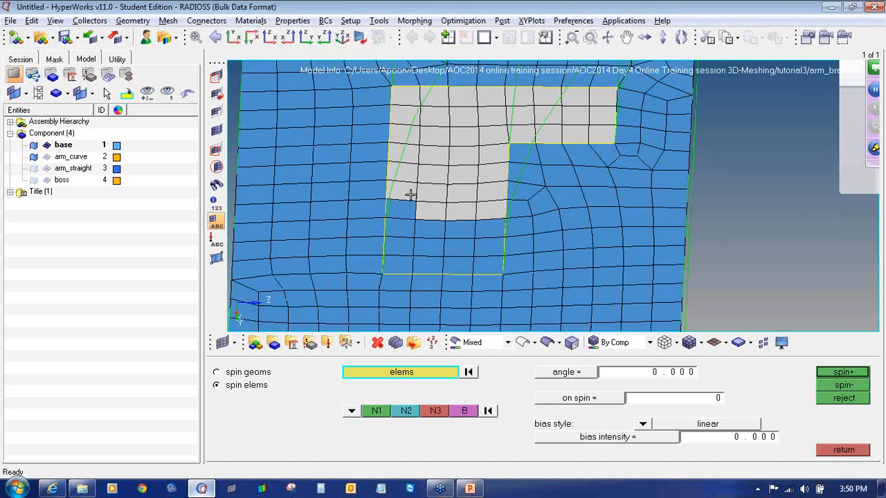
{"action": "left_click_drag", "start_coordinate": [394, 201], "coordinate": [494, 275], "text": "shift"}
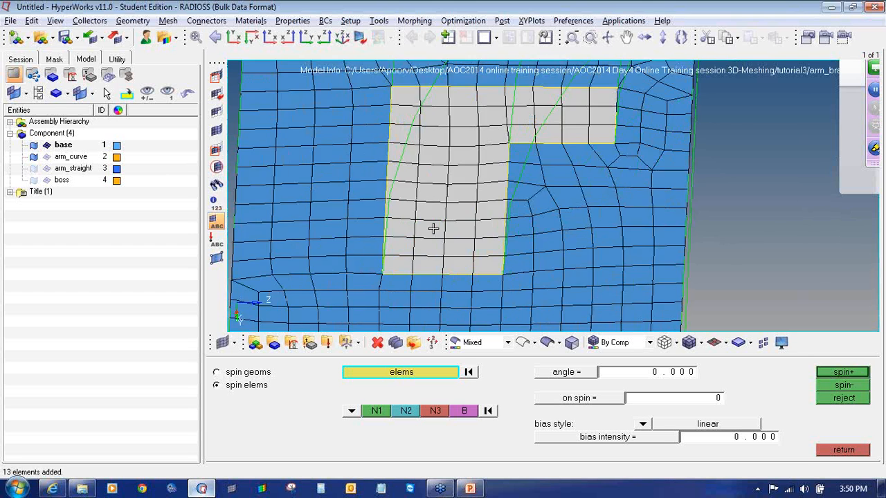
{"action": "scroll", "coordinate": [437, 253], "scroll_direction": "down", "scroll_amount": 3}
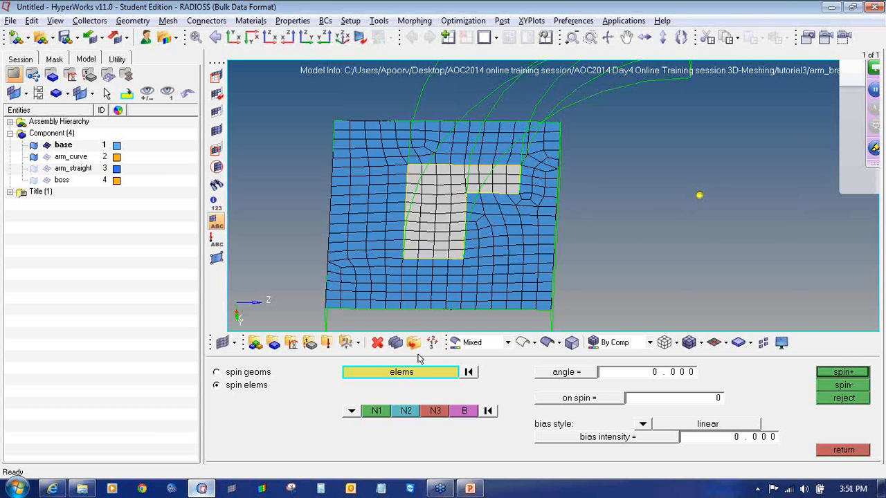
- Set the spin angle to 90 degrees about the x-axis
{"action": "left_click", "coordinate": [649, 377]}
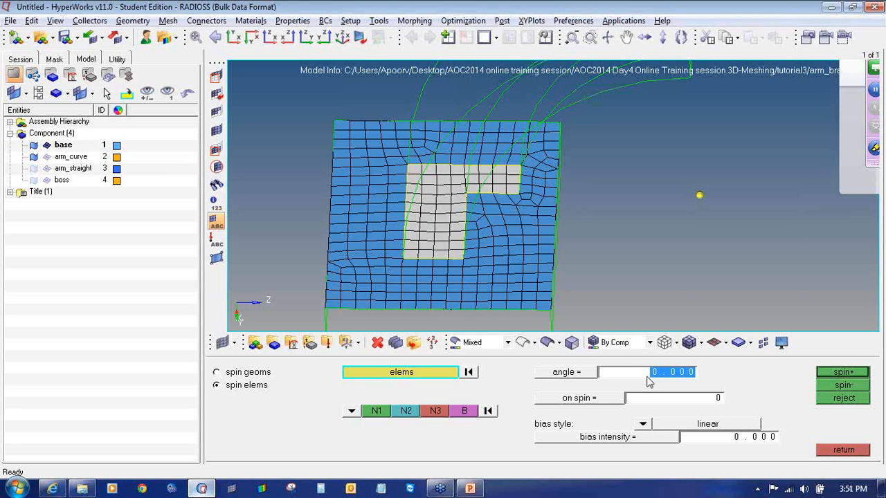
{"action": "type", "text": "90"}
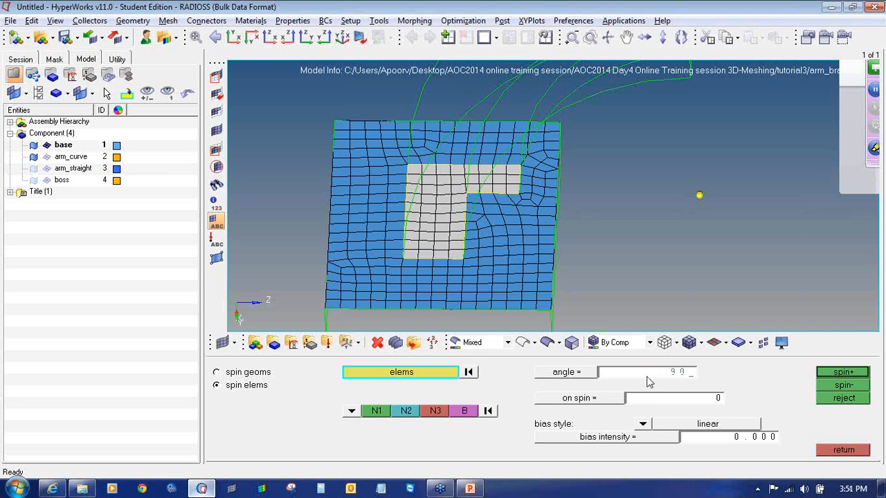
{"action": "key", "text": "Return"}
{"action": "left_click", "coordinate": [351, 411]}
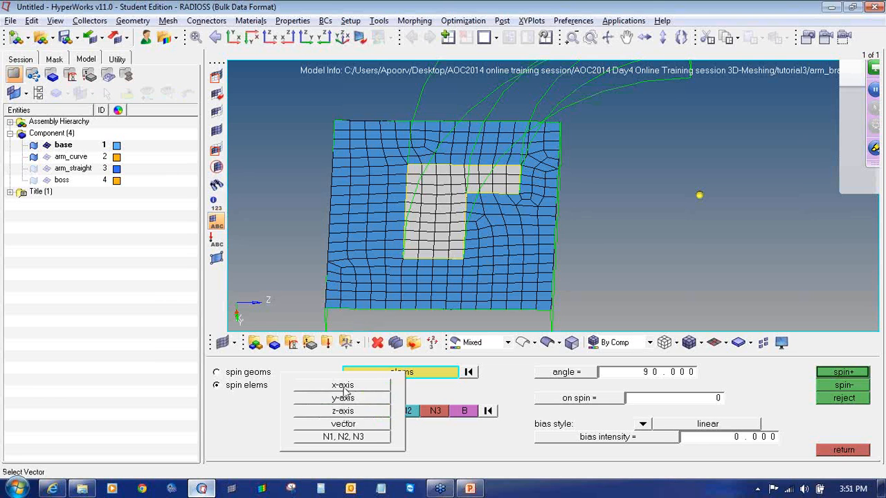
{"action": "left_click", "coordinate": [348, 392]}
- Spin the selected elements in the negative direction about the circle-center base node, with 24 elements on spin
{"action": "left_click", "coordinate": [252, 40]}
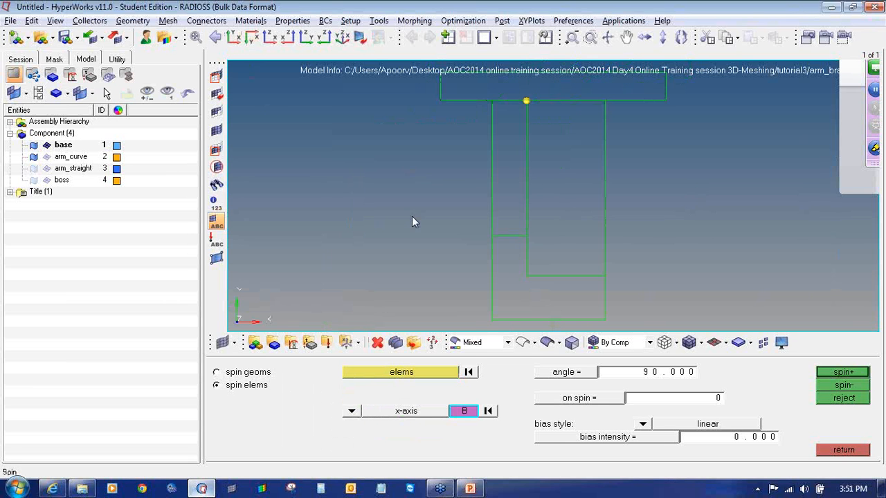
{"action": "scroll", "coordinate": [413, 218], "scroll_direction": "down", "scroll_amount": 3}
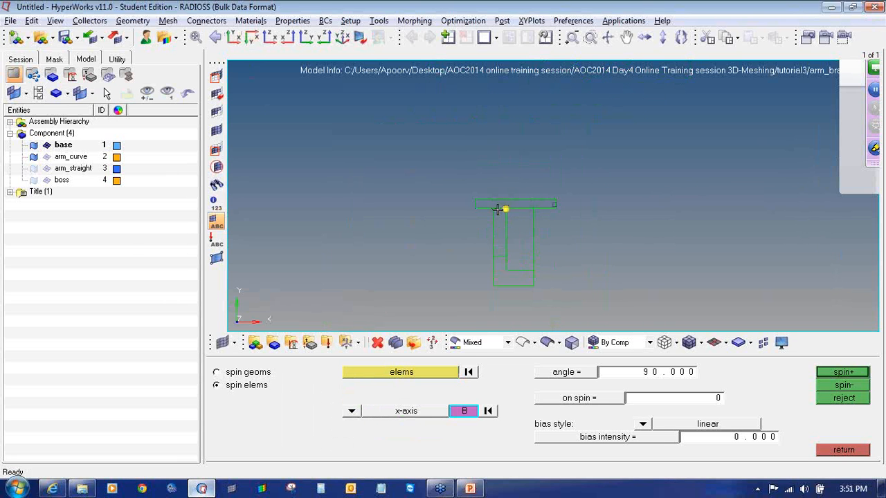
{"action": "left_click_drag", "start_coordinate": [519, 270], "coordinate": [765, 145], "text": "ctrl"}
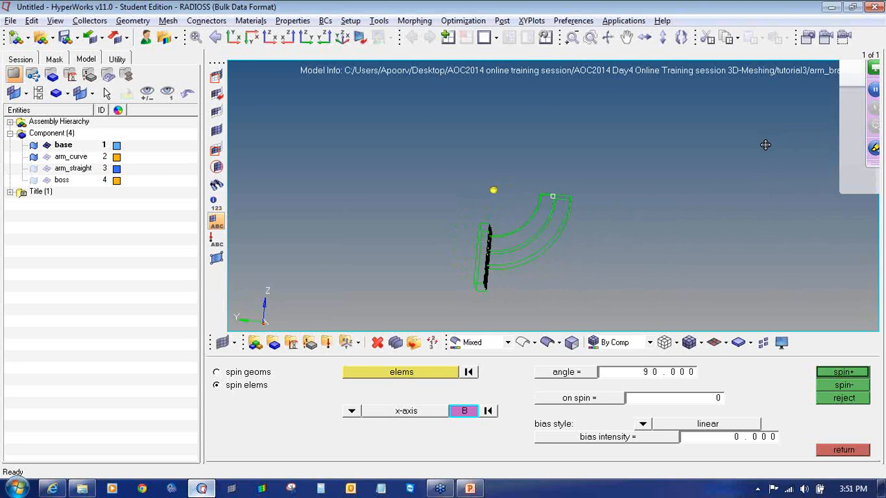
{"action": "left_click_drag", "start_coordinate": [478, 223], "coordinate": [430, 292], "text": "ctrl"}
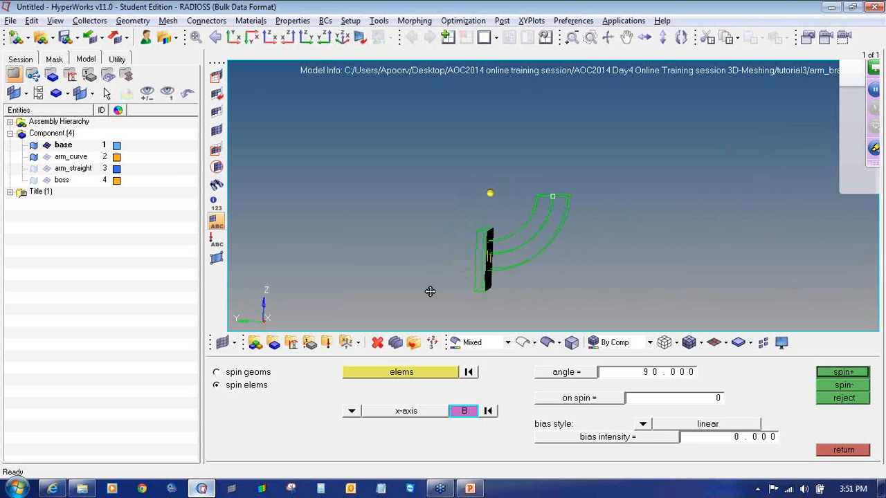
{"action": "left_click_drag", "start_coordinate": [350, 247], "coordinate": [487, 246], "text": "ctrl"}
{"action": "left_click_drag", "start_coordinate": [656, 257], "coordinate": [750, 216], "text": "ctrl"}
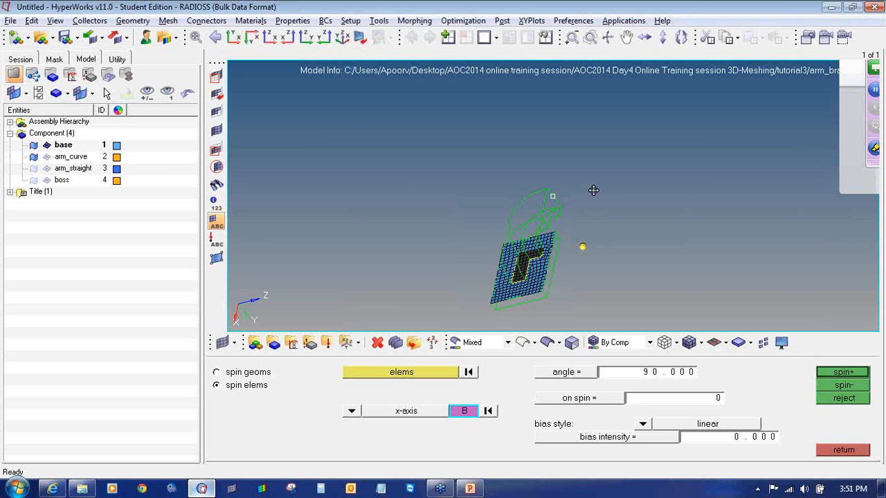
{"action": "left_click_drag", "start_coordinate": [593, 190], "coordinate": [438, 139], "text": "ctrl"}
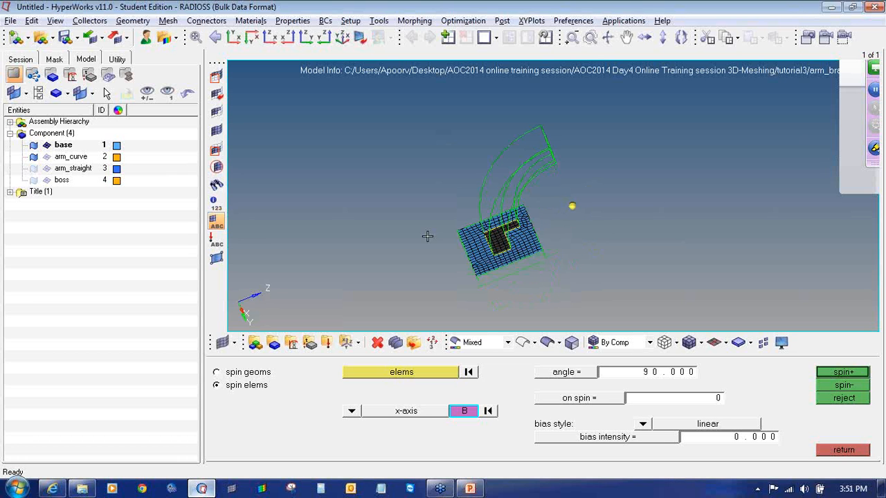
{"action": "left_click", "coordinate": [573, 206]}
{"action": "left_click", "coordinate": [691, 401]}
{"action": "type", "text": "24"}
{"action": "left_click", "coordinate": [849, 388]}
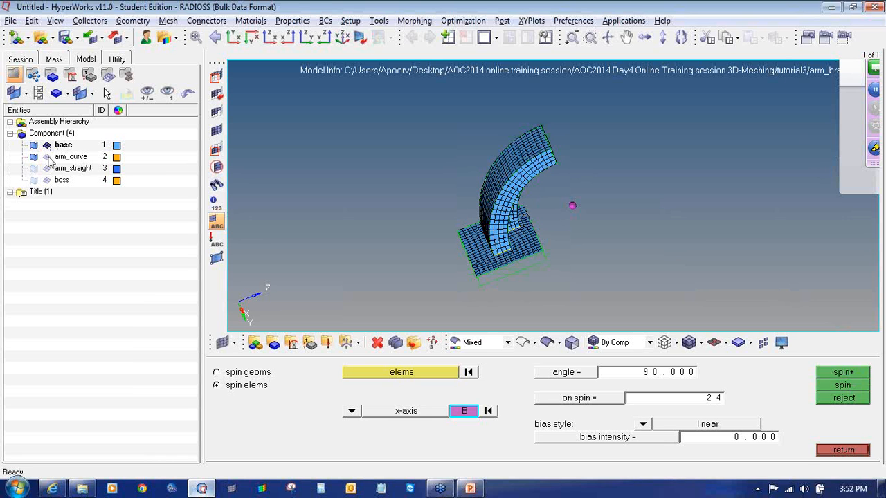
- Reject the spin and repeat it in the negative direction with arm_curve as the current component
{"action": "left_click", "coordinate": [835, 399]}
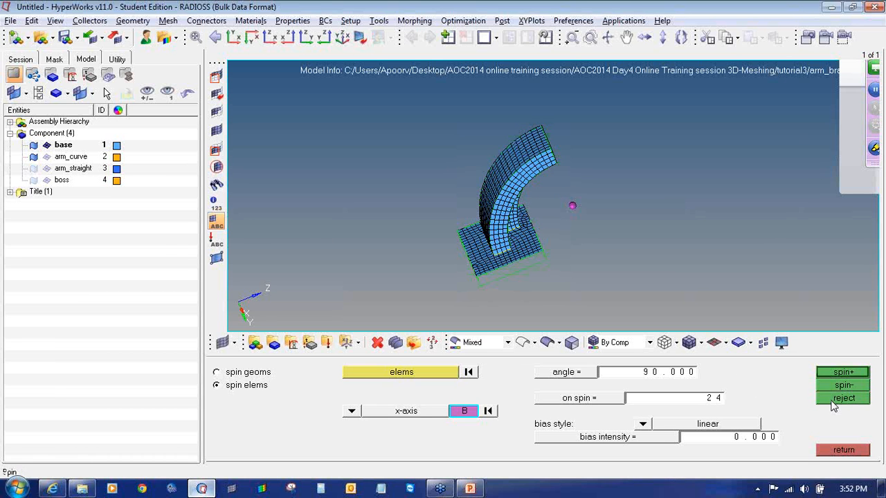
{"action": "left_click", "coordinate": [73, 157]}
{"action": "right_click", "coordinate": [75, 157]}
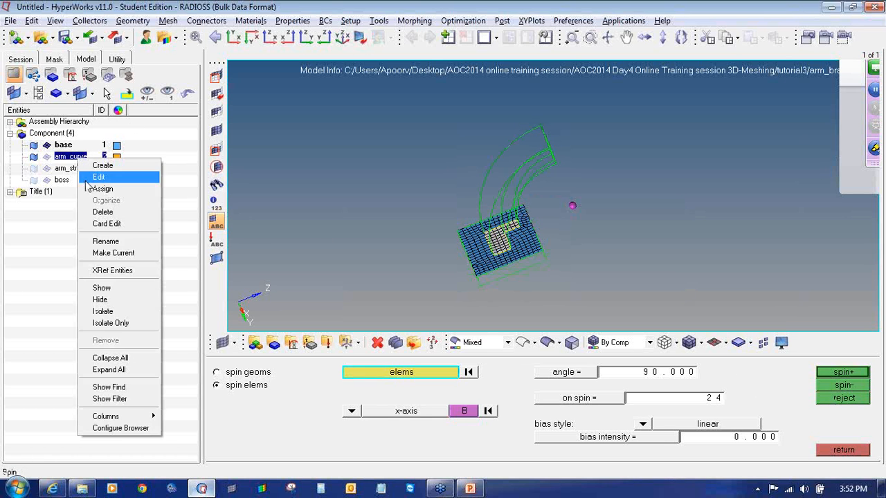
{"action": "left_click", "coordinate": [124, 250]}
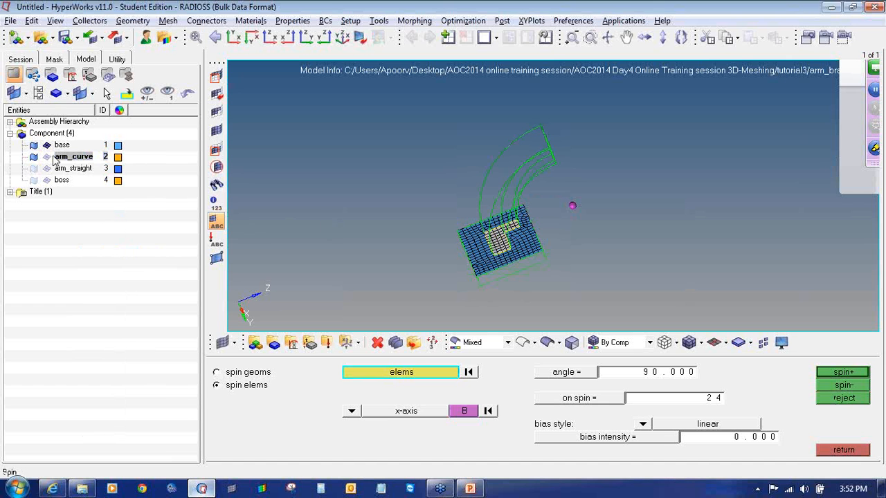
{"action": "left_click", "coordinate": [837, 382]}
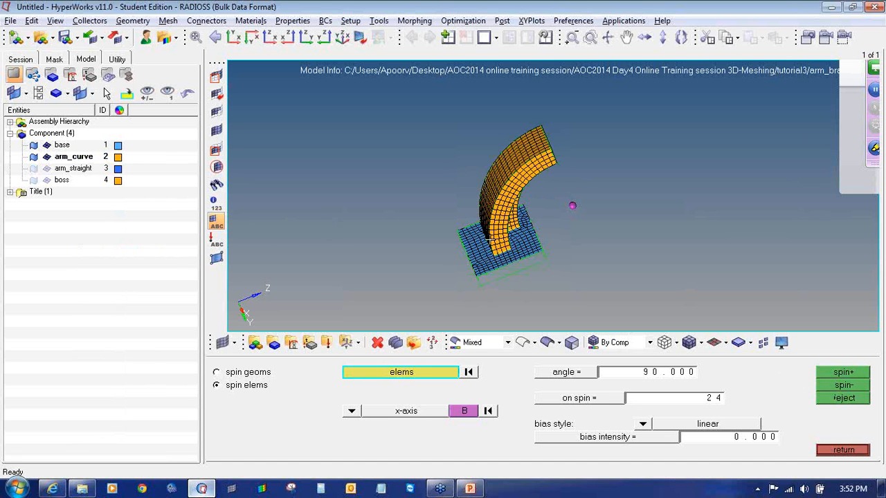
- Examine the spun solid mesh along the curved arm, at its free end and at its junction with the base
{"action": "mouse_move", "coordinate": [410, 257]}
{"action": "left_mouse_down", "text": "ctrl"}
{"action": "mouse_move", "coordinate": [375, 206]}
{"action": "mouse_move", "coordinate": [323, 205]}
{"action": "left_mouse_up", "text": "ctrl"}
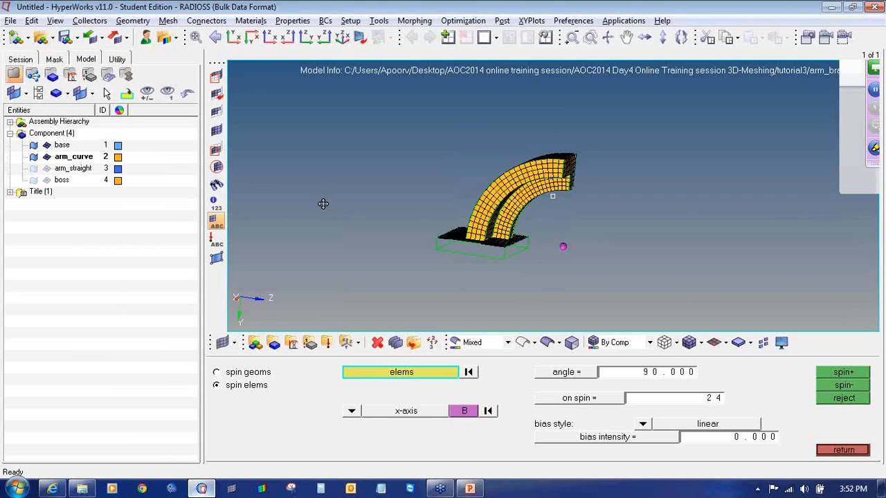
{"action": "scroll", "coordinate": [558, 162], "scroll_direction": "up", "scroll_amount": 5, "text": "ctrl"}
{"action": "scroll", "coordinate": [578, 187], "scroll_direction": "up", "scroll_amount": 3, "text": "ctrl"}
{"action": "scroll", "coordinate": [578, 188], "scroll_direction": "down", "scroll_amount": 5, "text": "ctrl"}
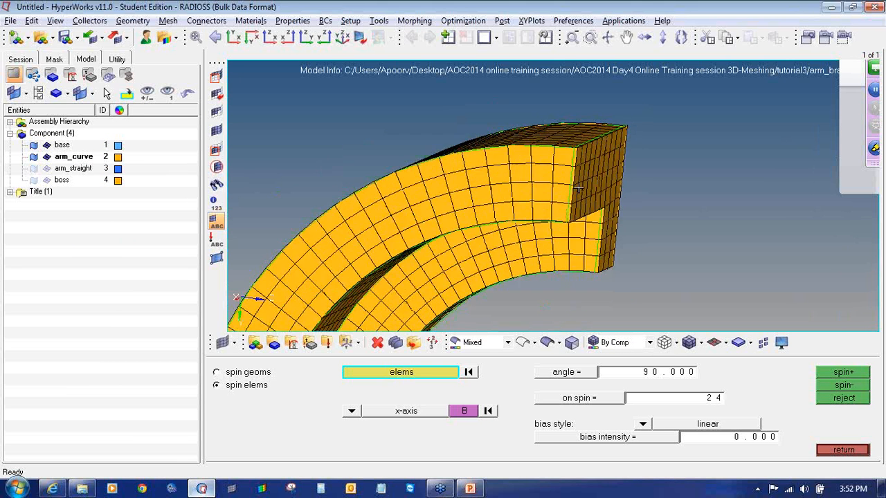
{"action": "mouse_move", "coordinate": [552, 173]}
{"action": "right_mouse_down", "text": "ctrl"}
{"action": "mouse_move", "coordinate": [544, 183]}
{"action": "mouse_move", "coordinate": [562, 99]}
{"action": "right_mouse_up", "text": "ctrl"}
{"action": "left_click", "coordinate": [528, 204], "text": "ctrl"}
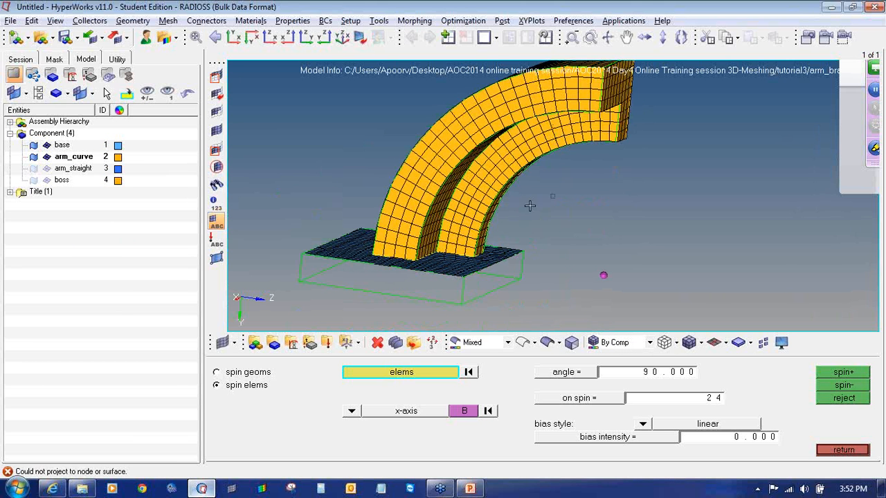
{"action": "left_click_drag", "start_coordinate": [530, 206], "coordinate": [603, 212], "text": "ctrl"}
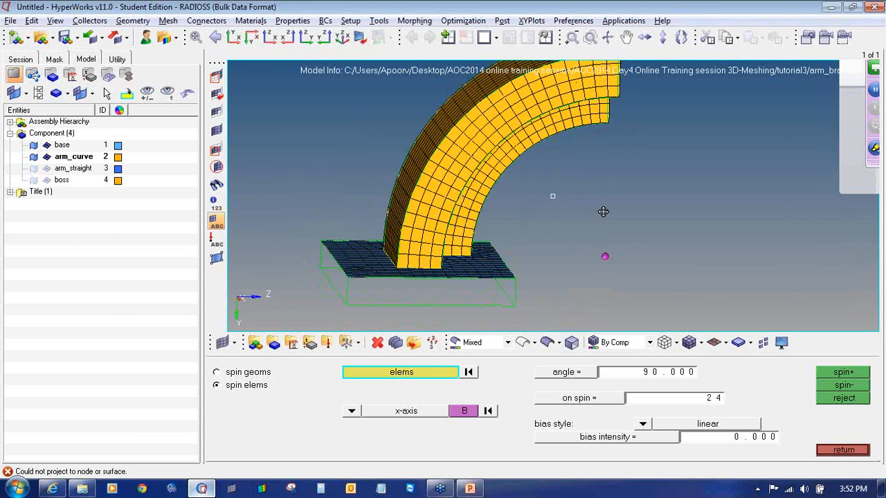
- Mask a band of elements across the middle of the curved arm and examine the solid elements inside
{"action": "left_click", "coordinate": [217, 77]}
{"action": "left_click_drag", "start_coordinate": [374, 128], "coordinate": [551, 199], "text": "shift"}
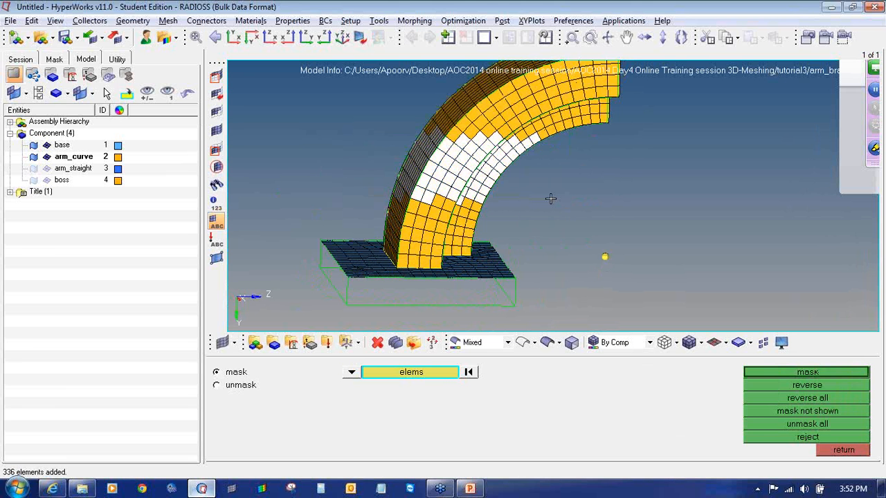
{"action": "middle_click", "coordinate": [551, 199]}
{"action": "left_click", "coordinate": [465, 164], "text": "ctrl"}
{"action": "mouse_move", "coordinate": [508, 156]}
{"action": "left_mouse_down", "text": "ctrl"}
{"action": "mouse_move", "coordinate": [504, 137]}
{"action": "mouse_move", "coordinate": [449, 111]}
{"action": "mouse_move", "coordinate": [443, 129]}
{"action": "left_mouse_up", "text": "ctrl"}
{"action": "scroll", "coordinate": [444, 129], "scroll_direction": "up", "scroll_amount": 3, "text": "ctrl"}
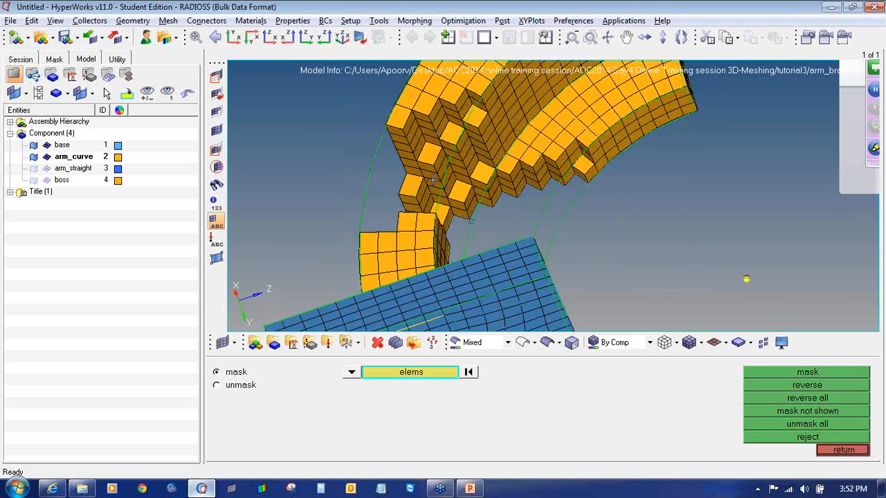
{"action": "left_click_drag", "start_coordinate": [454, 183], "coordinate": [393, 200], "text": "ctrl"}
{"action": "left_click_drag", "start_coordinate": [488, 134], "coordinate": [578, 155], "text": "ctrl"}
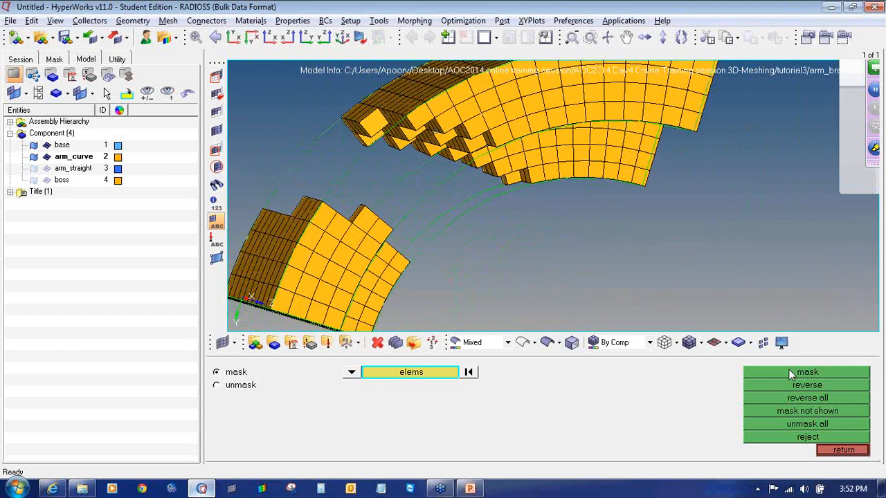
- Unmask all elements and return to the Spin settings with the full bracket mesh in view
{"action": "left_click", "coordinate": [806, 424]}
{"action": "left_click", "coordinate": [840, 450]}
{"action": "left_click_drag", "start_coordinate": [475, 184], "coordinate": [462, 217], "text": "ctrl"}
{"action": "scroll", "coordinate": [464, 217], "scroll_direction": "down", "scroll_amount": 5}
{"action": "left_click_drag", "start_coordinate": [401, 218], "coordinate": [362, 231], "text": "ctrl"}
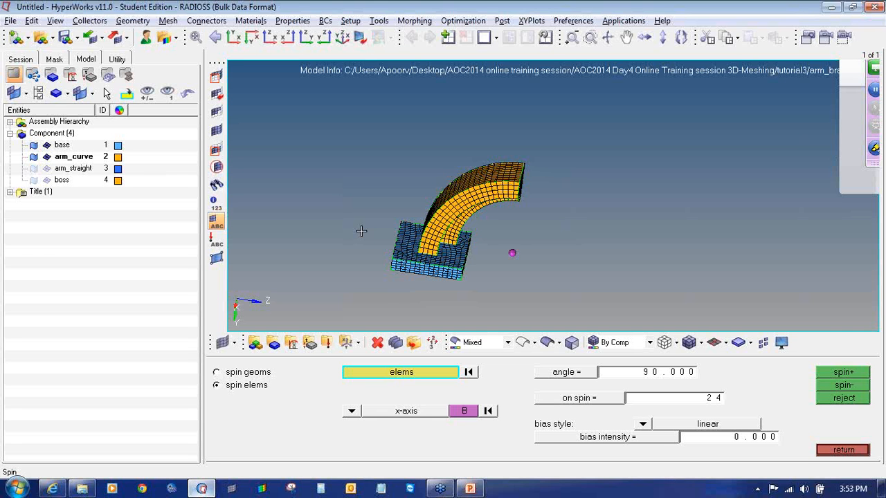
- Hide the base and the arm_curve geometry, display the arm_straight geometry, and keep only the arm_curve mesh visible beside it
{"action": "right_click", "coordinate": [185, 200]}
{"action": "left_click", "coordinate": [46, 169]}
{"action": "left_click", "coordinate": [32, 168]}
{"action": "left_click", "coordinate": [46, 157]}
{"action": "left_click", "coordinate": [46, 144]}
{"action": "left_click", "coordinate": [33, 145]}
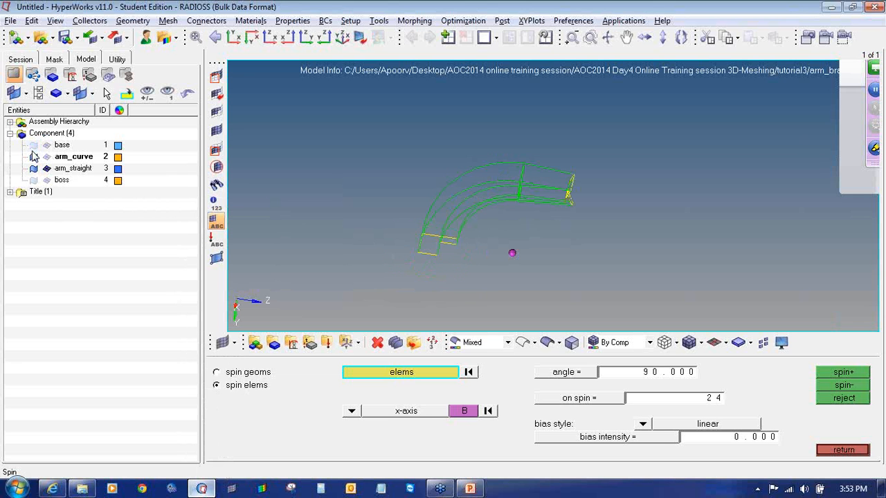
{"action": "left_click", "coordinate": [33, 157]}
{"action": "left_click", "coordinate": [47, 156]}
{"action": "scroll", "coordinate": [606, 220], "scroll_direction": "up", "scroll_amount": 2, "text": "ctrl"}
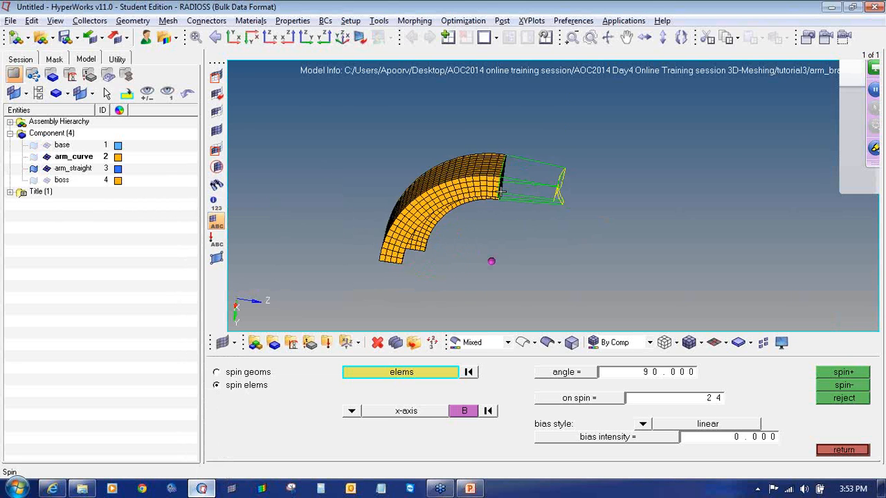
{"action": "scroll", "coordinate": [501, 193], "scroll_direction": "up", "scroll_amount": 4, "text": "ctrl"}
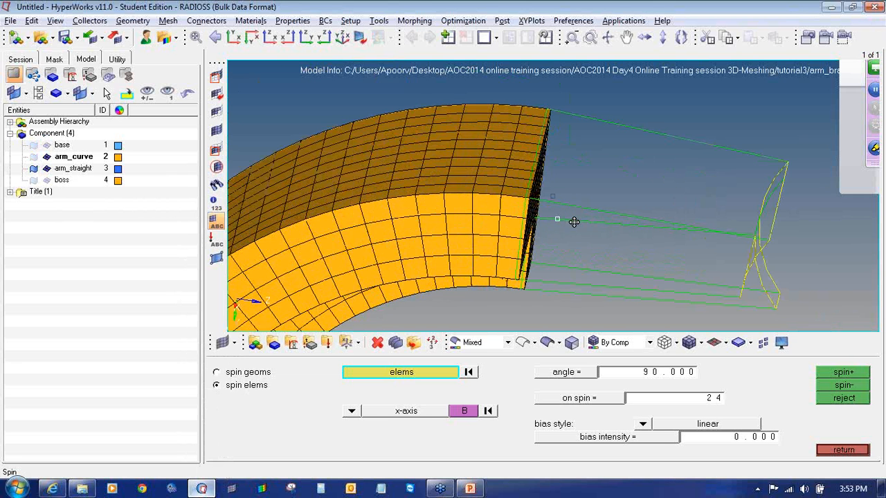
{"action": "left_click_drag", "start_coordinate": [574, 222], "coordinate": [491, 171], "text": "ctrl"}
{"action": "scroll", "coordinate": [496, 159], "scroll_direction": "down", "scroll_amount": 3, "text": "ctrl"}
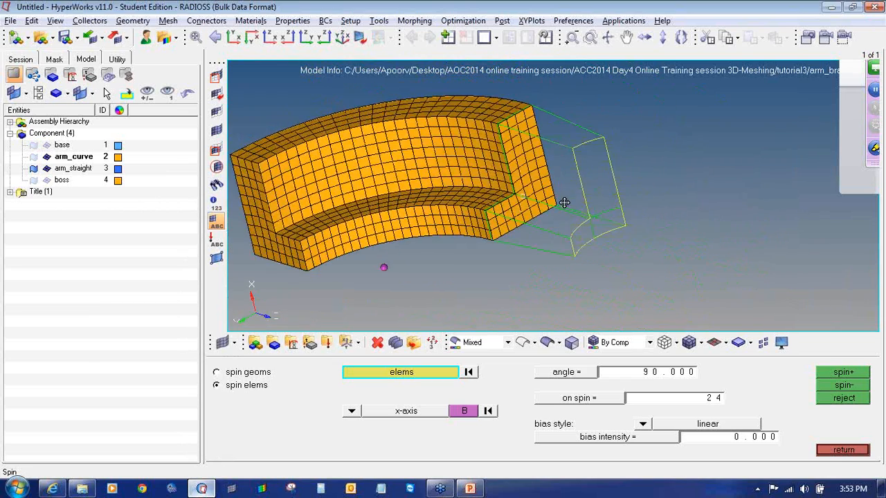
{"action": "mouse_move", "coordinate": [565, 202]}
{"action": "left_mouse_down", "text": "ctrl"}
{"action": "mouse_move", "coordinate": [567, 195]}
{"action": "mouse_move", "coordinate": [562, 201]}
{"action": "left_mouse_up", "text": "ctrl"}
- Leave the Spin settings and review the Linear Solid settings for the from and to elements
{"action": "left_click", "coordinate": [843, 450]}
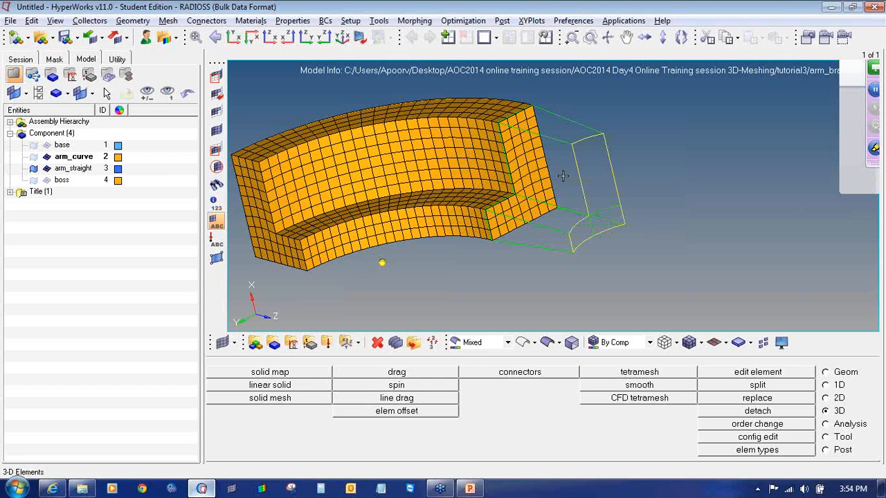
{"action": "left_click", "coordinate": [271, 386]}
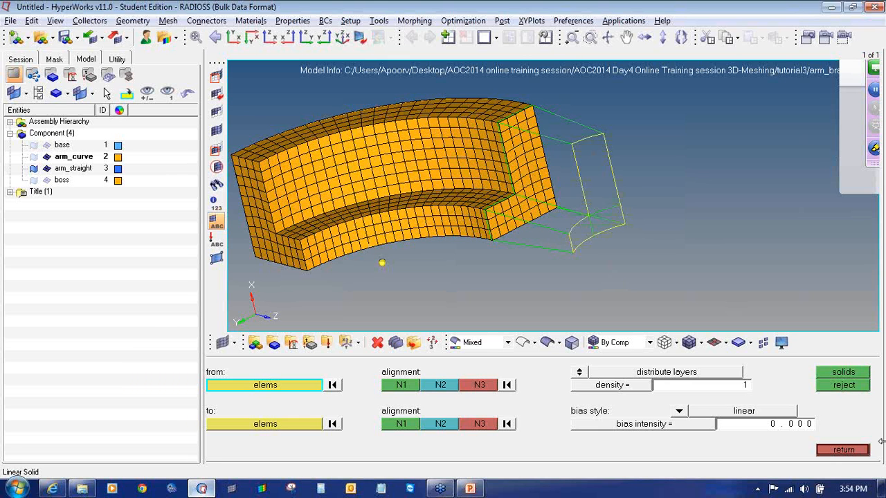
{"action": "left_click", "coordinate": [850, 450]}
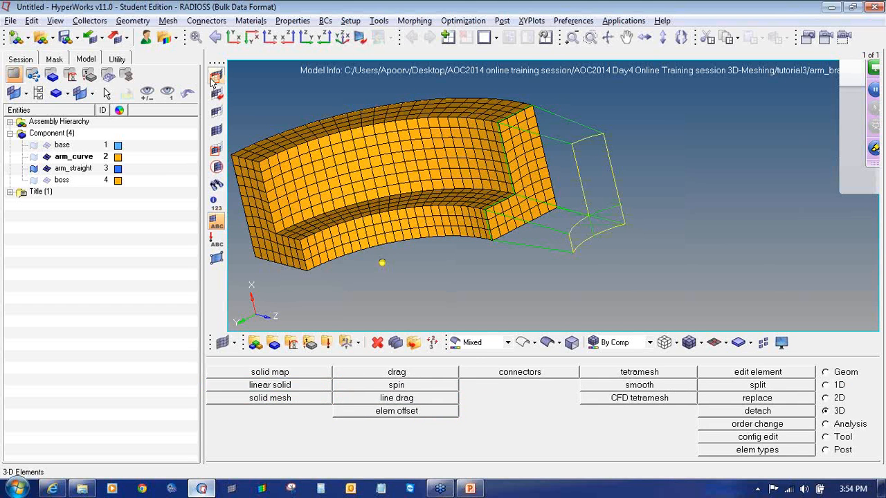
- Mask the eight solid elements in two rows at the upper corner of the curved arm's free end
{"action": "key", "text": "F5"}
{"action": "scroll", "coordinate": [507, 127], "scroll_direction": "up", "scroll_amount": 3}
{"action": "left_click", "coordinate": [507, 127]}
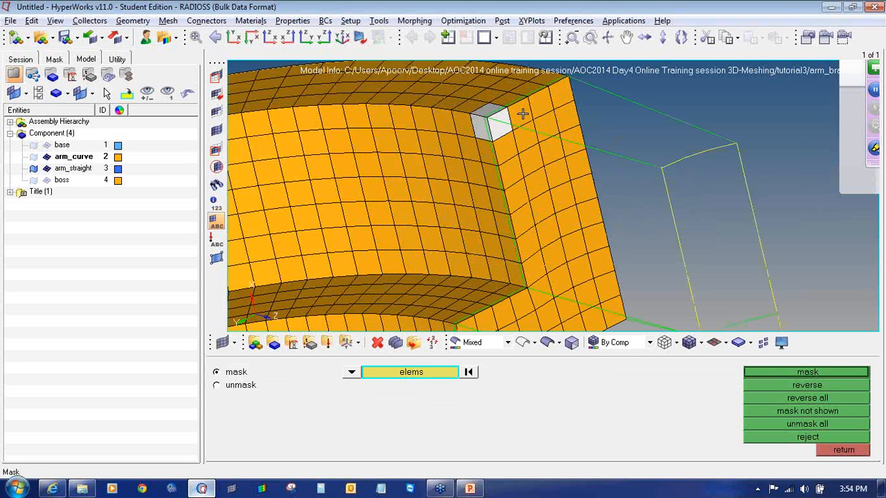
{"action": "left_click", "coordinate": [519, 113]}
{"action": "left_click", "coordinate": [542, 104]}
{"action": "left_click", "coordinate": [563, 99]}
{"action": "left_click", "coordinate": [568, 118]}
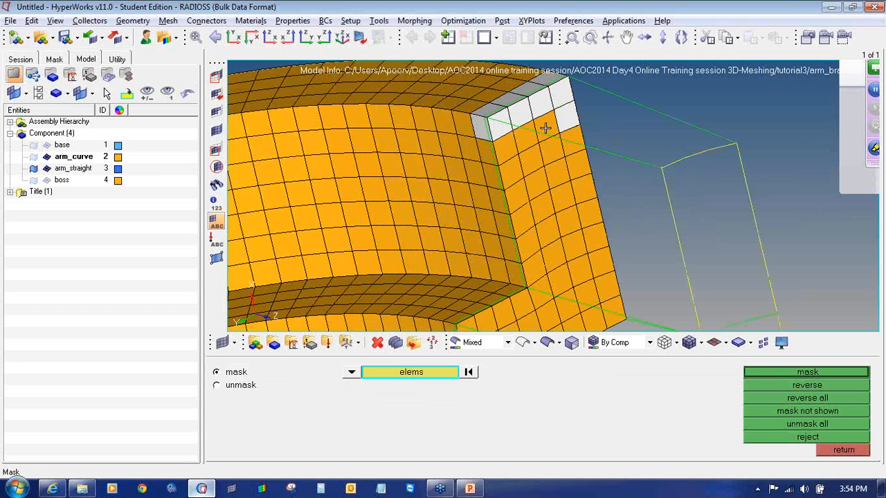
{"action": "left_click", "coordinate": [545, 126]}
{"action": "left_click", "coordinate": [524, 133]}
{"action": "left_click", "coordinate": [511, 148]}
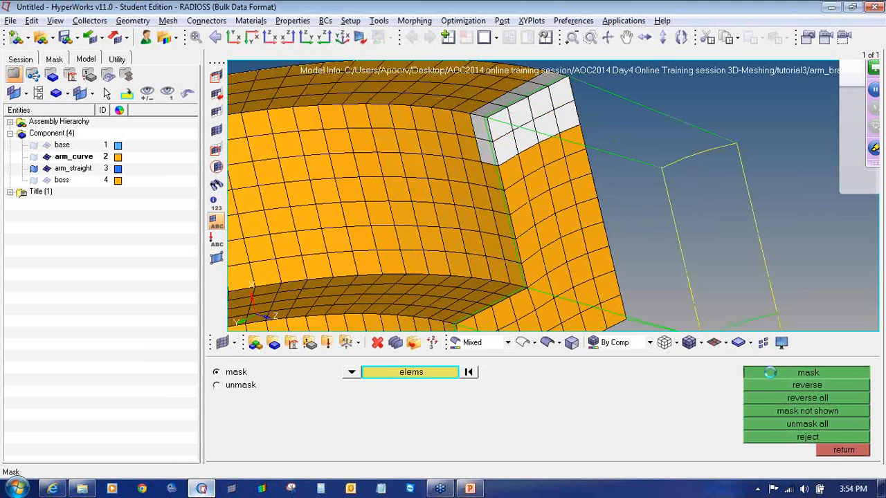
{"action": "left_click", "coordinate": [796, 372]}
{"action": "scroll", "coordinate": [556, 198], "scroll_direction": "down", "scroll_amount": 5}
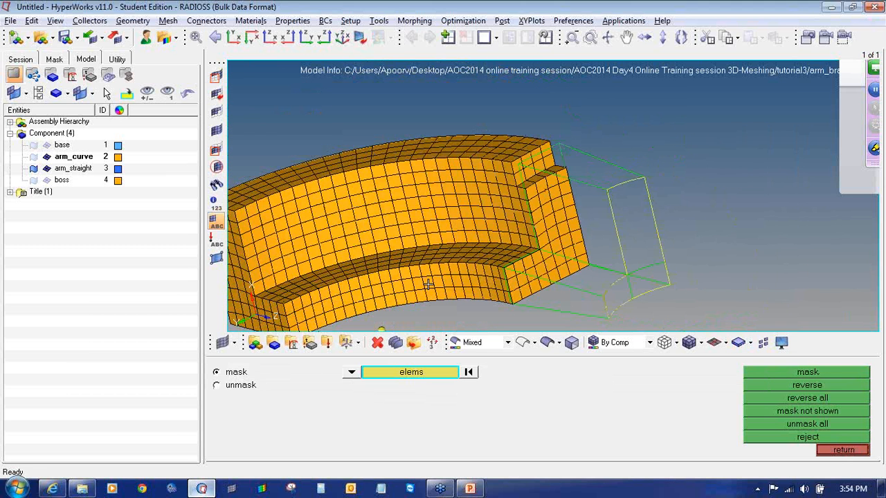
- Review the from elements option of Linear Solid again and restore the masked elements
{"action": "left_click", "coordinate": [854, 450]}
{"action": "left_click", "coordinate": [277, 385]}
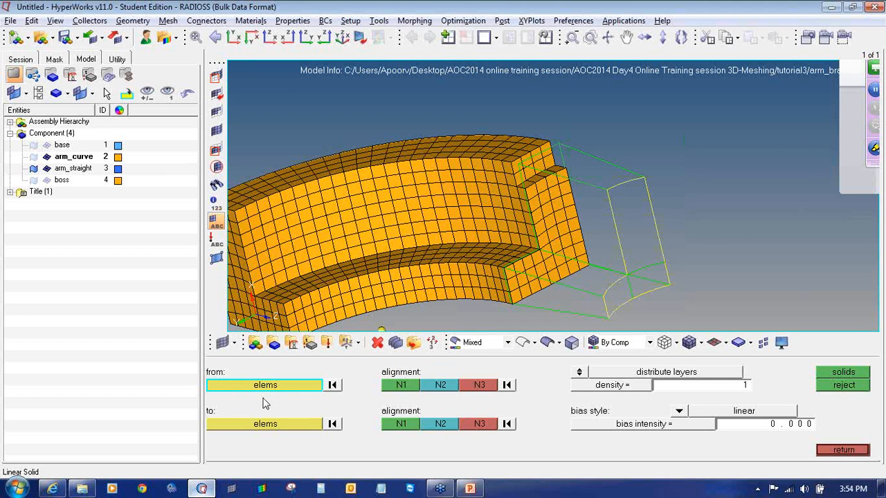
{"action": "left_click", "coordinate": [260, 385]}
{"action": "left_click", "coordinate": [856, 451]}
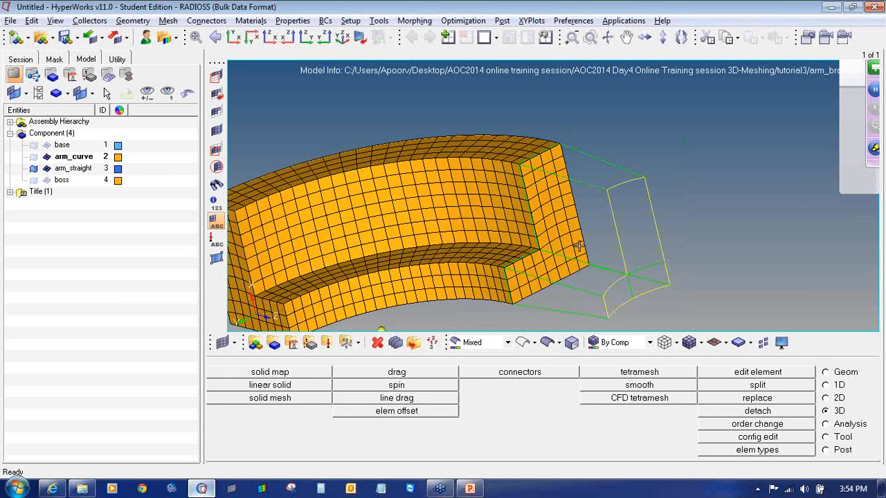
- Find the faces of the arm_curve component's solid mesh with a tolerance of 0.010
{"action": "left_click", "coordinate": [845, 437]}
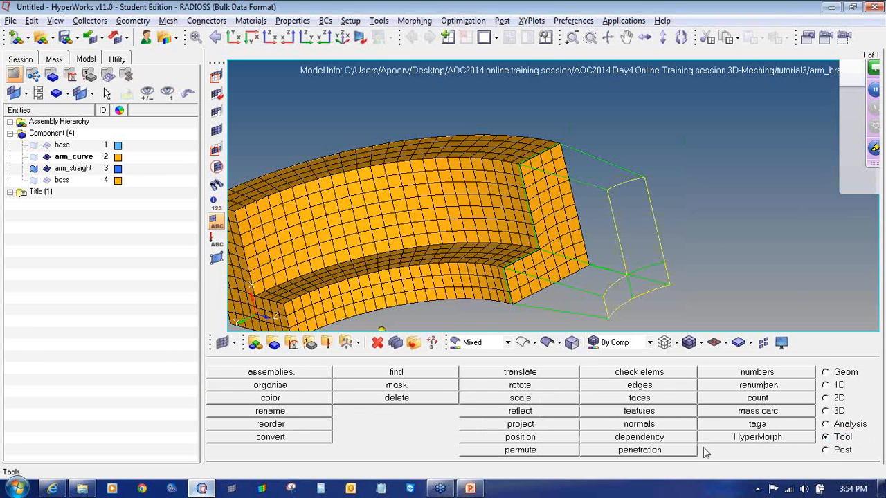
{"action": "left_click", "coordinate": [656, 402]}
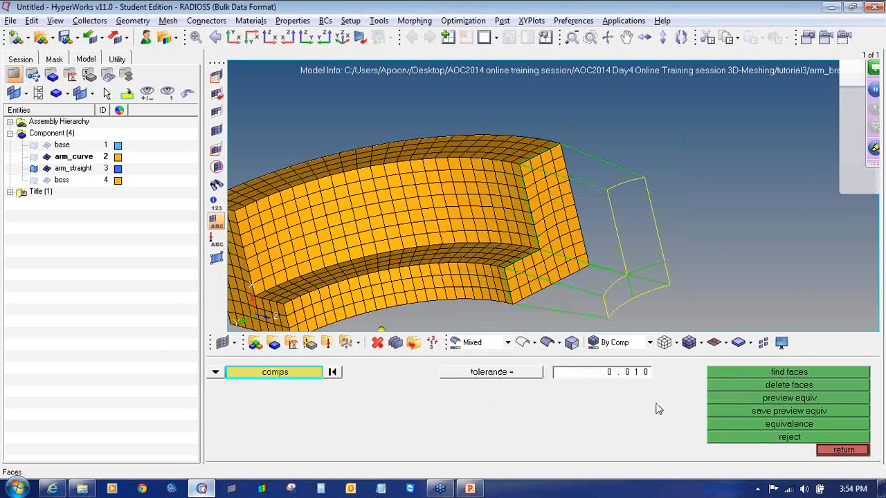
{"action": "left_click", "coordinate": [506, 236]}
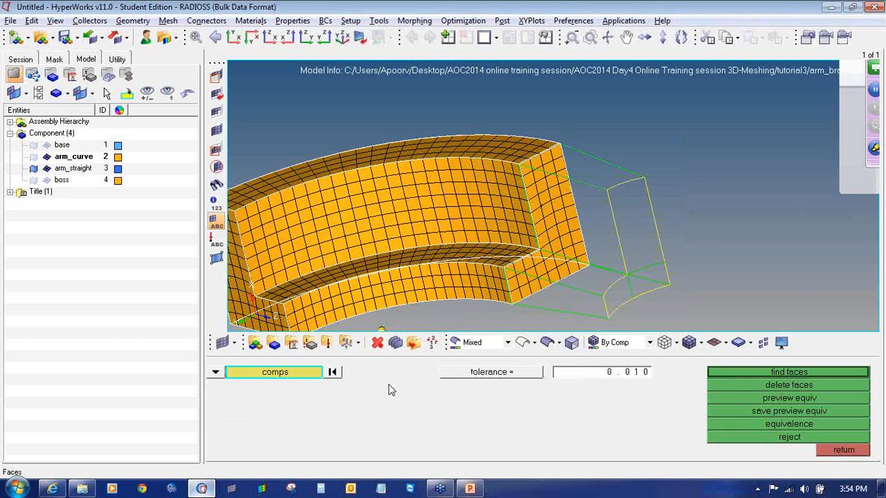
{"action": "left_click", "coordinate": [755, 376]}
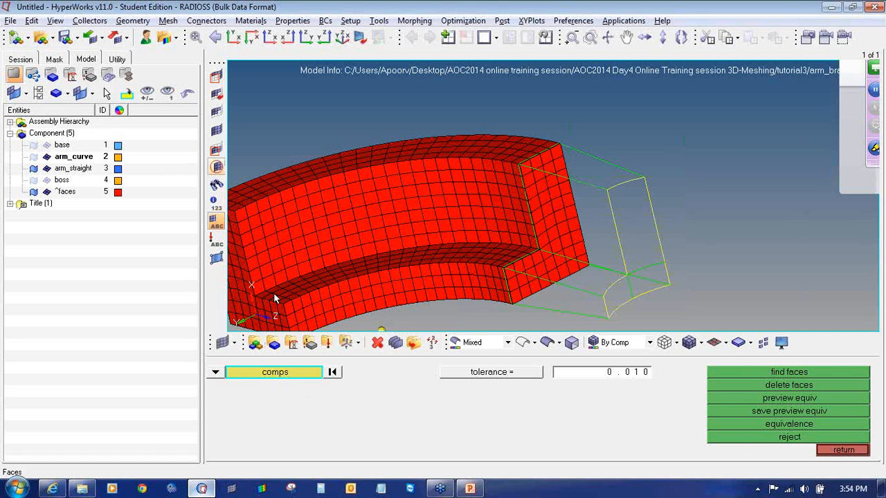
- Select the free-end face elements by face, reverse the selection, and delete all the other elements
{"action": "left_click", "coordinate": [377, 342]}
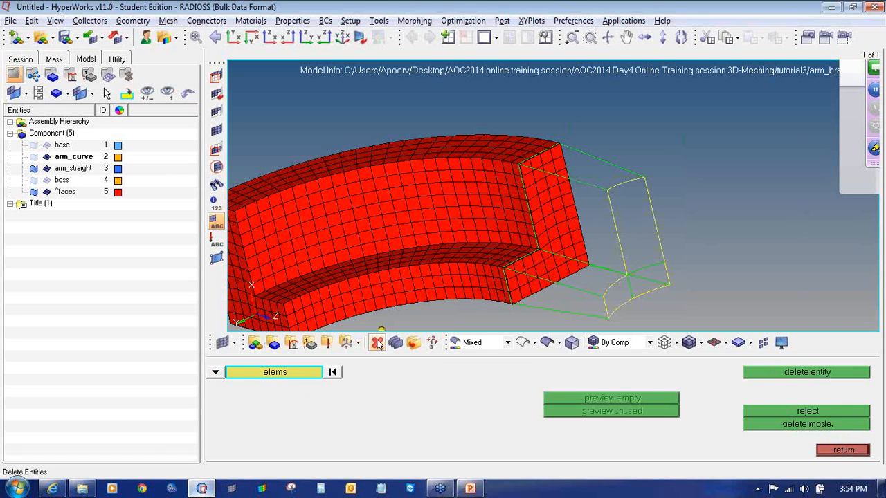
{"action": "left_click", "coordinate": [543, 197]}
{"action": "left_click", "coordinate": [298, 373]}
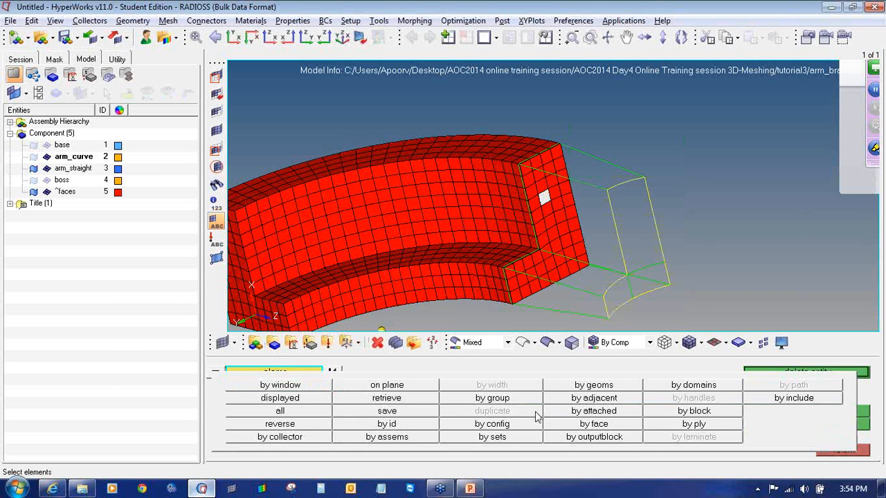
{"action": "left_click", "coordinate": [585, 424]}
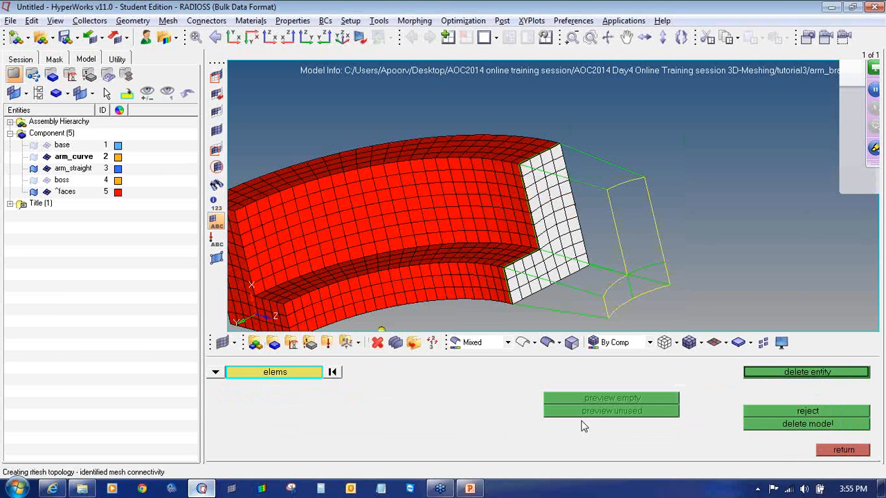
{"action": "left_click", "coordinate": [296, 378]}
{"action": "left_click", "coordinate": [280, 424]}
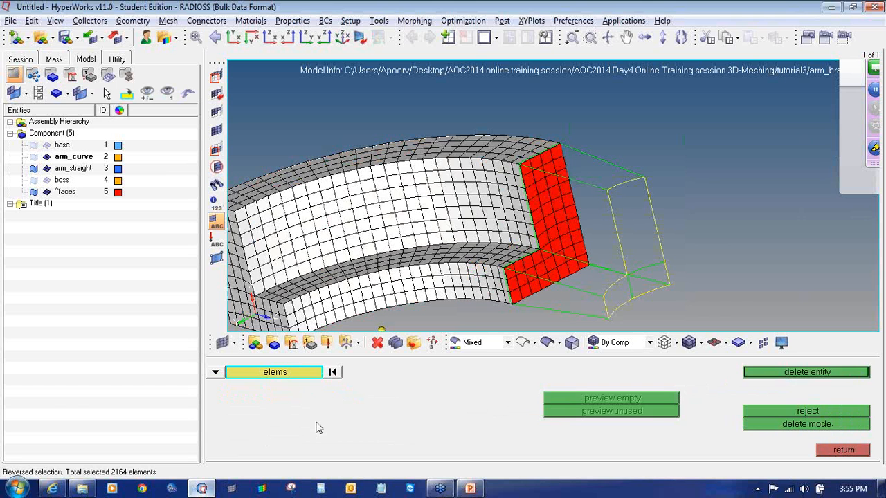
{"action": "left_click", "coordinate": [788, 374]}
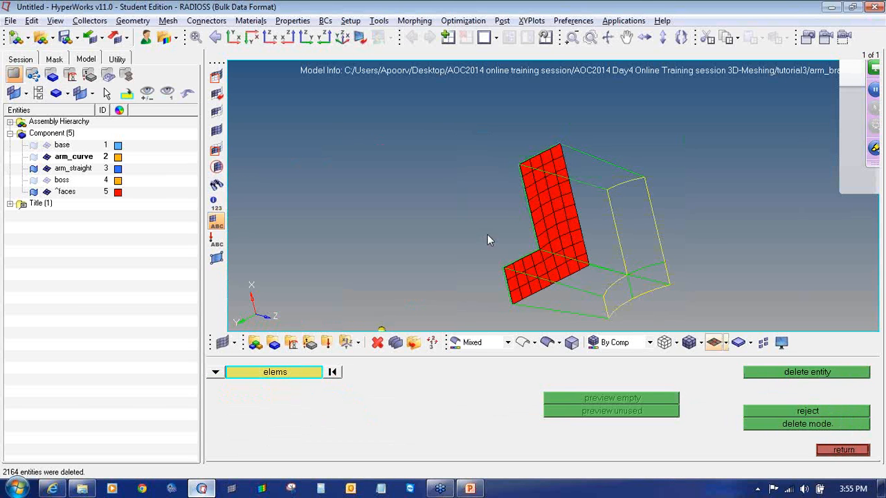
{"action": "left_click_drag", "start_coordinate": [561, 209], "coordinate": [397, 142], "text": "ctrl"}
{"action": "right_click_drag", "start_coordinate": [398, 142], "coordinate": [554, 268], "text": "ctrl"}
{"action": "scroll", "coordinate": [554, 269], "scroll_direction": "down", "scroll_amount": 2}
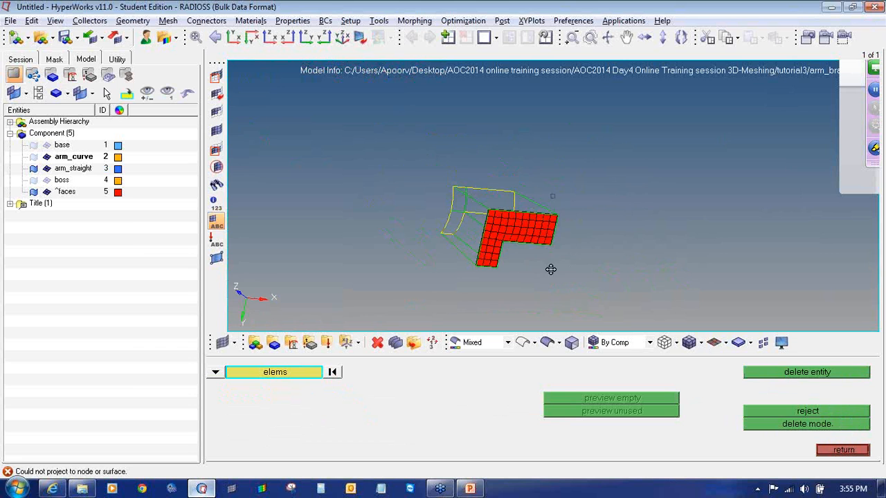
- Reject the element deletion and return to the Faces settings
{"action": "left_click", "coordinate": [772, 413]}
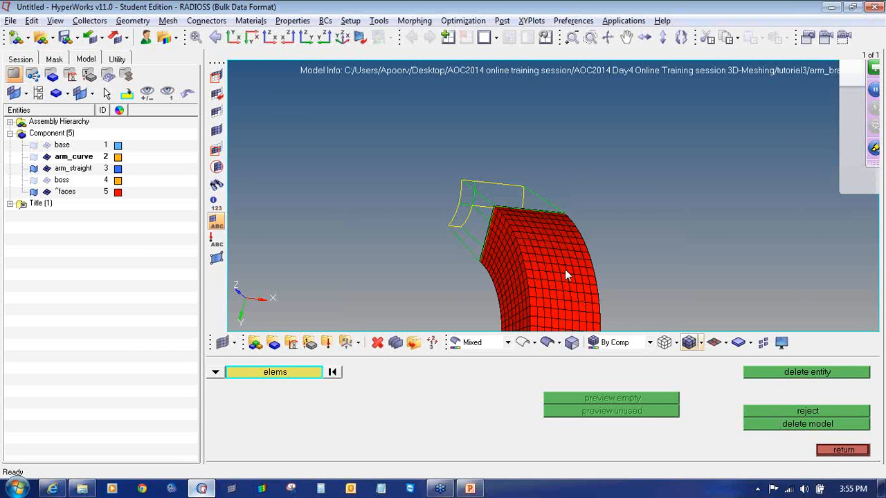
{"action": "left_click_drag", "start_coordinate": [564, 269], "coordinate": [586, 237], "text": "ctrl"}
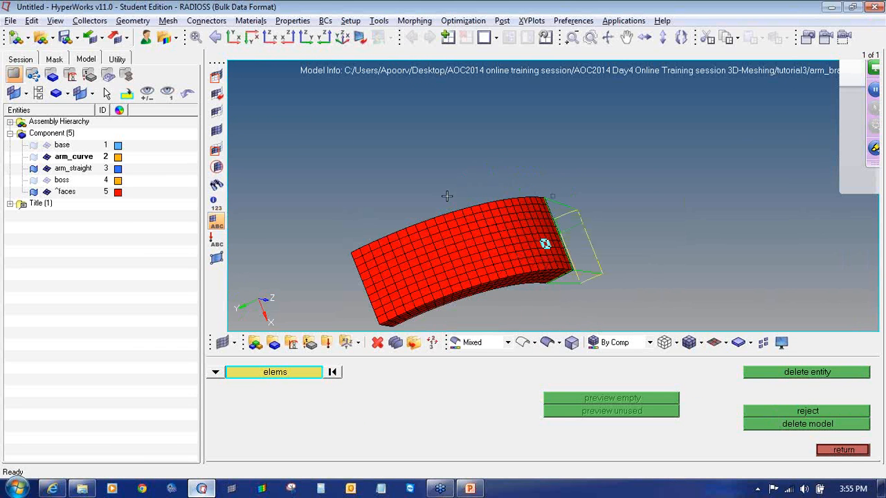
{"action": "left_click", "coordinate": [845, 450]}
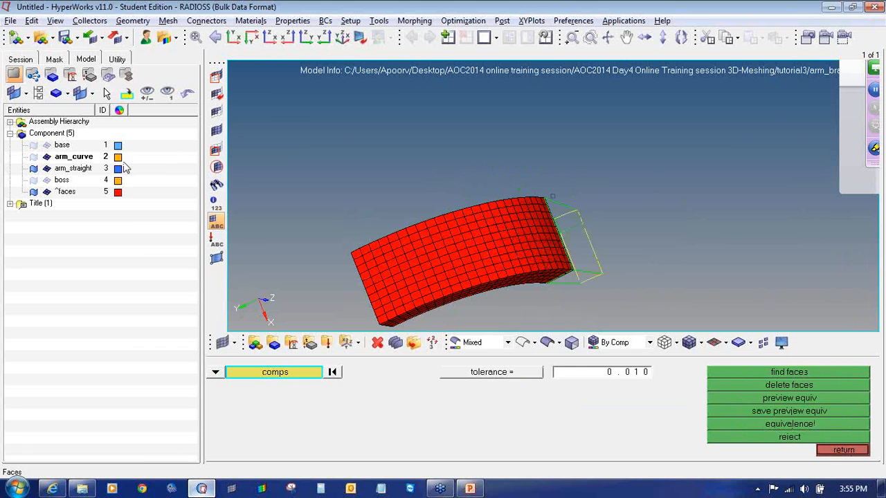
- Compare the ^faces, arm_curve and base meshes, leaving the arm_curve and base elements hidden and the ^faces elements displayed
{"action": "left_click", "coordinate": [46, 192]}
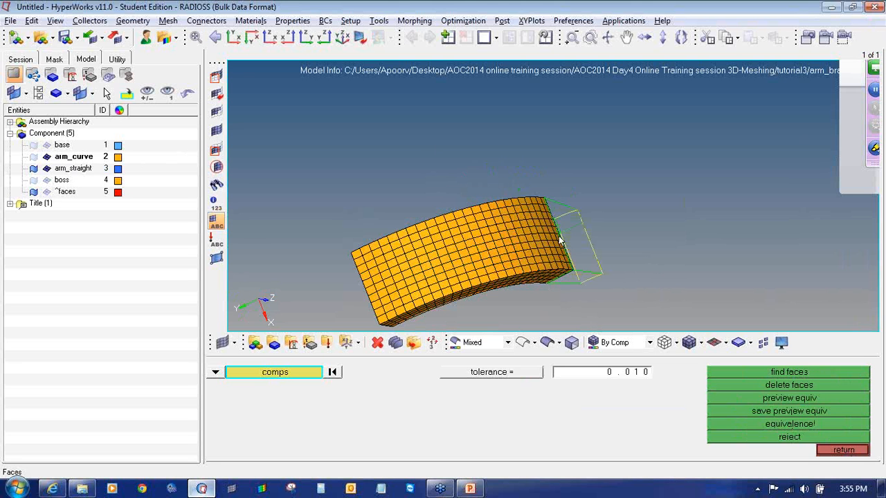
{"action": "left_click_drag", "start_coordinate": [522, 208], "coordinate": [532, 191], "text": "ctrl"}
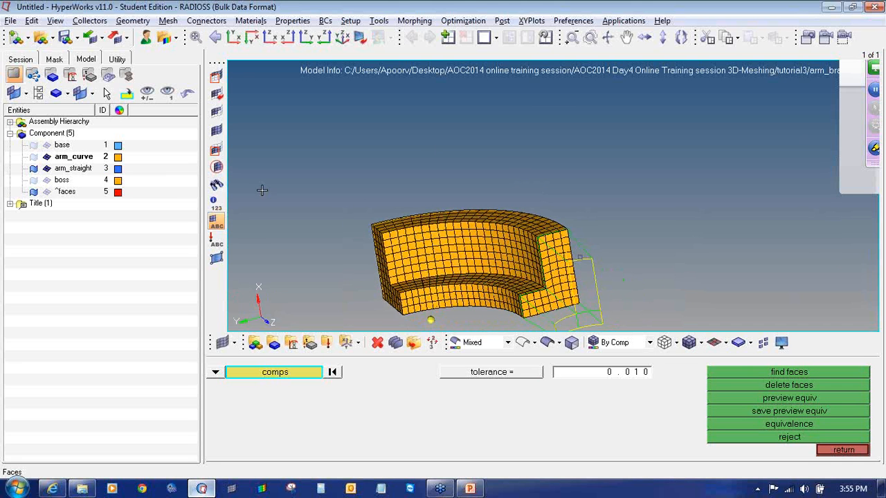
{"action": "left_click", "coordinate": [47, 156]}
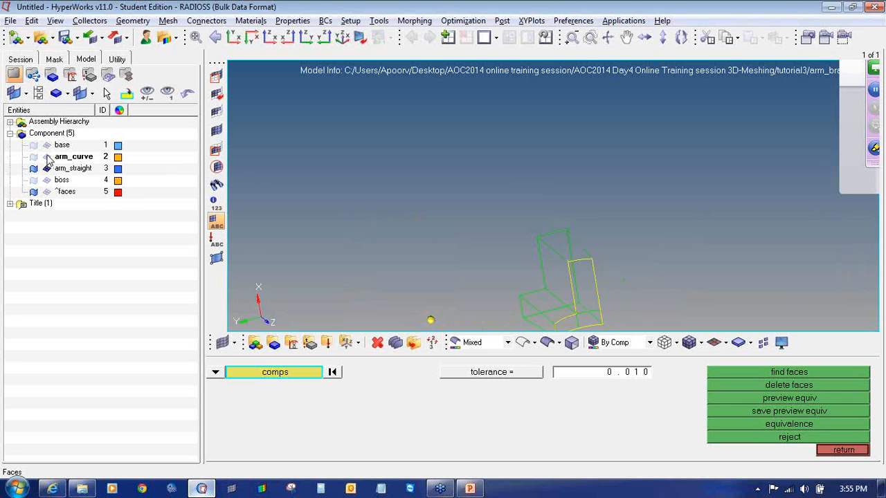
{"action": "left_click", "coordinate": [46, 144]}
{"action": "left_click", "coordinate": [50, 158]}
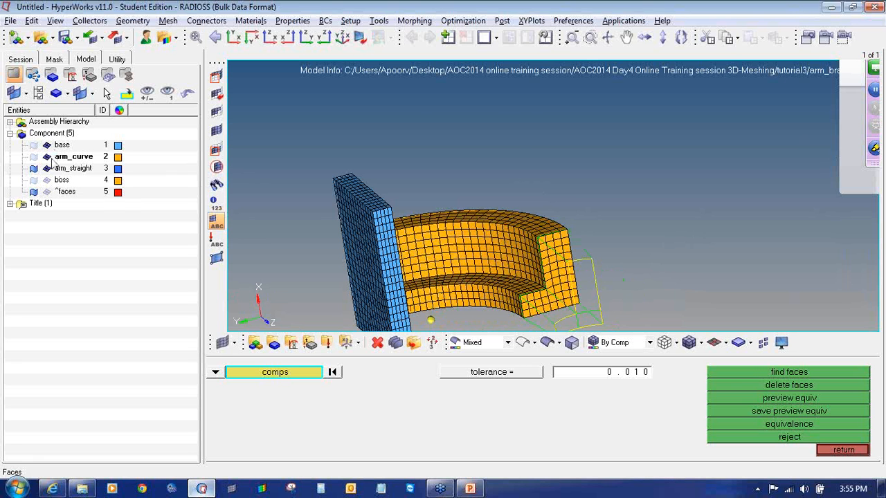
{"action": "left_click", "coordinate": [47, 146]}
{"action": "left_click", "coordinate": [47, 156]}
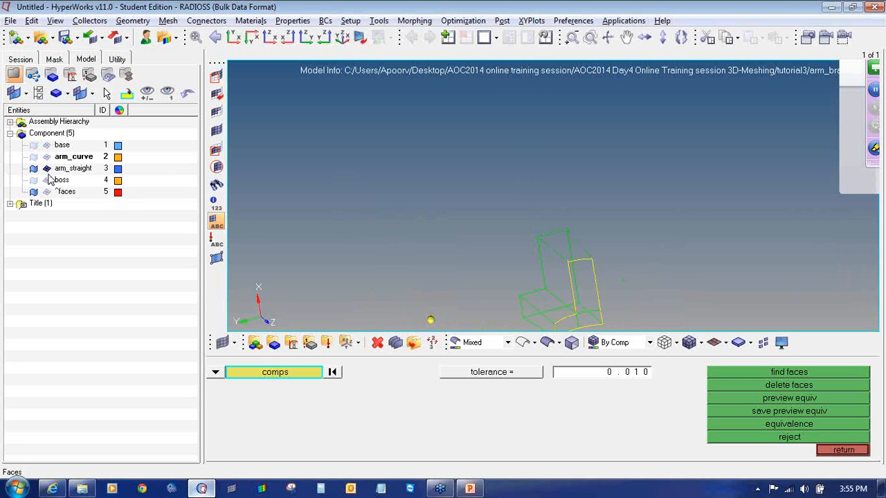
{"action": "left_click", "coordinate": [46, 192]}
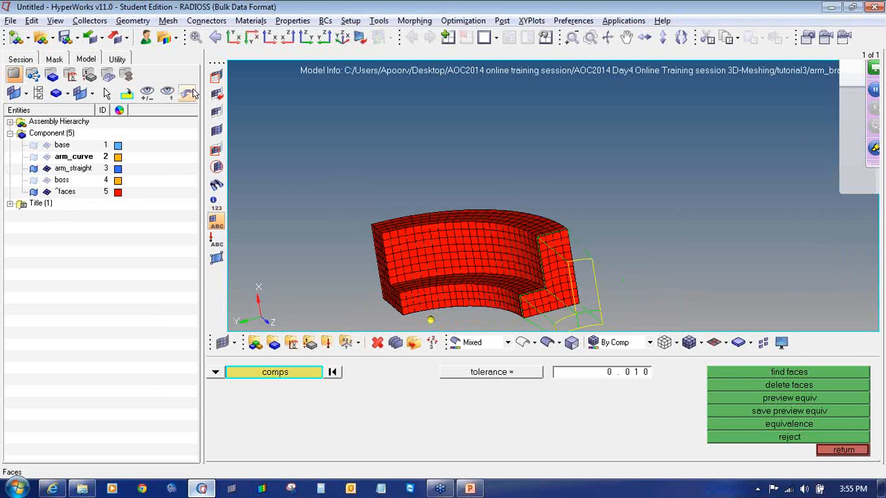
- Mask the free-end face elements of the ^faces mesh, selecting them by face from one picked element
{"action": "left_click", "coordinate": [377, 345]}
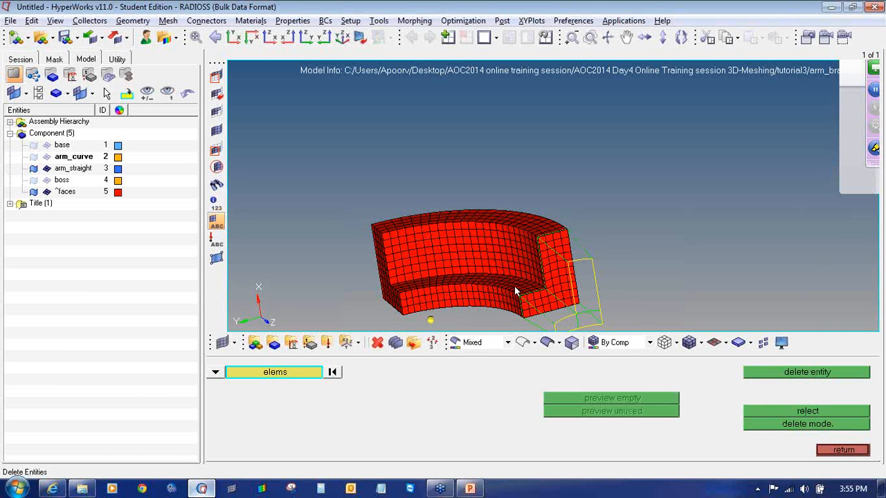
{"action": "left_click", "coordinate": [301, 372]}
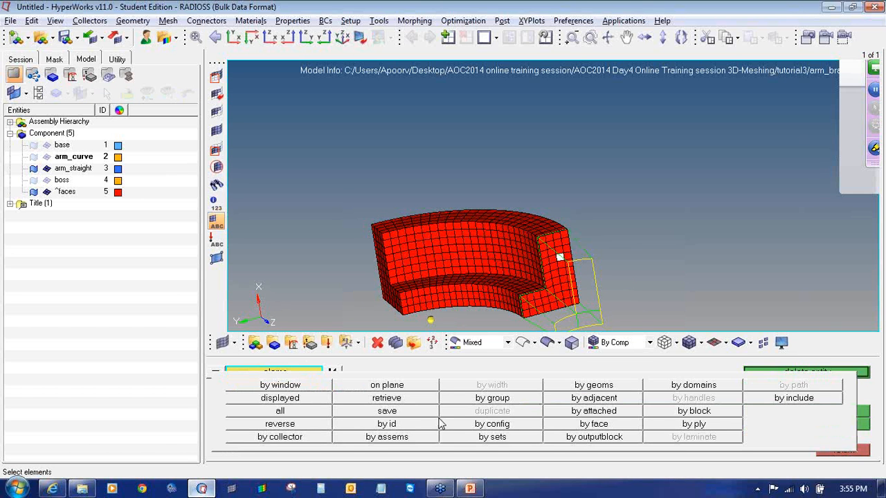
{"action": "left_click", "coordinate": [217, 78]}
{"action": "left_click", "coordinate": [405, 368]}
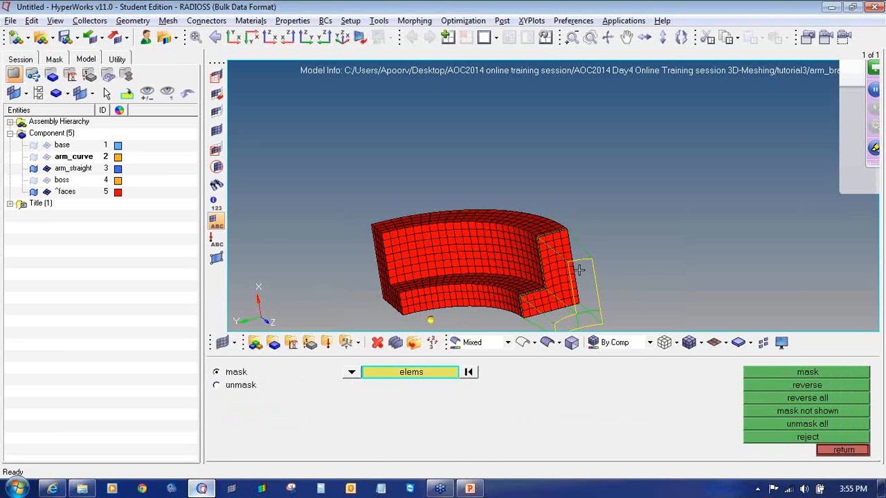
{"action": "left_click", "coordinate": [557, 272]}
{"action": "left_click", "coordinate": [414, 377]}
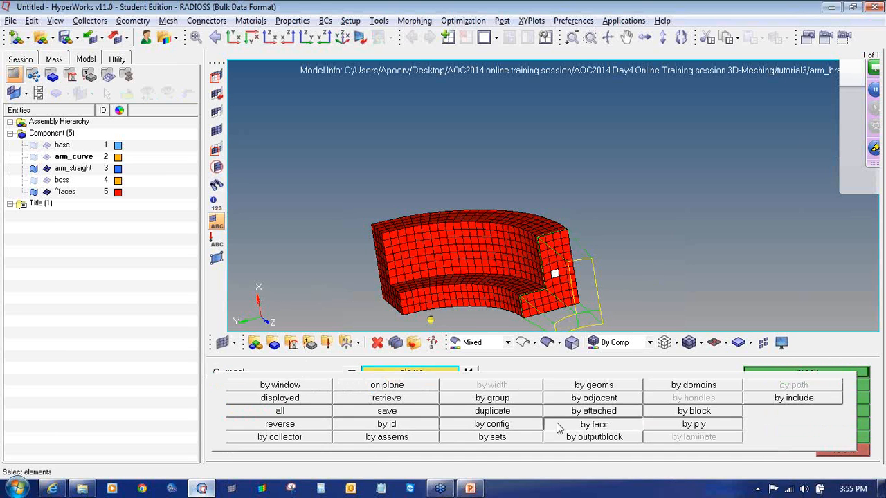
{"action": "left_click", "coordinate": [593, 421]}
{"action": "left_click", "coordinate": [780, 372]}
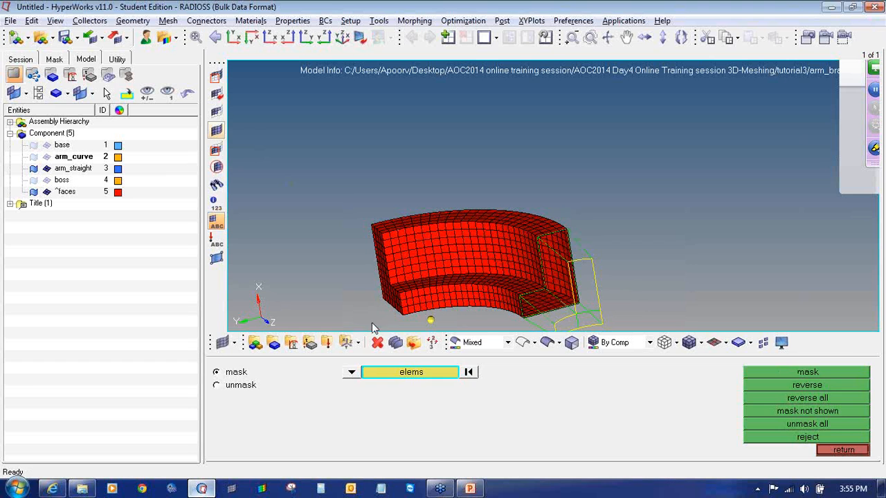
- Delete all the remaining displayed ^faces elements by selecting them with a window
{"action": "left_click", "coordinate": [377, 343]}
{"action": "left_click_drag", "start_coordinate": [271, 156], "coordinate": [523, 308], "text": "shift"}
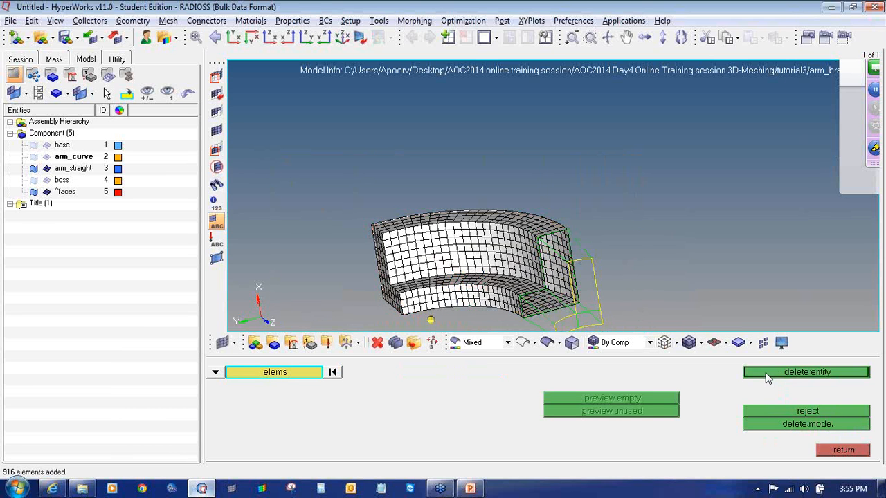
{"action": "left_click", "coordinate": [761, 373]}
- Display the arm_curve elements and bring the masked end-face elements of ^faces back into view, then leave the Delete and Faces commands
{"action": "left_click", "coordinate": [46, 179]}
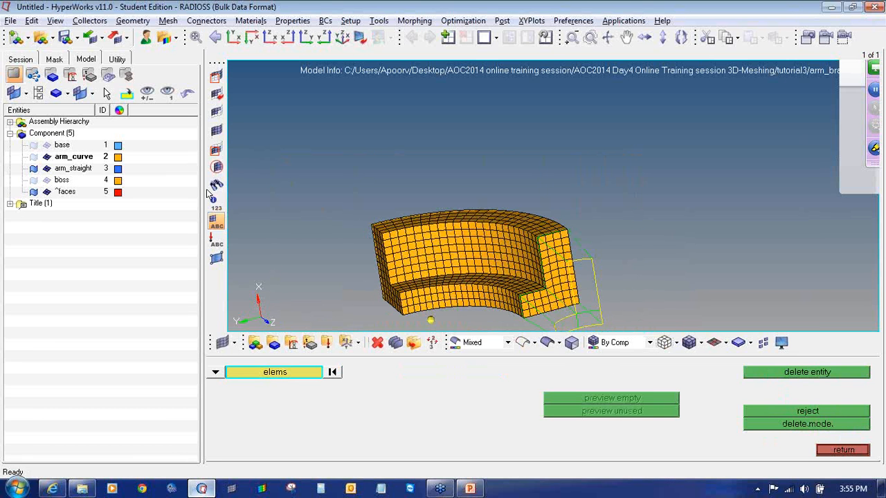
{"action": "left_click", "coordinate": [49, 193]}
{"action": "left_click", "coordinate": [49, 193]}
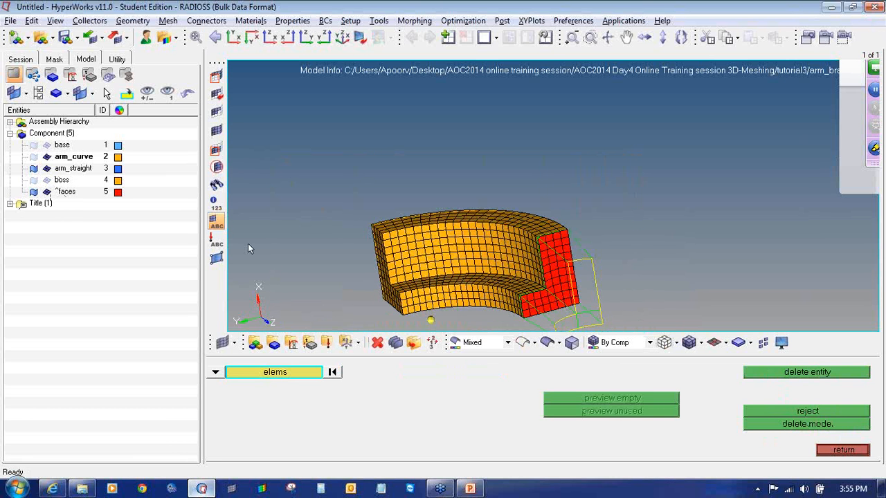
{"action": "left_click_drag", "start_coordinate": [415, 285], "coordinate": [511, 204], "text": "ctrl"}
{"action": "scroll", "coordinate": [519, 177], "scroll_direction": "up", "scroll_amount": 3}
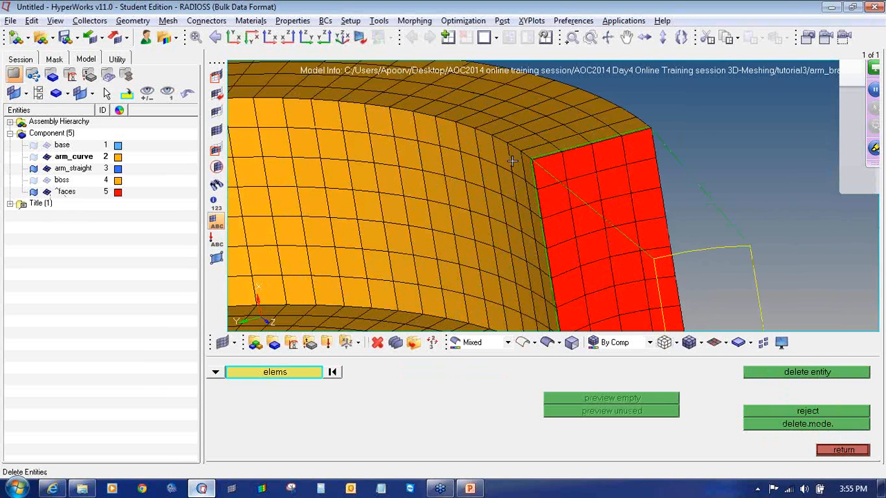
{"action": "scroll", "coordinate": [550, 166], "scroll_direction": "up", "scroll_amount": 2}
{"action": "scroll", "coordinate": [550, 166], "scroll_direction": "up", "scroll_amount": 1}
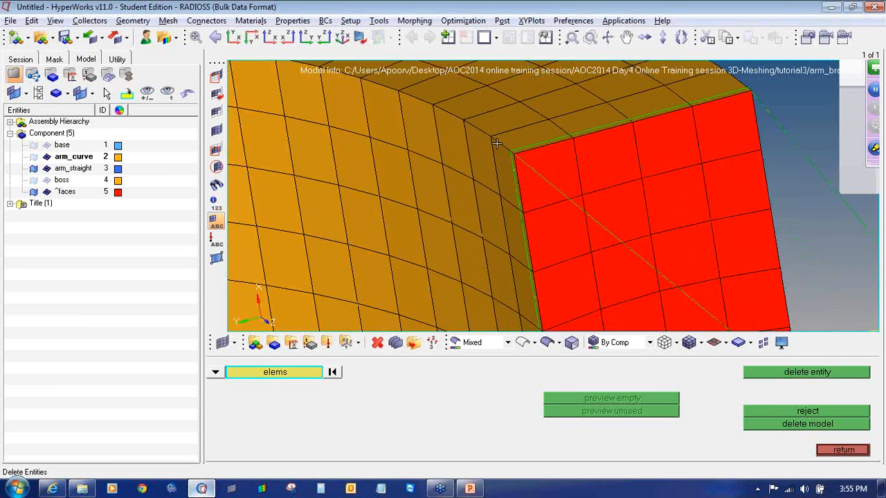
{"action": "scroll", "coordinate": [564, 175], "scroll_direction": "down", "scroll_amount": 5}
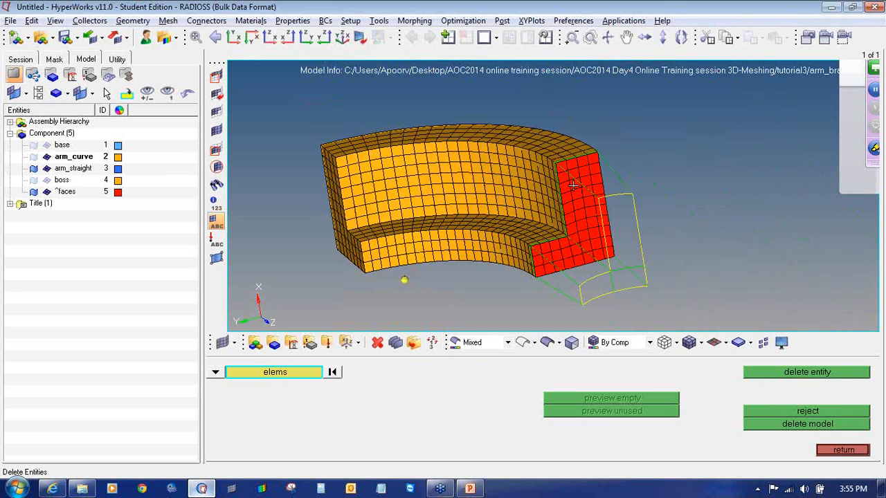
{"action": "left_click", "coordinate": [843, 450]}
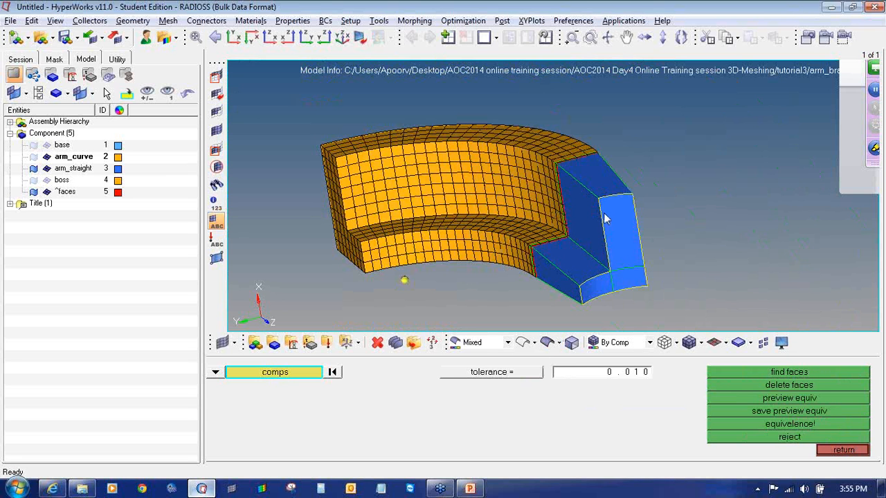
{"action": "left_click", "coordinate": [628, 261]}
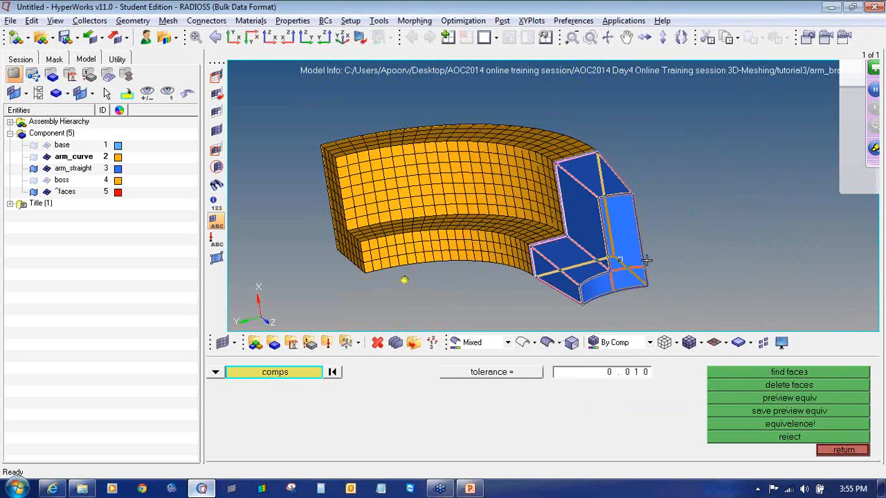
{"action": "left_click", "coordinate": [843, 450]}
{"action": "scroll", "coordinate": [589, 223], "scroll_direction": "up", "scroll_amount": 5}
{"action": "scroll", "coordinate": [589, 223], "scroll_direction": "down", "scroll_amount": 5}
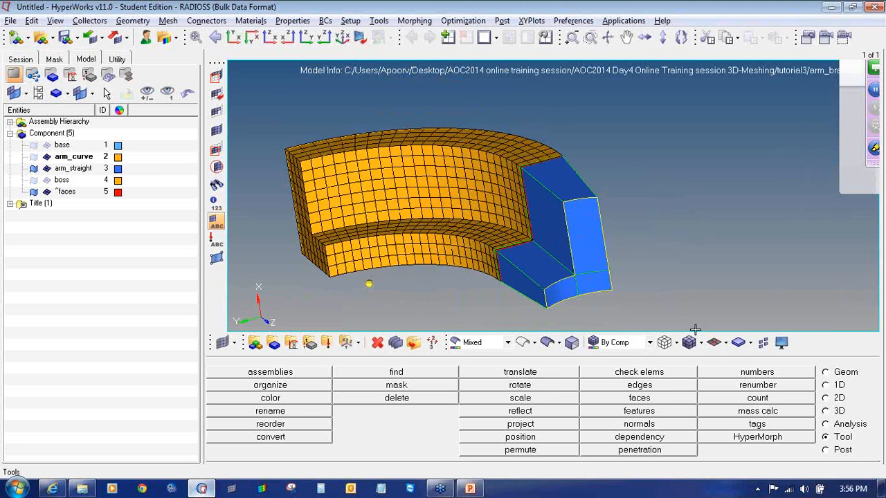
- Automesh the three free-end surfaces of arm_straight with quads of element size 10.000, showing the geometry as wireframe
{"action": "left_click", "coordinate": [826, 398]}
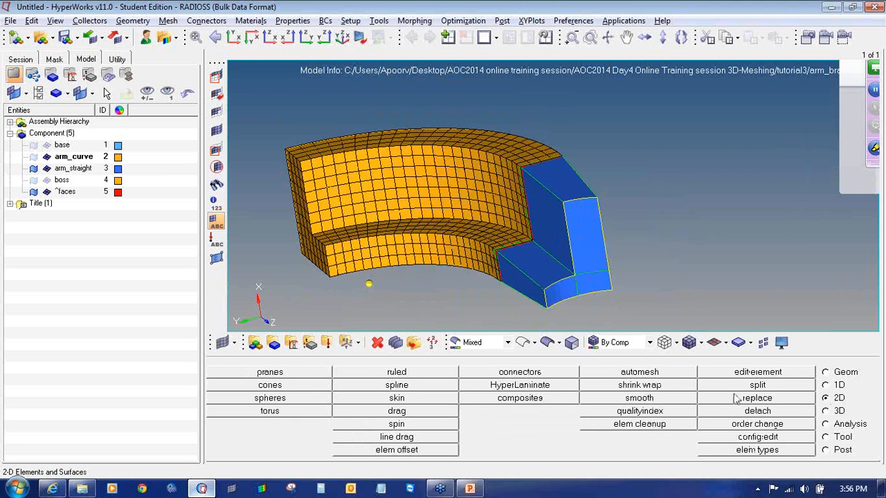
{"action": "left_click", "coordinate": [661, 375]}
{"action": "left_click", "coordinate": [842, 449]}
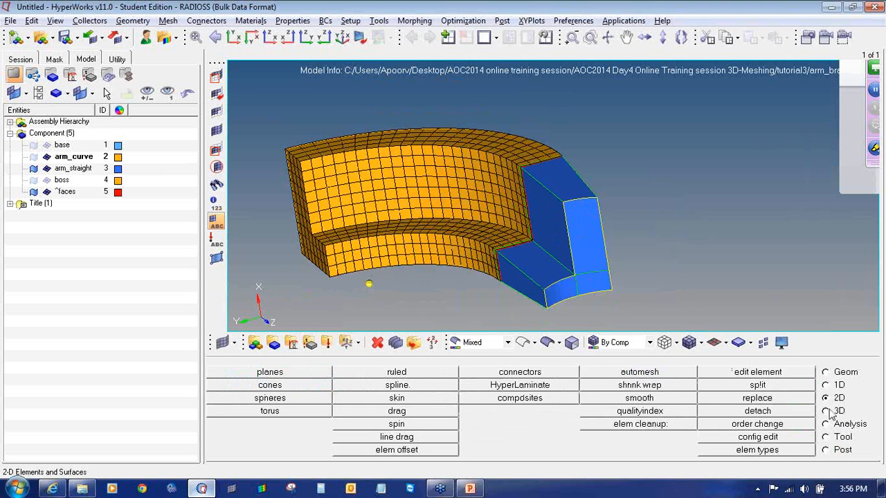
{"action": "left_click", "coordinate": [639, 372]}
{"action": "left_click", "coordinate": [581, 226]}
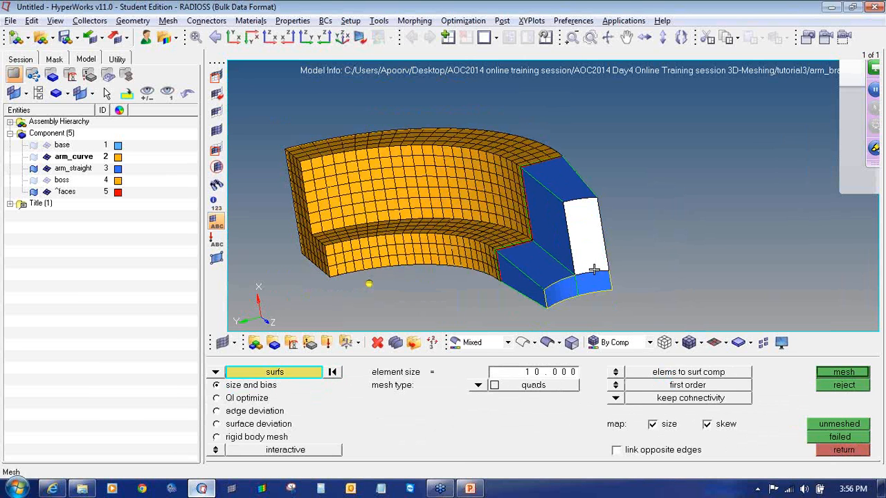
{"action": "left_click", "coordinate": [592, 284]}
{"action": "left_click", "coordinate": [557, 291]}
{"action": "left_click", "coordinate": [525, 343]}
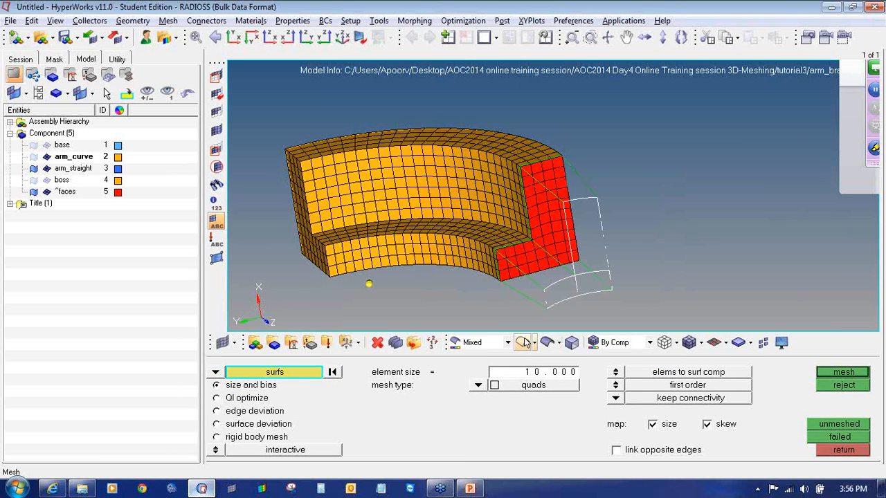
{"action": "left_click", "coordinate": [824, 377]}
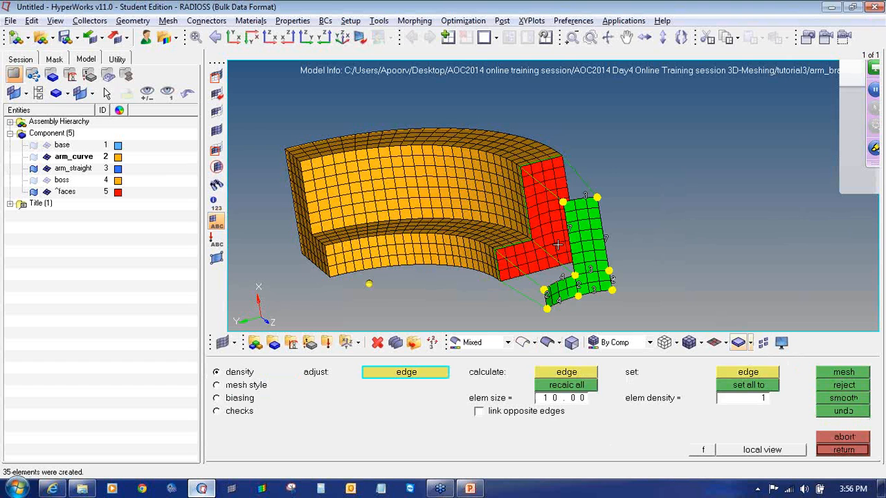
- Set the density of the three crosswise edges on the tall part of the arm_straight end face to 4 and remesh
{"action": "left_click_drag", "start_coordinate": [574, 285], "coordinate": [567, 284], "text": "ctrl"}
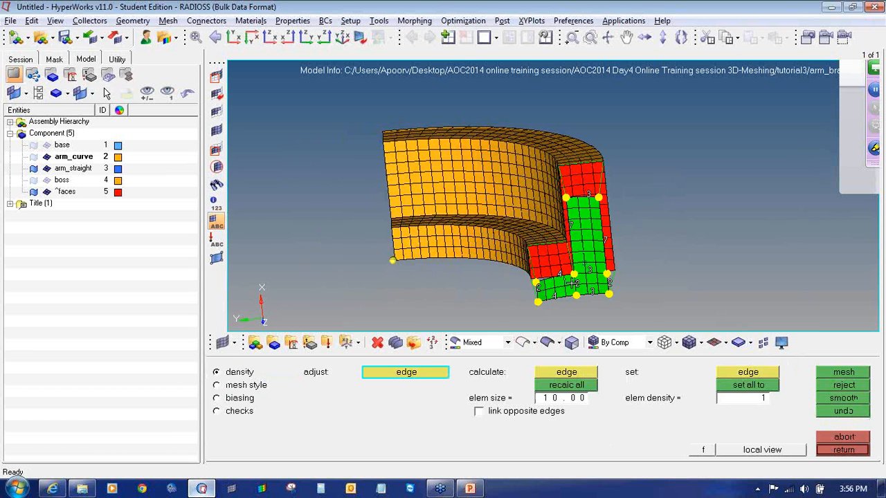
{"action": "left_click", "coordinate": [586, 196]}
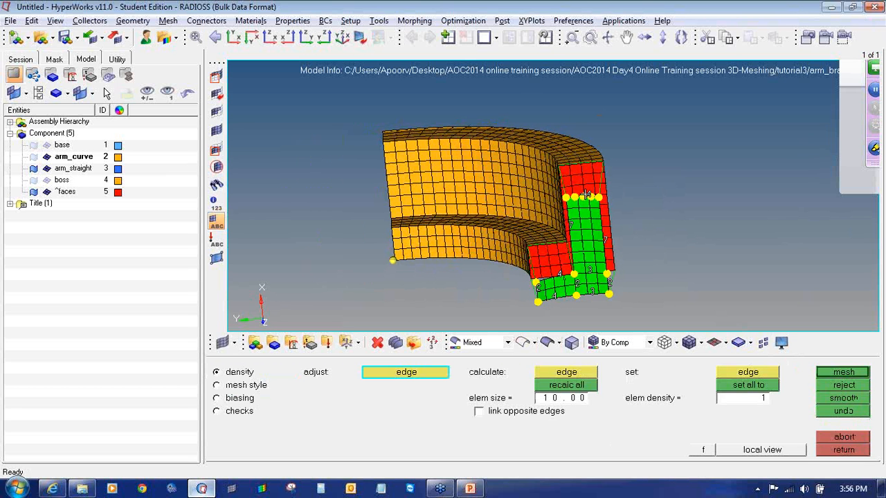
{"action": "left_click", "coordinate": [587, 271]}
{"action": "left_click", "coordinate": [593, 295]}
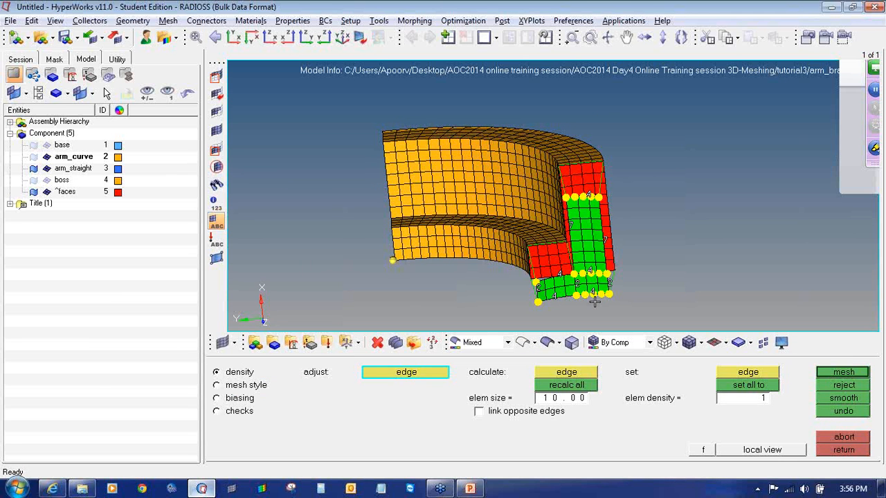
{"action": "middle_click", "coordinate": [595, 301]}
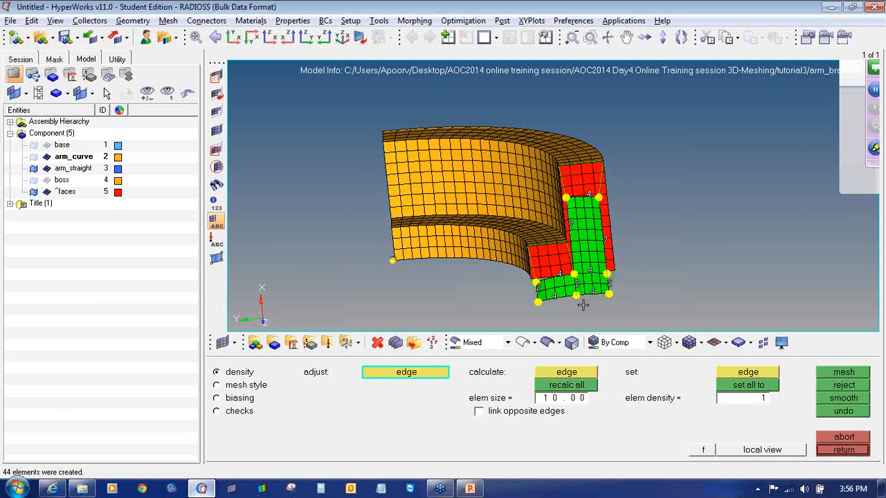
- Set the density of the three short upright edges on the foot of the arm_straight end face to 3, remesh, and accept the mesh
{"action": "left_click", "coordinate": [536, 290]}
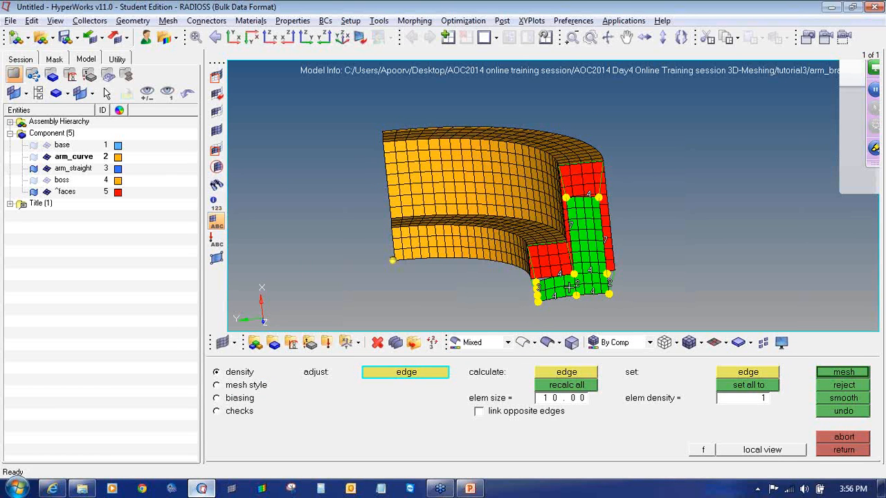
{"action": "left_click", "coordinate": [608, 284]}
{"action": "left_click", "coordinate": [578, 287]}
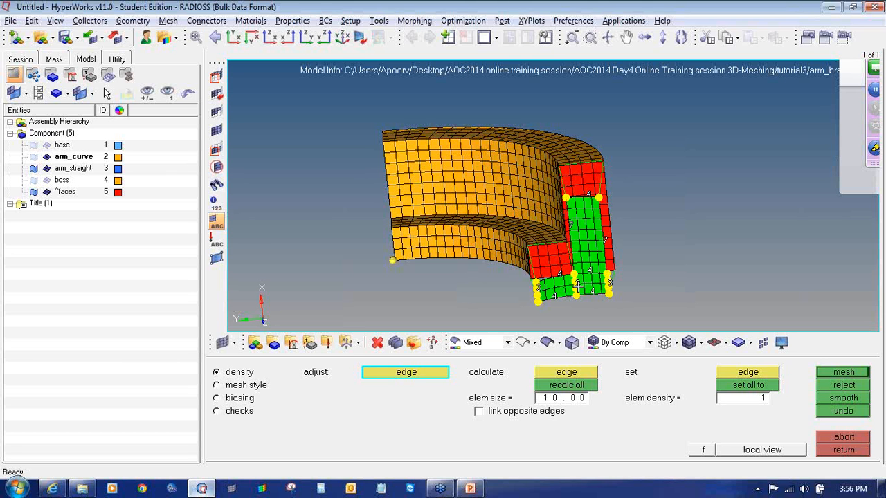
{"action": "left_click", "coordinate": [856, 376]}
{"action": "right_click_drag", "start_coordinate": [581, 275], "coordinate": [576, 248], "text": "ctrl"}
{"action": "scroll", "coordinate": [566, 255], "scroll_direction": "up", "scroll_amount": 3, "text": "ctrl"}
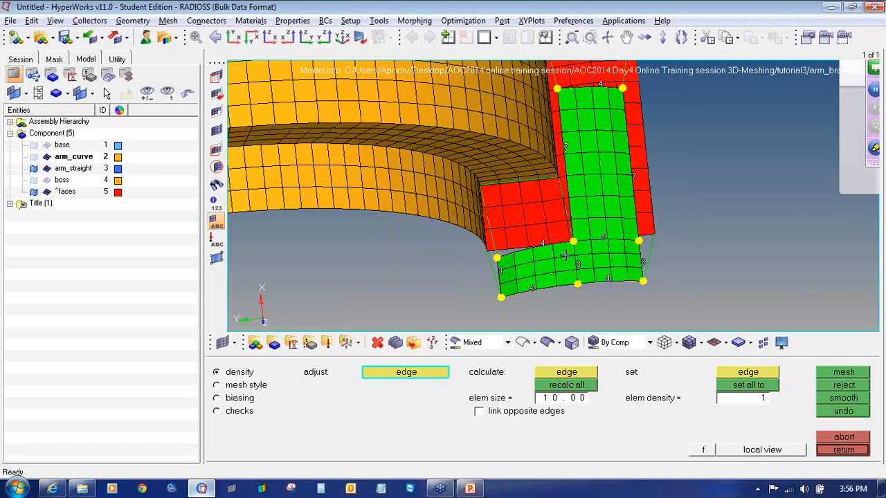
{"action": "left_click_drag", "start_coordinate": [570, 243], "coordinate": [569, 233], "text": "ctrl"}
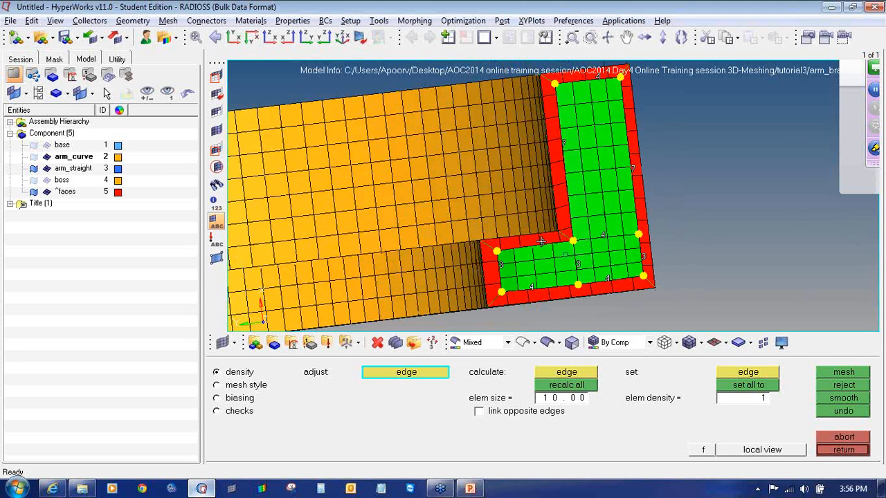
{"action": "right_click_drag", "start_coordinate": [603, 181], "coordinate": [604, 183], "text": "ctrl"}
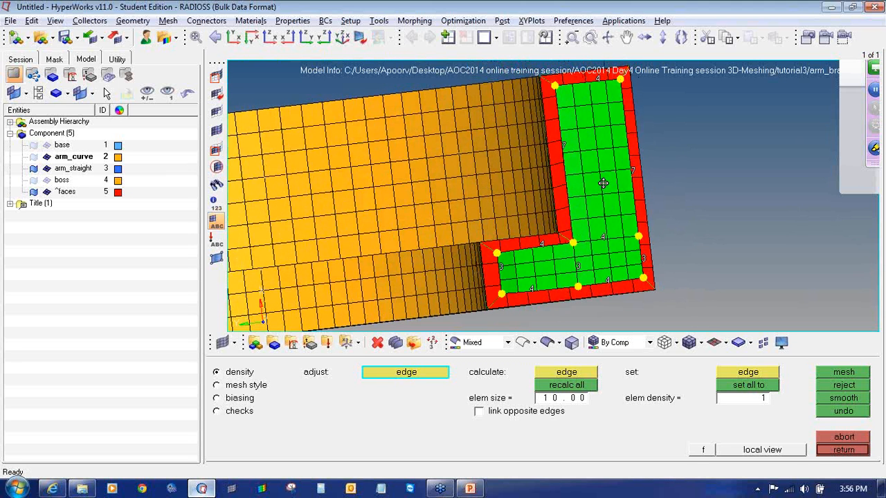
{"action": "left_click", "coordinate": [863, 453]}
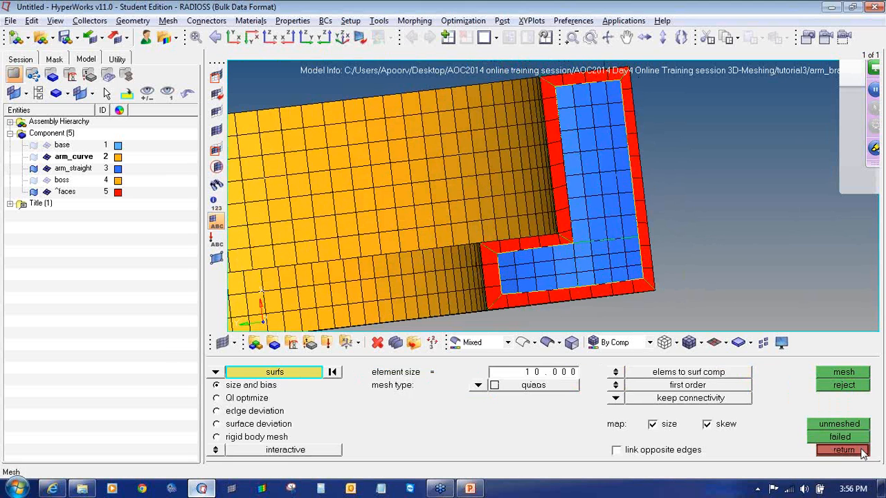
{"action": "left_click_drag", "start_coordinate": [597, 258], "coordinate": [613, 259], "text": "ctrl"}
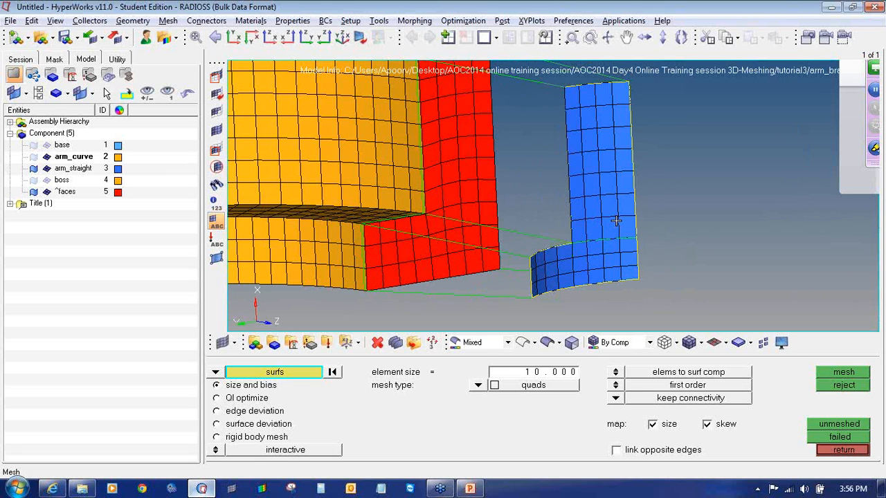
{"action": "left_click", "coordinate": [827, 448]}
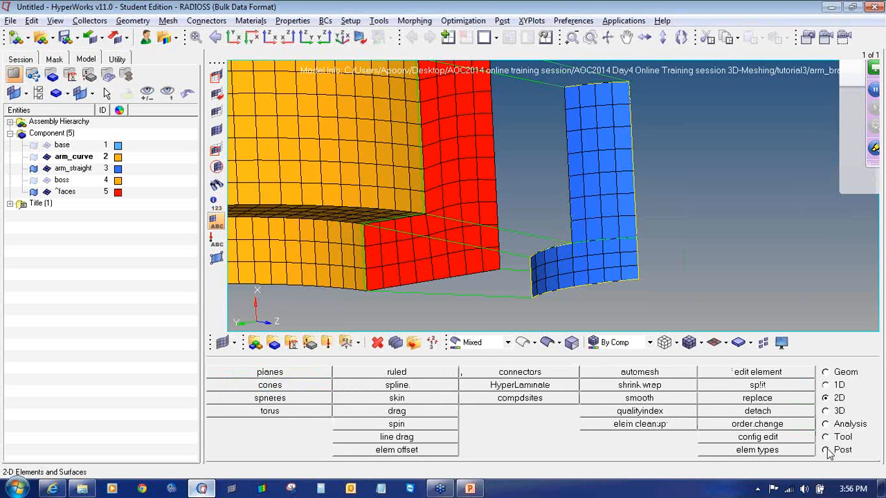
- Hide the arm_curve elements and assign a linear solid's from elements to the ^faces mesh and its to elements to the arm_straight end-face mesh
{"action": "left_click", "coordinate": [46, 157]}
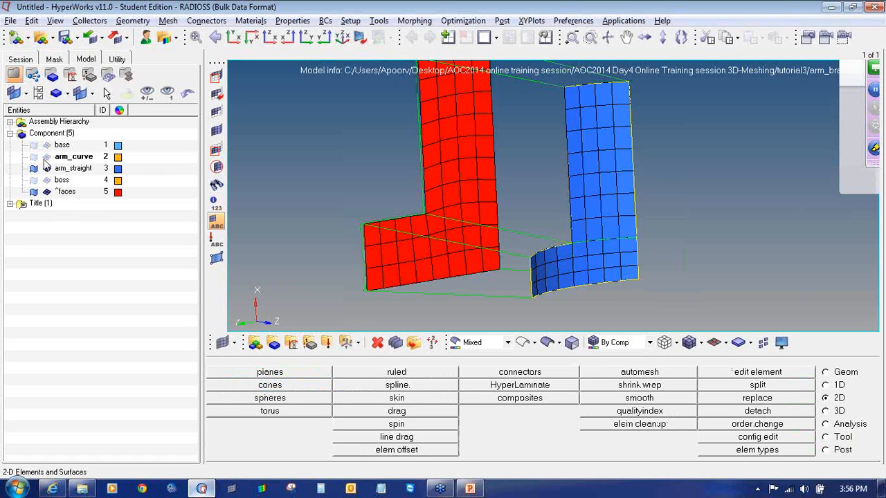
{"action": "left_click", "coordinate": [828, 412]}
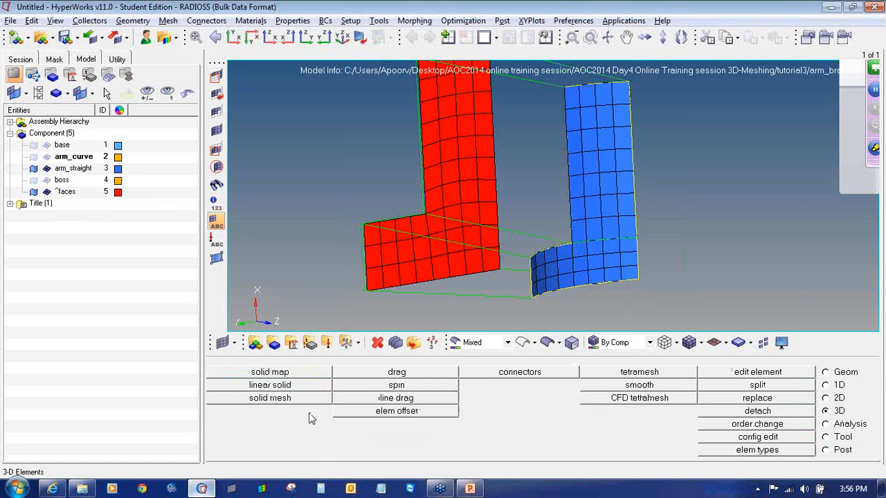
{"action": "left_click", "coordinate": [272, 387]}
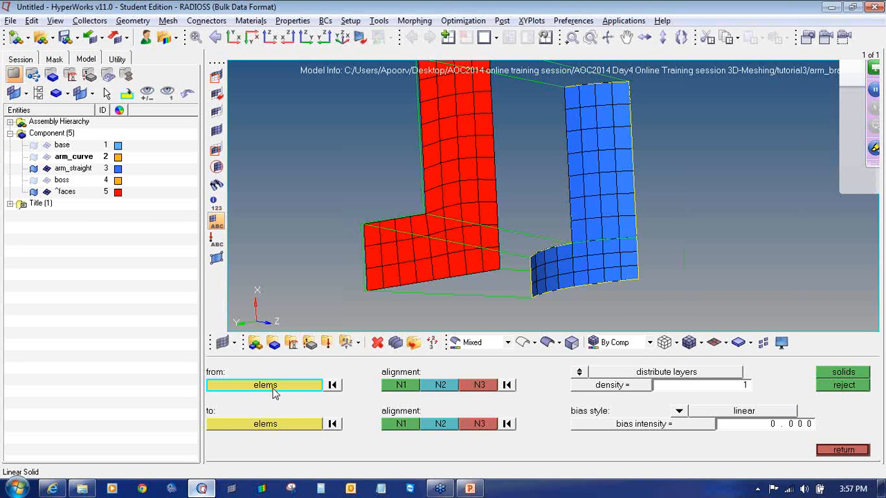
{"action": "scroll", "coordinate": [373, 232], "scroll_direction": "down", "scroll_amount": 2, "text": "ctrl"}
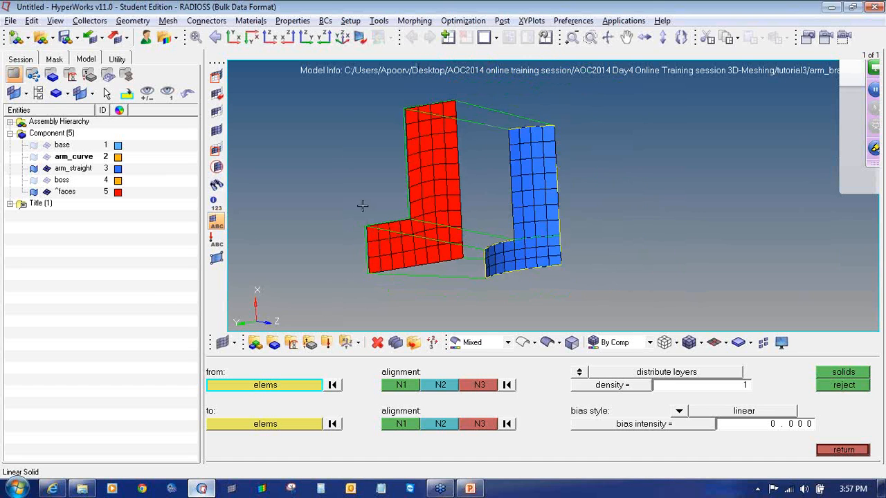
{"action": "left_click_drag", "start_coordinate": [326, 86], "coordinate": [469, 284], "text": "shift"}
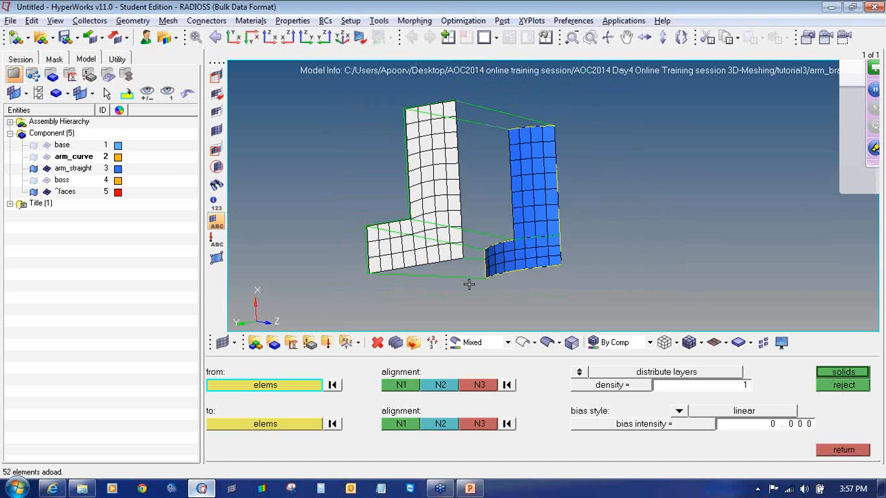
{"action": "left_click", "coordinate": [297, 421]}
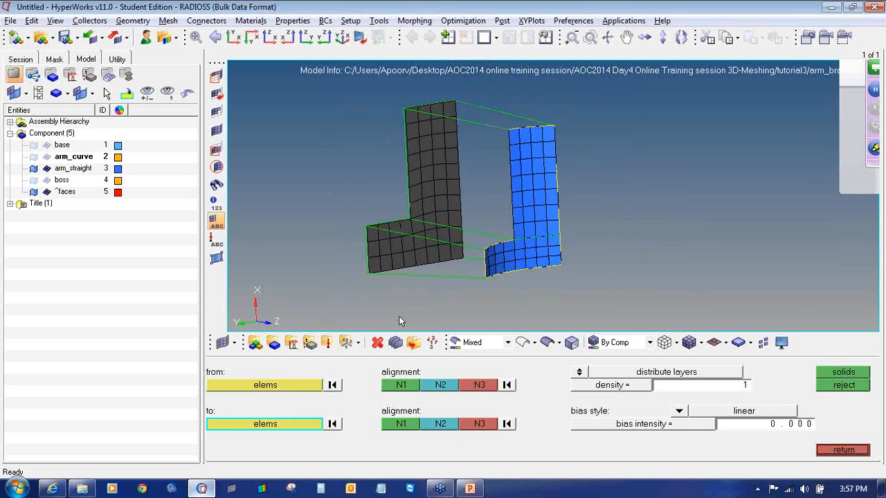
{"action": "left_click_drag", "start_coordinate": [494, 121], "coordinate": [587, 306], "text": "shift"}
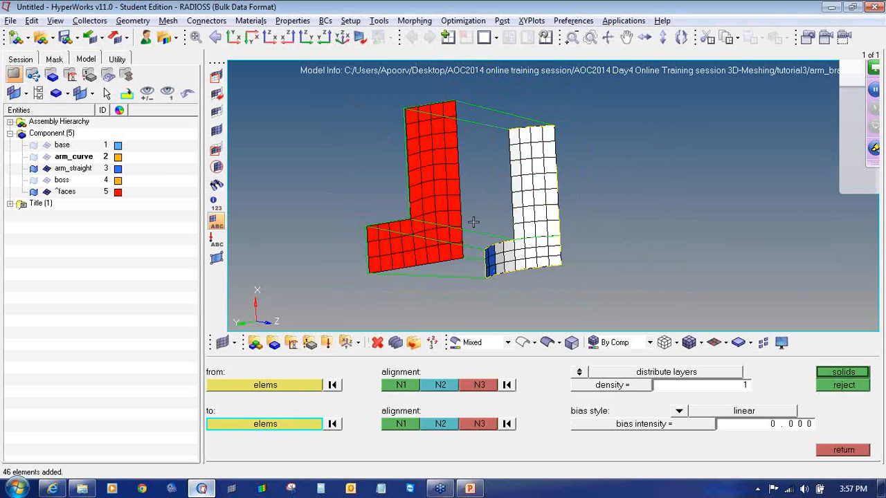
{"action": "left_click_drag", "start_coordinate": [473, 236], "coordinate": [508, 291], "text": "shift"}
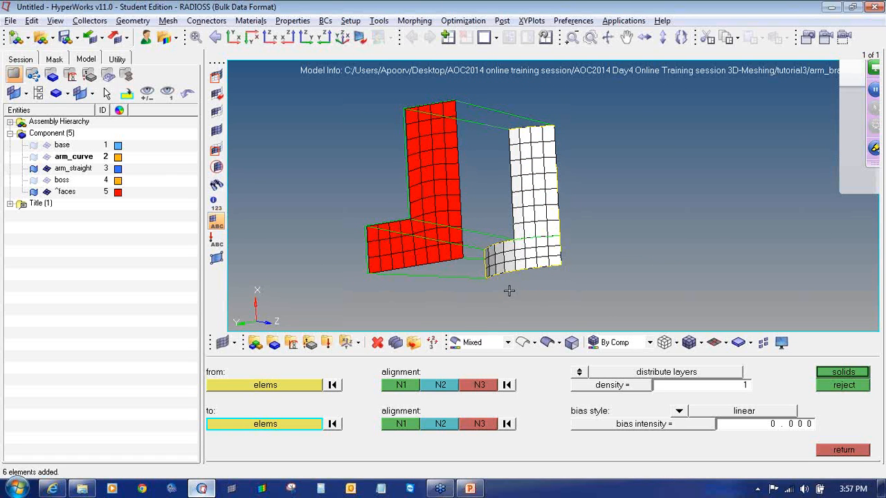
{"action": "left_click", "coordinate": [399, 386]}
{"action": "left_click", "coordinate": [304, 394]}
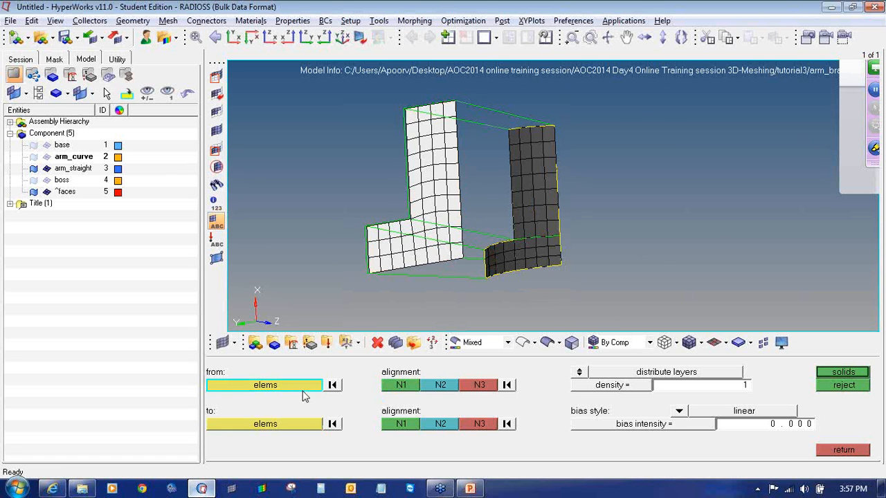
{"action": "left_click", "coordinate": [308, 427]}
- Define matching N1, N2 and N3 alignment nodes at the same upper corner of the from and to end-face meshes
{"action": "left_click", "coordinate": [391, 389]}
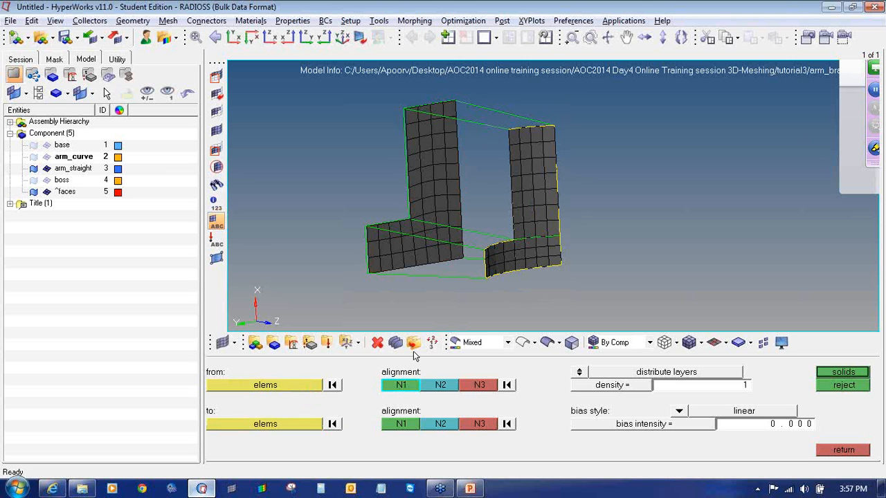
{"action": "scroll", "coordinate": [448, 136], "scroll_direction": "up", "scroll_amount": 3}
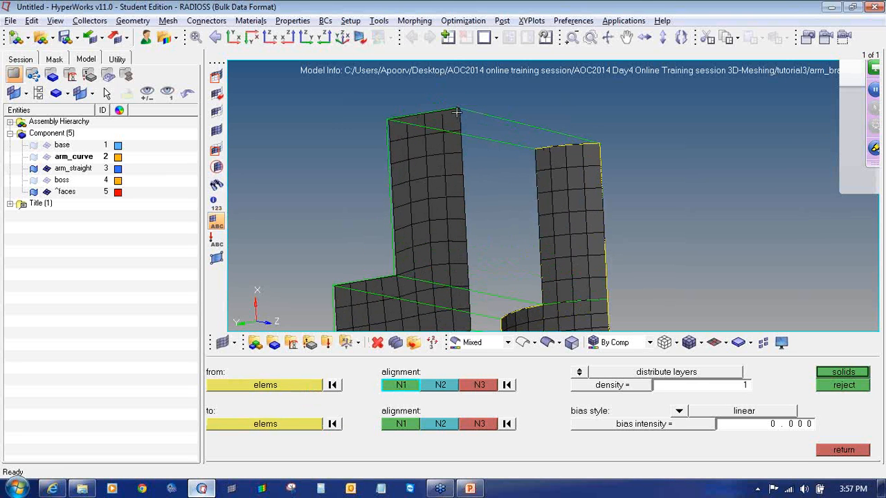
{"action": "left_click", "coordinate": [459, 108]}
{"action": "left_click", "coordinate": [460, 130]}
{"action": "left_click_drag", "start_coordinate": [450, 168], "coordinate": [430, 173], "text": "ctrl"}
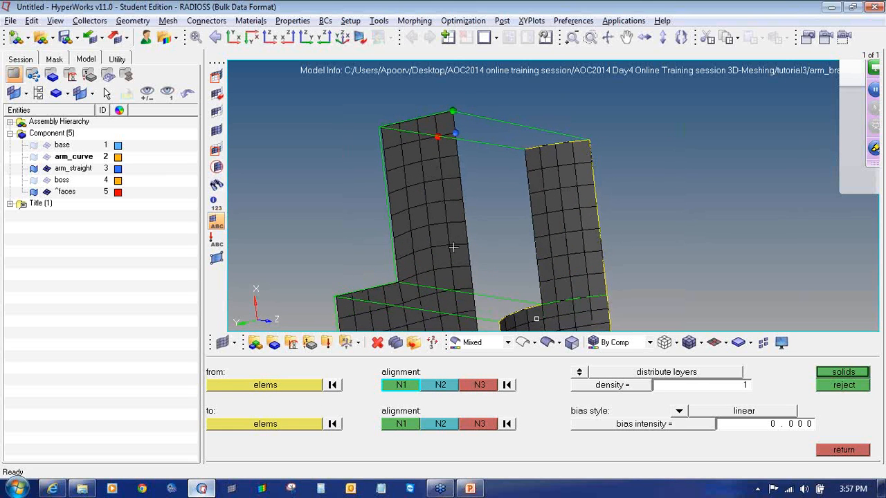
{"action": "left_click", "coordinate": [414, 425]}
{"action": "left_click", "coordinate": [588, 140]}
{"action": "left_click", "coordinate": [592, 163]}
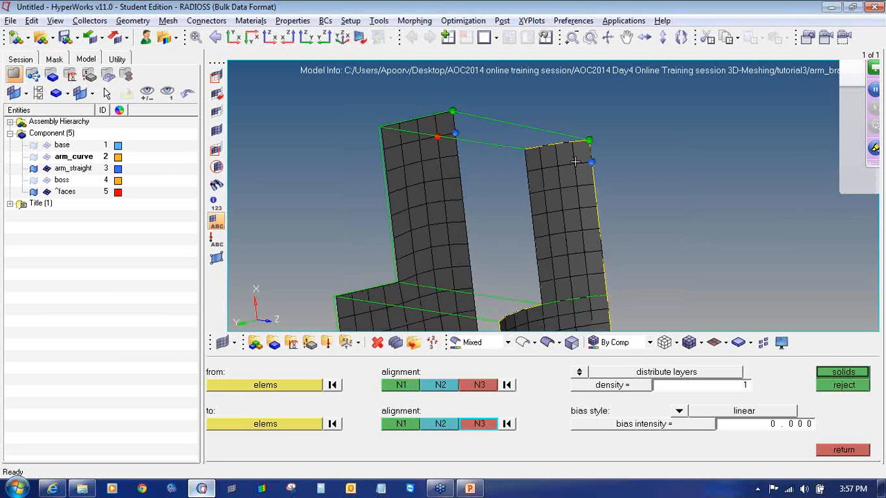
{"action": "left_click", "coordinate": [575, 164]}
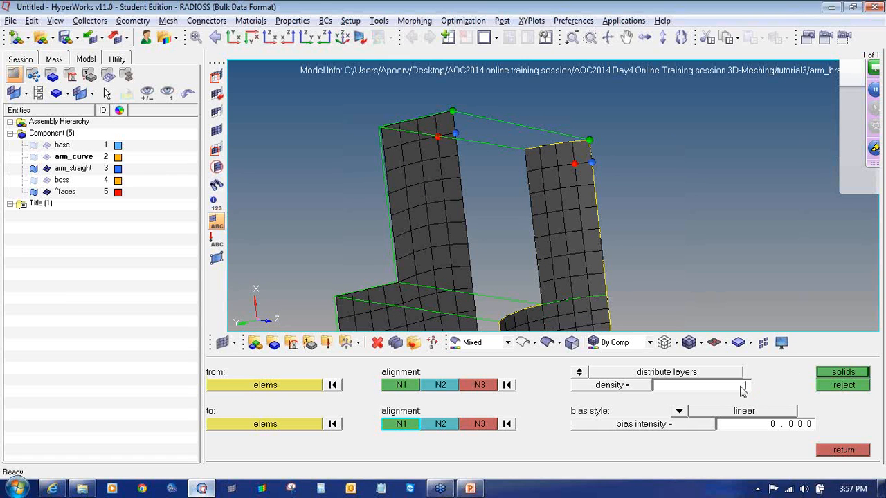
- Make arm_straight the current component and create the linear solids between the two end-face meshes with a density of 12
{"action": "type", "text": "12"}
{"action": "left_click", "coordinate": [848, 375]}
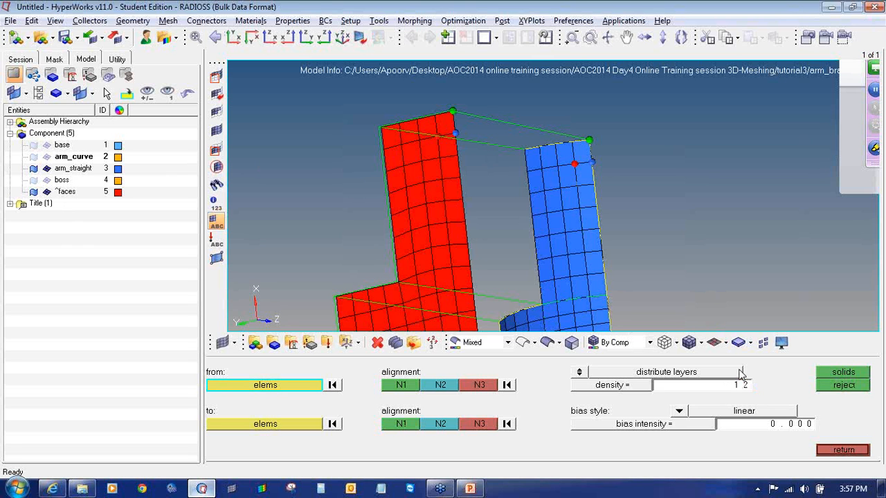
{"action": "left_click", "coordinate": [830, 380]}
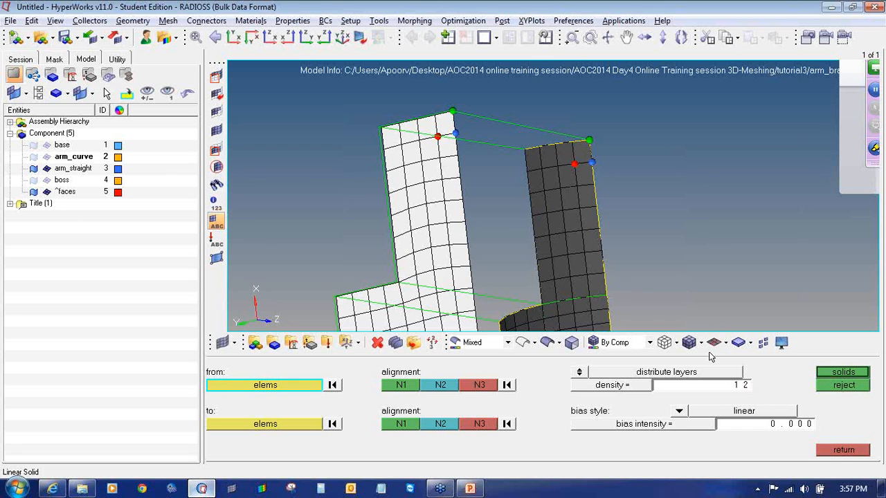
{"action": "right_click", "coordinate": [65, 173]}
{"action": "right_click", "coordinate": [61, 169]}
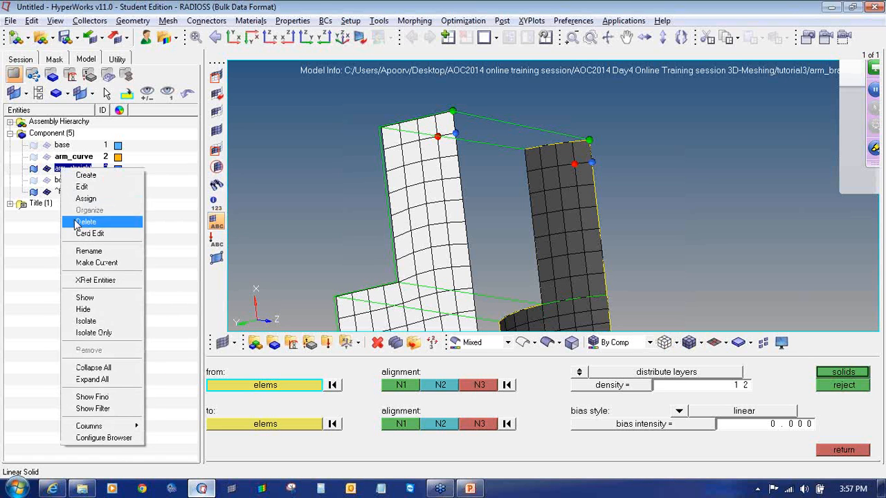
{"action": "left_click", "coordinate": [99, 267]}
{"action": "left_click", "coordinate": [829, 380]}
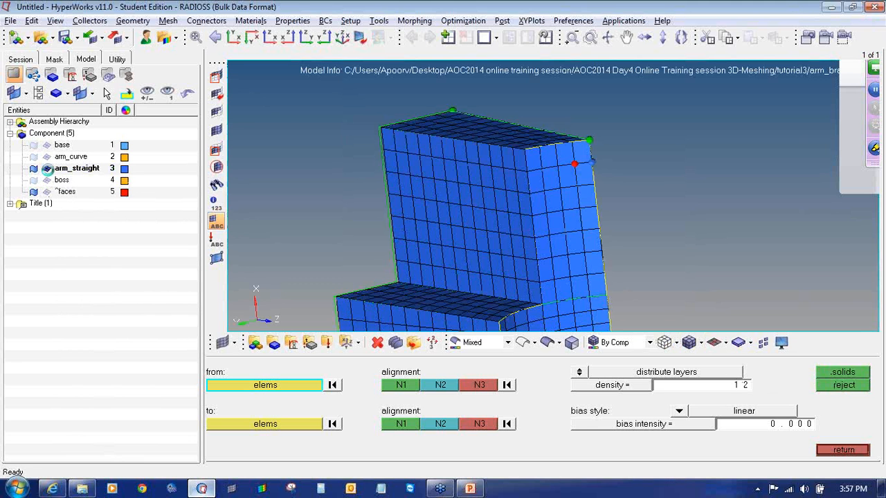
- Display the arm_curve and base elements with the geometry hidden, fit the model in view, and leave Linear Solid
{"action": "left_click", "coordinate": [47, 157]}
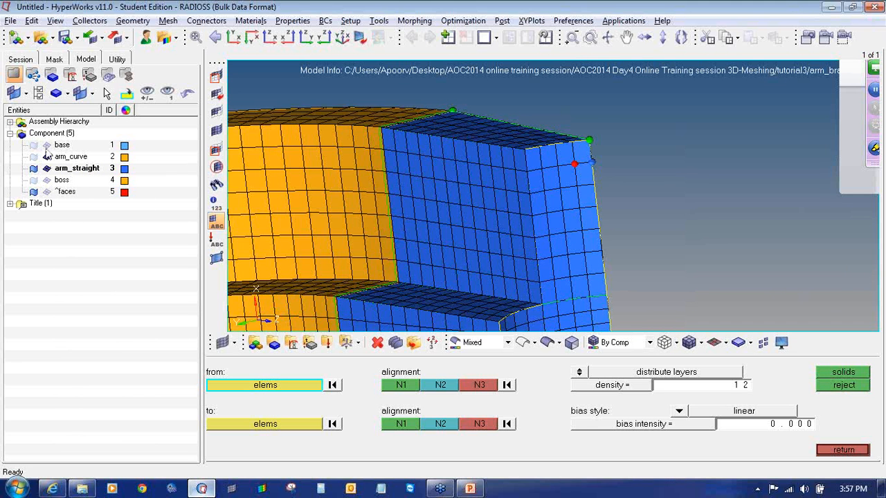
{"action": "key", "text": "f"}
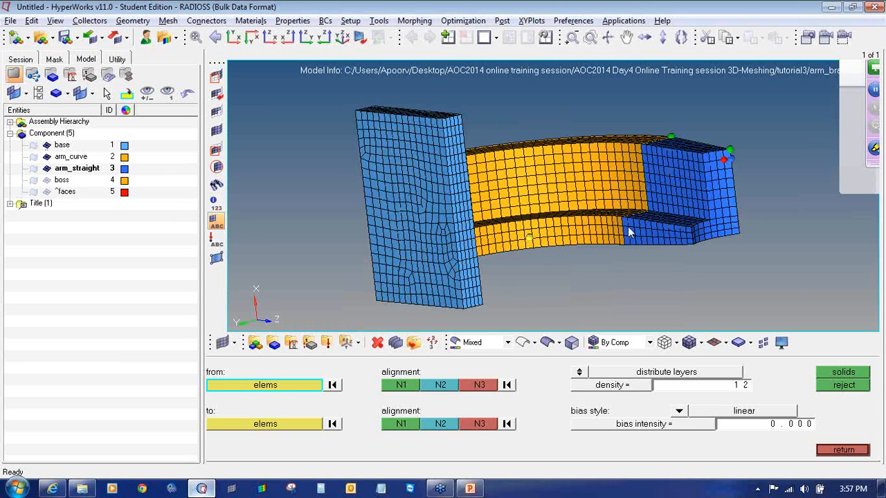
{"action": "left_click", "coordinate": [843, 450]}
- Mask the elements around the arm_curve and arm_straight junction, reverse the mask, and examine the mesh connectivity there
{"action": "left_click_drag", "start_coordinate": [500, 258], "coordinate": [221, 105], "text": "ctrl"}
{"action": "left_click", "coordinate": [217, 95]}
{"action": "left_click_drag", "start_coordinate": [616, 170], "coordinate": [663, 261], "text": "shift"}
{"action": "middle_click", "coordinate": [663, 262]}
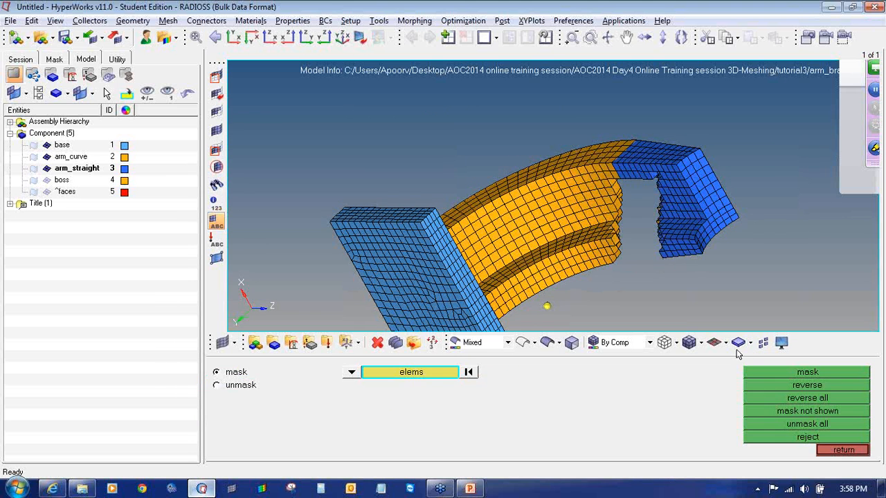
{"action": "left_click", "coordinate": [765, 388]}
{"action": "left_click_drag", "start_coordinate": [675, 224], "coordinate": [624, 242], "text": "ctrl"}
{"action": "right_click_drag", "start_coordinate": [660, 186], "coordinate": [627, 213], "text": "ctrl"}
{"action": "scroll", "coordinate": [628, 207], "scroll_direction": "up", "scroll_amount": 5, "text": "ctrl"}
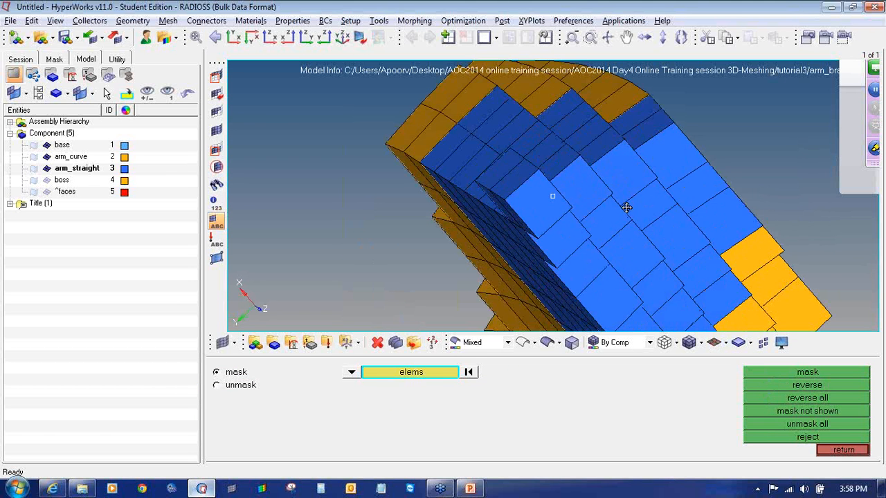
{"action": "scroll", "coordinate": [592, 172], "scroll_direction": "down", "scroll_amount": 5, "text": "ctrl"}
{"action": "left_click_drag", "start_coordinate": [640, 229], "coordinate": [586, 267], "text": "ctrl"}
{"action": "mouse_move", "coordinate": [660, 257]}
{"action": "left_mouse_down", "text": "ctrl"}
{"action": "mouse_move", "coordinate": [616, 256]}
{"action": "mouse_move", "coordinate": [649, 280]}
{"action": "mouse_move", "coordinate": [696, 261]}
{"action": "mouse_move", "coordinate": [581, 284]}
{"action": "mouse_move", "coordinate": [596, 292]}
{"action": "mouse_move", "coordinate": [554, 164]}
{"action": "left_mouse_up", "text": "ctrl"}
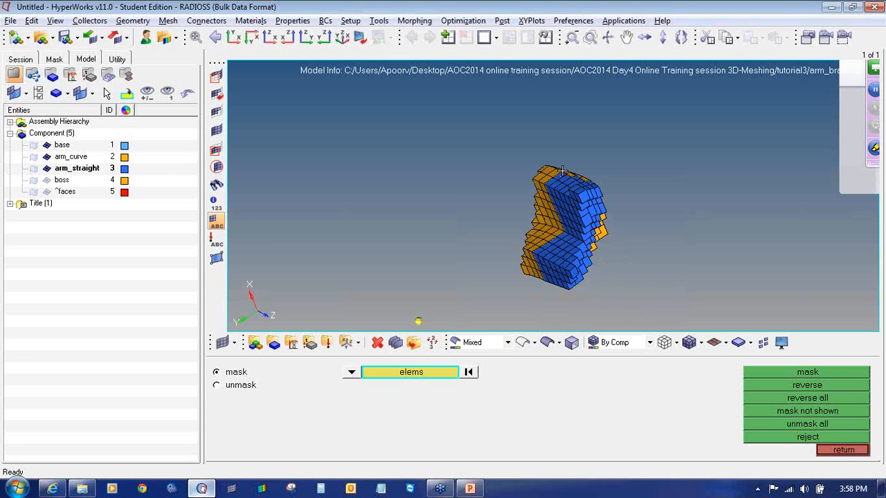
- Bring back the full meshes of arm_straight, arm_curve and base, and turn on the boss element display
{"action": "left_click", "coordinate": [47, 168]}
{"action": "left_click", "coordinate": [47, 157]}
{"action": "left_click", "coordinate": [46, 144]}
{"action": "left_click", "coordinate": [46, 156]}
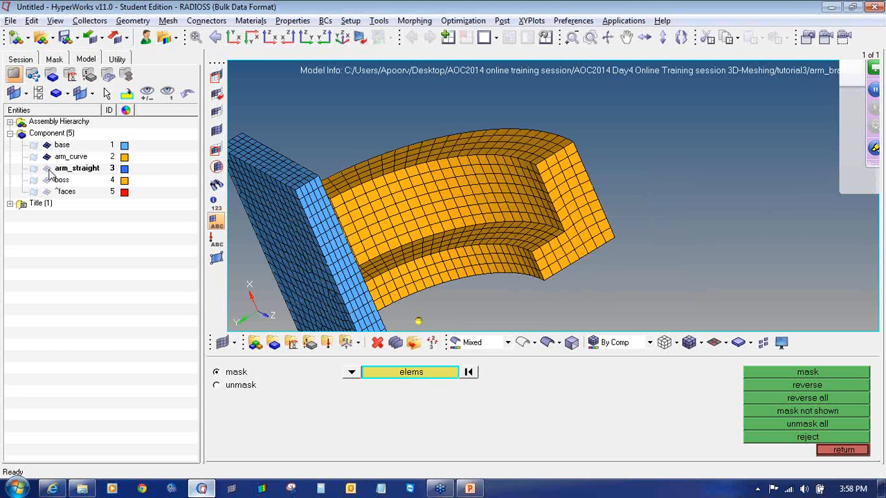
{"action": "left_click", "coordinate": [47, 168]}
{"action": "left_click", "coordinate": [46, 180]}
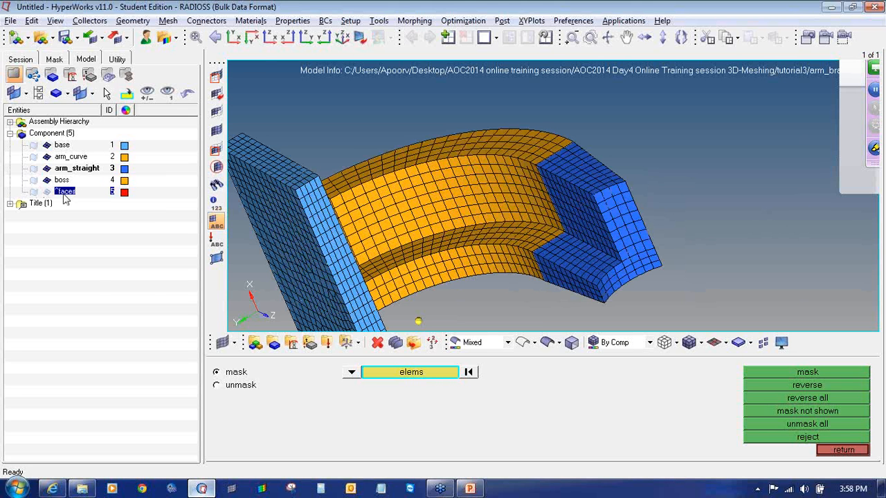
- Delete the ^faces component
{"action": "right_click", "coordinate": [64, 192]}
{"action": "left_click", "coordinate": [87, 247]}
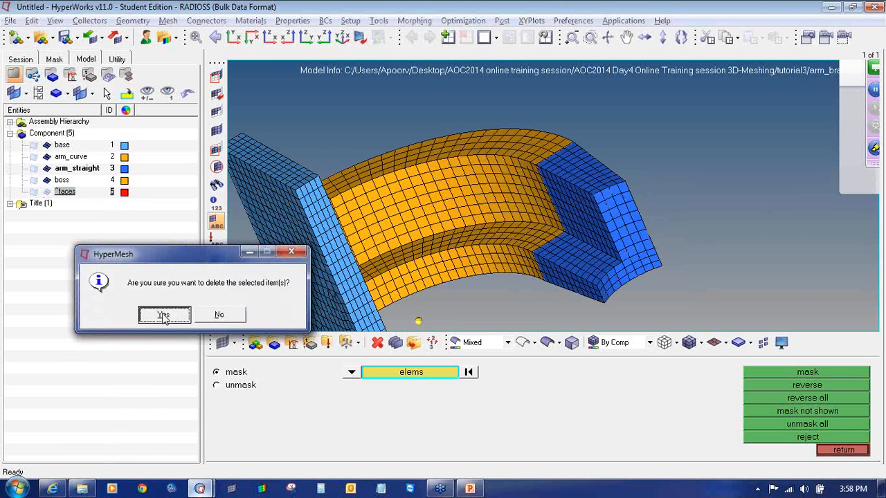
{"action": "left_click", "coordinate": [167, 313]}
- Display the geometry of boss, arm_straight, arm_curve and base as shaded surfaces, and leave the Mask command
{"action": "left_click", "coordinate": [33, 180]}
{"action": "left_click", "coordinate": [33, 168]}
{"action": "left_click", "coordinate": [33, 156]}
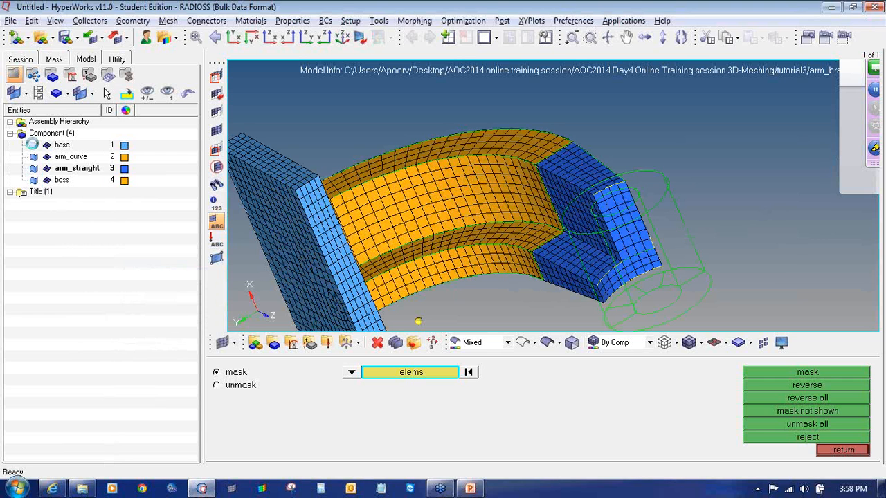
{"action": "left_click", "coordinate": [33, 145]}
{"action": "left_click_drag", "start_coordinate": [532, 196], "coordinate": [530, 199], "text": "ctrl"}
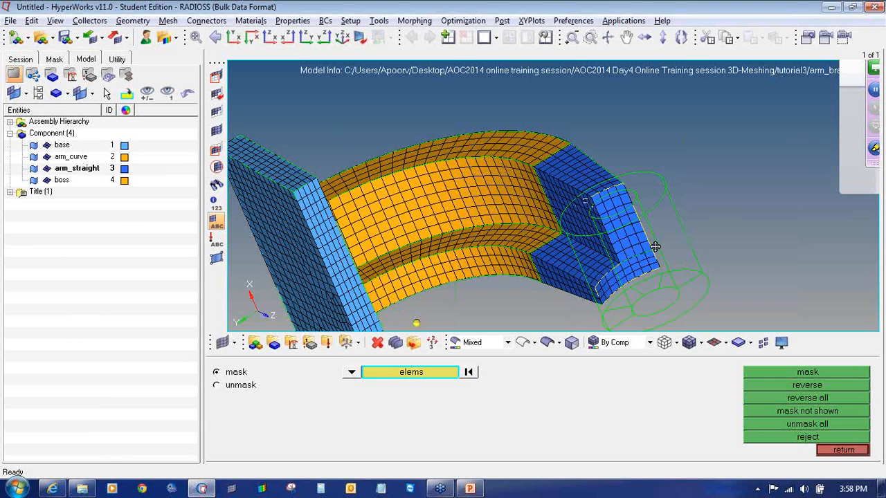
{"action": "left_click_drag", "start_coordinate": [681, 248], "coordinate": [700, 249], "text": "ctrl"}
{"action": "right_click_drag", "start_coordinate": [753, 261], "coordinate": [655, 254], "text": "ctrl"}
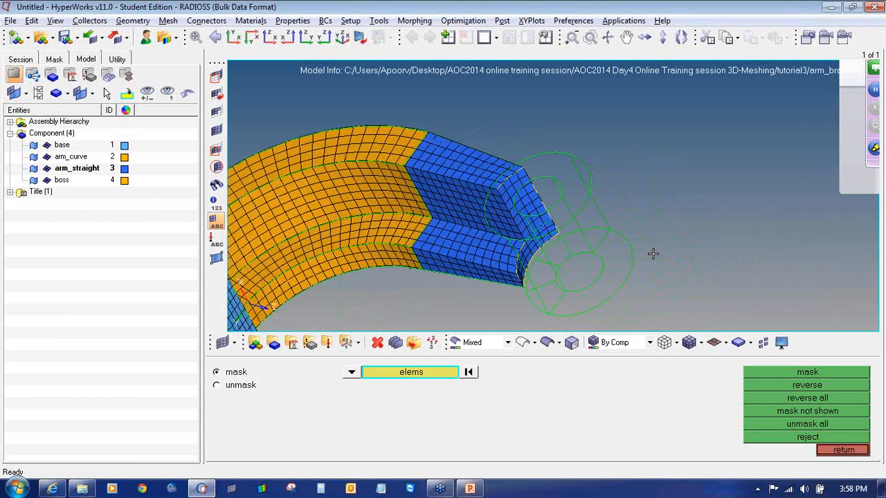
{"action": "left_click", "coordinate": [656, 254], "text": "ctrl"}
{"action": "left_click_drag", "start_coordinate": [672, 253], "coordinate": [745, 270], "text": "ctrl"}
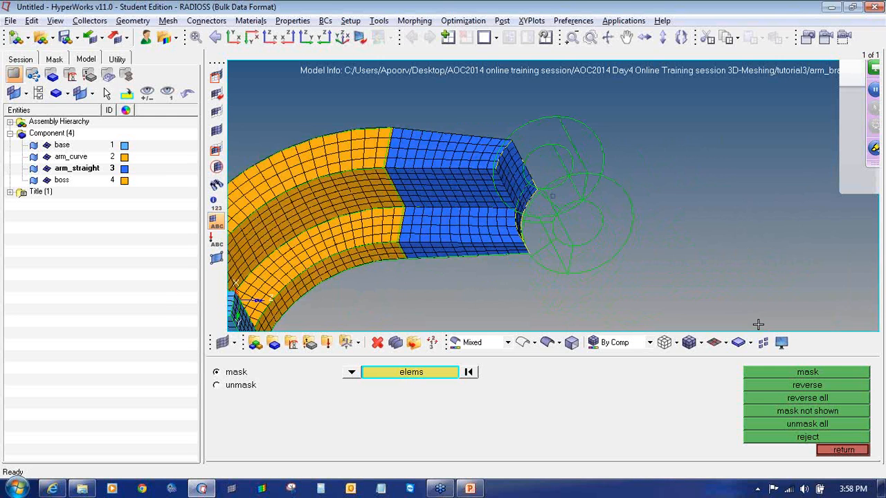
{"action": "left_click", "coordinate": [546, 342]}
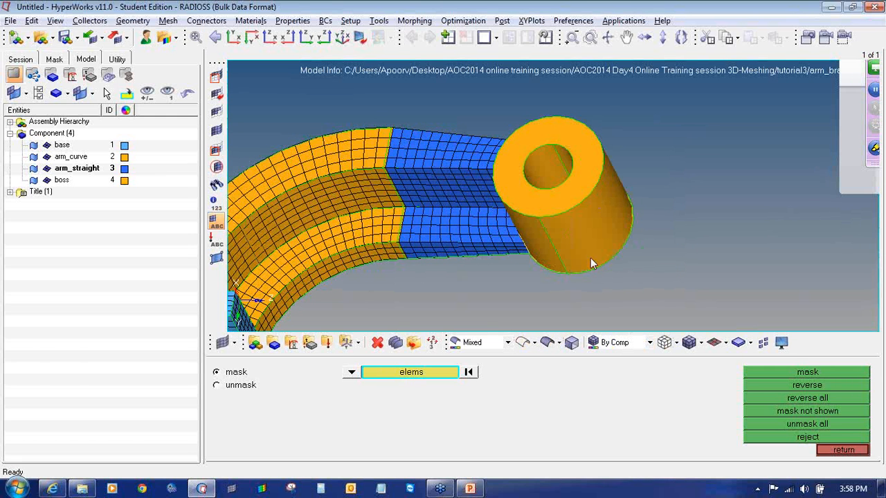
{"action": "left_click", "coordinate": [821, 448]}
- Automesh the five surfaces of the boss's end face with quads at element size 10
{"action": "left_click", "coordinate": [825, 398]}
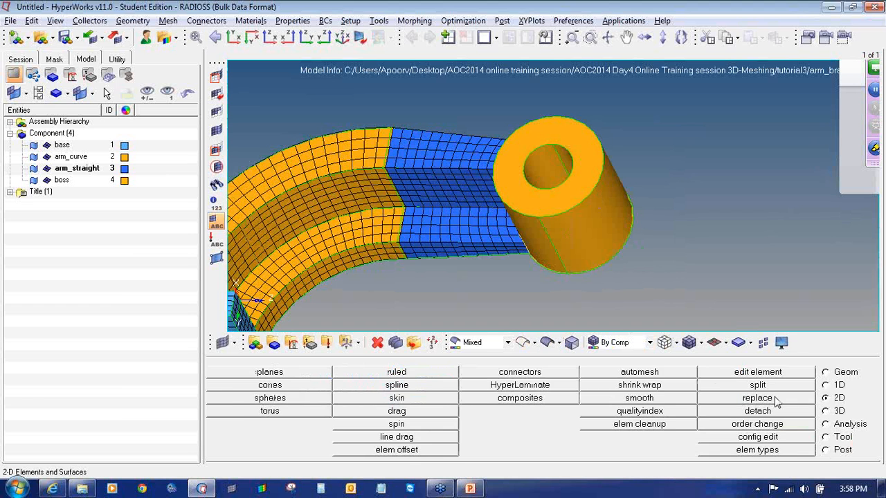
{"action": "left_click", "coordinate": [666, 379]}
{"action": "left_click_drag", "start_coordinate": [553, 257], "coordinate": [530, 199], "text": "ctrl"}
{"action": "left_click", "coordinate": [530, 198]}
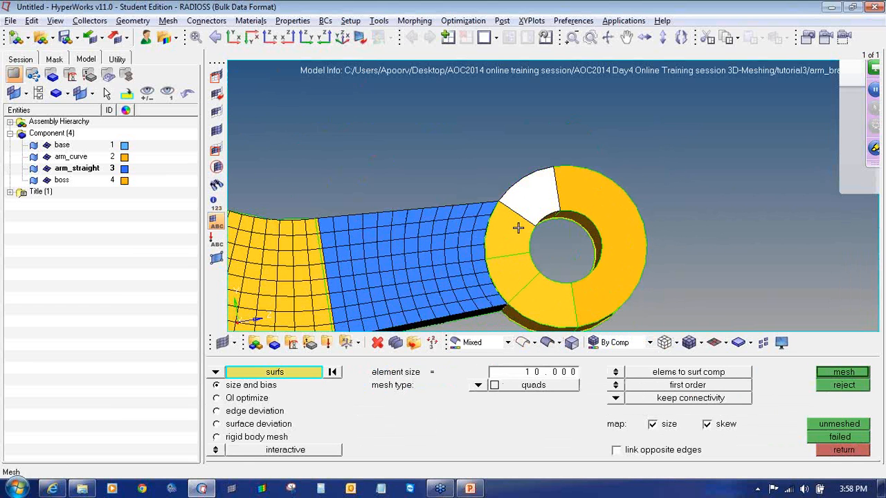
{"action": "left_click", "coordinate": [521, 270]}
{"action": "left_click", "coordinate": [508, 241]}
{"action": "left_click", "coordinate": [547, 299]}
{"action": "left_click", "coordinate": [617, 247]}
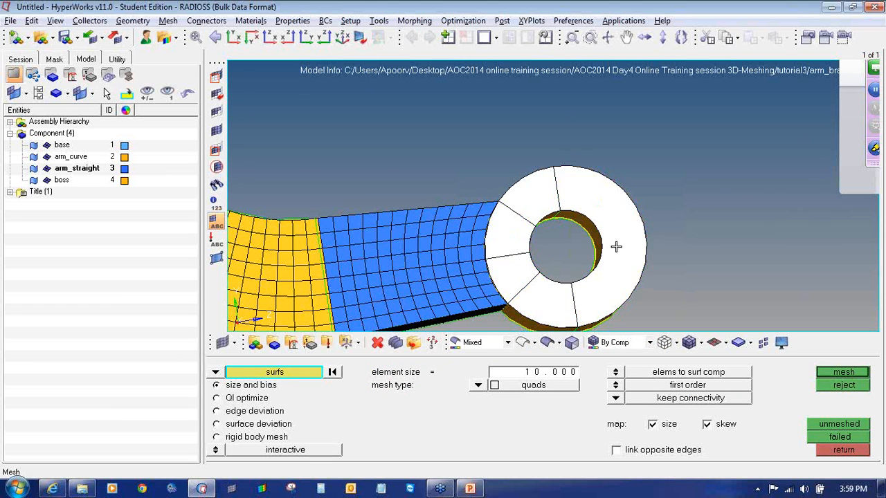
{"action": "left_click_drag", "start_coordinate": [619, 257], "coordinate": [706, 220], "text": "ctrl"}
{"action": "scroll", "coordinate": [531, 177], "scroll_direction": "up", "scroll_amount": 4, "text": "ctrl"}
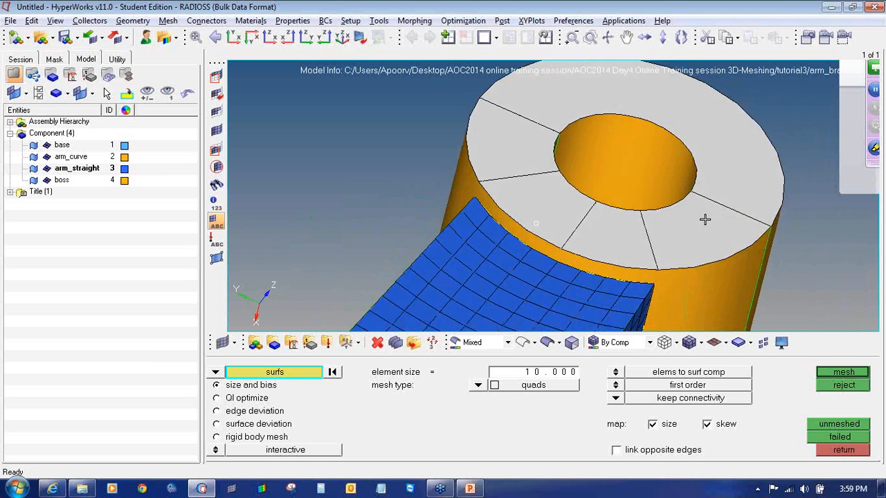
{"action": "middle_click", "coordinate": [556, 276]}
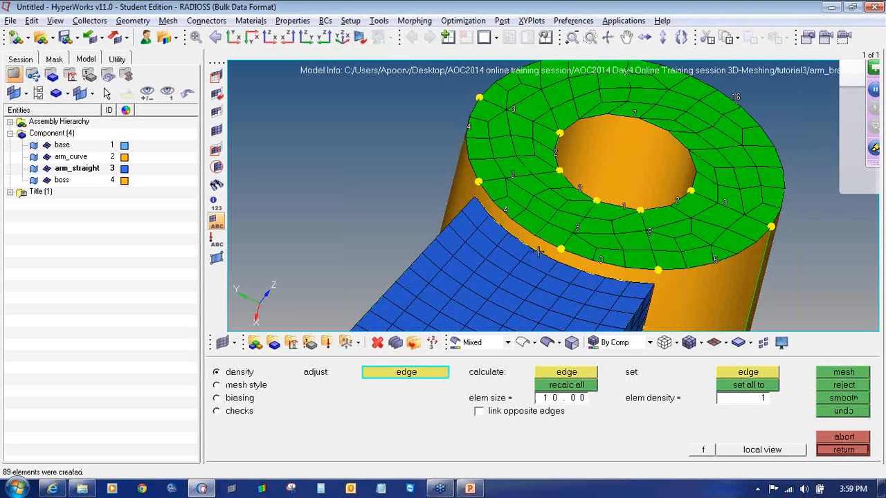
- Set the short outer edge's density to 4 and the bore edges to 4, 4, 4, 16 and 5, then remesh the boss face
{"action": "left_click", "coordinate": [619, 260]}
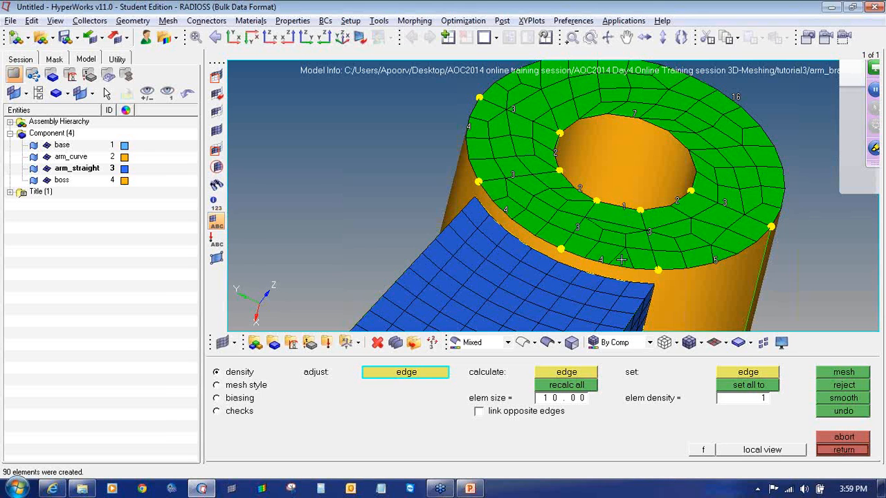
{"action": "left_click", "coordinate": [623, 207]}
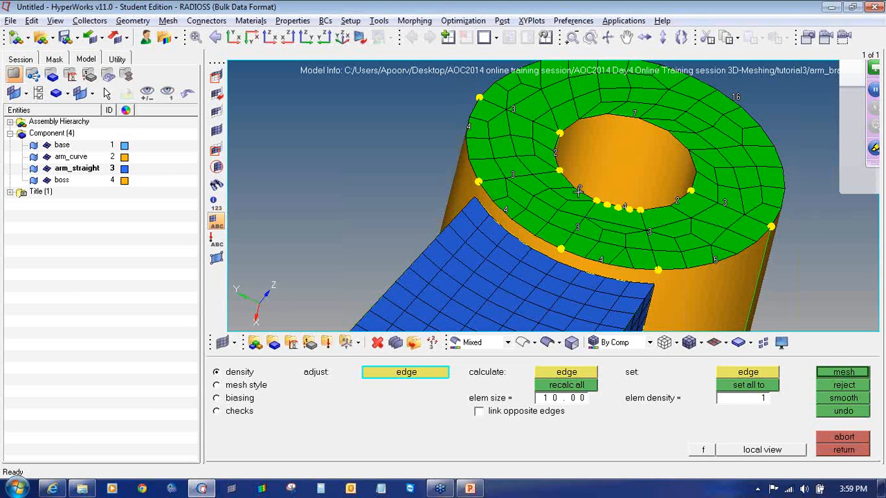
{"action": "left_click", "coordinate": [580, 189]}
{"action": "left_click", "coordinate": [558, 149]}
{"action": "right_click_drag", "start_coordinate": [624, 133], "coordinate": [614, 160], "text": "ctrl"}
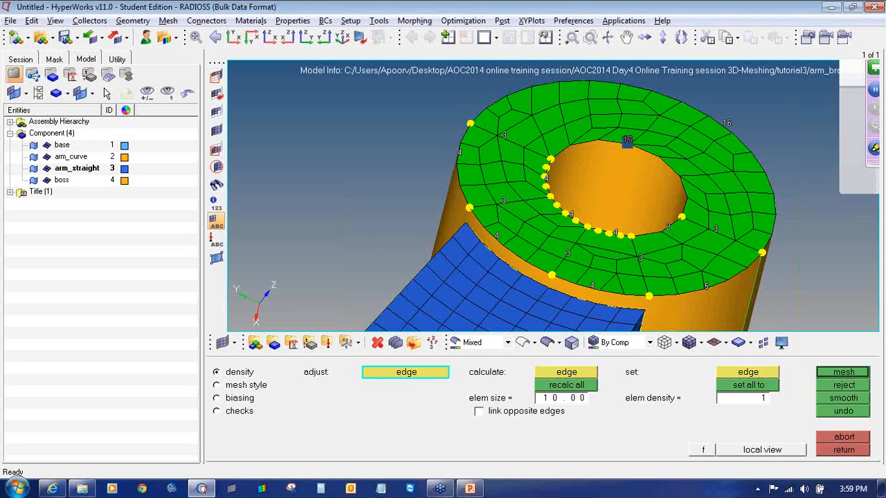
{"action": "left_click", "coordinate": [627, 141]}
{"action": "left_click", "coordinate": [666, 223]}
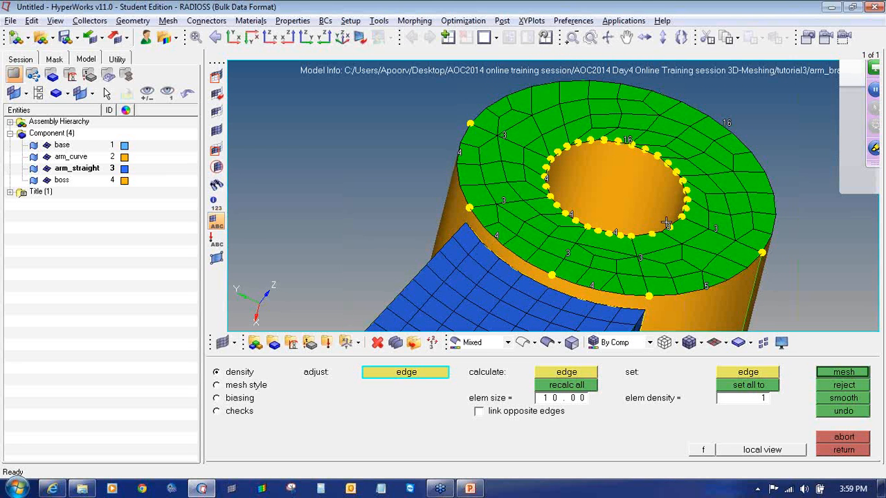
{"action": "left_click", "coordinate": [666, 223]}
{"action": "left_click", "coordinate": [666, 222]}
{"action": "middle_click", "coordinate": [666, 223]}
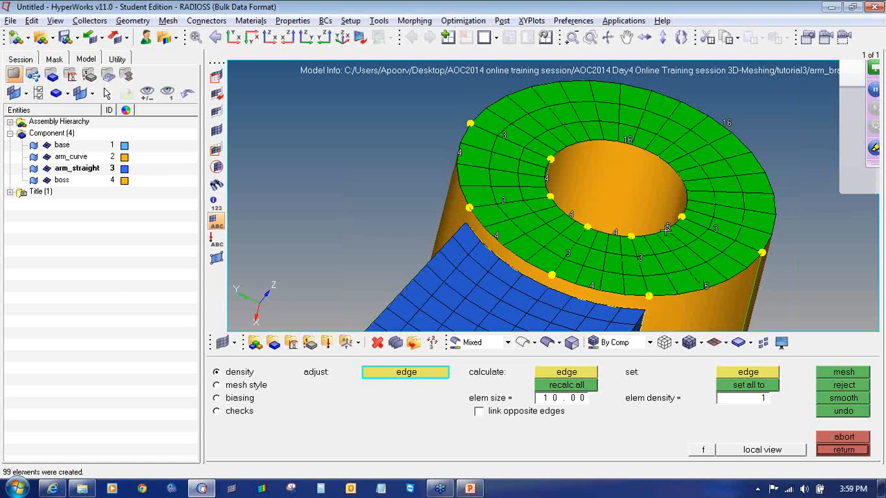
- Set the five radial edges of the boss face to a density of 4, remesh and accept the mesh
{"action": "left_click", "coordinate": [493, 139]}
{"action": "left_click", "coordinate": [506, 200]}
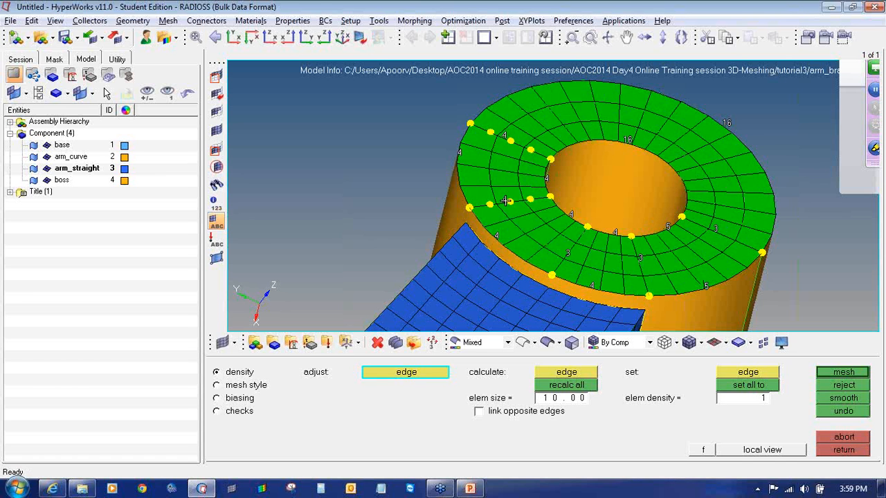
{"action": "left_click", "coordinate": [565, 255]}
{"action": "left_click", "coordinate": [637, 263]}
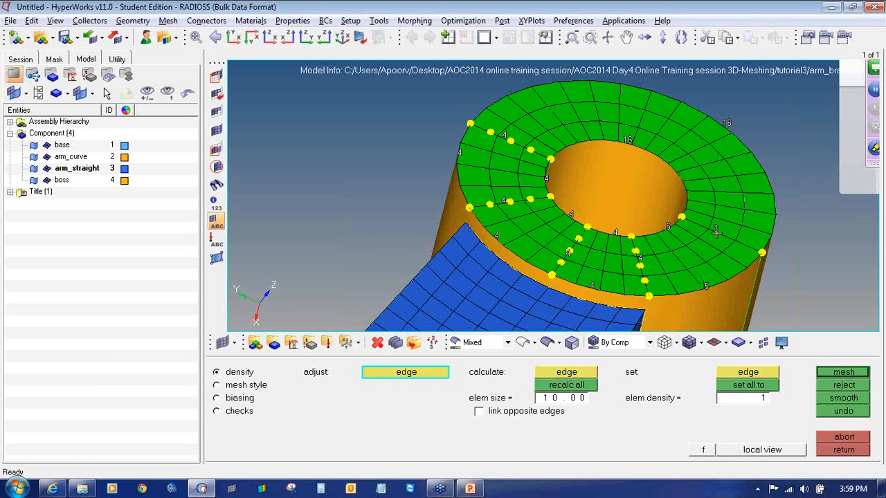
{"action": "left_click", "coordinate": [717, 233]}
{"action": "middle_click", "coordinate": [688, 160]}
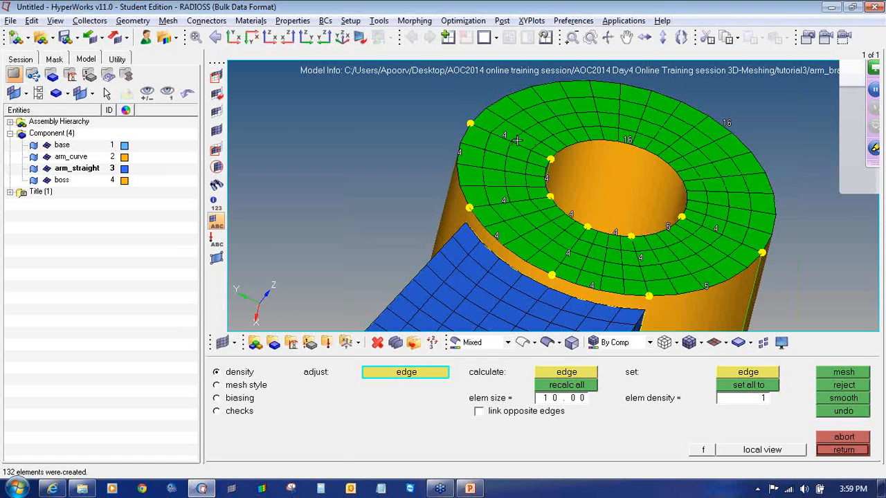
{"action": "key", "text": "Escape"}
{"action": "scroll", "coordinate": [600, 173], "scroll_direction": "down", "scroll_amount": 3, "text": "ctrl"}
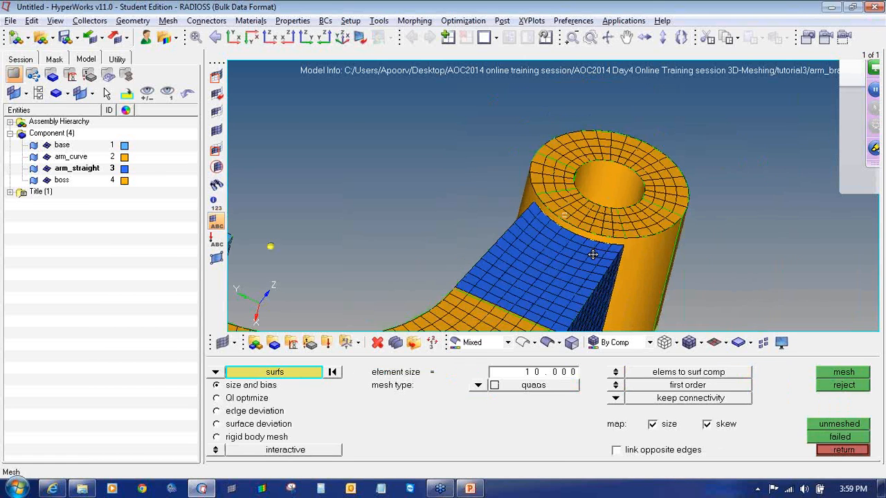
- Make boss the current component and leave Automesh
{"action": "left_click_drag", "start_coordinate": [593, 254], "coordinate": [515, 246], "text": "ctrl"}
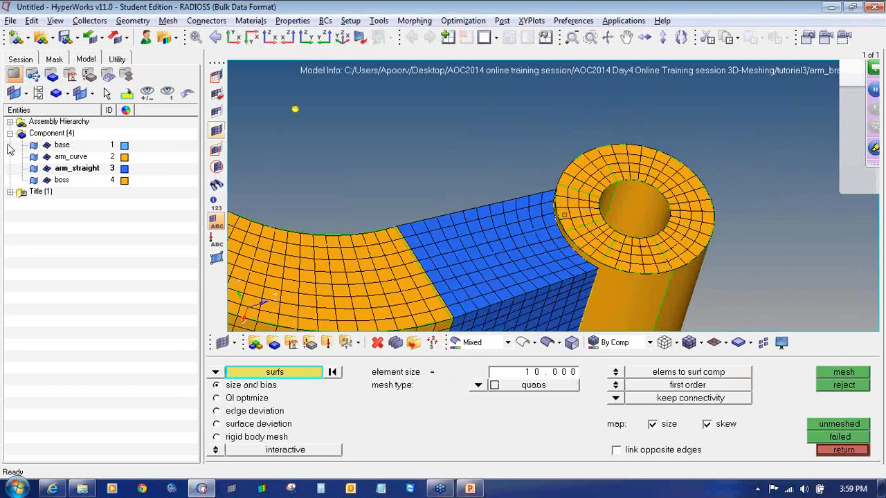
{"action": "right_click", "coordinate": [61, 181]}
{"action": "left_click", "coordinate": [99, 274]}
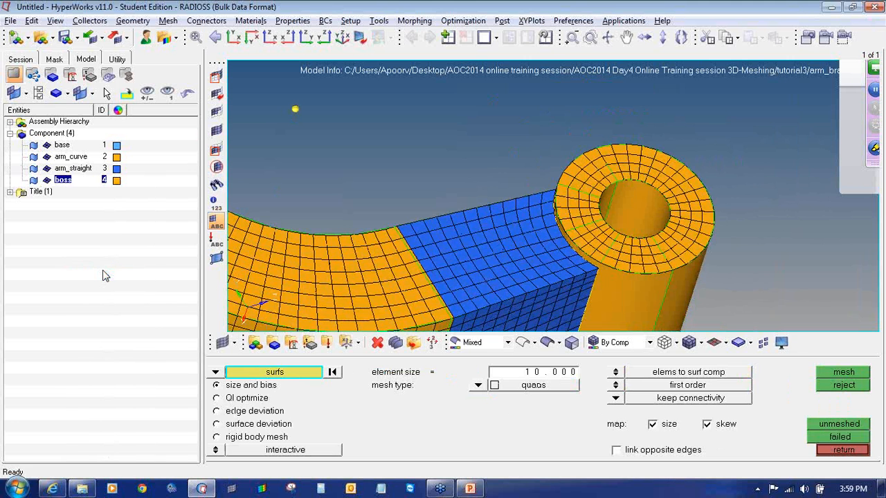
{"action": "left_click", "coordinate": [844, 450]}
{"action": "right_click_drag", "start_coordinate": [530, 161], "coordinate": [441, 120], "text": "ctrl"}
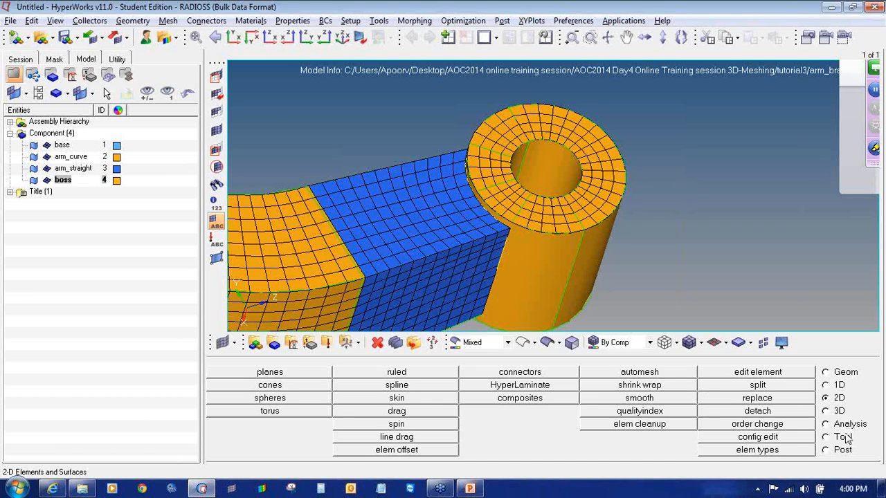
{"action": "left_click", "coordinate": [828, 413]}
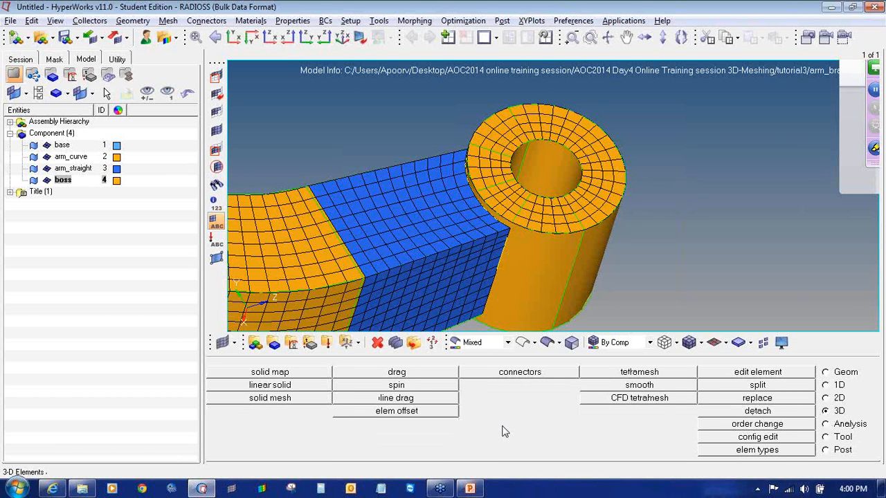
{"action": "left_click", "coordinate": [270, 373]}
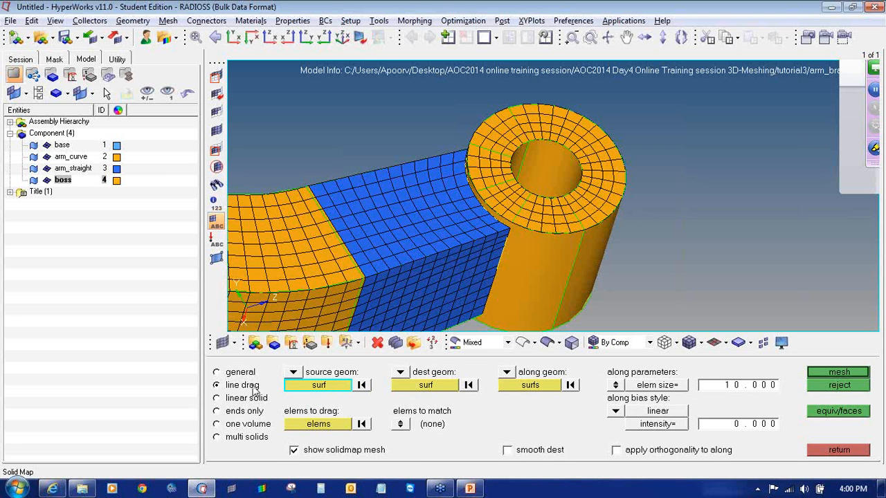
{"action": "left_click", "coordinate": [252, 387]}
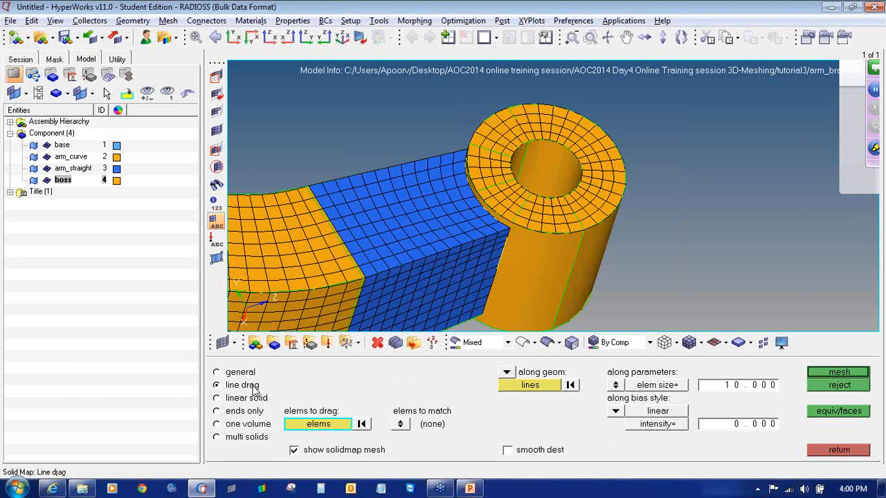
{"action": "left_click", "coordinate": [247, 373]}
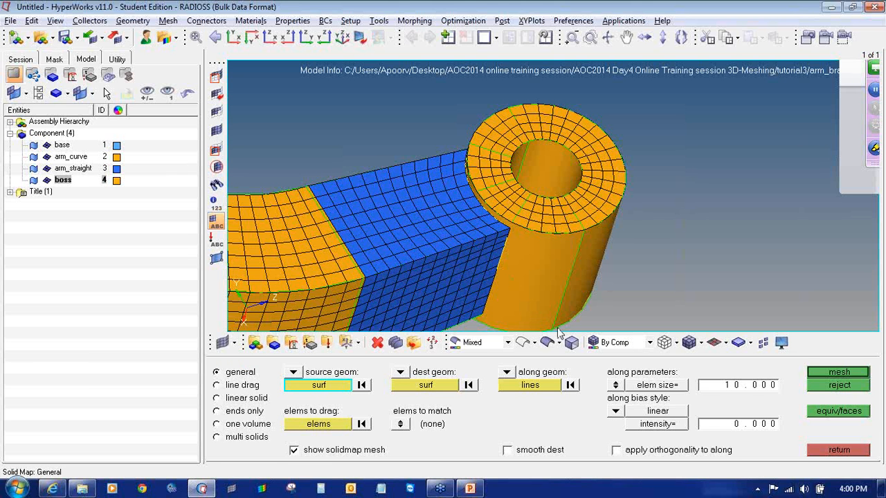
- Display the geometry as wireframe to examine the boss beside the arm mesh, and leave Solid Map
{"action": "left_click", "coordinate": [524, 343]}
{"action": "left_click_drag", "start_coordinate": [535, 189], "coordinate": [524, 335], "text": "ctrl"}
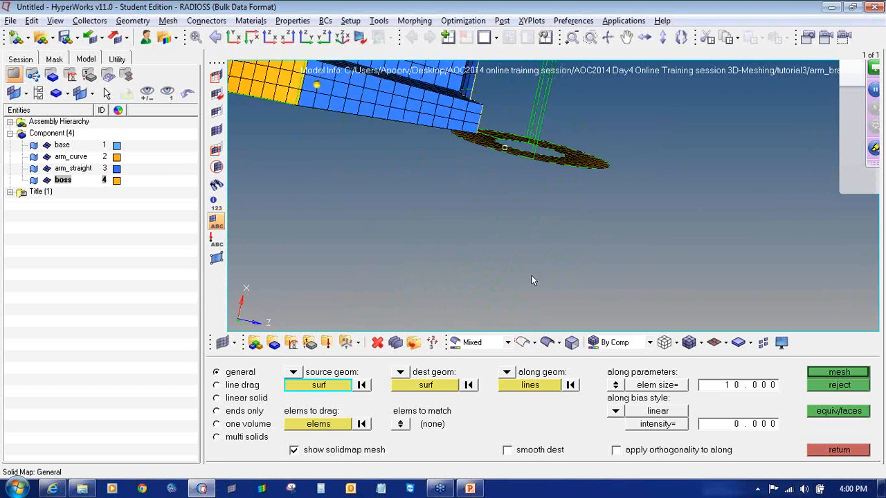
{"action": "left_click_drag", "start_coordinate": [436, 200], "coordinate": [477, 263], "text": "ctrl"}
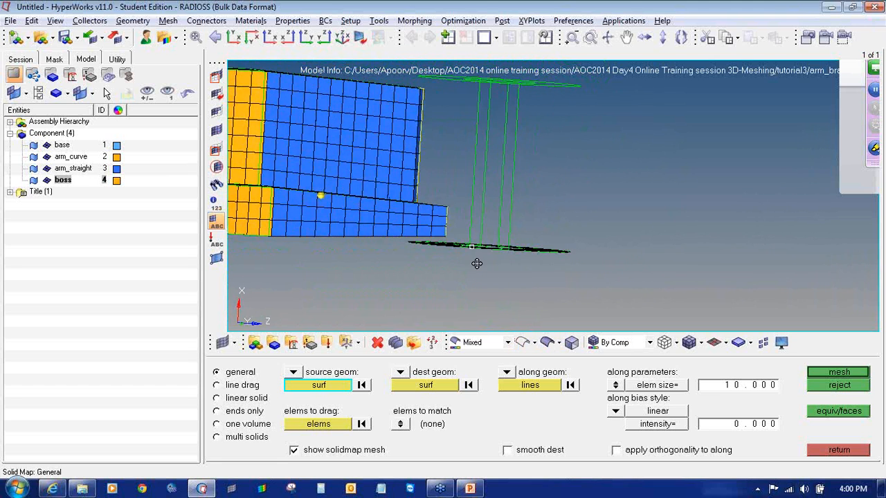
{"action": "right_click_drag", "start_coordinate": [400, 163], "coordinate": [397, 244], "text": "ctrl"}
{"action": "scroll", "coordinate": [418, 162], "scroll_direction": "up", "scroll_amount": 2, "text": "ctrl"}
{"action": "scroll", "coordinate": [419, 162], "scroll_direction": "down", "scroll_amount": 2, "text": "ctrl"}
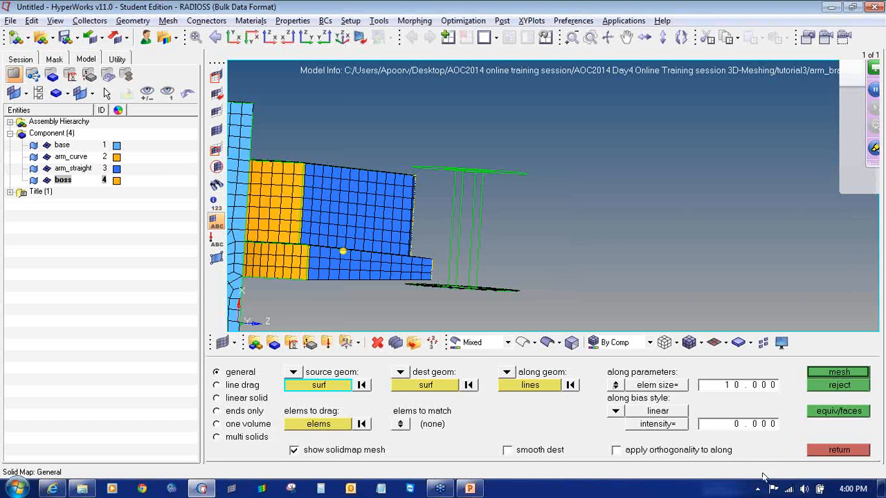
{"action": "left_click", "coordinate": [839, 450]}
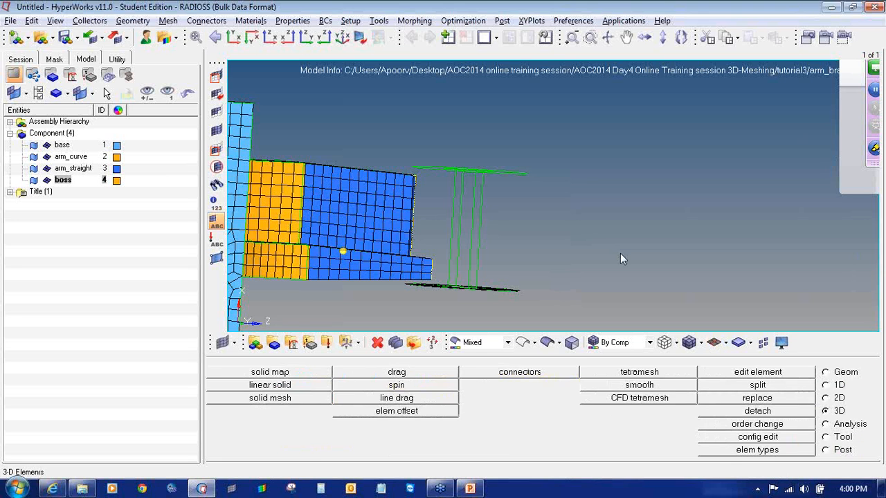
{"action": "key", "text": "shift+F4"}
{"action": "left_click_drag", "start_coordinate": [408, 223], "coordinate": [506, 309], "text": "ctrl"}
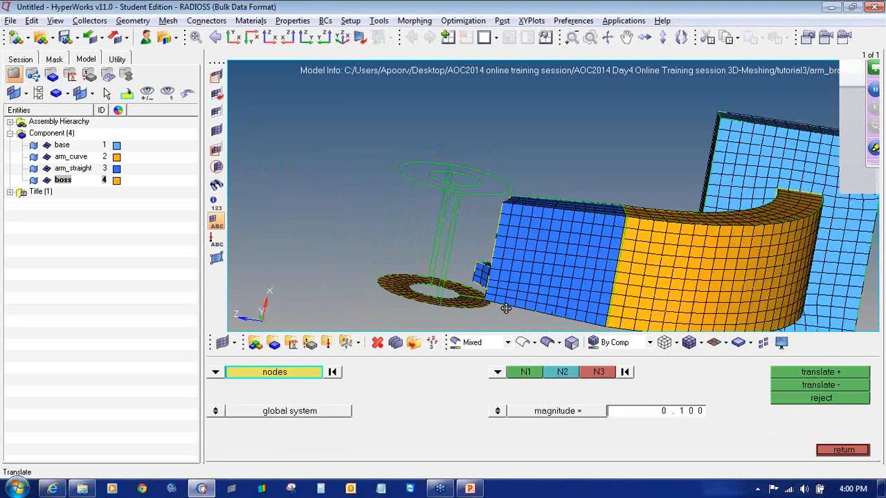
{"action": "scroll", "coordinate": [475, 300], "scroll_direction": "up", "scroll_amount": 6}
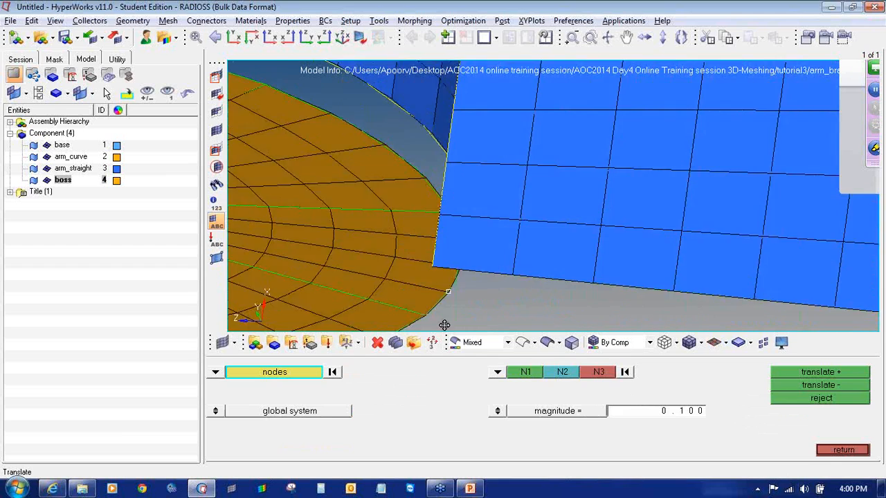
{"action": "left_click_drag", "start_coordinate": [445, 325], "coordinate": [386, 225], "text": "ctrl"}
{"action": "scroll", "coordinate": [430, 279], "scroll_direction": "down", "scroll_amount": 5}
{"action": "scroll", "coordinate": [448, 196], "scroll_direction": "up", "scroll_amount": 4}
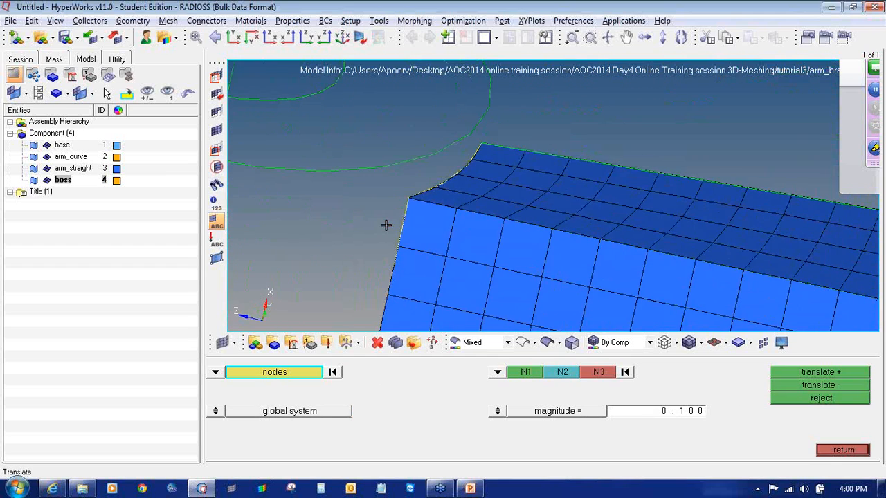
- Start a Project to line operation and duplicate the corner node at the boss end of the arm_straight mesh
{"action": "key", "text": "F7"}
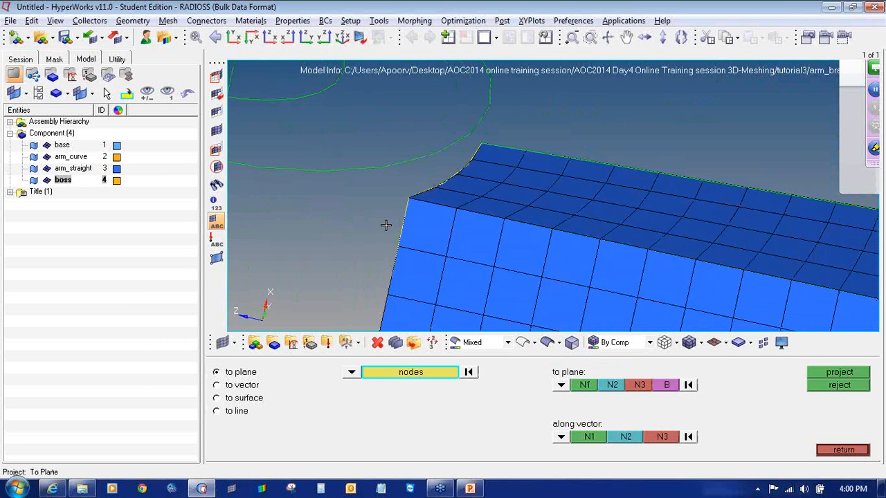
{"action": "left_click", "coordinate": [241, 411]}
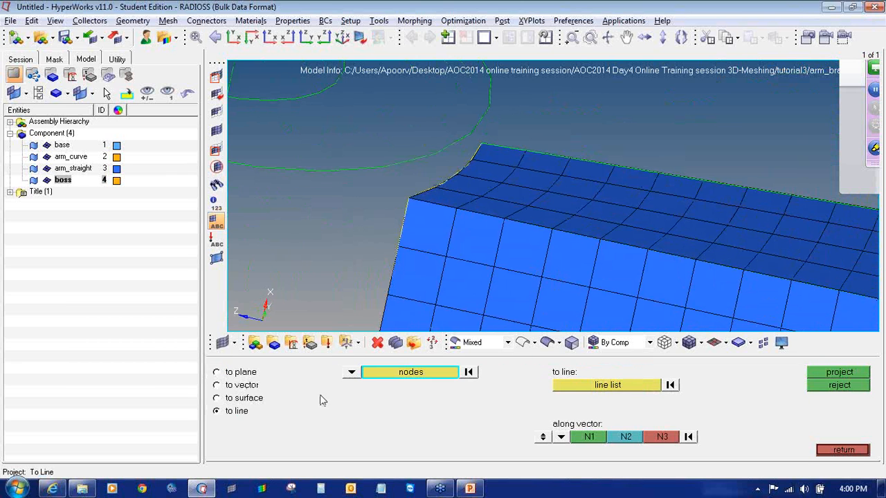
{"action": "left_click", "coordinate": [409, 198]}
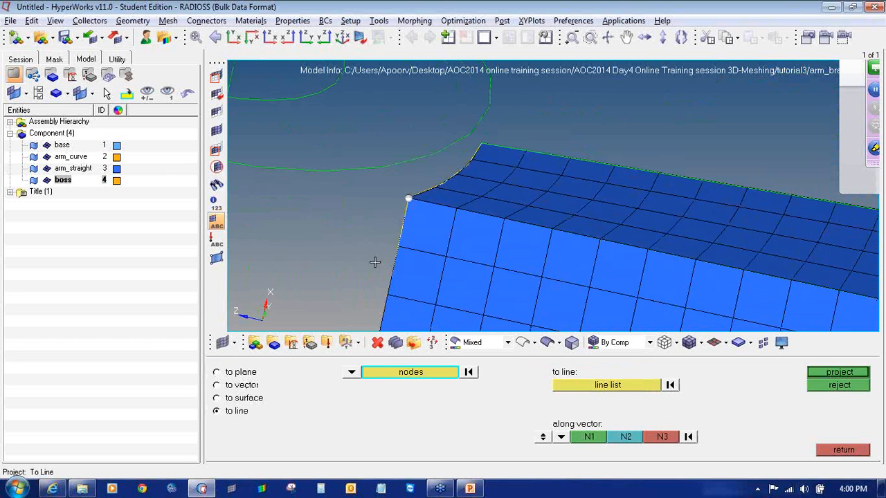
{"action": "left_click", "coordinate": [388, 379]}
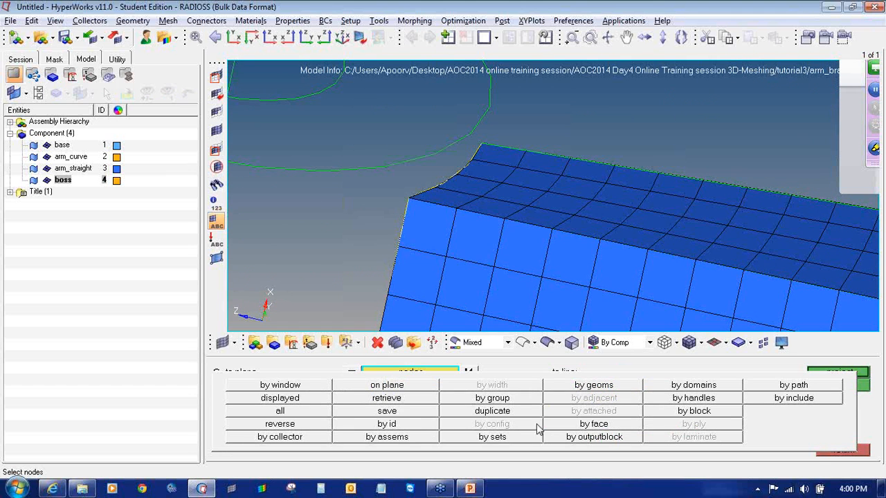
{"action": "left_click", "coordinate": [485, 413]}
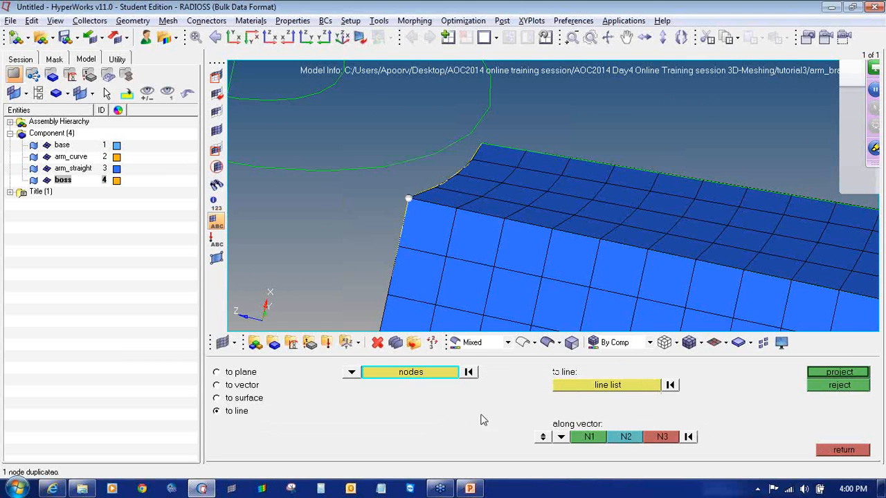
- Project the duplicated node onto the boss's outer circular edge along the line normal
{"action": "left_click", "coordinate": [574, 386]}
{"action": "left_click", "coordinate": [489, 97]}
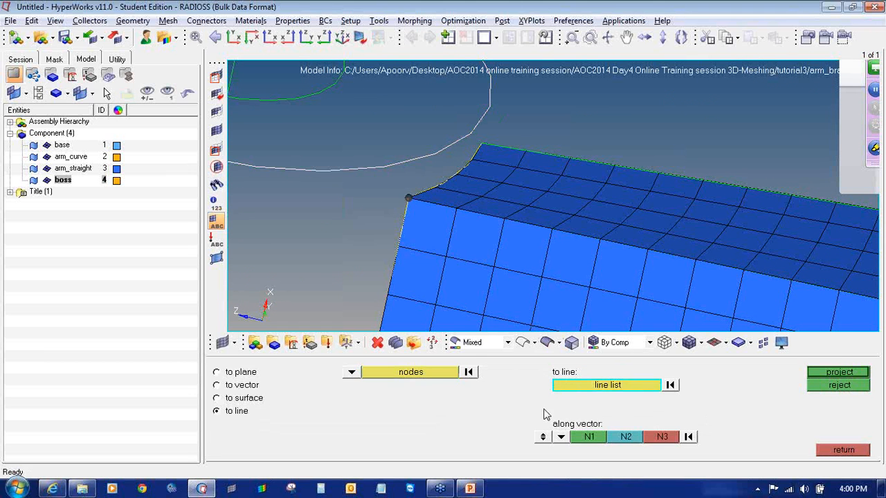
{"action": "left_click", "coordinate": [543, 437]}
{"action": "left_click", "coordinate": [825, 374]}
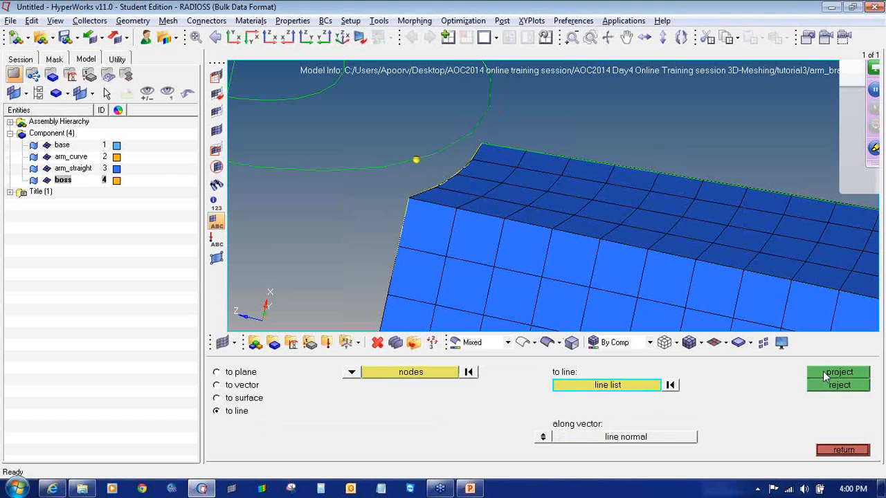
- Leave the node projection and set up a general Solid Map with source geometry set to none
{"action": "left_click", "coordinate": [844, 452]}
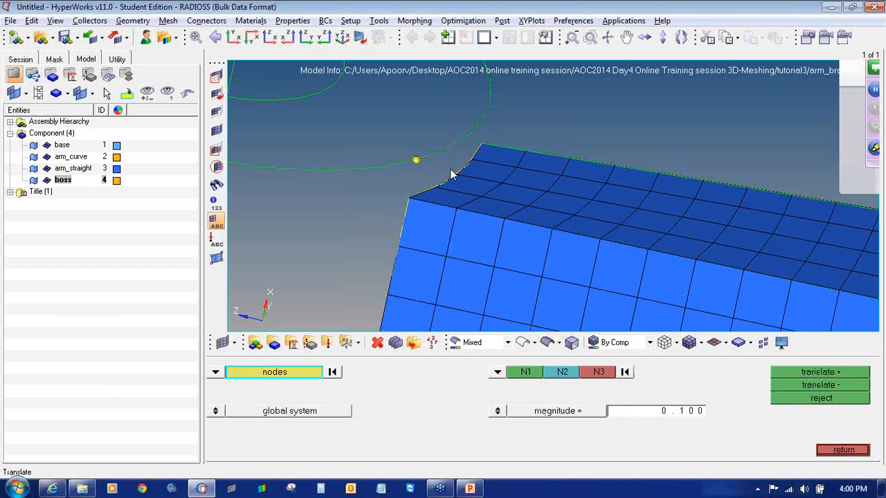
{"action": "scroll", "coordinate": [451, 175], "scroll_direction": "down", "scroll_amount": 4, "text": "ctrl"}
{"action": "left_click_drag", "start_coordinate": [526, 238], "coordinate": [447, 182], "text": "ctrl"}
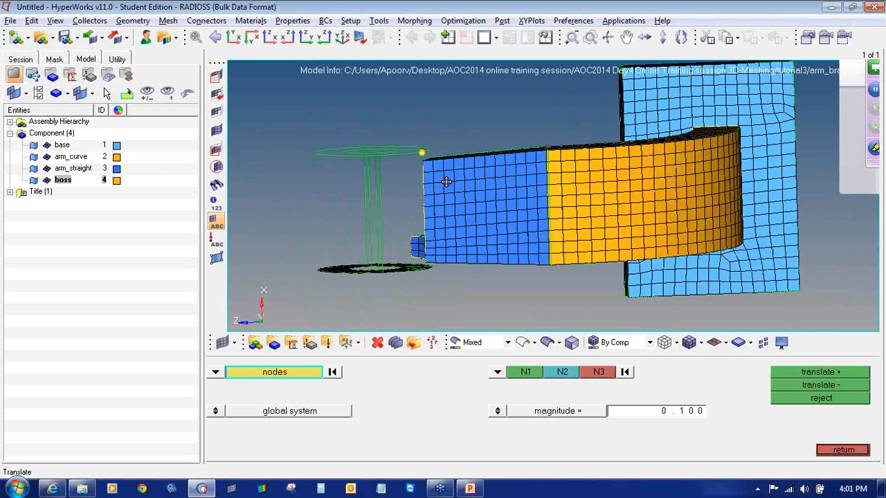
{"action": "scroll", "coordinate": [419, 230], "scroll_direction": "up", "scroll_amount": 3, "text": "ctrl"}
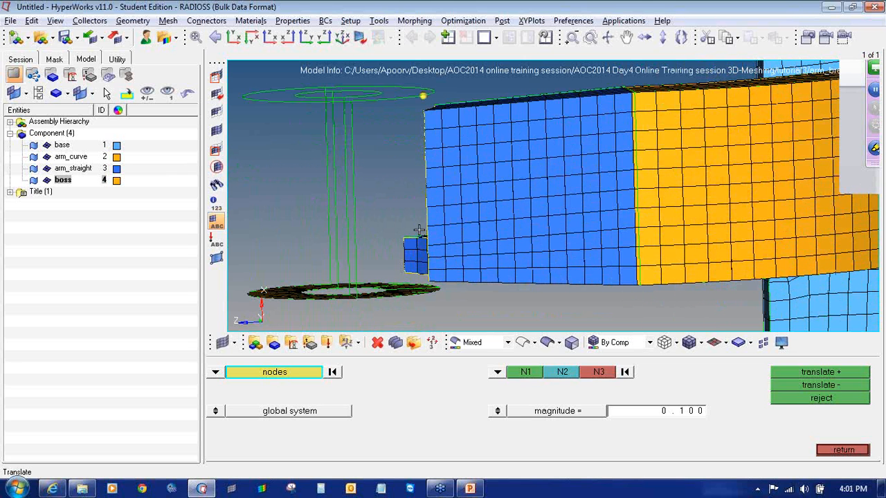
{"action": "left_click", "coordinate": [841, 452]}
{"action": "left_click", "coordinate": [294, 373]}
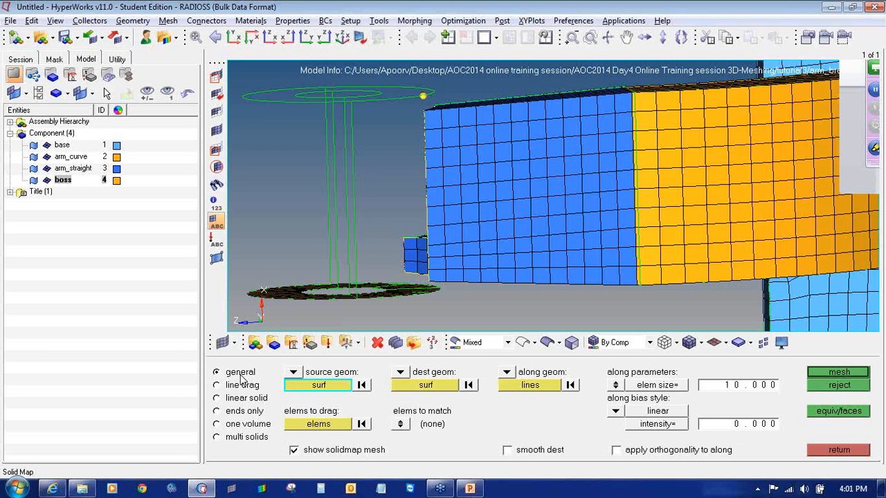
{"action": "left_click", "coordinate": [293, 374]}
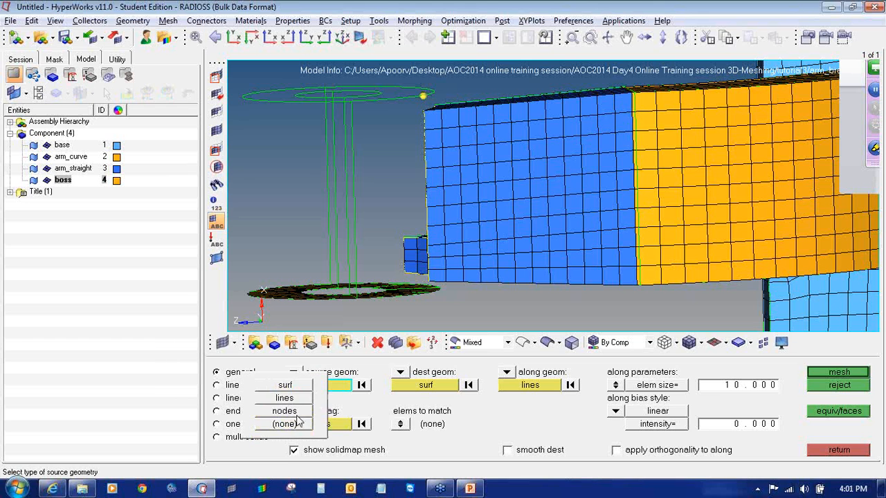
{"action": "left_click", "coordinate": [285, 423]}
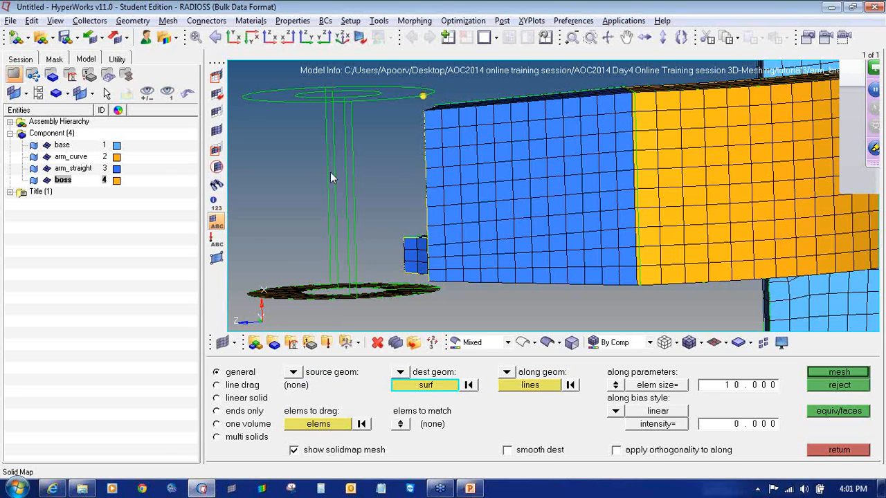
- Shade the geometry, select the boss's unmeshed ring-shaped end face as the destination surface, and restore the wireframe display
{"action": "left_click", "coordinate": [547, 342]}
{"action": "right_click_drag", "start_coordinate": [376, 130], "coordinate": [375, 148], "text": "ctrl"}
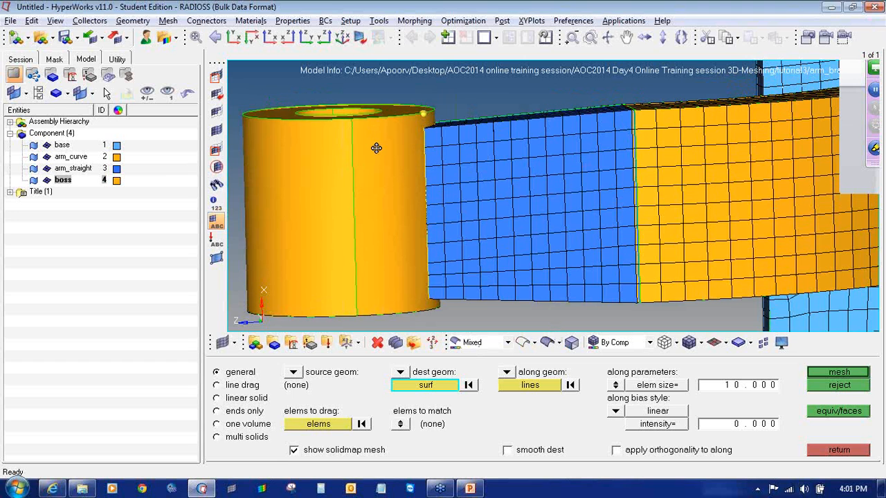
{"action": "left_click", "coordinate": [389, 112]}
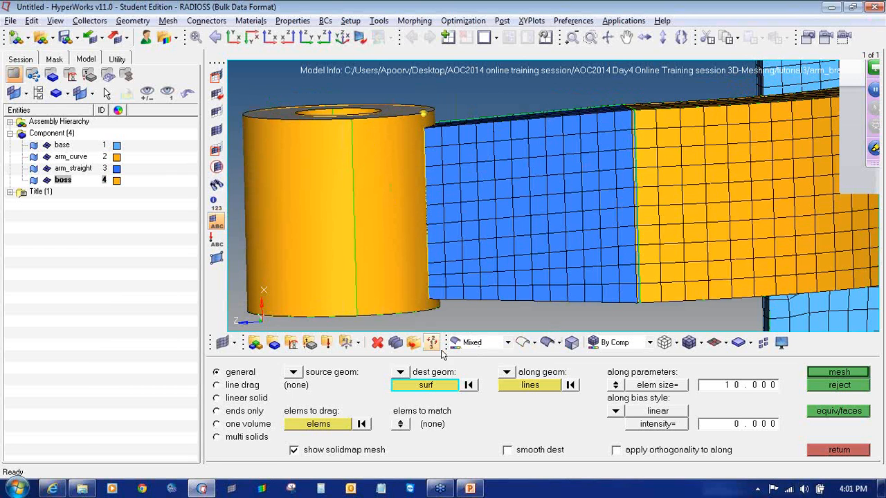
{"action": "left_click", "coordinate": [523, 343]}
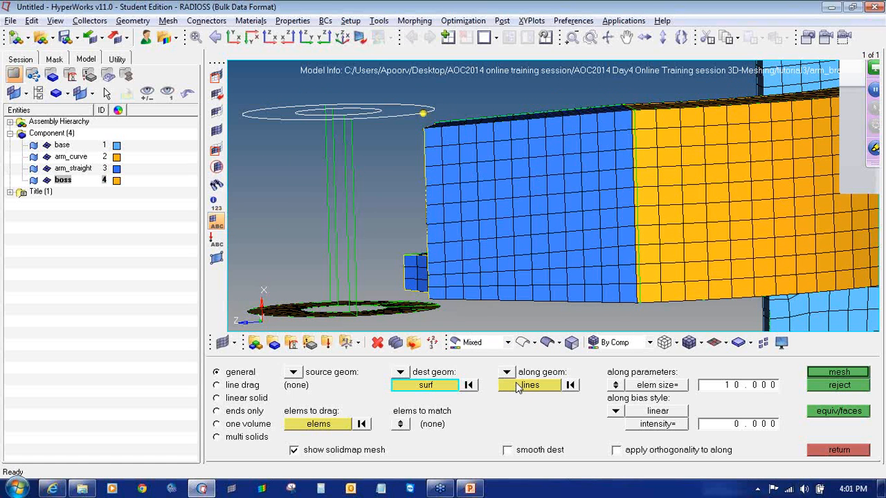
- Set the along geometry to mixed and select one of the boss's straight lengthwise lines as the guide
{"action": "left_click", "coordinate": [508, 374]}
{"action": "left_click", "coordinate": [498, 424]}
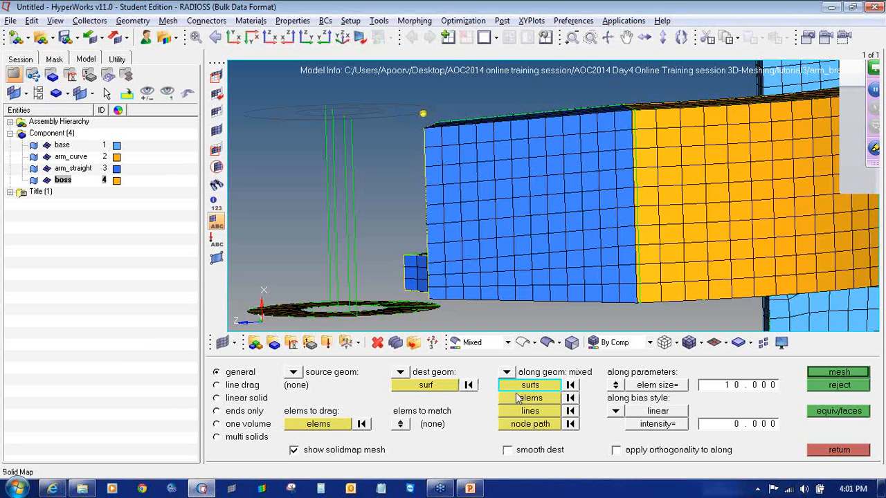
{"action": "left_click", "coordinate": [530, 411]}
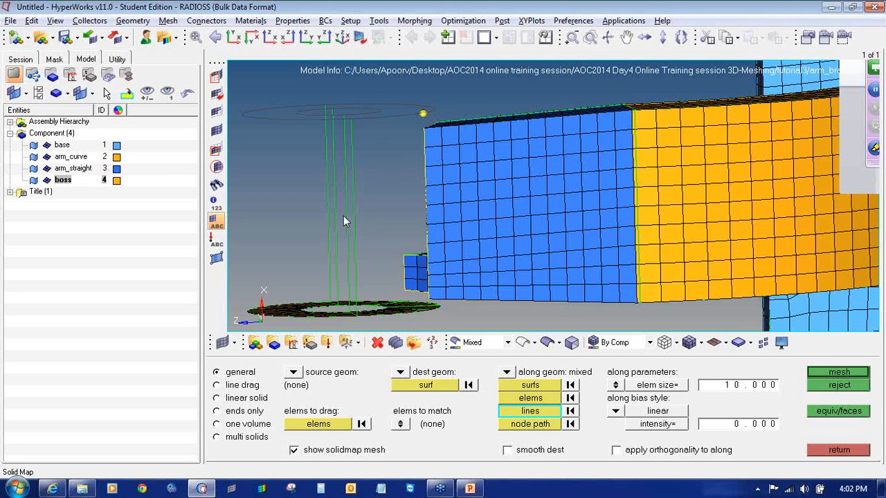
{"action": "left_click", "coordinate": [352, 215]}
- Start a node path from the outer-edge node of the boss's meshed face to the adjacent arm_straight corner node
{"action": "left_click", "coordinate": [542, 425]}
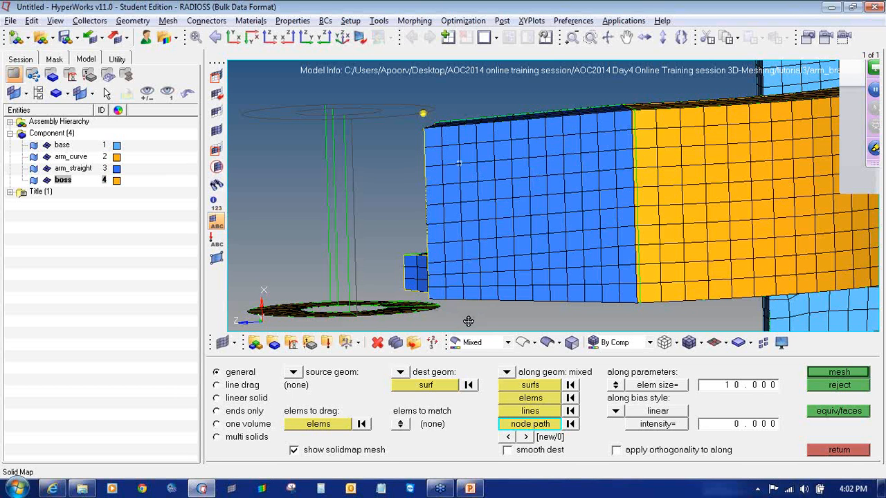
{"action": "left_click_drag", "start_coordinate": [467, 318], "coordinate": [509, 282], "text": "ctrl"}
{"action": "scroll", "coordinate": [432, 272], "scroll_direction": "up", "scroll_amount": 5, "text": "ctrl"}
{"action": "left_click", "coordinate": [442, 297]}
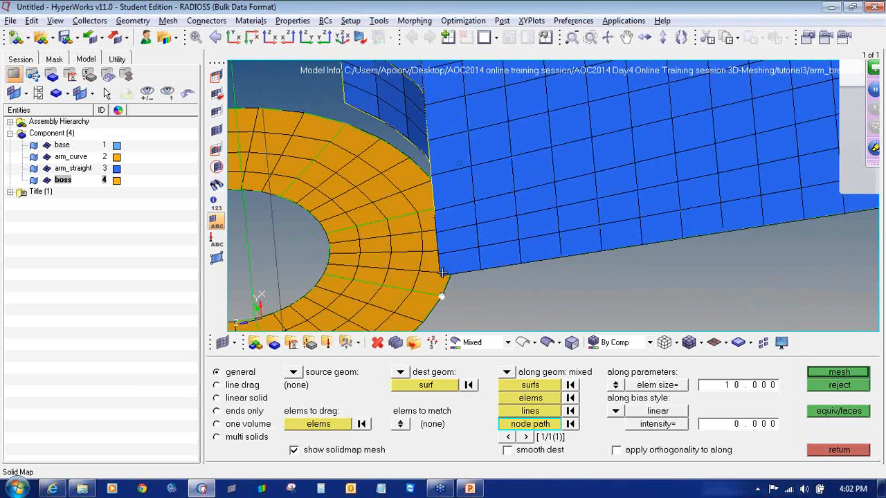
{"action": "left_click", "coordinate": [442, 274]}
- Extend the node path along the arm_straight mesh's corner edge and end it at the projected node on the boss's far rim
{"action": "left_click_drag", "start_coordinate": [472, 236], "coordinate": [509, 221], "text": "ctrl"}
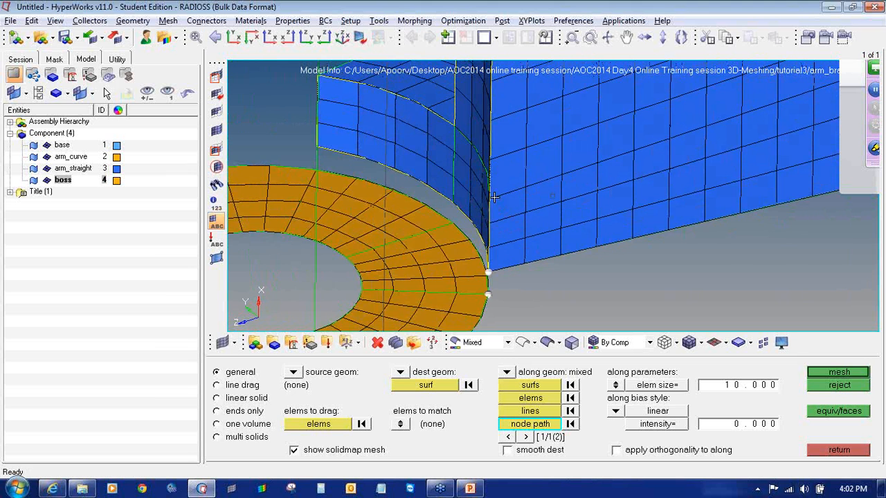
{"action": "right_click_drag", "start_coordinate": [482, 113], "coordinate": [471, 245], "text": "ctrl"}
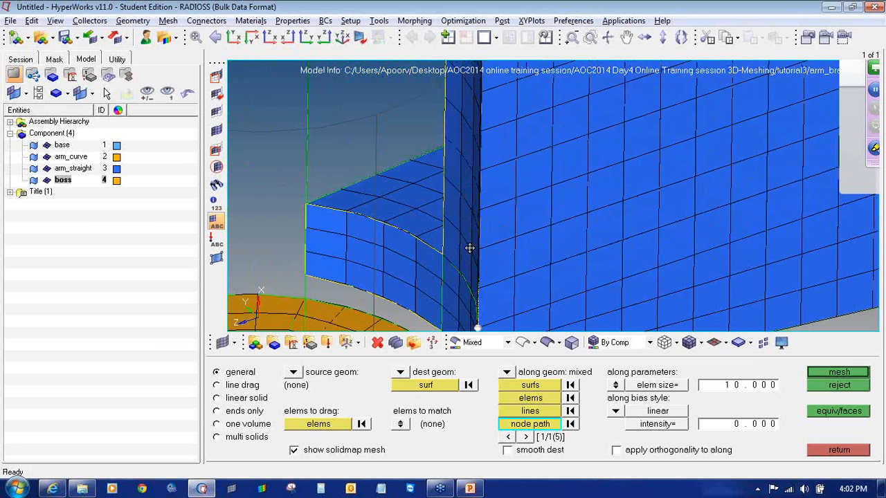
{"action": "left_click", "coordinate": [484, 130]}
{"action": "left_click_drag", "start_coordinate": [483, 131], "coordinate": [471, 182], "text": "ctrl"}
{"action": "scroll", "coordinate": [470, 181], "scroll_direction": "up", "scroll_amount": 3, "text": "ctrl"}
{"action": "left_click", "coordinate": [486, 194]}
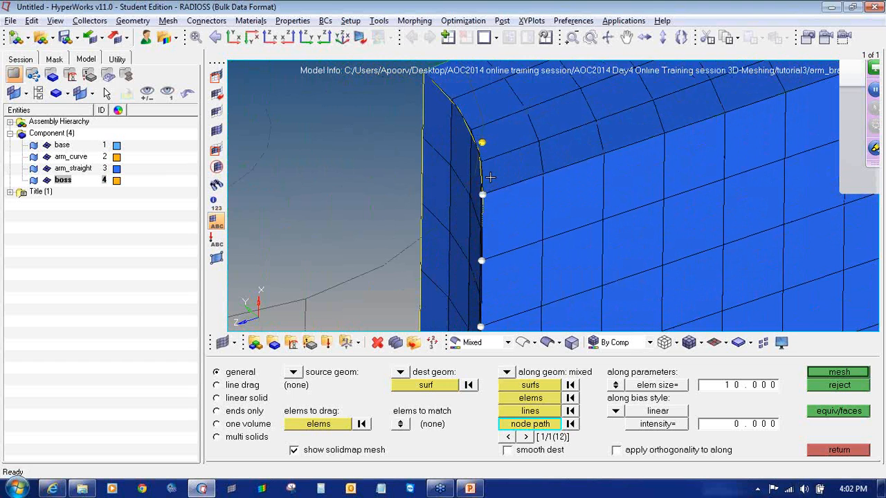
{"action": "left_click", "coordinate": [483, 143]}
{"action": "scroll", "coordinate": [495, 214], "scroll_direction": "down", "scroll_amount": 5, "text": "ctrl"}
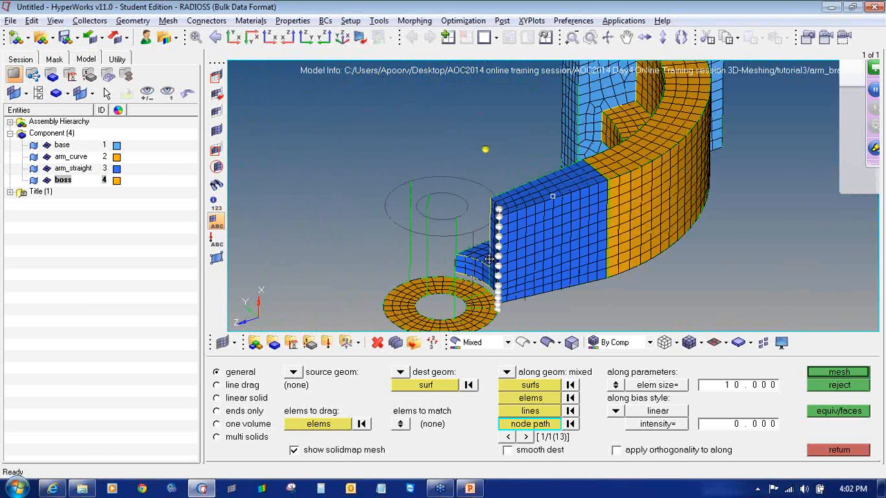
{"action": "left_click_drag", "start_coordinate": [474, 257], "coordinate": [433, 253], "text": "ctrl"}
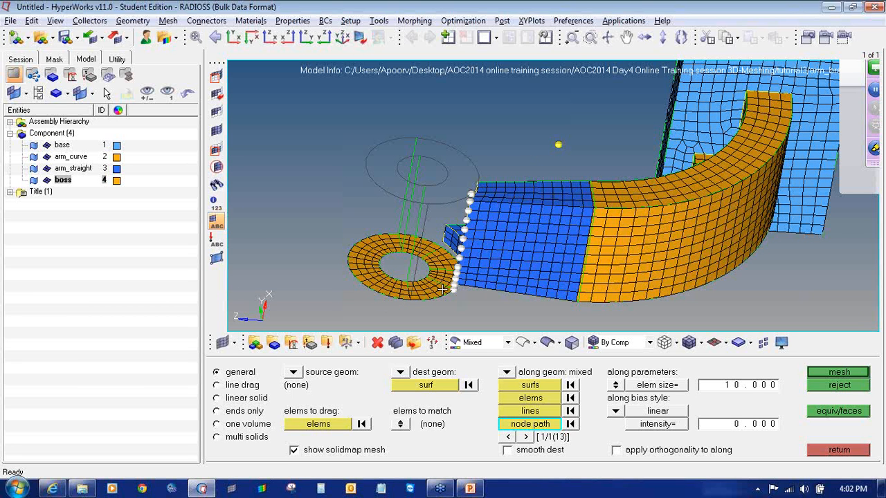
- Select all shell elements of the boss's ring as the elements to drag and generate the solid map mesh
{"action": "left_click", "coordinate": [319, 424]}
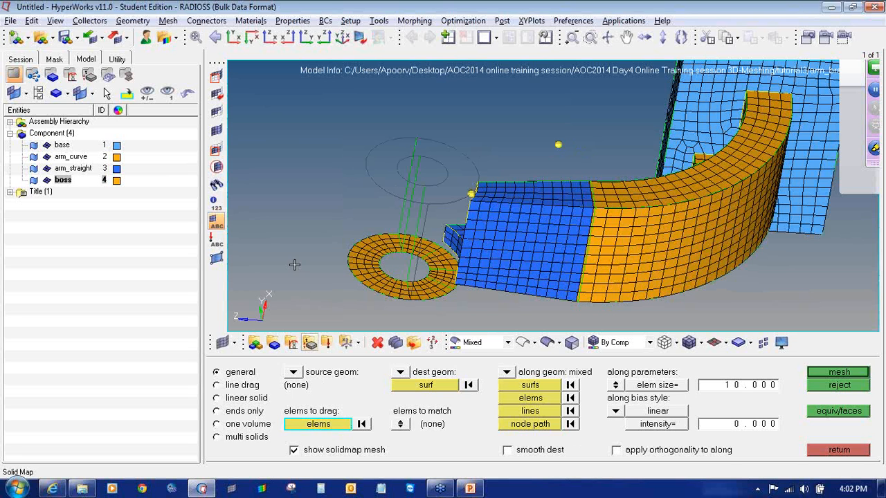
{"action": "left_click_drag", "start_coordinate": [374, 285], "coordinate": [418, 329], "text": "ctrl"}
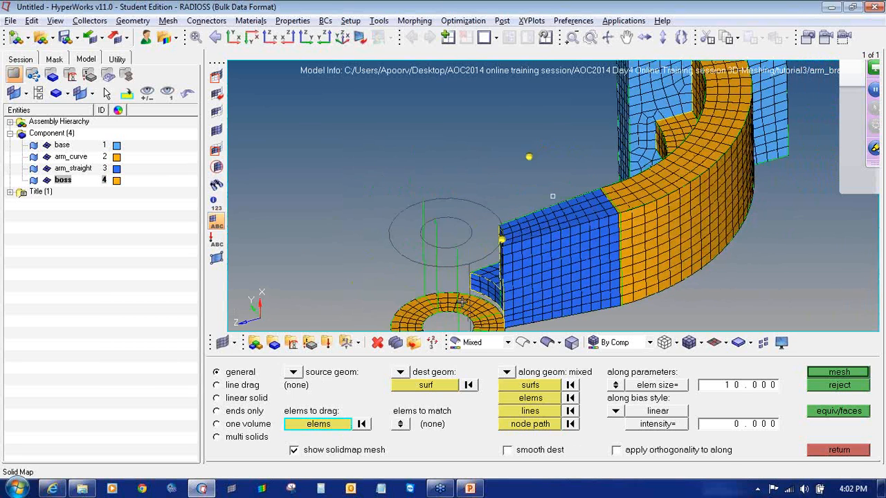
{"action": "right_click_drag", "start_coordinate": [418, 330], "coordinate": [394, 252], "text": "ctrl"}
{"action": "scroll", "coordinate": [393, 251], "scroll_direction": "up", "scroll_amount": 3, "text": "ctrl"}
{"action": "left_click_drag", "start_coordinate": [326, 189], "coordinate": [479, 308], "text": "shift"}
{"action": "left_click_drag", "start_coordinate": [457, 202], "coordinate": [512, 284], "text": "shift"}
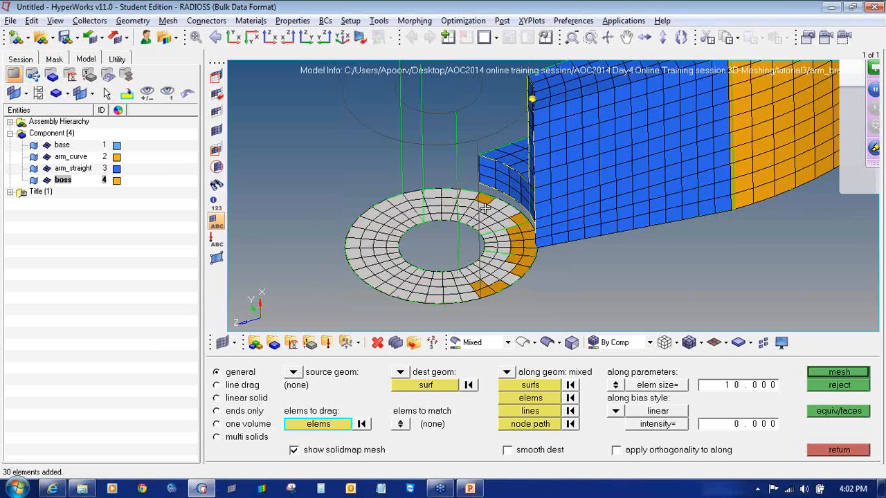
{"action": "left_click_drag", "start_coordinate": [499, 236], "coordinate": [524, 251], "text": "shift"}
{"action": "left_click_drag", "start_coordinate": [459, 262], "coordinate": [536, 301], "text": "shift"}
{"action": "left_click_drag", "start_coordinate": [508, 247], "coordinate": [534, 273], "text": "shift"}
{"action": "left_click", "coordinate": [519, 231]}
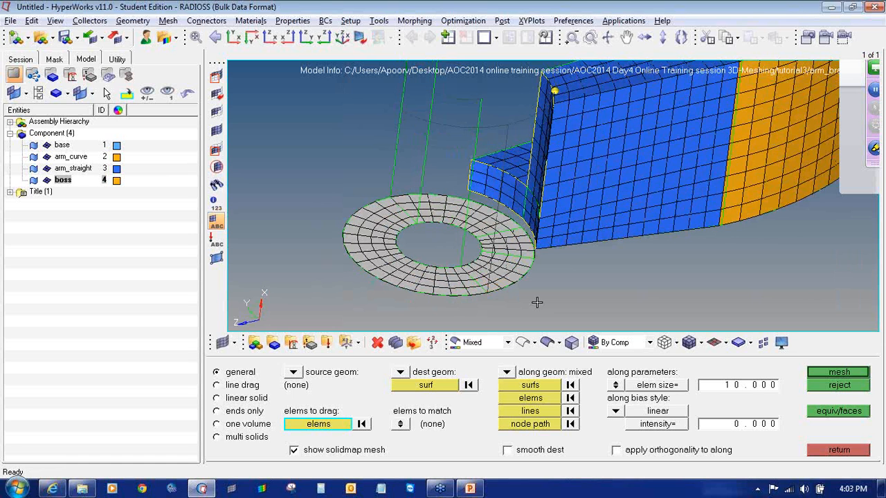
{"action": "left_click", "coordinate": [829, 374]}
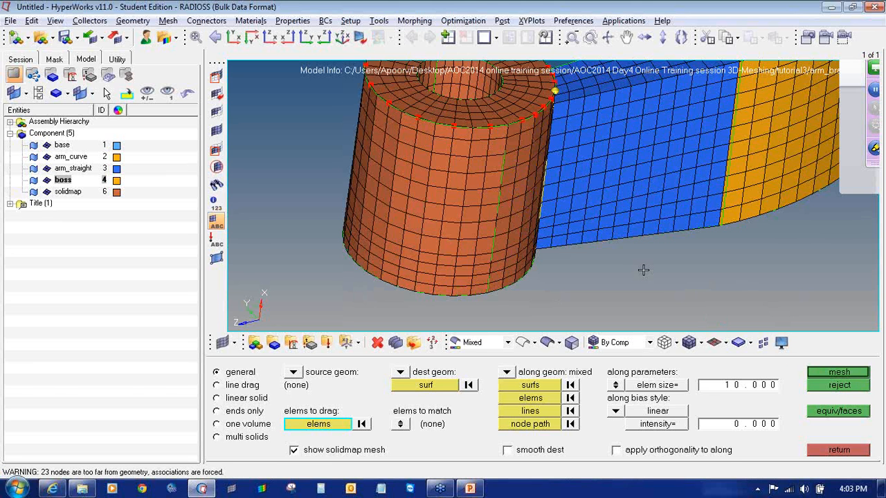
- Inspect the boss's solid mesh where it meets the straight arm and leave the solid map tool
{"action": "left_click_drag", "start_coordinate": [472, 215], "coordinate": [448, 213], "text": "ctrl"}
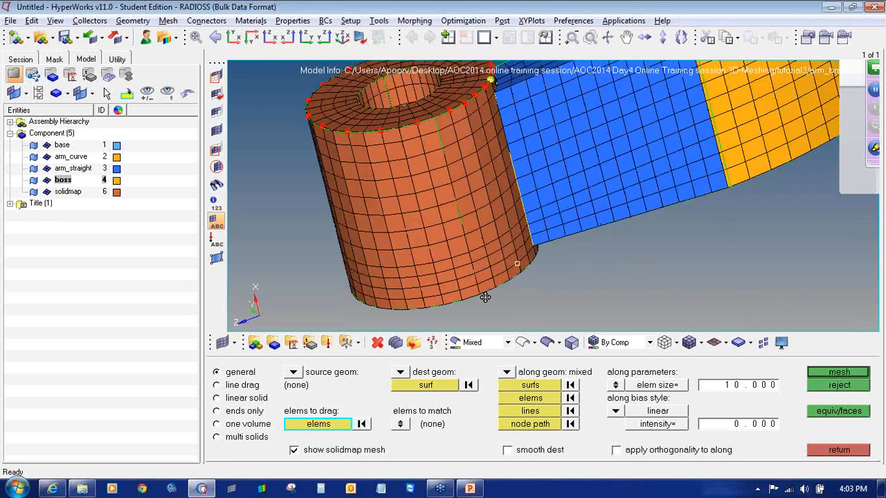
{"action": "left_click_drag", "start_coordinate": [485, 297], "coordinate": [437, 206], "text": "ctrl"}
{"action": "scroll", "coordinate": [437, 207], "scroll_direction": "down", "scroll_amount": 3, "text": "ctrl"}
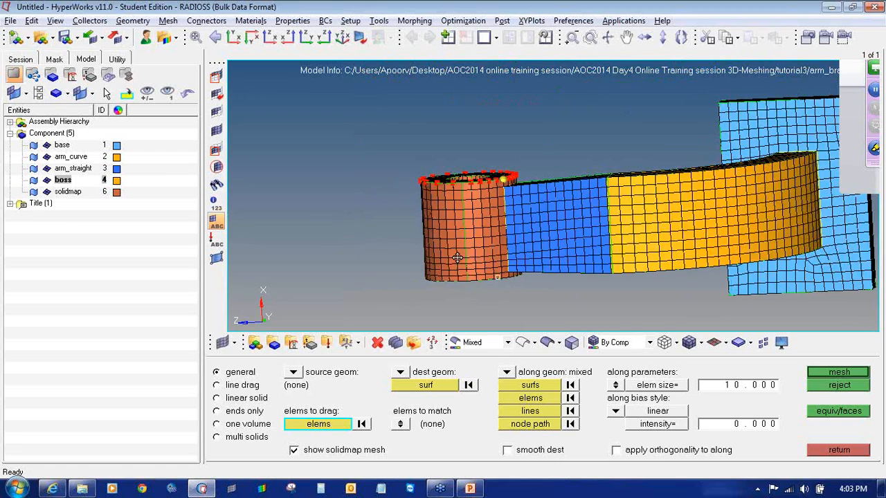
{"action": "left_click_drag", "start_coordinate": [499, 268], "coordinate": [530, 237], "text": "ctrl"}
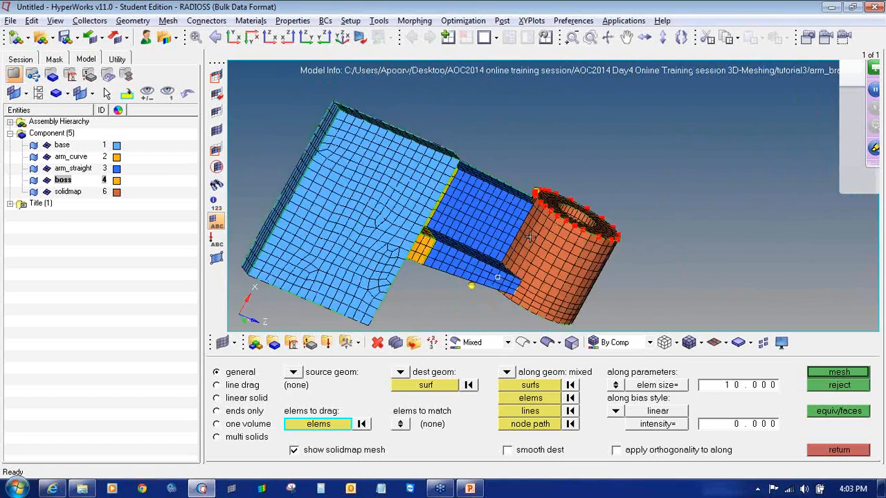
{"action": "scroll", "coordinate": [530, 237], "scroll_direction": "up", "scroll_amount": 3}
{"action": "scroll", "coordinate": [516, 135], "scroll_direction": "up", "scroll_amount": 3}
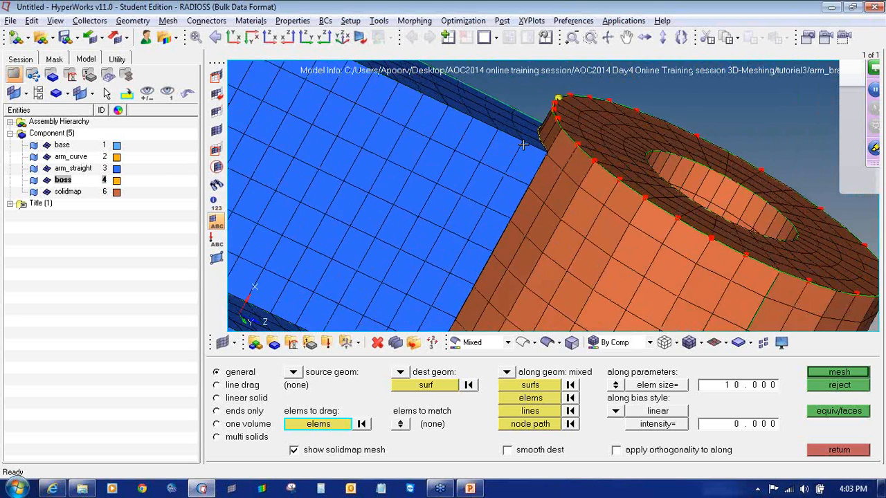
{"action": "scroll", "coordinate": [523, 145], "scroll_direction": "down", "scroll_amount": 3, "text": "ctrl"}
{"action": "left_click", "coordinate": [829, 451]}
{"action": "right_click_drag", "start_coordinate": [539, 234], "coordinate": [502, 222], "text": "ctrl"}
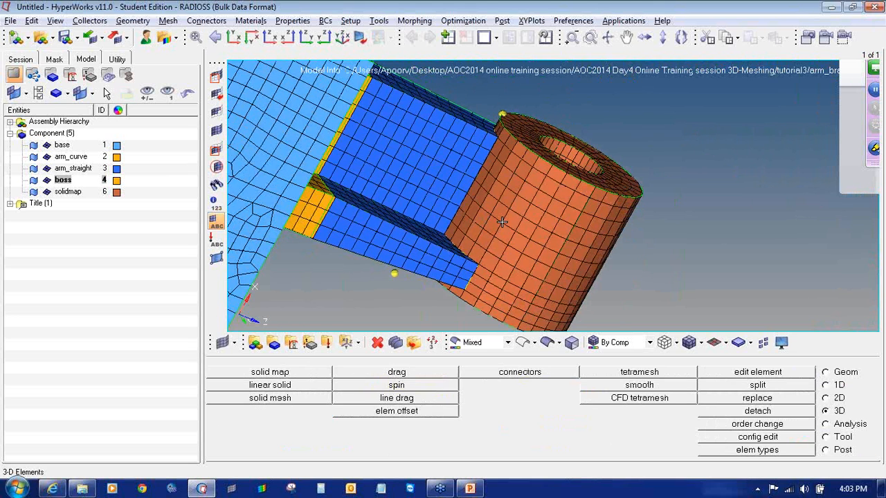
{"action": "scroll", "coordinate": [502, 221], "scroll_direction": "down", "scroll_amount": 3}
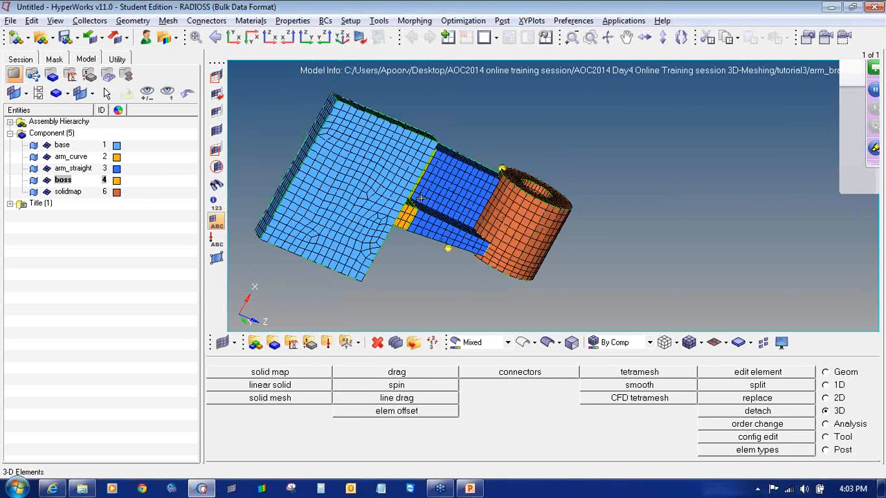
- Hide the geometry of all components while keeping the elements of every component displayed
{"action": "left_click", "coordinate": [47, 157]}
{"action": "left_click", "coordinate": [47, 145]}
{"action": "left_click", "coordinate": [33, 145]}
{"action": "left_click", "coordinate": [34, 157]}
{"action": "left_click", "coordinate": [33, 169]}
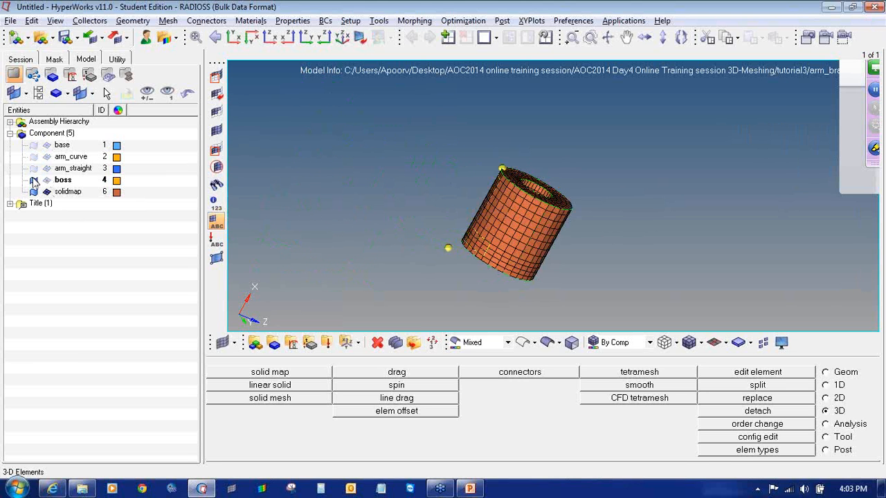
{"action": "left_click", "coordinate": [47, 169]}
{"action": "left_click", "coordinate": [47, 157]}
{"action": "left_click", "coordinate": [47, 146]}
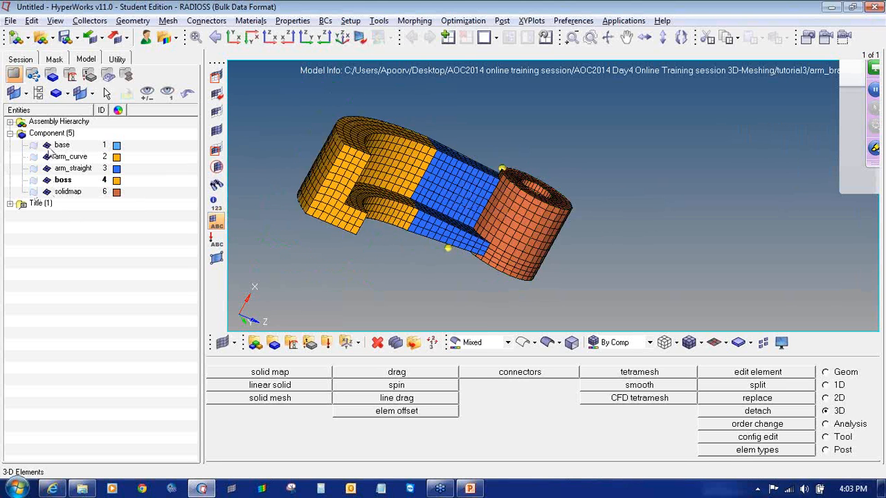
- Mask the elements around the lower boss and adjoining straight arm, including the remaining shells on the boss's end, to expose the junction
{"action": "left_click_drag", "start_coordinate": [483, 153], "coordinate": [322, 135], "text": "ctrl"}
{"action": "left_click", "coordinate": [217, 77]}
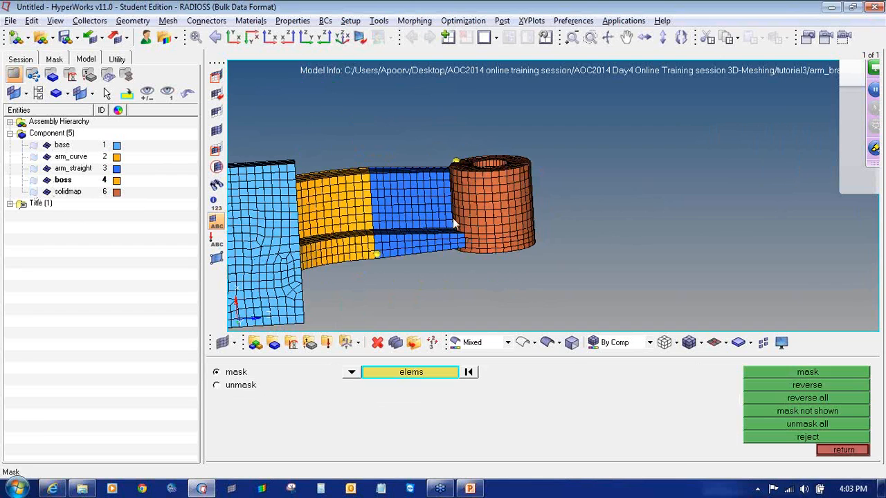
{"action": "left_click_drag", "start_coordinate": [452, 219], "coordinate": [522, 281], "text": "shift"}
{"action": "middle_click", "coordinate": [522, 281]}
{"action": "mouse_move", "coordinate": [553, 196]}
{"action": "left_mouse_down", "text": "ctrl"}
{"action": "mouse_move", "coordinate": [475, 240]}
{"action": "mouse_move", "coordinate": [443, 219]}
{"action": "mouse_move", "coordinate": [492, 200]}
{"action": "mouse_move", "coordinate": [491, 263]}
{"action": "mouse_move", "coordinate": [575, 258]}
{"action": "mouse_move", "coordinate": [554, 215]}
{"action": "mouse_move", "coordinate": [537, 213]}
{"action": "left_mouse_up", "text": "ctrl"}
{"action": "scroll", "coordinate": [491, 263], "scroll_direction": "up", "scroll_amount": 2, "text": "ctrl"}
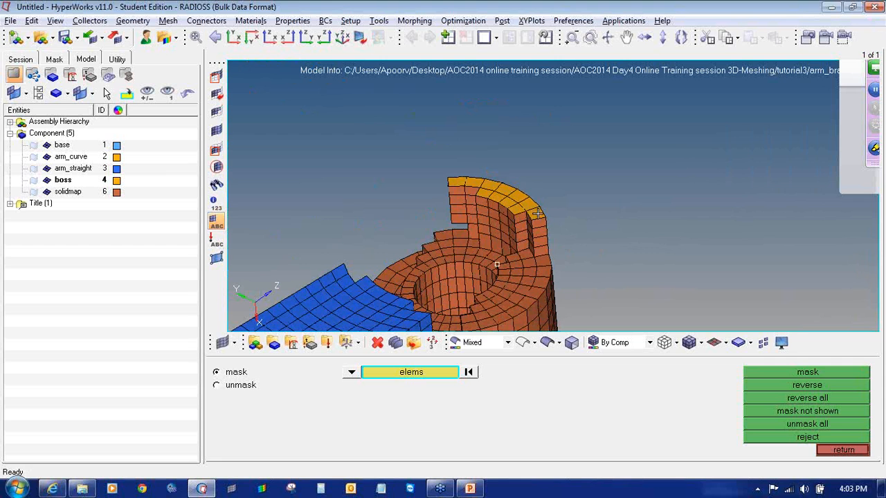
{"action": "left_click_drag", "start_coordinate": [415, 148], "coordinate": [577, 219], "text": "shift"}
{"action": "middle_click", "coordinate": [578, 219]}
- Examine the mesh connection between the boss and the straight arm in the cutaway and unmask all elements
{"action": "right_click_drag", "start_coordinate": [551, 272], "coordinate": [515, 169], "text": "ctrl"}
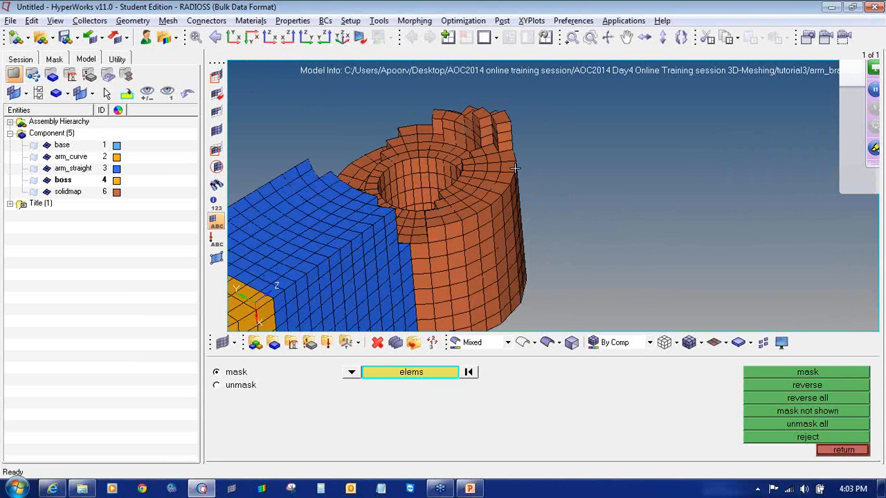
{"action": "left_click_drag", "start_coordinate": [469, 223], "coordinate": [627, 176], "text": "ctrl"}
{"action": "scroll", "coordinate": [475, 240], "scroll_direction": "up", "scroll_amount": 2, "text": "ctrl"}
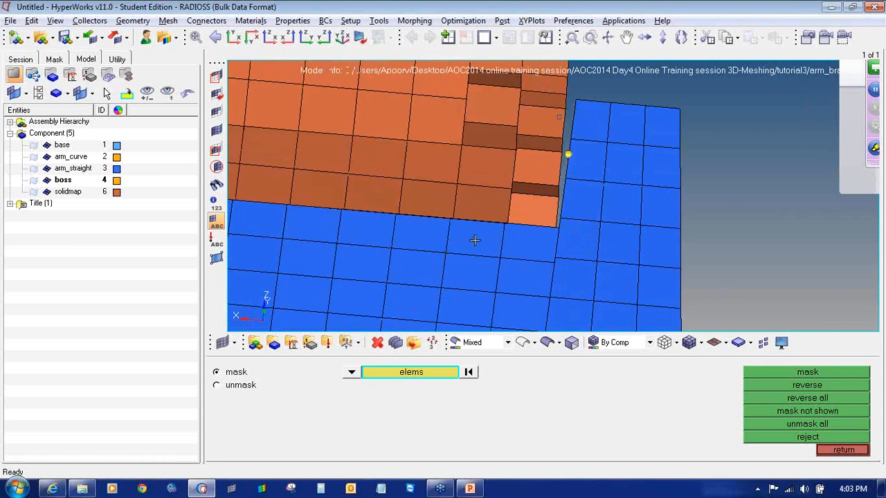
{"action": "left_click_drag", "start_coordinate": [475, 240], "coordinate": [451, 294], "text": "ctrl"}
{"action": "scroll", "coordinate": [488, 275], "scroll_direction": "down", "scroll_amount": 5, "text": "ctrl"}
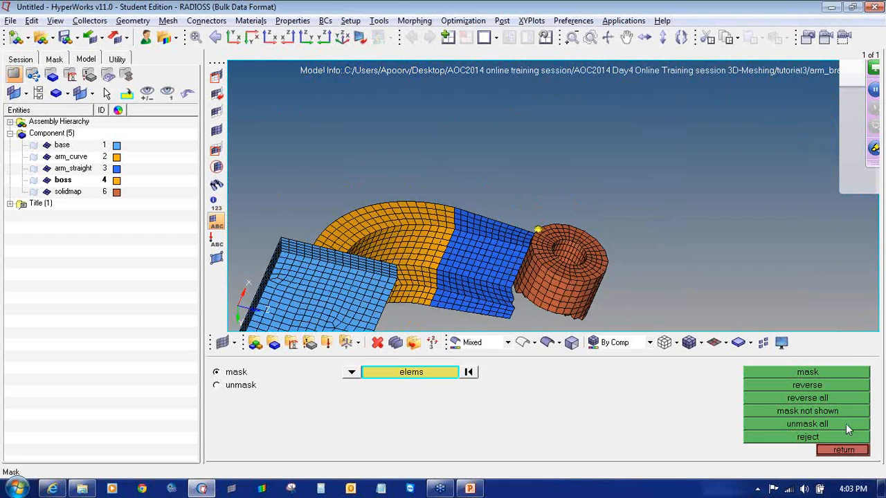
{"action": "left_click", "coordinate": [218, 131]}
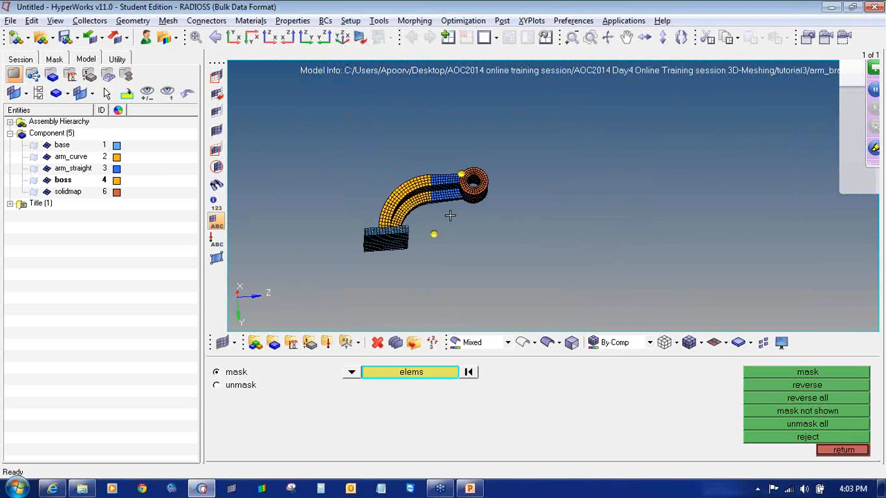
- Clear all temporary nodes from the model
{"action": "key", "text": "shift+F2"}
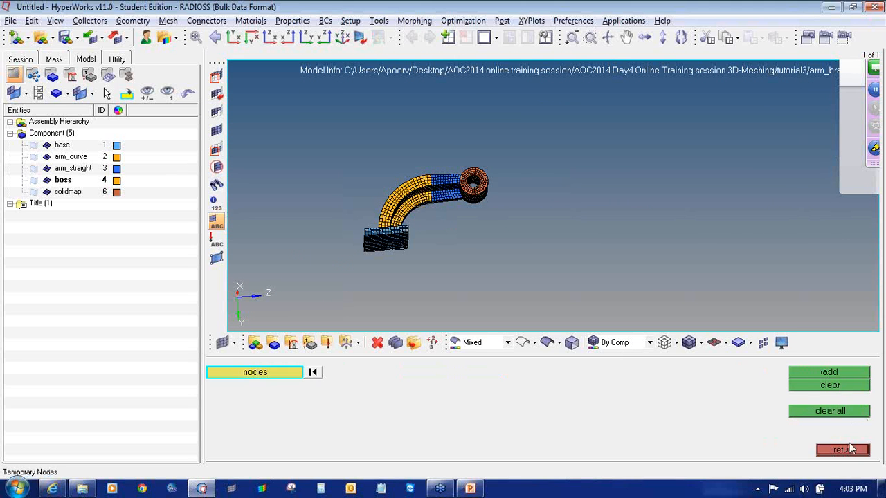
{"action": "left_click", "coordinate": [839, 448]}
{"action": "right_click_drag", "start_coordinate": [440, 265], "coordinate": [474, 237], "text": "ctrl"}
{"action": "scroll", "coordinate": [485, 232], "scroll_direction": "up", "scroll_amount": 4, "text": "ctrl"}
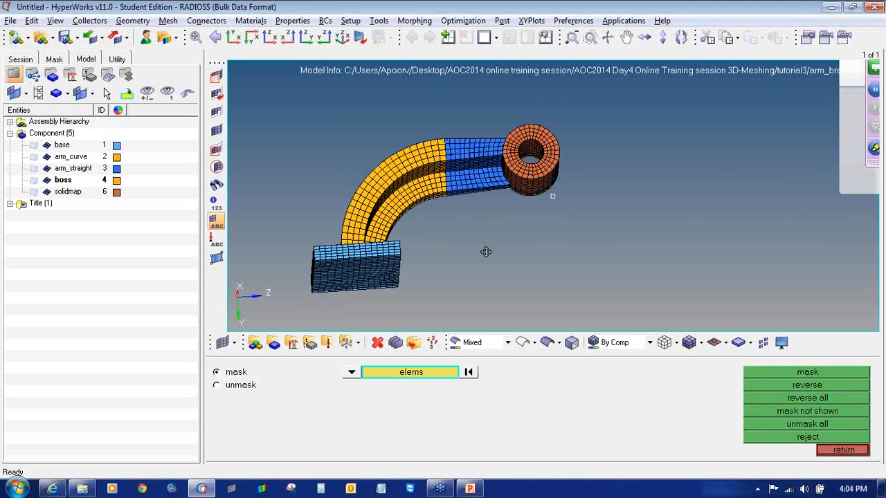
{"action": "left_click_drag", "start_coordinate": [487, 252], "coordinate": [548, 197], "text": "ctrl"}
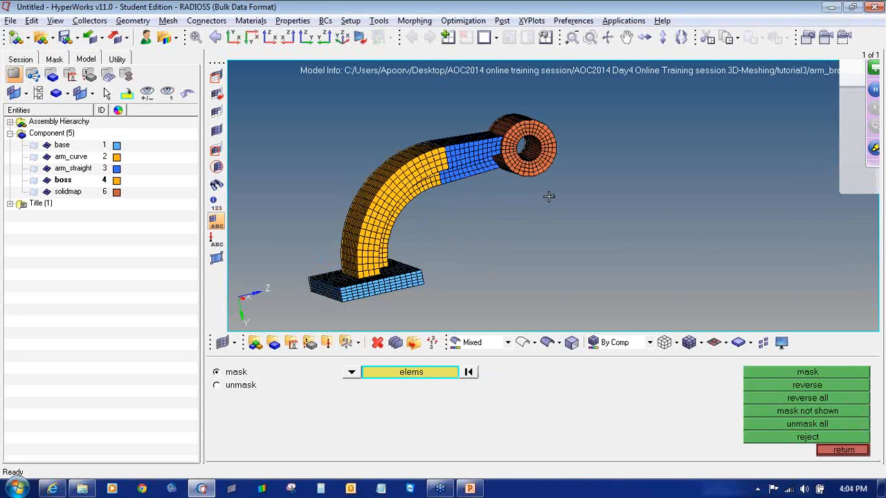
{"action": "left_click", "coordinate": [868, 33]}
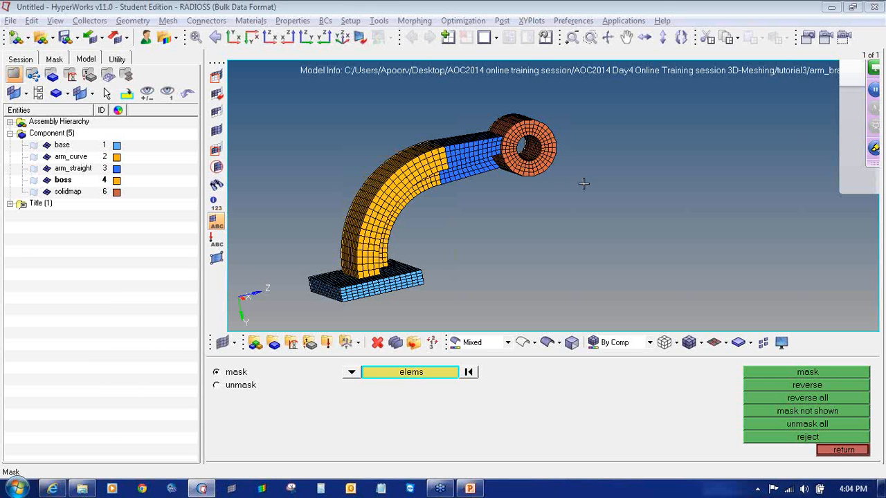
- Find the faces of all displayed components with a tolerance of 0.010
{"action": "left_click", "coordinate": [841, 451]}
{"action": "left_click", "coordinate": [825, 437]}
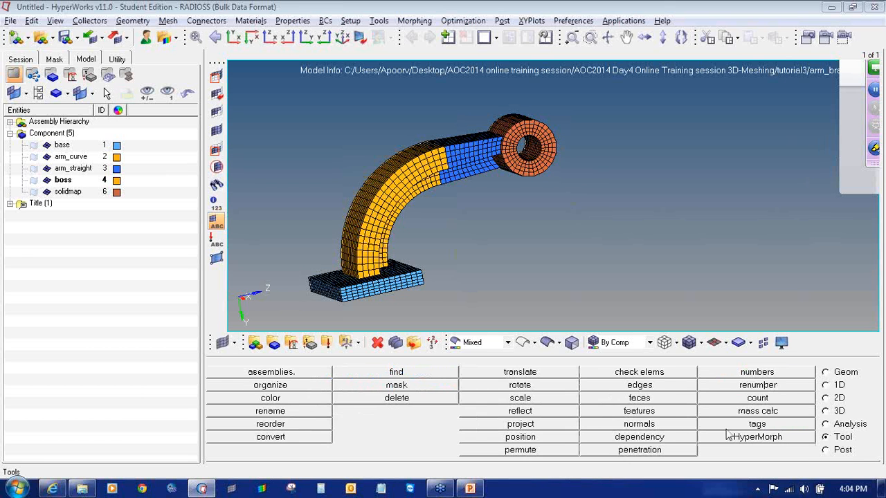
{"action": "left_click", "coordinate": [639, 400]}
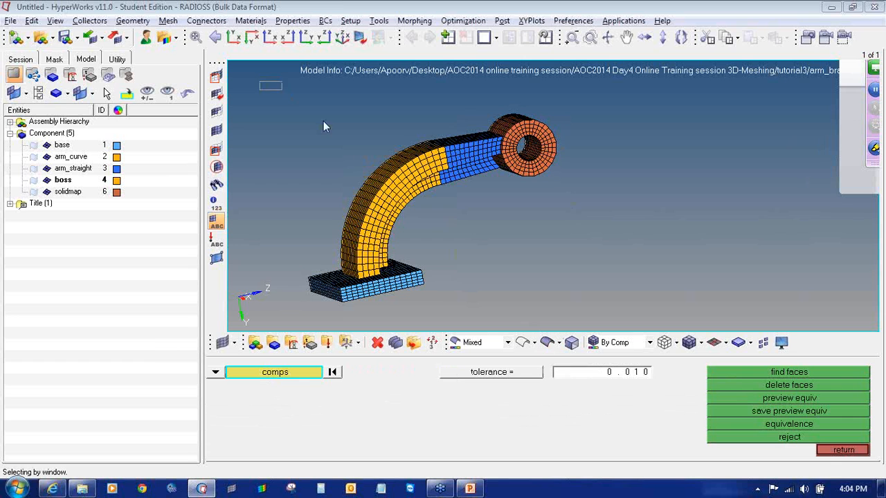
{"action": "left_click_drag", "start_coordinate": [260, 82], "coordinate": [632, 310], "text": "shift"}
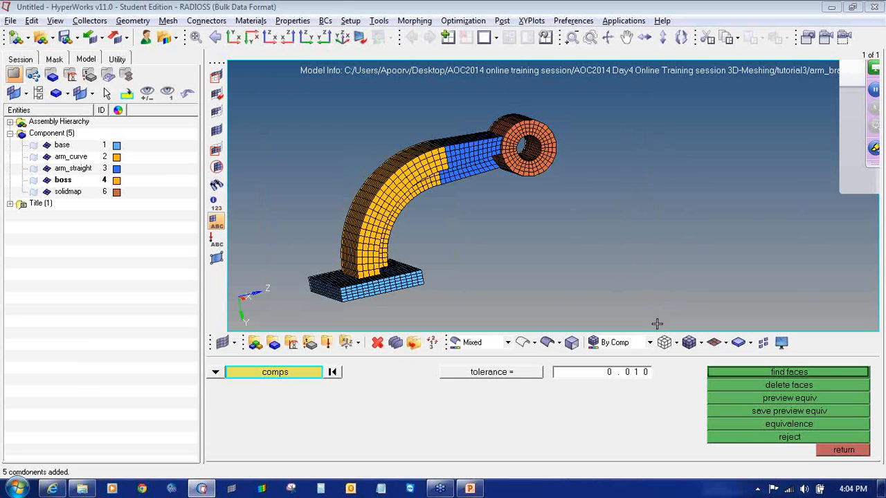
{"action": "left_click", "coordinate": [728, 374]}
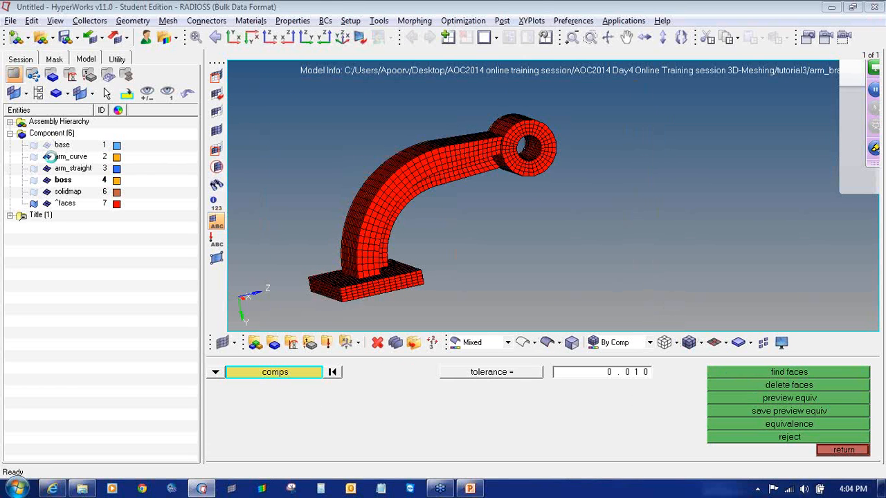
- Hide the elements of the base, arm_curve, arm_straight, boss and solidmap components, leaving only ^faces displayed
{"action": "left_click", "coordinate": [47, 168]}
{"action": "left_click", "coordinate": [46, 180]}
{"action": "left_click", "coordinate": [46, 192]}
{"action": "right_click_drag", "start_coordinate": [454, 262], "coordinate": [442, 263], "text": "ctrl"}
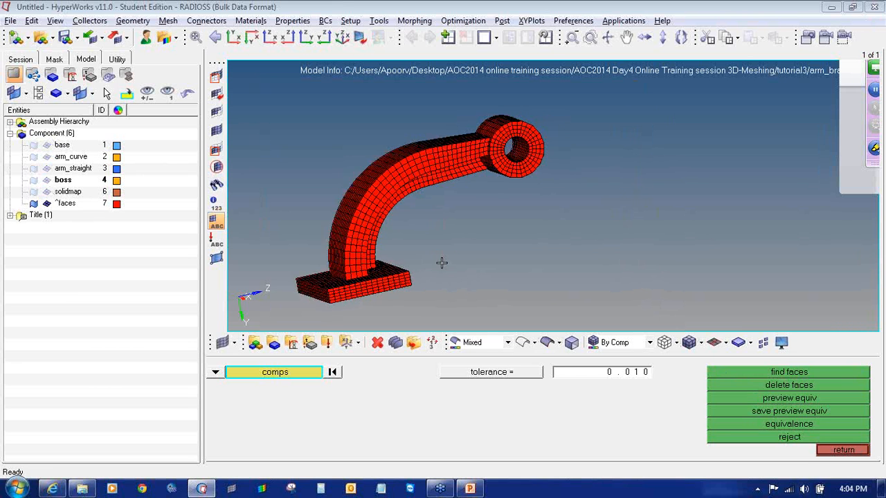
{"action": "scroll", "coordinate": [442, 263], "scroll_direction": "down", "scroll_amount": 3, "text": "ctrl"}
{"action": "left_click_drag", "start_coordinate": [340, 267], "coordinate": [388, 265], "text": "ctrl"}
{"action": "right_click_drag", "start_coordinate": [388, 264], "coordinate": [534, 292], "text": "ctrl"}
{"action": "scroll", "coordinate": [385, 268], "scroll_direction": "up", "scroll_amount": 4, "text": "ctrl"}
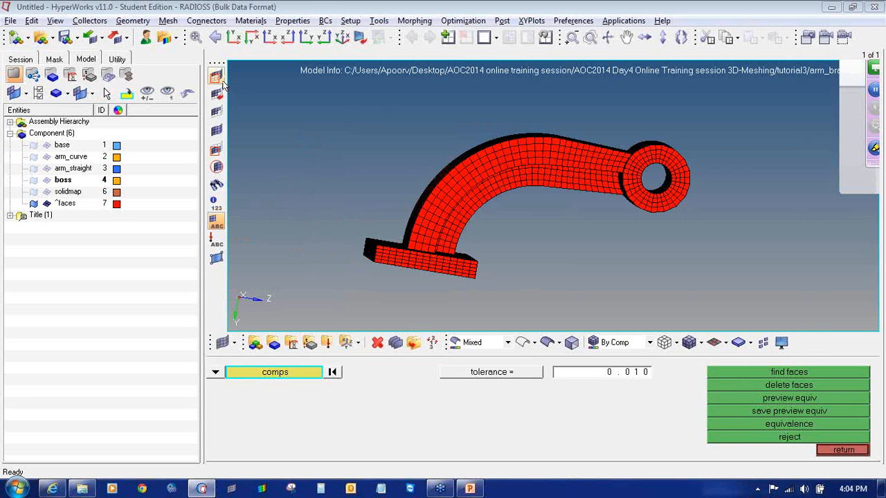
- Mask the side faces of the base, the arm and the boss, extending one picked element on each by face
{"action": "key", "text": "F5"}
{"action": "left_click", "coordinate": [432, 263]}
{"action": "left_click", "coordinate": [429, 233]}
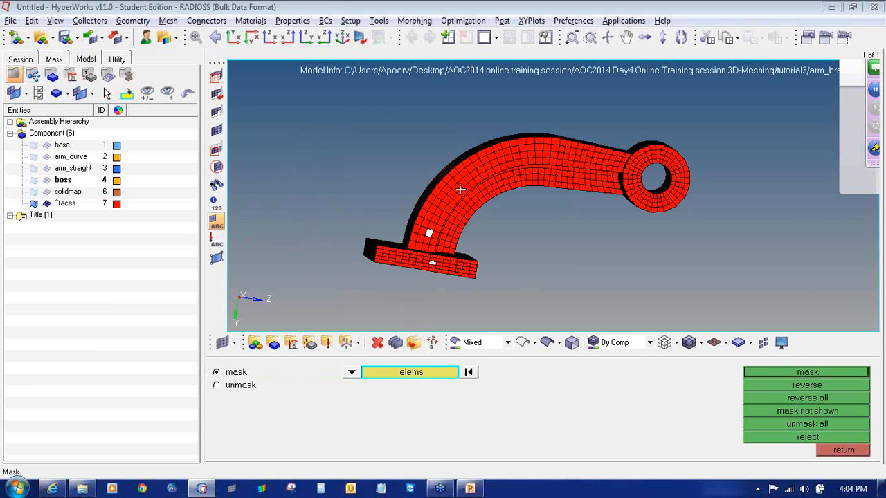
{"action": "left_click", "coordinate": [429, 374]}
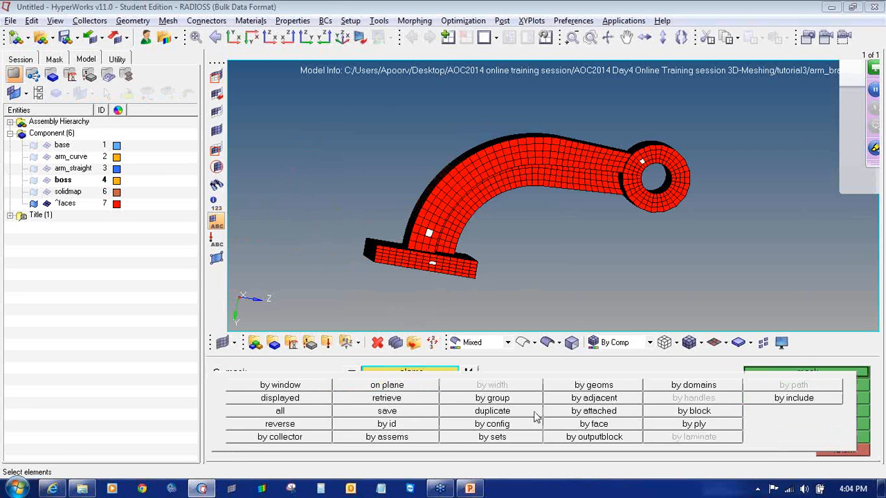
{"action": "left_click", "coordinate": [602, 421]}
{"action": "left_click", "coordinate": [768, 374]}
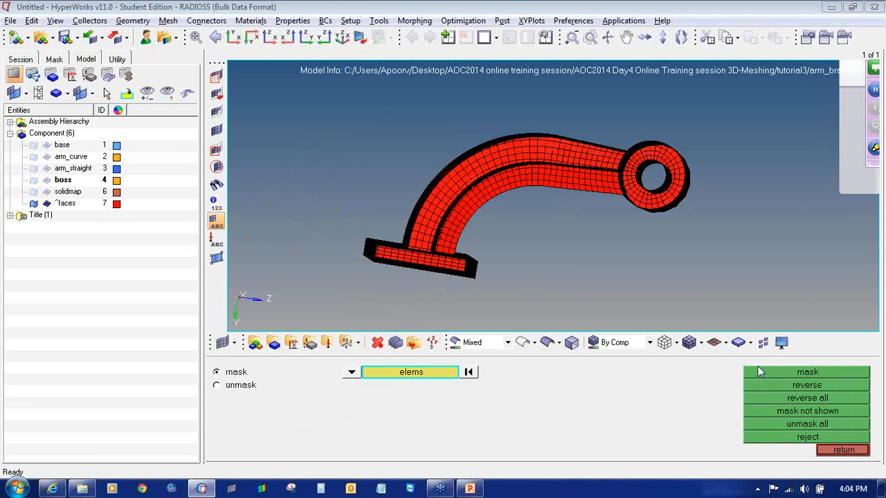
- Examine the inside of the opened ^faces shell for internal faces between the boss, arm and base
{"action": "left_click_drag", "start_coordinate": [645, 236], "coordinate": [626, 155], "text": "ctrl"}
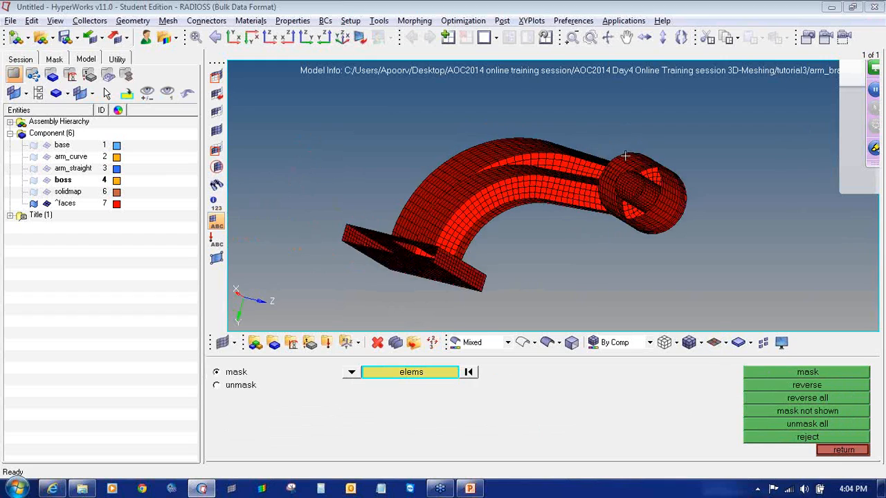
{"action": "scroll", "coordinate": [623, 186], "scroll_direction": "up", "scroll_amount": 5}
{"action": "scroll", "coordinate": [576, 202], "scroll_direction": "up", "scroll_amount": 3}
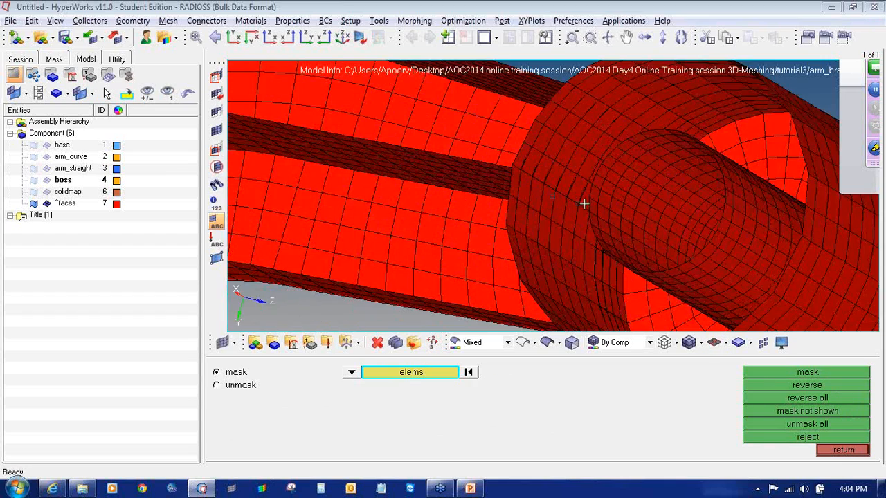
{"action": "left_click_drag", "start_coordinate": [601, 204], "coordinate": [654, 233], "text": "ctrl"}
{"action": "scroll", "coordinate": [650, 193], "scroll_direction": "down", "scroll_amount": 4}
{"action": "right_click_drag", "start_coordinate": [623, 249], "coordinate": [619, 200], "text": "ctrl"}
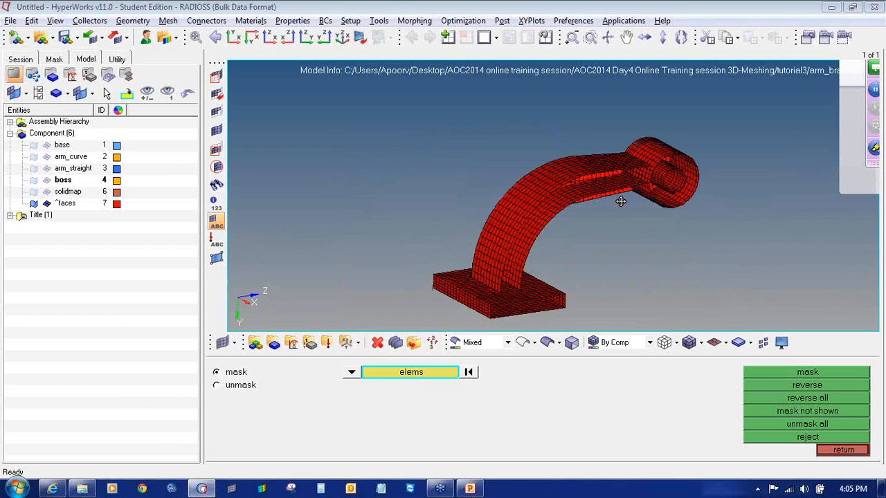
- Inspect the junction between the straight arm and the boss in the ^faces shell for leftover internal faces
{"action": "scroll", "coordinate": [621, 200], "scroll_direction": "up", "scroll_amount": 4}
{"action": "left_click_drag", "start_coordinate": [566, 152], "coordinate": [539, 123], "text": "ctrl"}
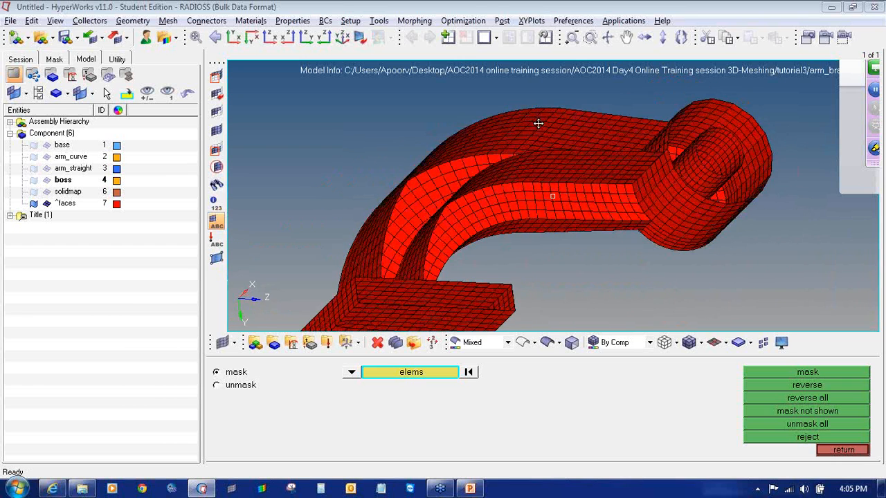
{"action": "mouse_move", "coordinate": [544, 155]}
{"action": "left_mouse_down", "text": "ctrl"}
{"action": "mouse_move", "coordinate": [530, 174]}
{"action": "mouse_move", "coordinate": [505, 159]}
{"action": "mouse_move", "coordinate": [692, 207]}
{"action": "mouse_move", "coordinate": [655, 223]}
{"action": "mouse_move", "coordinate": [599, 228]}
{"action": "left_mouse_up", "text": "ctrl"}
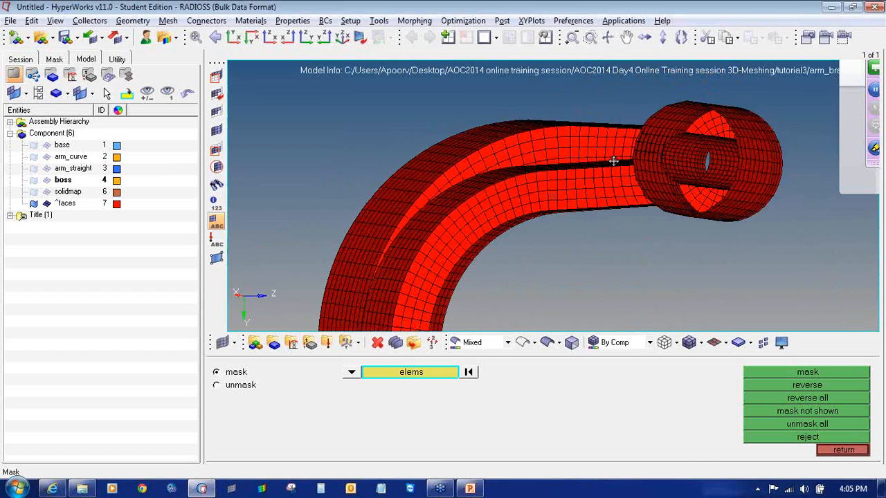
{"action": "scroll", "coordinate": [614, 162], "scroll_direction": "up", "scroll_amount": 5}
{"action": "left_click_drag", "start_coordinate": [597, 176], "coordinate": [610, 241], "text": "ctrl"}
{"action": "scroll", "coordinate": [590, 215], "scroll_direction": "down", "scroll_amount": 4, "text": "ctrl"}
{"action": "right_click_drag", "start_coordinate": [590, 215], "coordinate": [587, 194], "text": "ctrl"}
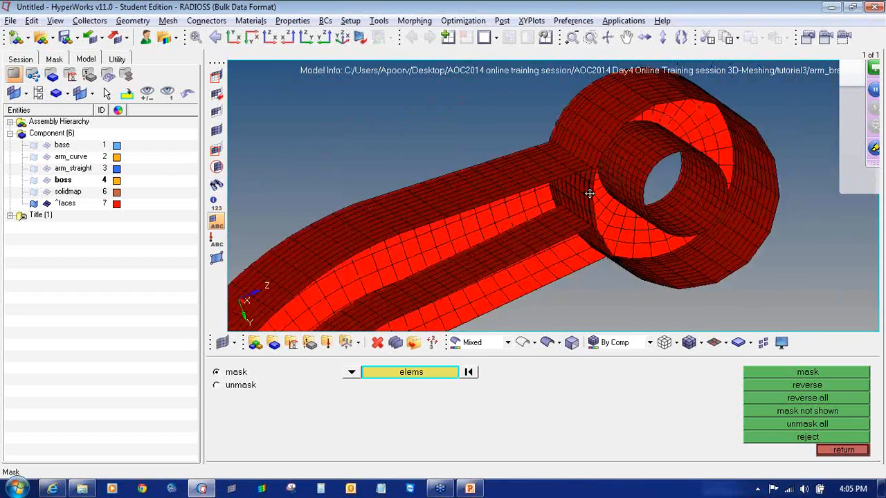
{"action": "scroll", "coordinate": [588, 194], "scroll_direction": "up", "scroll_amount": 5, "text": "ctrl"}
{"action": "mouse_move", "coordinate": [588, 194]}
{"action": "left_mouse_down", "text": "ctrl"}
{"action": "mouse_move", "coordinate": [622, 183]}
{"action": "mouse_move", "coordinate": [641, 200]}
{"action": "mouse_move", "coordinate": [581, 195]}
{"action": "mouse_move", "coordinate": [626, 187]}
{"action": "left_mouse_up", "text": "ctrl"}
{"action": "scroll", "coordinate": [626, 188], "scroll_direction": "down", "scroll_amount": 10, "text": "ctrl"}
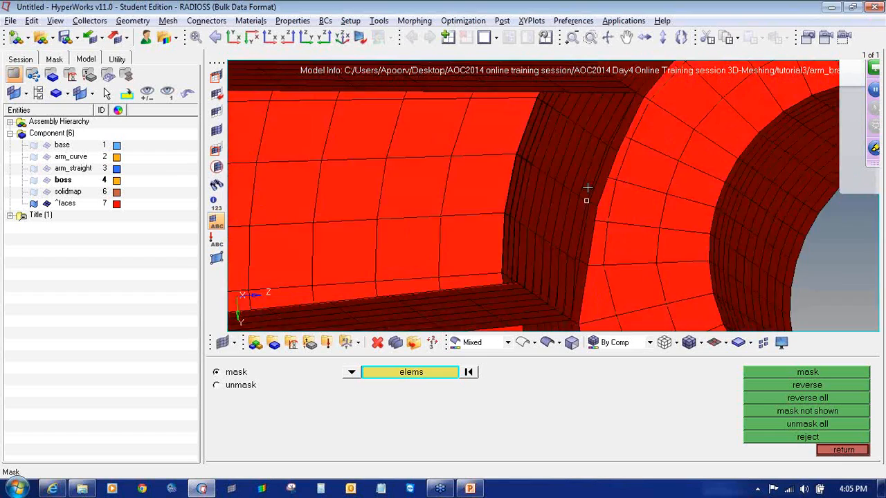
{"action": "left_click_drag", "start_coordinate": [547, 198], "coordinate": [558, 197], "text": "ctrl"}
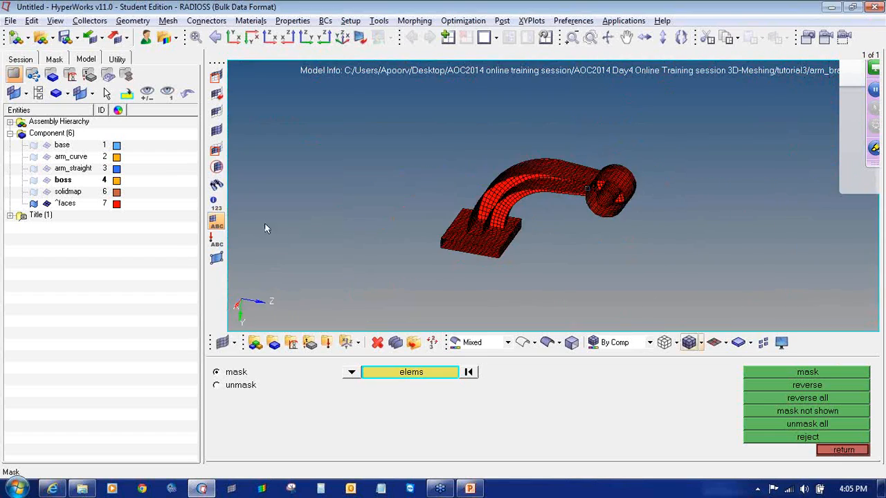
- Delete the ^faces component from the model
{"action": "right_click", "coordinate": [64, 203]}
{"action": "left_click", "coordinate": [82, 253]}
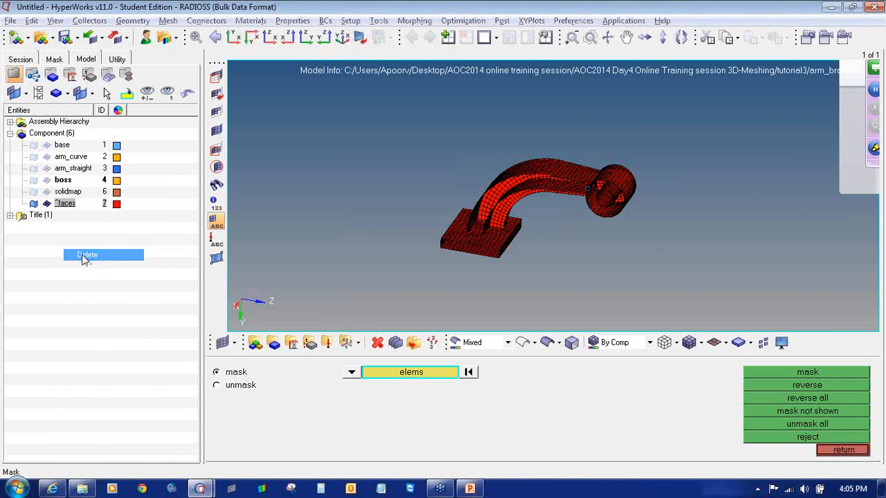
{"action": "left_click", "coordinate": [164, 320]}
- Display the elements of the base, arm_curve, arm_straight and solidmap components, keeping the boss elements hidden
{"action": "left_click", "coordinate": [46, 192]}
{"action": "left_click", "coordinate": [46, 180]}
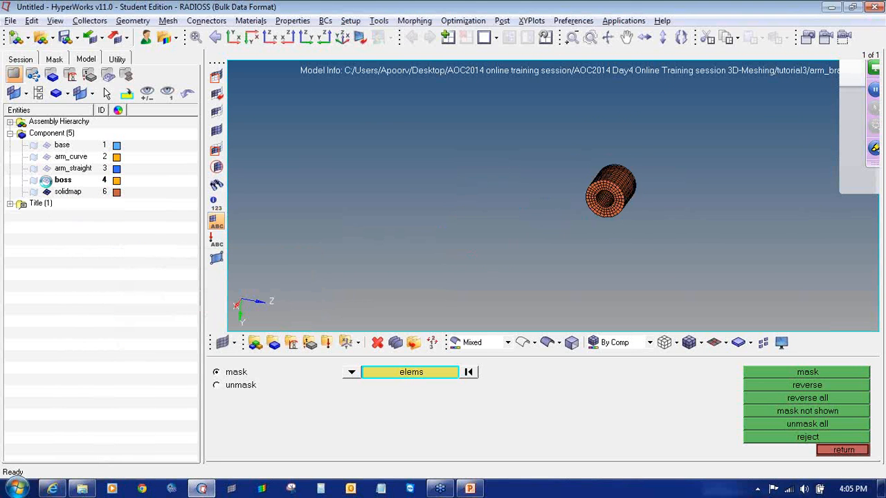
{"action": "left_click", "coordinate": [46, 145]}
{"action": "left_click", "coordinate": [46, 157]}
{"action": "left_click", "coordinate": [47, 168]}
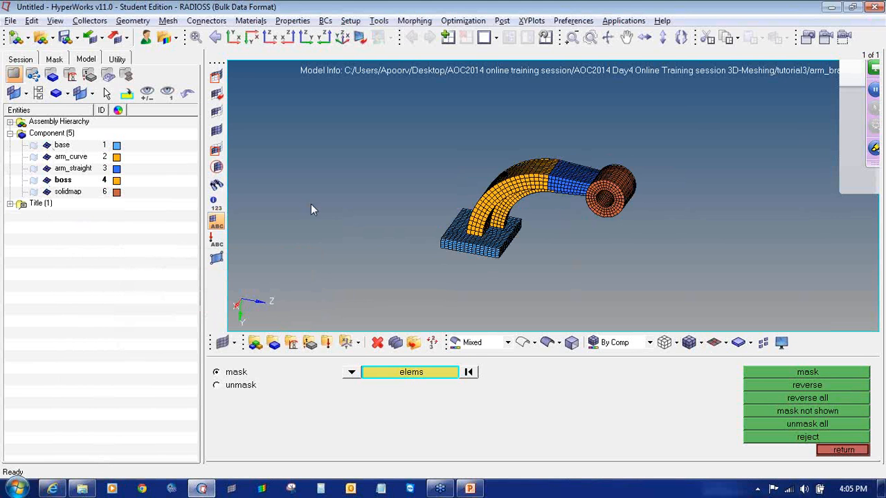
{"action": "left_click_drag", "start_coordinate": [311, 210], "coordinate": [187, 141], "text": "ctrl"}
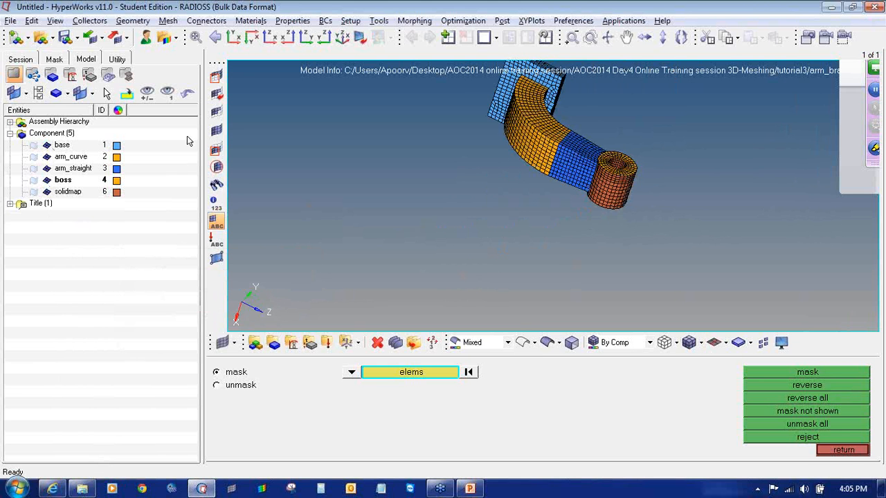
{"action": "left_click", "coordinate": [47, 180]}
{"action": "left_click_drag", "start_coordinate": [522, 269], "coordinate": [714, 116], "text": "ctrl"}
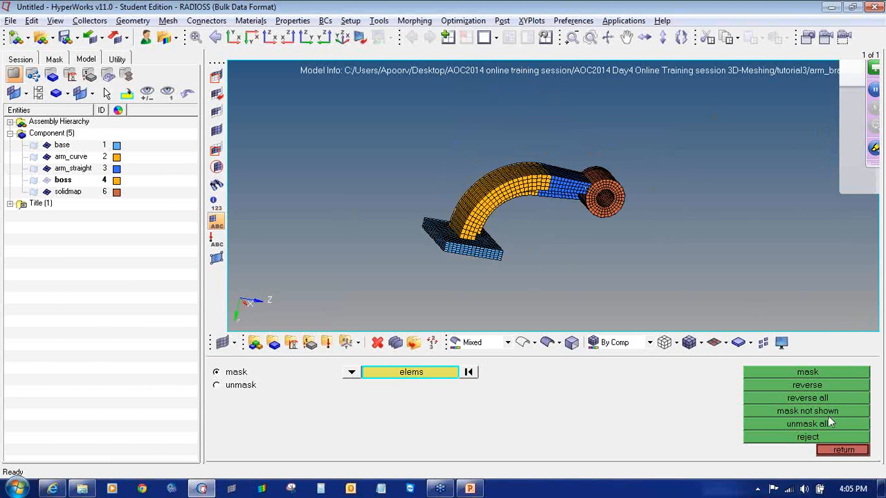
- Preview the equivalence of all displayed elements in the faces check with a tolerance of 0.100
{"action": "left_click", "coordinate": [844, 450]}
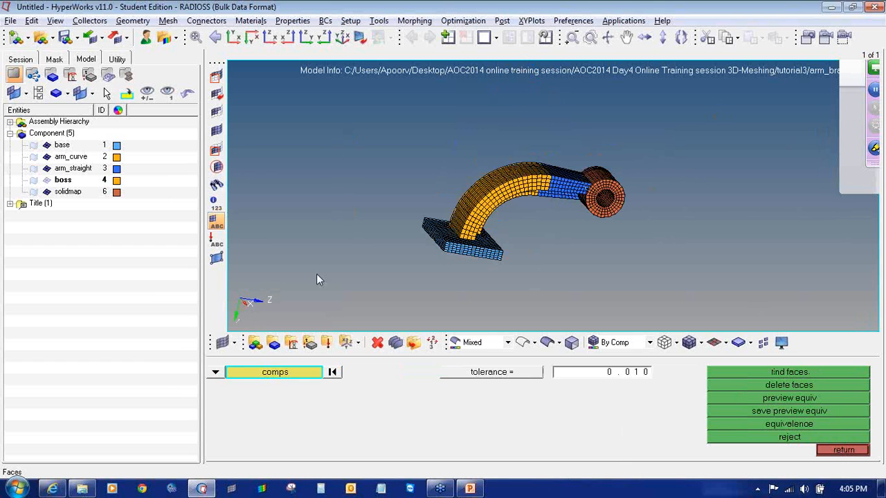
{"action": "left_click", "coordinate": [216, 373]}
{"action": "left_click", "coordinate": [253, 395]}
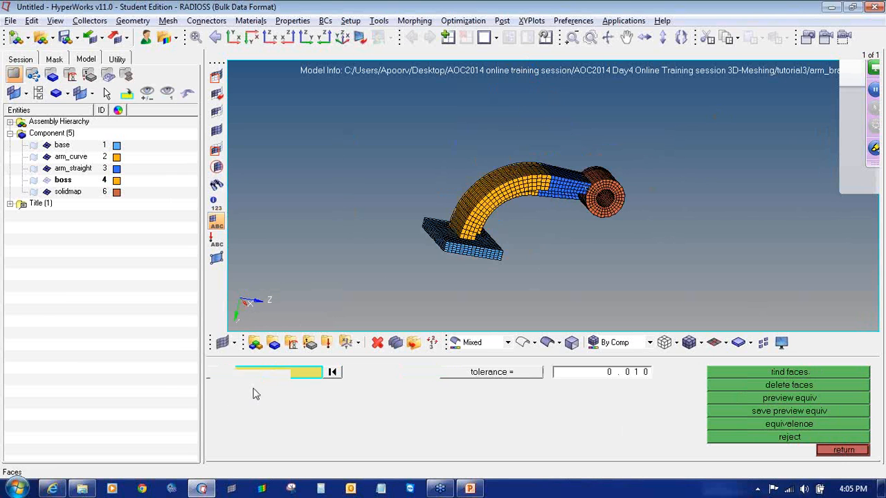
{"action": "left_click", "coordinate": [254, 377]}
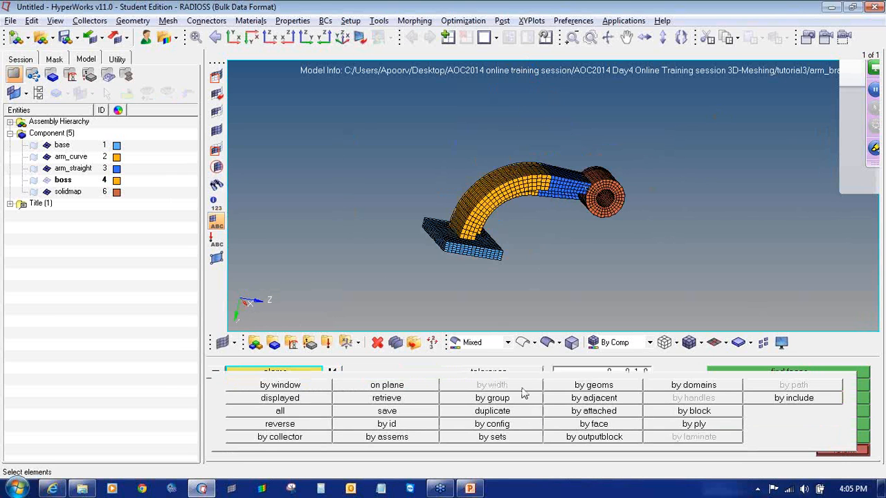
{"action": "left_click_drag", "start_coordinate": [354, 124], "coordinate": [684, 315], "text": "shift"}
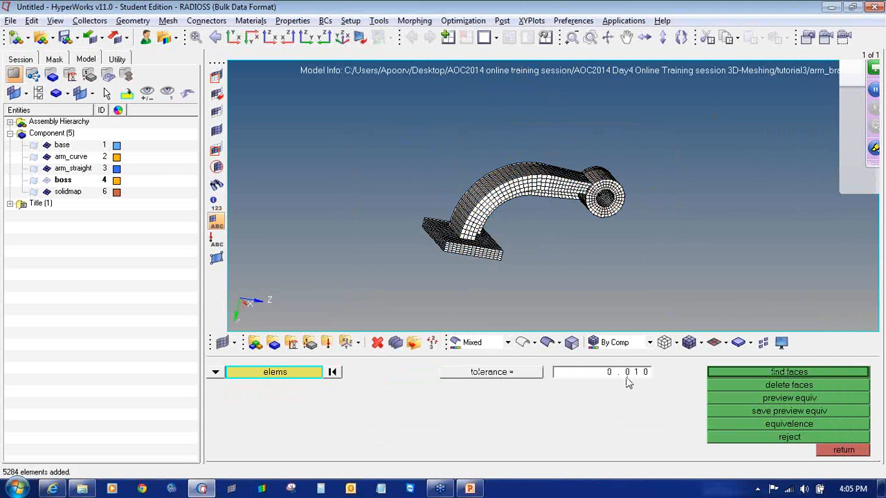
{"action": "left_click", "coordinate": [626, 383]}
{"action": "type", "text": "0"}
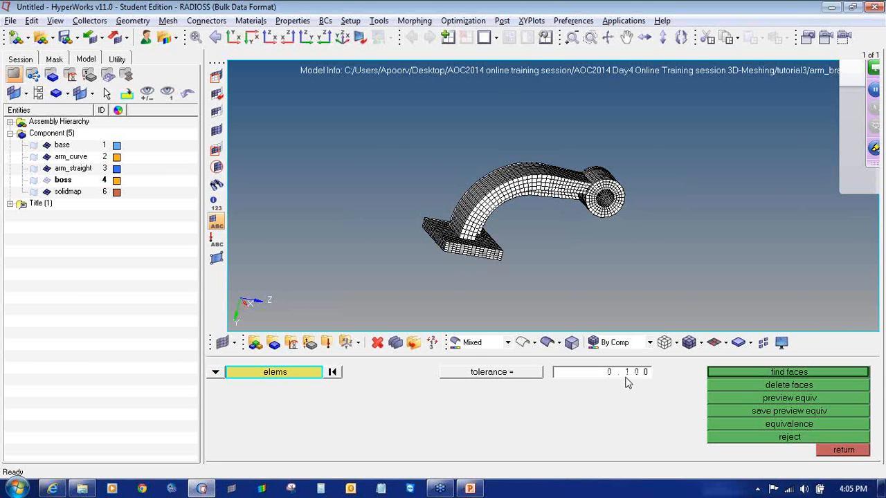
{"action": "left_click", "coordinate": [715, 396]}
- Equivalence the previewed nodes at the tolerance of 0.100 and inspect the mesh where the arm meets the boss
{"action": "scroll", "coordinate": [559, 249], "scroll_direction": "up", "scroll_amount": 6}
{"action": "scroll", "coordinate": [559, 249], "scroll_direction": "down", "scroll_amount": 2}
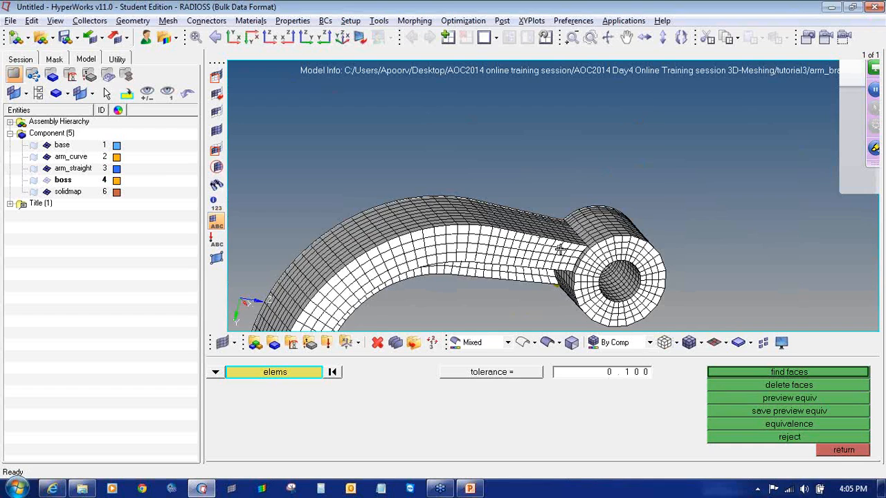
{"action": "left_click_drag", "start_coordinate": [559, 249], "coordinate": [544, 263], "text": "ctrl"}
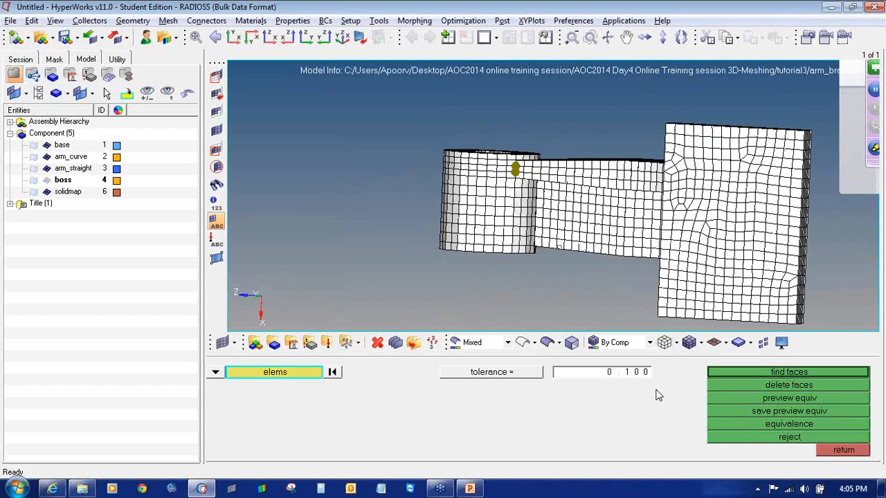
{"action": "left_click", "coordinate": [757, 421]}
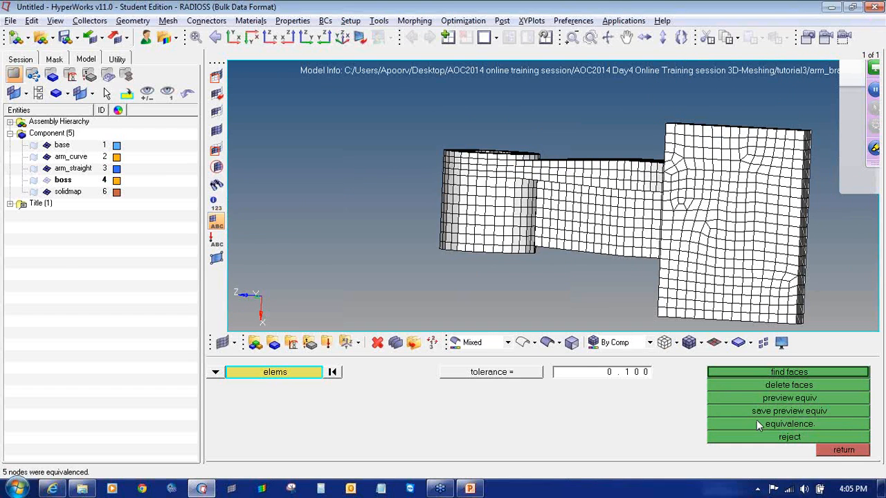
{"action": "scroll", "coordinate": [478, 169], "scroll_direction": "up", "scroll_amount": 5}
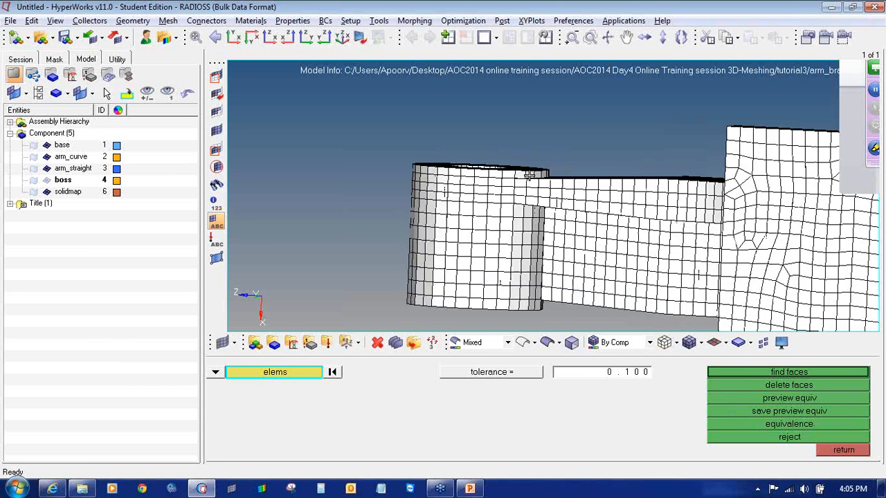
{"action": "scroll", "coordinate": [502, 196], "scroll_direction": "down", "scroll_amount": 6}
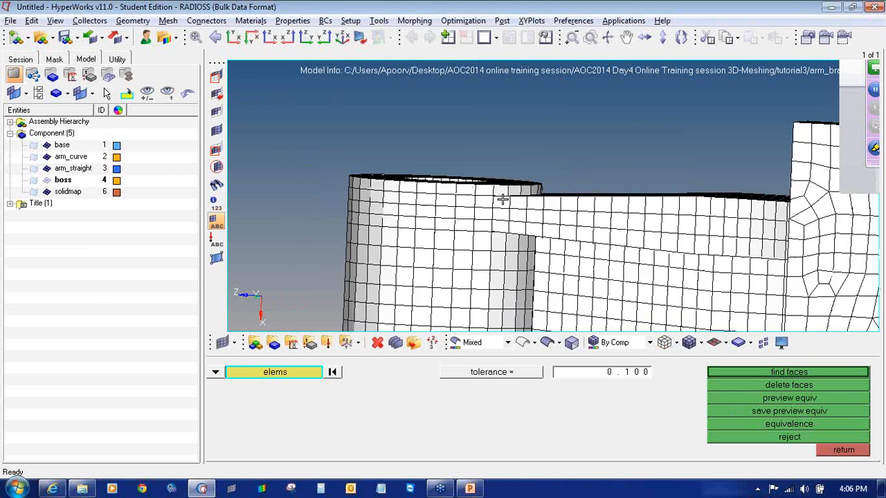
- Preview and equivalence the nodes of only the elements around the boss-to-arm junction with a tolerance of 0.500
{"action": "left_click", "coordinate": [332, 373]}
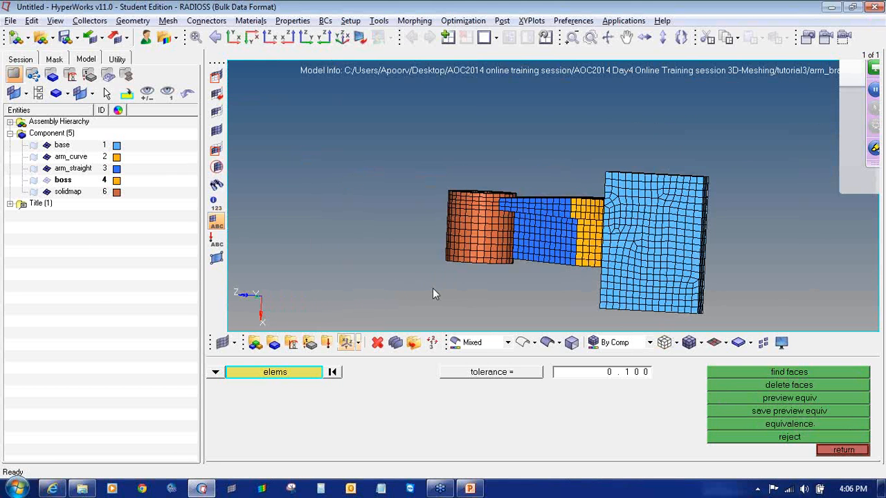
{"action": "mouse_move", "coordinate": [432, 289]}
{"action": "left_mouse_down", "text": "ctrl"}
{"action": "mouse_move", "coordinate": [516, 285]}
{"action": "mouse_move", "coordinate": [505, 295]}
{"action": "left_mouse_up", "text": "ctrl"}
{"action": "left_click_drag", "start_coordinate": [502, 221], "coordinate": [506, 214], "text": "ctrl"}
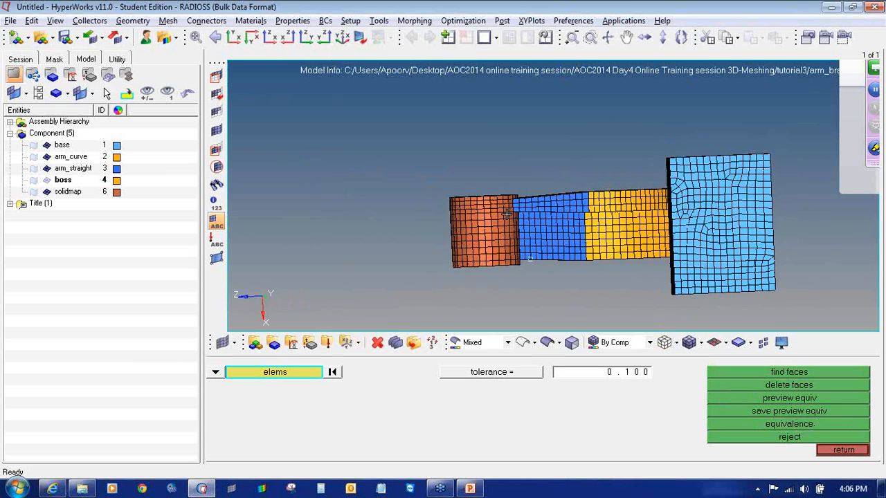
{"action": "scroll", "coordinate": [507, 214], "scroll_direction": "up", "scroll_amount": 3}
{"action": "left_click_drag", "start_coordinate": [498, 142], "coordinate": [570, 325], "text": "shift"}
{"action": "left_click", "coordinate": [589, 374]}
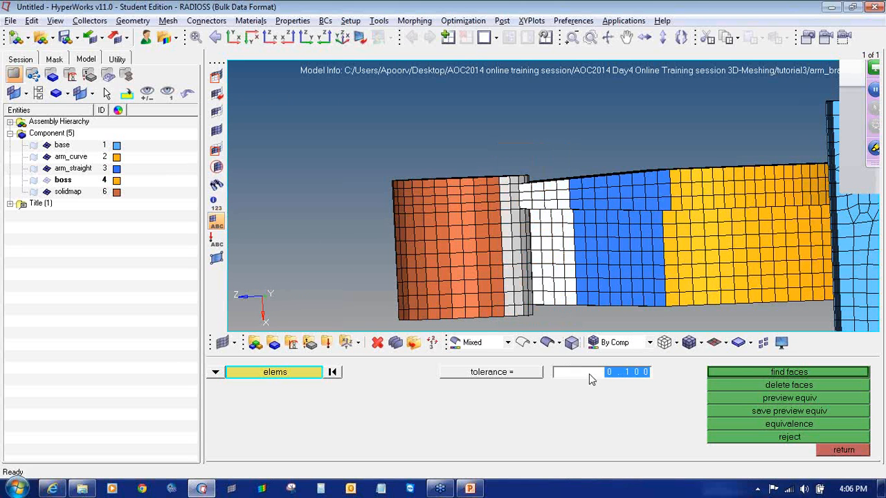
{"action": "type", "text": "0.500"}
{"action": "left_click", "coordinate": [774, 401]}
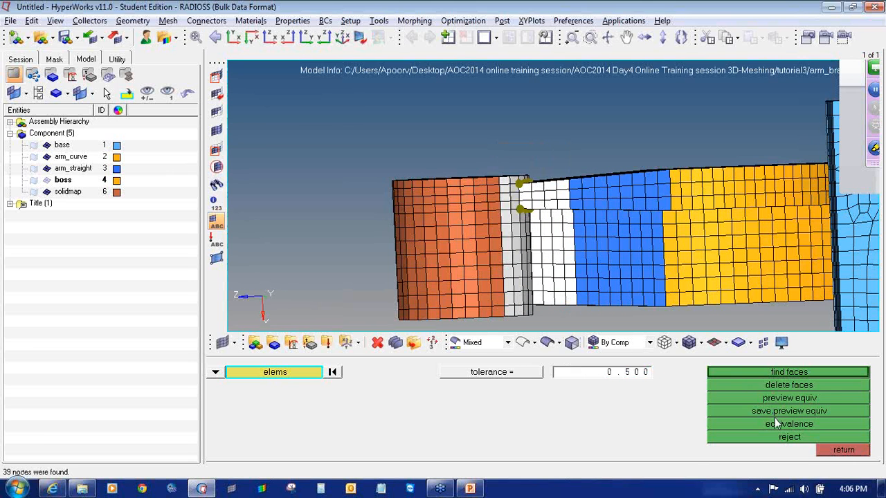
{"action": "left_click", "coordinate": [777, 424]}
{"action": "left_click", "coordinate": [841, 453]}
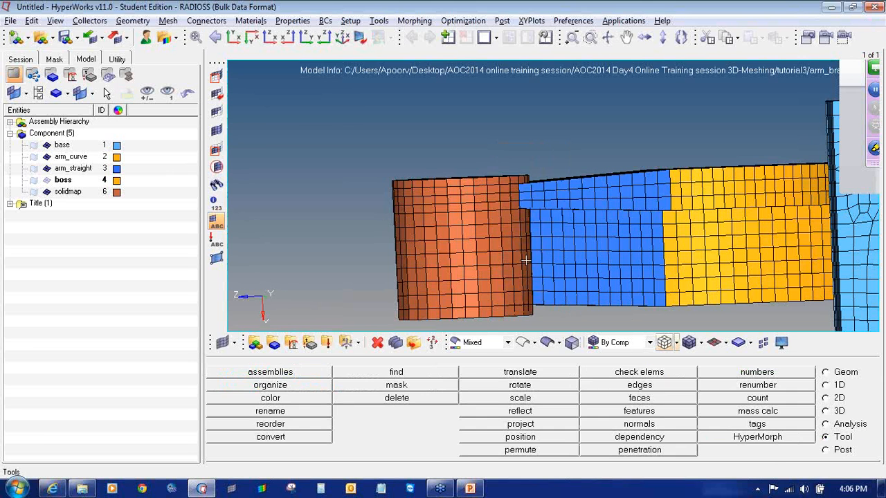
- Find the faces of all displayed elements with a tolerance of 0.500
{"action": "scroll", "coordinate": [438, 149], "scroll_direction": "down", "scroll_amount": 5, "text": "ctrl"}
{"action": "right_click_drag", "start_coordinate": [438, 149], "coordinate": [444, 157], "text": "ctrl"}
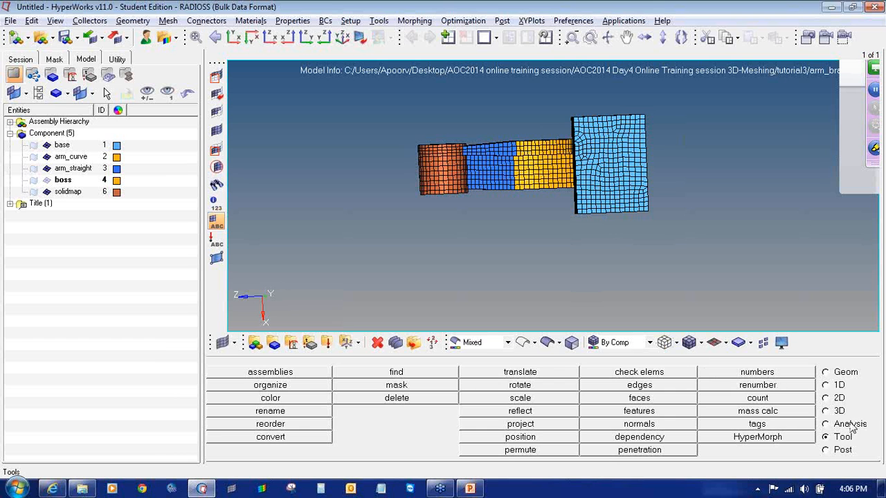
{"action": "left_click", "coordinate": [635, 402]}
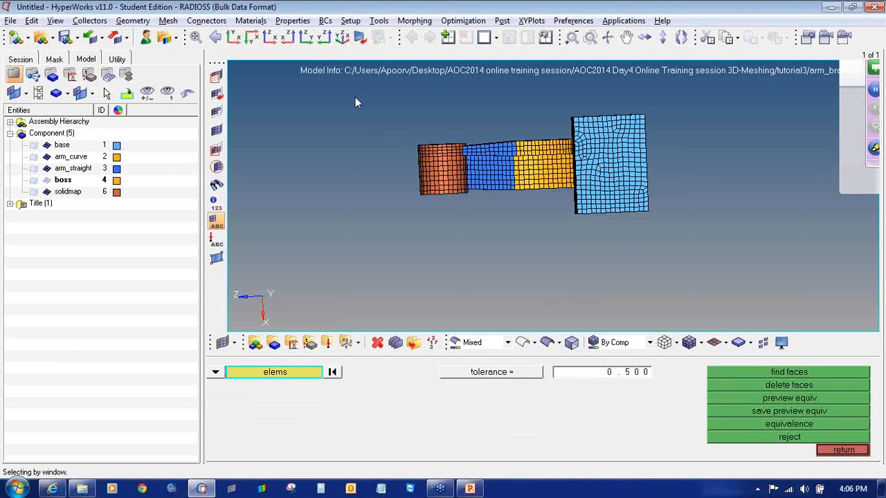
{"action": "left_click_drag", "start_coordinate": [355, 97], "coordinate": [751, 268], "text": "shift"}
{"action": "left_click", "coordinate": [754, 375]}
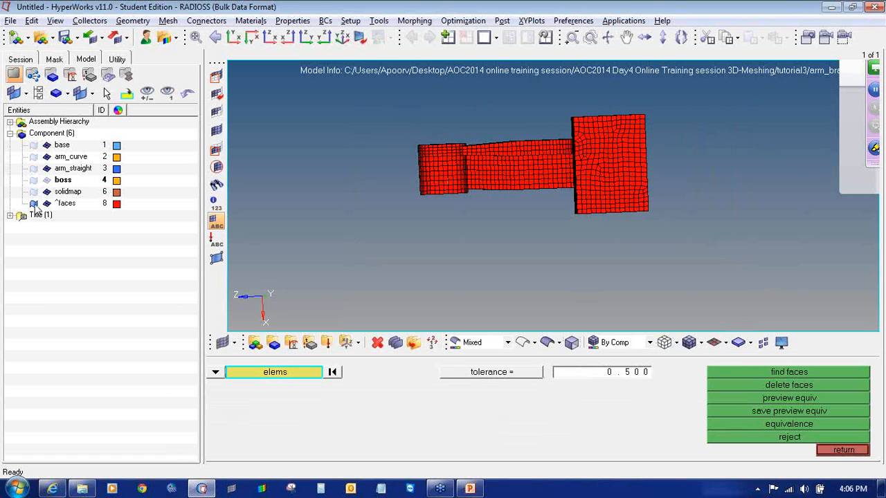
- Hide the elements of arm_straight, solidmap, arm_curve and base so only the new ^faces shell is displayed
{"action": "left_click", "coordinate": [47, 169]}
{"action": "left_click", "coordinate": [47, 192]}
{"action": "left_click", "coordinate": [47, 157]}
{"action": "left_click", "coordinate": [47, 146]}
{"action": "mouse_move", "coordinate": [526, 180]}
{"action": "left_mouse_down", "text": "ctrl"}
{"action": "mouse_move", "coordinate": [547, 237]}
{"action": "mouse_move", "coordinate": [405, 166]}
{"action": "mouse_move", "coordinate": [478, 235]}
{"action": "mouse_move", "coordinate": [459, 229]}
{"action": "mouse_move", "coordinate": [468, 245]}
{"action": "left_mouse_up", "text": "ctrl"}
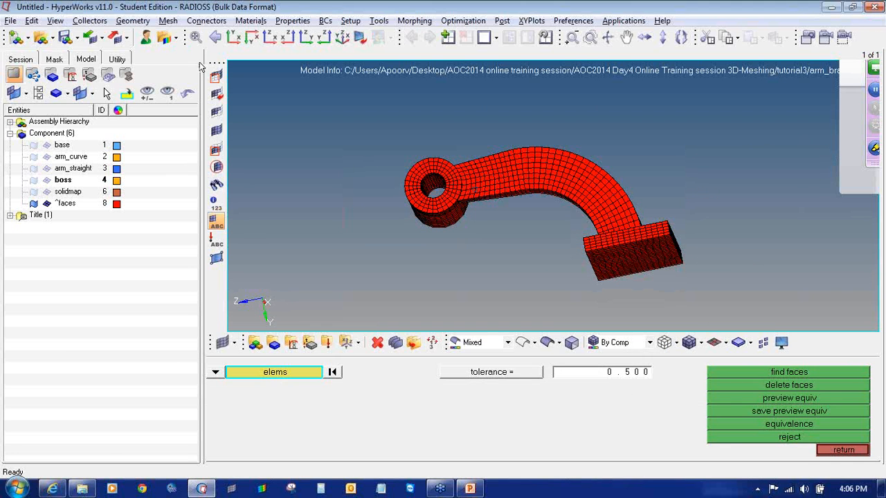
- Mask the side faces of the arm and boss by face, and examine the inside of their junction
{"action": "key", "text": "F5"}
{"action": "scroll", "coordinate": [539, 151], "scroll_direction": "up", "scroll_amount": 3}
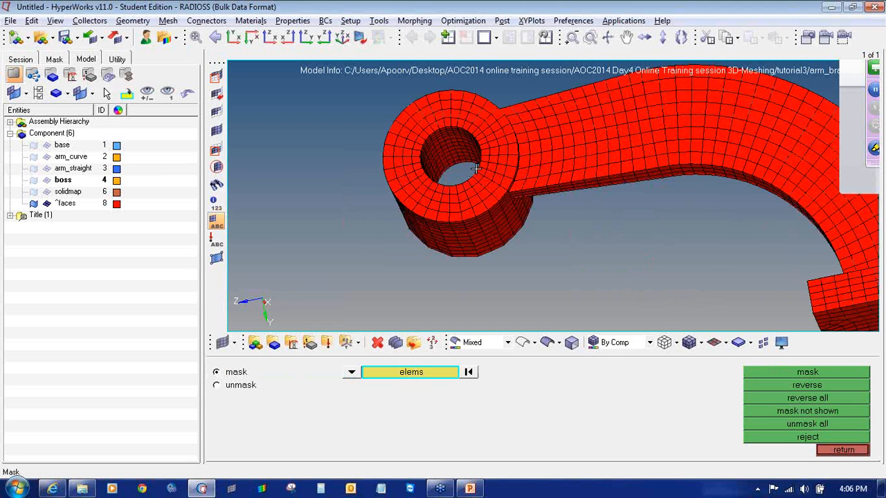
{"action": "left_click", "coordinate": [539, 151]}
{"action": "left_click", "coordinate": [400, 373]}
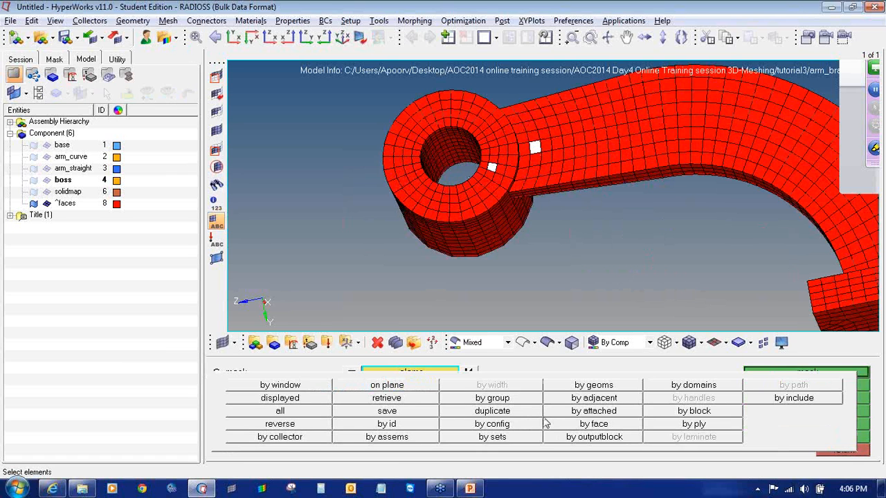
{"action": "left_click", "coordinate": [563, 423]}
{"action": "left_click", "coordinate": [789, 375]}
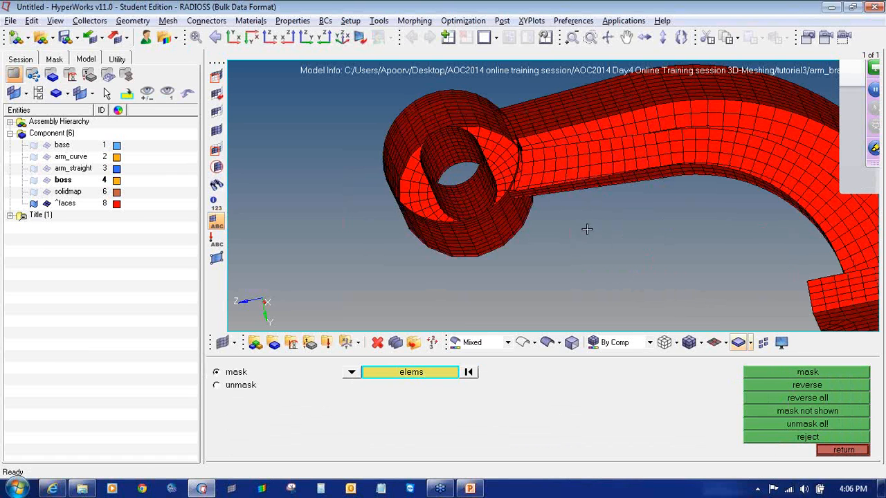
{"action": "left_click_drag", "start_coordinate": [587, 228], "coordinate": [625, 166], "text": "ctrl"}
{"action": "mouse_move", "coordinate": [542, 214]}
{"action": "left_mouse_down", "text": "ctrl"}
{"action": "mouse_move", "coordinate": [621, 200]}
{"action": "mouse_move", "coordinate": [518, 219]}
{"action": "mouse_move", "coordinate": [431, 194]}
{"action": "mouse_move", "coordinate": [393, 216]}
{"action": "mouse_move", "coordinate": [478, 208]}
{"action": "mouse_move", "coordinate": [570, 223]}
{"action": "mouse_move", "coordinate": [542, 218]}
{"action": "left_mouse_up", "text": "ctrl"}
{"action": "scroll", "coordinate": [519, 115], "scroll_direction": "up", "scroll_amount": 3}
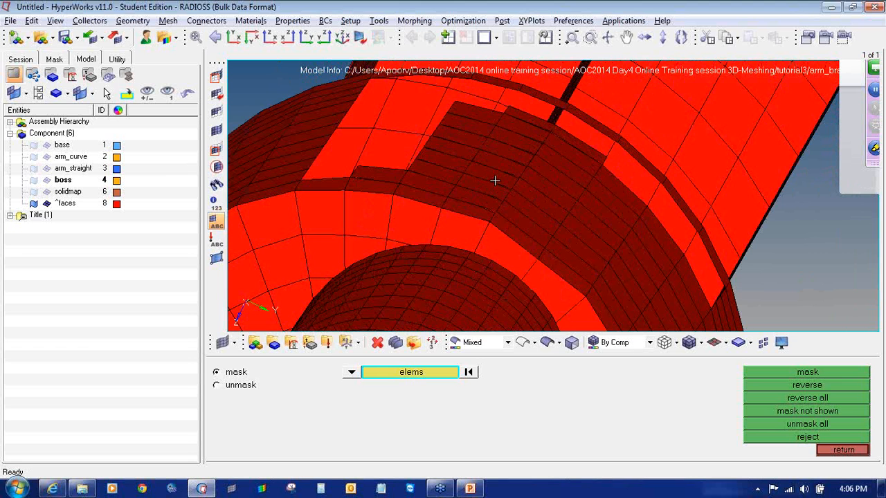
- Display the elements of solidmap, boss, arm_straight, arm_curve and base again, and delete the ^faces component
{"action": "left_click", "coordinate": [47, 192]}
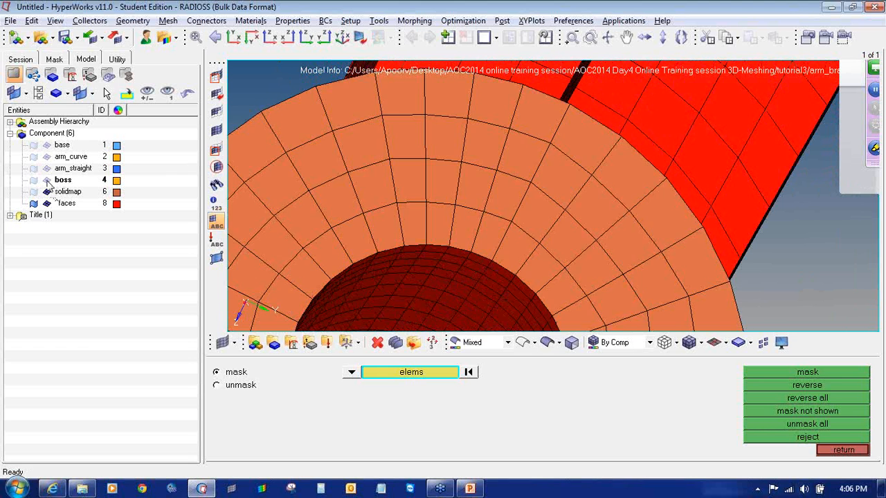
{"action": "left_click", "coordinate": [47, 180]}
{"action": "left_click", "coordinate": [46, 168]}
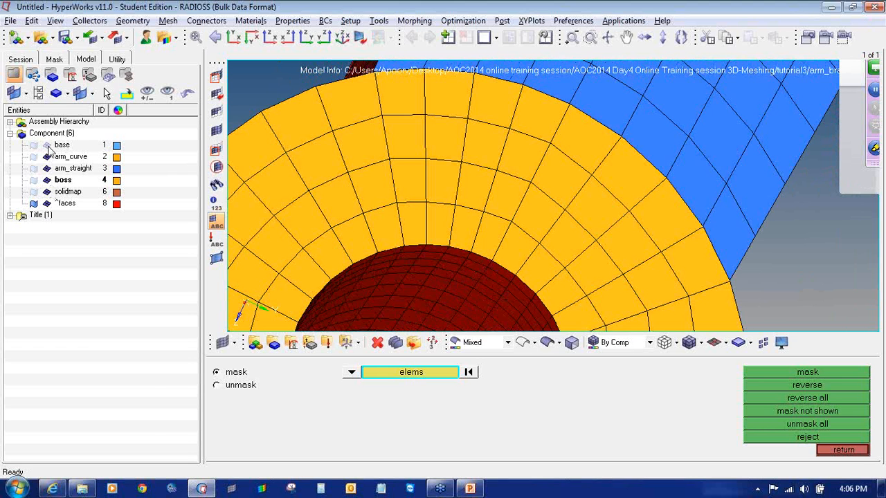
{"action": "right_click", "coordinate": [66, 203]}
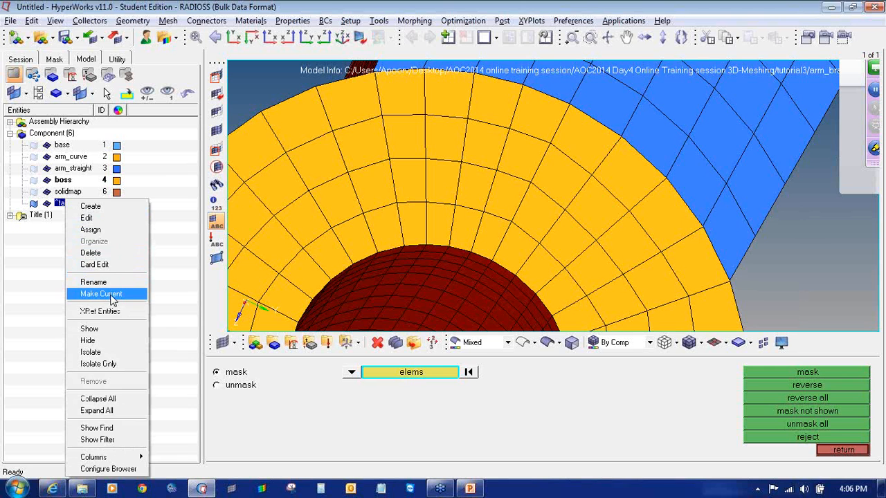
{"action": "left_click", "coordinate": [97, 253]}
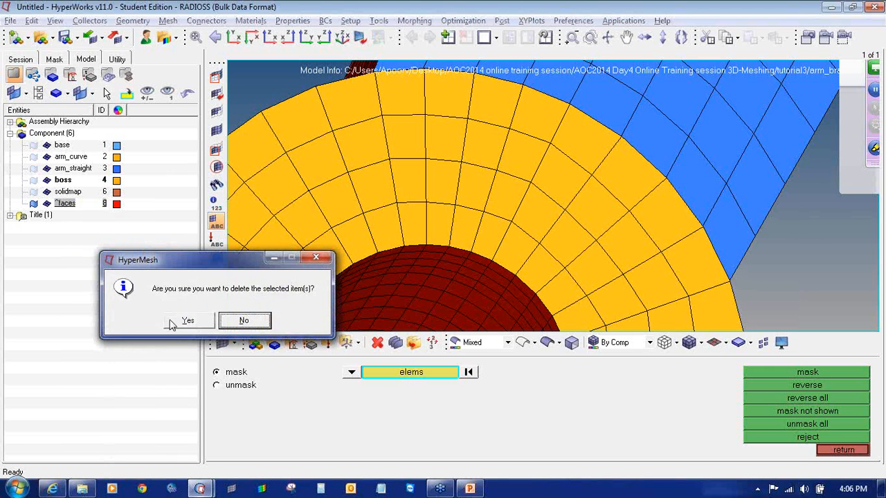
{"action": "left_click", "coordinate": [170, 321]}
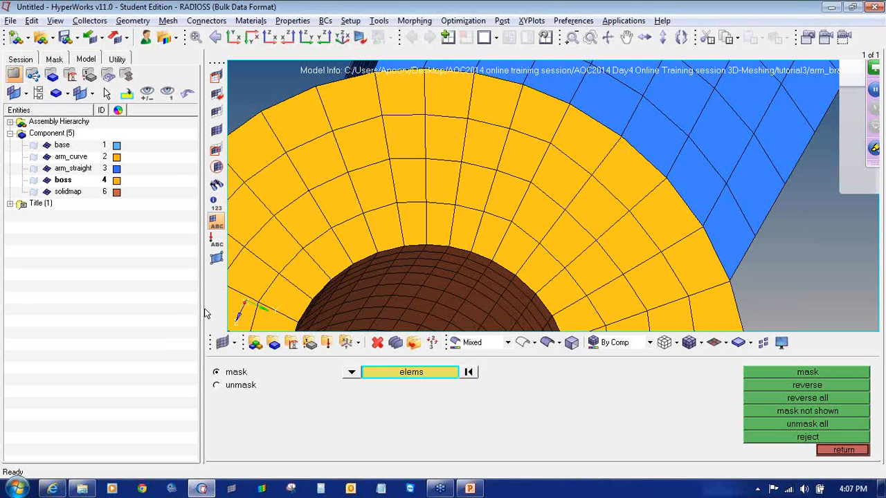
- Check the displayed 3-D elements of the whole bracket against the 7.500 minimum length
{"action": "scroll", "coordinate": [491, 210], "scroll_direction": "down", "scroll_amount": 10, "text": "ctrl"}
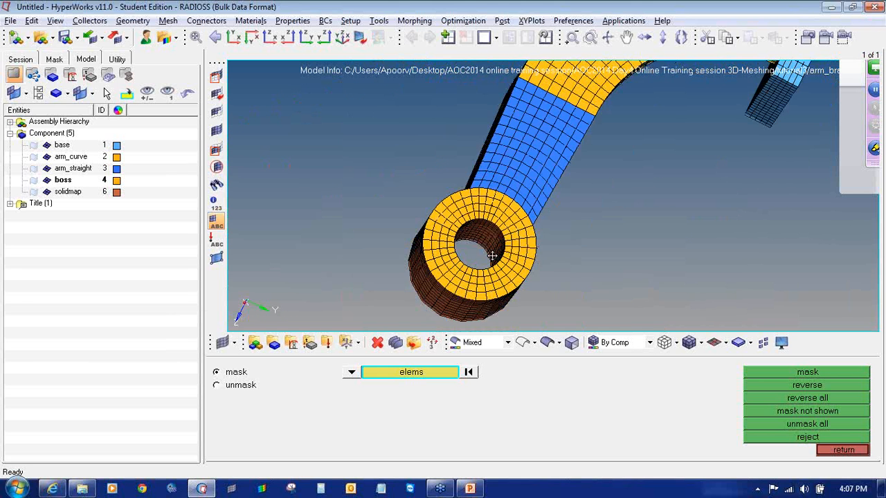
{"action": "left_click_drag", "start_coordinate": [443, 252], "coordinate": [482, 284], "text": "ctrl"}
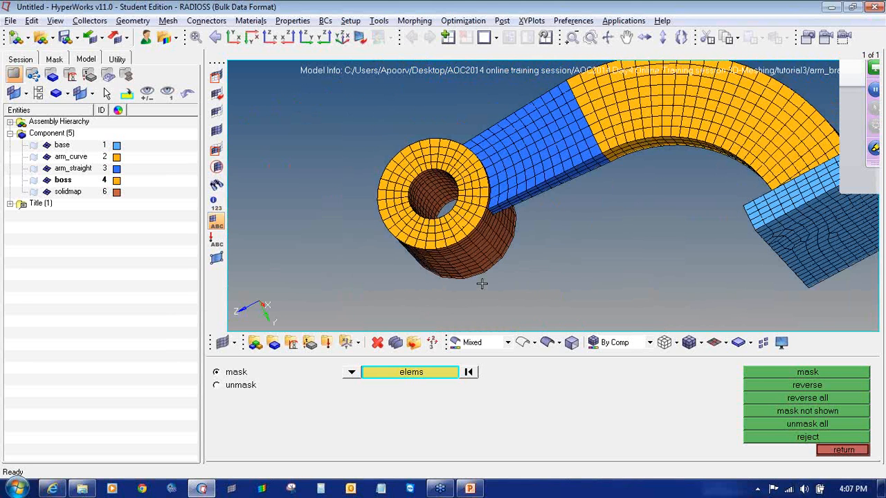
{"action": "key", "text": "F10"}
{"action": "left_click", "coordinate": [470, 389]}
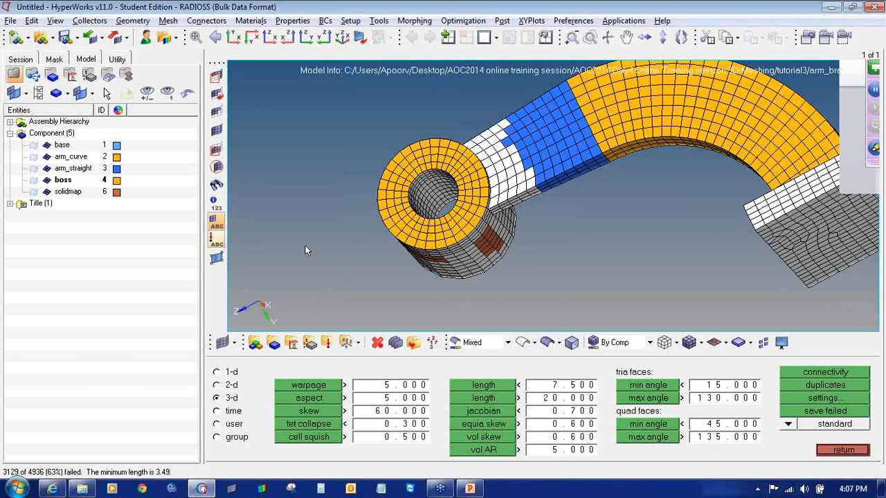
- Hide the boss component's elements and isolate only the solid elements around the boss-to-arm junction using Mask and Reverse
{"action": "left_click", "coordinate": [216, 77]}
{"action": "left_click_drag", "start_coordinate": [475, 278], "coordinate": [488, 246], "text": "ctrl"}
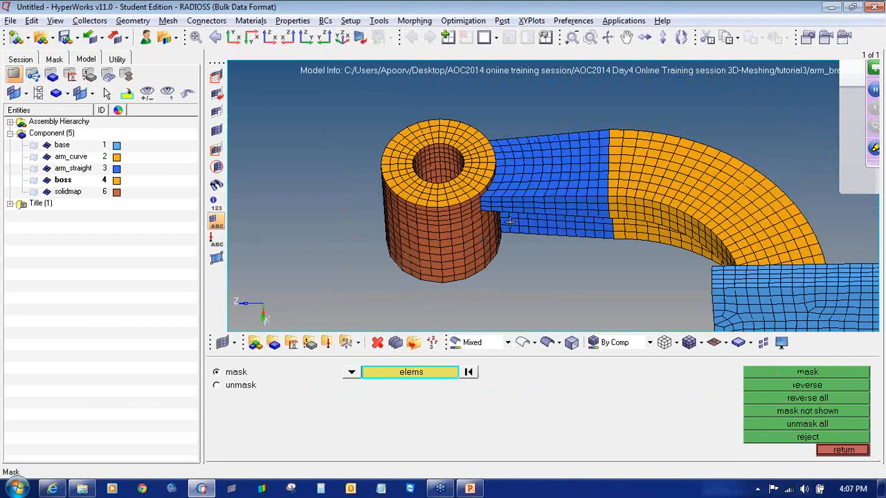
{"action": "left_click_drag", "start_coordinate": [510, 194], "coordinate": [510, 275], "text": "ctrl"}
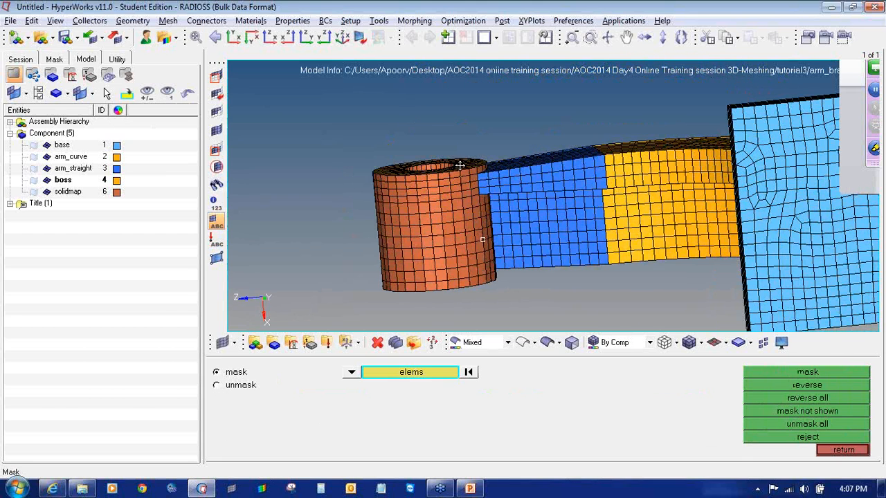
{"action": "left_click_drag", "start_coordinate": [460, 165], "coordinate": [546, 287], "text": "shift"}
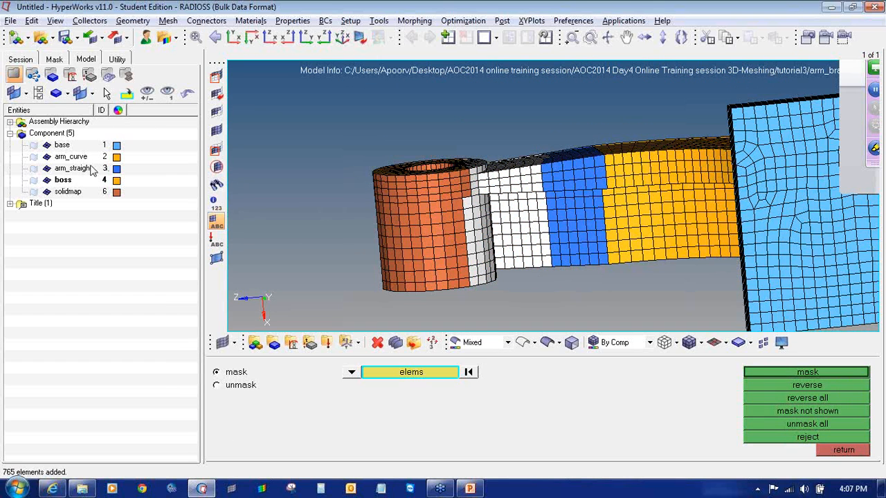
{"action": "left_click", "coordinate": [47, 180]}
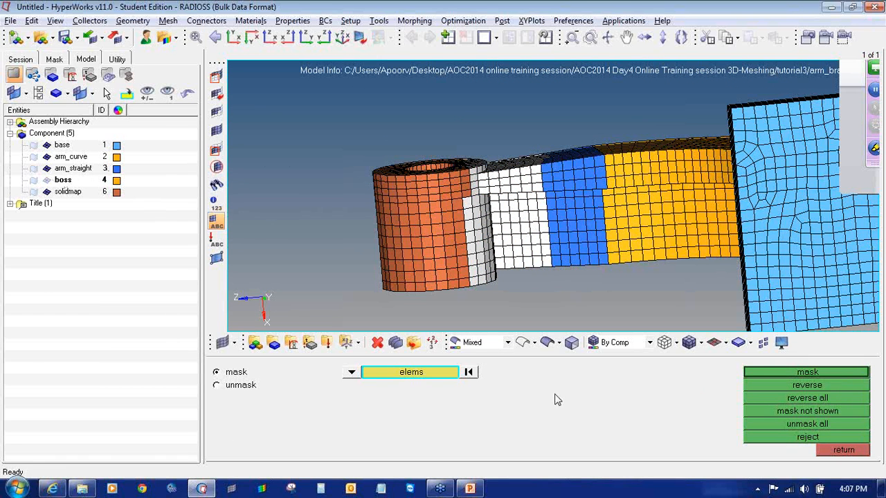
{"action": "left_click", "coordinate": [468, 372]}
{"action": "left_click_drag", "start_coordinate": [459, 141], "coordinate": [515, 295], "text": "shift"}
{"action": "left_click", "coordinate": [793, 374]}
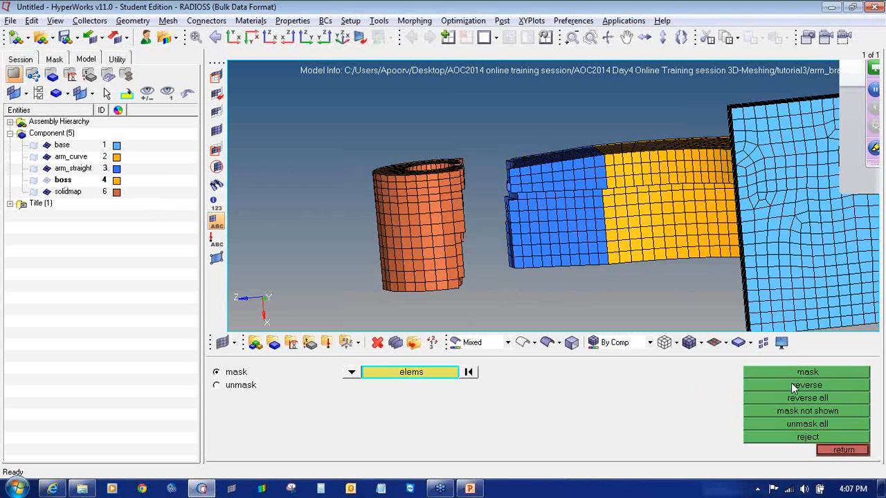
{"action": "left_click", "coordinate": [792, 385]}
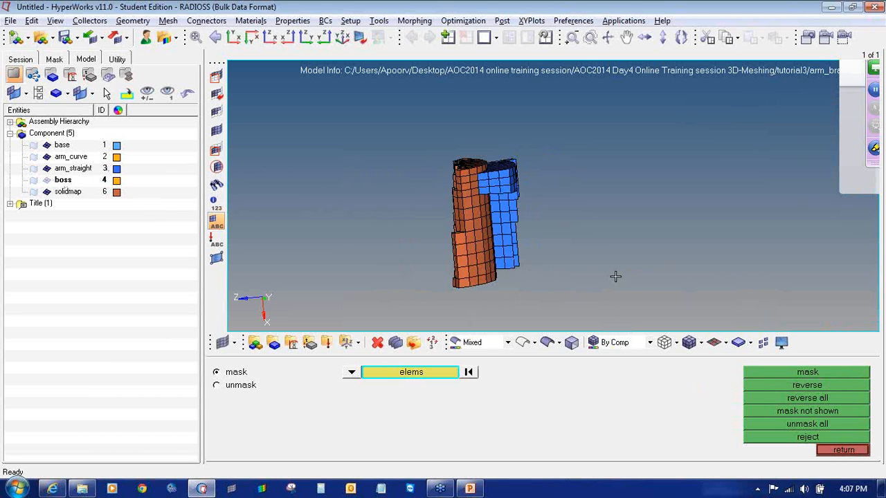
- Check the isolated junction elements against the 7.500 minimum length
{"action": "key", "text": "F10"}
{"action": "left_click", "coordinate": [499, 385]}
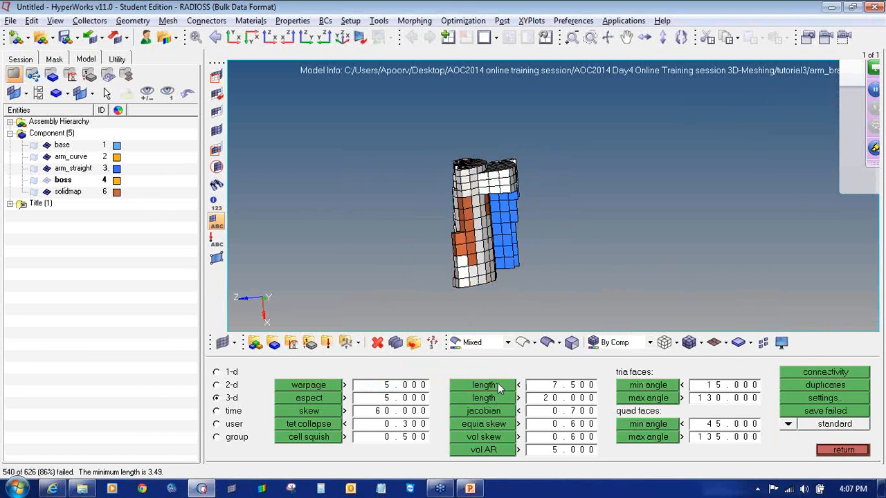
{"action": "left_click", "coordinate": [821, 450]}
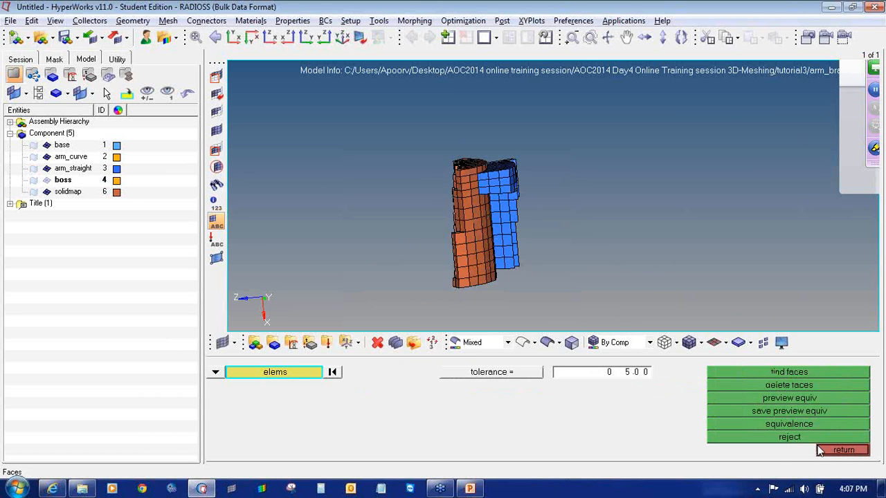
{"action": "left_click", "coordinate": [822, 450]}
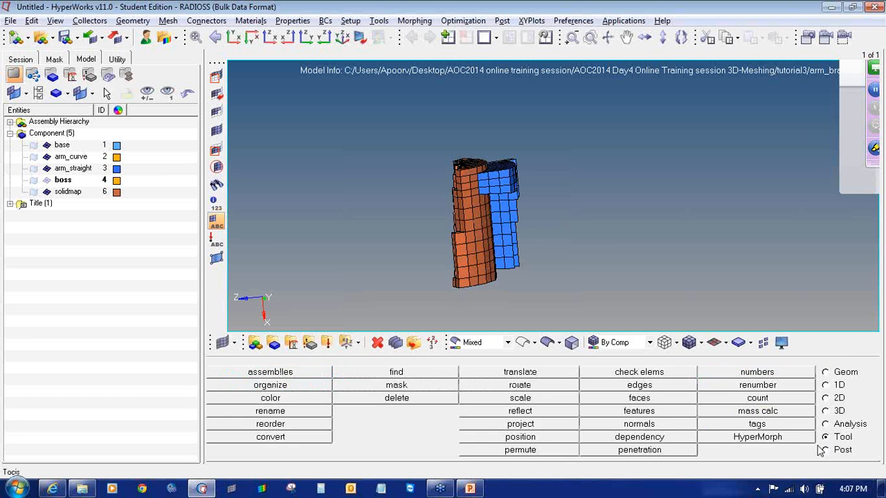
{"action": "left_click", "coordinate": [656, 386]}
{"action": "left_click", "coordinate": [819, 451]}
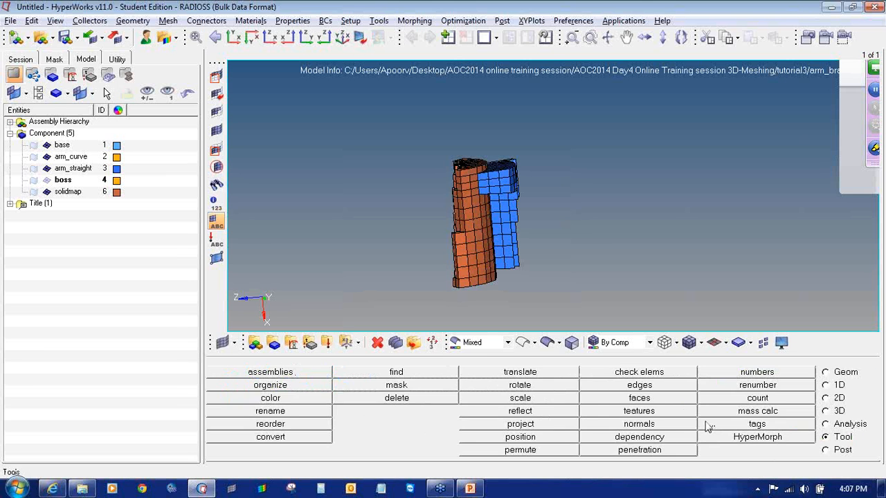
- Equivalence the nodes of the isolated junction elements with a face tolerance of 1.000
{"action": "left_click", "coordinate": [670, 406]}
{"action": "left_click_drag", "start_coordinate": [406, 138], "coordinate": [583, 296], "text": "shift"}
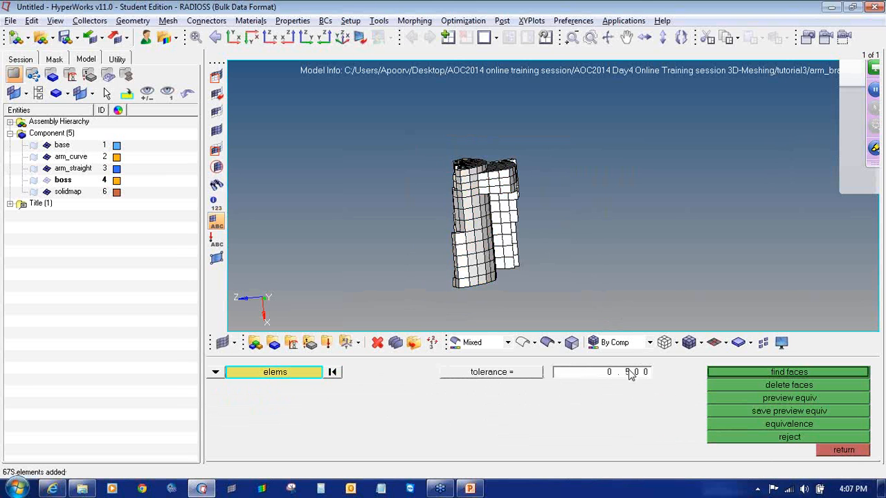
{"action": "left_click", "coordinate": [633, 372]}
{"action": "type", "text": "1"}
{"action": "left_click", "coordinate": [739, 402]}
{"action": "left_click", "coordinate": [746, 423]}
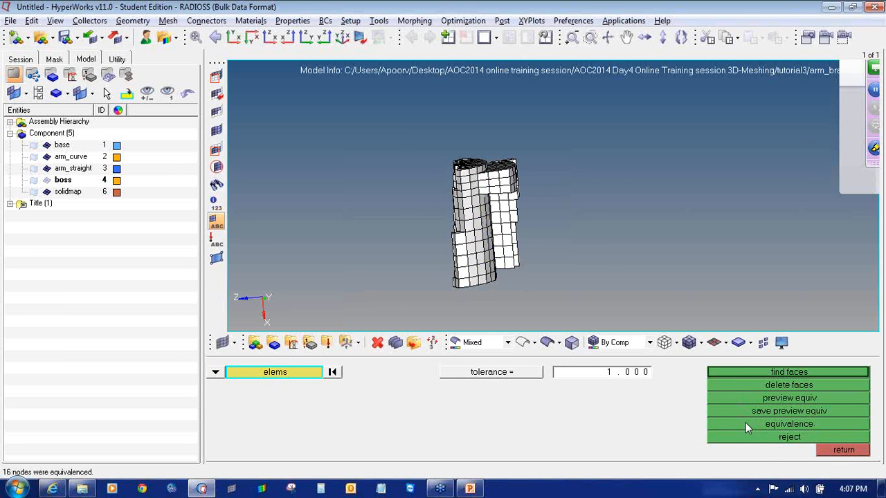
- Find the faces of the isolated junction elements, and delete the resulting ^faces component
{"action": "left_click", "coordinate": [738, 372]}
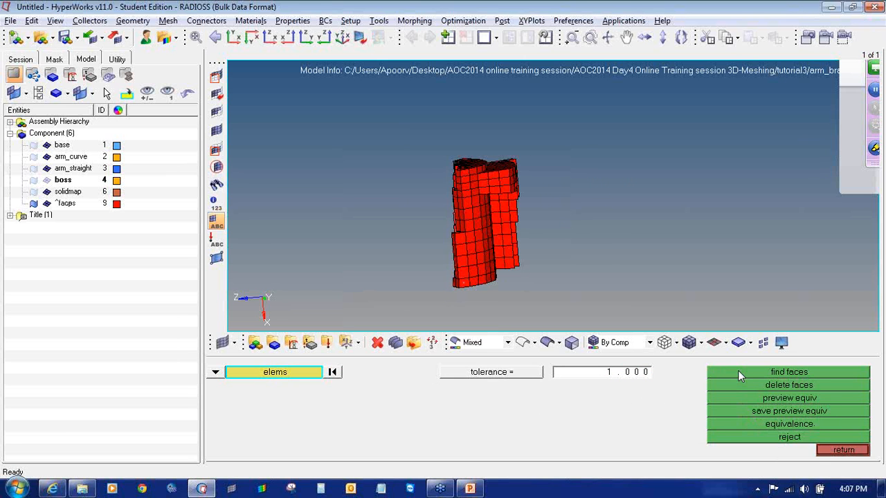
{"action": "right_click", "coordinate": [61, 205]}
{"action": "left_click", "coordinate": [91, 254]}
{"action": "left_click", "coordinate": [174, 317]}
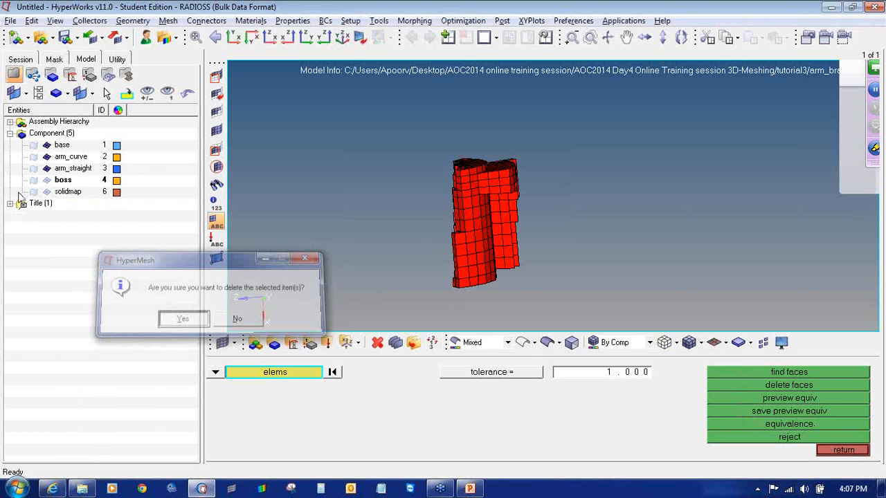
- Display all elements of solidmap, arm_straight, arm_curve and base again, including the masked ones
{"action": "left_click", "coordinate": [47, 193]}
{"action": "left_click", "coordinate": [47, 168]}
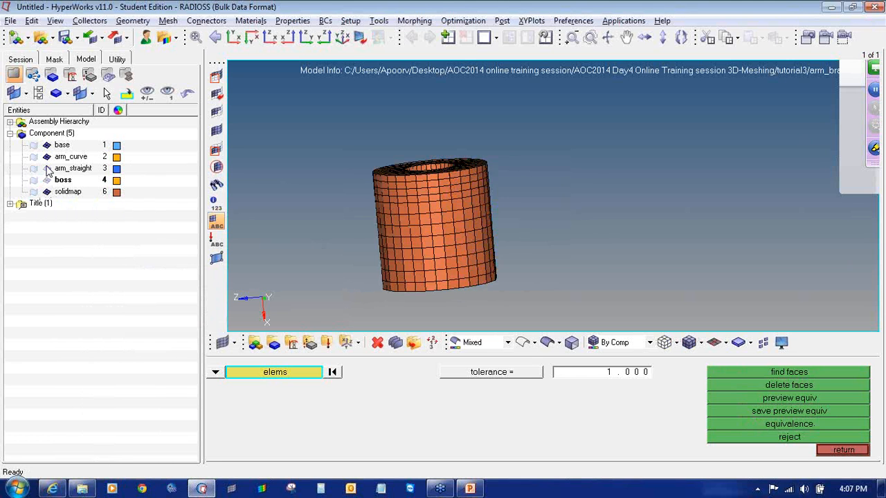
{"action": "left_click", "coordinate": [46, 169]}
{"action": "left_click", "coordinate": [47, 157]}
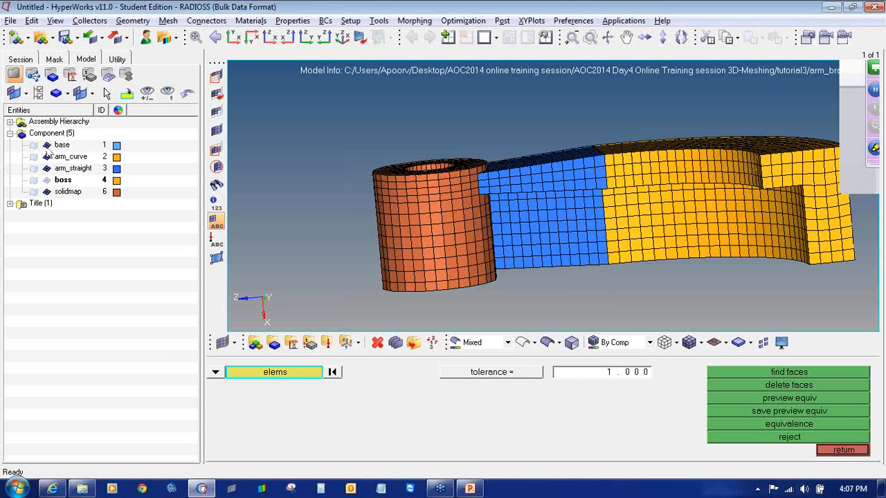
{"action": "left_click", "coordinate": [47, 145]}
- Find the faces of all displayed bracket elements with a tolerance of 1.000
{"action": "scroll", "coordinate": [298, 153], "scroll_direction": "down", "scroll_amount": 5}
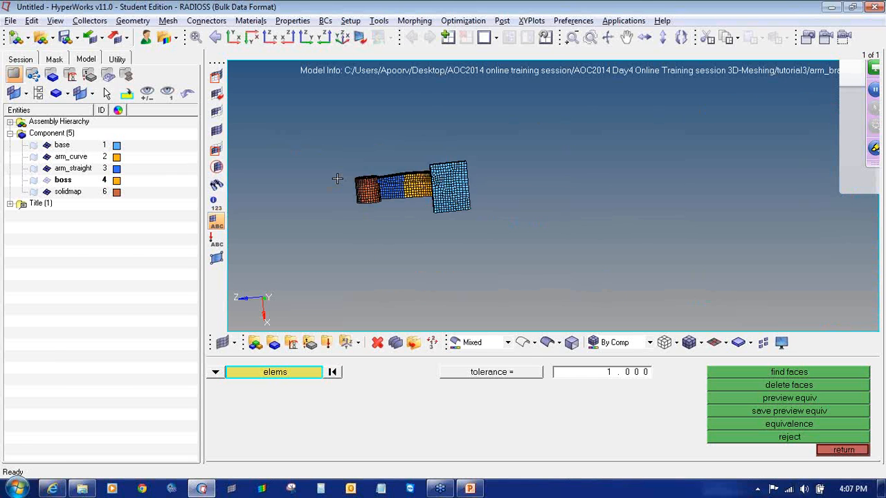
{"action": "left_click_drag", "start_coordinate": [371, 174], "coordinate": [635, 279], "text": "shift"}
{"action": "left_click_drag", "start_coordinate": [278, 130], "coordinate": [549, 259], "text": "shift"}
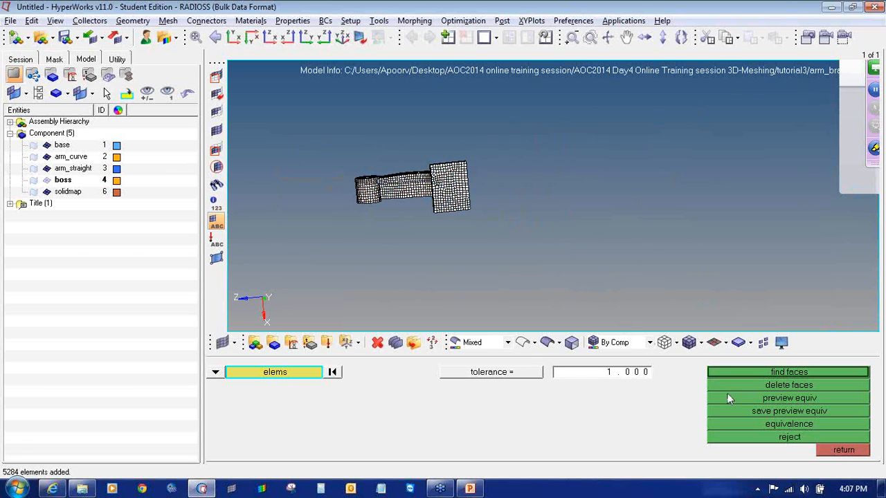
{"action": "left_click", "coordinate": [732, 374]}
- Hide the elements of base, arm_curve, arm_straight and solidmap so only the ^faces shell is displayed
{"action": "right_click_drag", "start_coordinate": [354, 166], "coordinate": [412, 216], "text": "ctrl"}
{"action": "scroll", "coordinate": [412, 216], "scroll_direction": "up", "scroll_amount": 5, "text": "ctrl"}
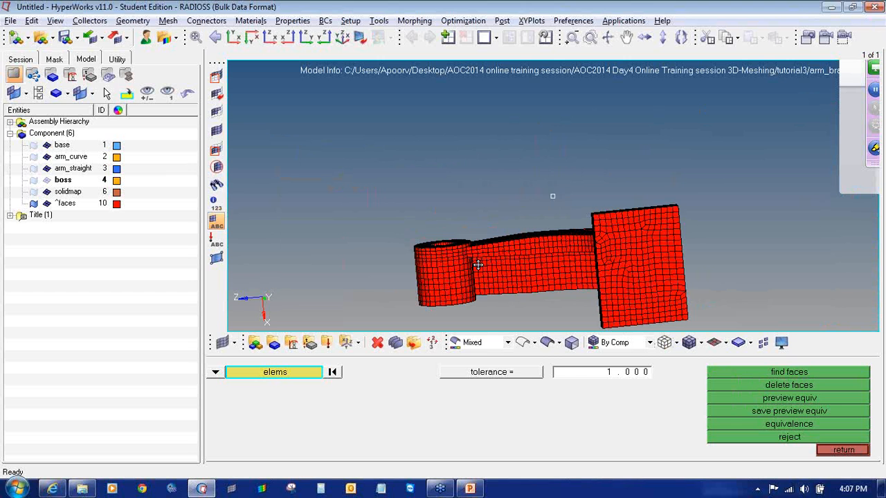
{"action": "left_click_drag", "start_coordinate": [494, 251], "coordinate": [589, 281], "text": "ctrl"}
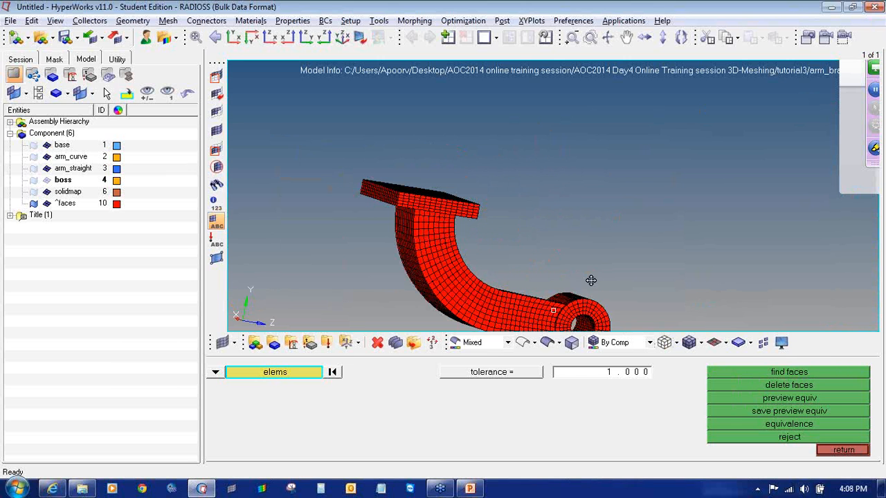
{"action": "left_click_drag", "start_coordinate": [545, 241], "coordinate": [542, 244], "text": "ctrl"}
{"action": "right_click_drag", "start_coordinate": [537, 261], "coordinate": [507, 209], "text": "ctrl"}
{"action": "scroll", "coordinate": [538, 271], "scroll_direction": "up", "scroll_amount": 5, "text": "ctrl"}
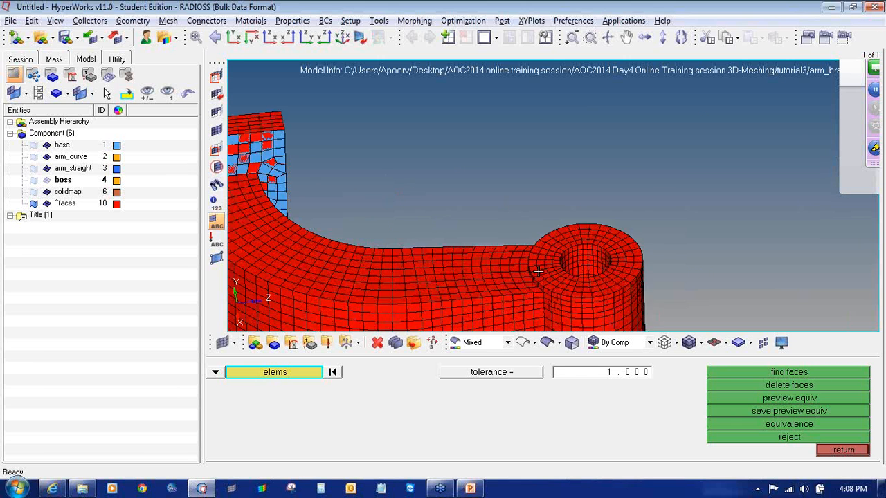
{"action": "right_click_drag", "start_coordinate": [538, 271], "coordinate": [514, 205], "text": "ctrl"}
{"action": "right_click", "coordinate": [190, 135]}
{"action": "left_click", "coordinate": [49, 146]}
{"action": "left_click", "coordinate": [47, 157]}
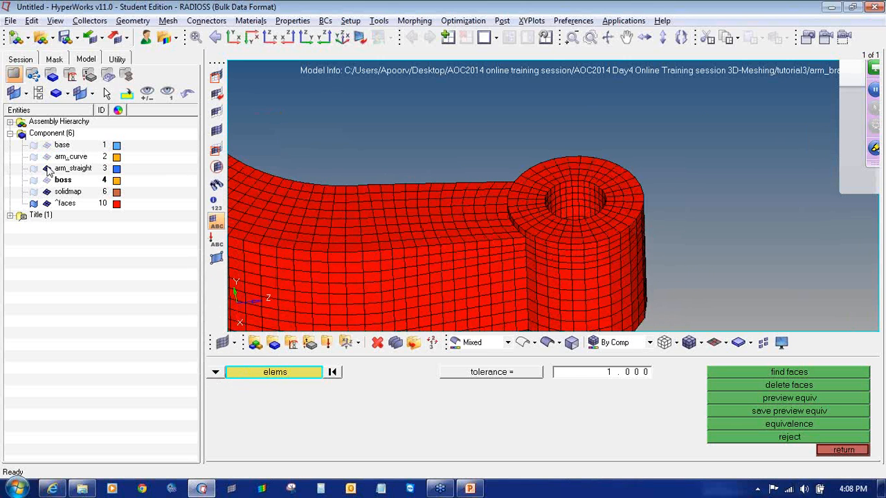
{"action": "left_click", "coordinate": [48, 169]}
- Mask the boss's annular end face and the arm's adjoining side face by face, and examine the inside of their junction
{"action": "left_click", "coordinate": [216, 77]}
{"action": "left_click", "coordinate": [538, 186]}
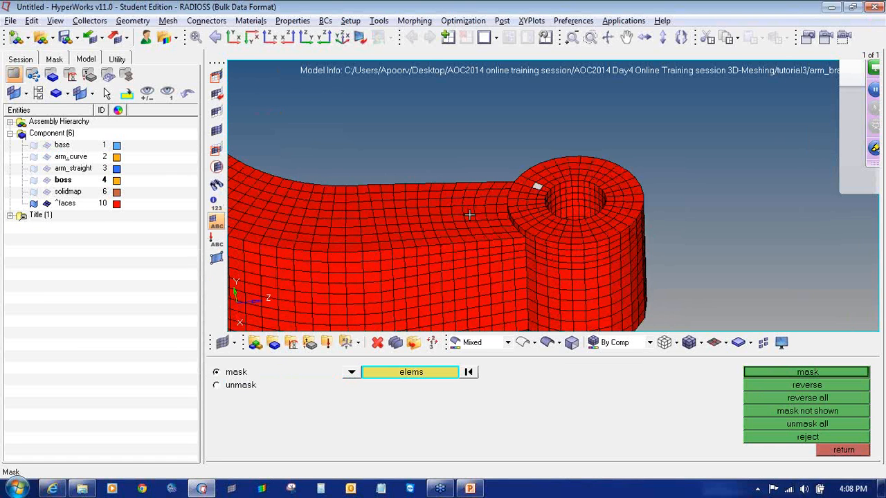
{"action": "left_click", "coordinate": [470, 217]}
{"action": "left_click", "coordinate": [433, 372]}
{"action": "left_click", "coordinate": [591, 411]}
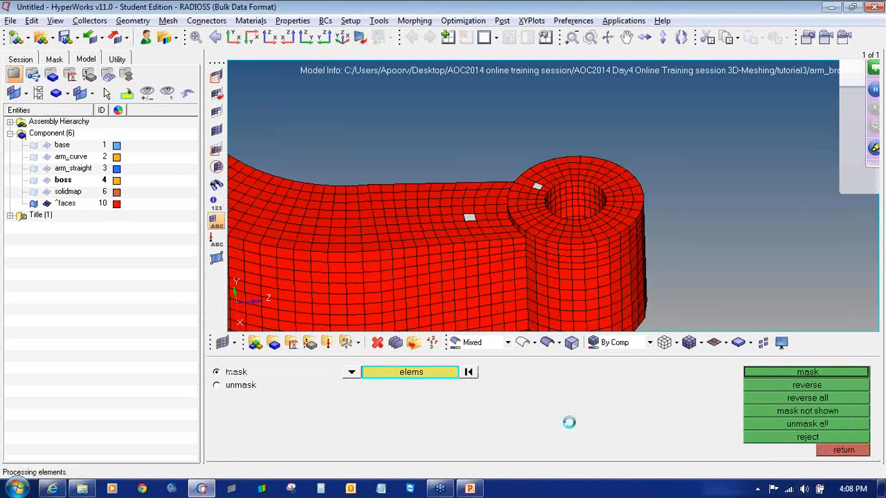
{"action": "left_click", "coordinate": [774, 372]}
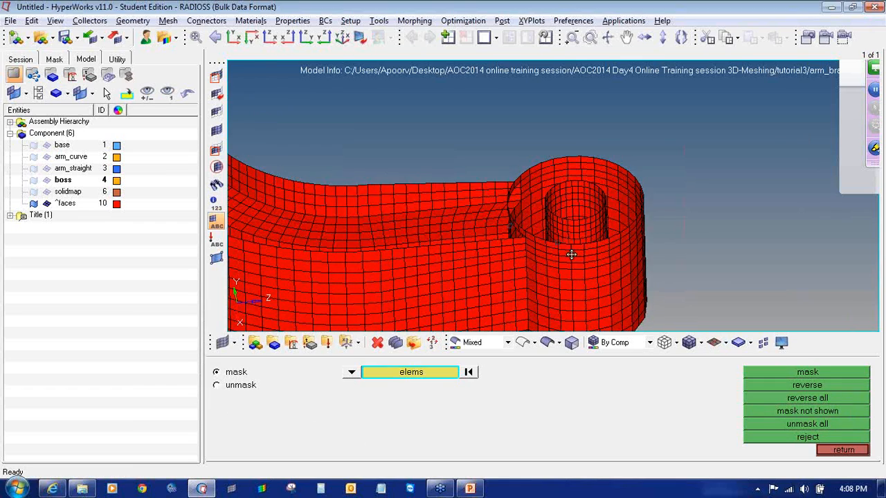
{"action": "left_click_drag", "start_coordinate": [567, 253], "coordinate": [542, 246], "text": "ctrl"}
{"action": "mouse_move", "coordinate": [621, 267]}
{"action": "left_mouse_down", "text": "ctrl"}
{"action": "mouse_move", "coordinate": [706, 275]}
{"action": "mouse_move", "coordinate": [736, 263]}
{"action": "mouse_move", "coordinate": [734, 239]}
{"action": "mouse_move", "coordinate": [623, 295]}
{"action": "mouse_move", "coordinate": [494, 166]}
{"action": "mouse_move", "coordinate": [387, 173]}
{"action": "mouse_move", "coordinate": [419, 162]}
{"action": "mouse_move", "coordinate": [430, 183]}
{"action": "mouse_move", "coordinate": [394, 184]}
{"action": "mouse_move", "coordinate": [356, 153]}
{"action": "mouse_move", "coordinate": [387, 166]}
{"action": "mouse_move", "coordinate": [346, 198]}
{"action": "mouse_move", "coordinate": [378, 221]}
{"action": "mouse_move", "coordinate": [500, 223]}
{"action": "mouse_move", "coordinate": [447, 230]}
{"action": "mouse_move", "coordinate": [362, 261]}
{"action": "mouse_move", "coordinate": [385, 313]}
{"action": "mouse_move", "coordinate": [311, 257]}
{"action": "mouse_move", "coordinate": [362, 251]}
{"action": "mouse_move", "coordinate": [326, 203]}
{"action": "mouse_move", "coordinate": [344, 218]}
{"action": "mouse_move", "coordinate": [316, 263]}
{"action": "mouse_move", "coordinate": [424, 259]}
{"action": "mouse_move", "coordinate": [443, 233]}
{"action": "mouse_move", "coordinate": [447, 178]}
{"action": "mouse_move", "coordinate": [417, 153]}
{"action": "mouse_move", "coordinate": [419, 243]}
{"action": "mouse_move", "coordinate": [453, 222]}
{"action": "mouse_move", "coordinate": [508, 219]}
{"action": "mouse_move", "coordinate": [390, 230]}
{"action": "left_mouse_up", "text": "ctrl"}
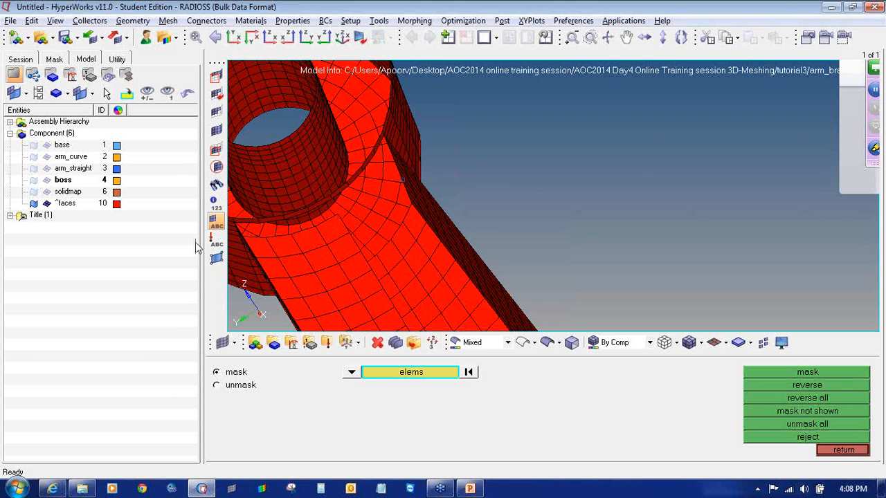
- Redisplay all elements of the ^faces component, including the masked ones
{"action": "left_click", "coordinate": [46, 204]}
{"action": "left_click", "coordinate": [46, 203]}
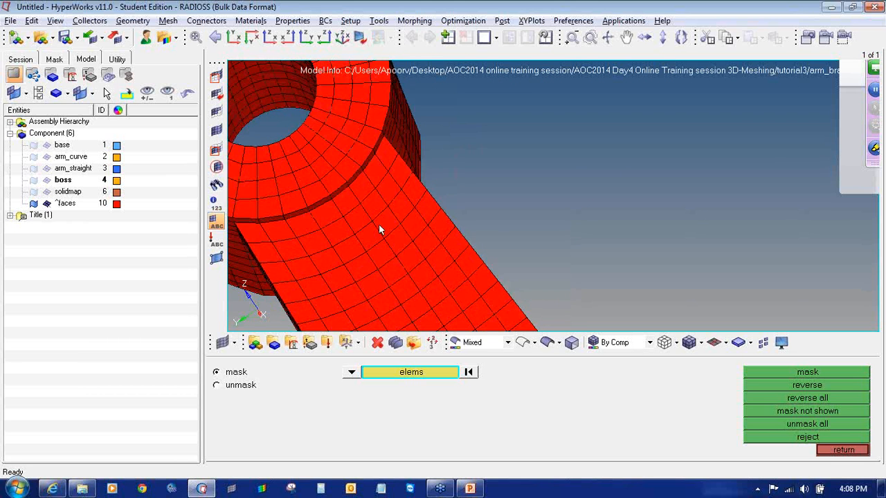
- Create a component named solids with an olive colour and no card image
{"action": "scroll", "coordinate": [379, 224], "scroll_direction": "down", "scroll_amount": 5}
{"action": "scroll", "coordinate": [422, 228], "scroll_direction": "up", "scroll_amount": 5, "text": "ctrl"}
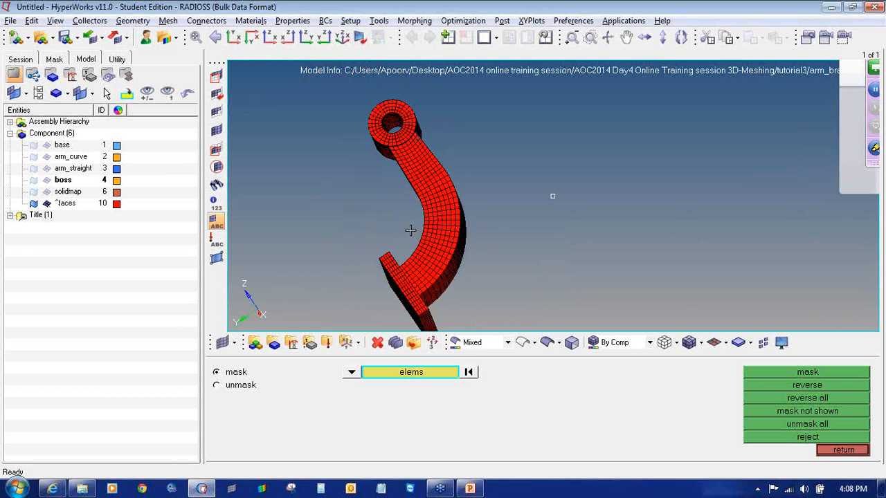
{"action": "mouse_move", "coordinate": [412, 231]}
{"action": "left_mouse_down", "text": "ctrl"}
{"action": "mouse_move", "coordinate": [392, 288]}
{"action": "mouse_move", "coordinate": [653, 260]}
{"action": "mouse_move", "coordinate": [376, 237]}
{"action": "mouse_move", "coordinate": [583, 241]}
{"action": "mouse_move", "coordinate": [583, 256]}
{"action": "left_mouse_up", "text": "ctrl"}
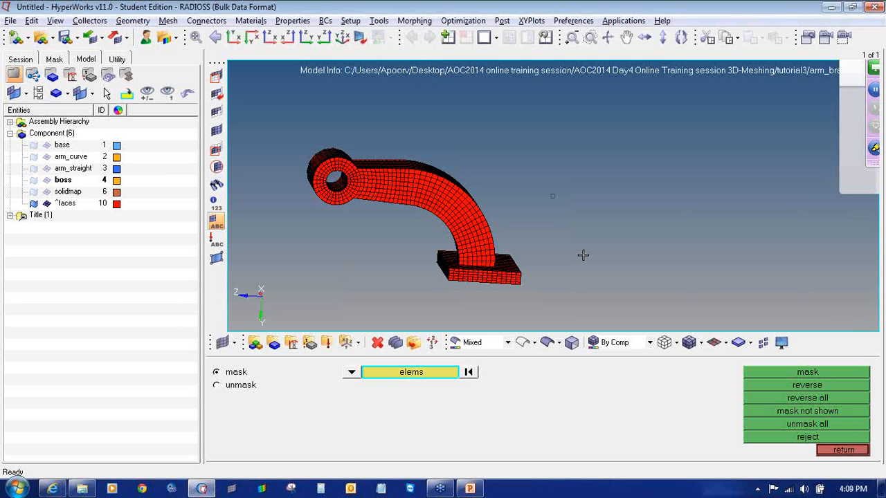
{"action": "left_click", "coordinate": [837, 457]}
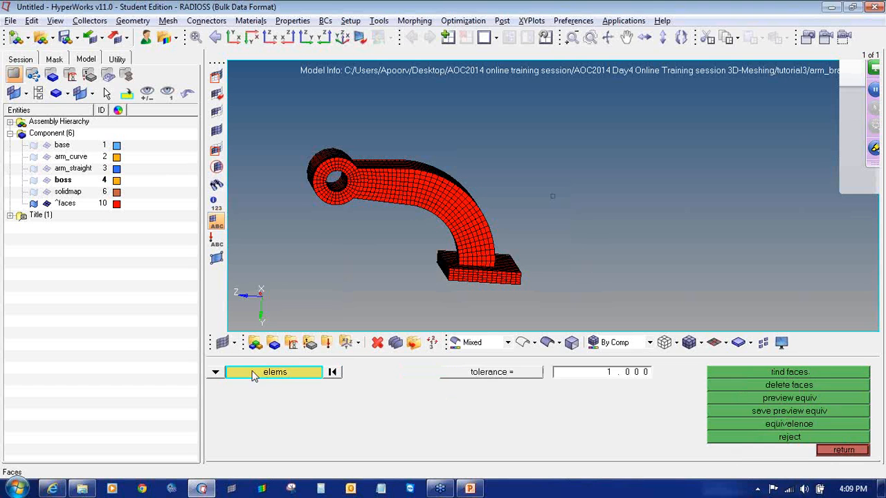
{"action": "left_click", "coordinate": [274, 342]}
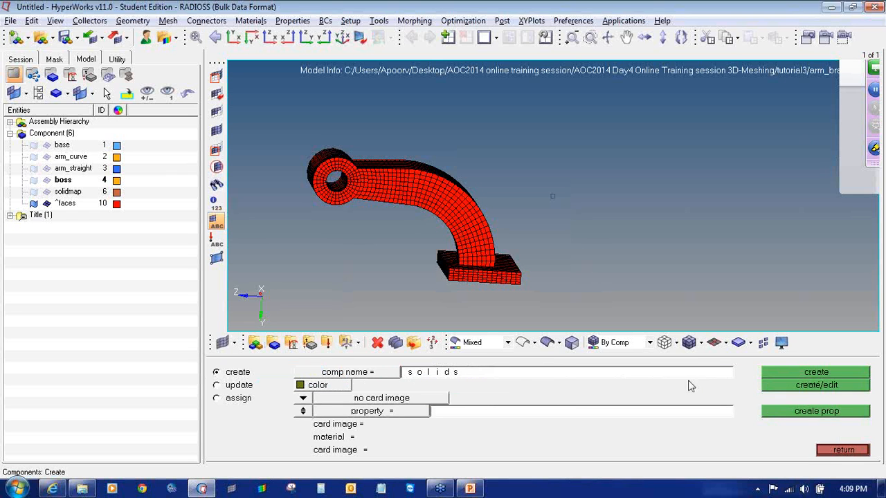
{"action": "left_click", "coordinate": [792, 372]}
{"action": "left_click", "coordinate": [838, 451]}
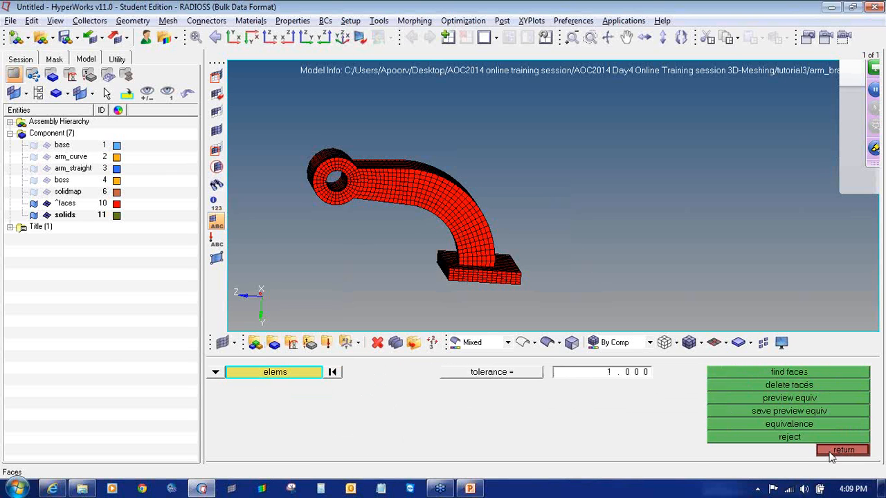
- Tetramesh the closed ^faces shell, selecting all its elements as float trias/quads
{"action": "left_click", "coordinate": [834, 451]}
{"action": "left_click", "coordinate": [837, 414]}
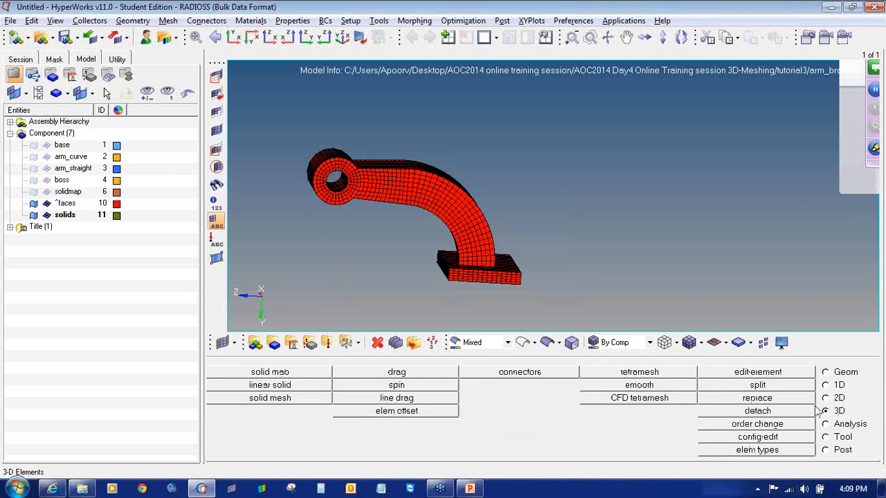
{"action": "left_click", "coordinate": [632, 373]}
{"action": "left_click", "coordinate": [256, 375]}
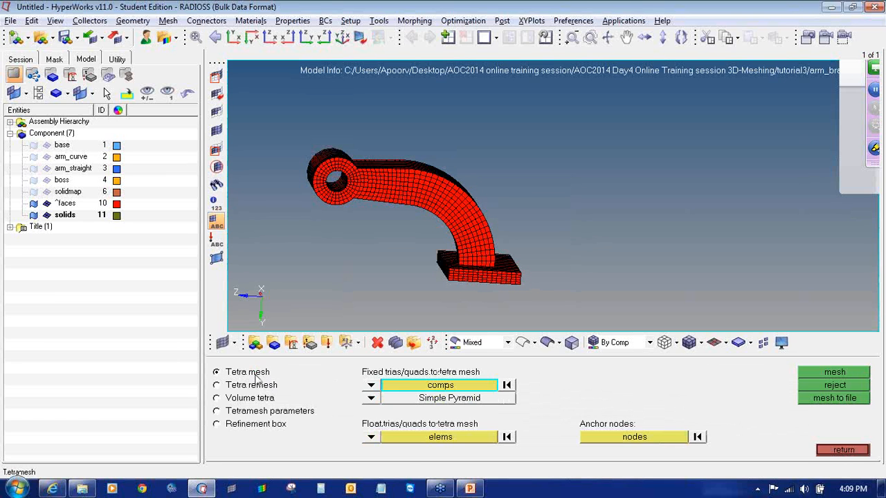
{"action": "left_click", "coordinate": [398, 437]}
{"action": "scroll", "coordinate": [328, 214], "scroll_direction": "down", "scroll_amount": 2}
{"action": "left_click_drag", "start_coordinate": [283, 147], "coordinate": [524, 284], "text": "shift"}
{"action": "left_click", "coordinate": [820, 372]}
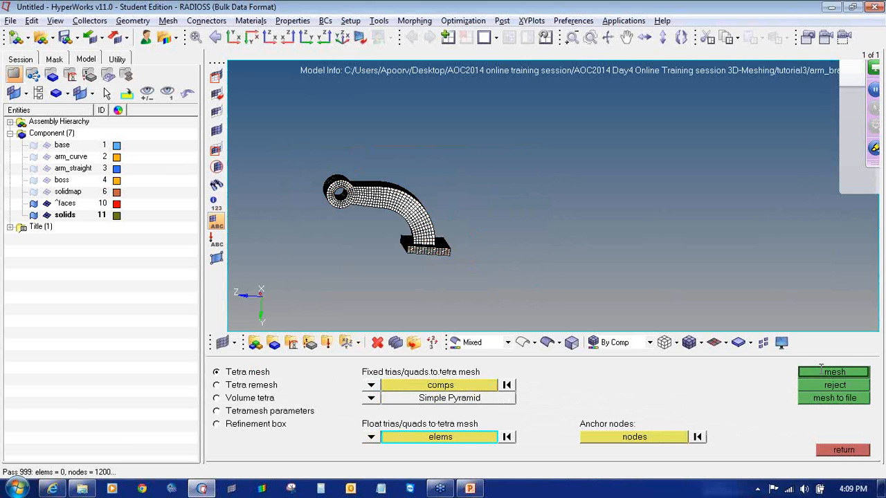
- Hide the elements of ^faces and examine the tetra mesh from the base to the boss
{"action": "left_click", "coordinate": [46, 203]}
{"action": "scroll", "coordinate": [367, 122], "scroll_direction": "up", "scroll_amount": 5}
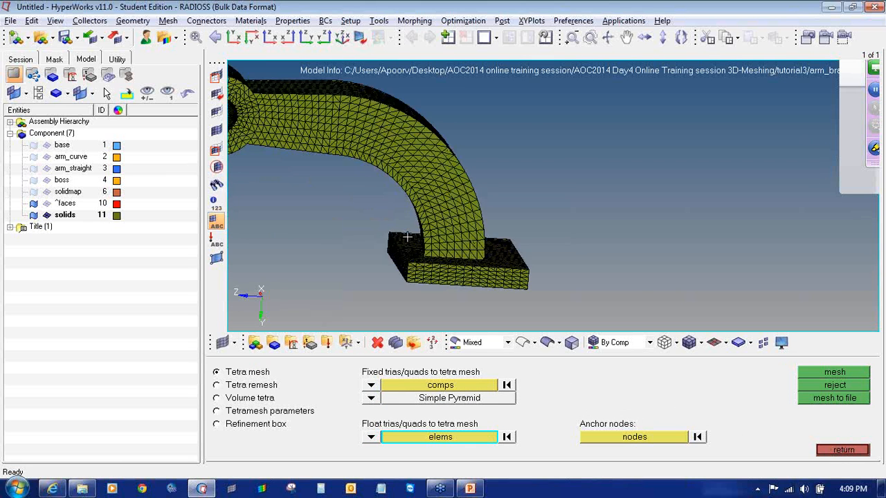
{"action": "right_click_drag", "start_coordinate": [367, 122], "coordinate": [401, 180], "text": "ctrl"}
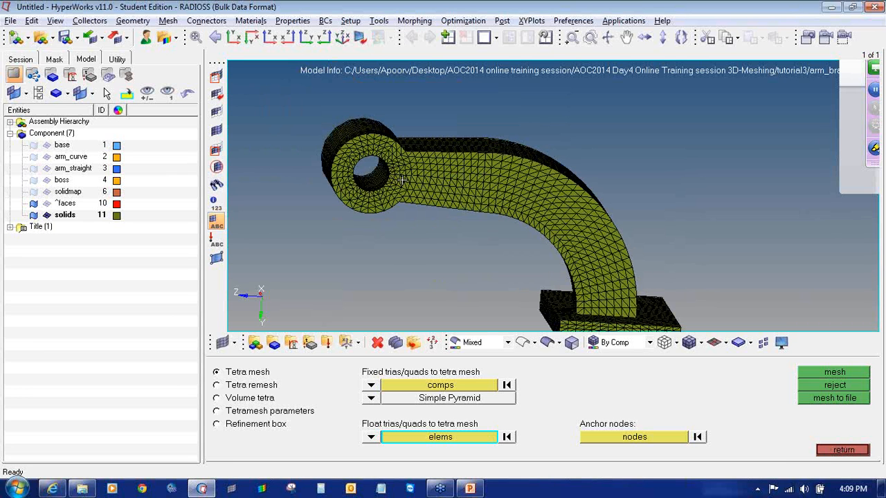
- Delete all displayed tetra elements of the bracket
{"action": "left_click", "coordinate": [378, 343]}
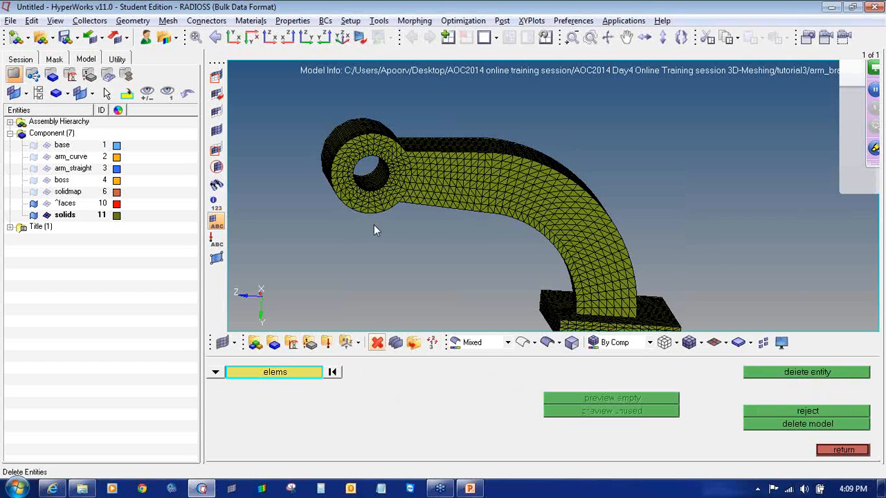
{"action": "right_click_drag", "start_coordinate": [388, 194], "coordinate": [391, 183], "text": "ctrl"}
{"action": "scroll", "coordinate": [391, 183], "scroll_direction": "down", "scroll_amount": 3}
{"action": "left_click_drag", "start_coordinate": [328, 123], "coordinate": [597, 281], "text": "shift"}
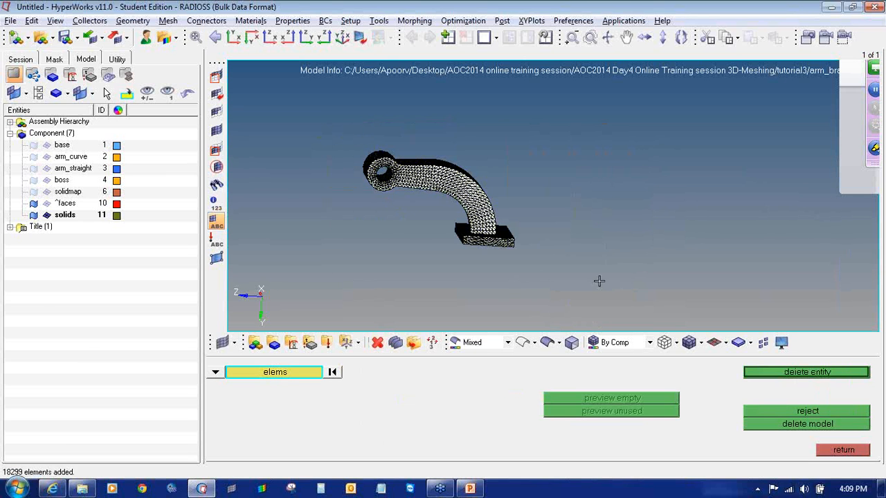
{"action": "middle_click", "coordinate": [384, 251]}
- Delete the solids and ^faces components from the model
{"action": "right_click", "coordinate": [60, 215]}
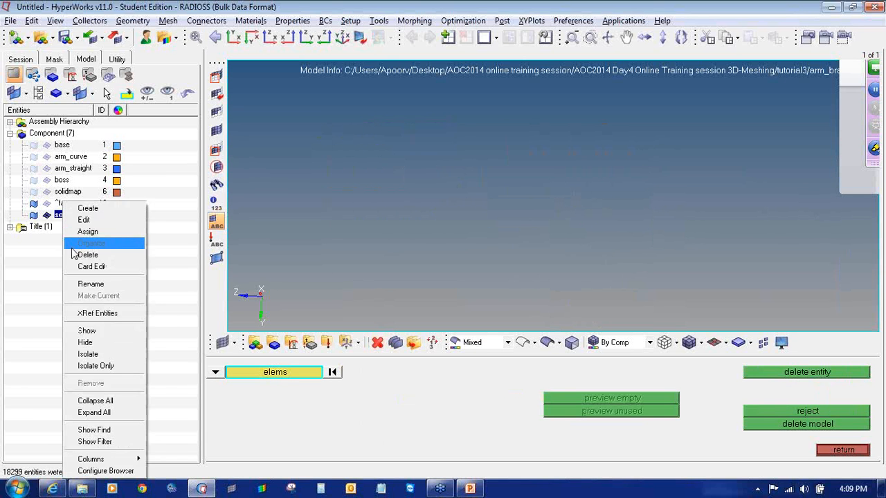
{"action": "left_click", "coordinate": [81, 254]}
{"action": "left_click", "coordinate": [212, 316]}
{"action": "right_click", "coordinate": [66, 204]}
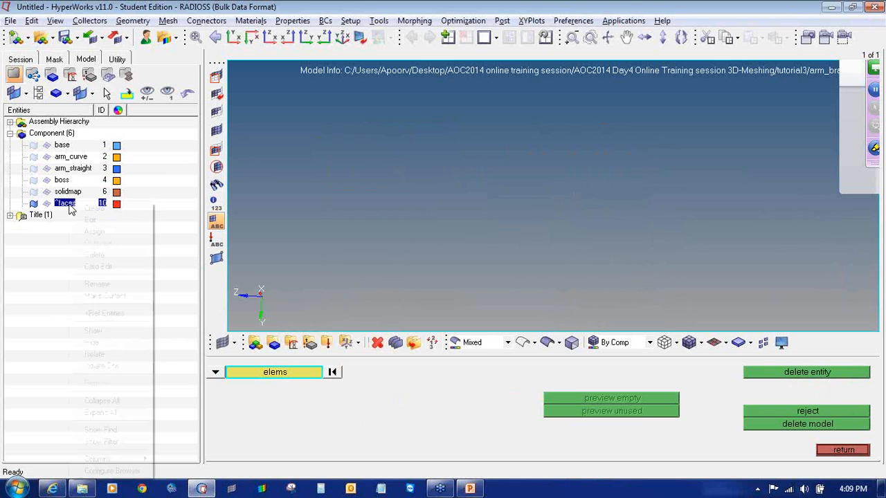
{"action": "left_click", "coordinate": [90, 256]}
{"action": "left_click", "coordinate": [166, 318]}
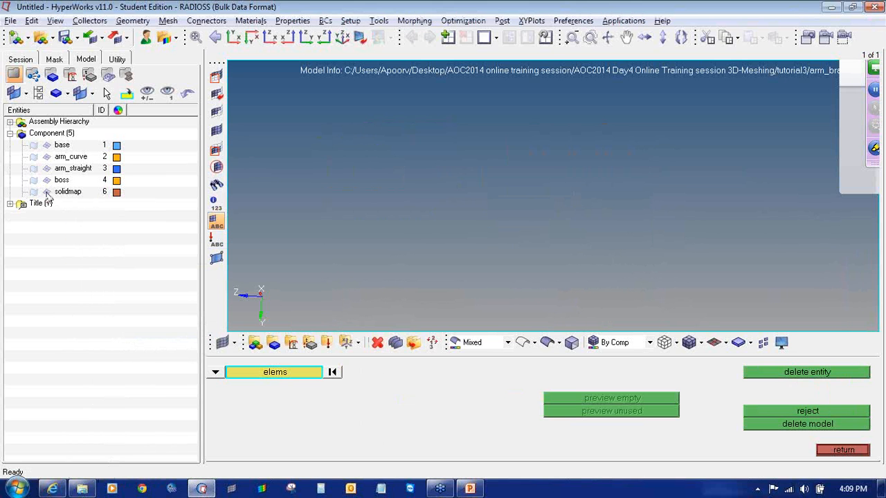
- Redisplay the elements of base, arm_curve, arm_straight and solidmap, and examine the bracket's solid mesh from several sides
{"action": "left_click", "coordinate": [46, 169]}
{"action": "left_click", "coordinate": [46, 157]}
{"action": "left_click", "coordinate": [46, 145]}
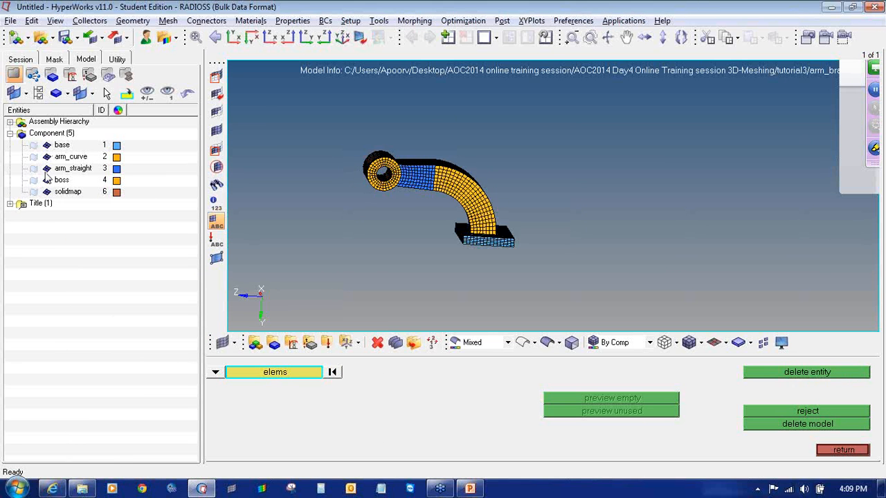
{"action": "scroll", "coordinate": [487, 224], "scroll_direction": "up", "scroll_amount": 5}
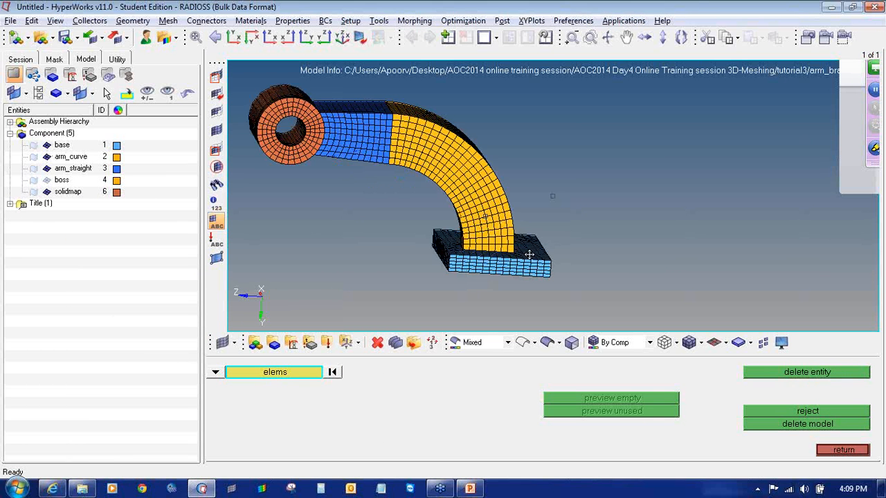
{"action": "left_click_drag", "start_coordinate": [401, 236], "coordinate": [570, 245], "text": "ctrl"}
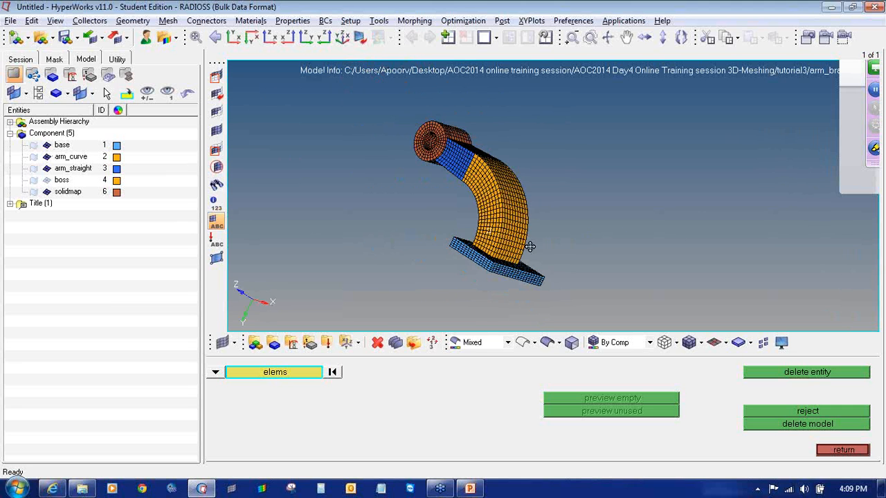
{"action": "left_click_drag", "start_coordinate": [439, 224], "coordinate": [509, 258], "text": "ctrl"}
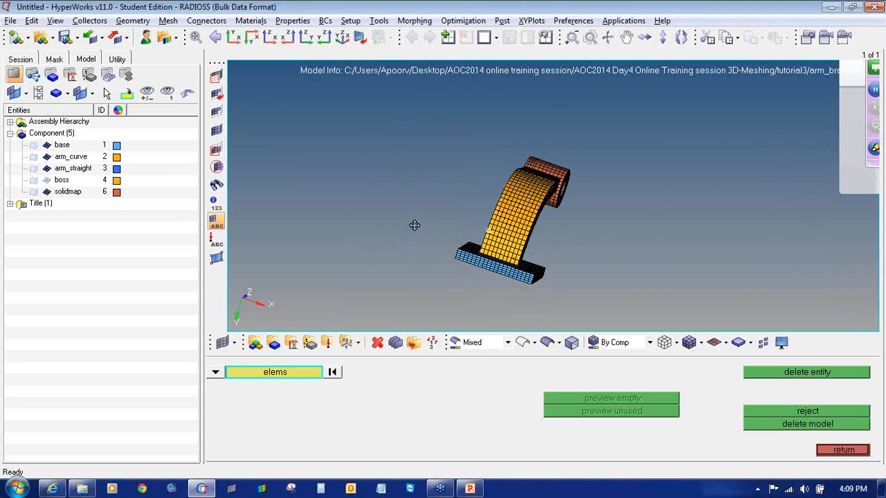
{"action": "left_click_drag", "start_coordinate": [415, 224], "coordinate": [390, 219], "text": "ctrl"}
{"action": "scroll", "coordinate": [473, 246], "scroll_direction": "up", "scroll_amount": 3}
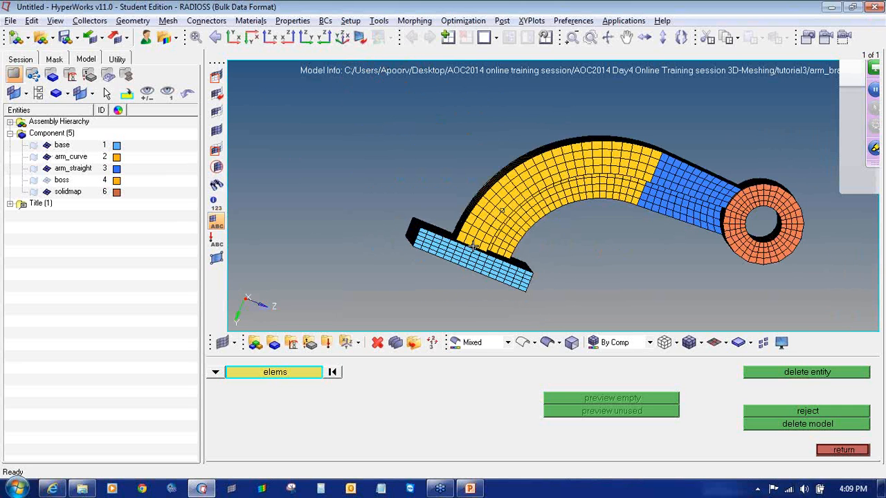
{"action": "left_click_drag", "start_coordinate": [422, 256], "coordinate": [431, 264], "text": "ctrl"}
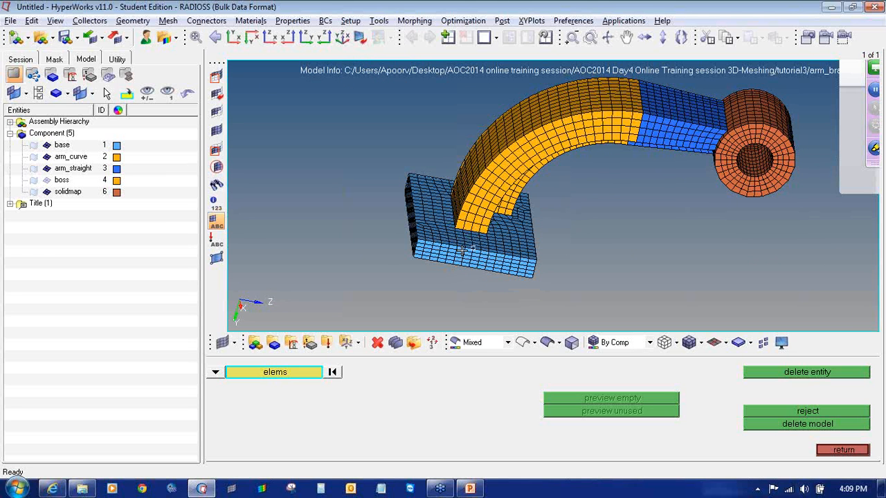
{"action": "left_click", "coordinate": [842, 450]}
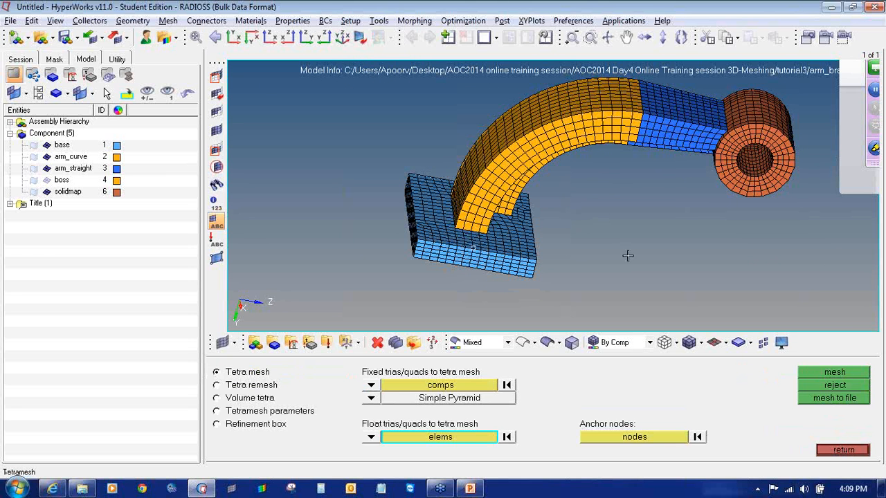
{"action": "left_click", "coordinate": [838, 451]}
- Switch to PowerPoint, start the slide show at the HM-3210 slide and advance to the HM-3220 solid map slide
{"action": "left_click", "coordinate": [470, 488]}
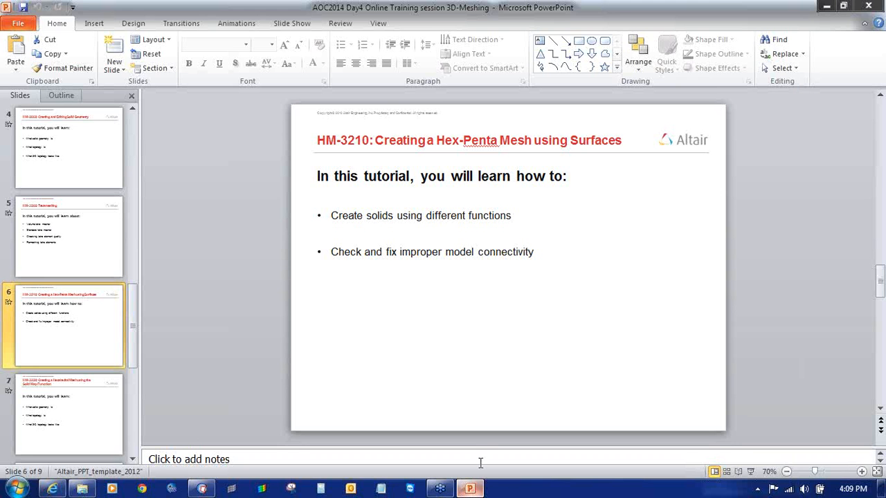
{"action": "left_click", "coordinate": [752, 472]}
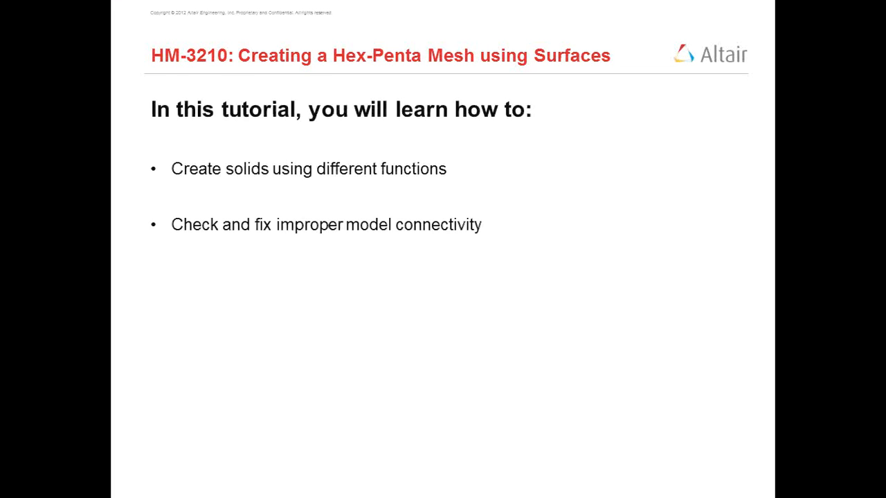
{"action": "key", "text": "Right"}
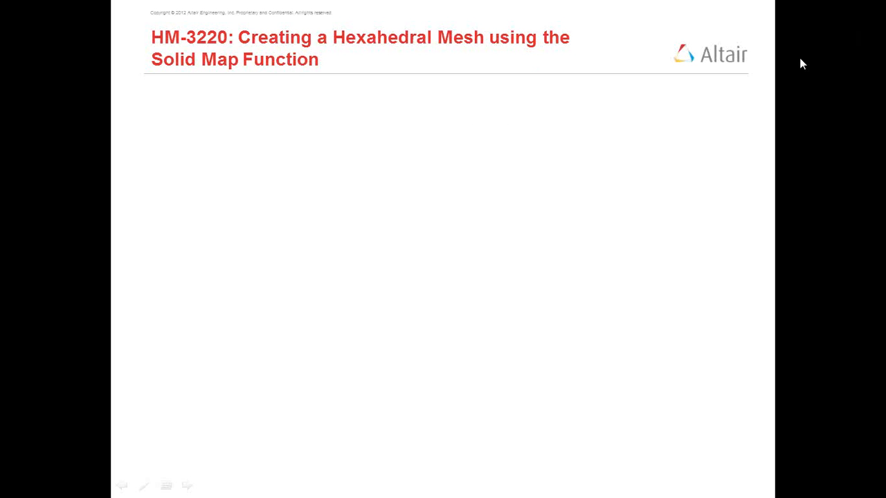
{"action": "key", "text": "alt+Tab"}
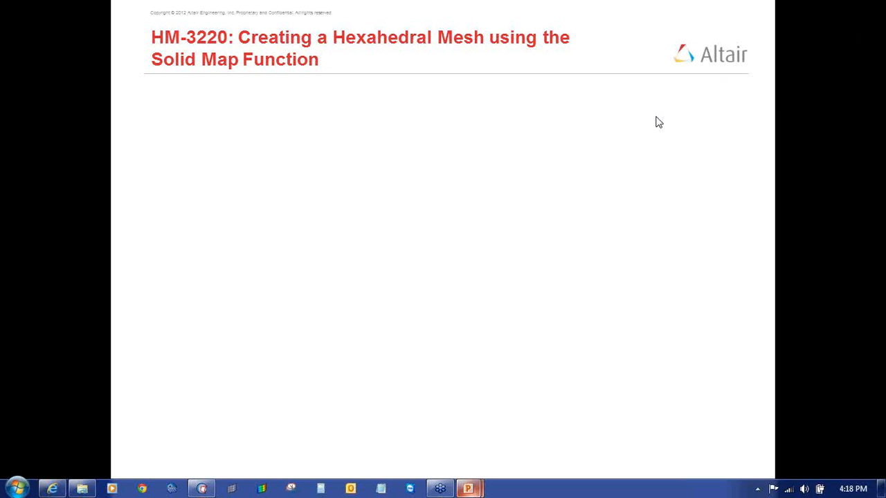
{"action": "left_click", "coordinate": [657, 118]}
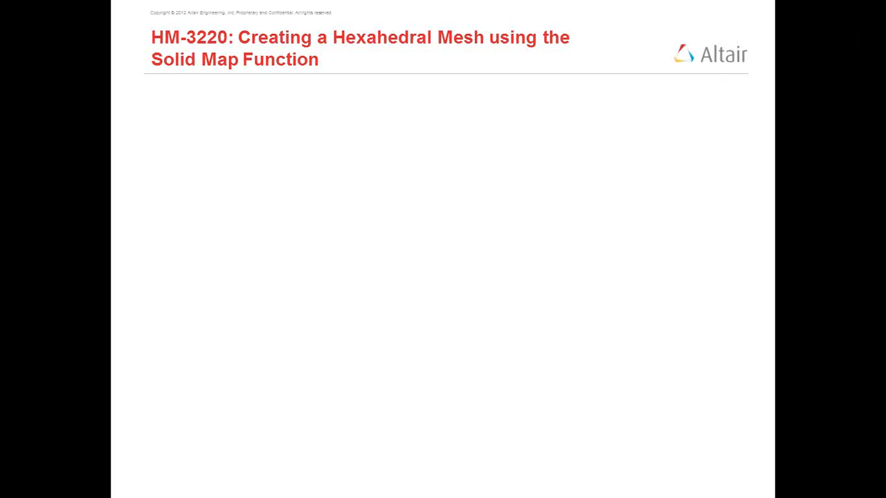
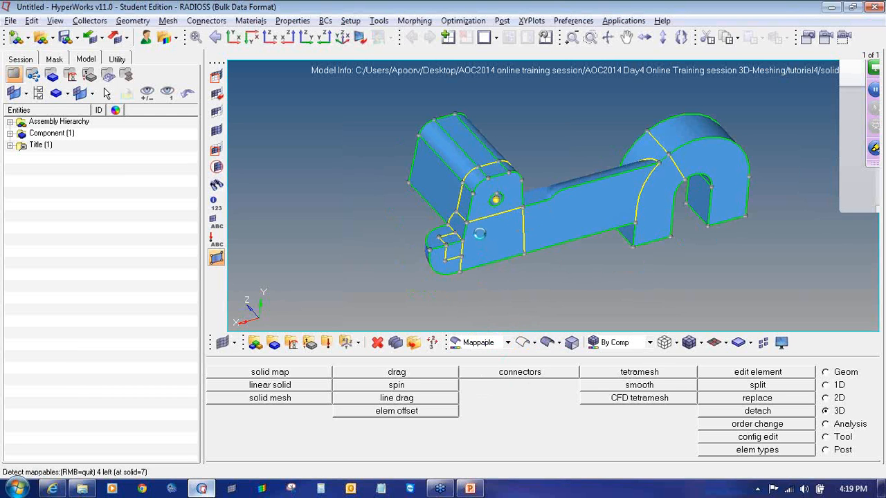
- Examine the mappability of the partitioned solids and compare it with the mappable solids colour legend in the visualization options
{"action": "right_click_drag", "start_coordinate": [505, 227], "coordinate": [482, 243], "text": "ctrl"}
{"action": "scroll", "coordinate": [482, 243], "scroll_direction": "up", "scroll_amount": 1, "text": "ctrl"}
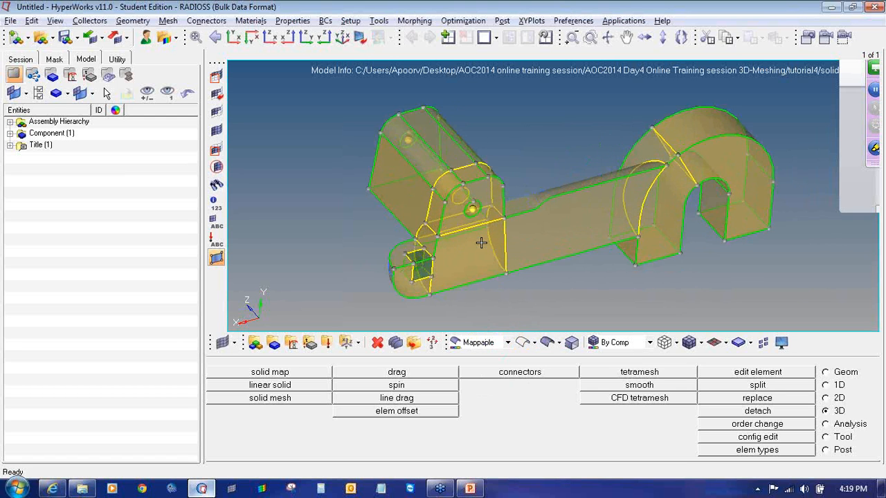
{"action": "scroll", "coordinate": [481, 243], "scroll_direction": "down", "scroll_amount": 1, "text": "ctrl"}
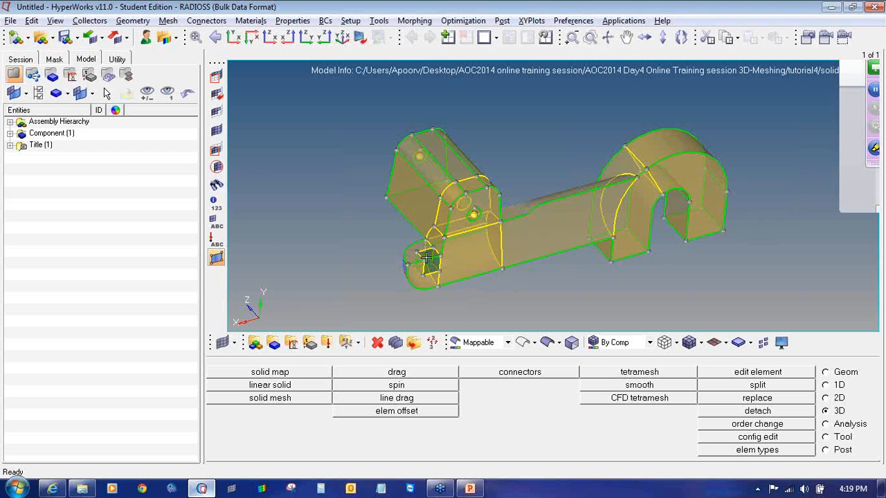
{"action": "left_click", "coordinate": [780, 346]}
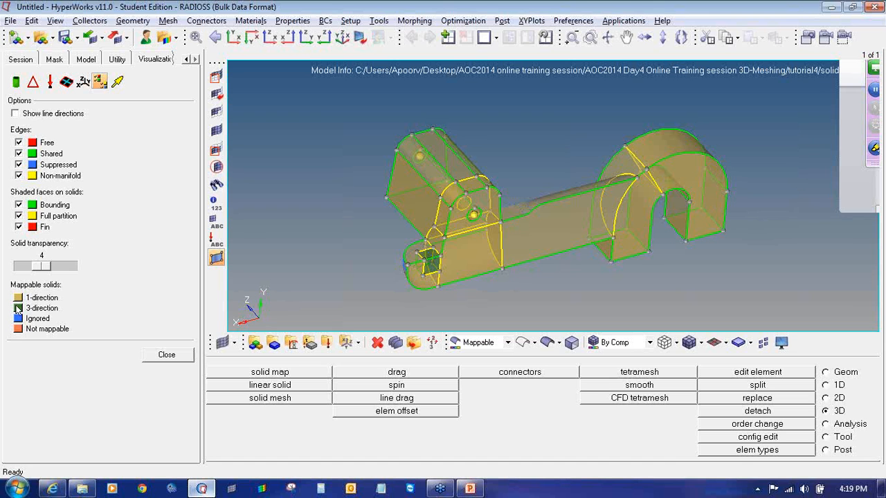
{"action": "left_click", "coordinate": [166, 355]}
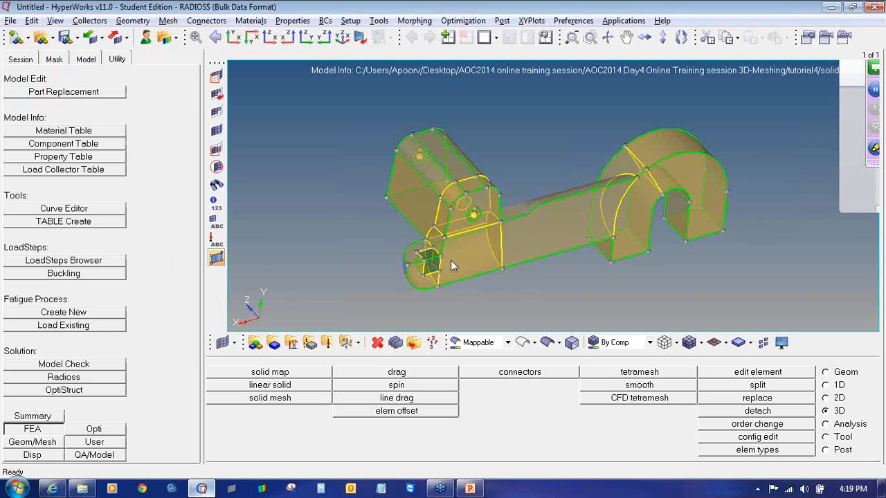
{"action": "left_click", "coordinate": [86, 59]}
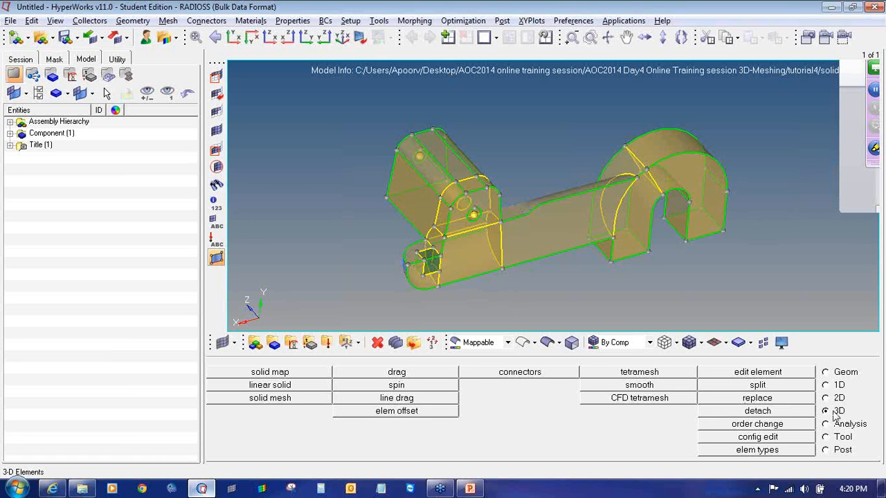
{"action": "left_click", "coordinate": [291, 398]}
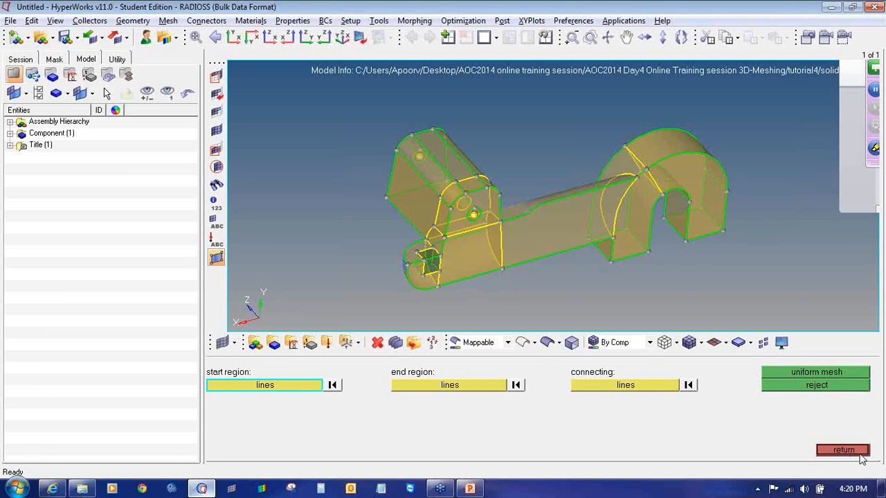
{"action": "left_click", "coordinate": [856, 450]}
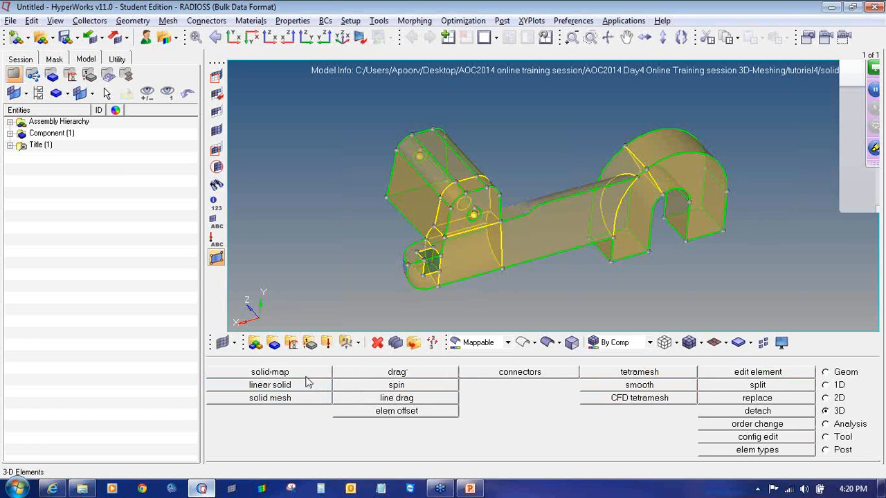
- Solid map the small cube partition at the arm's rounded end as one volume with element size 1
{"action": "left_click", "coordinate": [305, 376]}
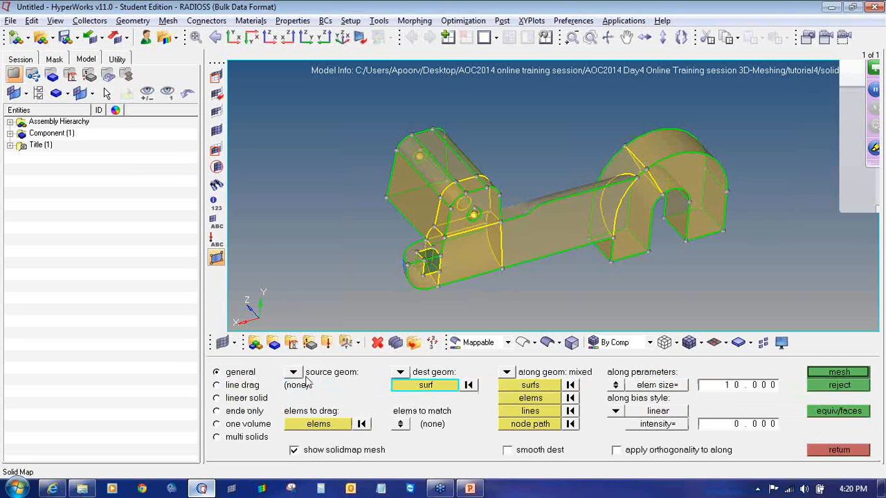
{"action": "left_click", "coordinate": [837, 450]}
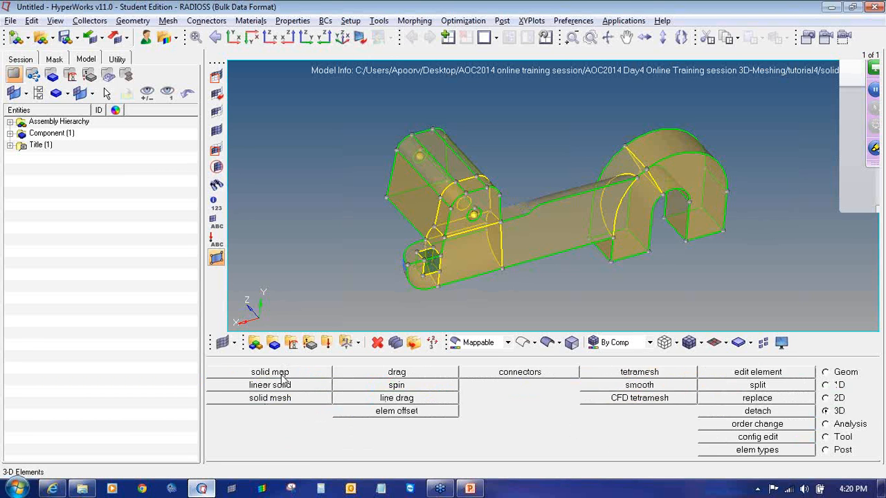
{"action": "left_click", "coordinate": [270, 373]}
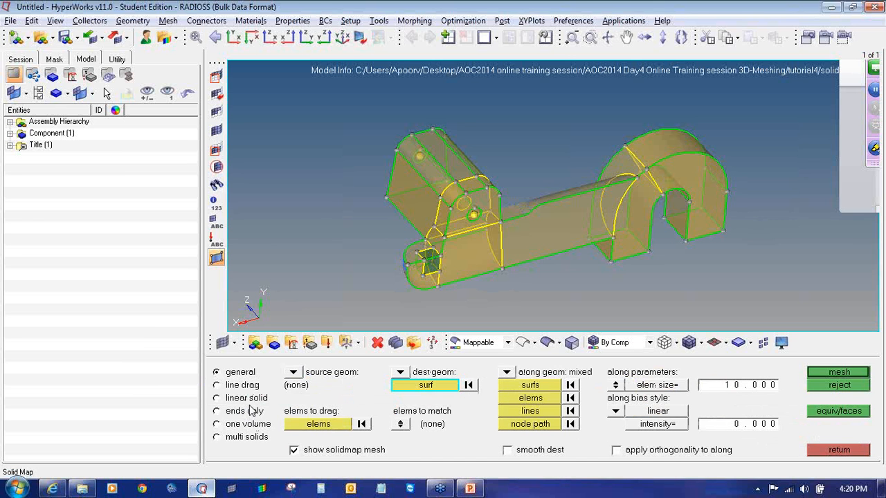
{"action": "left_click", "coordinate": [250, 427]}
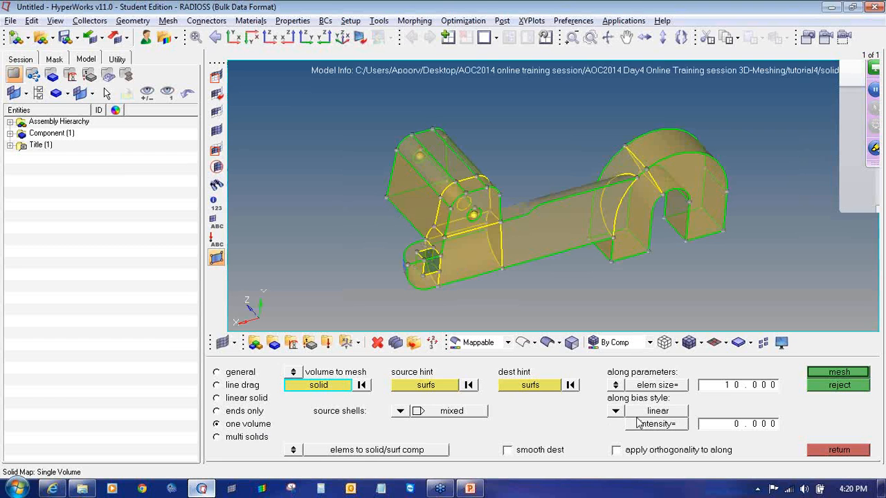
{"action": "left_click", "coordinate": [730, 389]}
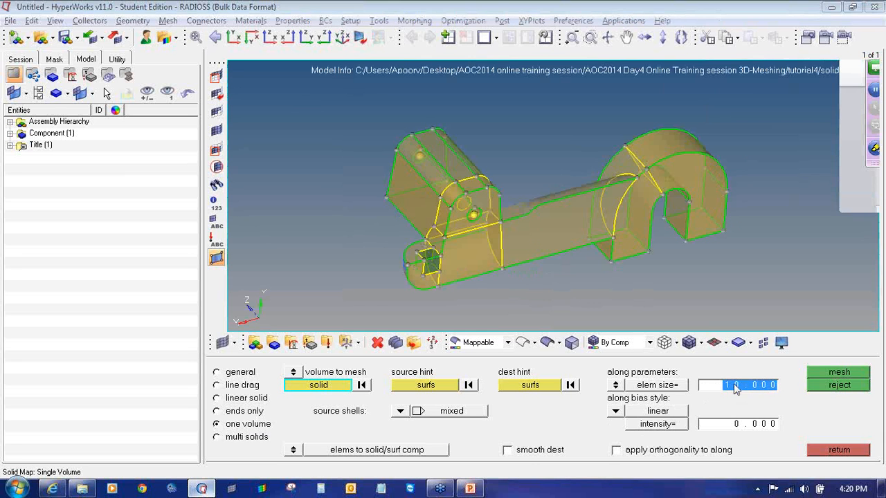
{"action": "type", "text": "1"}
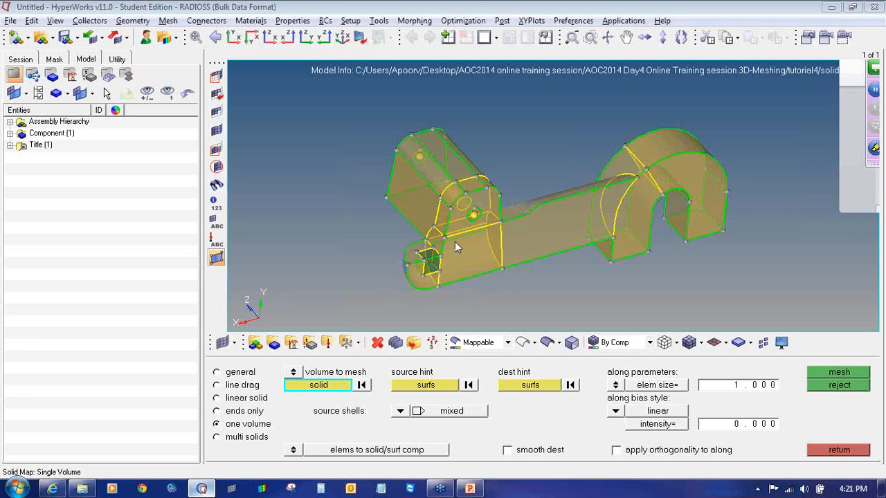
{"action": "left_click", "coordinate": [430, 275]}
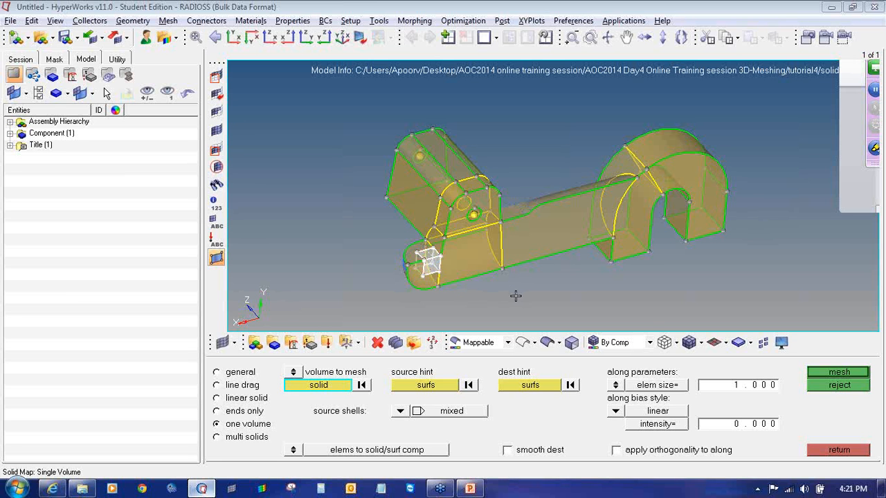
{"action": "left_click", "coordinate": [857, 372]}
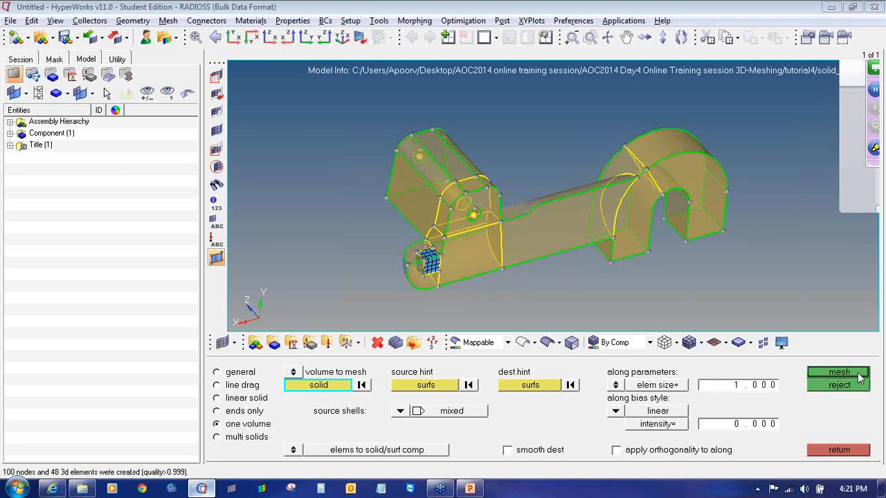
- Display the elements shaded with mesh lines and examine the cube's hexahedral mesh up close
{"action": "left_click", "coordinate": [666, 345]}
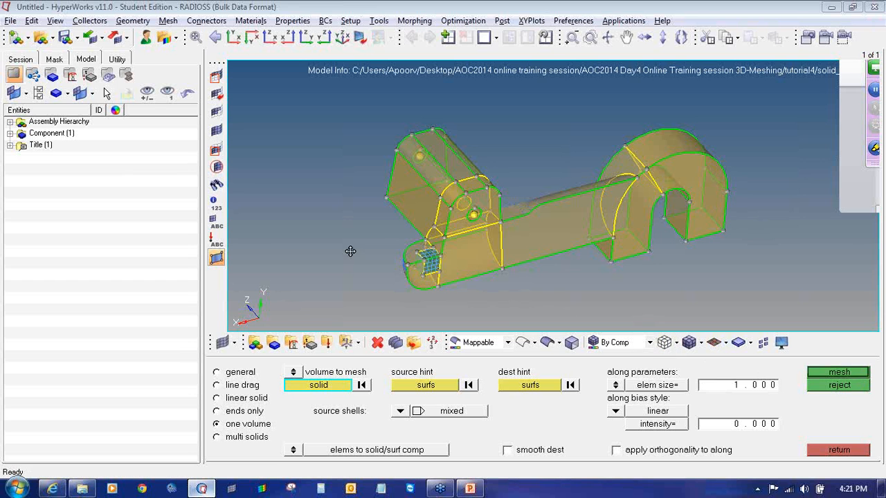
{"action": "scroll", "coordinate": [426, 183], "scroll_direction": "up", "scroll_amount": 5}
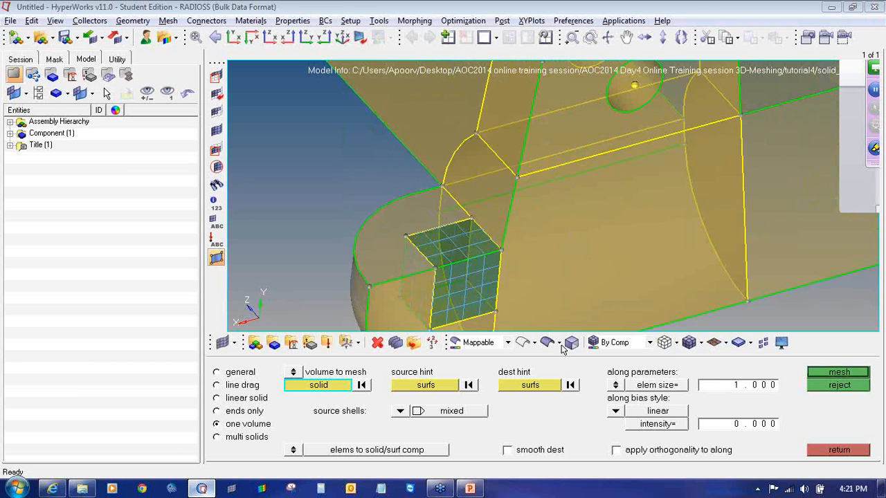
{"action": "left_click", "coordinate": [689, 343]}
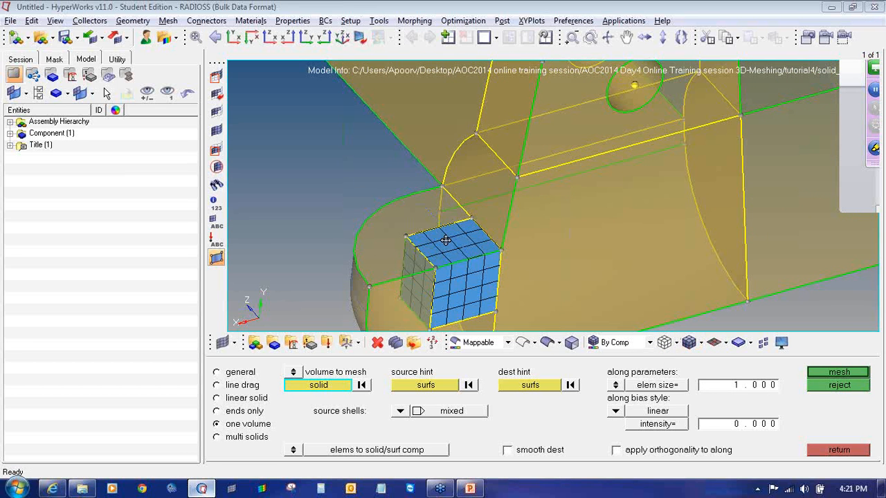
{"action": "scroll", "coordinate": [446, 241], "scroll_direction": "up", "scroll_amount": 3}
{"action": "scroll", "coordinate": [445, 259], "scroll_direction": "down", "scroll_amount": 3}
{"action": "scroll", "coordinate": [438, 265], "scroll_direction": "down", "scroll_amount": 2}
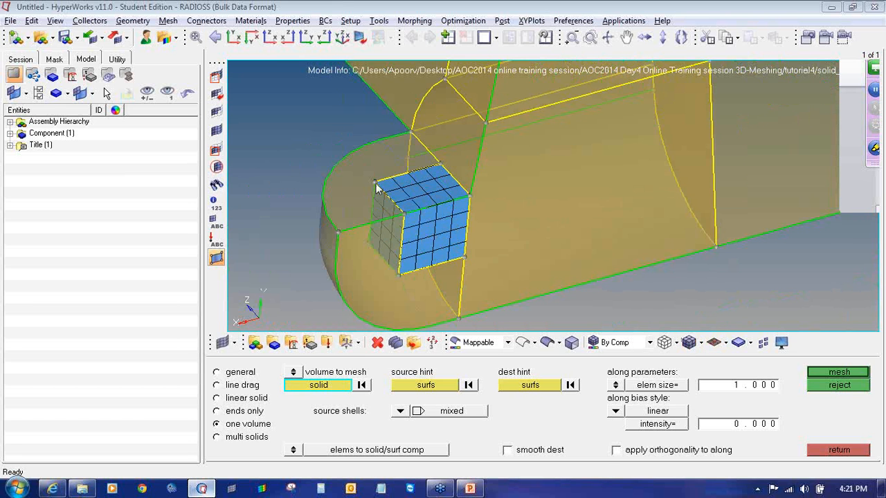
{"action": "left_click", "coordinate": [665, 344]}
{"action": "left_click", "coordinate": [689, 345]}
- Solid map the rounded end partition surrounding the meshed cube as one volume with element size 1
{"action": "left_click", "coordinate": [401, 268]}
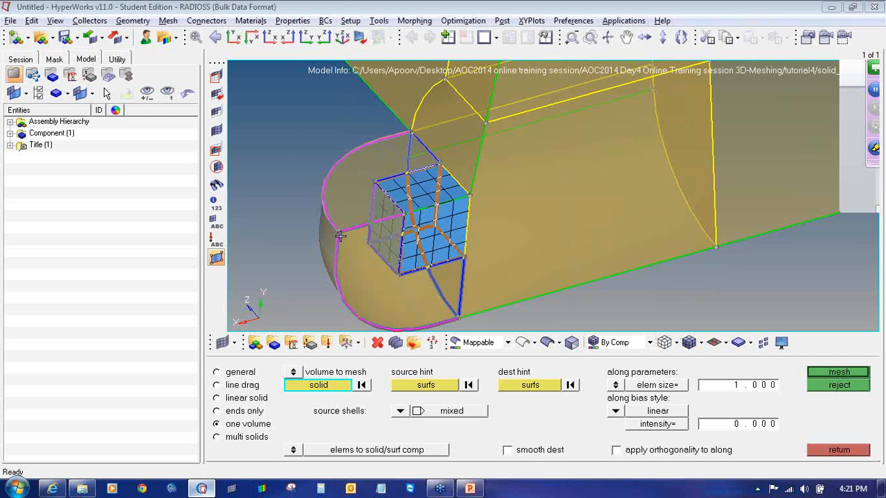
{"action": "left_click", "coordinate": [849, 373]}
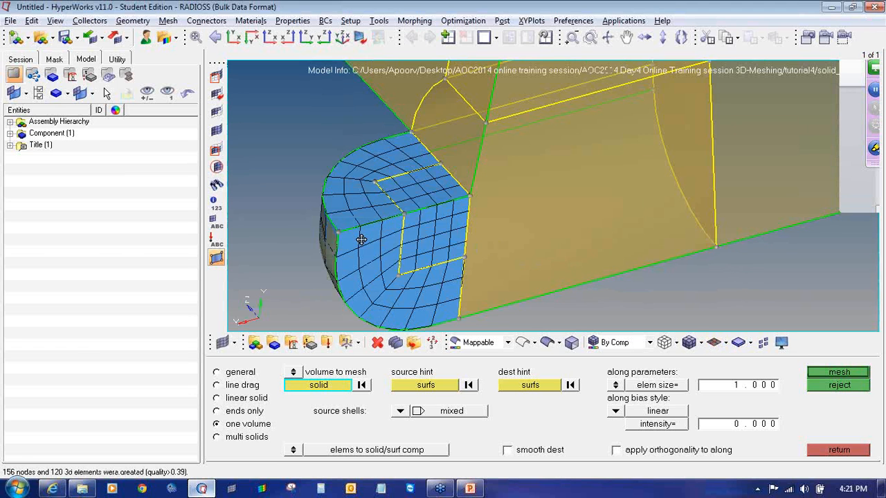
{"action": "scroll", "coordinate": [357, 234], "scroll_direction": "down", "scroll_amount": 5}
{"action": "scroll", "coordinate": [388, 234], "scroll_direction": "up", "scroll_amount": 3}
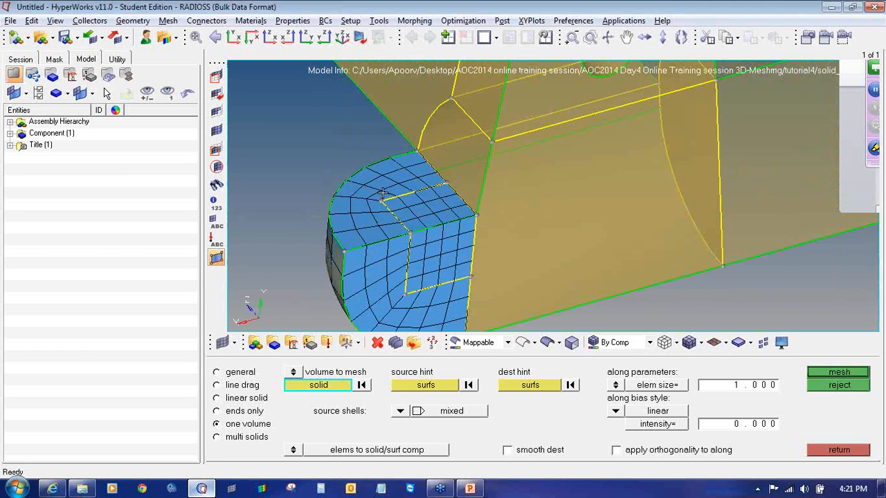
{"action": "scroll", "coordinate": [385, 216], "scroll_direction": "down", "scroll_amount": 2}
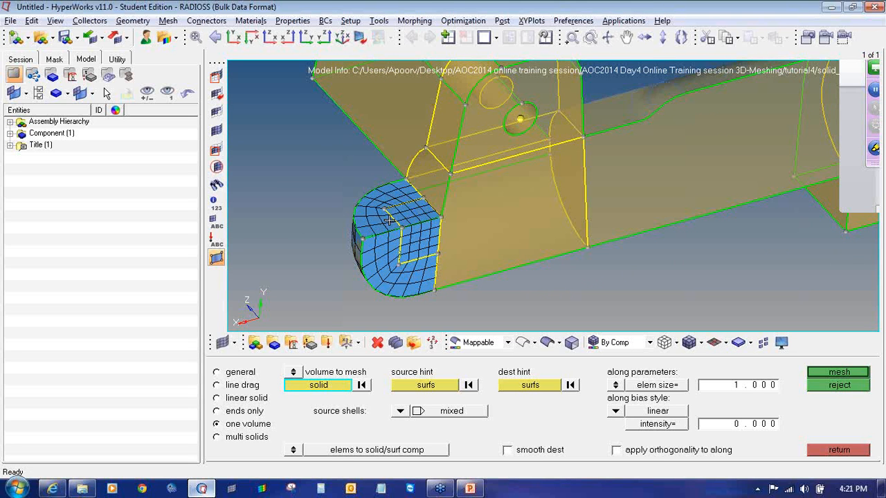
- Automesh the partition face rising above the meshed rounded end with element size 1 and mixed mesh type
{"action": "left_click", "coordinate": [826, 450]}
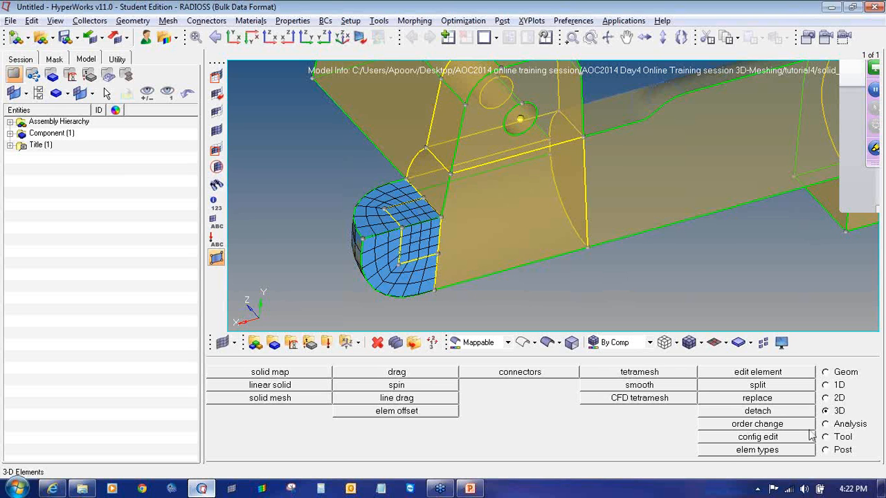
{"action": "left_click", "coordinate": [826, 398]}
{"action": "left_click", "coordinate": [595, 374]}
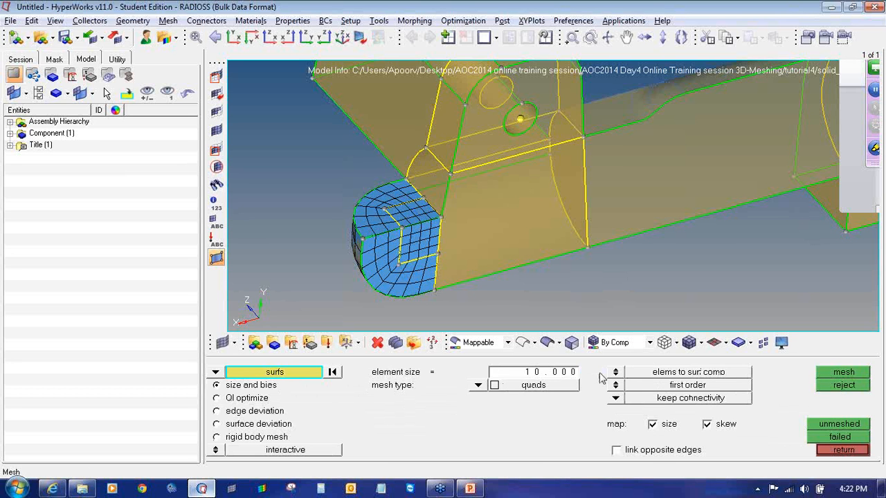
{"action": "left_click", "coordinate": [420, 159]}
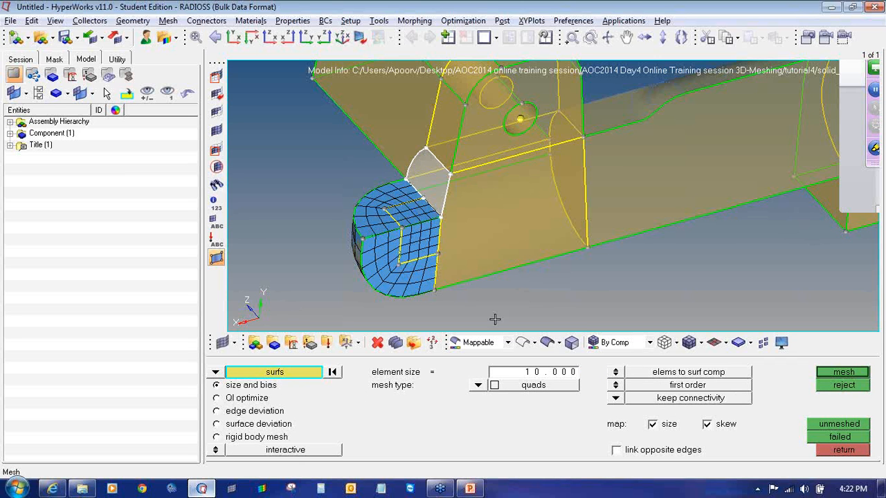
{"action": "left_click", "coordinate": [524, 372]}
{"action": "type", "text": "1"}
{"action": "key", "text": "Return"}
{"action": "left_click", "coordinate": [478, 385]}
{"action": "left_click", "coordinate": [467, 405]}
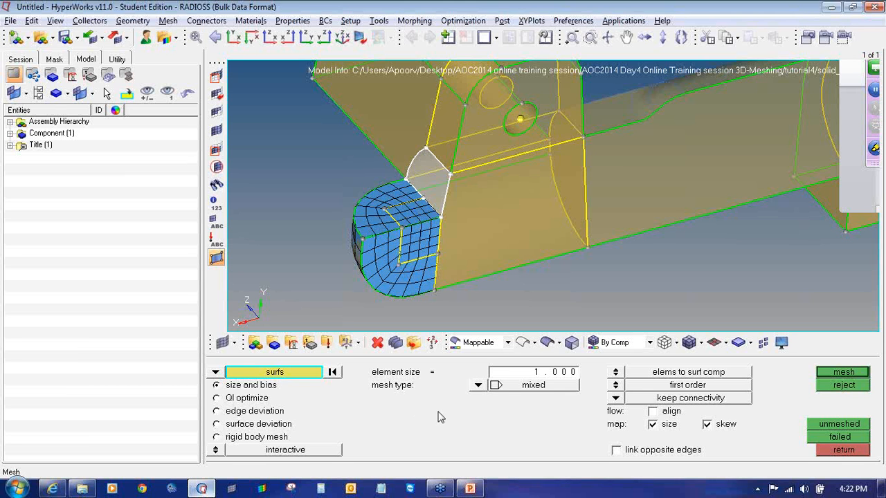
{"action": "left_click", "coordinate": [836, 372]}
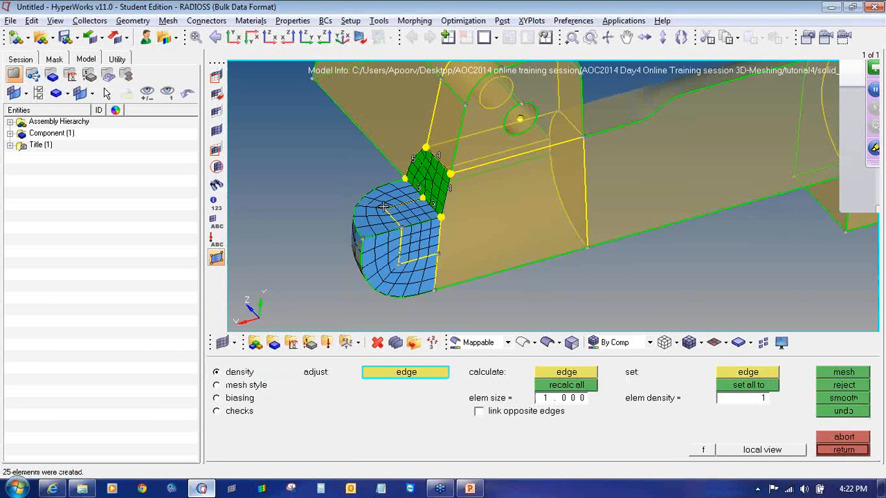
- Set the element density of the face's curved edge to 4 and remesh the face
{"action": "left_click", "coordinate": [575, 398]}
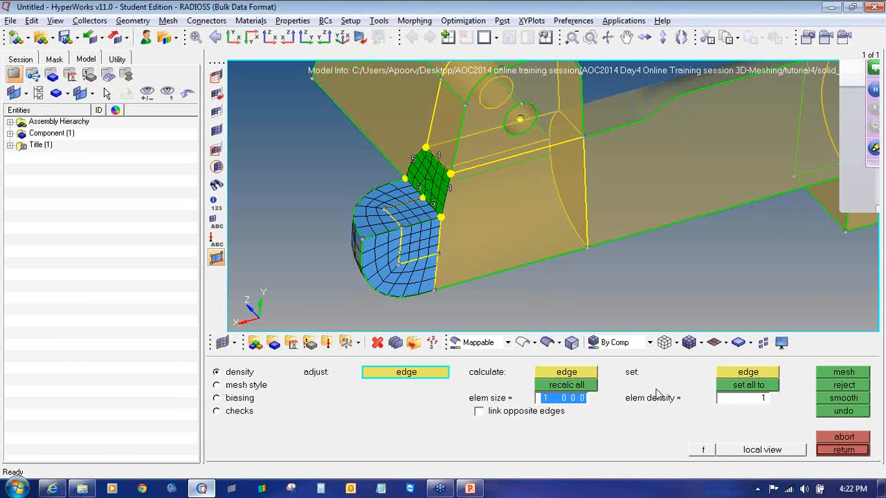
{"action": "left_click", "coordinate": [731, 401]}
{"action": "type", "text": "4"}
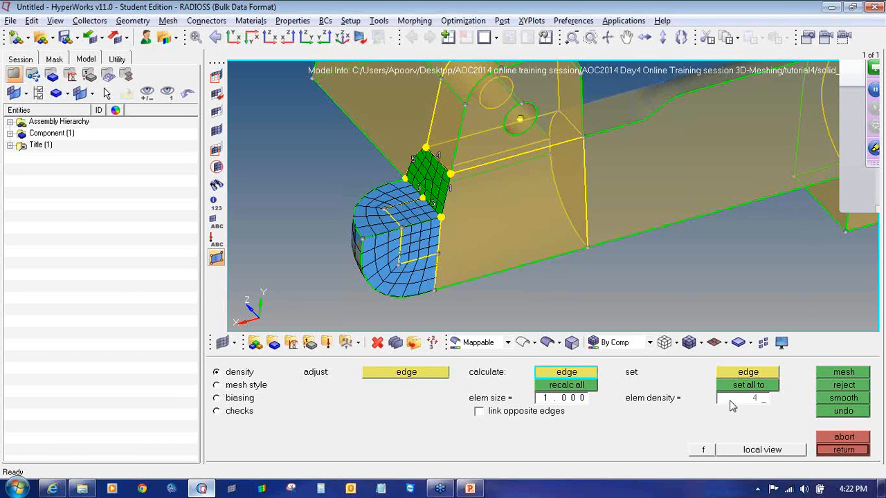
{"action": "key", "text": "Return"}
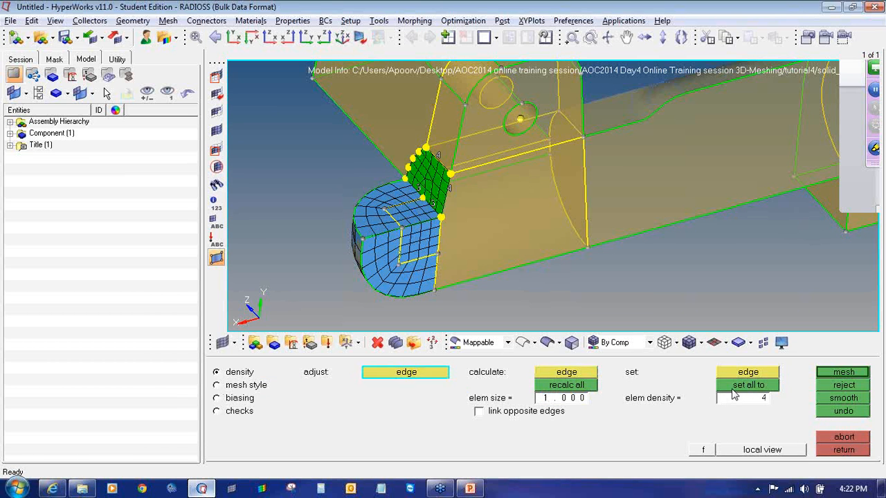
{"action": "left_click", "coordinate": [858, 374]}
- Inspect the face's surface mesh from several sides and accept it
{"action": "left_click_drag", "start_coordinate": [414, 221], "coordinate": [477, 92], "text": "ctrl"}
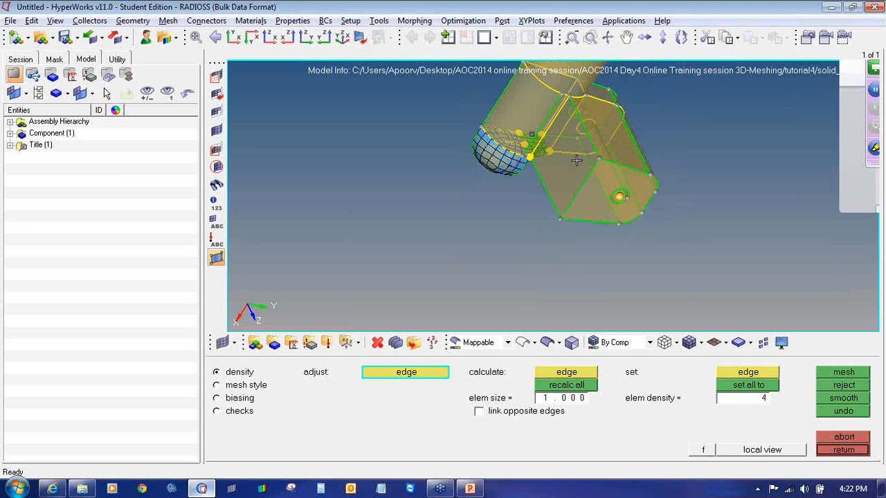
{"action": "left_click_drag", "start_coordinate": [576, 161], "coordinate": [489, 156], "text": "ctrl"}
{"action": "left_click_drag", "start_coordinate": [556, 159], "coordinate": [560, 191], "text": "ctrl"}
{"action": "scroll", "coordinate": [554, 195], "scroll_direction": "up", "scroll_amount": 5, "text": "ctrl"}
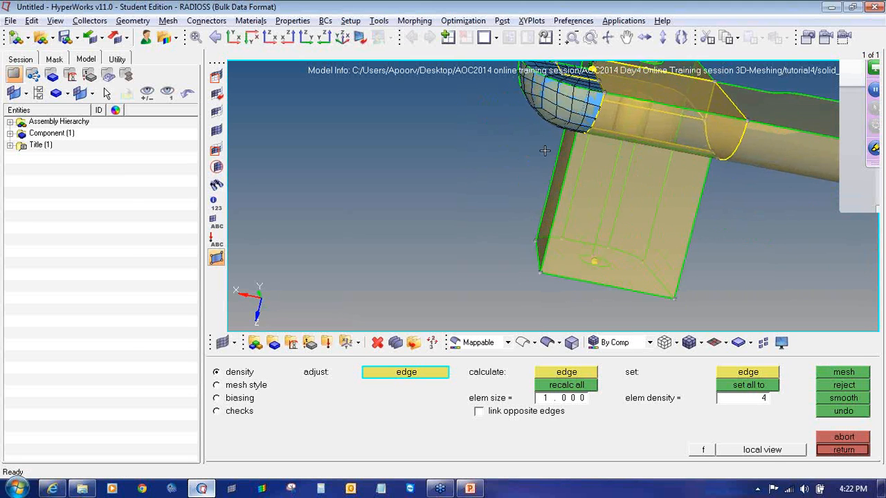
{"action": "right_click_drag", "start_coordinate": [545, 150], "coordinate": [498, 284], "text": "ctrl"}
{"action": "left_click", "coordinate": [538, 248], "text": "ctrl"}
{"action": "left_click_drag", "start_coordinate": [549, 254], "coordinate": [625, 297], "text": "ctrl"}
{"action": "scroll", "coordinate": [478, 180], "scroll_direction": "up", "scroll_amount": 3, "text": "ctrl"}
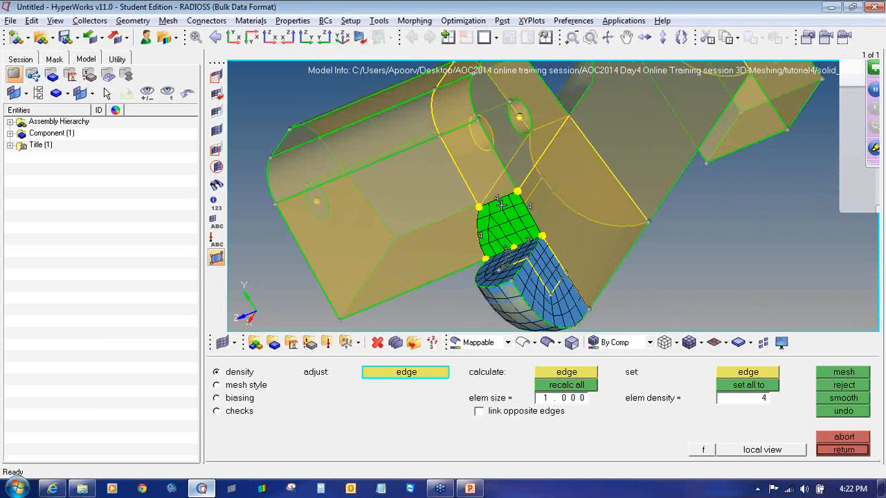
{"action": "scroll", "coordinate": [540, 190], "scroll_direction": "up", "scroll_amount": 2, "text": "ctrl"}
{"action": "left_click_drag", "start_coordinate": [540, 191], "coordinate": [596, 189], "text": "ctrl"}
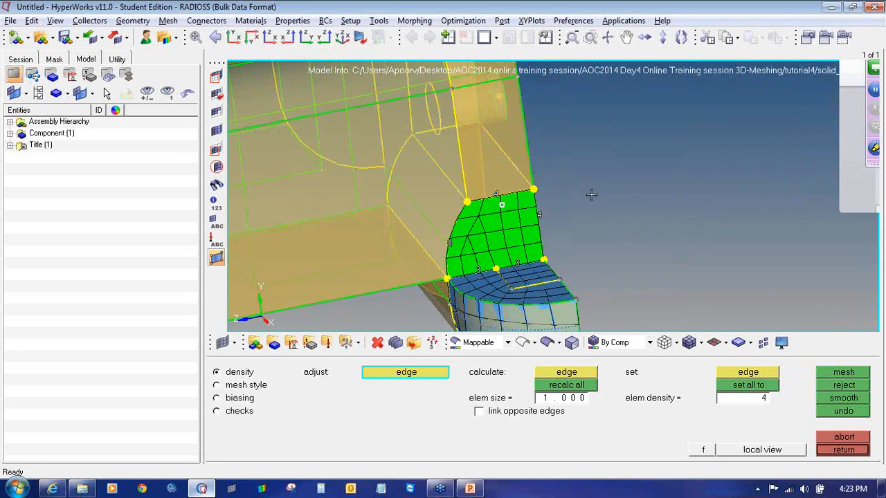
{"action": "left_click", "coordinate": [842, 450]}
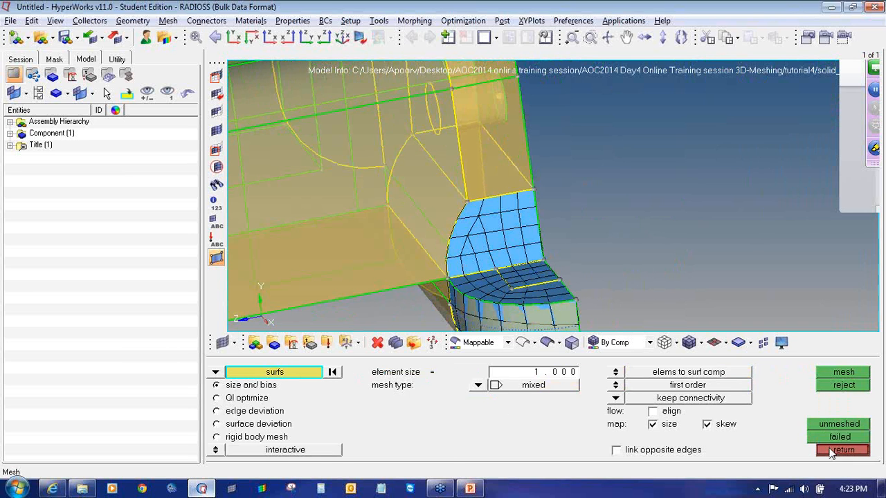
{"action": "left_click", "coordinate": [833, 450]}
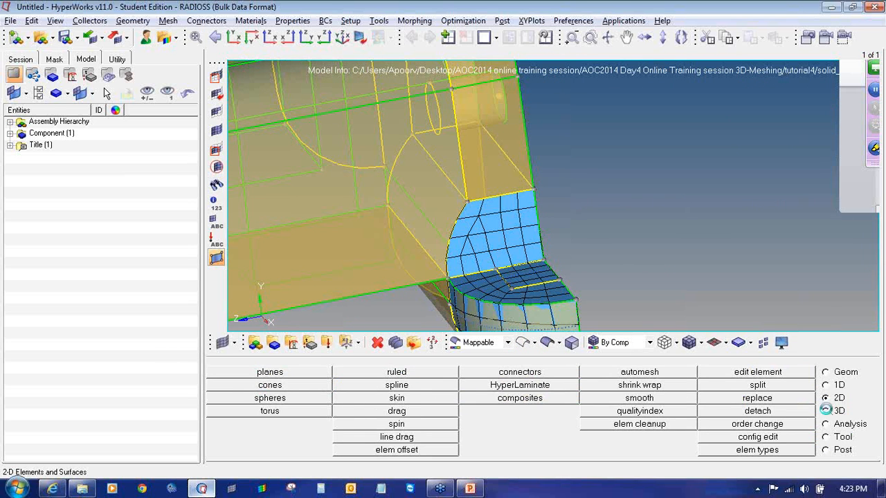
- Solid map the large partition adjoining the meshed rounded end as one volume, with density 10 along the map direction
{"action": "left_click", "coordinate": [826, 410]}
{"action": "left_click", "coordinate": [255, 375]}
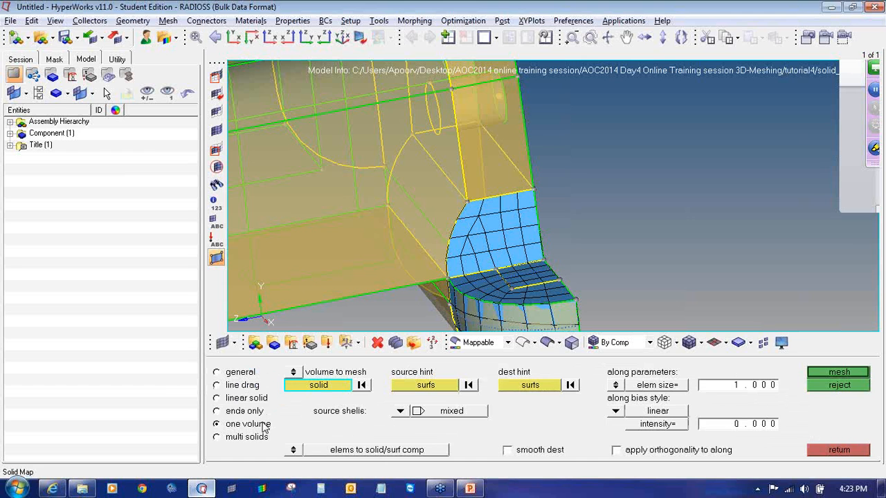
{"action": "left_click", "coordinate": [266, 425]}
{"action": "left_click_drag", "start_coordinate": [470, 297], "coordinate": [533, 217], "text": "ctrl"}
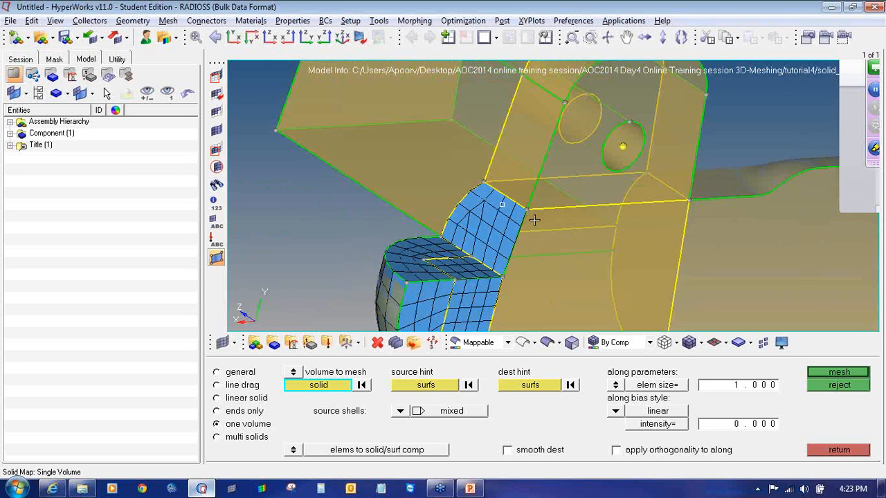
{"action": "left_click", "coordinate": [572, 209]}
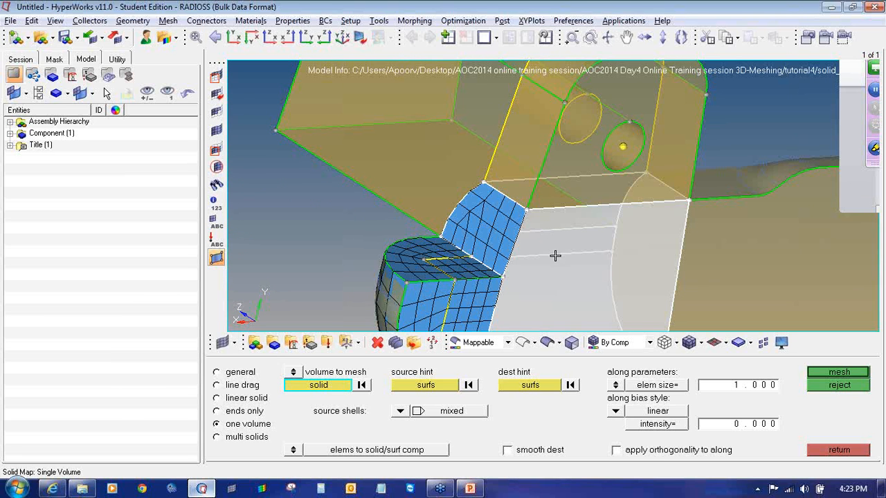
{"action": "left_click", "coordinate": [616, 386]}
{"action": "left_click", "coordinate": [615, 386]}
{"action": "left_click", "coordinate": [615, 386]}
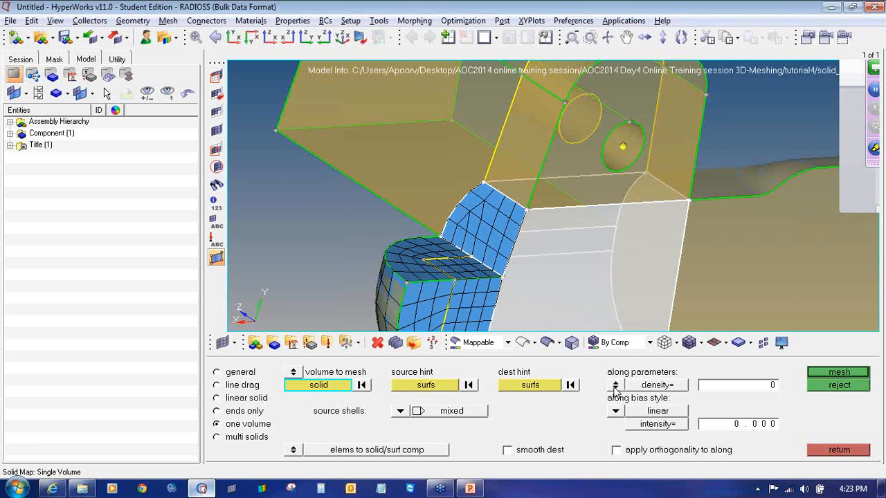
{"action": "left_click", "coordinate": [615, 386]}
{"action": "left_click", "coordinate": [615, 386]}
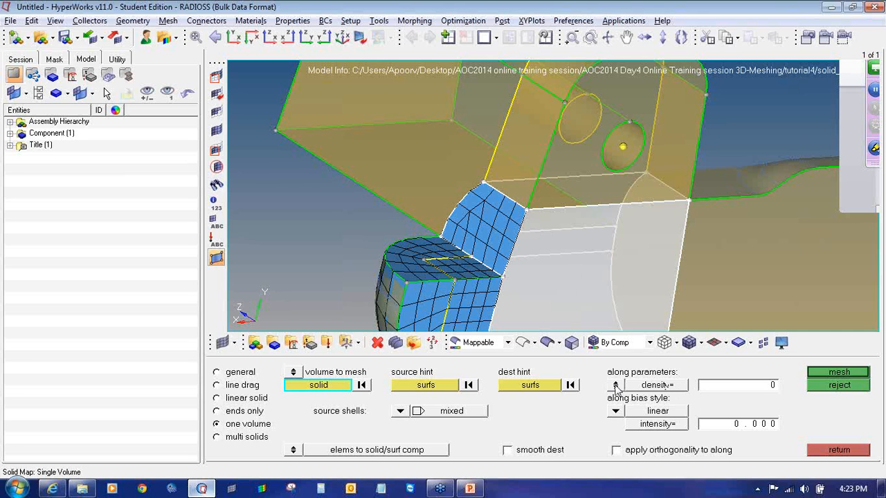
{"action": "left_click", "coordinate": [731, 389]}
{"action": "type", "text": "10"}
{"action": "left_click", "coordinate": [835, 372]}
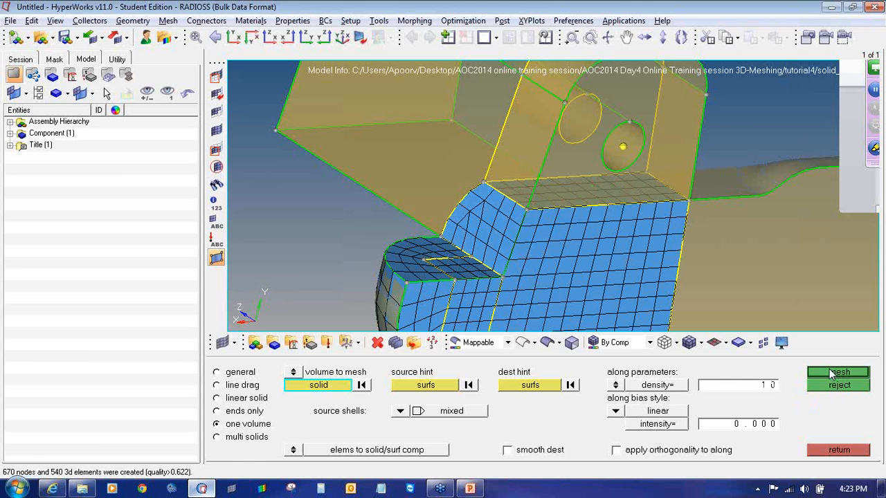
- Examine the solid mesh of the new partition and its mapped end face from several sides
{"action": "right_click_drag", "start_coordinate": [562, 189], "coordinate": [489, 154], "text": "ctrl"}
{"action": "scroll", "coordinate": [489, 154], "scroll_direction": "down", "scroll_amount": 2, "text": "ctrl"}
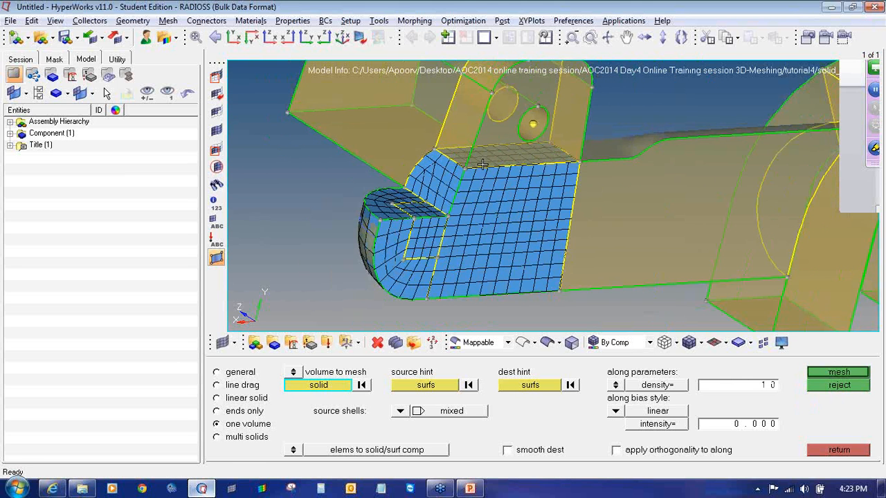
{"action": "scroll", "coordinate": [482, 164], "scroll_direction": "up", "scroll_amount": 5, "text": "ctrl"}
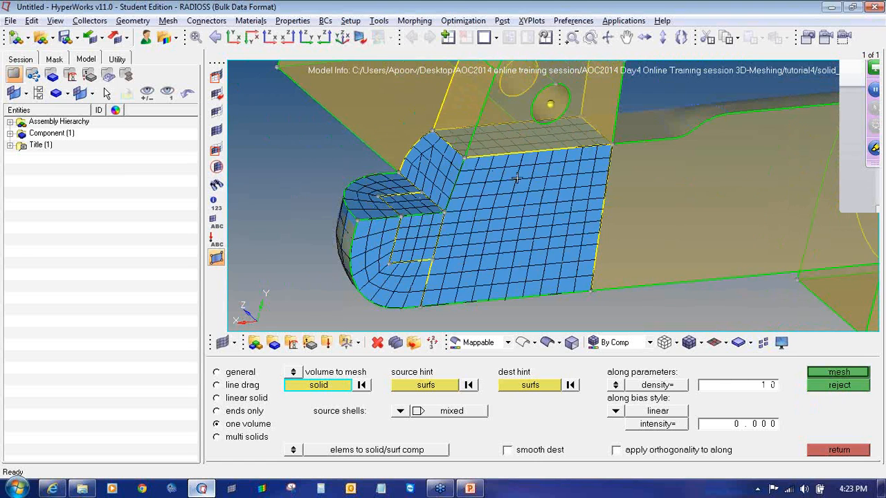
{"action": "left_click_drag", "start_coordinate": [500, 192], "coordinate": [390, 164], "text": "ctrl"}
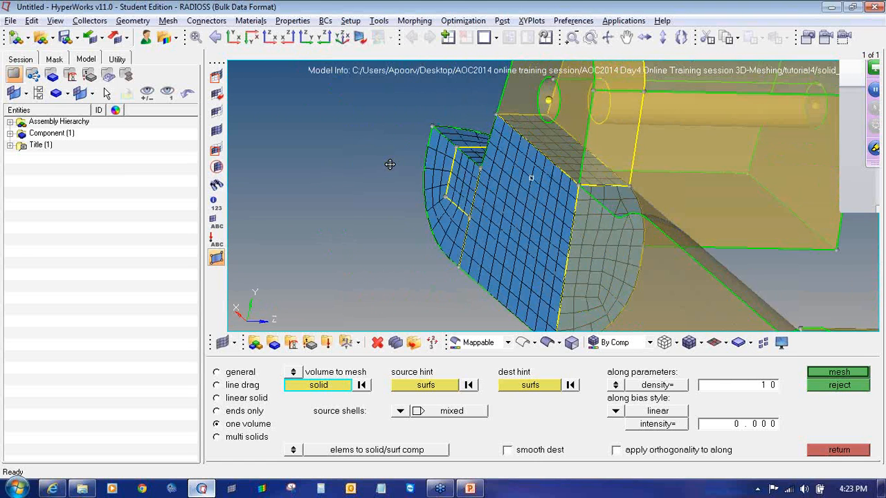
{"action": "scroll", "coordinate": [607, 217], "scroll_direction": "up", "scroll_amount": 1, "text": "ctrl"}
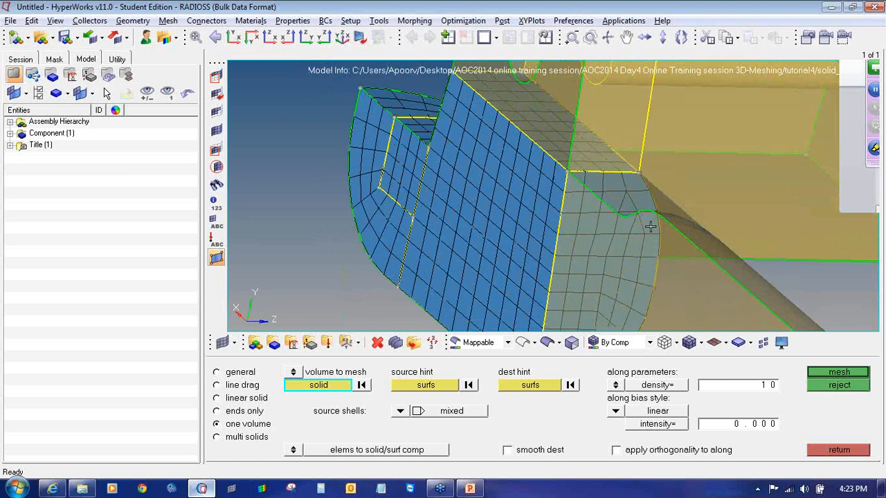
{"action": "scroll", "coordinate": [632, 234], "scroll_direction": "down", "scroll_amount": 3, "text": "ctrl"}
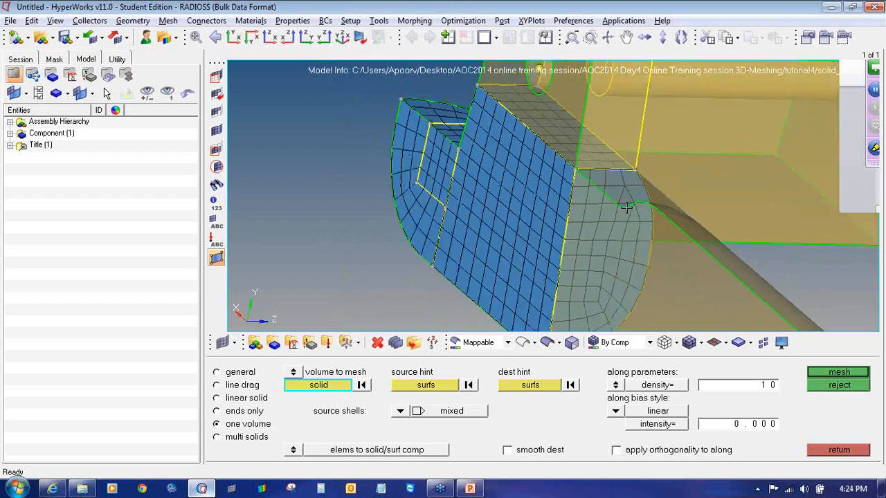
{"action": "left_click_drag", "start_coordinate": [605, 234], "coordinate": [558, 236], "text": "ctrl"}
{"action": "mouse_move", "coordinate": [511, 208]}
{"action": "left_mouse_down", "text": "ctrl"}
{"action": "mouse_move", "coordinate": [511, 226]}
{"action": "mouse_move", "coordinate": [520, 228]}
{"action": "mouse_move", "coordinate": [515, 222]}
{"action": "left_mouse_up", "text": "ctrl"}
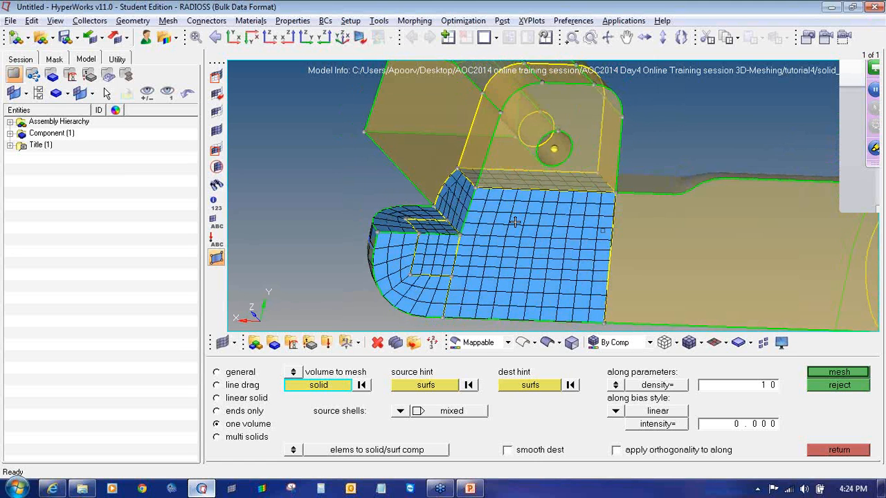
{"action": "left_click_drag", "start_coordinate": [577, 221], "coordinate": [768, 270], "text": "ctrl"}
{"action": "left_click", "coordinate": [559, 345]}
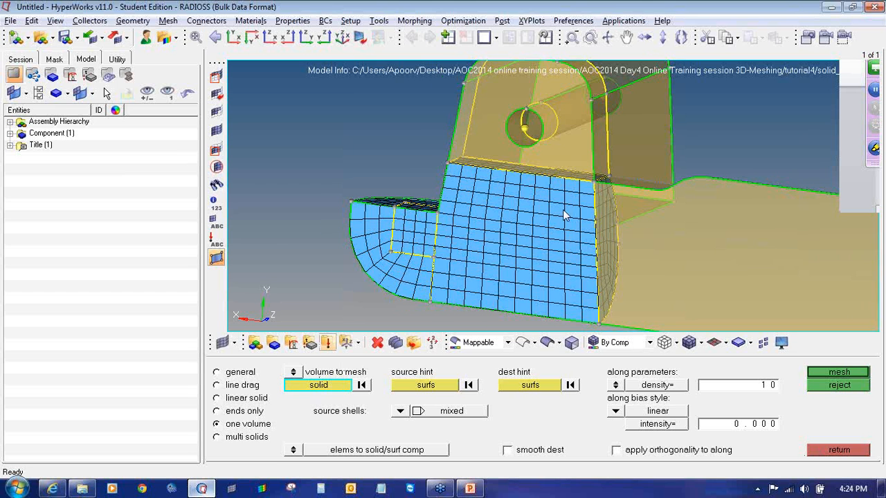
- Solid map the long arm partition up to the hook as one volume with element size 1.5
{"action": "key", "text": "f"}
{"action": "left_click_drag", "start_coordinate": [545, 236], "coordinate": [581, 236], "text": "ctrl"}
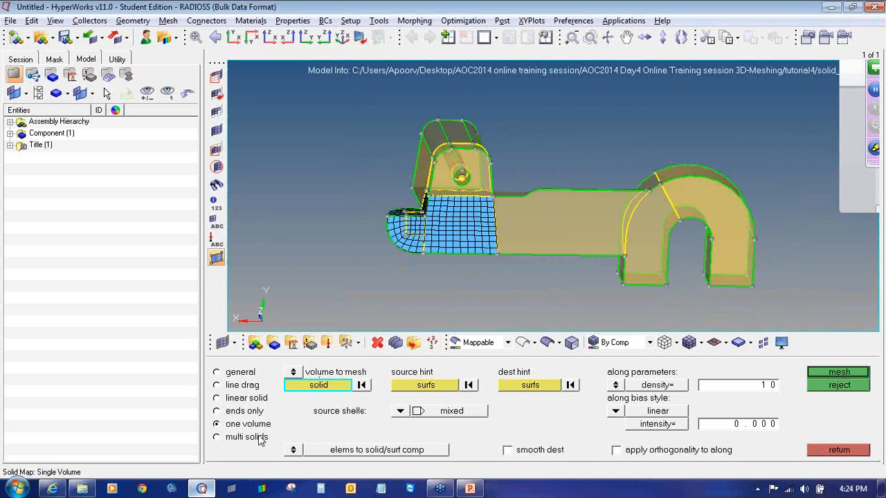
{"action": "left_click", "coordinate": [530, 214]}
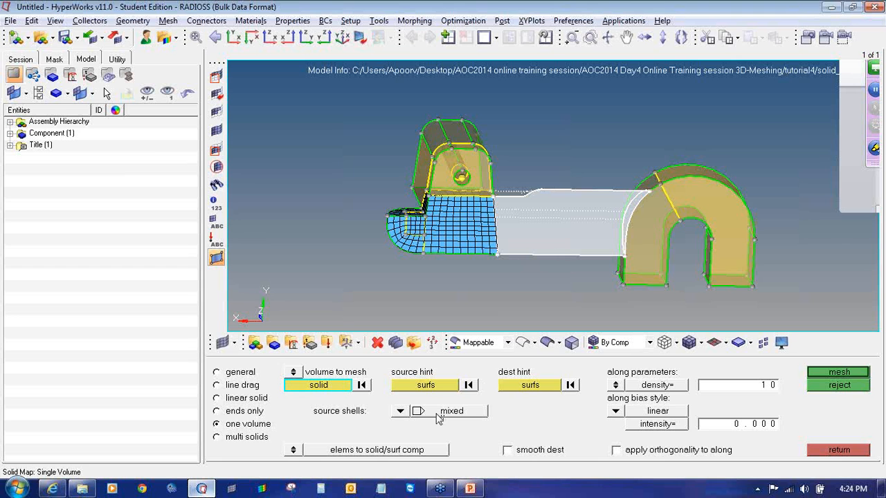
{"action": "left_click", "coordinate": [616, 386]}
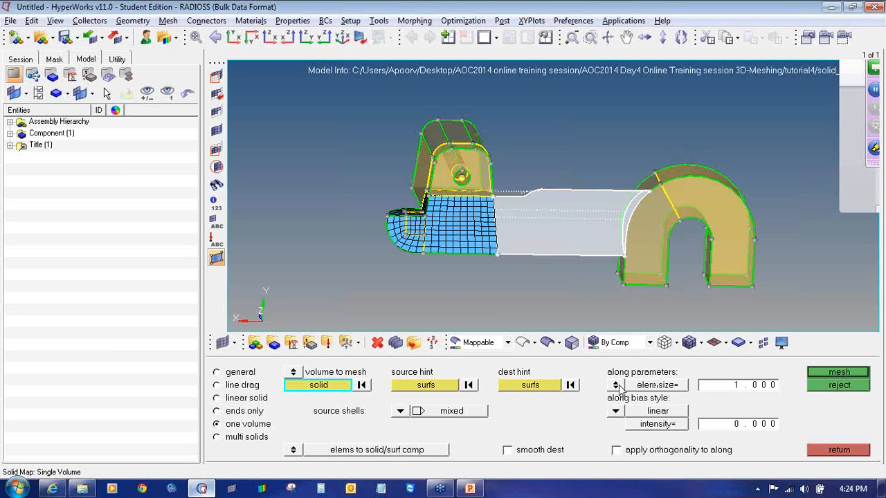
{"action": "double_click", "coordinate": [738, 385]}
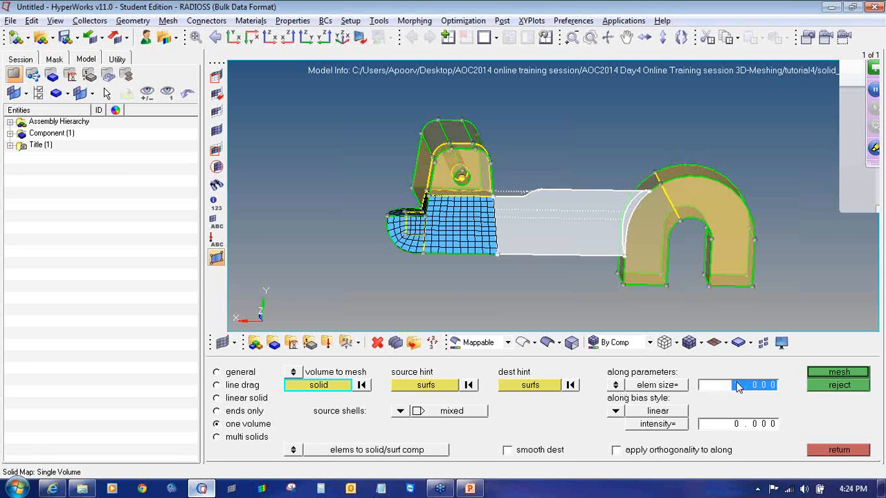
{"action": "type", "text": "1.5"}
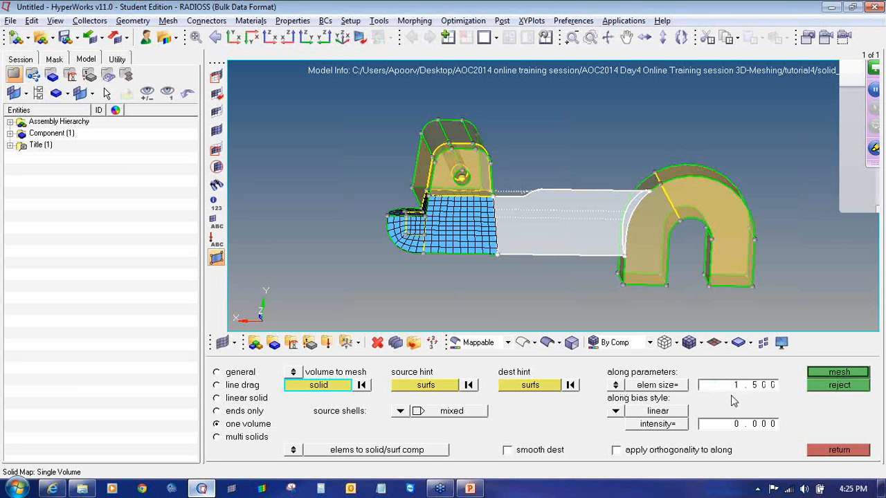
{"action": "left_click", "coordinate": [834, 373]}
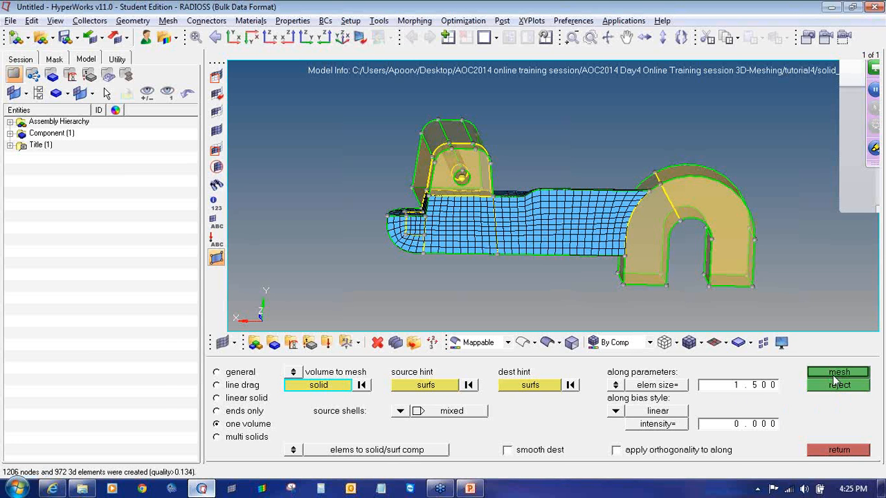
- Solid map the two hook partitions and the two upper block partitions together as multi solids with element size 1.5 and mixed source shells
{"action": "left_click", "coordinate": [246, 437]}
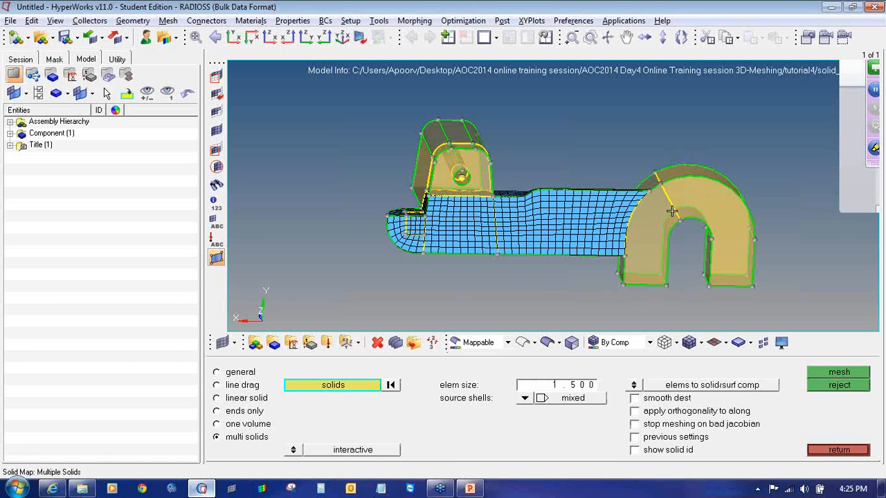
{"action": "left_click", "coordinate": [648, 202]}
{"action": "left_click", "coordinate": [677, 186]}
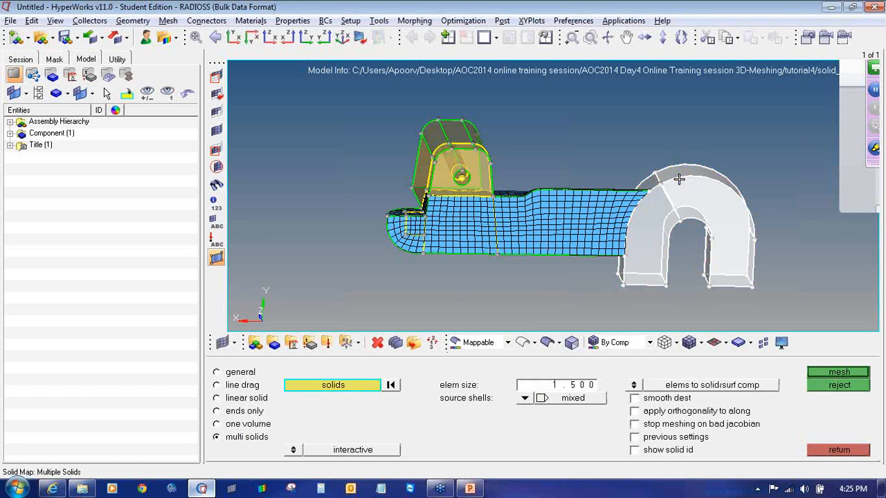
{"action": "left_click", "coordinate": [488, 155]}
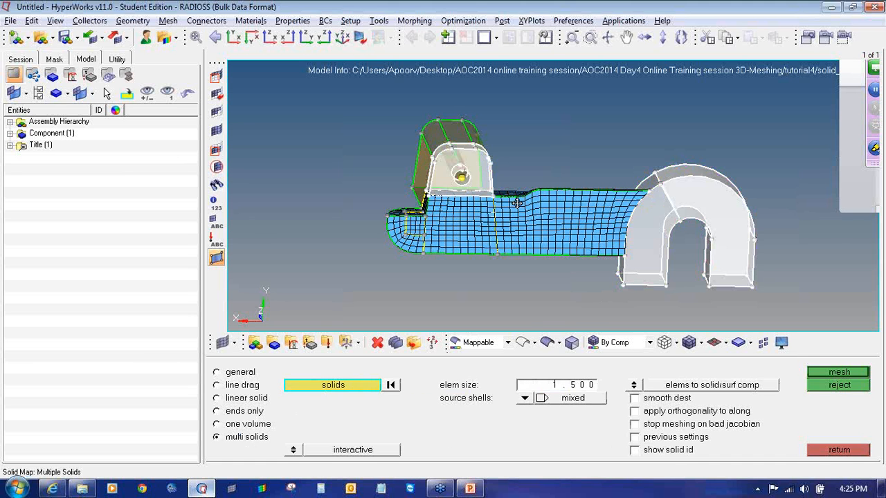
{"action": "left_click_drag", "start_coordinate": [520, 203], "coordinate": [435, 216], "text": "ctrl"}
{"action": "left_click", "coordinate": [441, 156]}
{"action": "left_click_drag", "start_coordinate": [441, 156], "coordinate": [588, 228], "text": "ctrl"}
{"action": "left_click_drag", "start_coordinate": [504, 223], "coordinate": [440, 222], "text": "ctrl"}
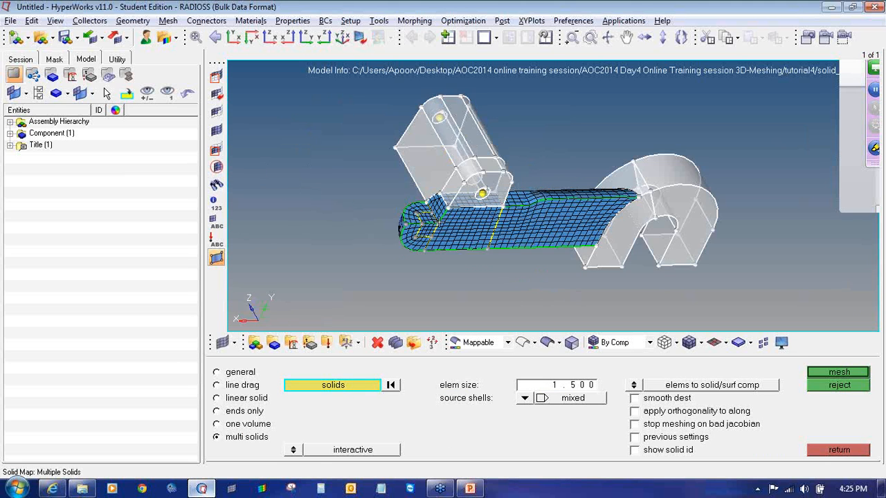
{"action": "left_click", "coordinate": [819, 374]}
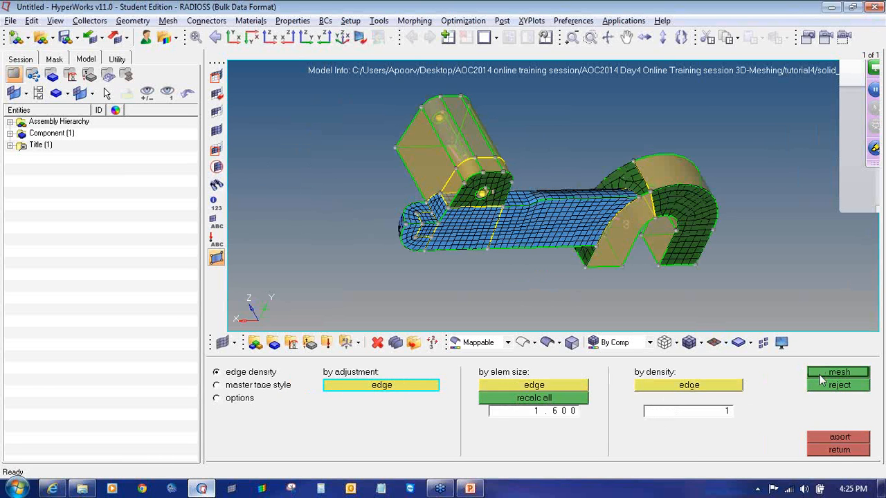
{"action": "left_click", "coordinate": [819, 375]}
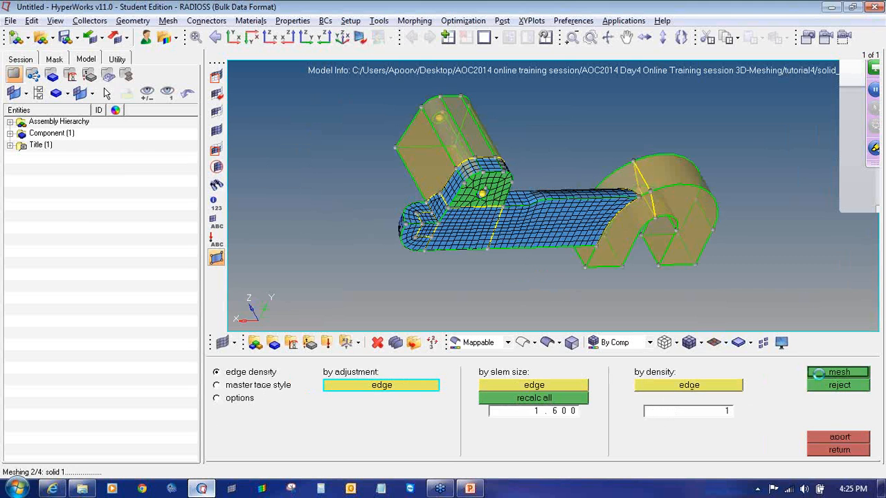
{"action": "left_click", "coordinate": [836, 451]}
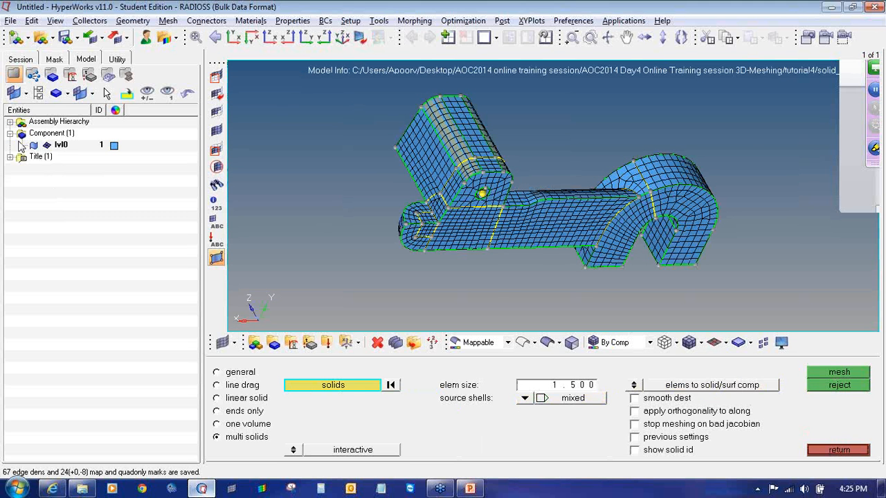
- Hide the geometry of component lvl0 and look over the complete hexahedral mesh
{"action": "left_click", "coordinate": [33, 146]}
{"action": "right_click_drag", "start_coordinate": [502, 222], "coordinate": [488, 245], "text": "ctrl"}
{"action": "scroll", "coordinate": [486, 245], "scroll_direction": "up", "scroll_amount": 3, "text": "ctrl"}
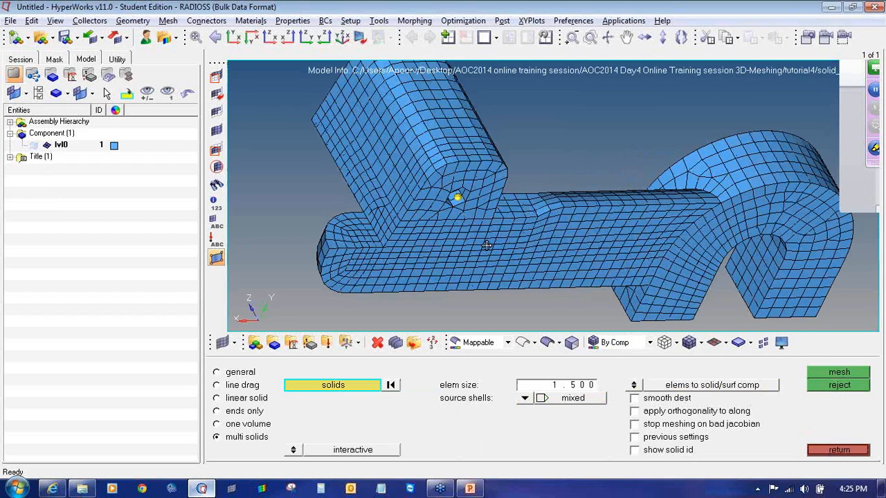
{"action": "left_click_drag", "start_coordinate": [544, 243], "coordinate": [450, 149], "text": "ctrl"}
{"action": "scroll", "coordinate": [523, 249], "scroll_direction": "down", "scroll_amount": 3, "text": "ctrl"}
{"action": "mouse_move", "coordinate": [503, 247]}
{"action": "left_mouse_down", "text": "ctrl"}
{"action": "mouse_move", "coordinate": [505, 172]}
{"action": "mouse_move", "coordinate": [505, 224]}
{"action": "mouse_move", "coordinate": [399, 277]}
{"action": "mouse_move", "coordinate": [499, 262]}
{"action": "left_mouse_up", "text": "ctrl"}
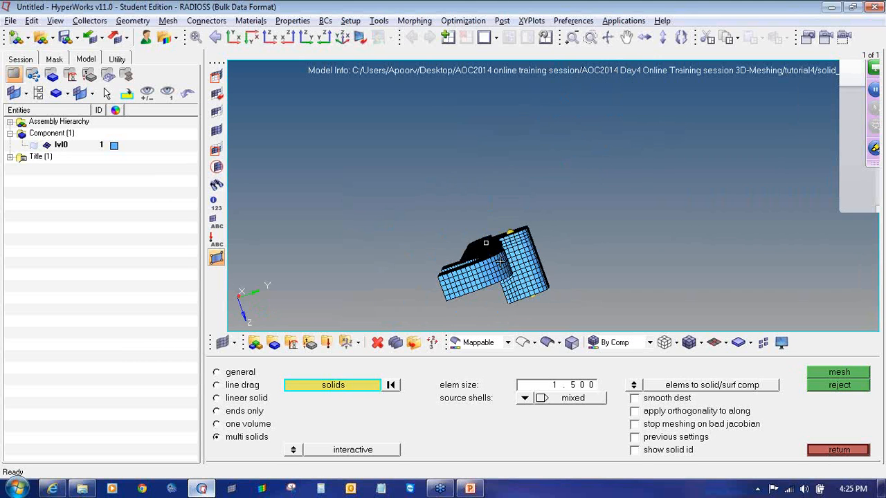
- Mask the elements of the hook's free leg
{"action": "left_click_drag", "start_coordinate": [467, 207], "coordinate": [386, 197], "text": "ctrl"}
{"action": "right_click_drag", "start_coordinate": [467, 232], "coordinate": [476, 199], "text": "ctrl"}
{"action": "left_click", "coordinate": [215, 77]}
{"action": "left_click_drag", "start_coordinate": [288, 151], "coordinate": [379, 254], "text": "shift"}
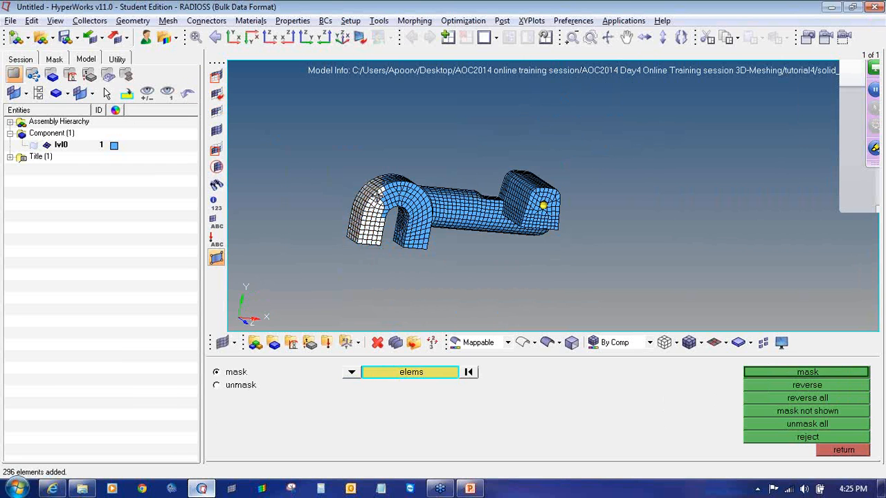
{"action": "left_click", "coordinate": [829, 371]}
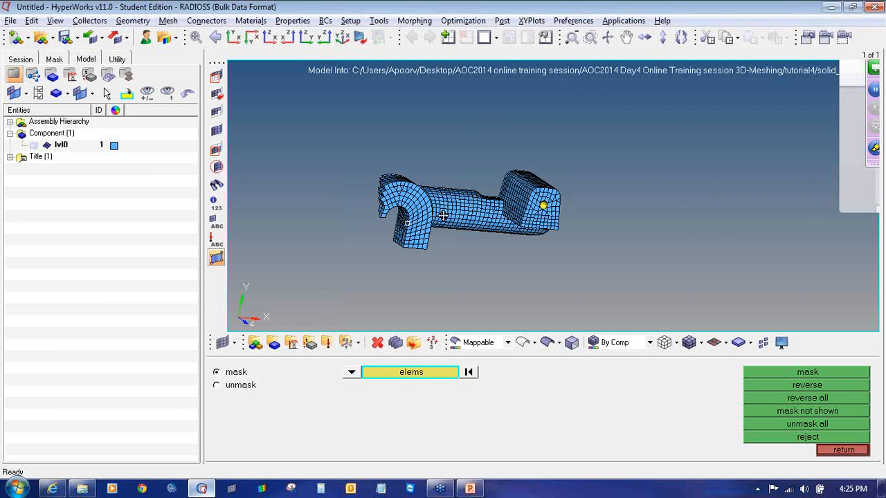
- Examine the interior hexahedral elements at the hook's masked end from several sides
{"action": "left_click_drag", "start_coordinate": [444, 216], "coordinate": [477, 260], "text": "ctrl"}
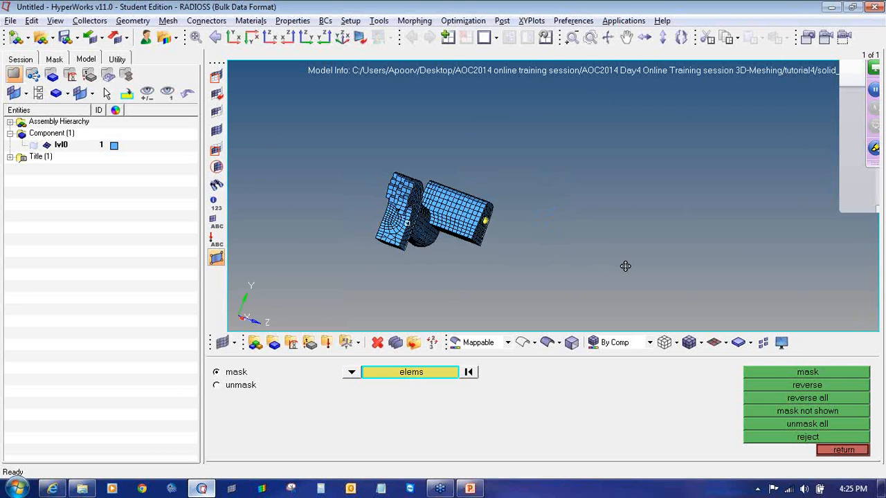
{"action": "scroll", "coordinate": [387, 192], "scroll_direction": "up", "scroll_amount": 5}
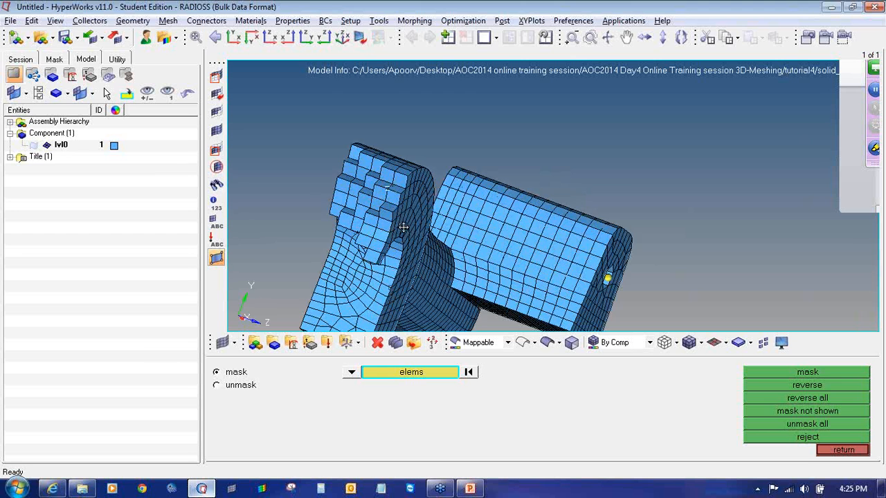
{"action": "left_click_drag", "start_coordinate": [403, 228], "coordinate": [485, 230], "text": "ctrl"}
{"action": "right_click_drag", "start_coordinate": [379, 214], "coordinate": [428, 213], "text": "ctrl"}
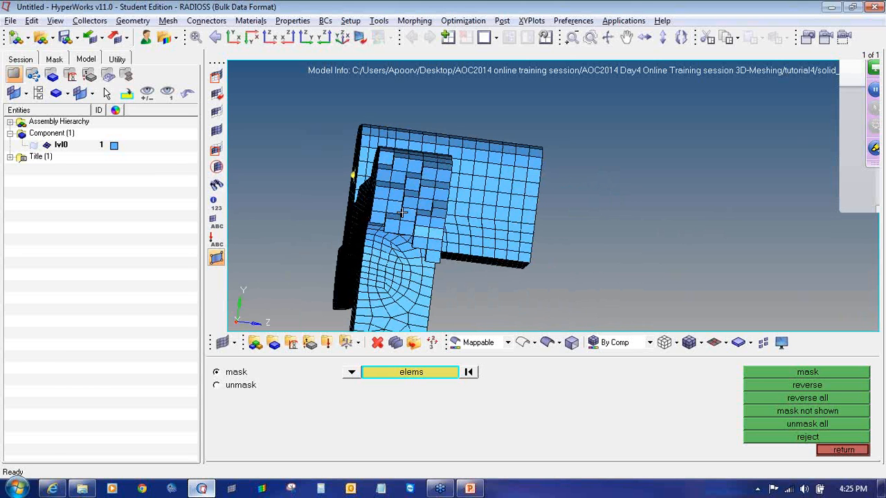
{"action": "left_click", "coordinate": [403, 210], "text": "ctrl"}
{"action": "left_click_drag", "start_coordinate": [409, 212], "coordinate": [455, 206], "text": "ctrl"}
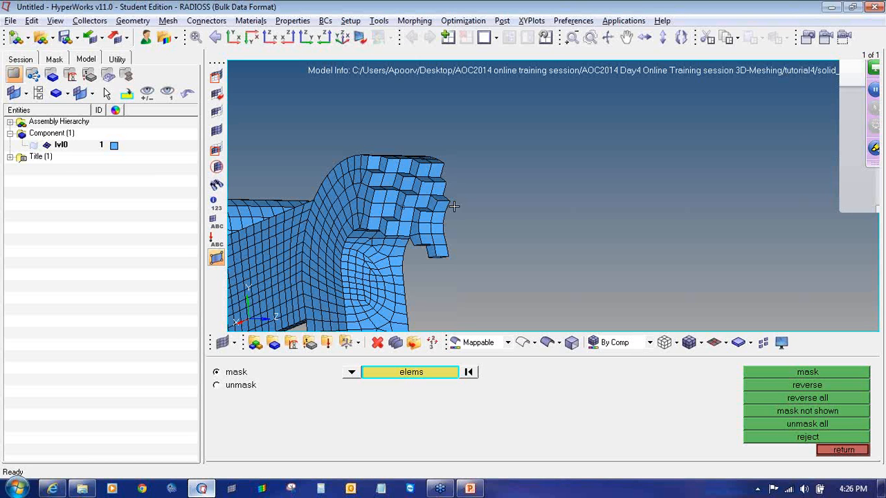
{"action": "key", "text": "f"}
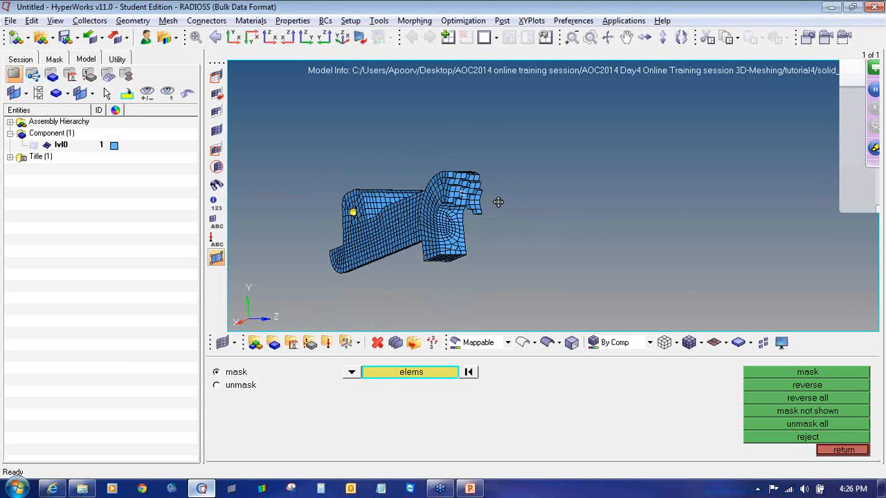
- Delete all elements of the model, both the displayed ones and the masked ones at the hook
{"action": "left_click", "coordinate": [377, 342]}
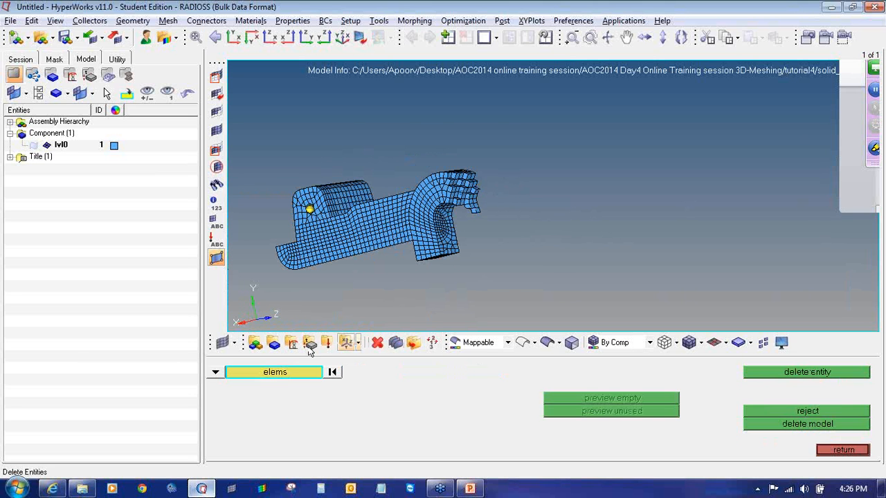
{"action": "left_click", "coordinate": [281, 373]}
{"action": "left_click", "coordinate": [299, 399]}
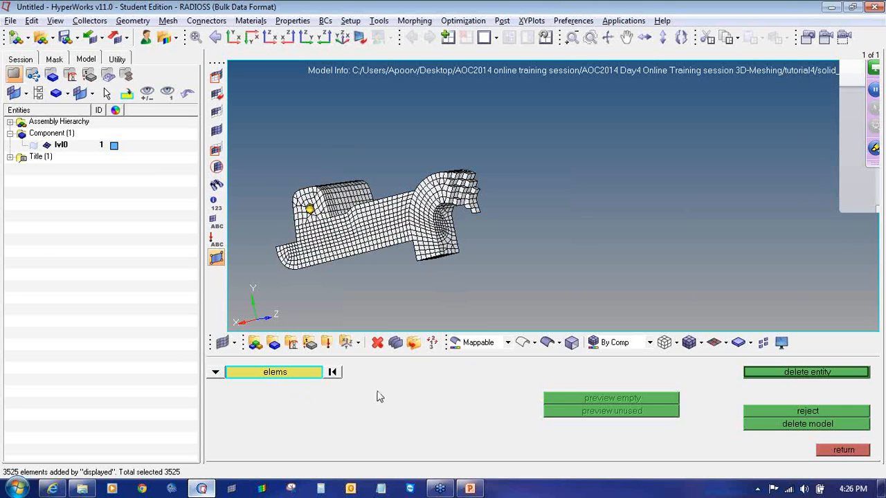
{"action": "left_click", "coordinate": [795, 384]}
{"action": "left_click", "coordinate": [302, 379]}
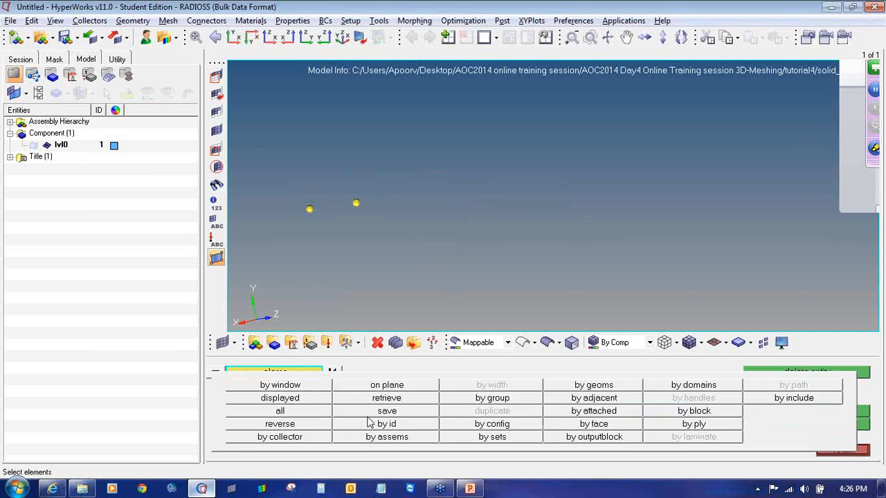
{"action": "left_click", "coordinate": [265, 413]}
{"action": "left_click", "coordinate": [806, 374]}
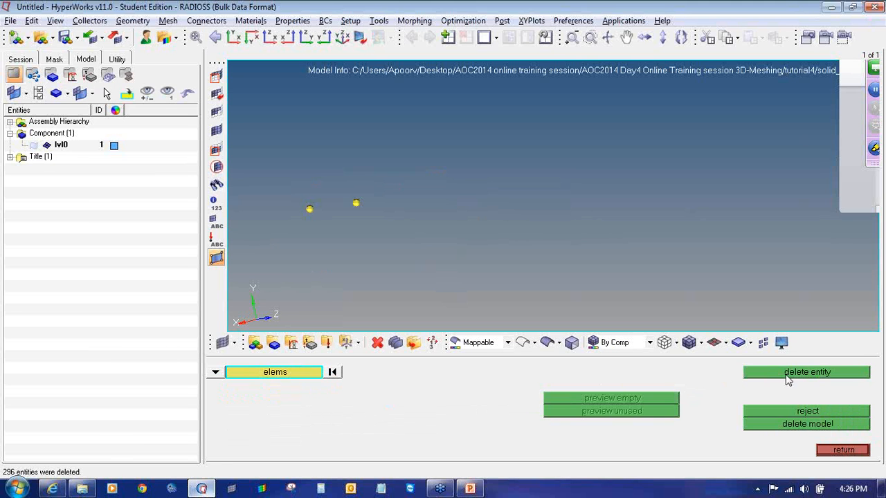
- Show the geometry of component lvl0 and solid map all eight solids together as multi solids with element size 1.5 and mixed source shells
{"action": "left_click", "coordinate": [31, 144]}
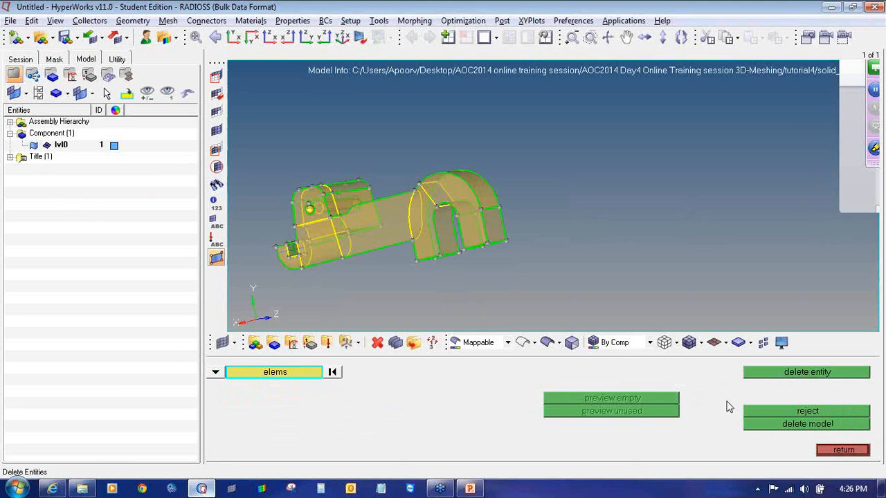
{"action": "left_click", "coordinate": [825, 448]}
{"action": "right_click_drag", "start_coordinate": [395, 205], "coordinate": [499, 185], "text": "ctrl"}
{"action": "left_click_drag", "start_coordinate": [334, 126], "coordinate": [677, 296], "text": "shift"}
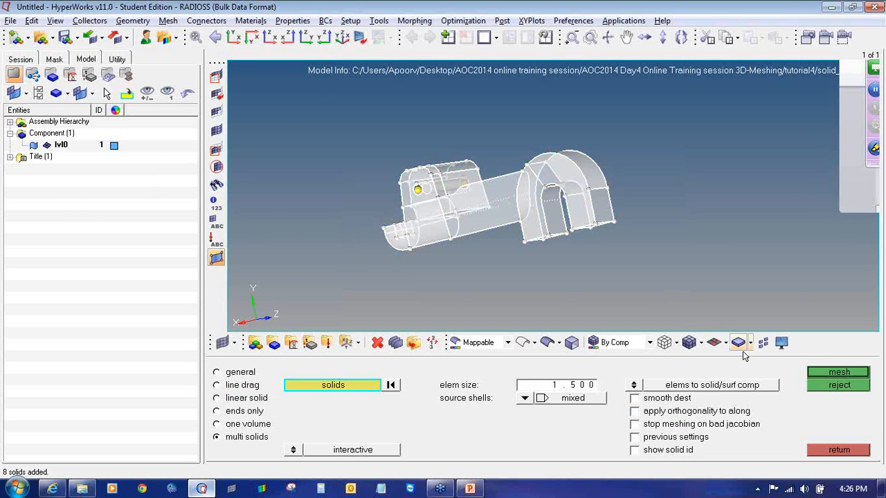
{"action": "left_click", "coordinate": [820, 374]}
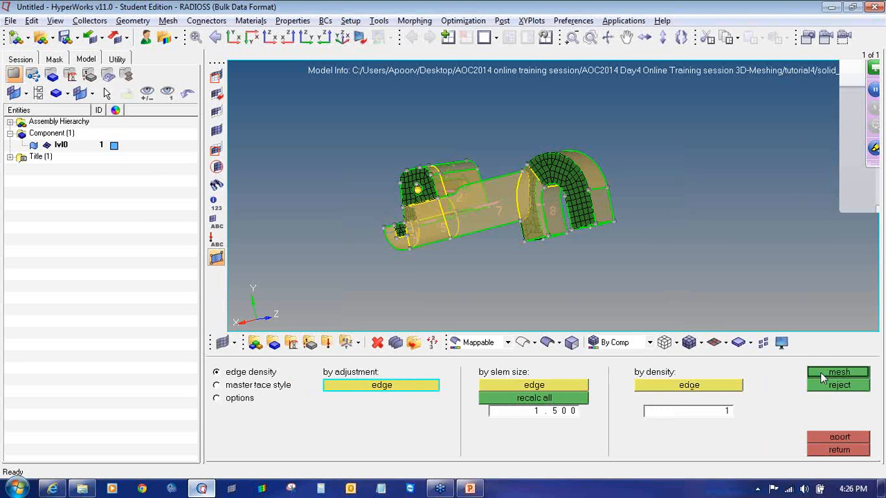
{"action": "left_click", "coordinate": [820, 374]}
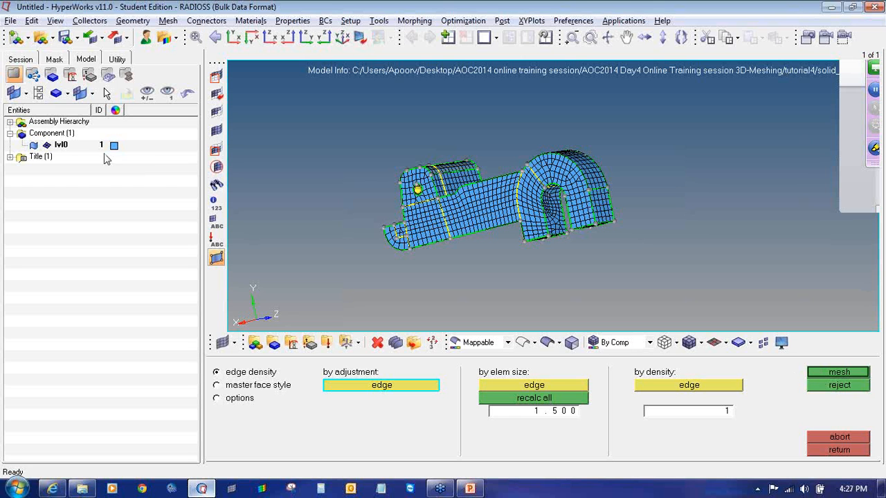
- Hide the geometry of component lvl0 and examine the regenerated hexahedral mesh from several sides
{"action": "left_click", "coordinate": [33, 145]}
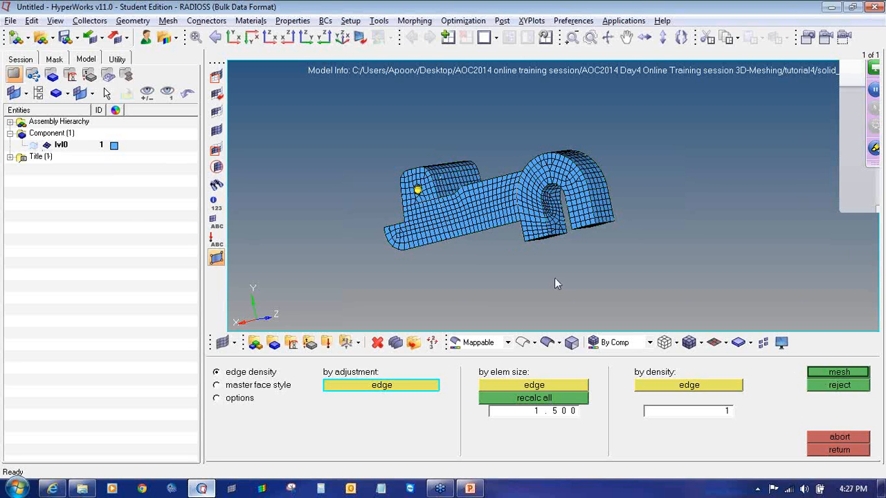
{"action": "left_click_drag", "start_coordinate": [538, 194], "coordinate": [535, 235], "text": "ctrl"}
{"action": "left_click", "coordinate": [839, 449]}
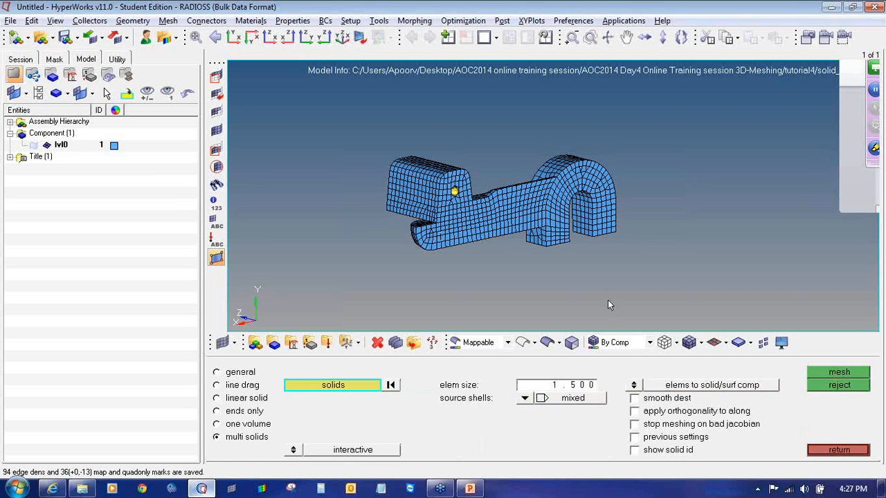
{"action": "left_click_drag", "start_coordinate": [607, 300], "coordinate": [546, 225], "text": "ctrl"}
{"action": "left_click_drag", "start_coordinate": [495, 207], "coordinate": [564, 183], "text": "ctrl"}
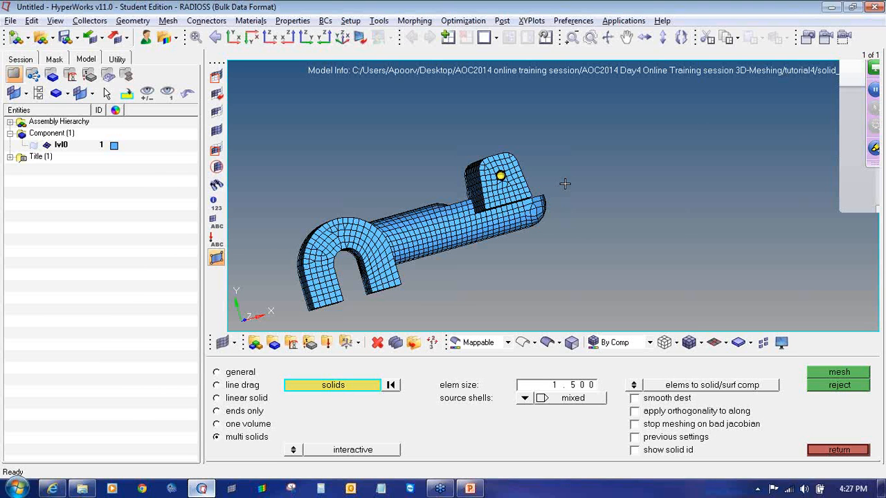
- Discard the meshed part by starting a new empty model, and switch to the PowerPoint presentation
{"action": "left_click", "coordinate": [870, 32]}
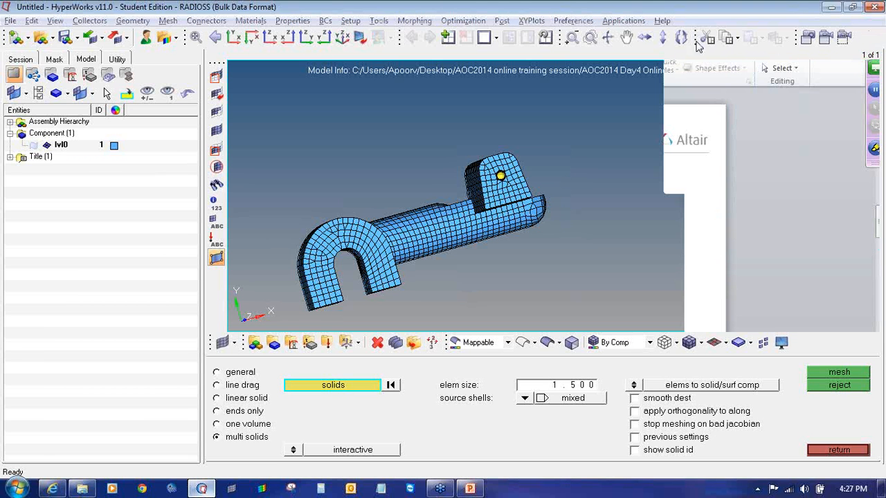
{"action": "left_click", "coordinate": [14, 38]}
{"action": "left_click", "coordinate": [476, 292]}
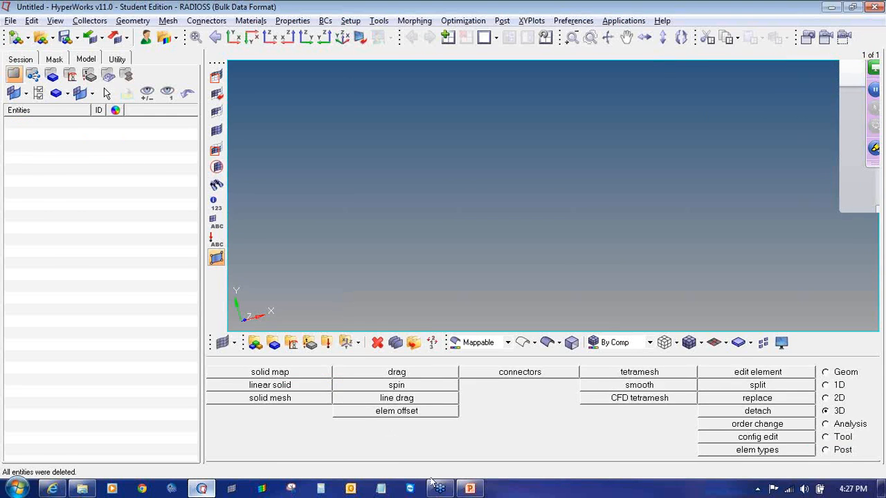
{"action": "left_click", "coordinate": [469, 488]}
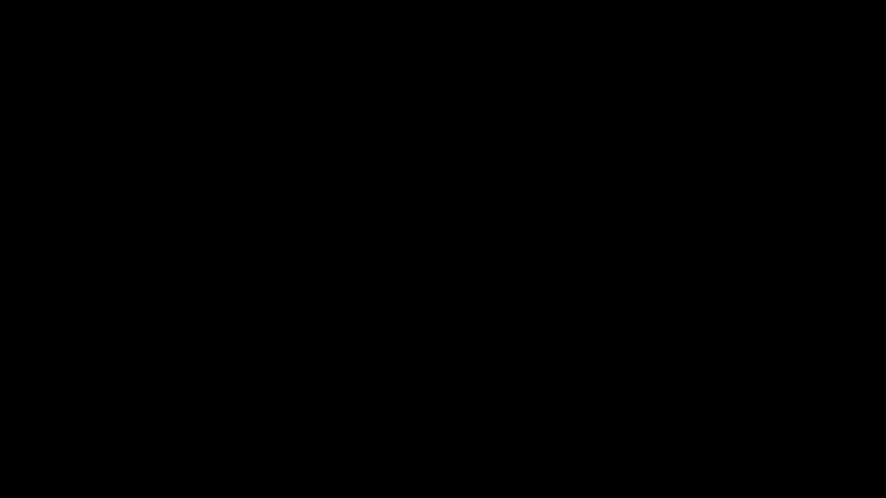
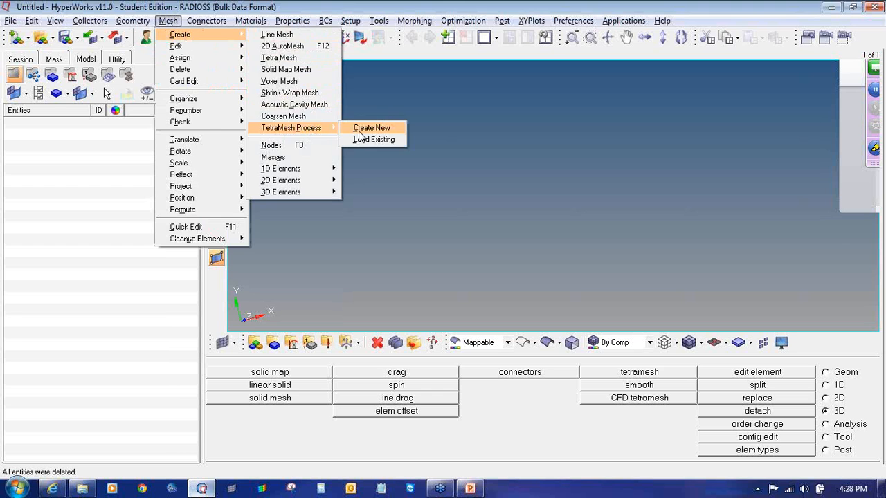
- In HyperMesh, begin a new TetraMesh Process session with the tutorial5 folder of the Day4 3D-Meshing training material as its working folder
{"action": "left_click", "coordinate": [366, 129]}
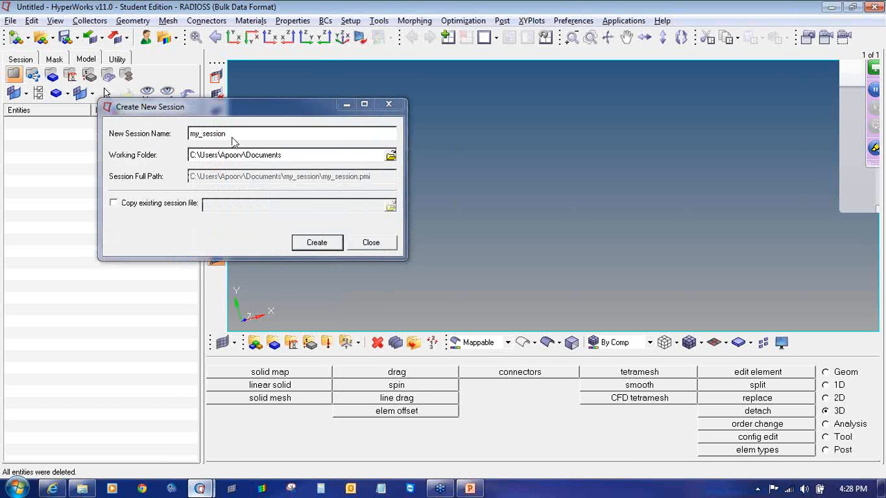
{"action": "left_click", "coordinate": [390, 156]}
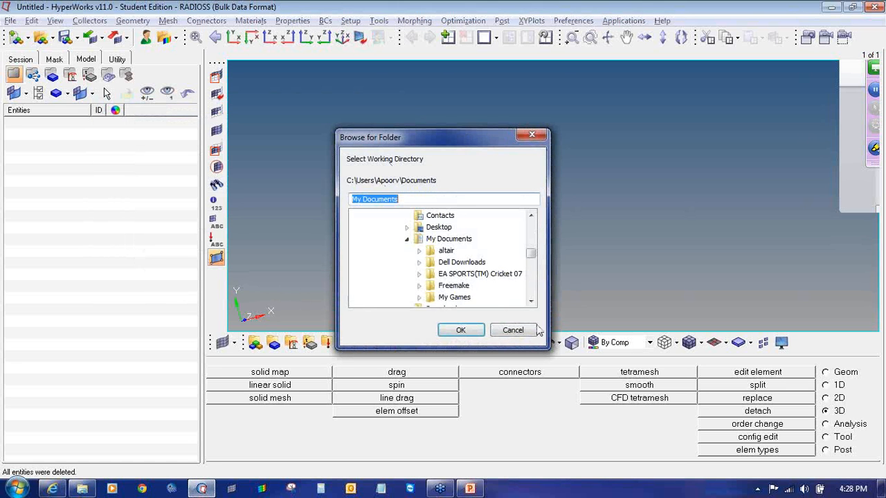
{"action": "left_click", "coordinate": [531, 301]}
{"action": "left_click", "coordinate": [533, 300]}
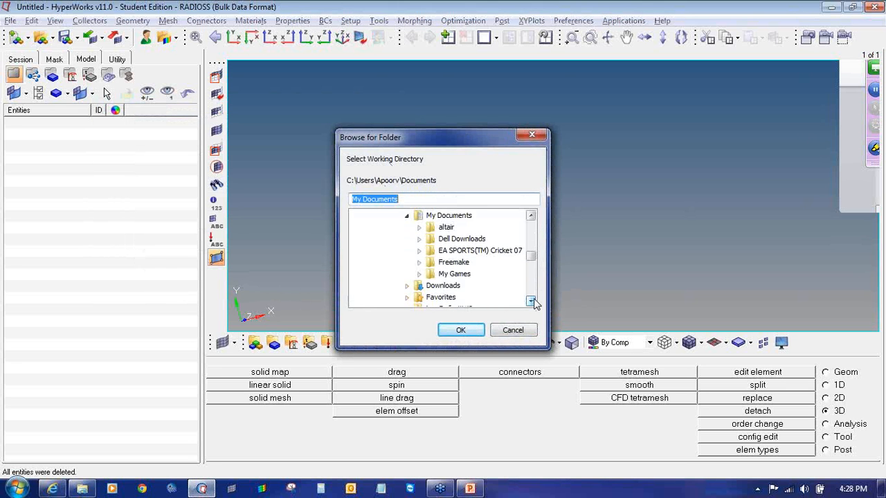
{"action": "left_click", "coordinate": [534, 301]}
{"action": "left_click", "coordinate": [533, 301]}
{"action": "left_click_drag", "start_coordinate": [531, 262], "coordinate": [531, 222]}
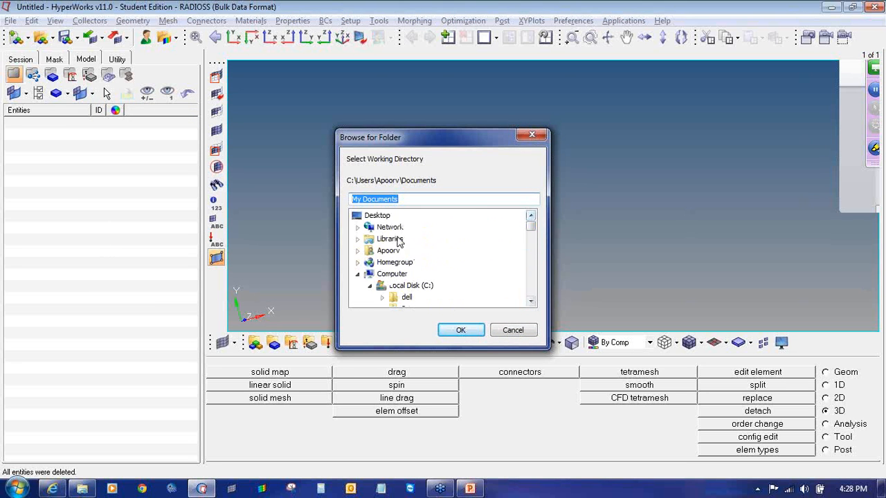
{"action": "left_click", "coordinate": [381, 217]}
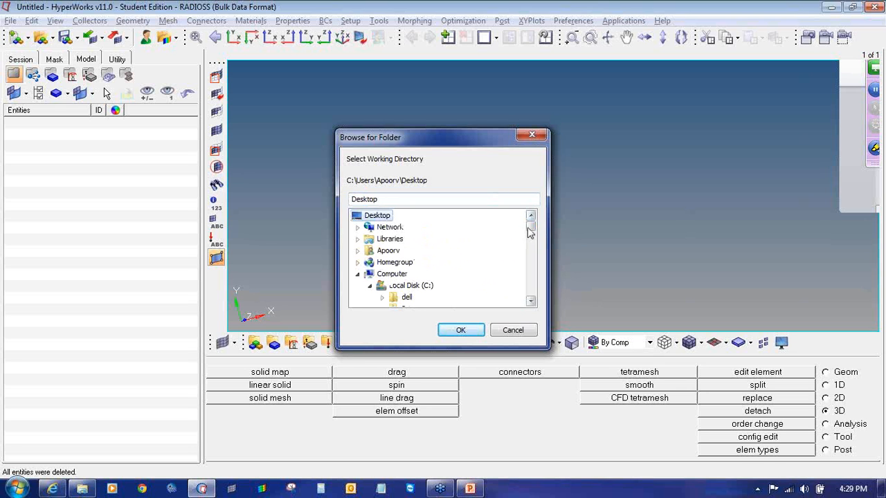
{"action": "left_click", "coordinate": [357, 274]}
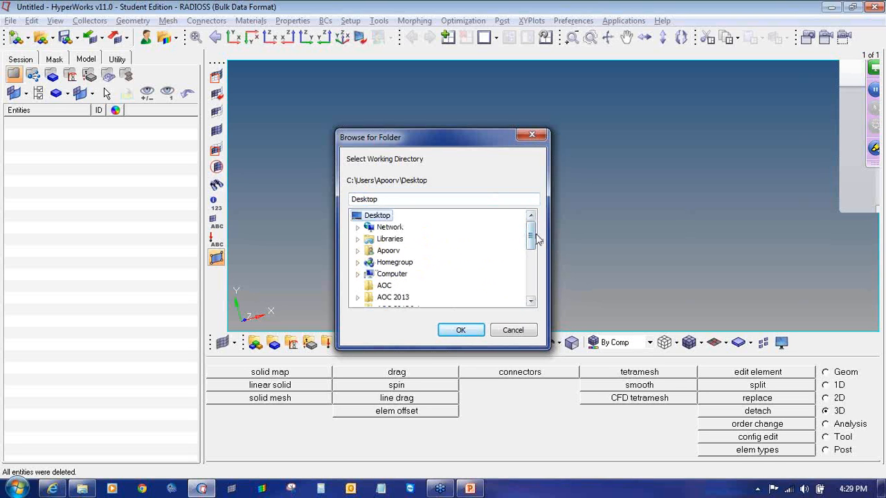
{"action": "left_click_drag", "start_coordinate": [532, 236], "coordinate": [537, 270]}
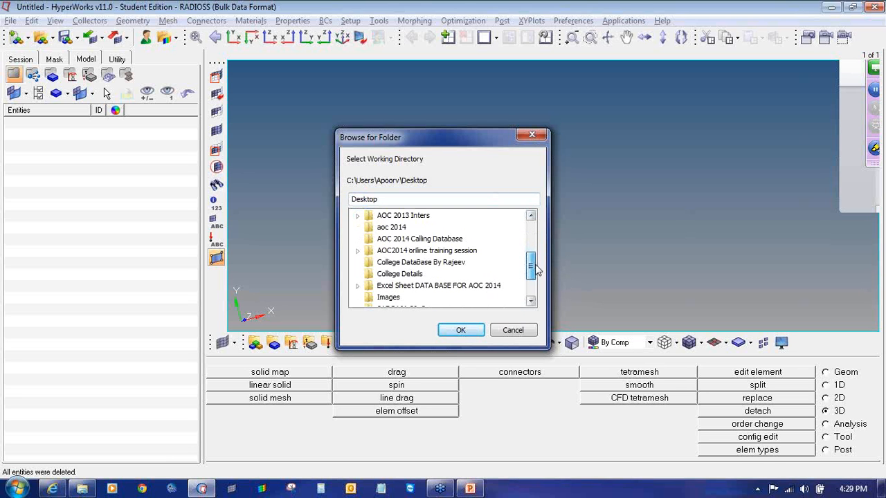
{"action": "left_click", "coordinate": [475, 254]}
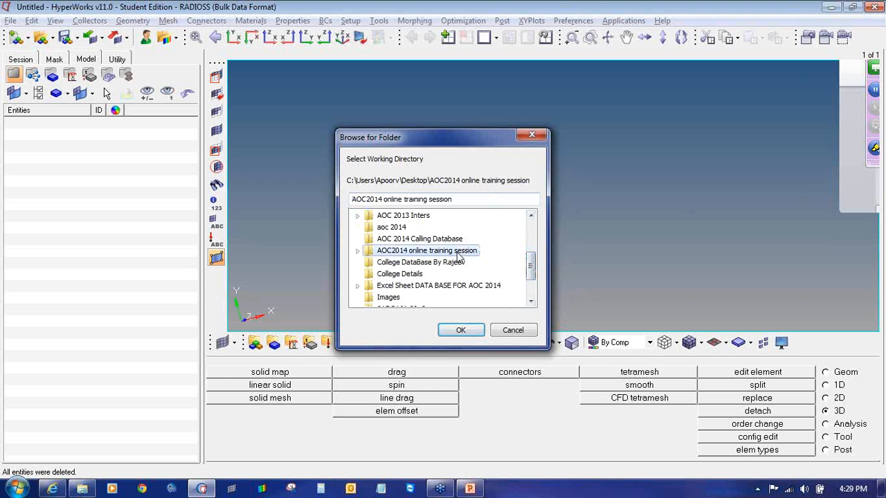
{"action": "left_click", "coordinate": [357, 251]}
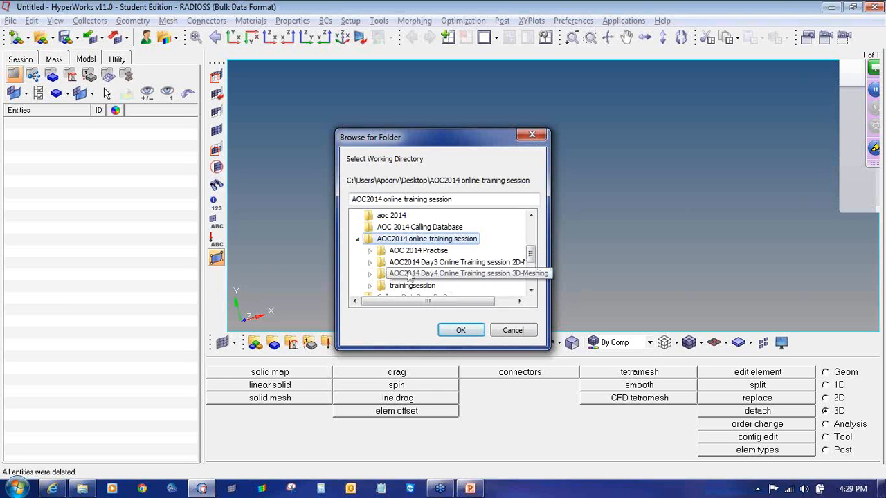
{"action": "left_click", "coordinate": [371, 274]}
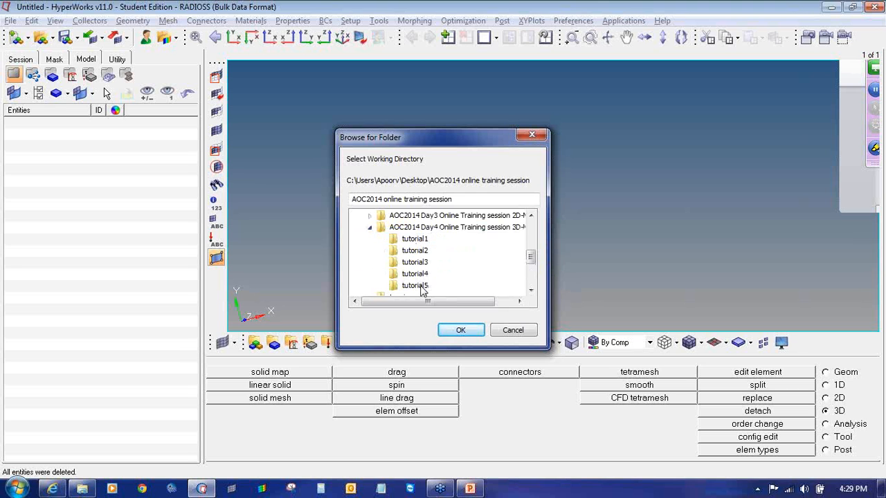
{"action": "left_click", "coordinate": [422, 286]}
{"action": "left_click", "coordinate": [460, 331]}
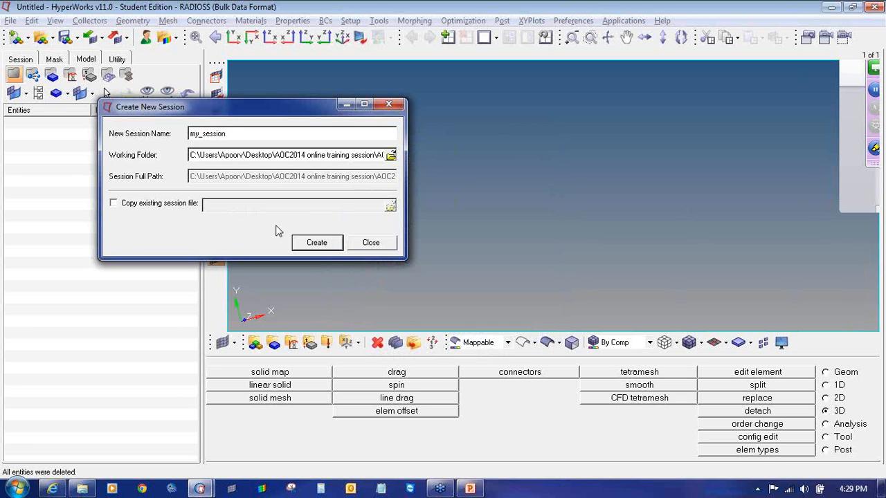
- Create the session my_session and allow Altair HyperWorks access through the Windows firewall
{"action": "left_click", "coordinate": [317, 250]}
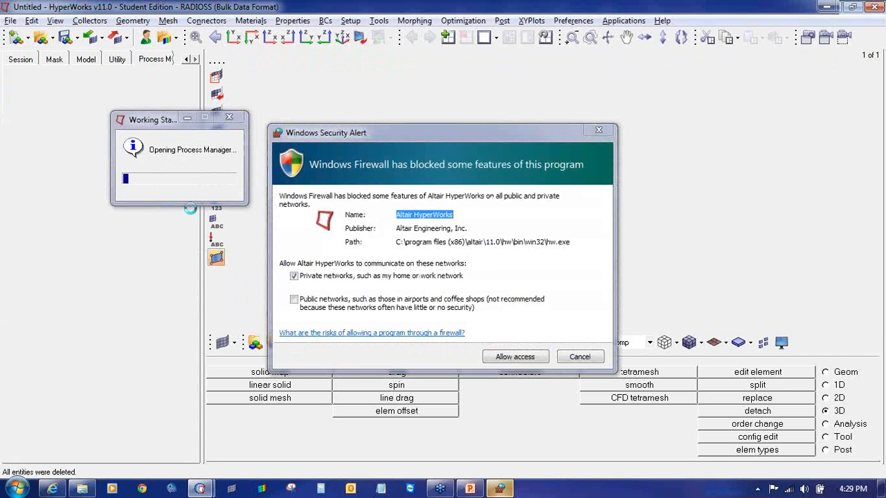
{"action": "left_click", "coordinate": [500, 360]}
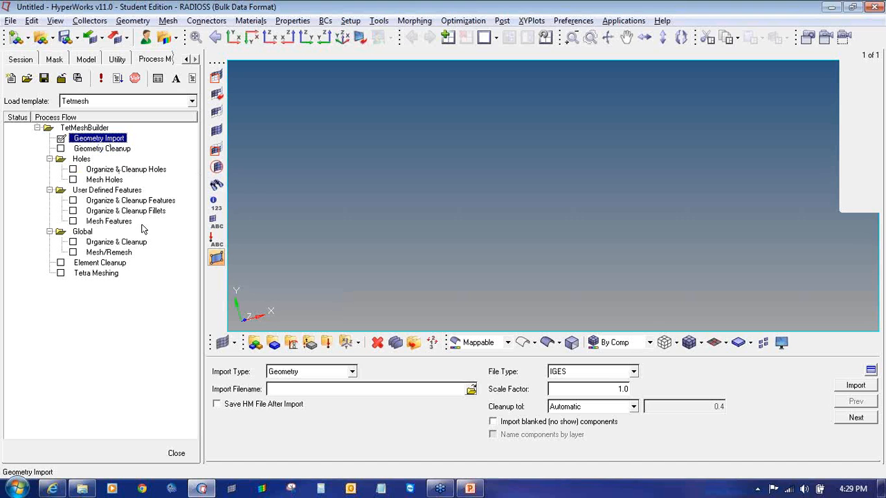
- Import the HM model TETMESH_PM.hm from the tutorial5 folder into the TetraMesh process
{"action": "left_click", "coordinate": [329, 374]}
{"action": "left_click", "coordinate": [317, 394]}
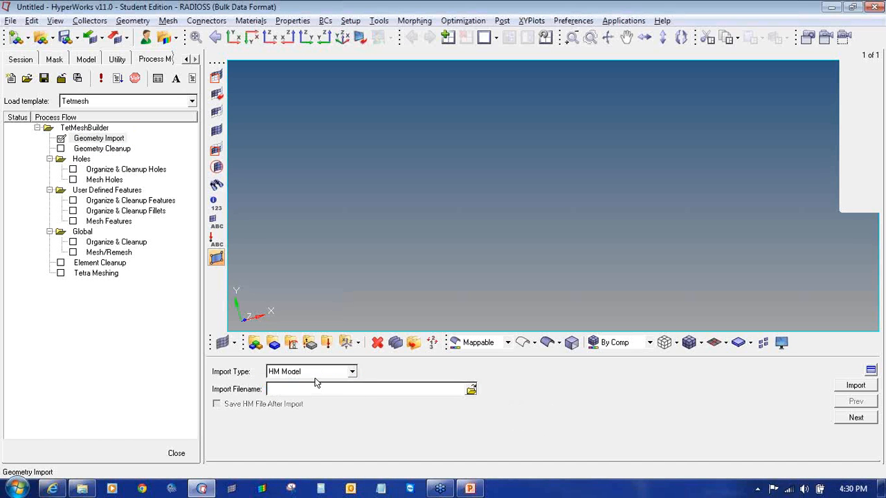
{"action": "left_click", "coordinate": [471, 389]}
{"action": "left_click", "coordinate": [147, 72]}
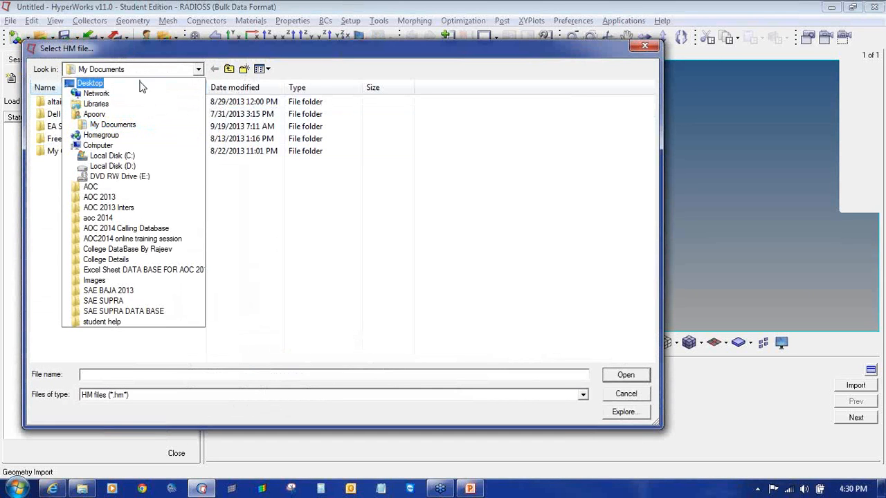
{"action": "left_click", "coordinate": [182, 242]}
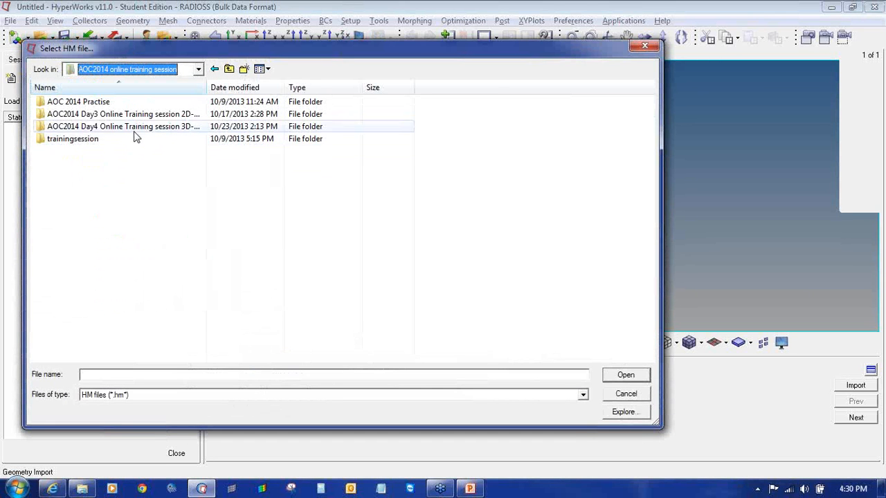
{"action": "double_click", "coordinate": [133, 126]}
{"action": "double_click", "coordinate": [124, 152]}
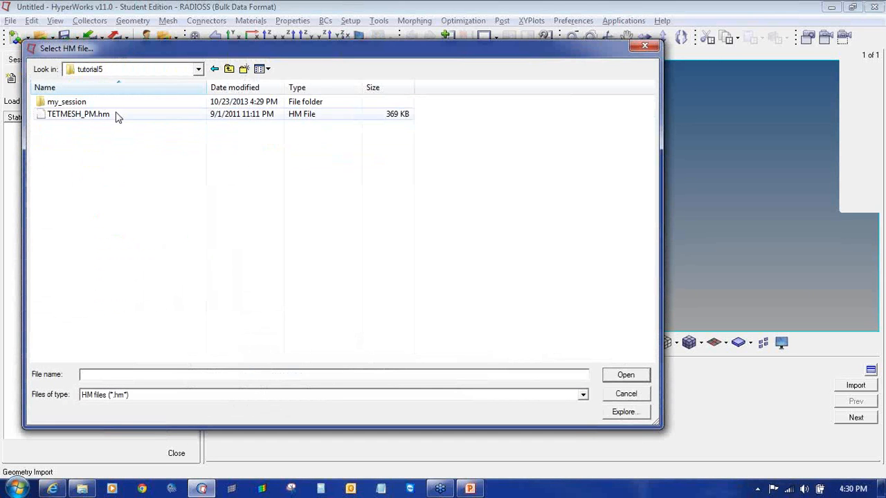
{"action": "left_click", "coordinate": [118, 121]}
{"action": "double_click", "coordinate": [118, 120]}
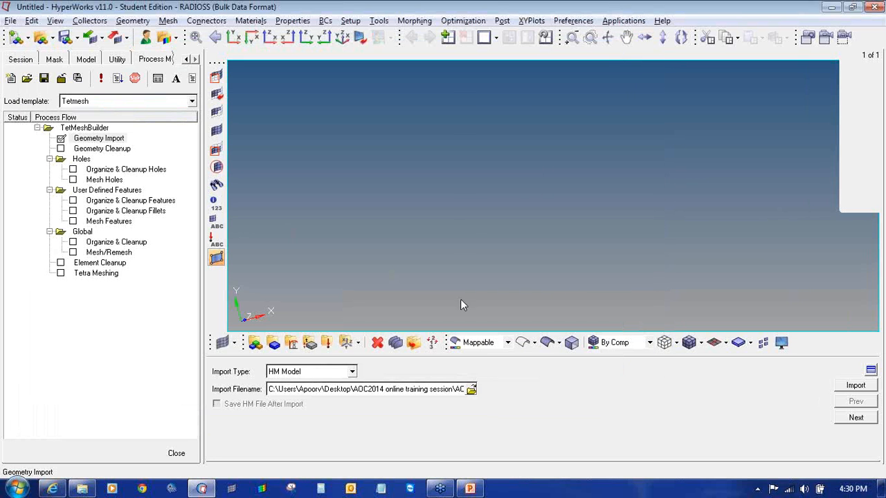
{"action": "left_click", "coordinate": [848, 387]}
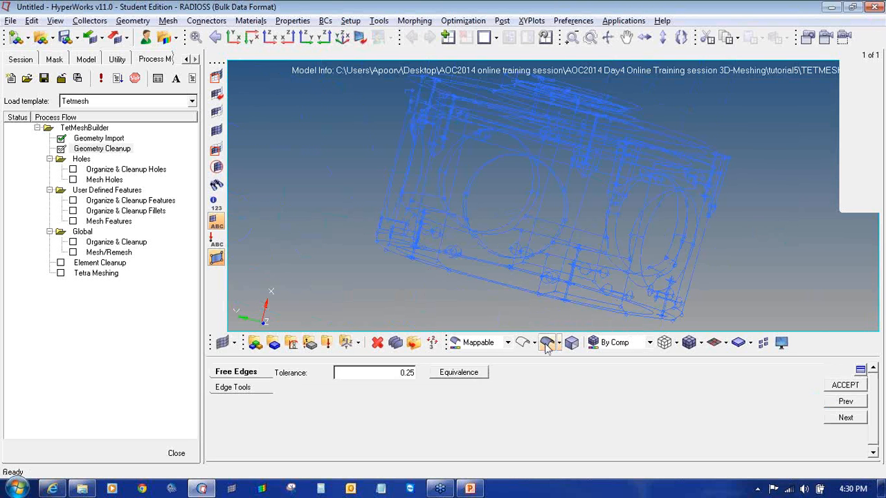
- Colour the shaded TETMESH_PM geometry with the Mixed visualization mode so its edges can be inspected
{"action": "left_click", "coordinate": [503, 343]}
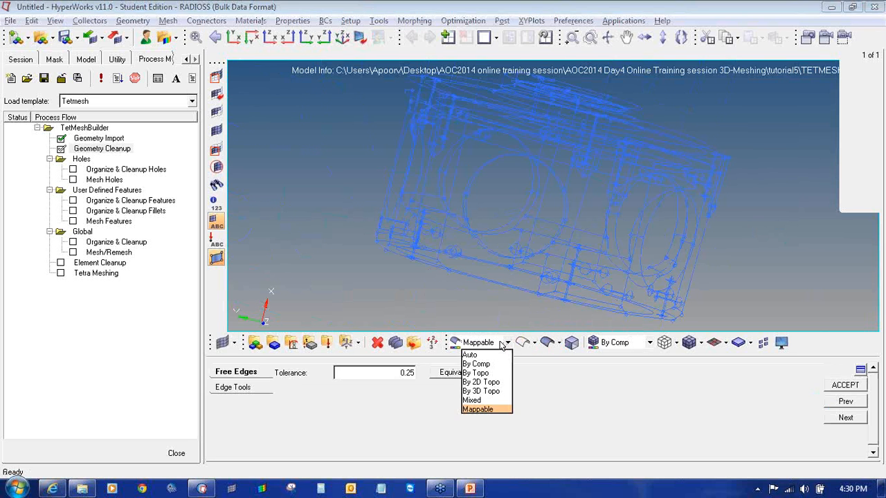
{"action": "left_click", "coordinate": [483, 401]}
{"action": "left_click_drag", "start_coordinate": [467, 214], "coordinate": [457, 268], "text": "ctrl"}
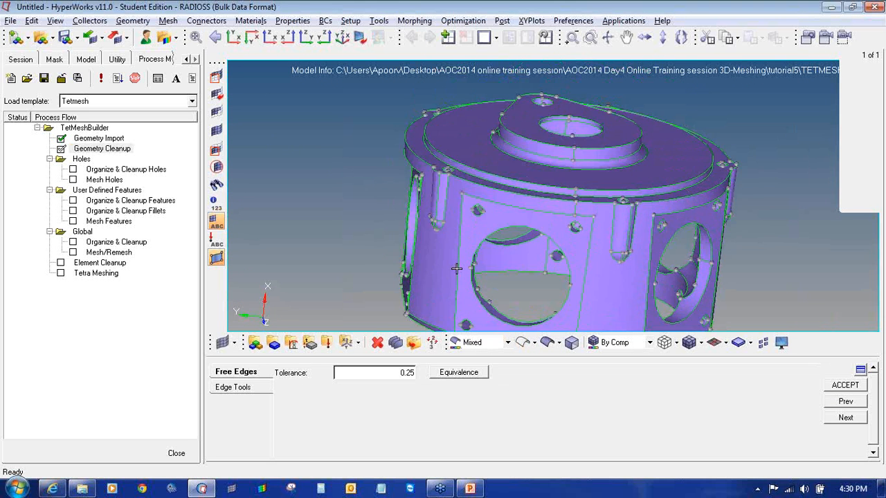
{"action": "scroll", "coordinate": [457, 269], "scroll_direction": "down", "scroll_amount": 3, "text": "ctrl"}
{"action": "right_click_drag", "start_coordinate": [457, 269], "coordinate": [468, 233], "text": "ctrl"}
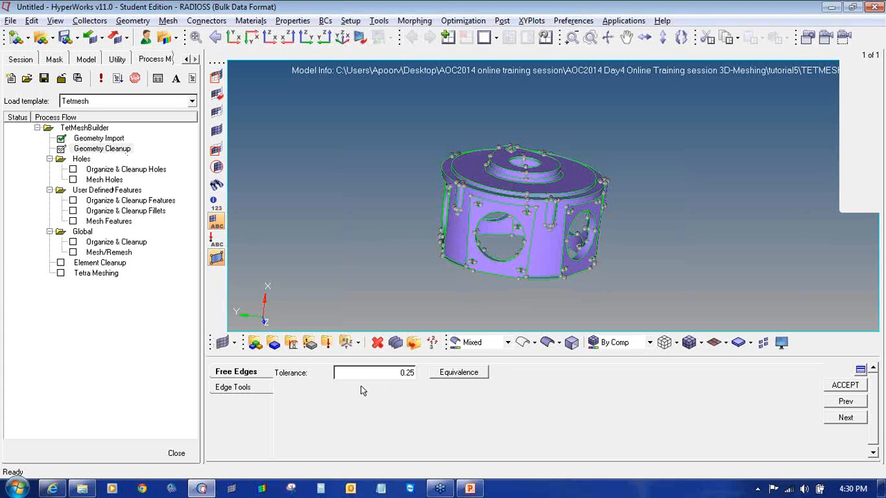
- Equivalence the model's free edges with a tolerance of 0.25
{"action": "left_click", "coordinate": [249, 390]}
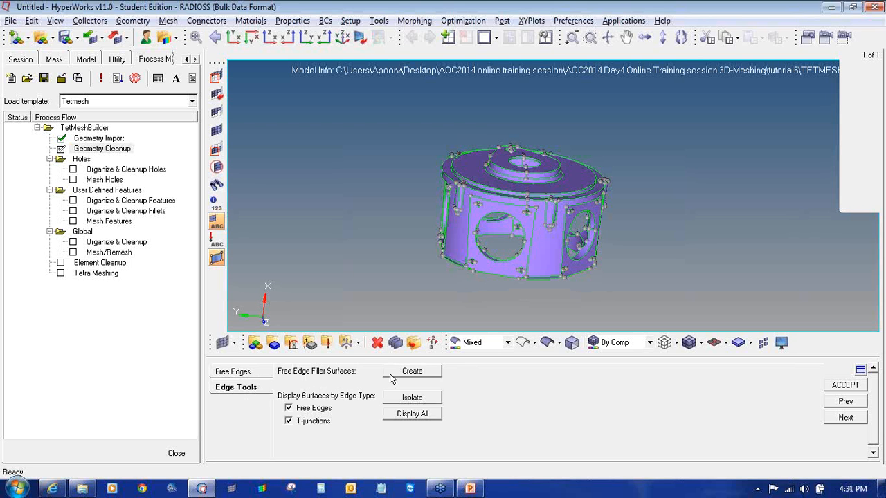
{"action": "left_click", "coordinate": [261, 371]}
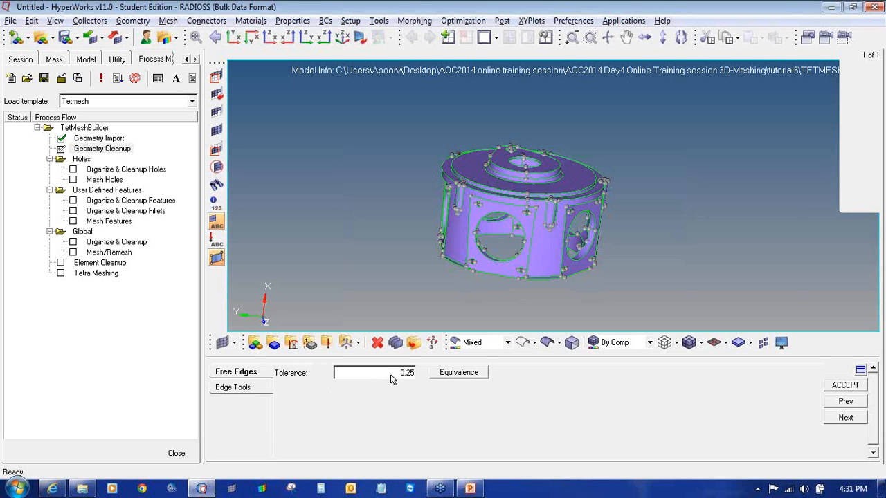
{"action": "left_click", "coordinate": [460, 375]}
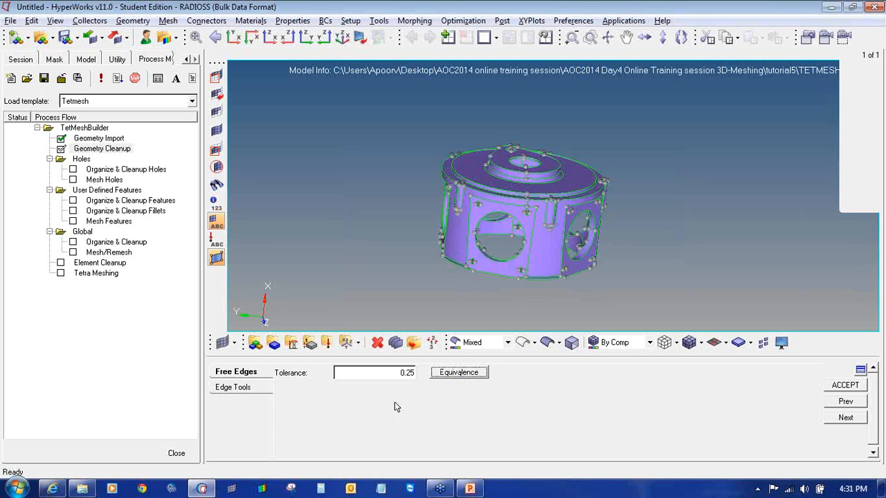
- Try to isolate surfaces with free edges or T-junctions, and accept the Geometry Cleanup task
{"action": "left_click", "coordinate": [248, 391]}
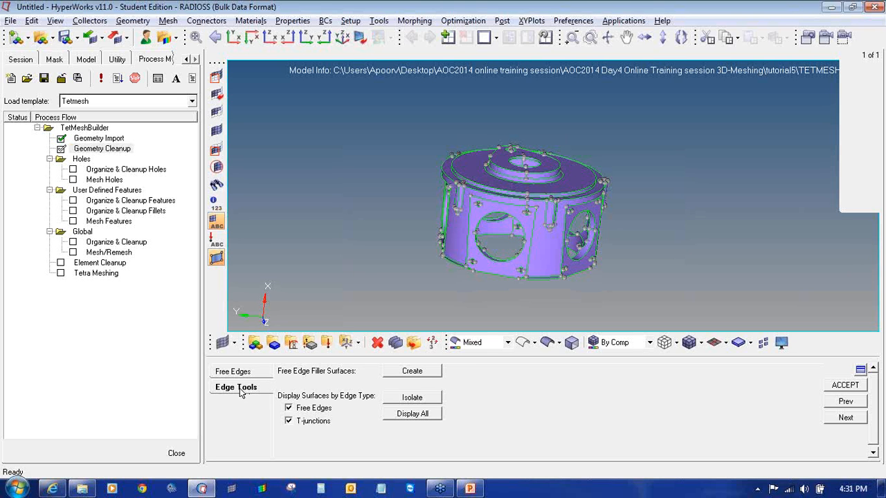
{"action": "left_click", "coordinate": [407, 399]}
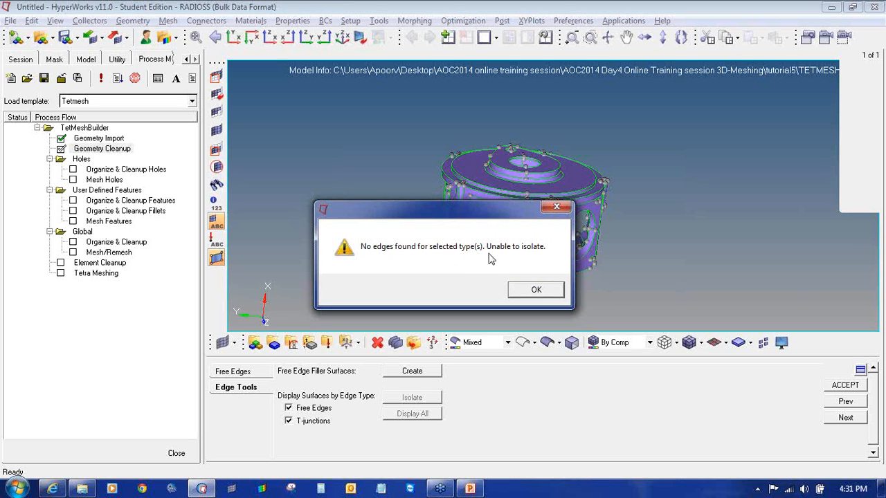
{"action": "left_click", "coordinate": [528, 294]}
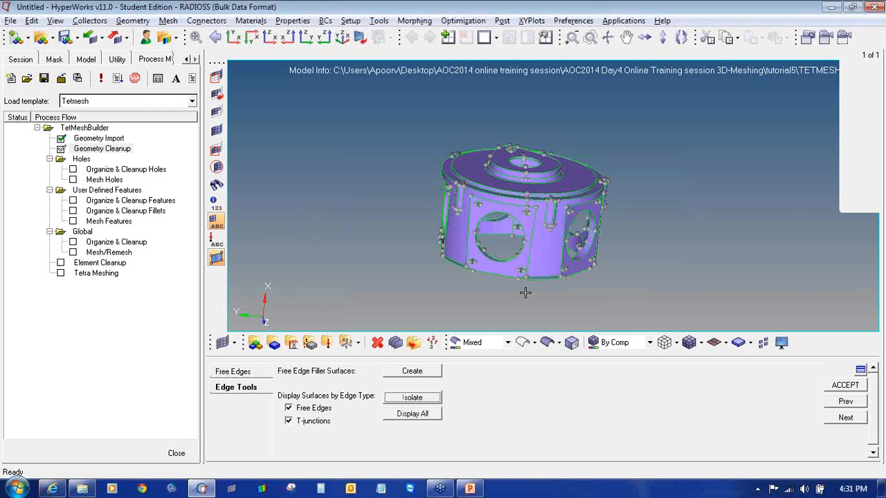
{"action": "left_click", "coordinate": [841, 385]}
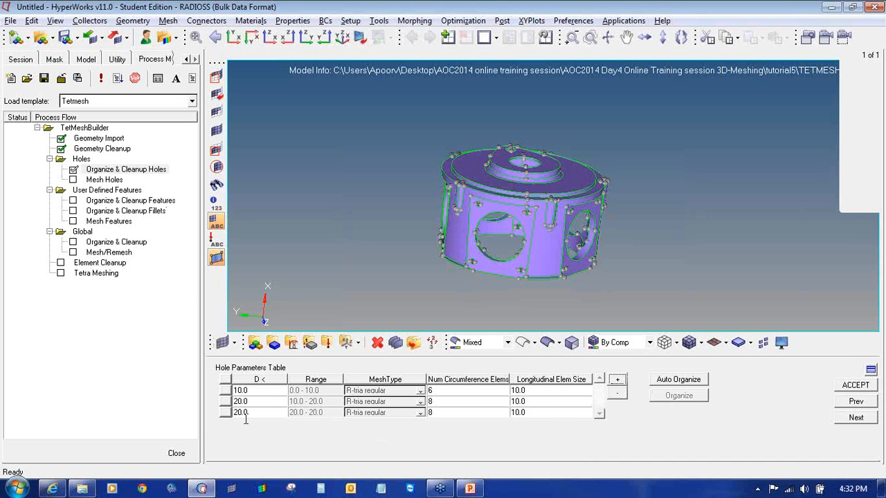
- Set the hole diameter limits to 3.3, 5 and 10, and auto-organize the holes into these ranges
{"action": "left_click", "coordinate": [226, 391]}
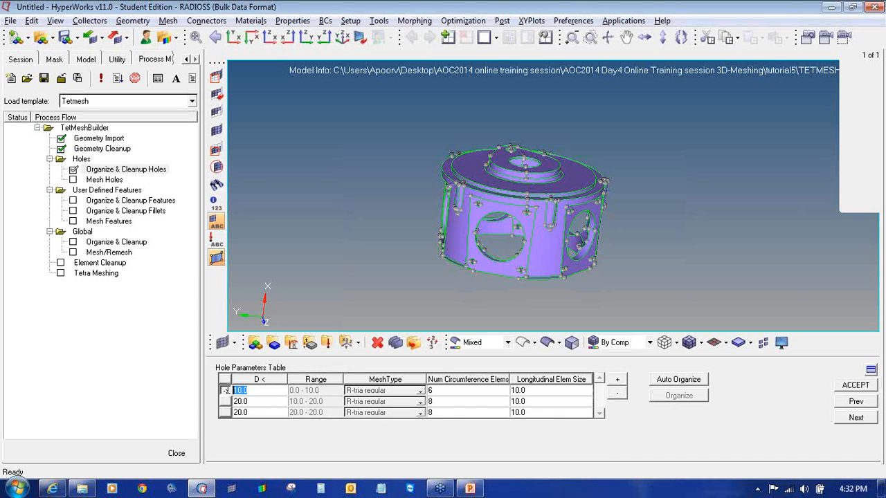
{"action": "type", "text": "3.3"}
{"action": "left_click", "coordinate": [268, 403]}
{"action": "type", "text": "5"}
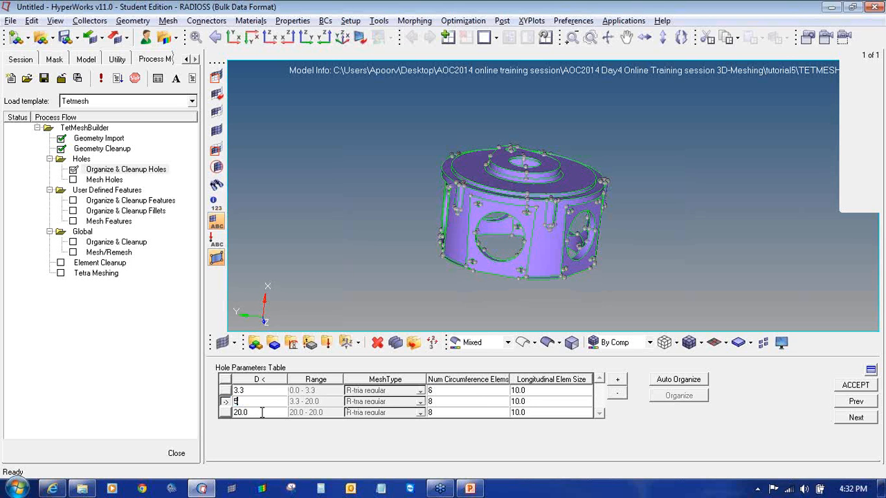
{"action": "left_click", "coordinate": [263, 412]}
{"action": "type", "text": "1"}
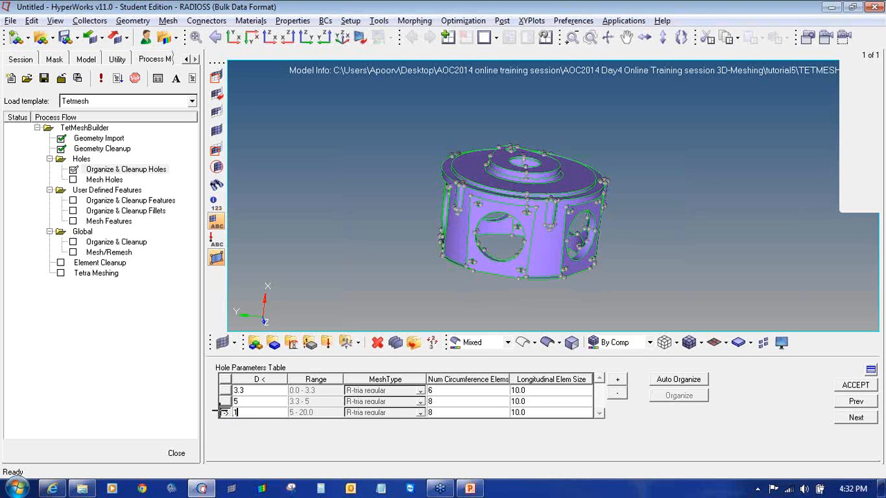
{"action": "type", "text": "0"}
{"action": "left_click", "coordinate": [252, 436]}
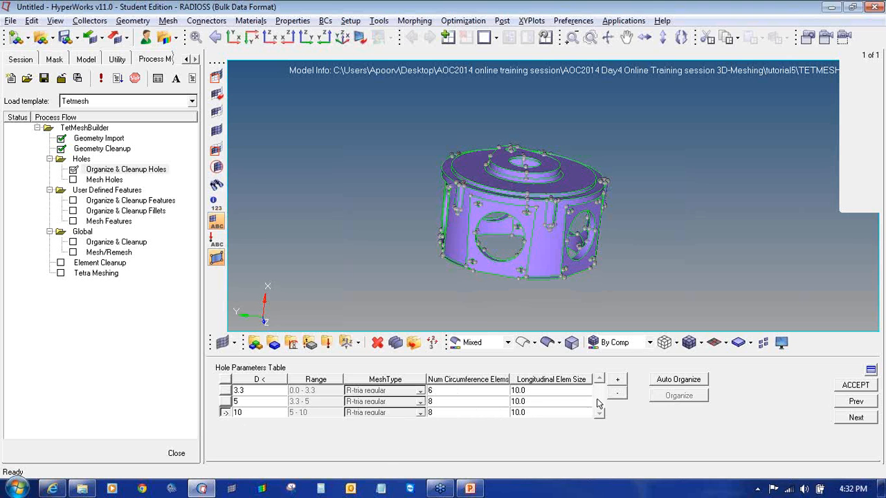
{"action": "left_click", "coordinate": [663, 382]}
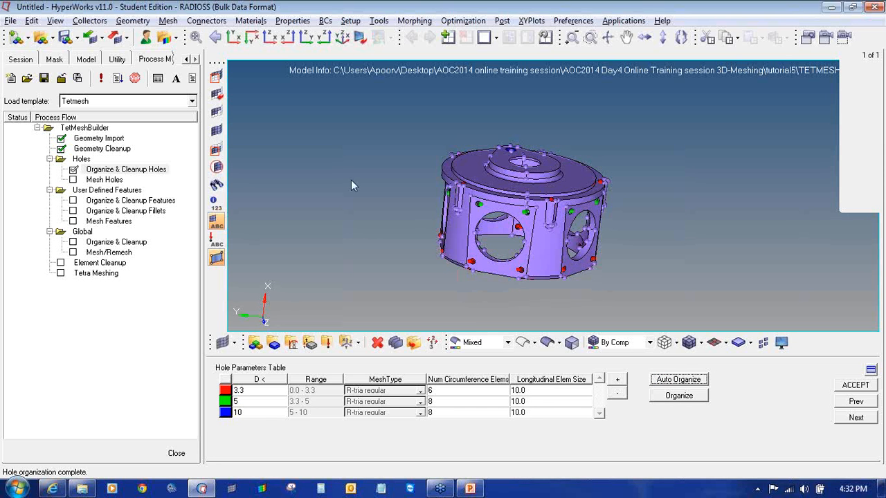
- Examine the holes assigned to each colour-coded diameter range around the part's side faces and on its raised boss
{"action": "left_click_drag", "start_coordinate": [416, 227], "coordinate": [557, 203], "text": "ctrl"}
{"action": "scroll", "coordinate": [491, 267], "scroll_direction": "up", "scroll_amount": 8}
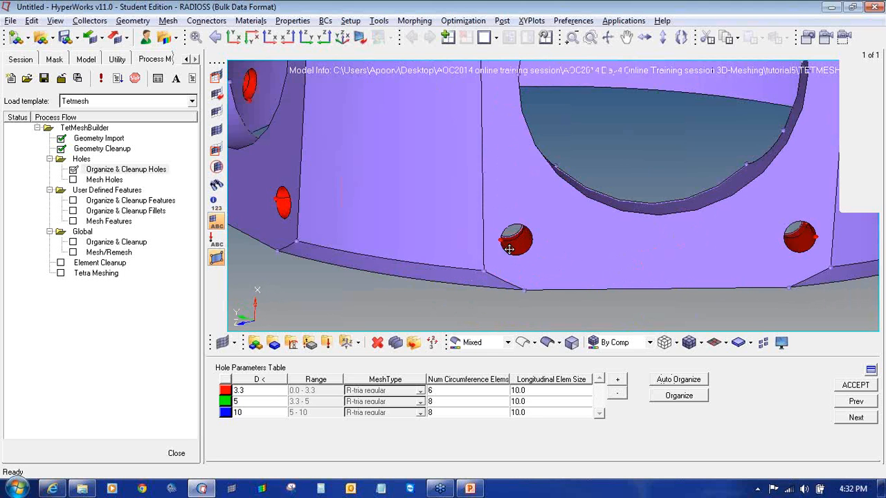
{"action": "scroll", "coordinate": [517, 287], "scroll_direction": "down", "scroll_amount": 6}
{"action": "scroll", "coordinate": [517, 273], "scroll_direction": "up", "scroll_amount": 2}
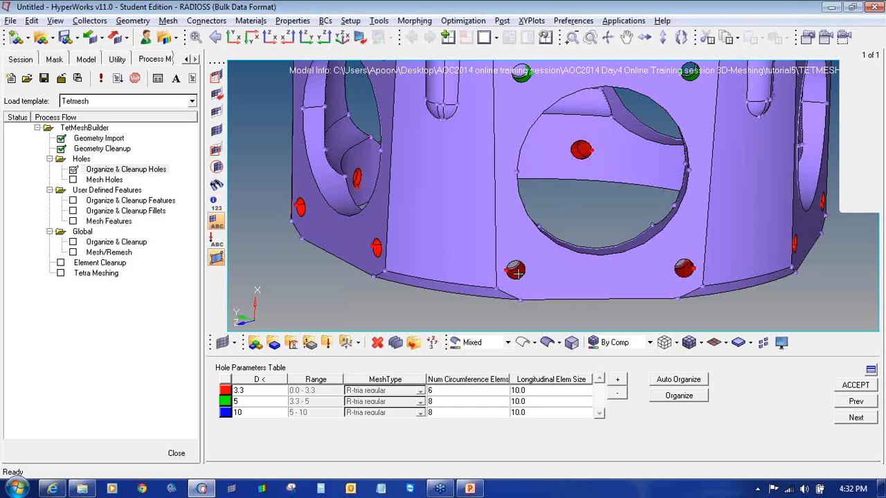
{"action": "scroll", "coordinate": [514, 274], "scroll_direction": "up", "scroll_amount": 2}
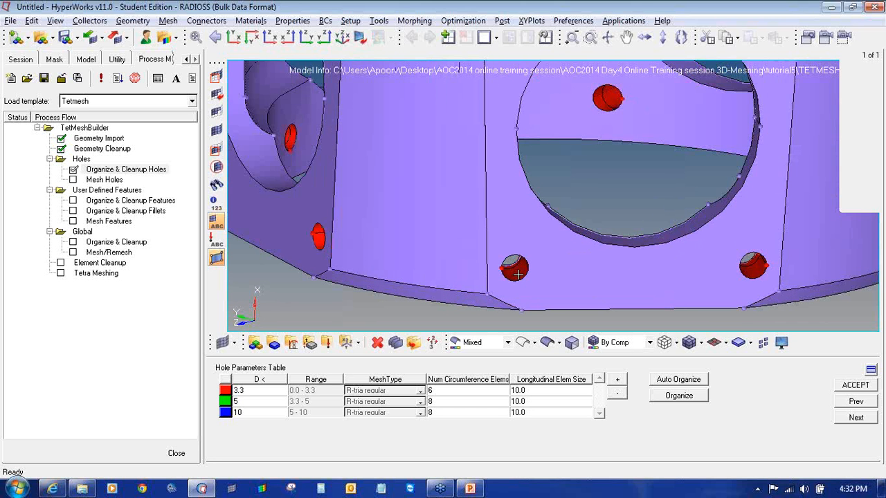
{"action": "scroll", "coordinate": [517, 275], "scroll_direction": "down", "scroll_amount": 4}
{"action": "scroll", "coordinate": [550, 188], "scroll_direction": "up", "scroll_amount": 6}
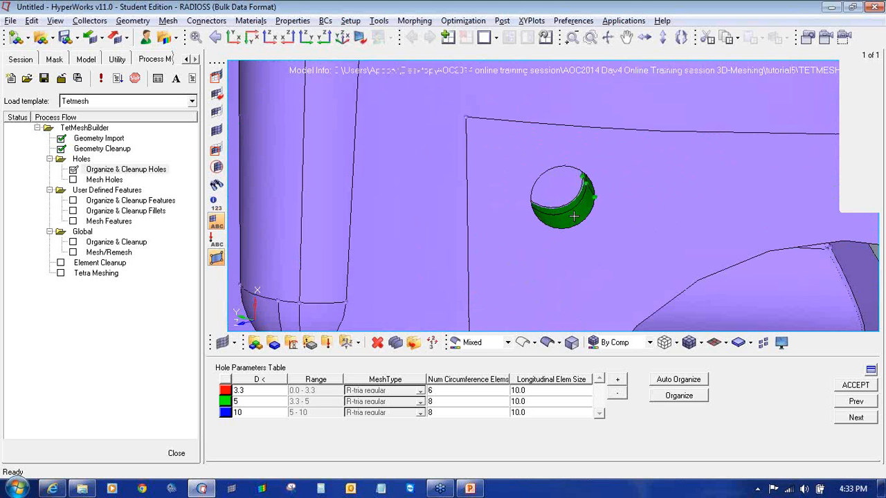
{"action": "scroll", "coordinate": [574, 217], "scroll_direction": "down", "scroll_amount": 5}
{"action": "scroll", "coordinate": [597, 198], "scroll_direction": "up", "scroll_amount": 3}
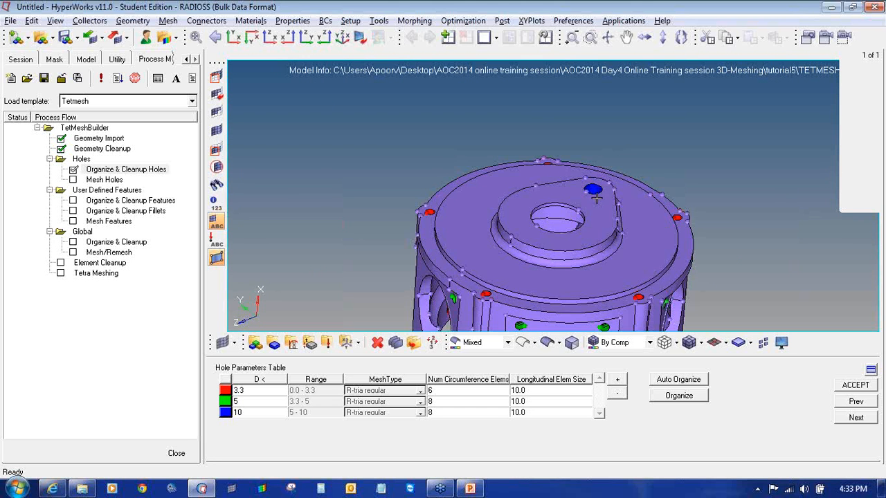
{"action": "scroll", "coordinate": [597, 198], "scroll_direction": "up", "scroll_amount": 6}
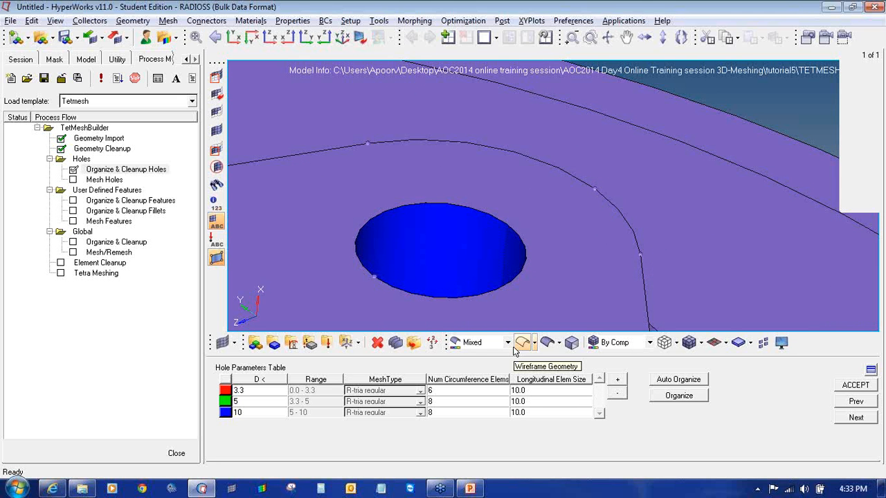
{"action": "right_click_drag", "start_coordinate": [506, 232], "coordinate": [505, 182], "text": "ctrl"}
{"action": "scroll", "coordinate": [504, 182], "scroll_direction": "down", "scroll_amount": 8, "text": "ctrl"}
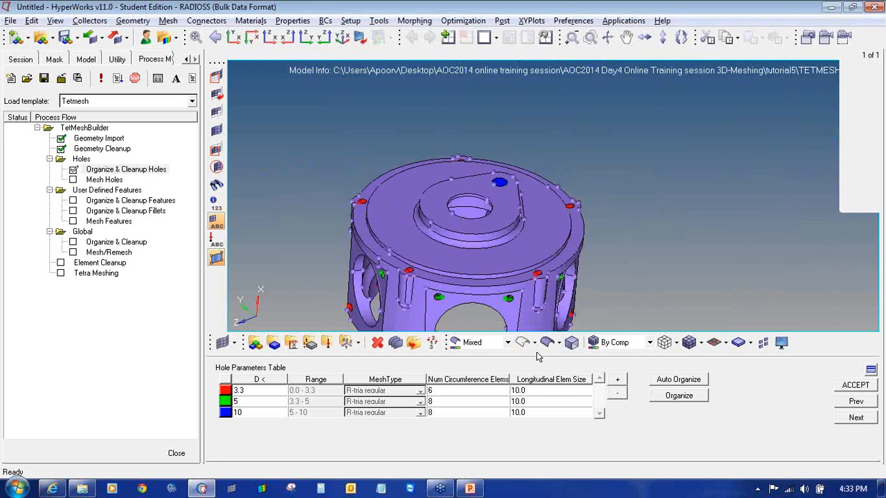
- Make the main body component see-through with transparency 4 to reveal the organized holes inside the part
{"action": "left_click", "coordinate": [573, 344]}
{"action": "right_click_drag", "start_coordinate": [489, 258], "coordinate": [497, 197], "text": "ctrl"}
{"action": "left_click", "coordinate": [475, 205]}
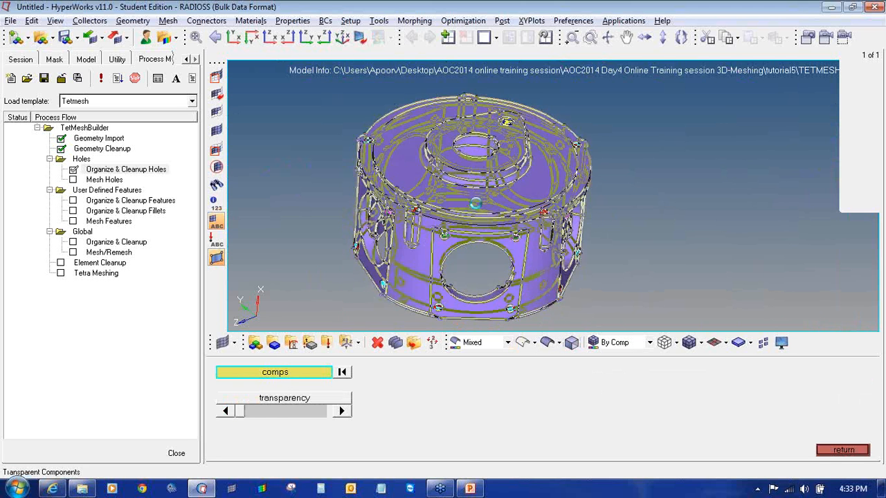
{"action": "left_click_drag", "start_coordinate": [239, 412], "coordinate": [271, 412]}
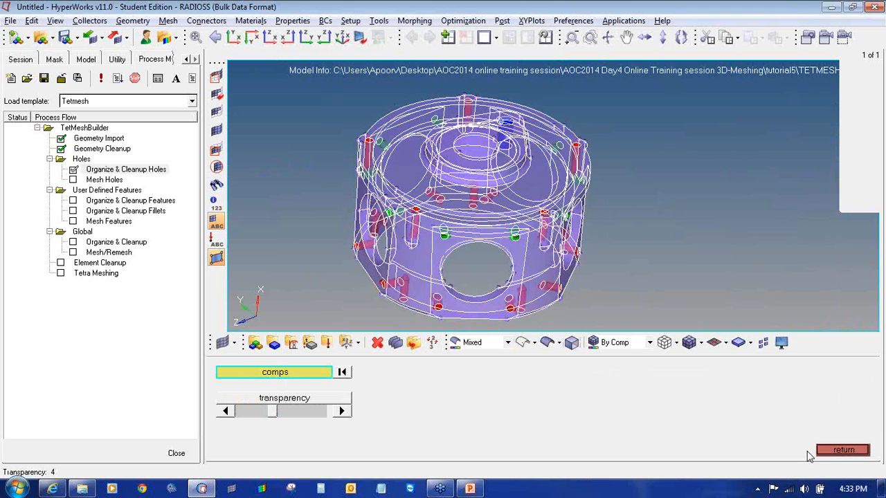
{"action": "left_click", "coordinate": [843, 451]}
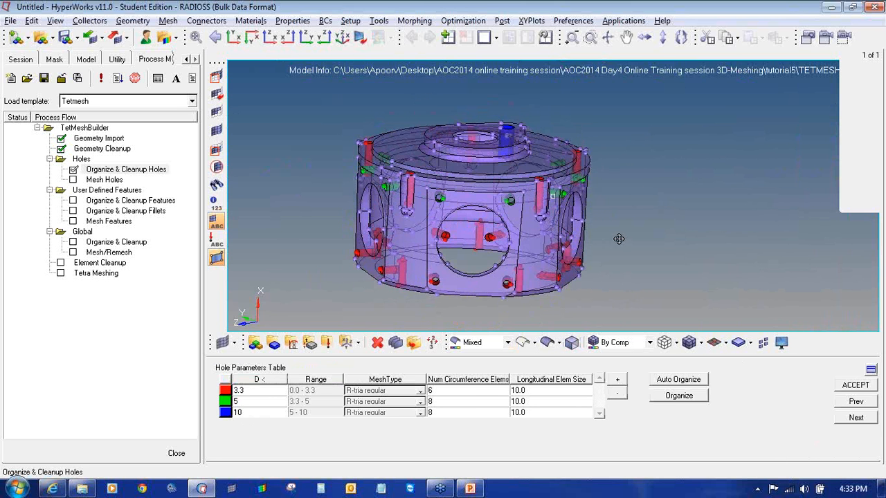
{"action": "left_click_drag", "start_coordinate": [619, 239], "coordinate": [616, 216], "text": "ctrl"}
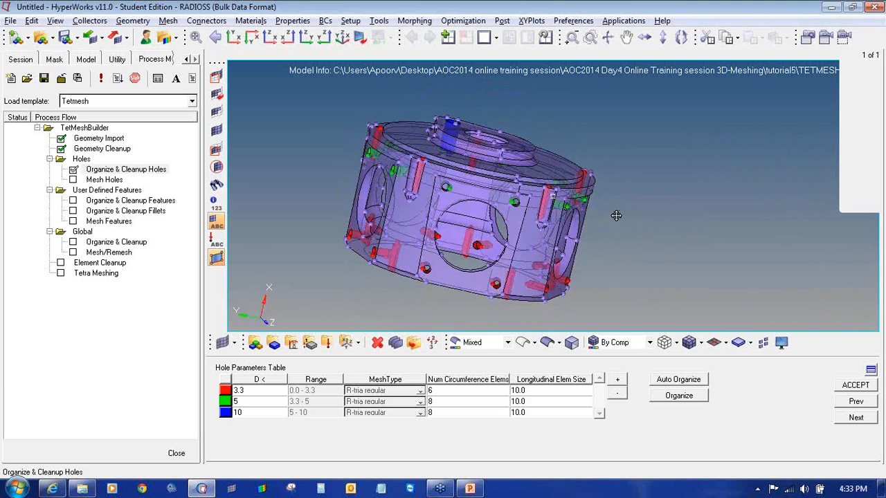
- Return the main body component to fully opaque display
{"action": "left_click", "coordinate": [572, 342]}
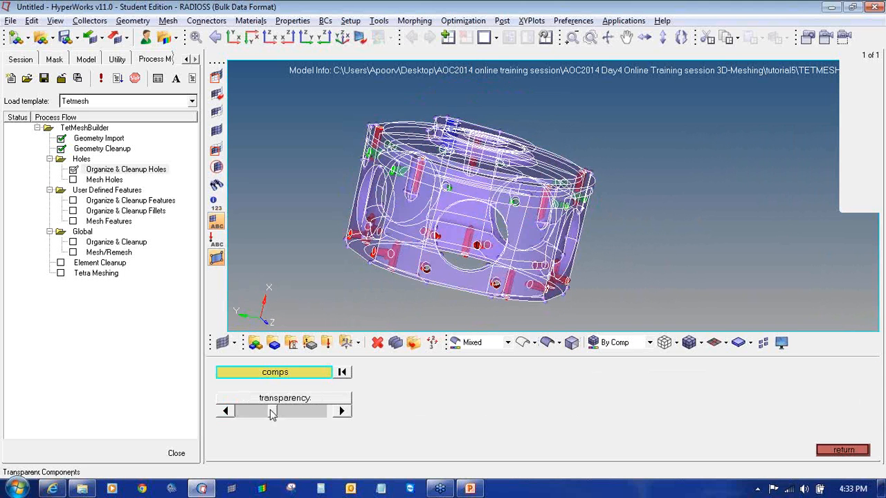
{"action": "left_click_drag", "start_coordinate": [272, 413], "coordinate": [235, 411]}
{"action": "left_click", "coordinate": [843, 450]}
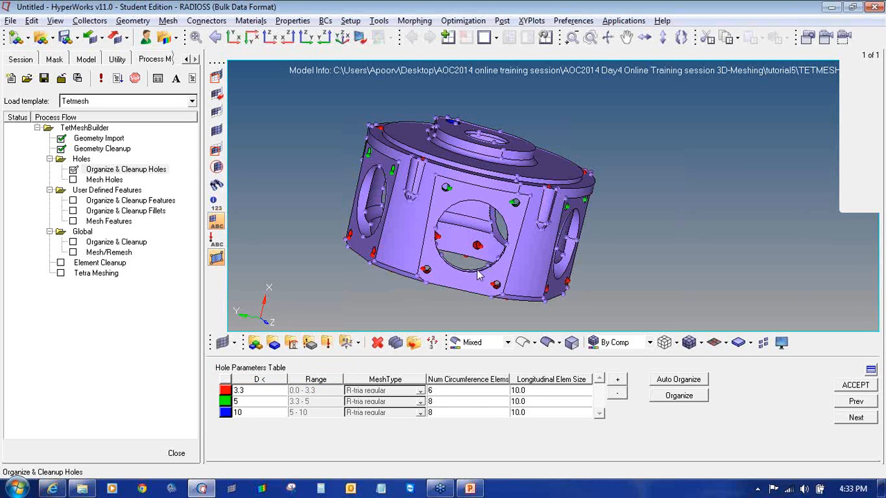
- Set the number of circumference elements to 12 for all three hole diameter ranges
{"action": "double_click", "coordinate": [448, 390]}
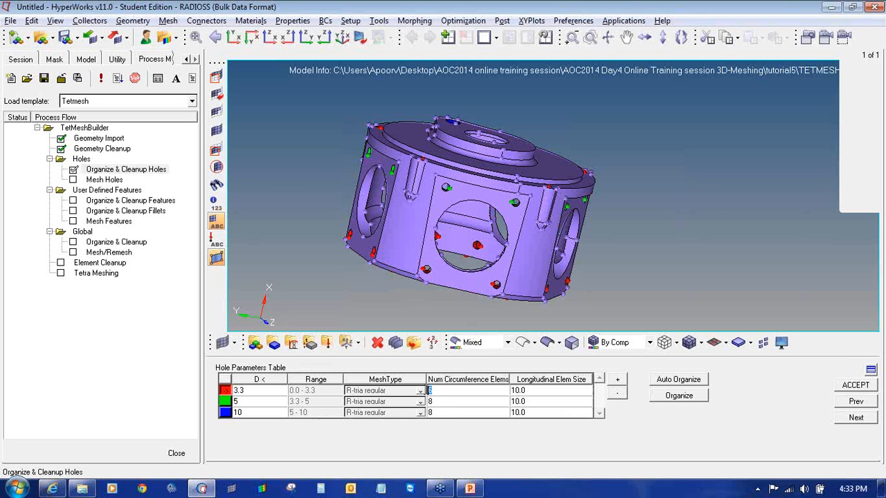
{"action": "type", "text": "12"}
{"action": "double_click", "coordinate": [441, 402]}
{"action": "type", "text": "12"}
{"action": "double_click", "coordinate": [449, 412]}
{"action": "type", "text": "12"}
{"action": "left_click", "coordinate": [450, 424]}
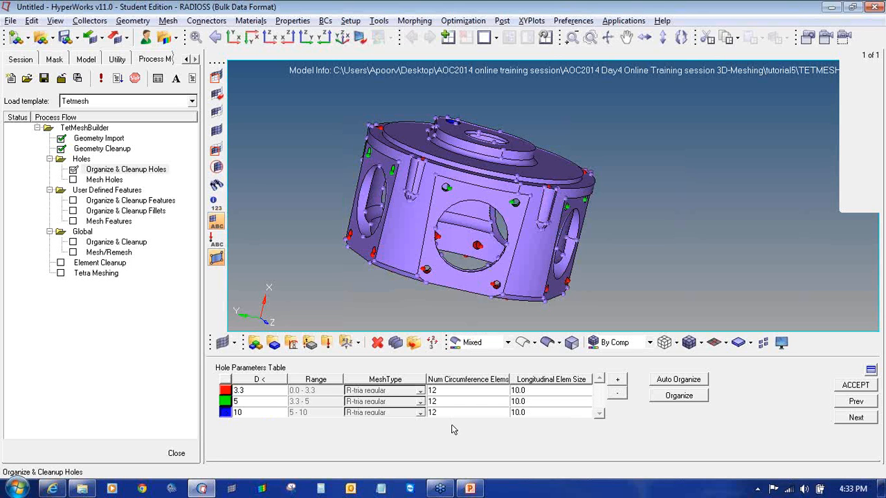
- Set the longitudinal element size to 1 for all three hole diameter ranges
{"action": "double_click", "coordinate": [534, 390]}
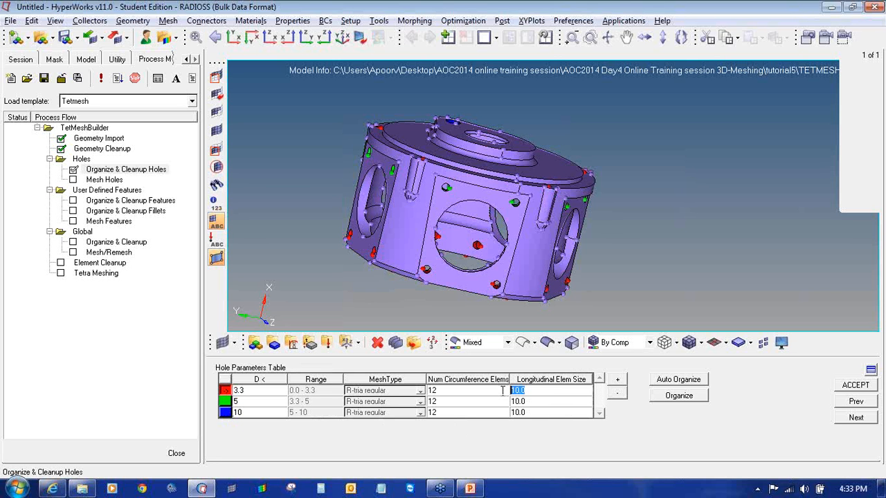
{"action": "type", "text": "1"}
{"action": "left_click", "coordinate": [523, 402]}
{"action": "left_click", "coordinate": [523, 401]}
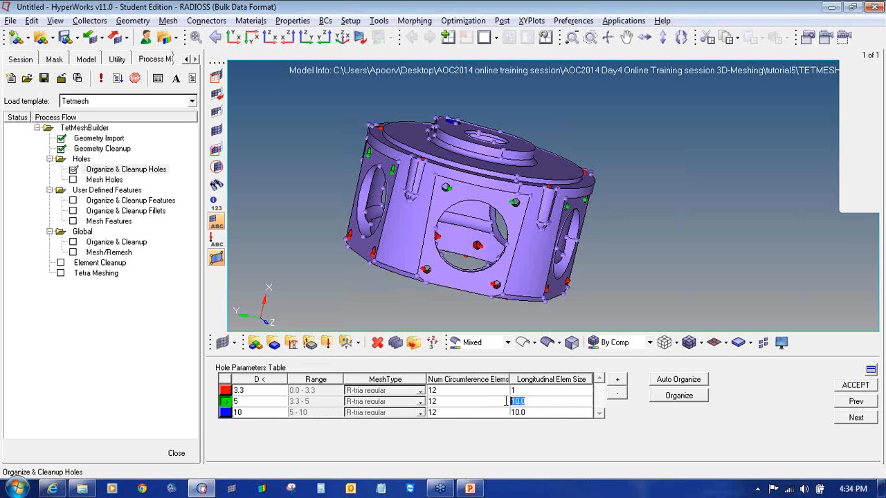
{"action": "type", "text": "1"}
{"action": "left_click", "coordinate": [523, 413]}
{"action": "type", "text": "1"}
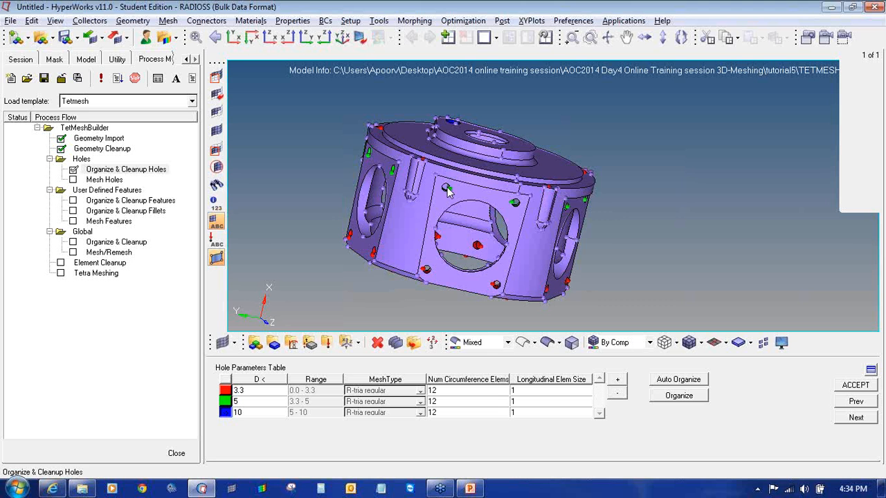
{"action": "scroll", "coordinate": [447, 187], "scroll_direction": "up", "scroll_amount": 5}
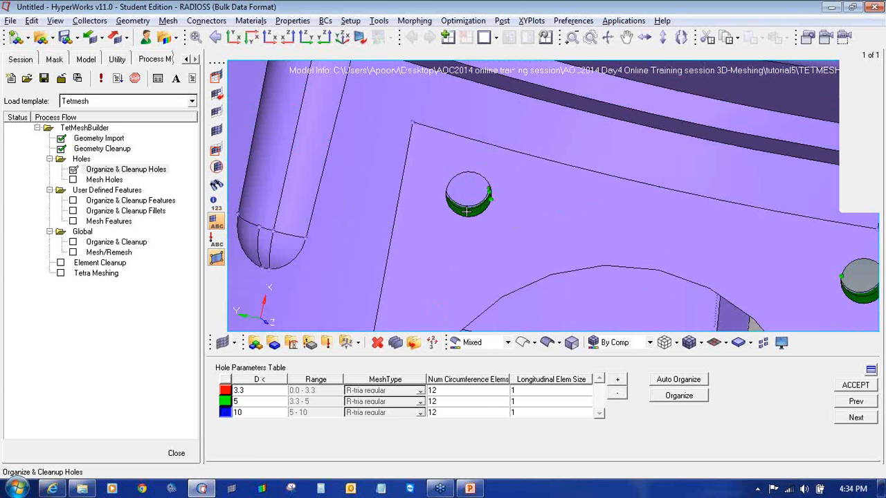
{"action": "scroll", "coordinate": [465, 201], "scroll_direction": "down", "scroll_amount": 1}
{"action": "scroll", "coordinate": [465, 201], "scroll_direction": "down", "scroll_amount": 5}
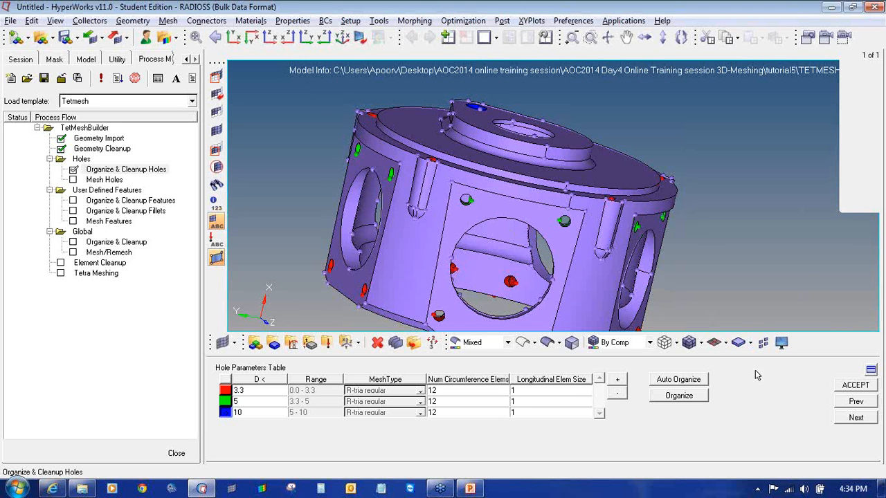
- Accept the organized holes and mesh all three hole diameter ranges with the R-tria regular mesh type
{"action": "left_click", "coordinate": [847, 387]}
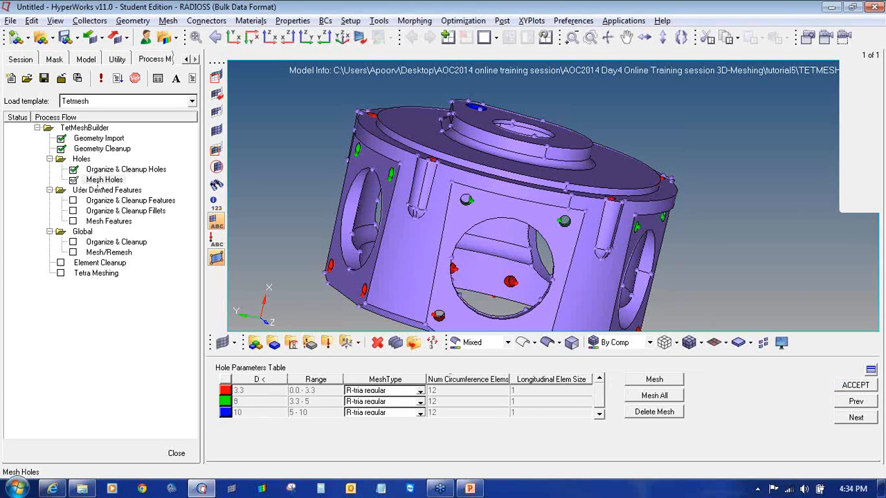
{"action": "left_click", "coordinate": [875, 34]}
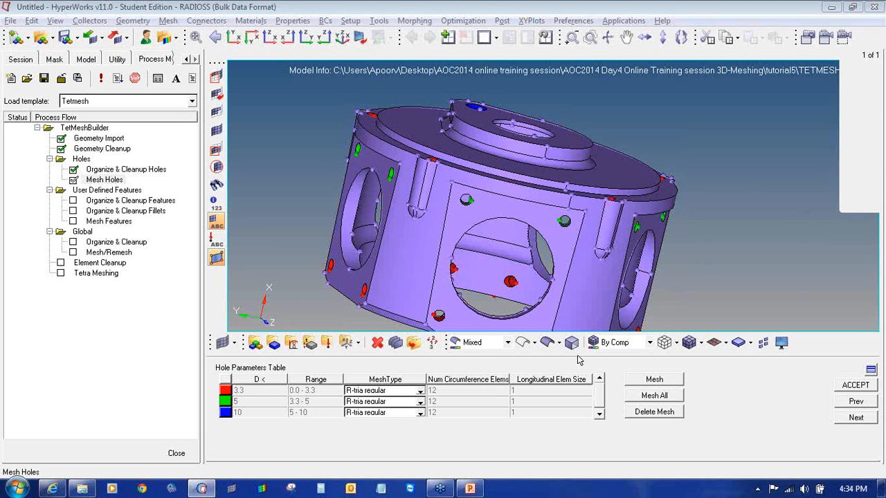
{"action": "left_click", "coordinate": [654, 396]}
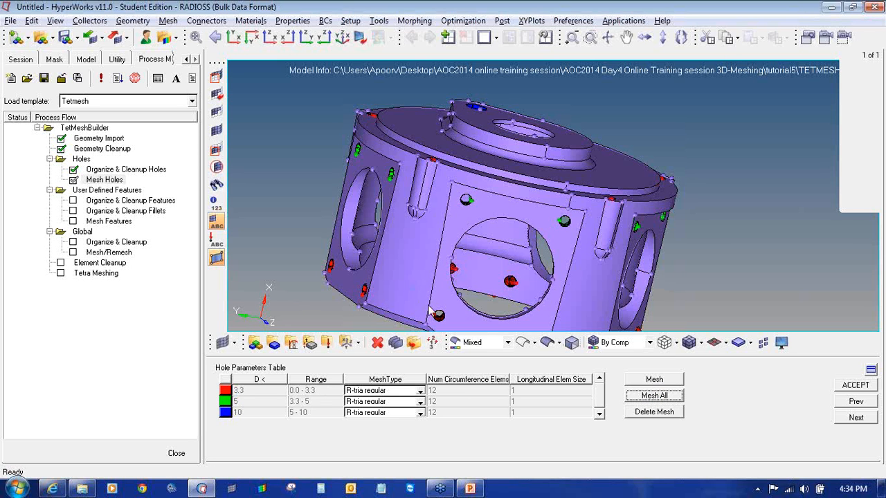
- Examine the mesh on the red, green and blue holes around the part from several sides
{"action": "scroll", "coordinate": [450, 290], "scroll_direction": "up", "scroll_amount": 5}
{"action": "scroll", "coordinate": [450, 289], "scroll_direction": "up", "scroll_amount": 5}
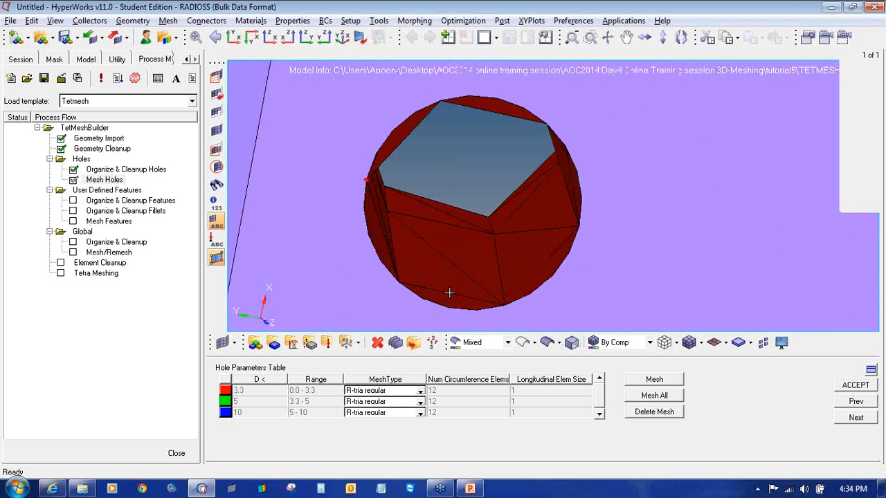
{"action": "left_click_drag", "start_coordinate": [465, 247], "coordinate": [559, 233], "text": "ctrl"}
{"action": "scroll", "coordinate": [481, 239], "scroll_direction": "down", "scroll_amount": 9}
{"action": "scroll", "coordinate": [574, 224], "scroll_direction": "up", "scroll_amount": 8}
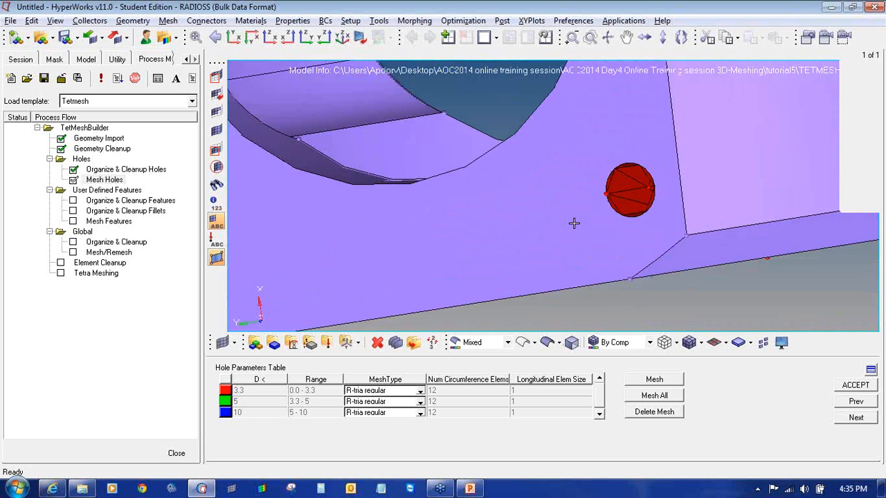
{"action": "scroll", "coordinate": [575, 223], "scroll_direction": "down", "scroll_amount": 9}
{"action": "right_click_drag", "start_coordinate": [472, 109], "coordinate": [475, 117], "text": "ctrl"}
{"action": "scroll", "coordinate": [498, 144], "scroll_direction": "up", "scroll_amount": 10}
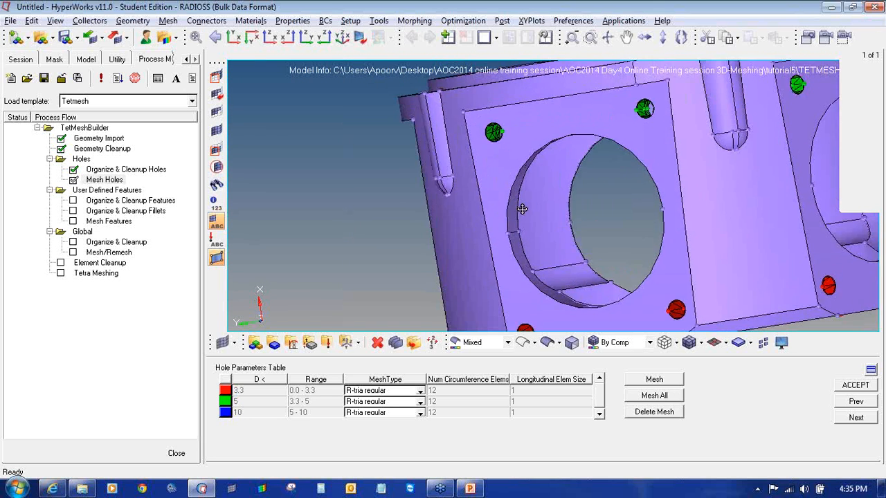
{"action": "scroll", "coordinate": [542, 238], "scroll_direction": "down", "scroll_amount": 10}
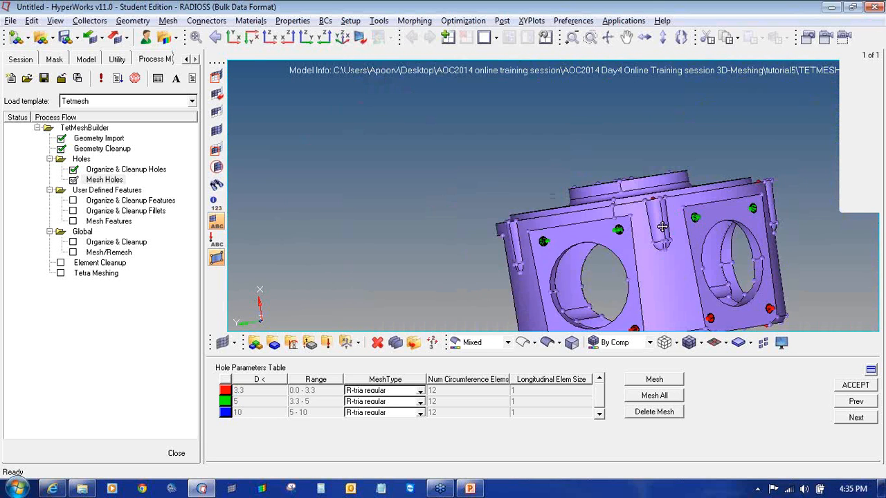
{"action": "left_click_drag", "start_coordinate": [655, 242], "coordinate": [545, 303], "text": "ctrl"}
{"action": "scroll", "coordinate": [616, 152], "scroll_direction": "up", "scroll_amount": 9}
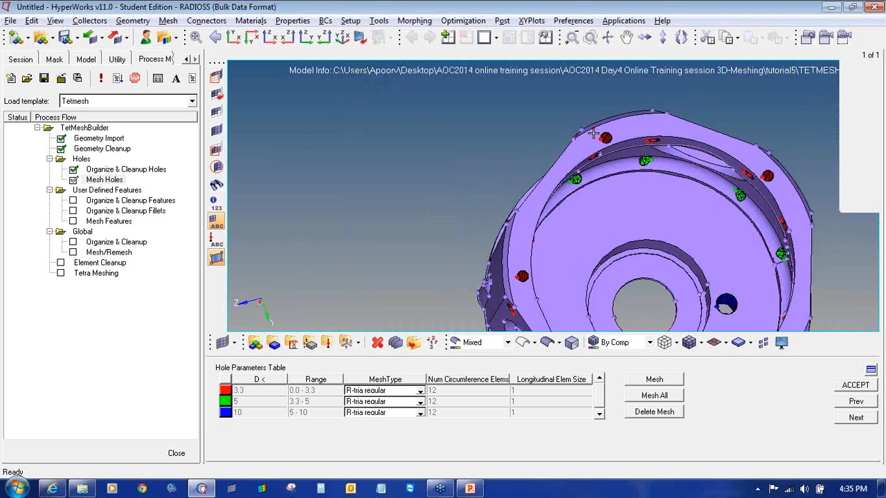
{"action": "scroll", "coordinate": [616, 152], "scroll_direction": "down", "scroll_amount": 5}
{"action": "scroll", "coordinate": [615, 152], "scroll_direction": "down", "scroll_amount": 7}
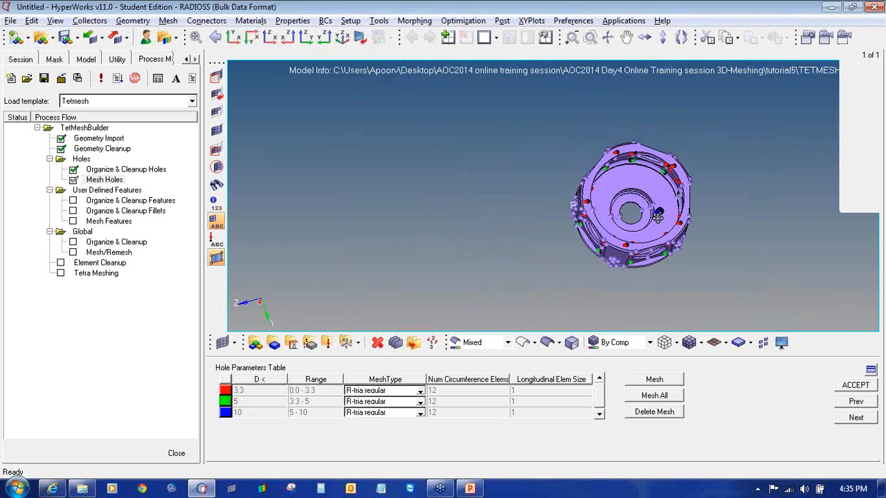
{"action": "left_click_drag", "start_coordinate": [657, 218], "coordinate": [594, 234], "text": "ctrl"}
{"action": "scroll", "coordinate": [594, 234], "scroll_direction": "up", "scroll_amount": 5}
{"action": "right_click_drag", "start_coordinate": [594, 234], "coordinate": [545, 255], "text": "ctrl"}
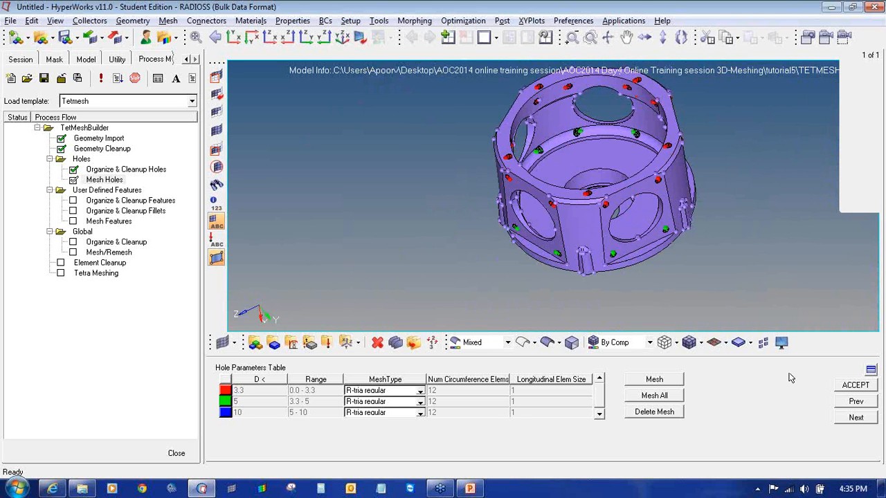
- Delete the mesh from all hole components and set the mesh type to R-tria union jack for all three diameter ranges
{"action": "left_click", "coordinate": [663, 414]}
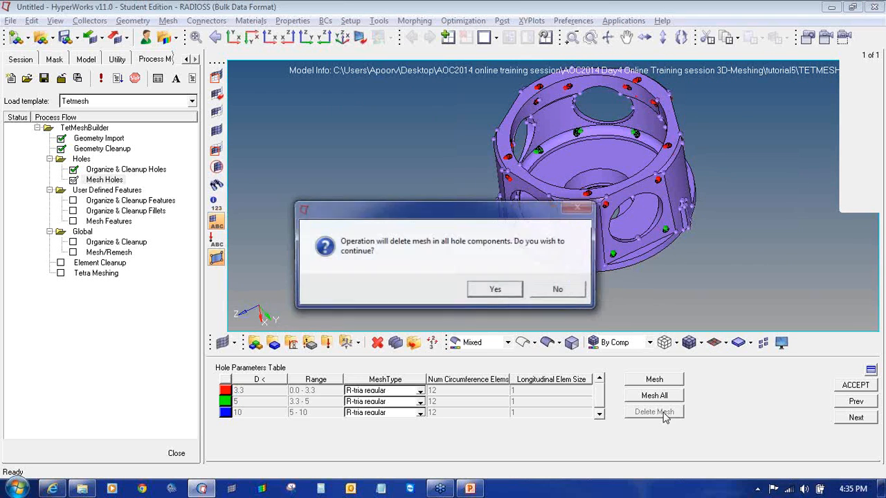
{"action": "left_click", "coordinate": [496, 291]}
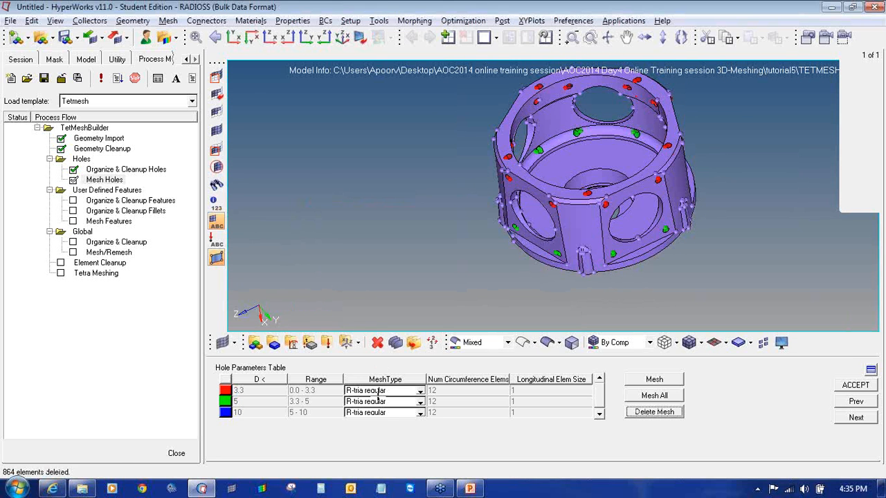
{"action": "left_click", "coordinate": [420, 392]}
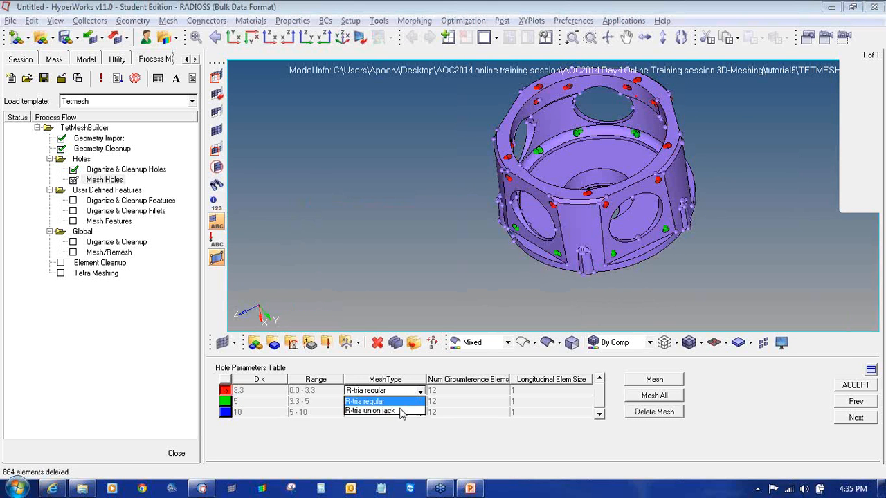
{"action": "left_click", "coordinate": [404, 414]}
{"action": "left_click", "coordinate": [403, 403]}
{"action": "left_click", "coordinate": [402, 422]}
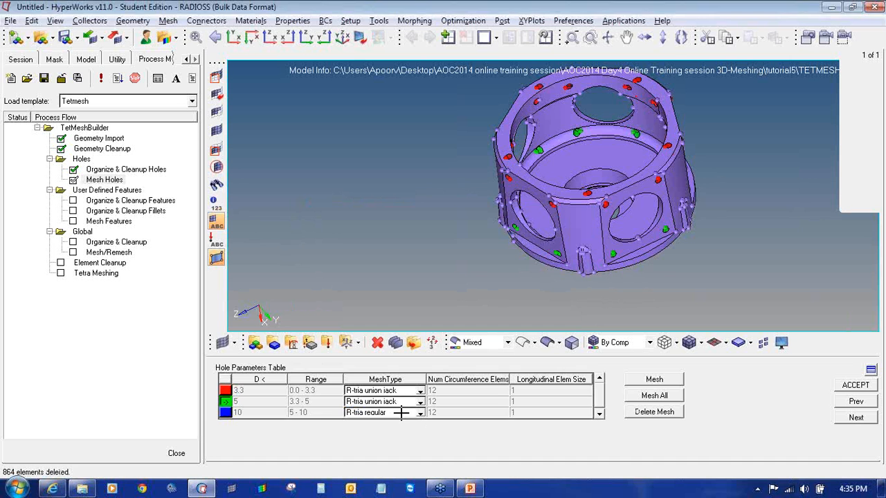
{"action": "left_click", "coordinate": [404, 413]}
{"action": "left_click", "coordinate": [402, 432]}
- Mesh all holes with the union jack pattern and inspect the elements on the red holes
{"action": "left_click", "coordinate": [649, 396]}
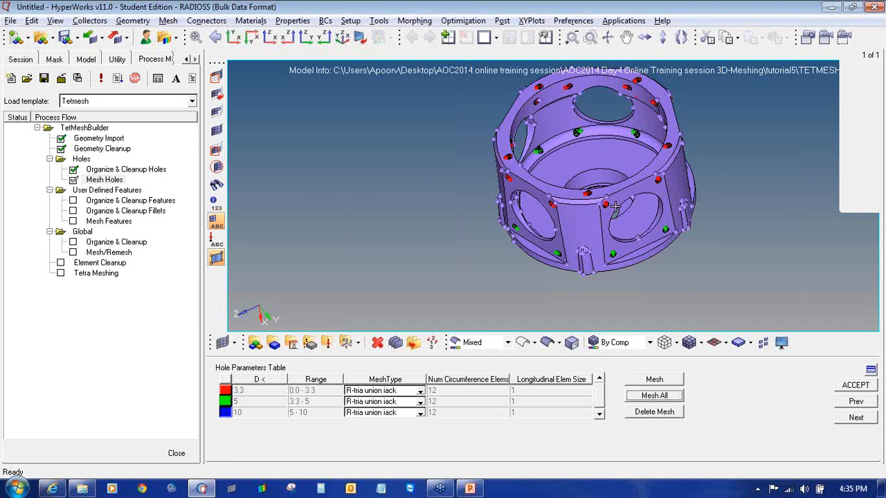
{"action": "scroll", "coordinate": [570, 215], "scroll_direction": "up", "scroll_amount": 5}
{"action": "scroll", "coordinate": [570, 215], "scroll_direction": "down", "scroll_amount": 3}
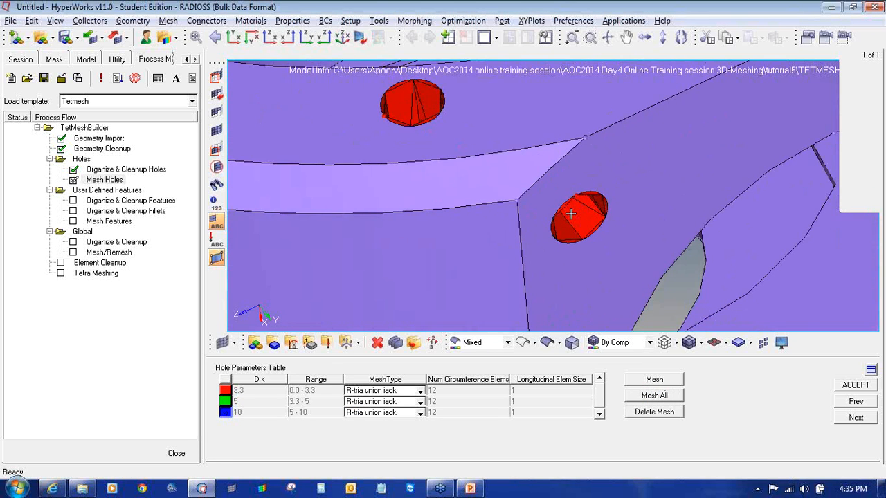
{"action": "scroll", "coordinate": [545, 229], "scroll_direction": "down", "scroll_amount": 2}
{"action": "mouse_move", "coordinate": [546, 229]}
{"action": "left_mouse_down", "text": "ctrl"}
{"action": "mouse_move", "coordinate": [522, 210]}
{"action": "mouse_move", "coordinate": [532, 192]}
{"action": "left_mouse_up", "text": "ctrl"}
{"action": "scroll", "coordinate": [542, 183], "scroll_direction": "up", "scroll_amount": 4, "text": "ctrl"}
{"action": "scroll", "coordinate": [555, 206], "scroll_direction": "down", "scroll_amount": 5}
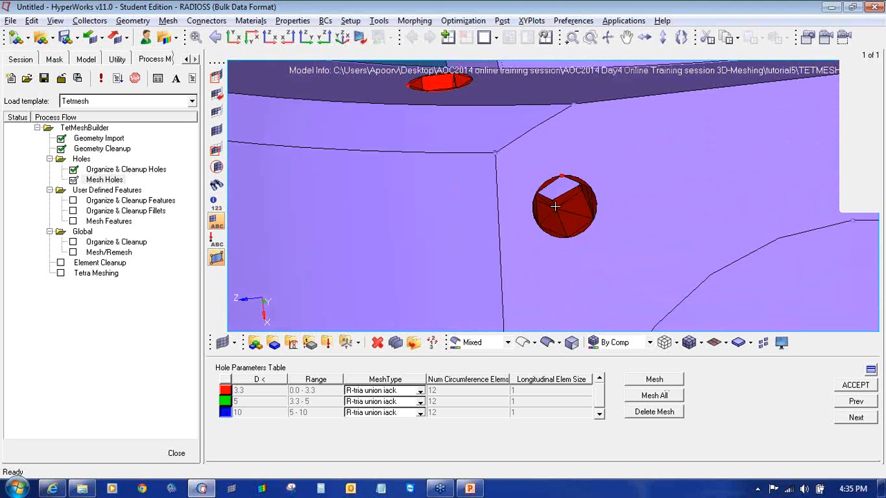
- Try to delete the hole mesh and go back to the Organize & Cleanup Holes stage
{"action": "left_click", "coordinate": [654, 412]}
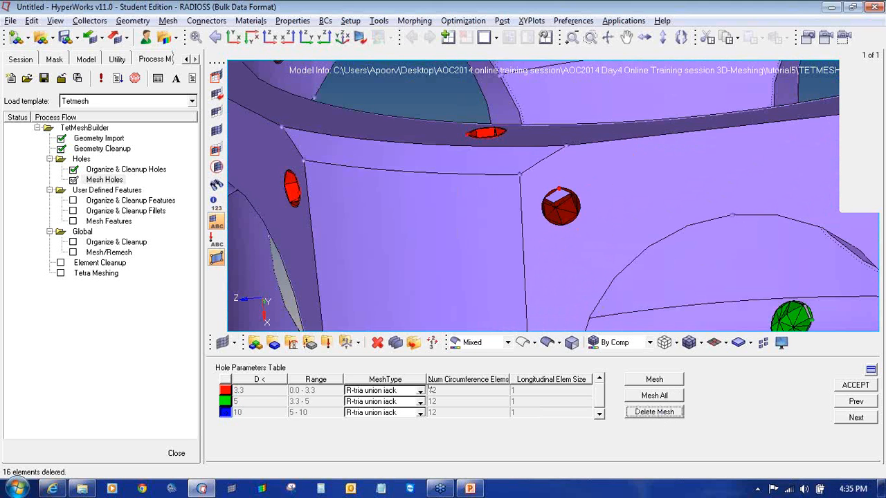
{"action": "left_click", "coordinate": [663, 415]}
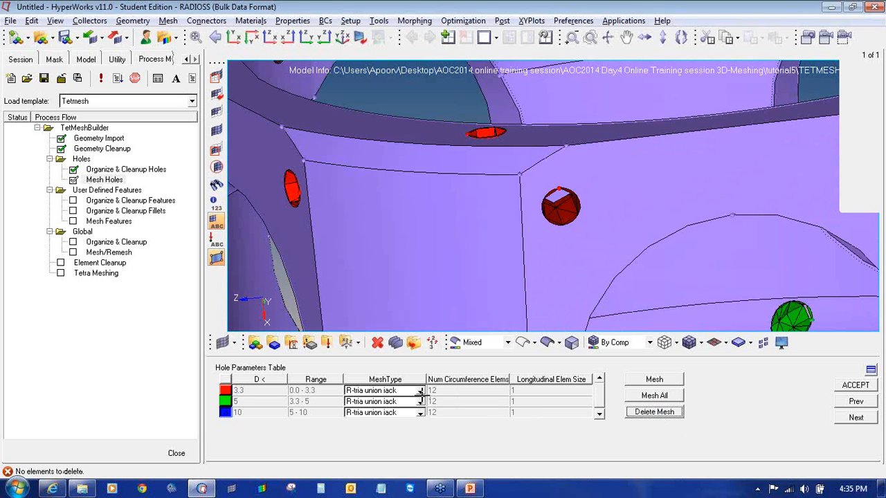
{"action": "left_click", "coordinate": [653, 414]}
{"action": "left_click", "coordinate": [853, 403]}
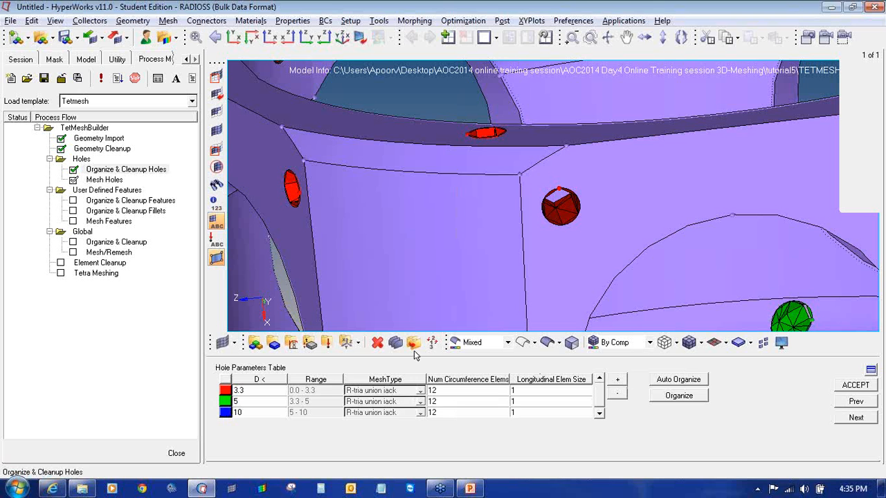
- Delete all elements in the model
{"action": "left_click", "coordinate": [377, 343]}
{"action": "left_click", "coordinate": [305, 372]}
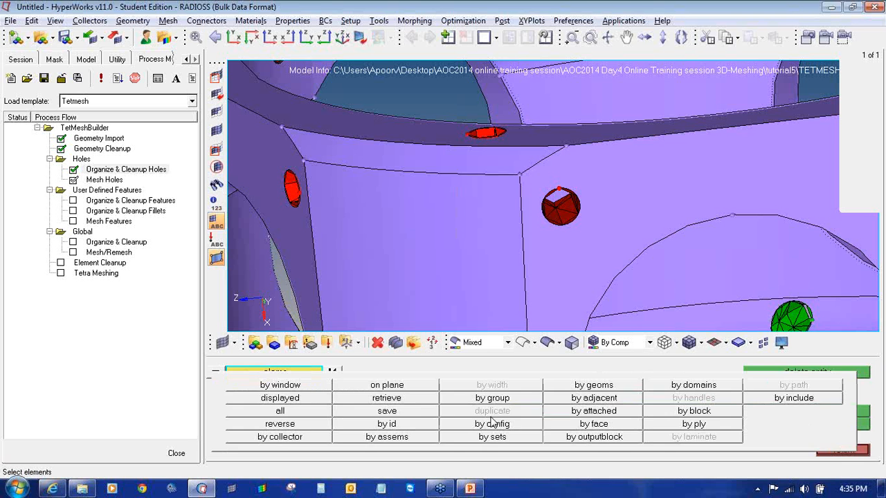
{"action": "left_click", "coordinate": [289, 413]}
{"action": "left_click", "coordinate": [793, 372]}
{"action": "left_click", "coordinate": [827, 450]}
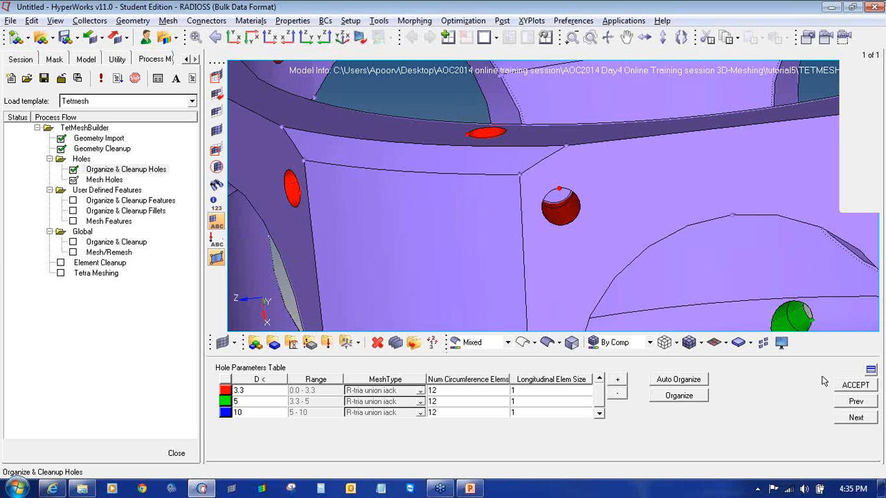
- Go on to the Mesh Holes stage and set the mesh type to R-tria regular for all three diameter ranges
{"action": "left_click", "coordinate": [853, 386]}
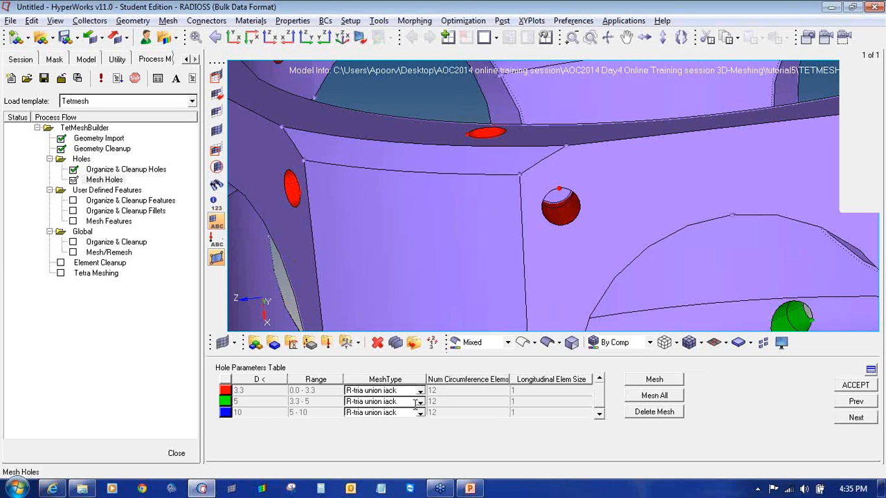
{"action": "left_click", "coordinate": [420, 391]}
{"action": "left_click", "coordinate": [410, 401]}
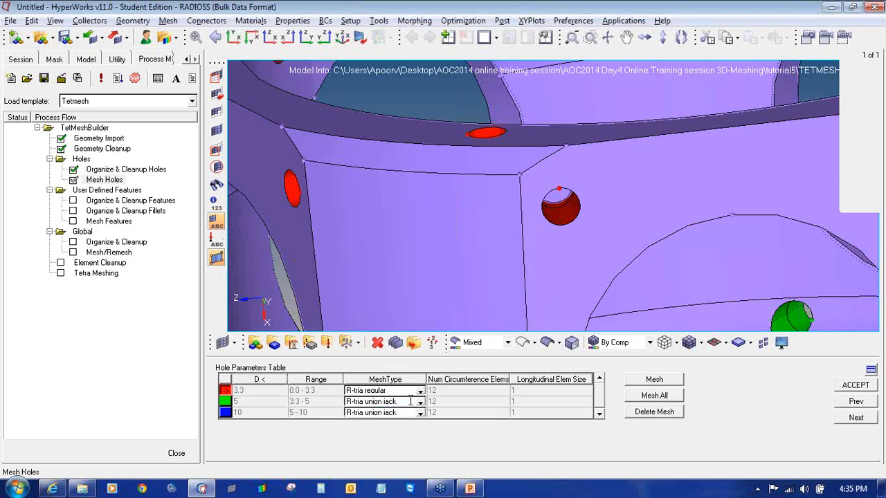
{"action": "left_click", "coordinate": [420, 402]}
{"action": "left_click", "coordinate": [417, 410]}
{"action": "left_click", "coordinate": [420, 413]}
{"action": "left_click", "coordinate": [414, 424]}
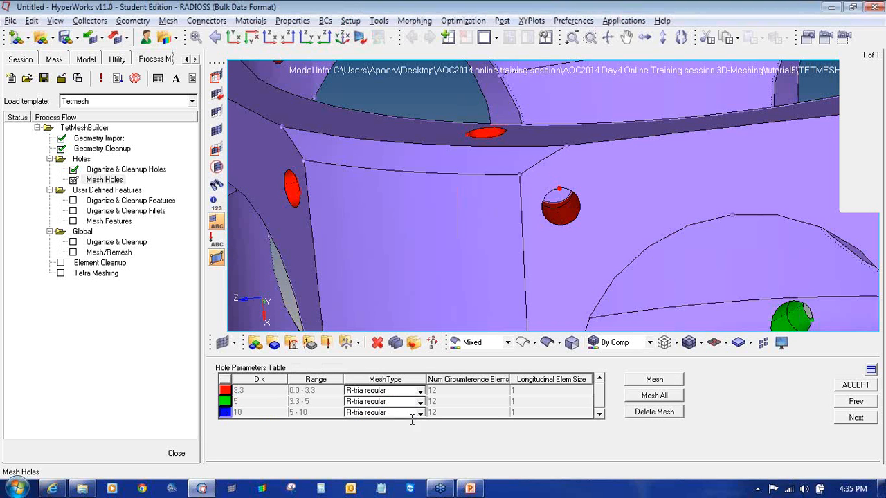
- Mesh all holes with the regular tria pattern and check the elements on a green hole
{"action": "left_click", "coordinate": [654, 396]}
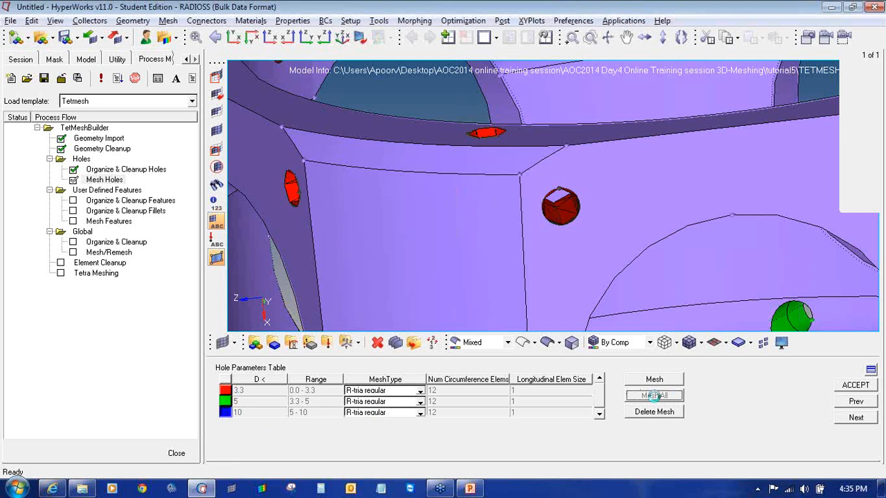
{"action": "right_click_drag", "start_coordinate": [697, 273], "coordinate": [640, 201], "text": "ctrl"}
{"action": "right_click_drag", "start_coordinate": [724, 243], "coordinate": [681, 235], "text": "ctrl"}
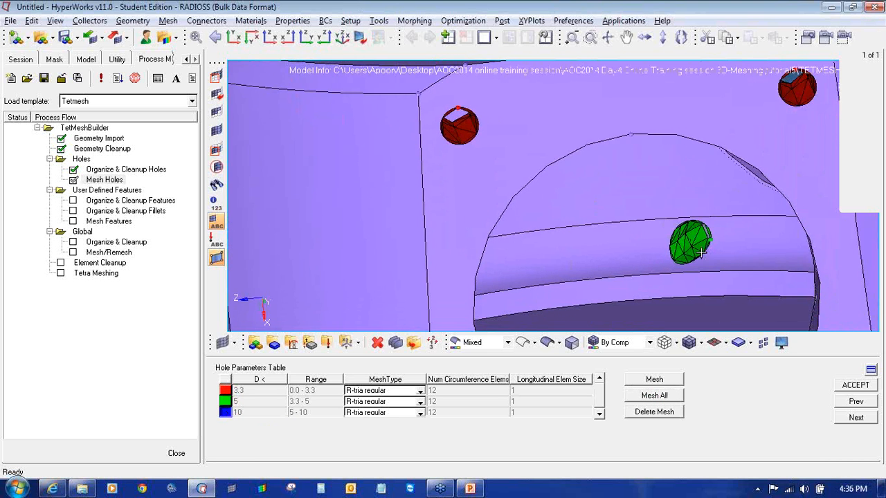
{"action": "scroll", "coordinate": [701, 253], "scroll_direction": "up", "scroll_amount": 5, "text": "ctrl"}
{"action": "scroll", "coordinate": [701, 253], "scroll_direction": "down", "scroll_amount": 3, "text": "ctrl"}
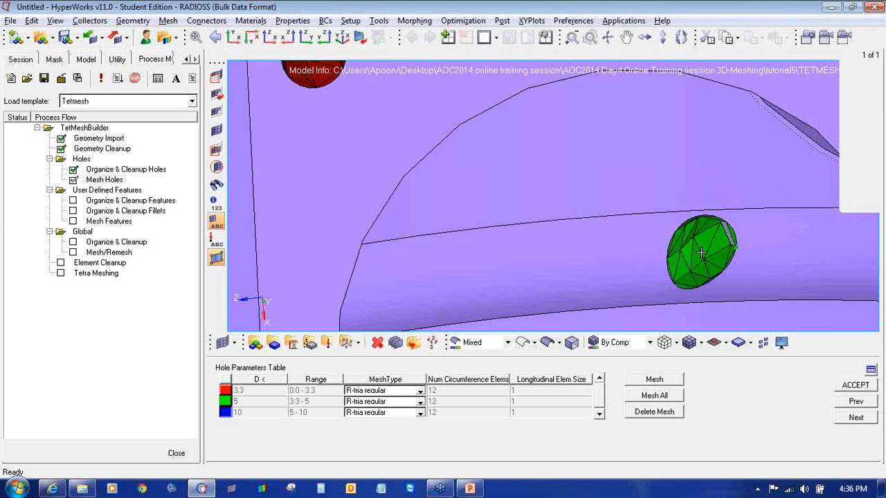
- Accept the hole meshes and define a new feature named "faces" in the Organize & Cleanup Features stage
{"action": "left_click", "coordinate": [856, 390]}
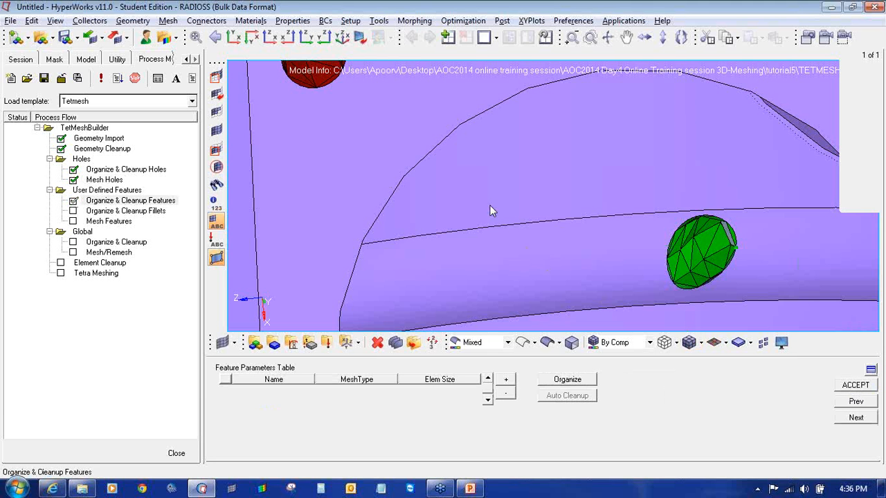
{"action": "scroll", "coordinate": [488, 202], "scroll_direction": "down", "scroll_amount": 5}
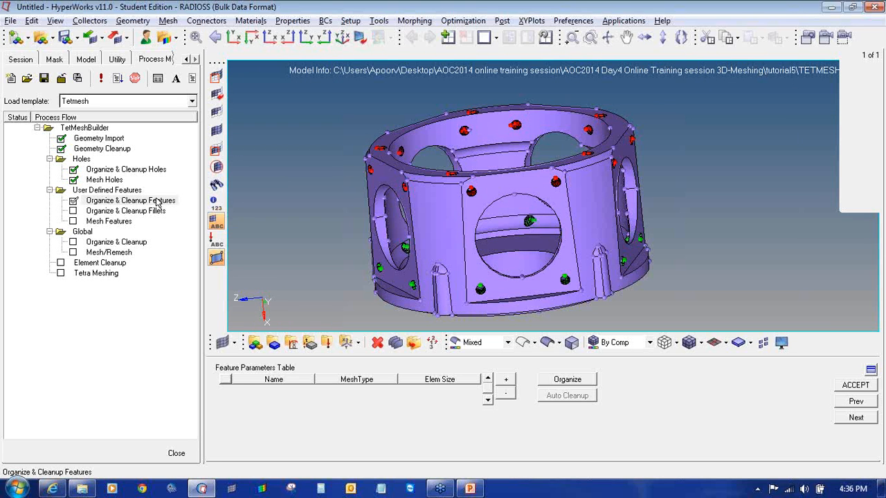
{"action": "left_click", "coordinate": [505, 379]}
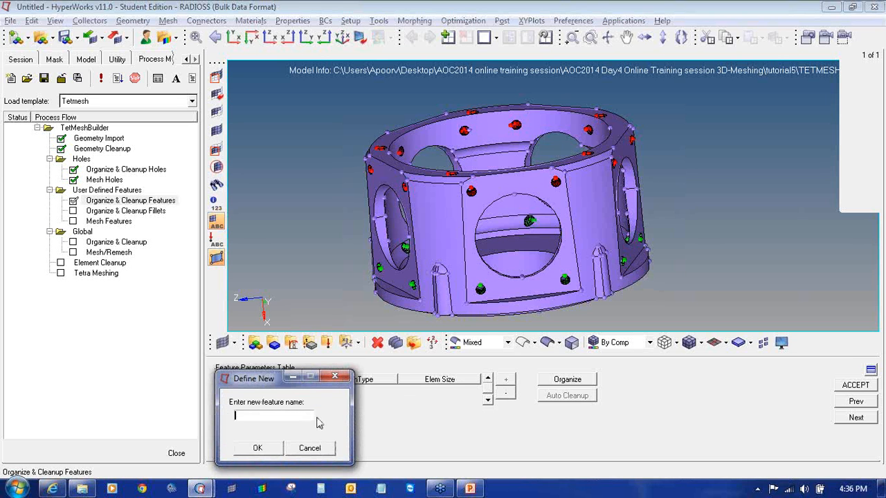
{"action": "type", "text": "faces"}
{"action": "key", "text": "Return"}
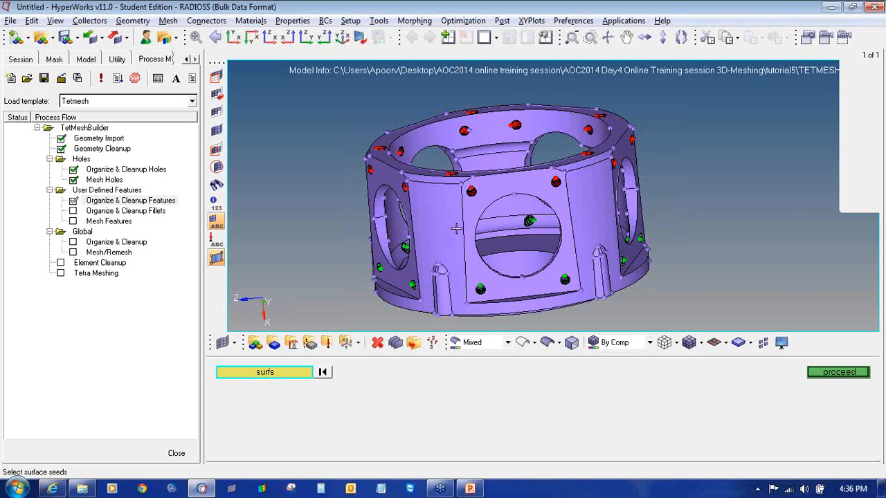
- Select the flat outer faces around the large side openings and move them into the grp_faces component
{"action": "left_click", "coordinate": [482, 212]}
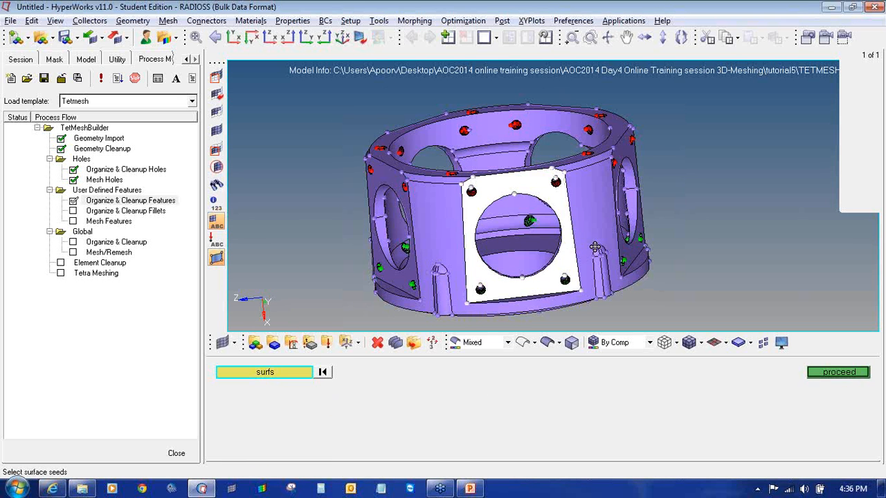
{"action": "left_click_drag", "start_coordinate": [595, 247], "coordinate": [596, 204], "text": "ctrl"}
{"action": "left_click", "coordinate": [394, 222]}
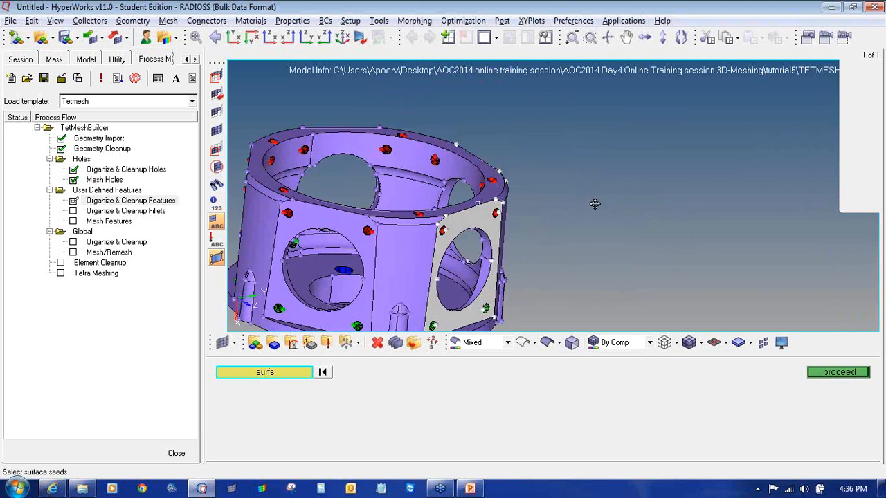
{"action": "left_click", "coordinate": [350, 222]}
{"action": "left_click_drag", "start_coordinate": [377, 251], "coordinate": [623, 222], "text": "ctrl"}
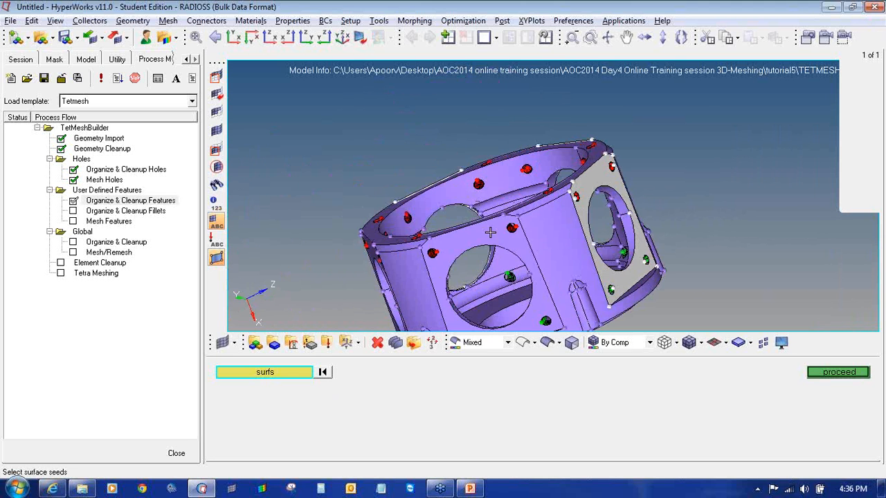
{"action": "left_click", "coordinate": [490, 232]}
{"action": "left_click_drag", "start_coordinate": [485, 228], "coordinate": [557, 187], "text": "ctrl"}
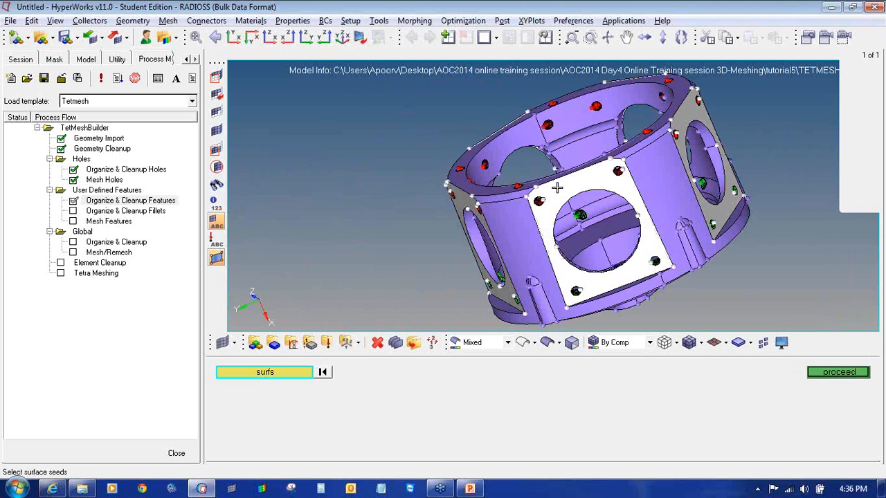
{"action": "left_click", "coordinate": [862, 374]}
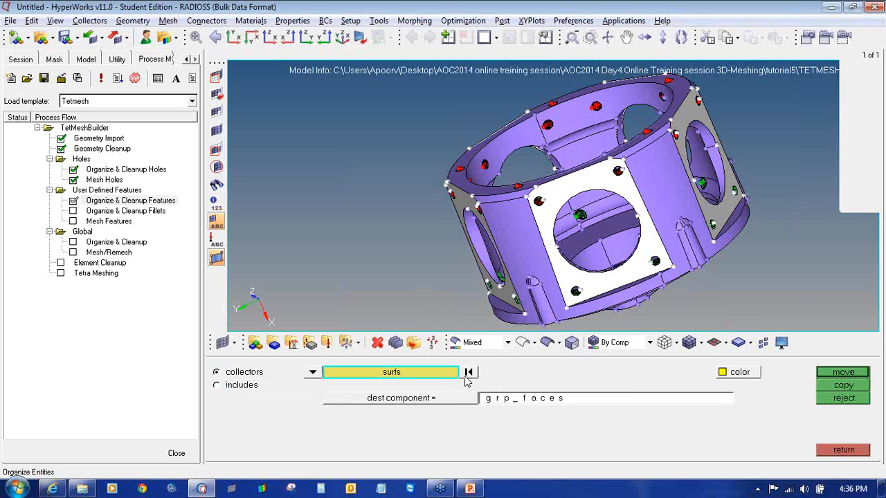
{"action": "left_click", "coordinate": [826, 375]}
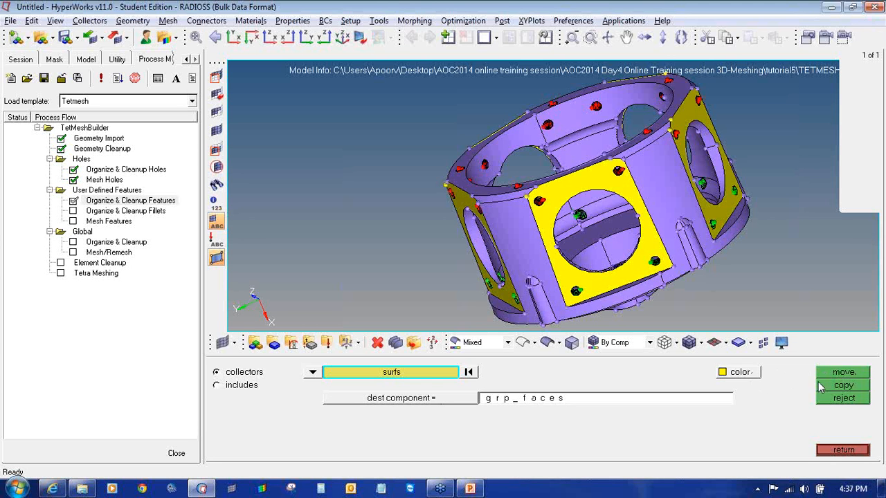
{"action": "left_click", "coordinate": [826, 451]}
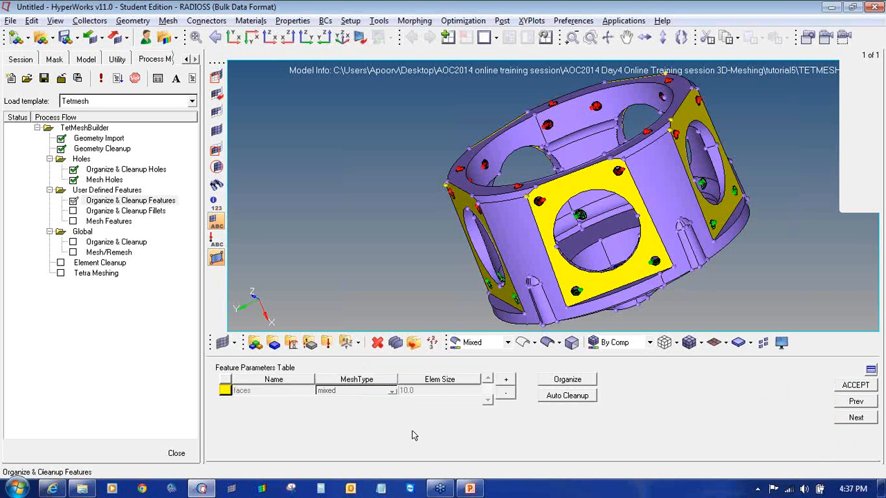
- Define another new feature named "top holes"
{"action": "left_click", "coordinate": [506, 381]}
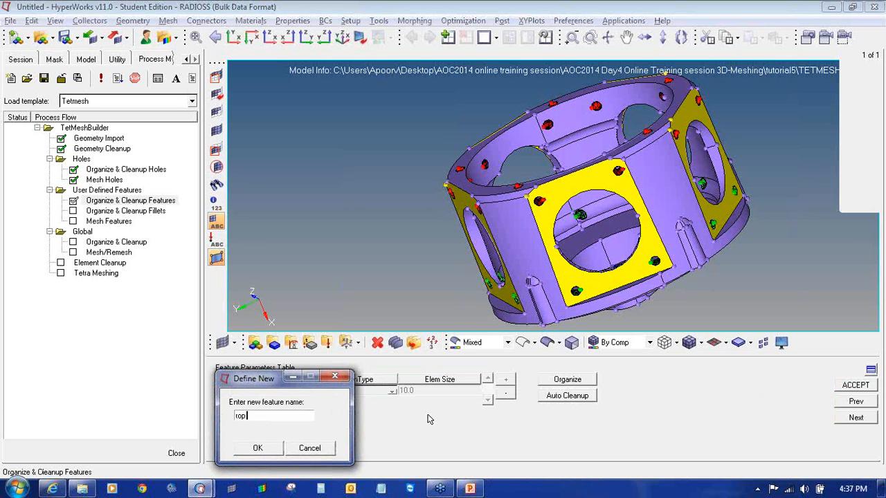
{"action": "type", "text": "top holes"}
{"action": "left_click", "coordinate": [258, 448]}
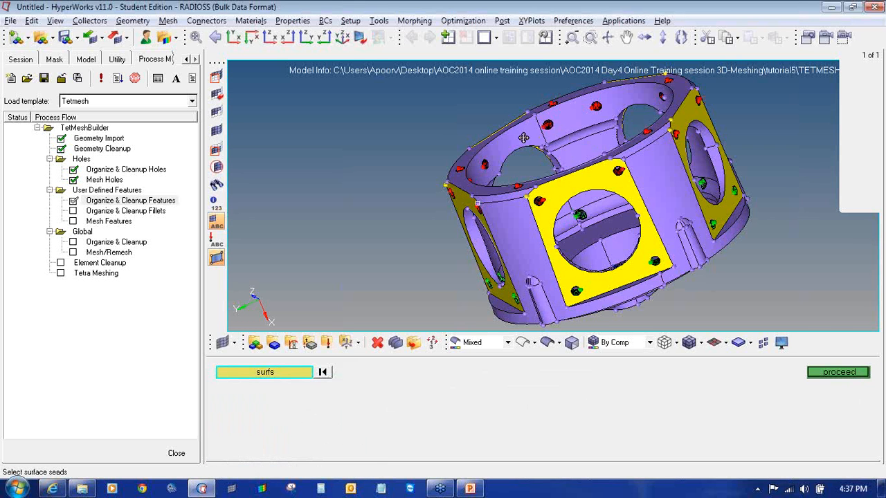
- Select the boss face plus the ring, narrow step and wall surfaces around the large central hole, and move them into the grp_top_holes component
{"action": "left_click_drag", "start_coordinate": [723, 214], "coordinate": [477, 167], "text": "ctrl"}
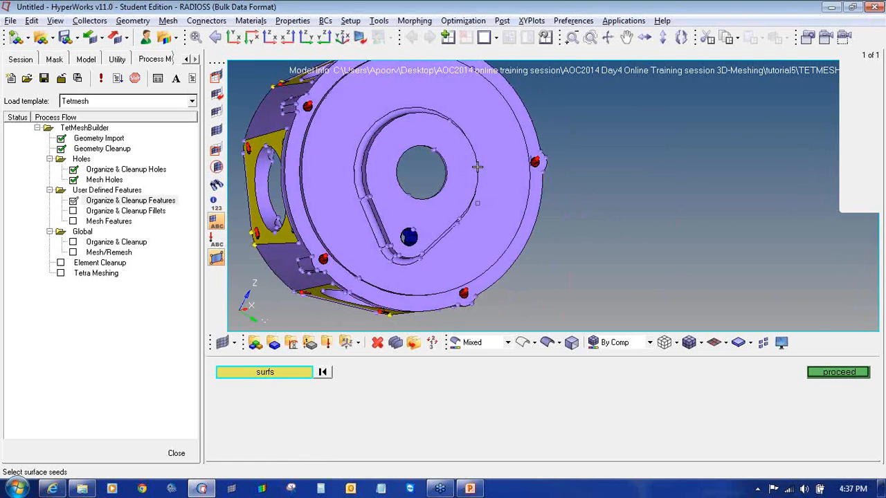
{"action": "left_click_drag", "start_coordinate": [471, 134], "coordinate": [480, 266], "text": "ctrl"}
{"action": "scroll", "coordinate": [478, 228], "scroll_direction": "up", "scroll_amount": 6}
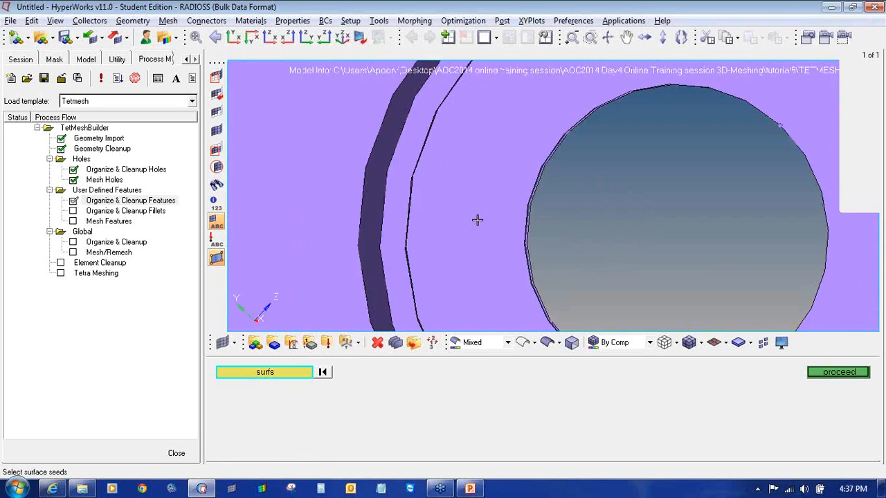
{"action": "left_click", "coordinate": [478, 220]}
{"action": "left_click_drag", "start_coordinate": [538, 225], "coordinate": [620, 231], "text": "ctrl"}
{"action": "left_click", "coordinate": [619, 232]}
{"action": "left_click", "coordinate": [462, 176]}
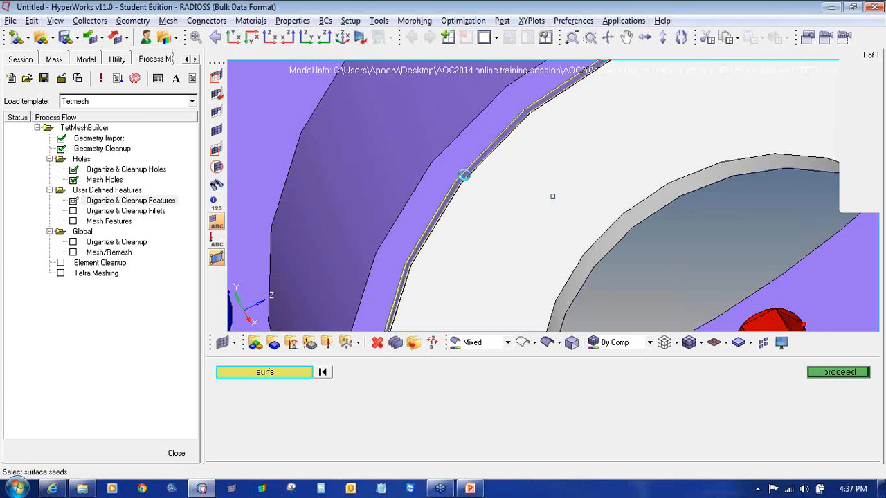
{"action": "scroll", "coordinate": [416, 138], "scroll_direction": "down", "scroll_amount": 8}
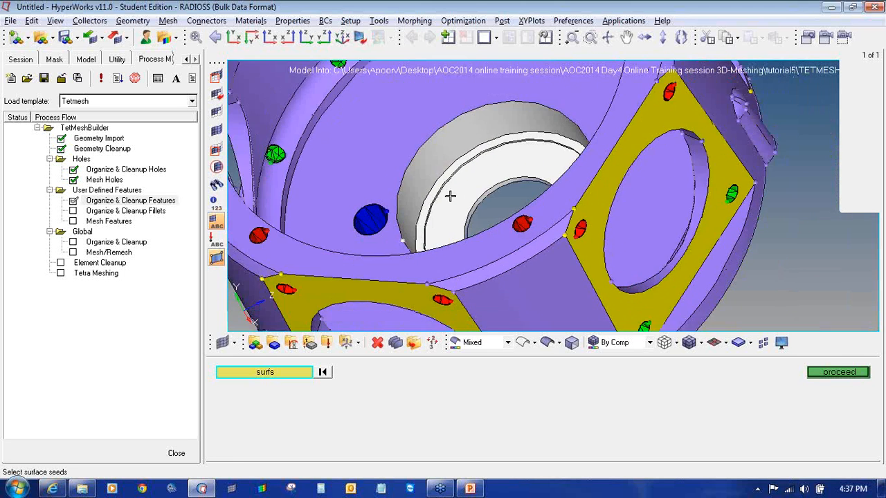
{"action": "scroll", "coordinate": [500, 216], "scroll_direction": "up", "scroll_amount": 8}
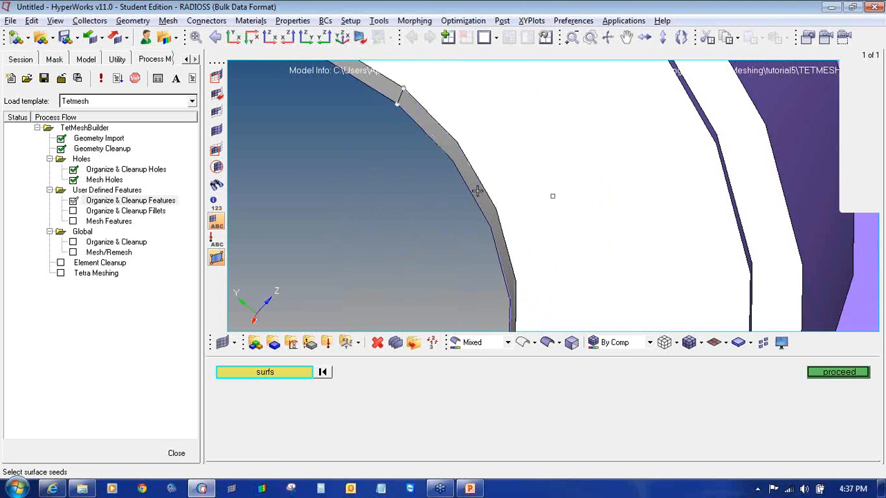
{"action": "scroll", "coordinate": [740, 158], "scroll_direction": "up", "scroll_amount": 5}
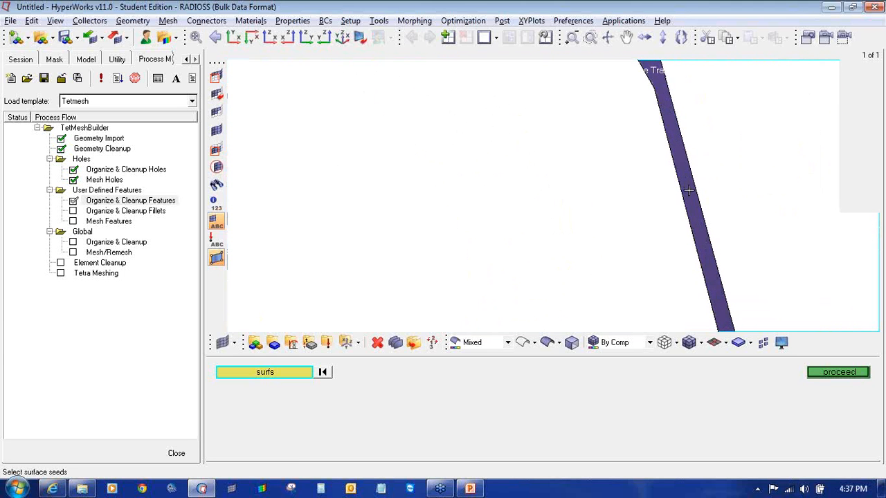
{"action": "left_click_drag", "start_coordinate": [696, 232], "coordinate": [720, 239], "text": "ctrl"}
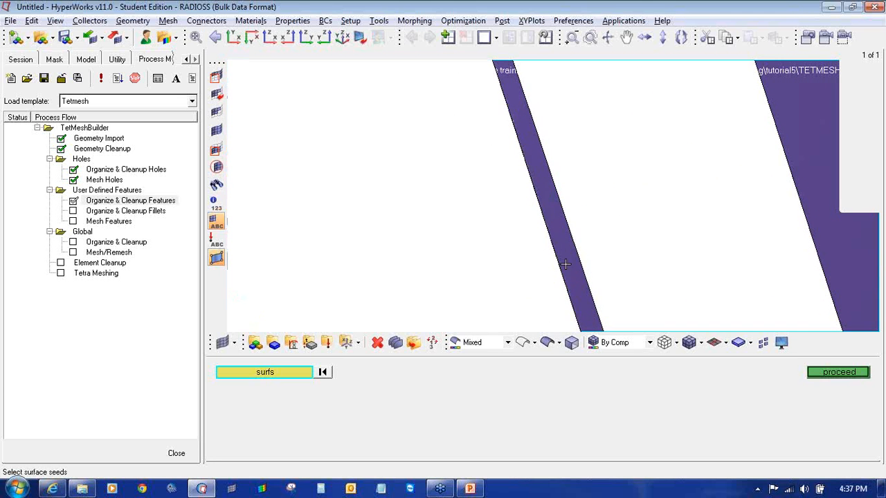
{"action": "left_click_drag", "start_coordinate": [565, 264], "coordinate": [547, 200], "text": "ctrl"}
{"action": "left_click", "coordinate": [546, 200]}
{"action": "scroll", "coordinate": [684, 161], "scroll_direction": "down", "scroll_amount": 2, "text": "ctrl"}
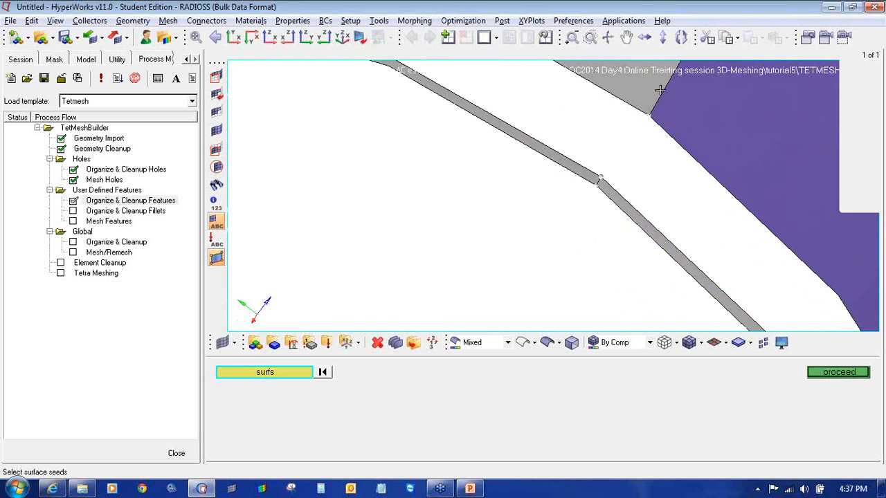
{"action": "left_click", "coordinate": [684, 103]}
{"action": "scroll", "coordinate": [668, 135], "scroll_direction": "down", "scroll_amount": 1, "text": "ctrl"}
{"action": "scroll", "coordinate": [669, 136], "scroll_direction": "down", "scroll_amount": 5, "text": "ctrl"}
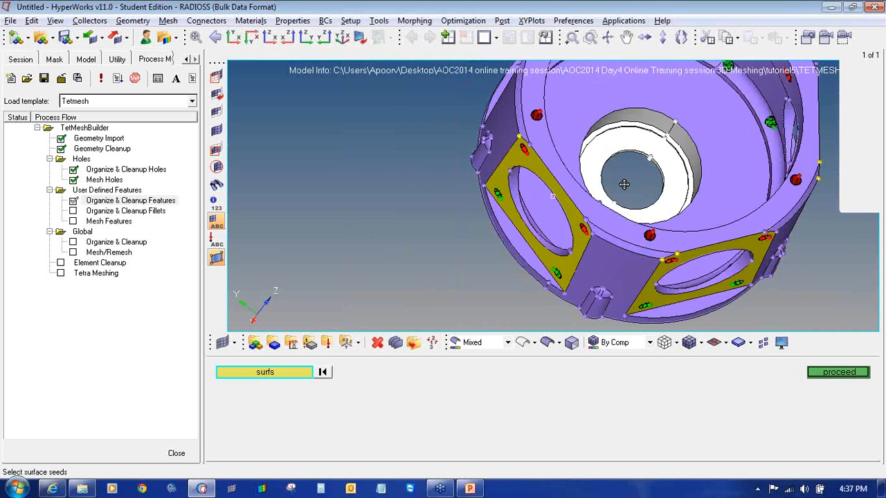
{"action": "left_click", "coordinate": [814, 376]}
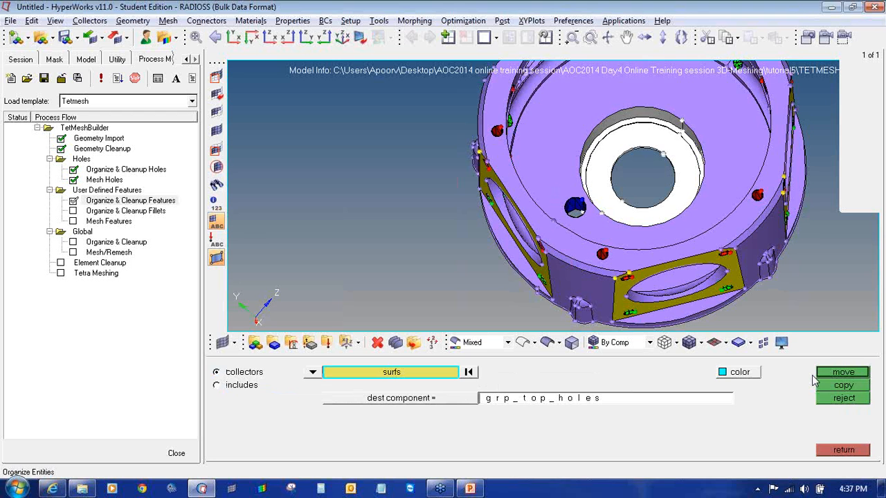
{"action": "left_click", "coordinate": [832, 376]}
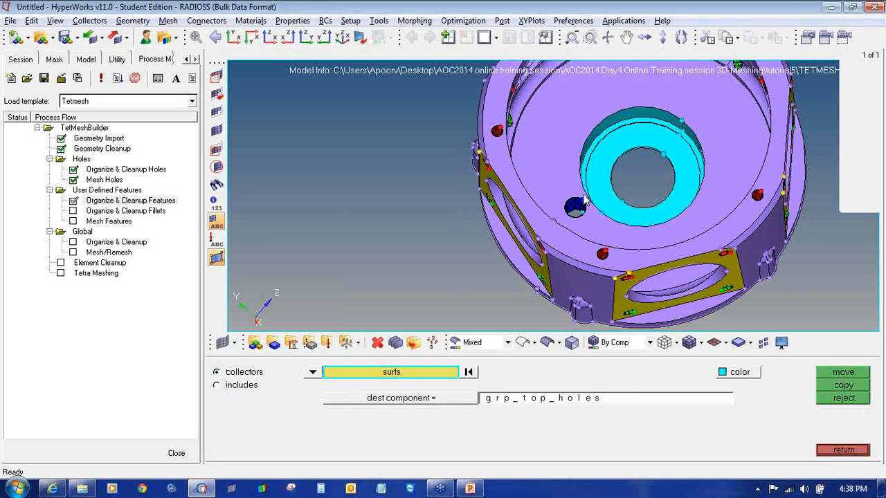
{"action": "left_click", "coordinate": [834, 452]}
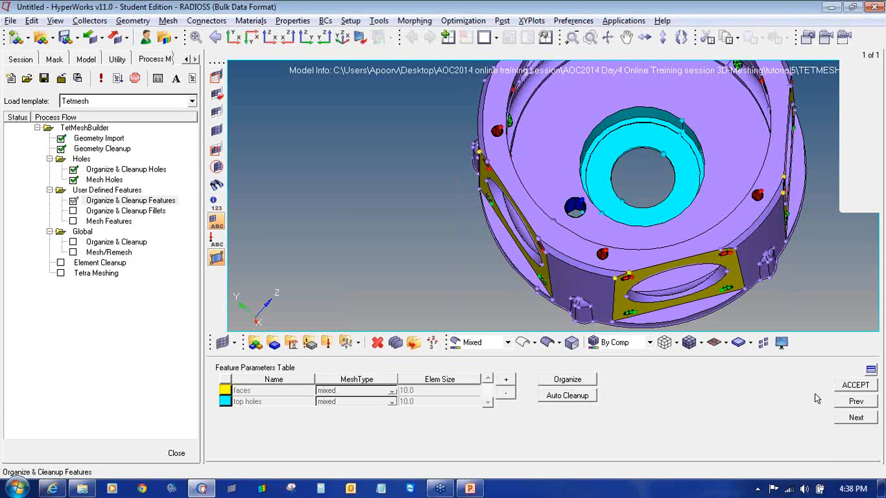
- Accept the organized features and go on to the Organize & Cleanup Fillets stage
{"action": "left_click", "coordinate": [578, 385]}
{"action": "left_click", "coordinate": [526, 288]}
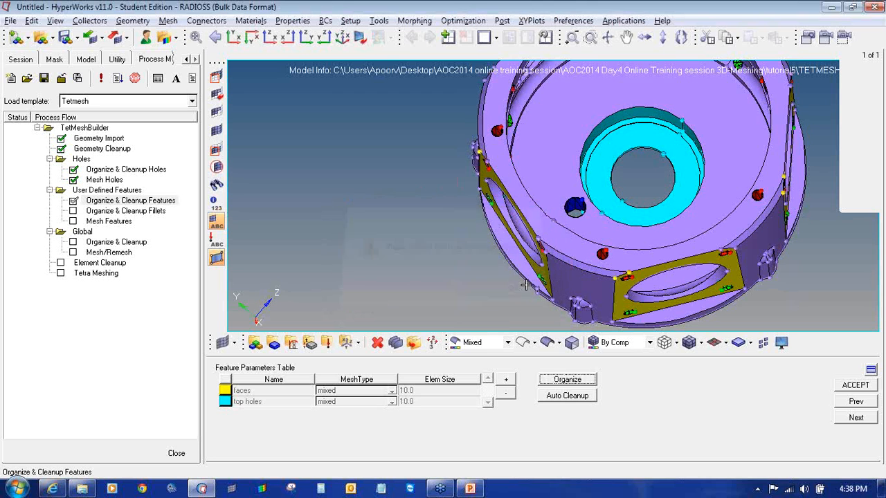
{"action": "left_click", "coordinate": [852, 387]}
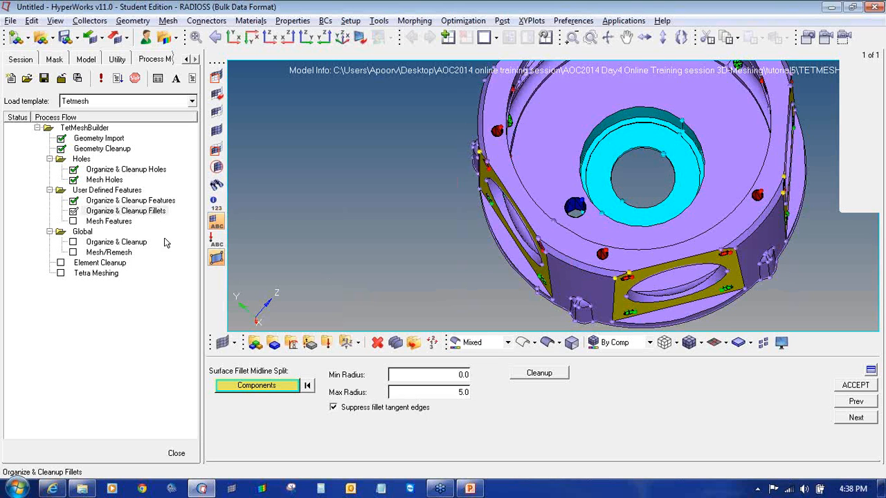
- Run the fillet midline split cleanup on the Crank Housing component for radii from 0.0 to 5.0, with fillet tangent edges suppressed
{"action": "left_click", "coordinate": [267, 388]}
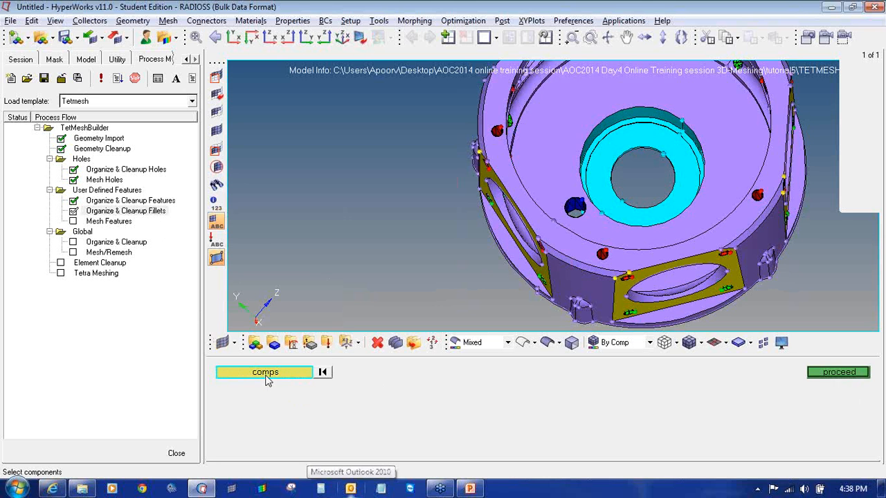
{"action": "left_click", "coordinate": [266, 376]}
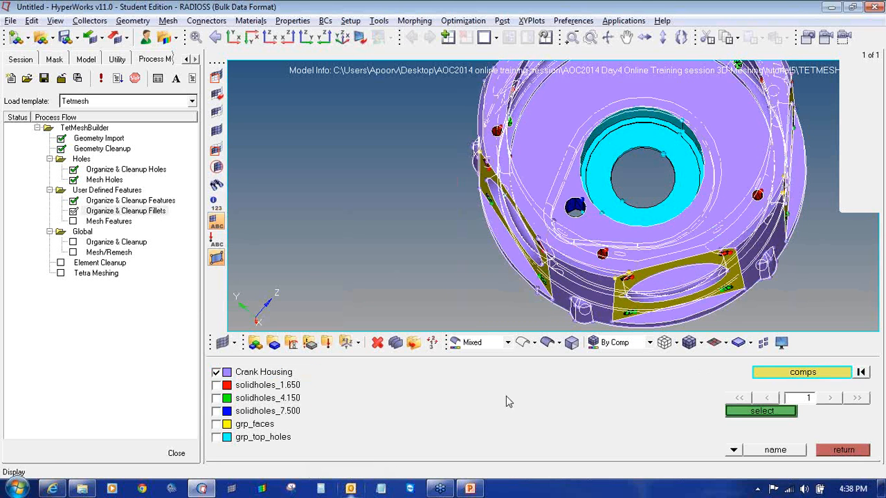
{"action": "left_click", "coordinate": [738, 412]}
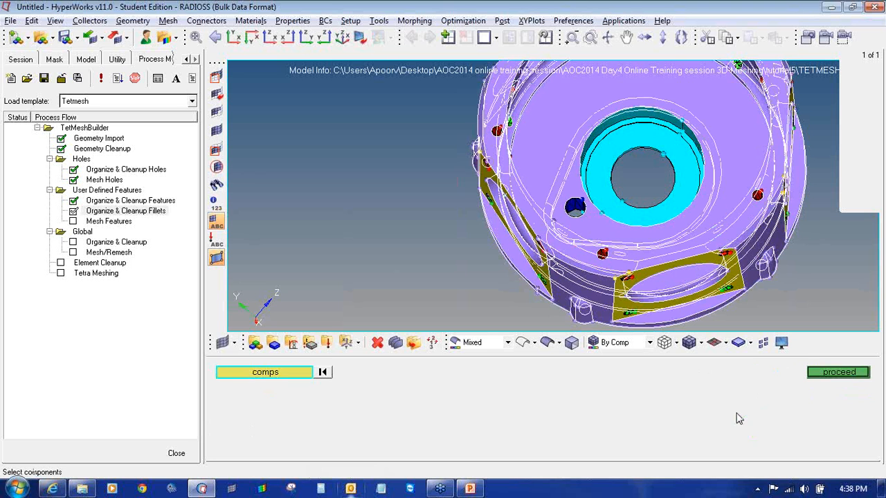
{"action": "left_click", "coordinate": [823, 374]}
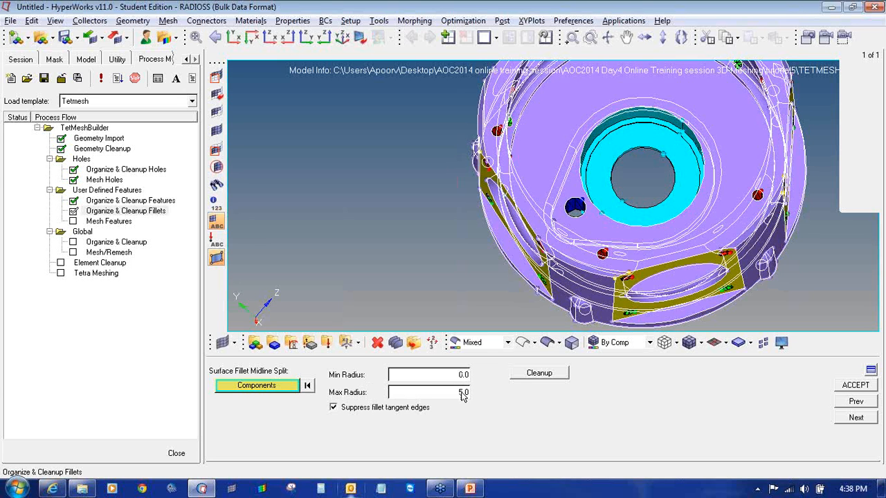
{"action": "left_click", "coordinate": [547, 373]}
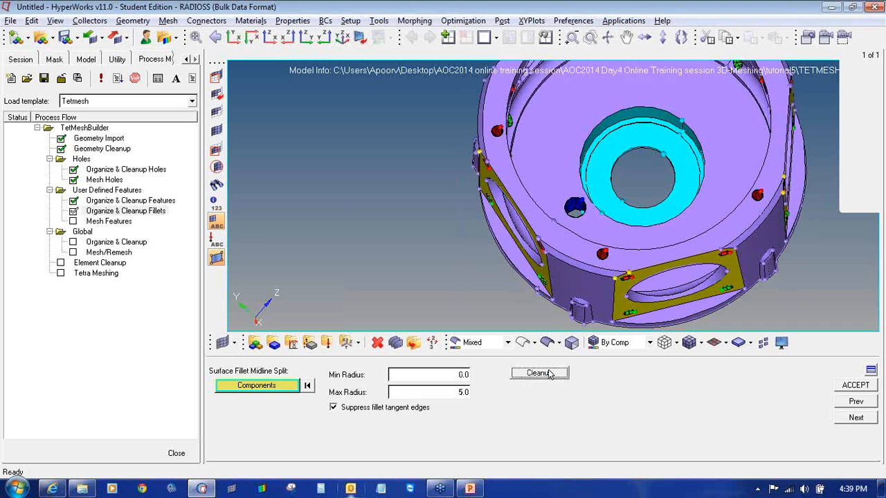
- Examine the cleaned-up fillets around the central boss and the side ribs from several angles
{"action": "right_click_drag", "start_coordinate": [564, 183], "coordinate": [566, 210], "text": "ctrl"}
{"action": "scroll", "coordinate": [565, 209], "scroll_direction": "down", "scroll_amount": 4, "text": "ctrl"}
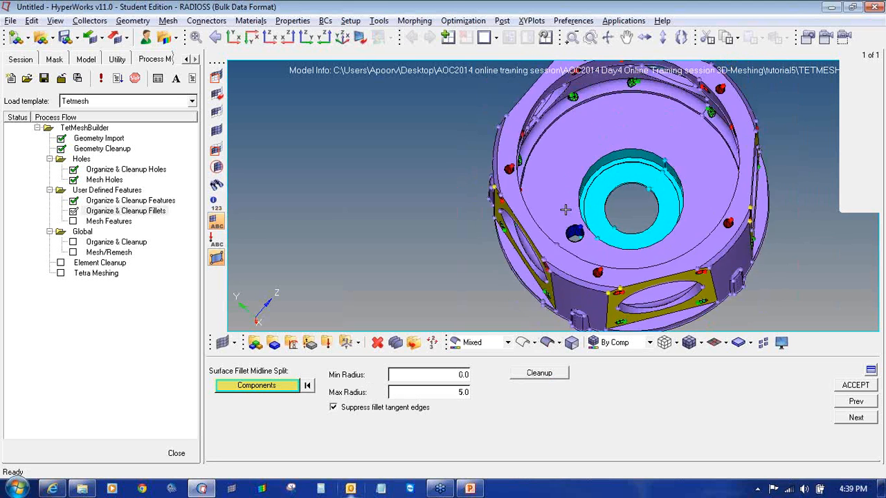
{"action": "left_click_drag", "start_coordinate": [590, 249], "coordinate": [593, 229], "text": "ctrl"}
{"action": "right_click_drag", "start_coordinate": [595, 207], "coordinate": [611, 225], "text": "ctrl"}
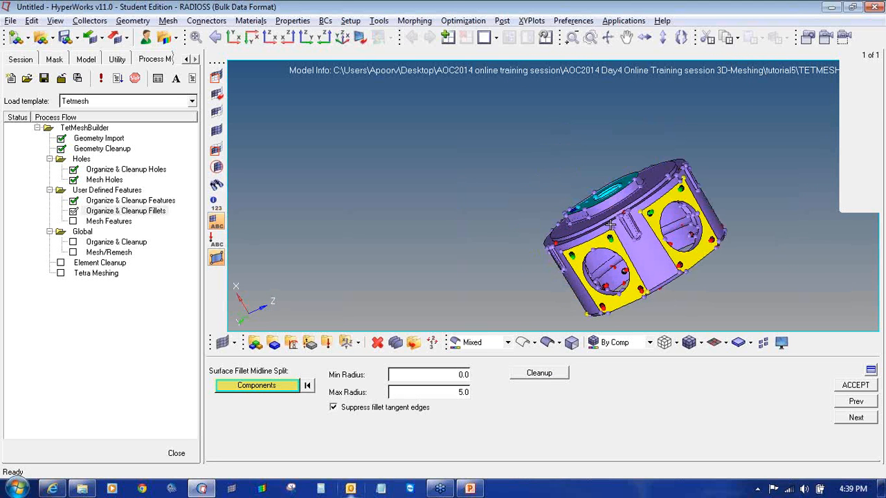
{"action": "scroll", "coordinate": [614, 210], "scroll_direction": "up", "scroll_amount": 3, "text": "ctrl"}
{"action": "left_click_drag", "start_coordinate": [625, 210], "coordinate": [729, 212], "text": "ctrl"}
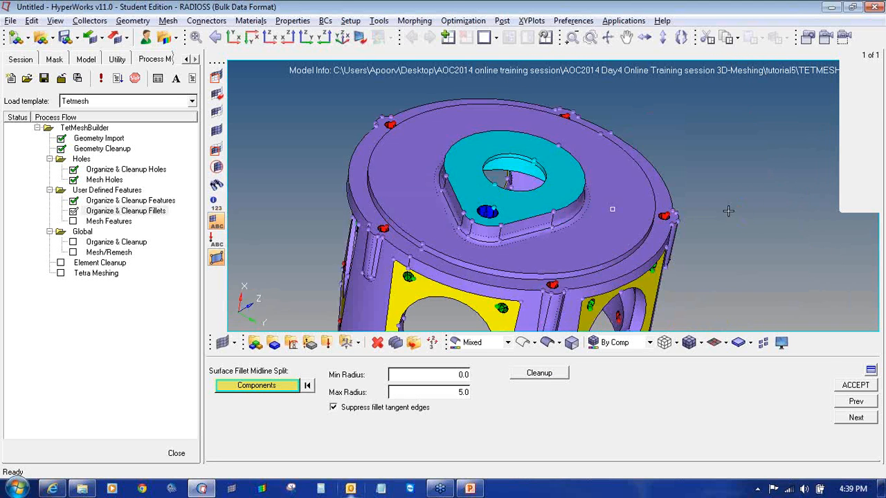
{"action": "scroll", "coordinate": [557, 245], "scroll_direction": "up", "scroll_amount": 3, "text": "ctrl"}
{"action": "scroll", "coordinate": [501, 233], "scroll_direction": "down", "scroll_amount": 3, "text": "ctrl"}
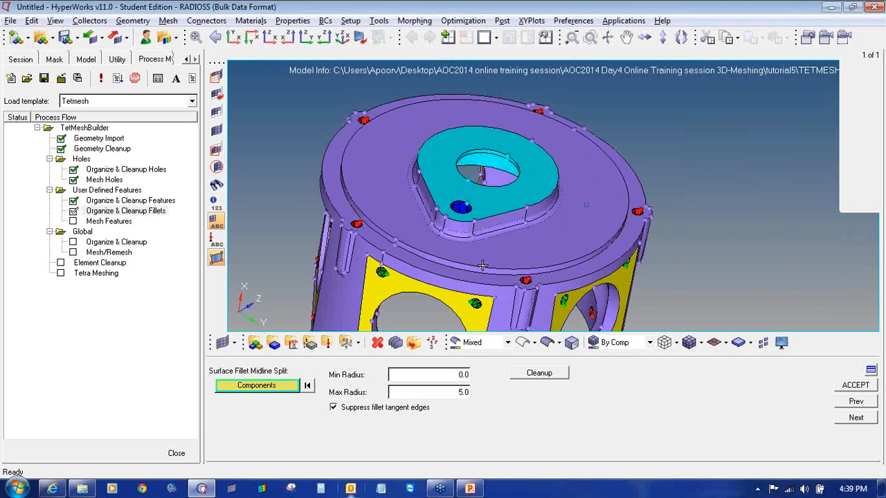
{"action": "left_click_drag", "start_coordinate": [497, 268], "coordinate": [518, 259], "text": "ctrl"}
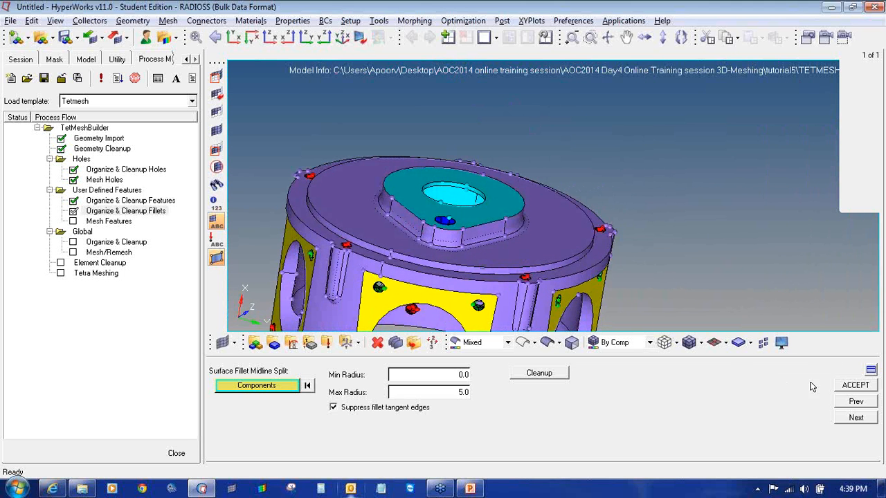
- Accept the fillet cleanup and go on to the Mesh Features stage
{"action": "left_click", "coordinate": [853, 385]}
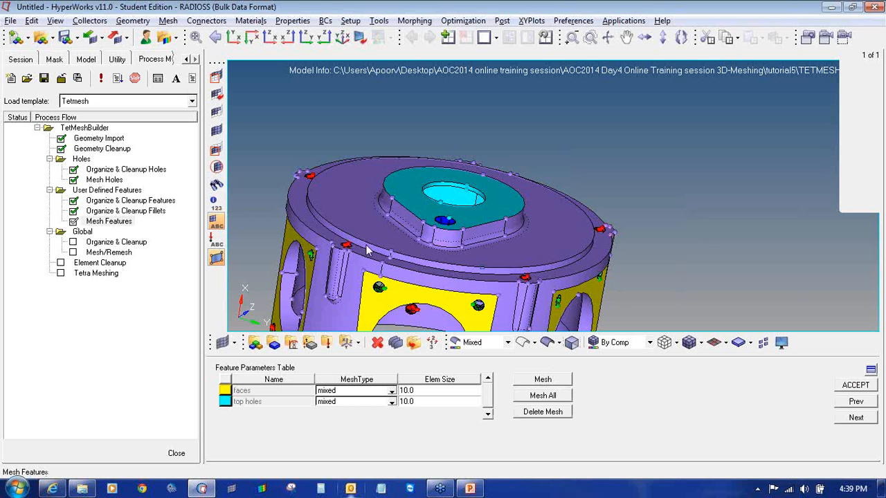
{"action": "right_click_drag", "start_coordinate": [385, 236], "coordinate": [405, 138], "text": "ctrl"}
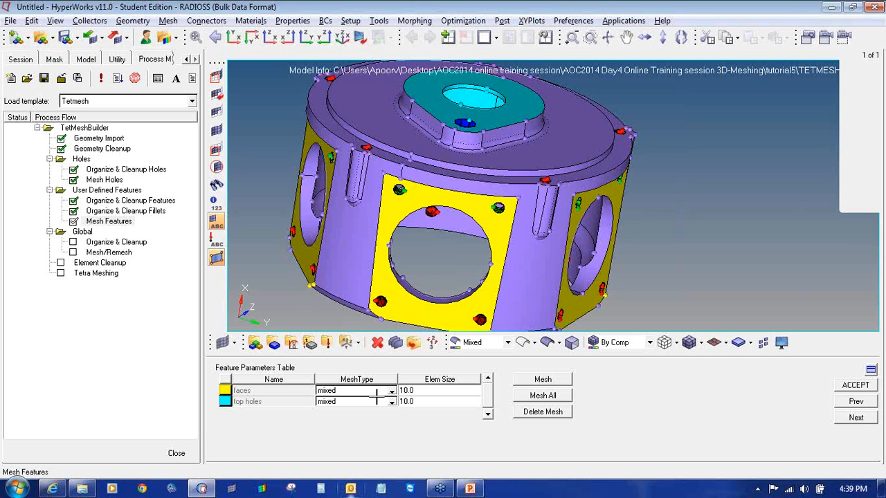
- Set the faces feature to the trias mesh type with an element size of 0.5
{"action": "left_click", "coordinate": [391, 391]}
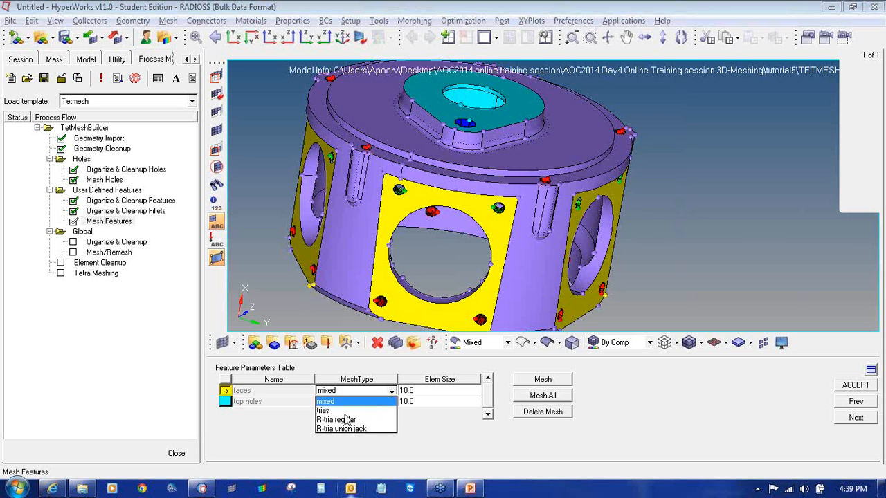
{"action": "left_click", "coordinate": [336, 410]}
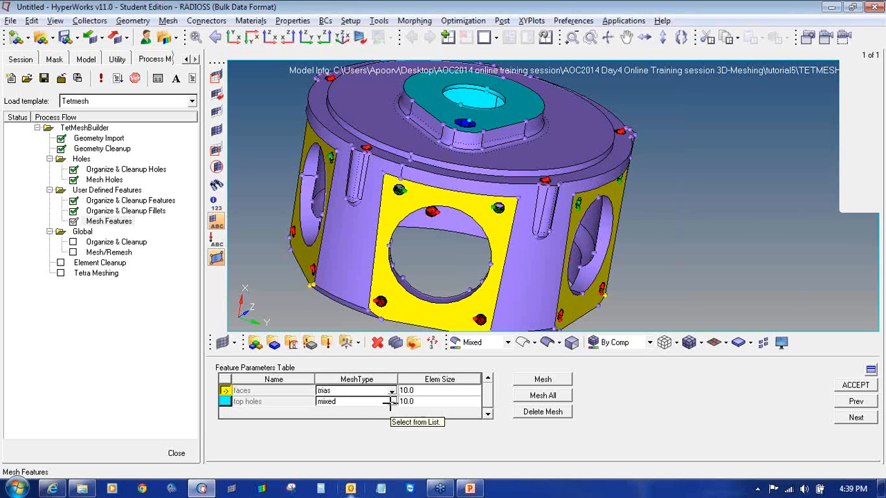
{"action": "left_click", "coordinate": [423, 390]}
{"action": "type", "text": "0"}
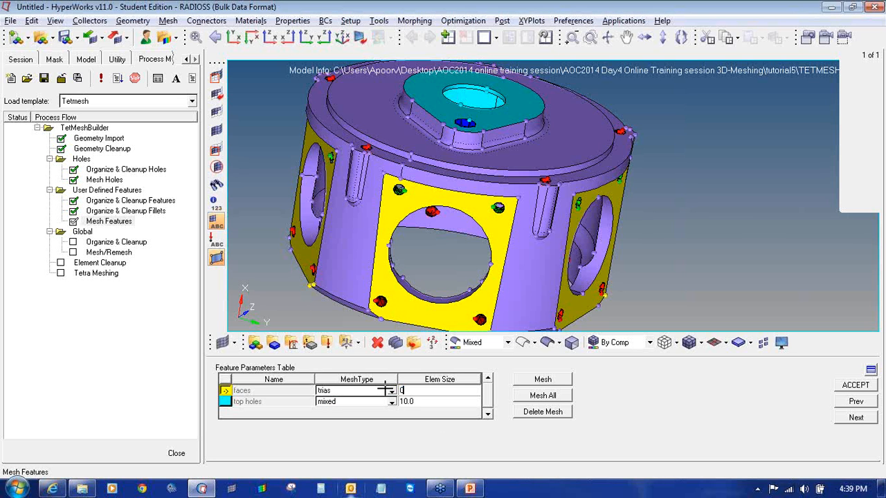
{"action": "type", "text": ".5"}
- Set the top holes feature to the R-tria union jack mesh type with an element size of 0.5
{"action": "left_click", "coordinate": [392, 402]}
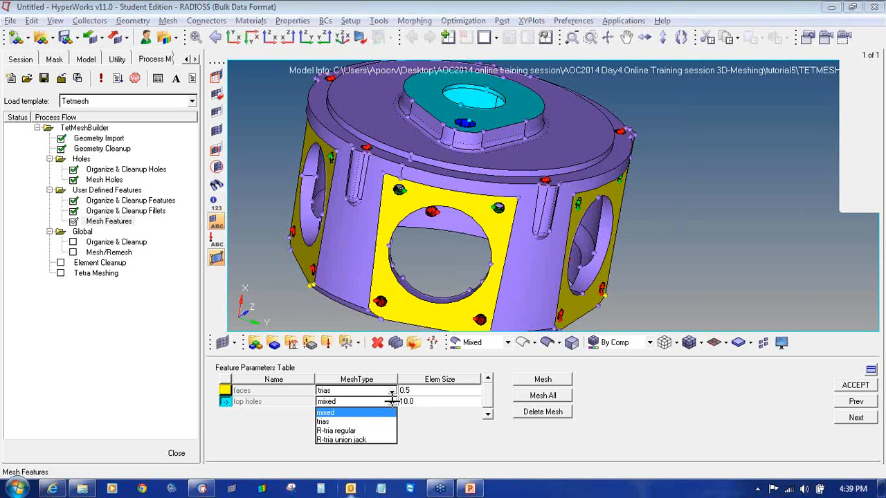
{"action": "left_click", "coordinate": [365, 440]}
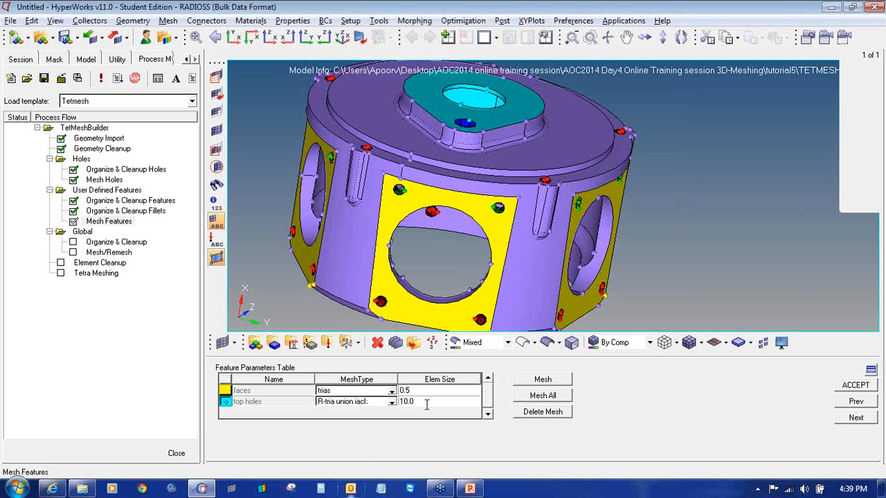
{"action": "left_click", "coordinate": [403, 401]}
{"action": "type", "text": "0.5"}
{"action": "left_click", "coordinate": [652, 407]}
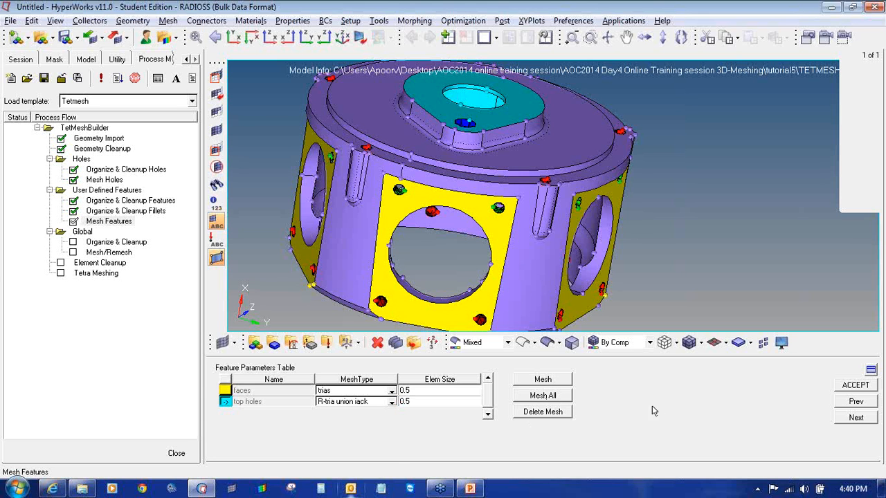
- Mesh all user-defined features and accept the stages up to Mesh/Remesh, leaving the global Organize & Cleanup settings at their defaults
{"action": "left_click", "coordinate": [558, 400]}
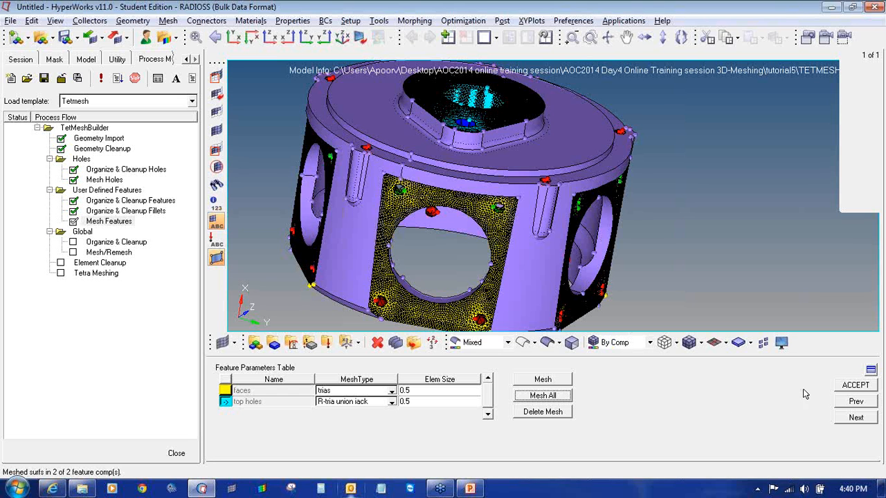
{"action": "left_click", "coordinate": [845, 391]}
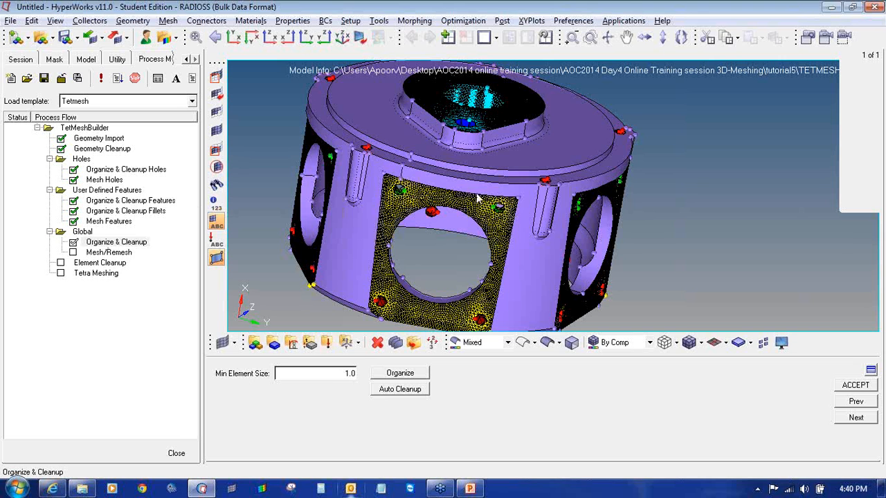
{"action": "left_click", "coordinate": [869, 389]}
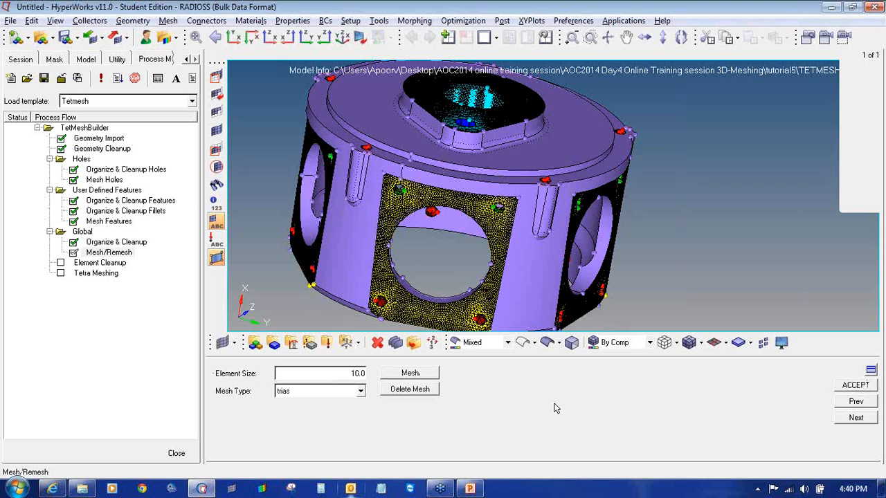
- Mesh the remaining surfaces with trias at an element size of 1 and accept to reach Element Cleanup
{"action": "double_click", "coordinate": [358, 373]}
{"action": "type", "text": "1"}
{"action": "left_click", "coordinate": [399, 375]}
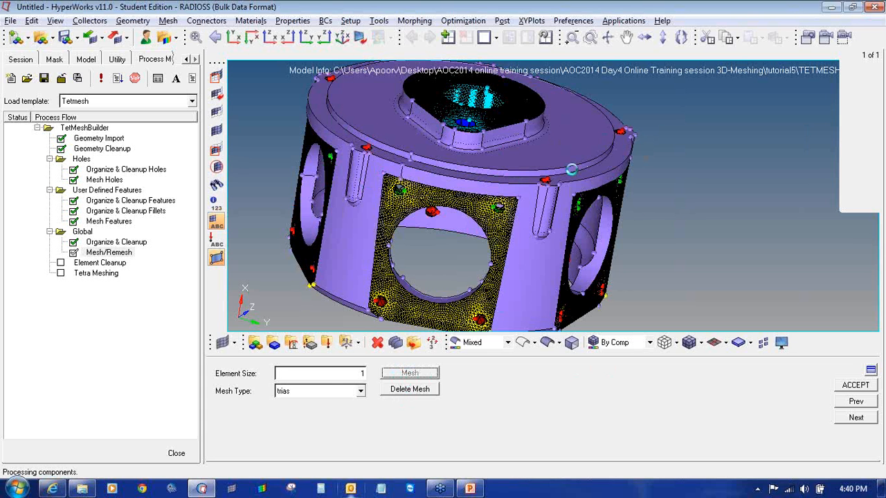
{"action": "left_click", "coordinate": [846, 388]}
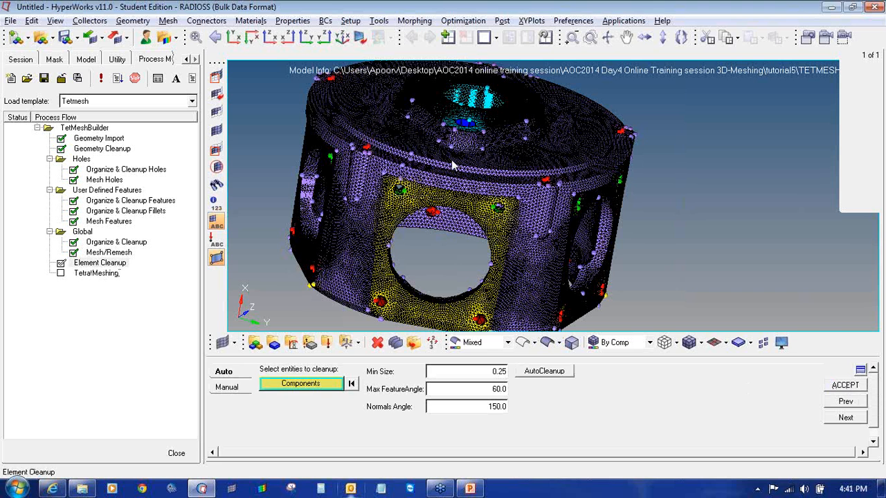
- Select Crank Housing, the three solidholes components, grp_faces and grp_top_holes as the components for element cleanup
{"action": "left_click", "coordinate": [317, 388]}
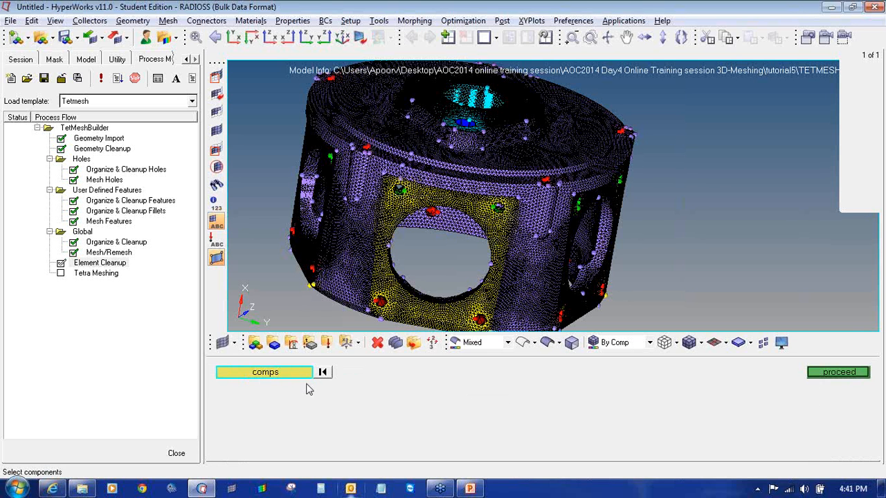
{"action": "left_click", "coordinate": [272, 375]}
{"action": "left_click", "coordinate": [216, 372]}
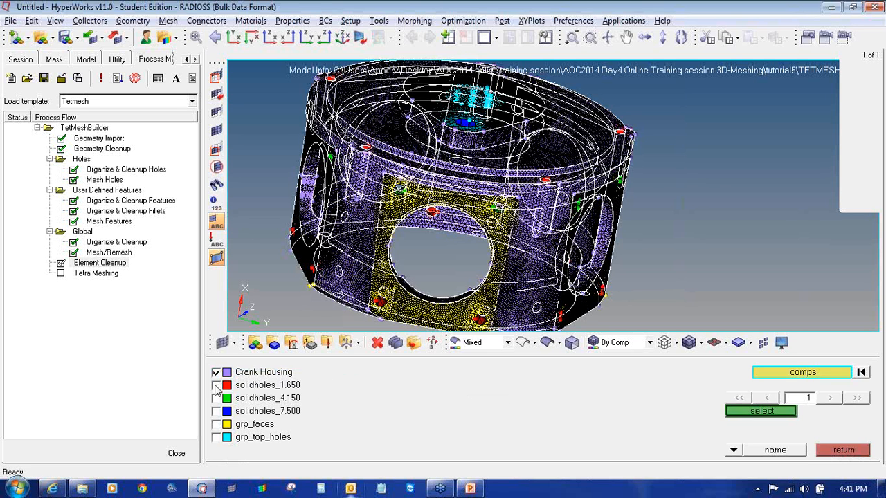
{"action": "left_click", "coordinate": [216, 385]}
{"action": "left_click", "coordinate": [216, 398]}
{"action": "left_click", "coordinate": [216, 411]}
{"action": "left_click", "coordinate": [216, 437]}
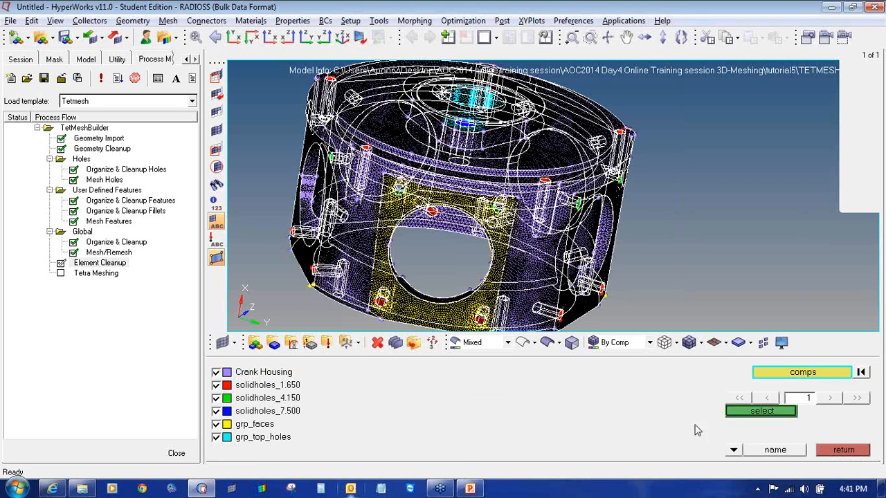
{"action": "left_click", "coordinate": [732, 414]}
{"action": "left_click", "coordinate": [839, 373]}
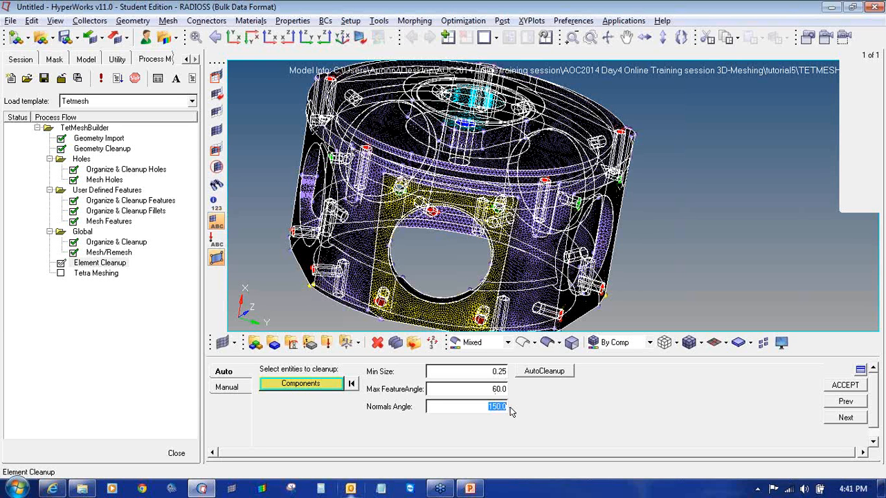
- Run the automatic element cleanup with min size 0.25, max feature angle 60.0 and normals angle 150.0, and accept it
{"action": "left_click", "coordinate": [541, 372]}
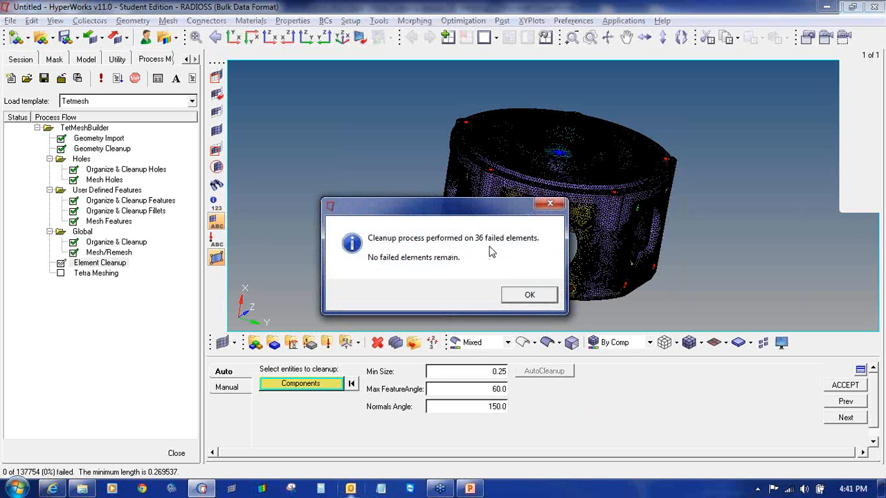
{"action": "left_click", "coordinate": [529, 298]}
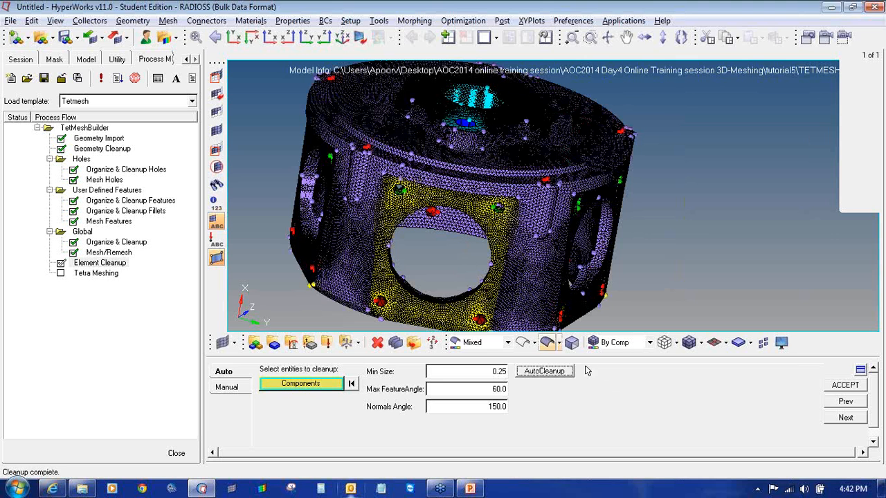
{"action": "left_click", "coordinate": [844, 386]}
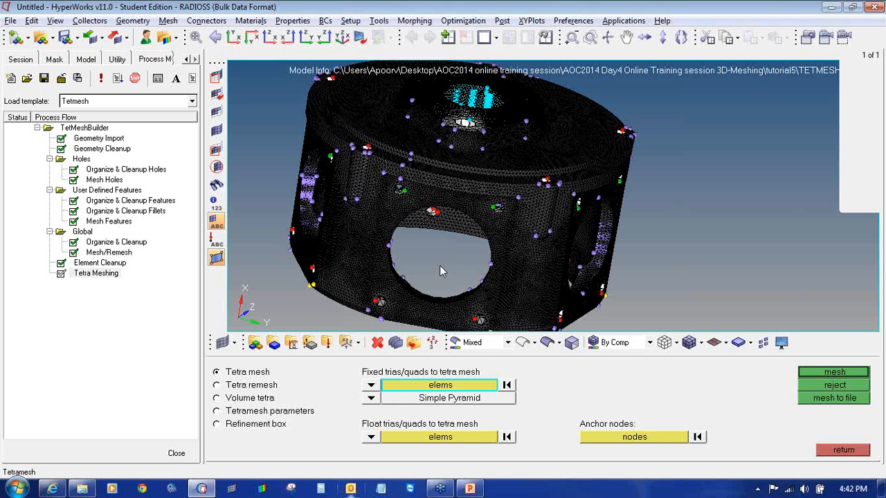
- Tetra mesh the volume with all elements as fixed trias/quads, then leave the tetramesh setup, keeping Process Manager open
{"action": "left_click", "coordinate": [445, 388]}
{"action": "left_click", "coordinate": [445, 387]}
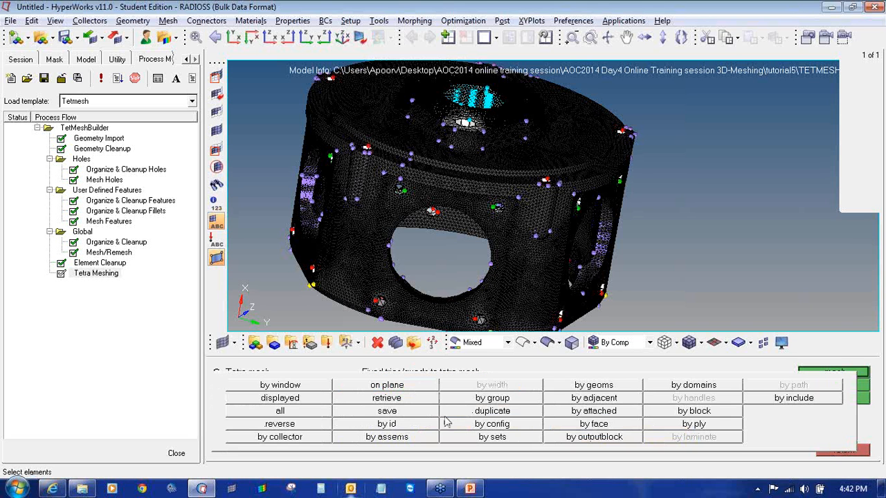
{"action": "left_click", "coordinate": [310, 414]}
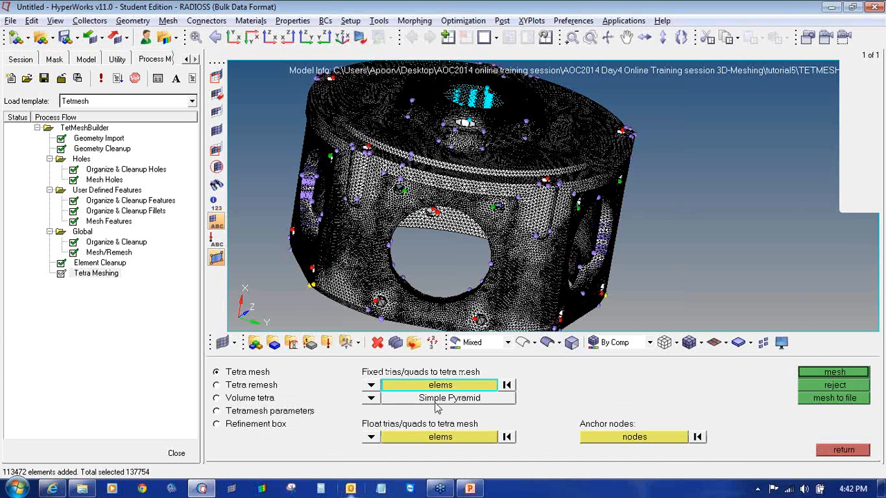
{"action": "left_click", "coordinate": [813, 375]}
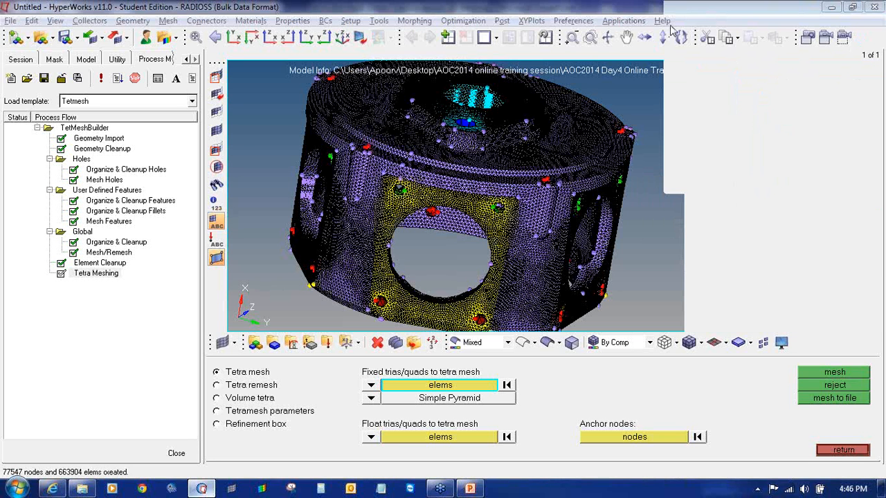
{"action": "left_click", "coordinate": [838, 449]}
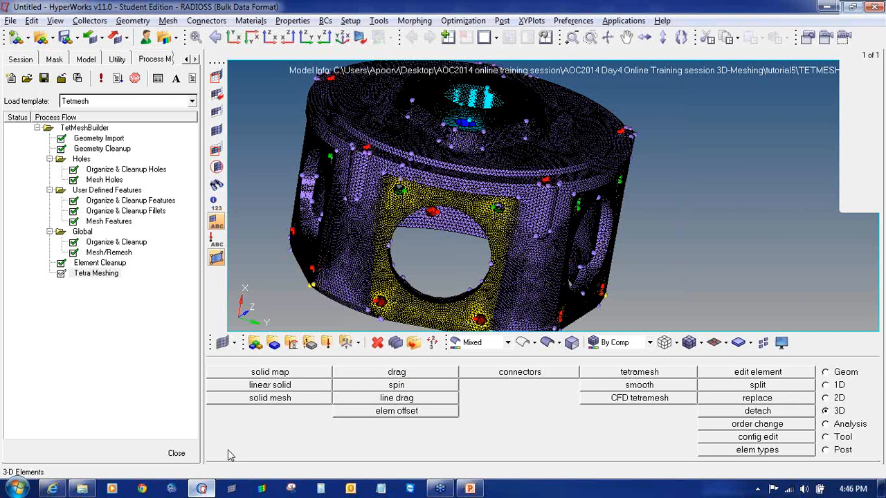
{"action": "left_click", "coordinate": [178, 453]}
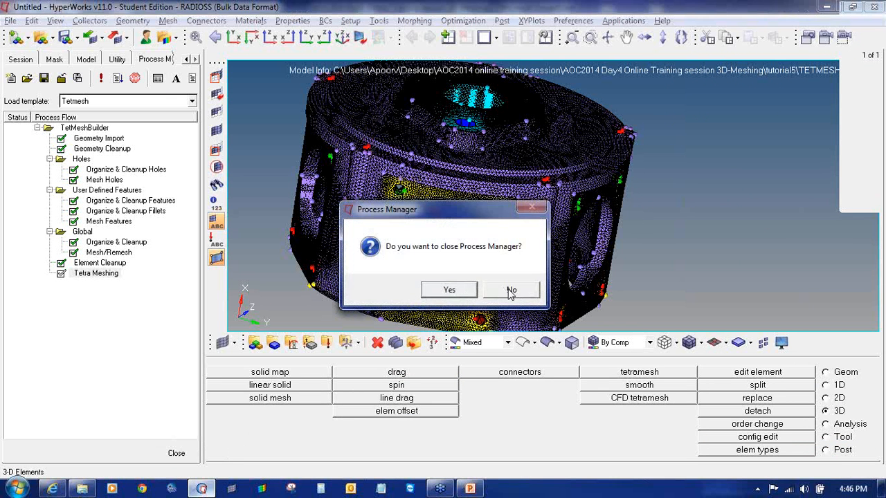
{"action": "left_click", "coordinate": [510, 289]}
- Isolate only the tetmesh component from the model's component list
{"action": "left_click", "coordinate": [86, 59]}
{"action": "left_click", "coordinate": [10, 132]}
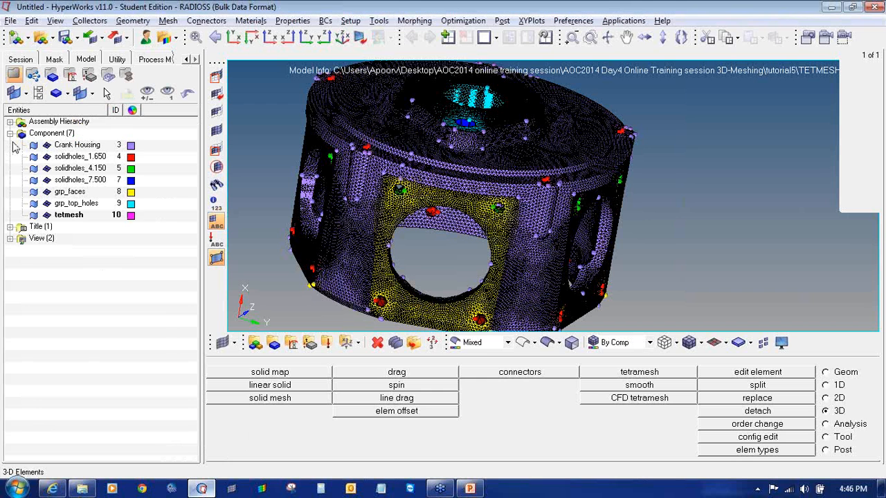
{"action": "right_click", "coordinate": [61, 216]}
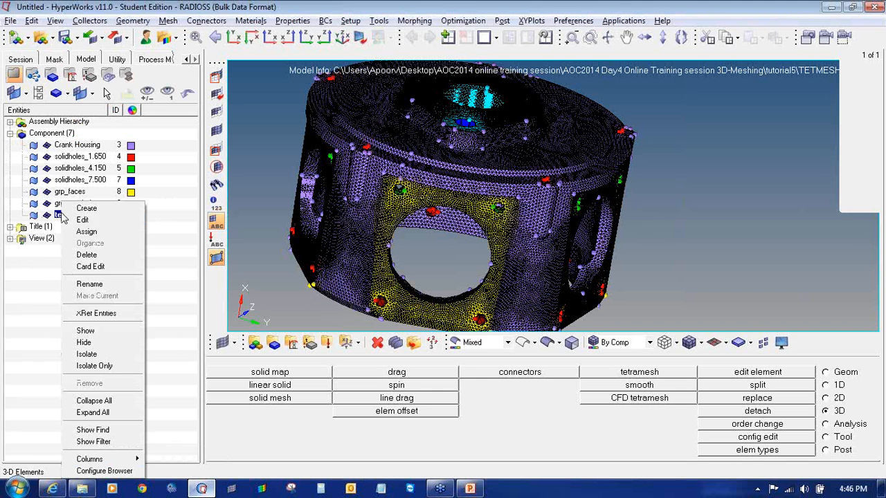
{"action": "left_click", "coordinate": [97, 366]}
{"action": "right_click_drag", "start_coordinate": [381, 214], "coordinate": [420, 243], "text": "ctrl"}
{"action": "scroll", "coordinate": [420, 243], "scroll_direction": "down", "scroll_amount": 5, "text": "ctrl"}
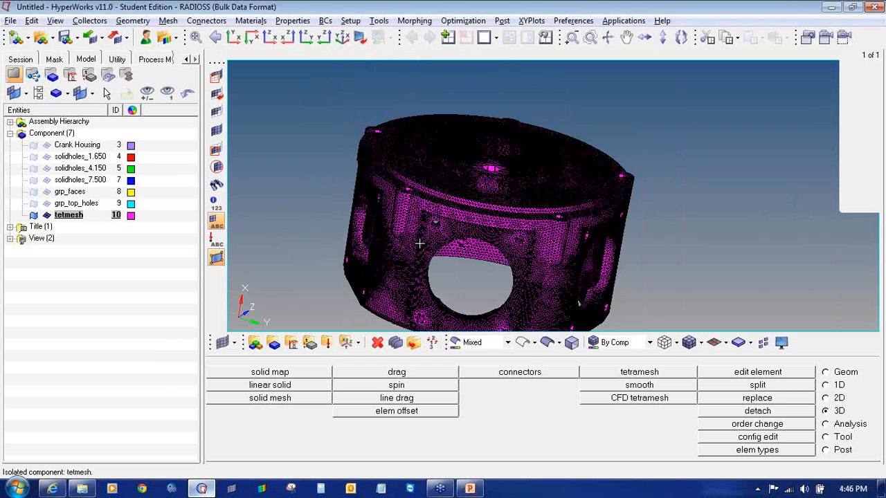
{"action": "right_click_drag", "start_coordinate": [468, 196], "coordinate": [476, 177], "text": "ctrl"}
{"action": "scroll", "coordinate": [475, 178], "scroll_direction": "up", "scroll_amount": 5, "text": "ctrl"}
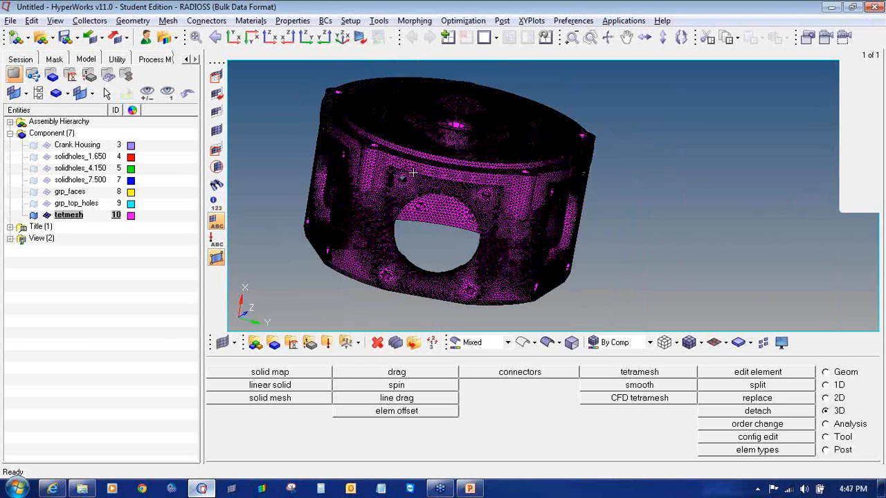
- Mask the elements in the lower half of the tetra-meshed housing
{"action": "left_click", "coordinate": [218, 77]}
{"action": "left_click_drag", "start_coordinate": [306, 197], "coordinate": [602, 338], "text": "shift"}
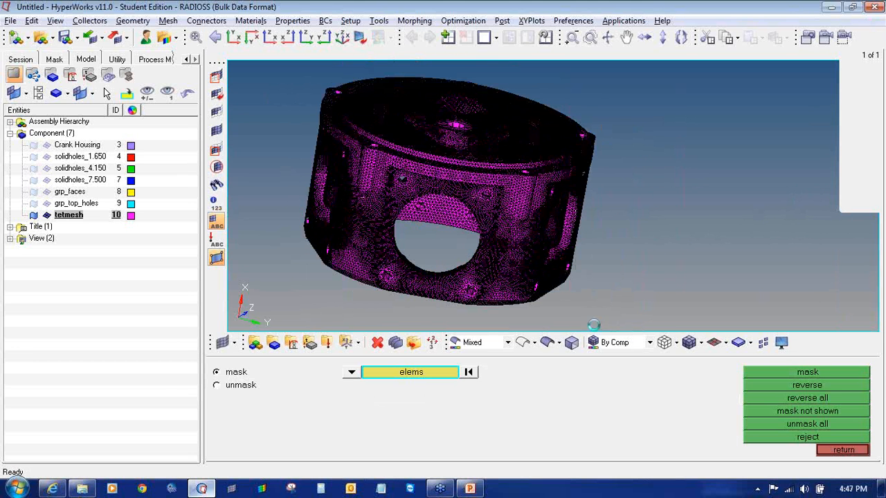
{"action": "left_click", "coordinate": [774, 374]}
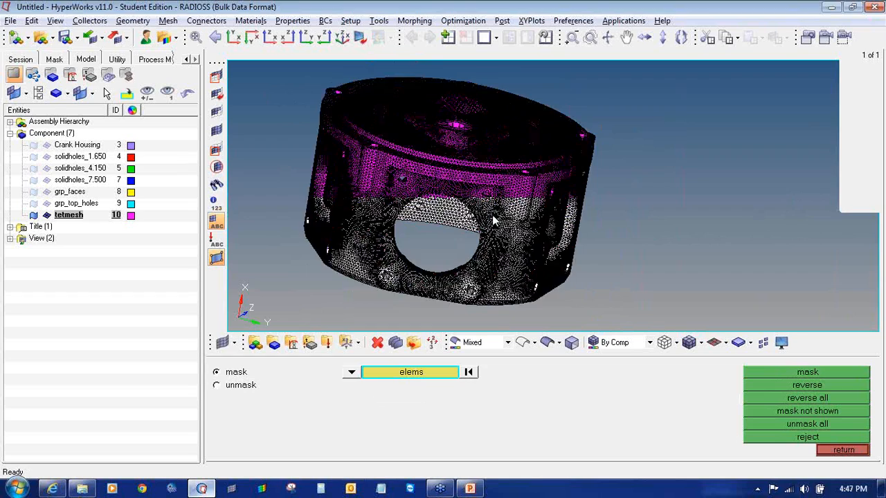
- Mask the small leftover cluster of elements hanging below the cut edge of the housing
{"action": "left_click_drag", "start_coordinate": [493, 216], "coordinate": [461, 233], "text": "ctrl"}
{"action": "scroll", "coordinate": [443, 236], "scroll_direction": "up", "scroll_amount": 6}
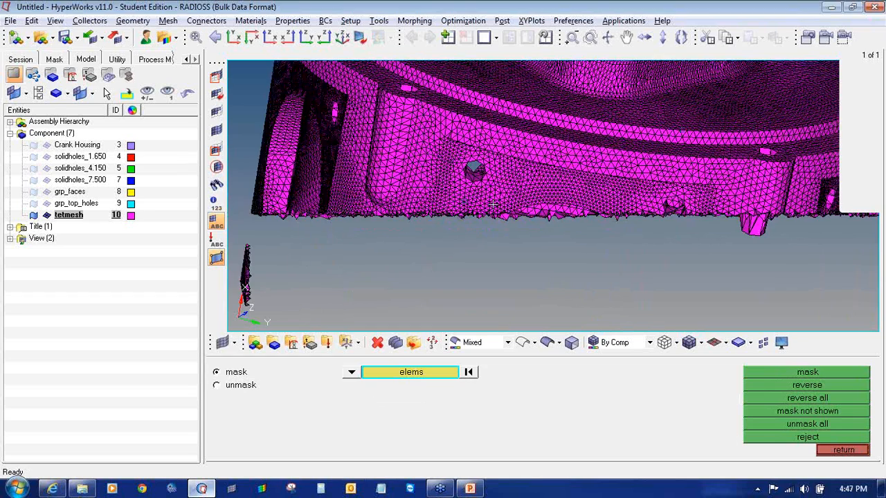
{"action": "scroll", "coordinate": [472, 191], "scroll_direction": "up", "scroll_amount": 3}
{"action": "mouse_move", "coordinate": [469, 187]}
{"action": "left_mouse_down", "text": "ctrl"}
{"action": "mouse_move", "coordinate": [489, 153]}
{"action": "mouse_move", "coordinate": [402, 196]}
{"action": "mouse_move", "coordinate": [453, 201]}
{"action": "mouse_move", "coordinate": [457, 216]}
{"action": "mouse_move", "coordinate": [419, 227]}
{"action": "mouse_move", "coordinate": [447, 251]}
{"action": "mouse_move", "coordinate": [396, 251]}
{"action": "mouse_move", "coordinate": [496, 243]}
{"action": "mouse_move", "coordinate": [458, 237]}
{"action": "mouse_move", "coordinate": [437, 251]}
{"action": "left_mouse_up", "text": "ctrl"}
{"action": "scroll", "coordinate": [453, 201], "scroll_direction": "up", "scroll_amount": 4}
{"action": "scroll", "coordinate": [453, 200], "scroll_direction": "down", "scroll_amount": 4}
{"action": "scroll", "coordinate": [437, 252], "scroll_direction": "down", "scroll_amount": 5, "text": "ctrl"}
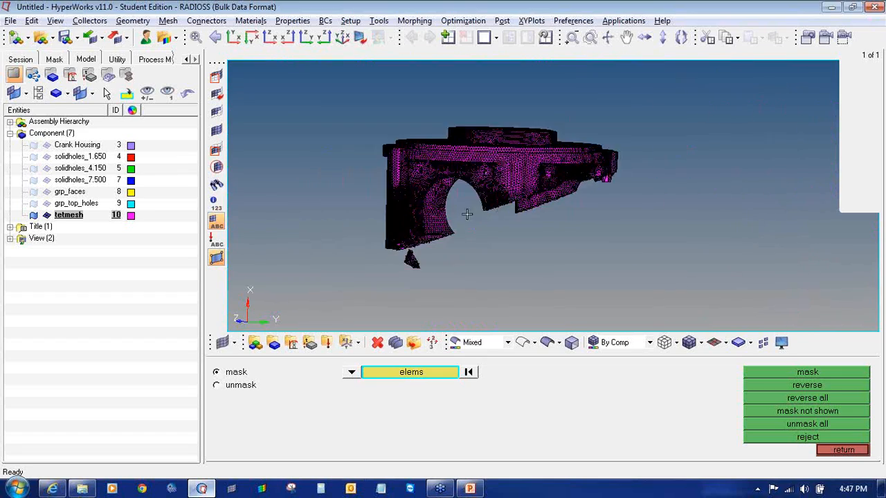
{"action": "scroll", "coordinate": [467, 213], "scroll_direction": "up", "scroll_amount": 2, "text": "ctrl"}
{"action": "left_click_drag", "start_coordinate": [368, 261], "coordinate": [445, 291], "text": "shift"}
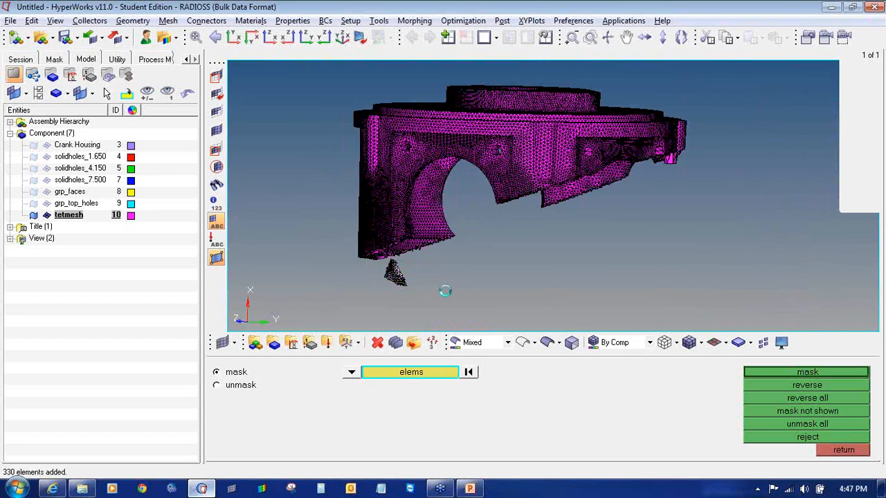
{"action": "middle_click", "coordinate": [445, 291]}
- Mask the elements in the lower part of the housing wall beside the large round opening
{"action": "scroll", "coordinate": [403, 243], "scroll_direction": "up", "scroll_amount": 5, "text": "ctrl"}
{"action": "scroll", "coordinate": [403, 244], "scroll_direction": "down", "scroll_amount": 3, "text": "ctrl"}
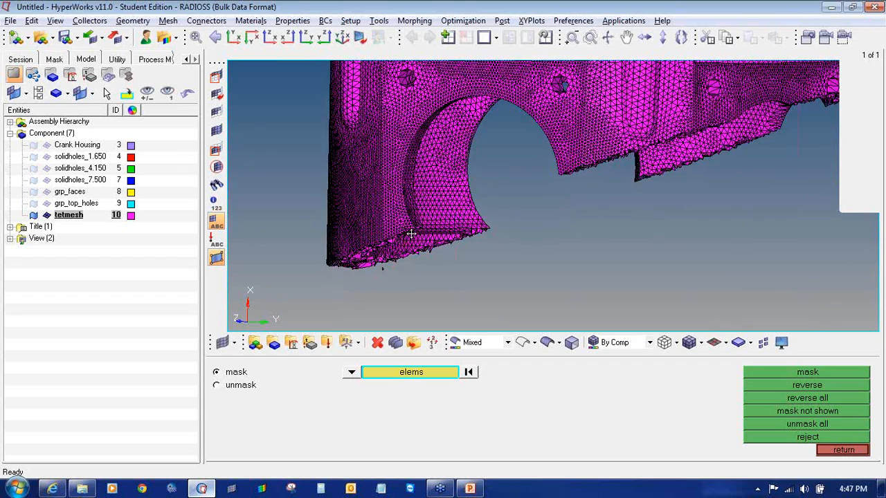
{"action": "left_click_drag", "start_coordinate": [298, 154], "coordinate": [516, 281], "text": "shift"}
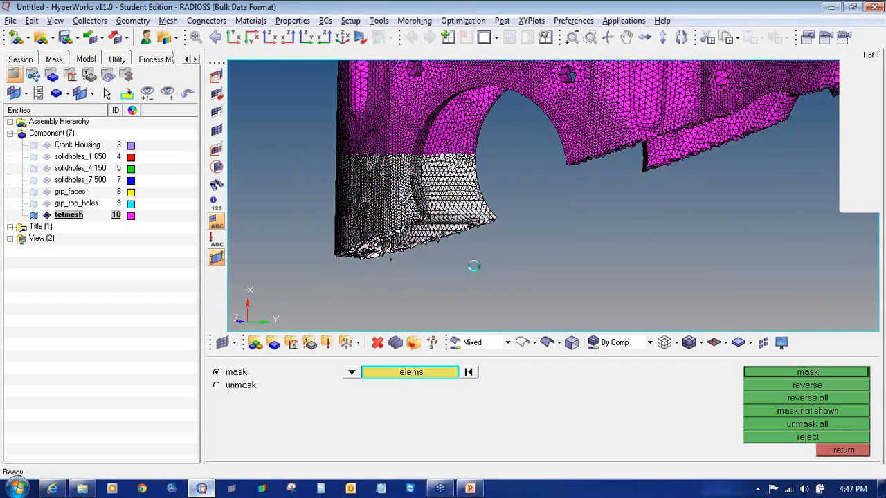
{"action": "middle_click", "coordinate": [397, 170]}
- Examine the interior tetra elements along the cut wall and the inside of the housing from several angles
{"action": "right_click_drag", "start_coordinate": [397, 170], "coordinate": [427, 257], "text": "ctrl"}
{"action": "scroll", "coordinate": [416, 156], "scroll_direction": "up", "scroll_amount": 3, "text": "ctrl"}
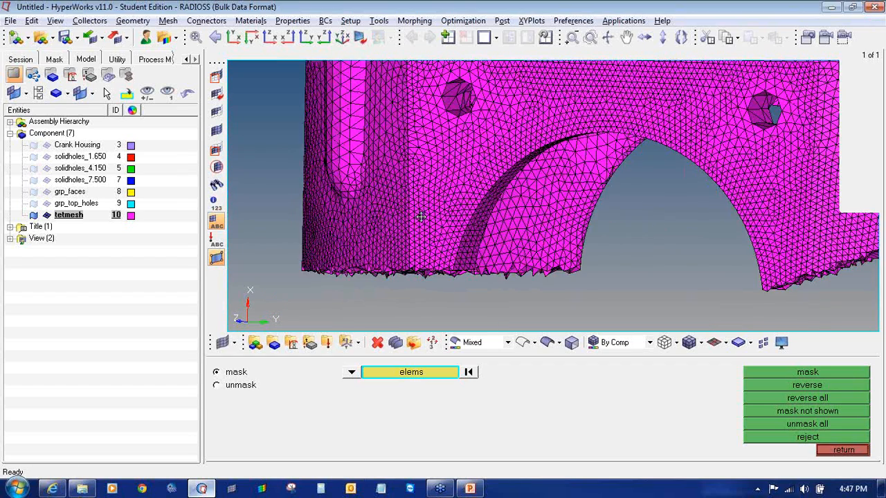
{"action": "left_click_drag", "start_coordinate": [417, 258], "coordinate": [433, 193], "text": "ctrl"}
{"action": "scroll", "coordinate": [433, 192], "scroll_direction": "up", "scroll_amount": 2, "text": "ctrl"}
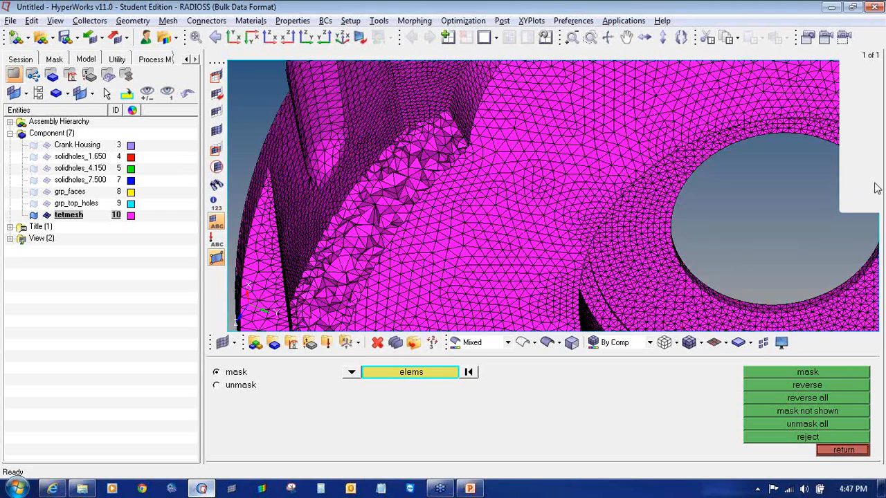
{"action": "left_click", "coordinate": [872, 176]}
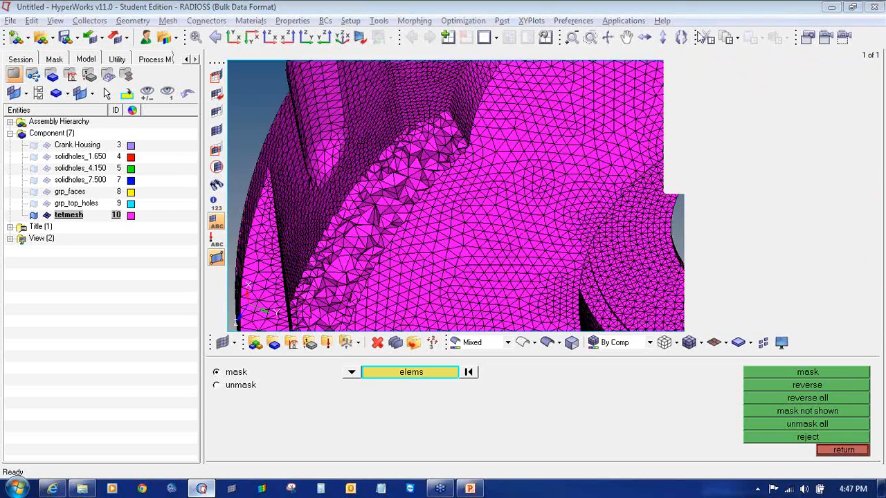
{"action": "scroll", "coordinate": [500, 238], "scroll_direction": "down", "scroll_amount": 4, "text": "ctrl"}
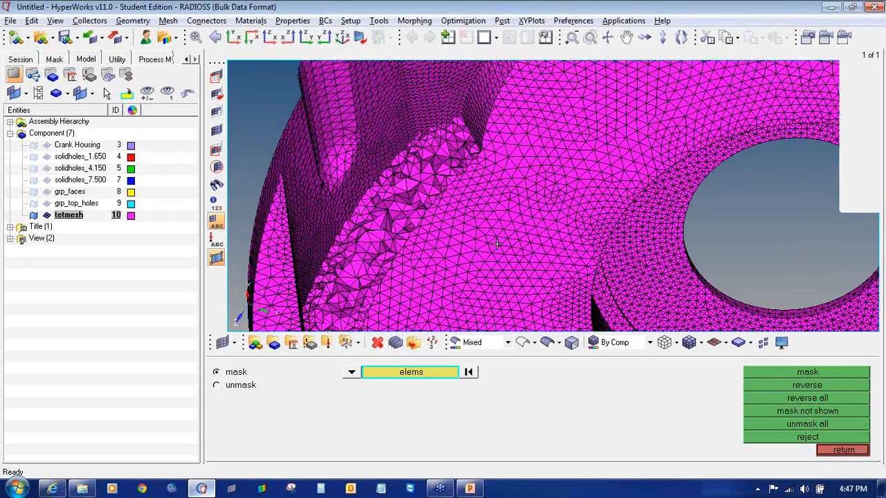
{"action": "mouse_move", "coordinate": [500, 239]}
{"action": "left_mouse_down", "text": "ctrl"}
{"action": "mouse_move", "coordinate": [514, 267]}
{"action": "mouse_move", "coordinate": [510, 206]}
{"action": "mouse_move", "coordinate": [505, 224]}
{"action": "left_mouse_up", "text": "ctrl"}
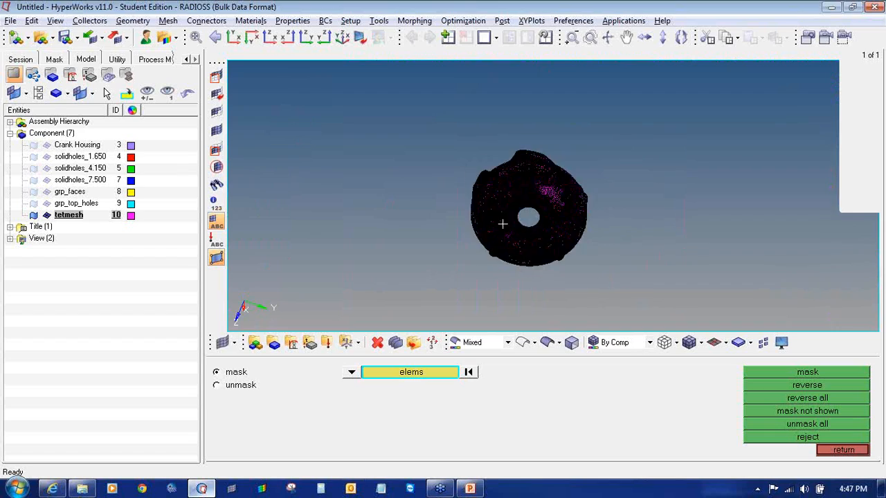
{"action": "scroll", "coordinate": [502, 225], "scroll_direction": "up", "scroll_amount": 3, "text": "ctrl"}
{"action": "scroll", "coordinate": [502, 225], "scroll_direction": "down", "scroll_amount": 4, "text": "ctrl"}
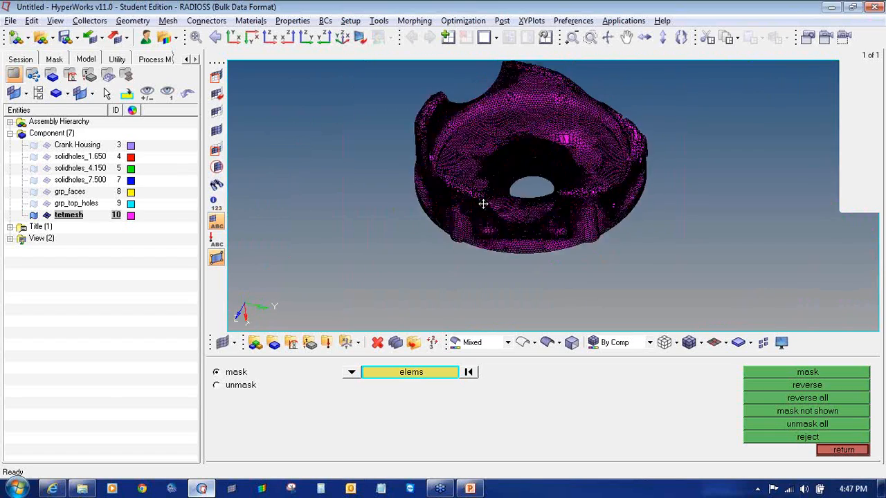